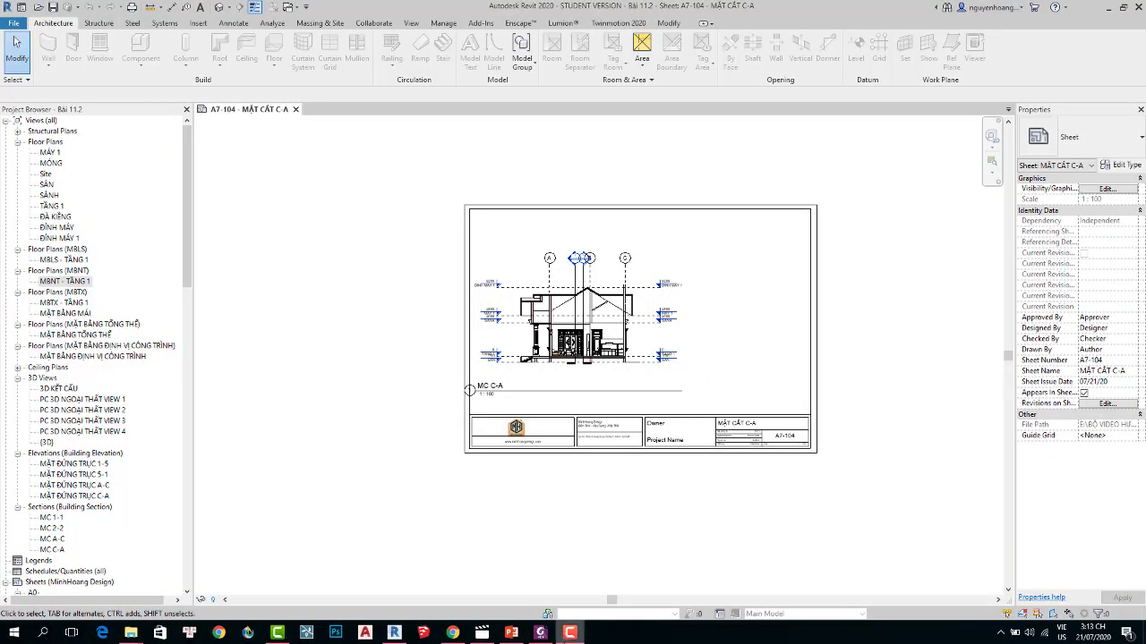
# Return to the Revit project, open sheet A1-101 MẶT BẰNG TỔNG THỂ and close A7-104.
pyautogui.click(512, 636)
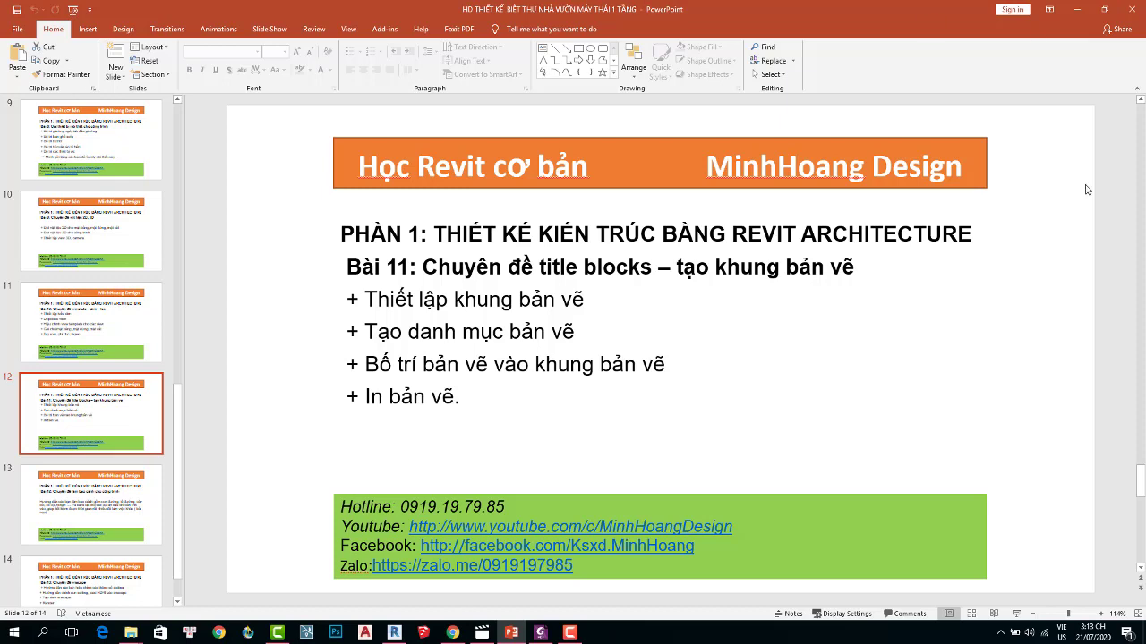
pyautogui.click(1077, 9)
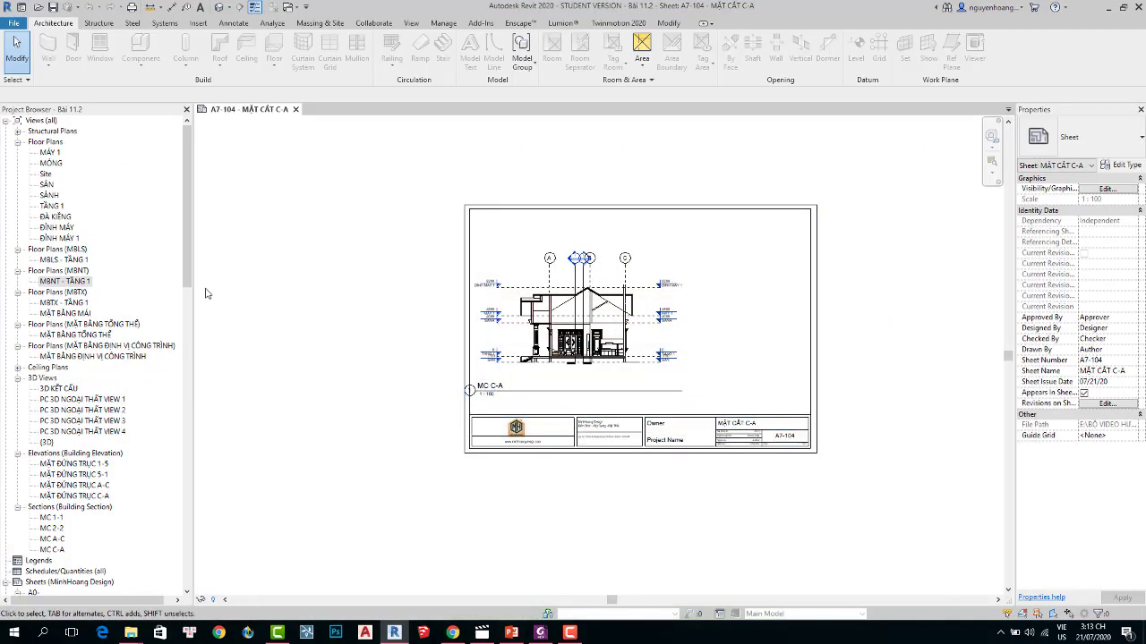
pyautogui.moveTo(191, 277); pyautogui.dragTo(202, 427)
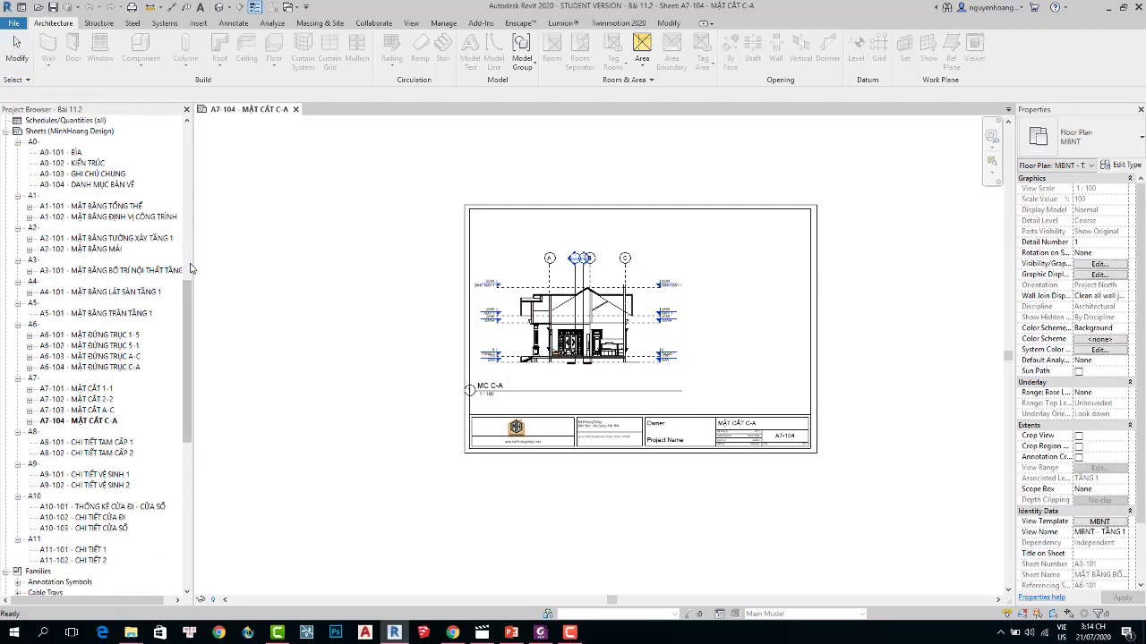
pyautogui.scroll(2, 179, 296)
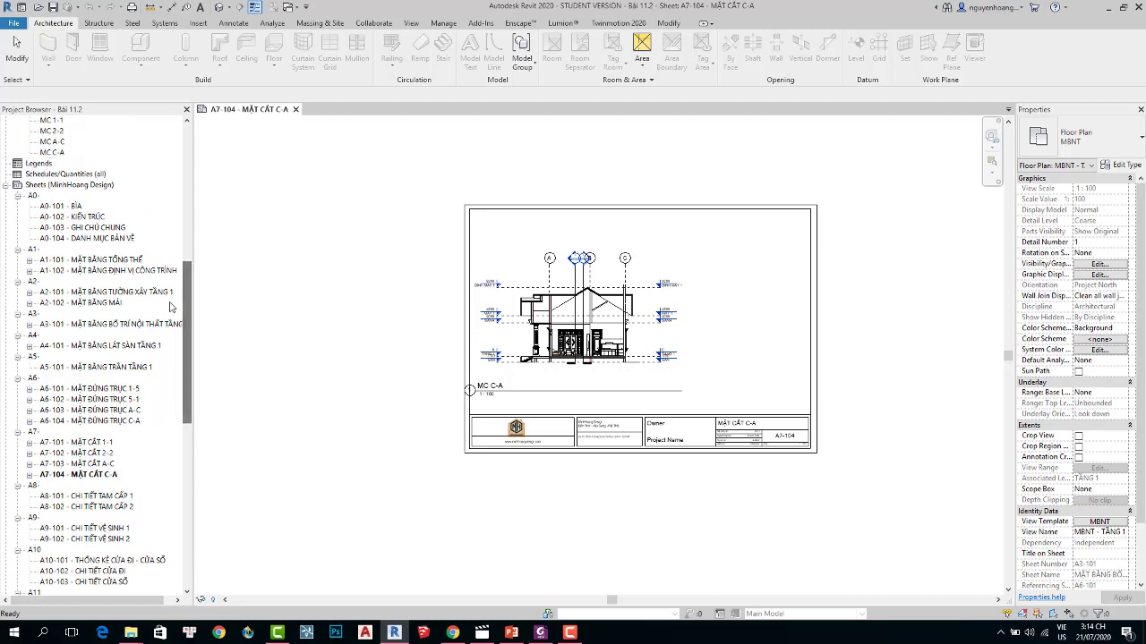
pyautogui.doubleClick(110, 261)
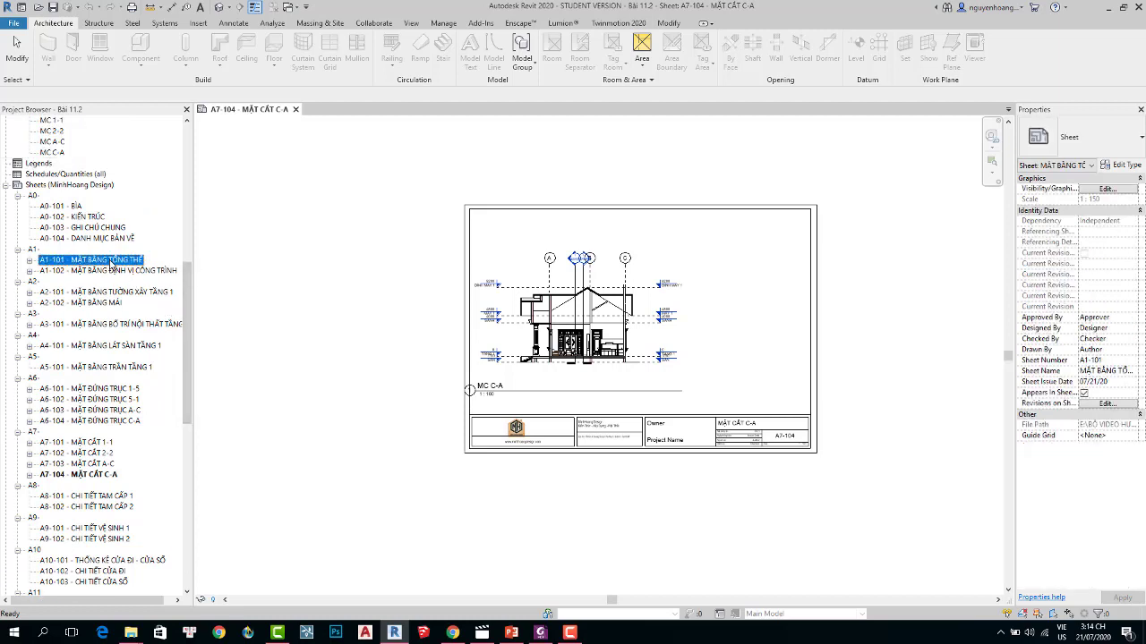
pyautogui.click(281, 8)
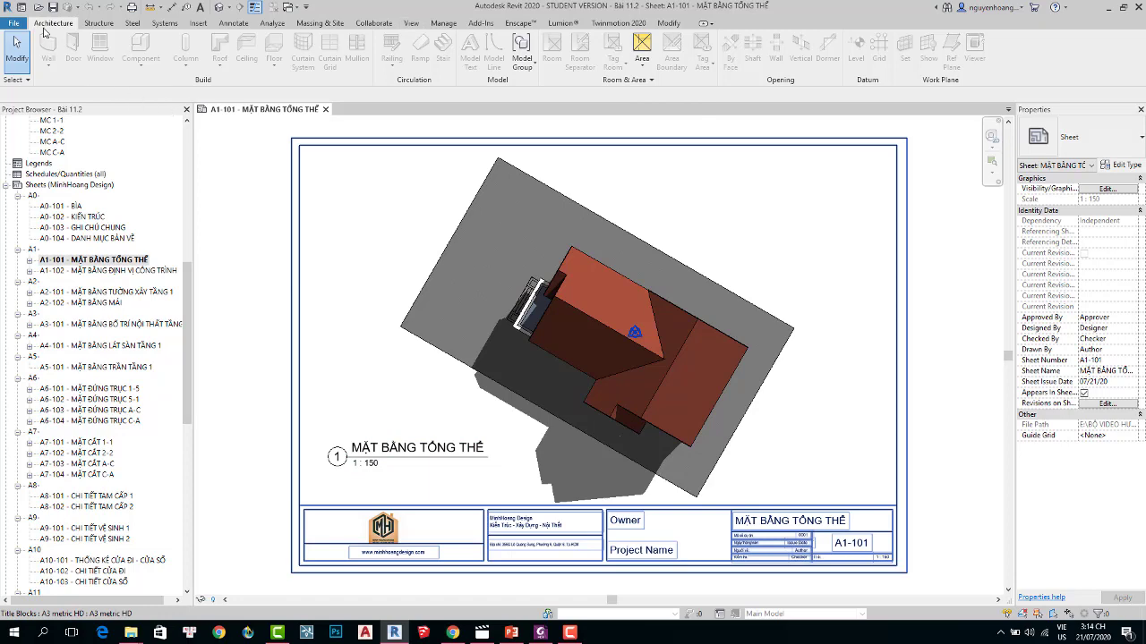
# Browse the Structure, Steel and Modify ribbon tabs, ending back on Architecture.
pyautogui.click(99, 23)
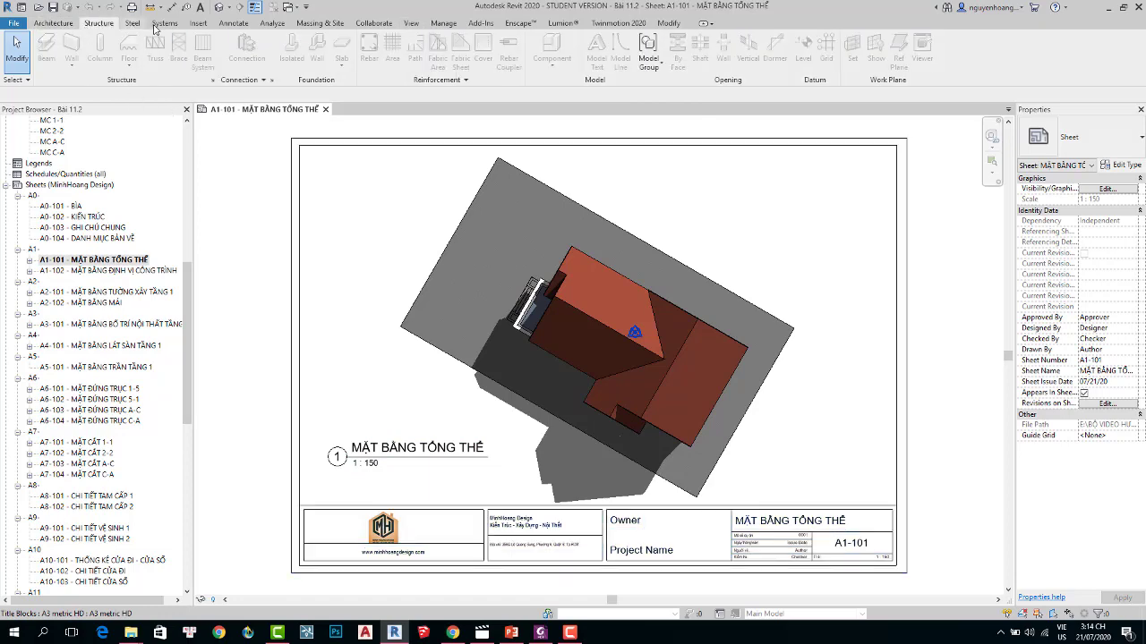
pyautogui.click(132, 24)
pyautogui.click(668, 24)
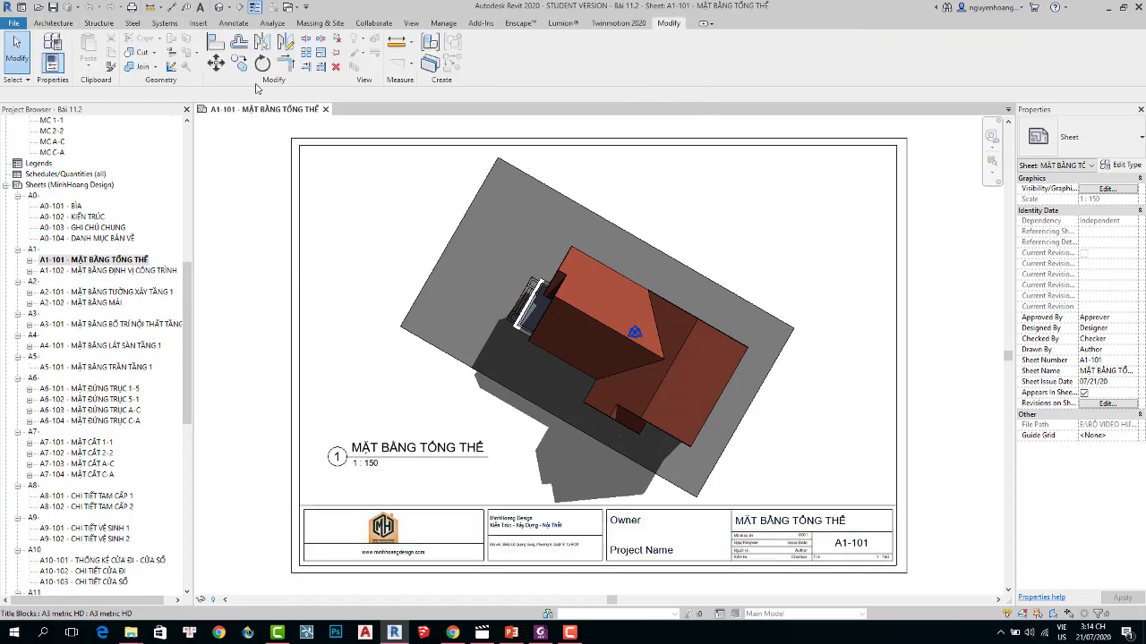
pyautogui.click(54, 23)
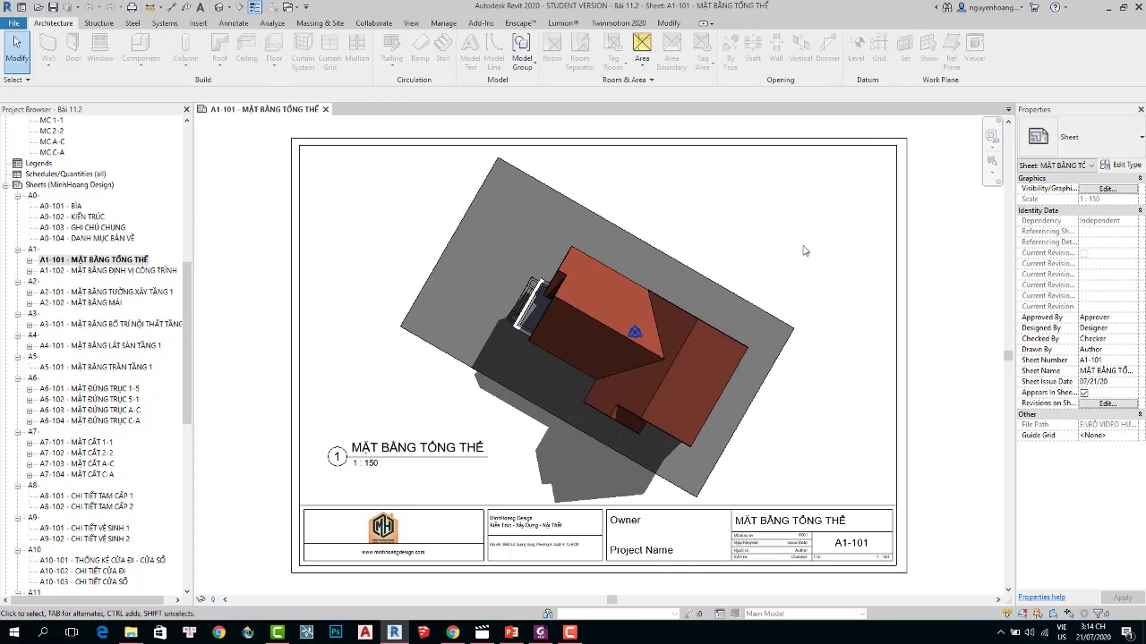
pyautogui.doubleClick(427, 319)
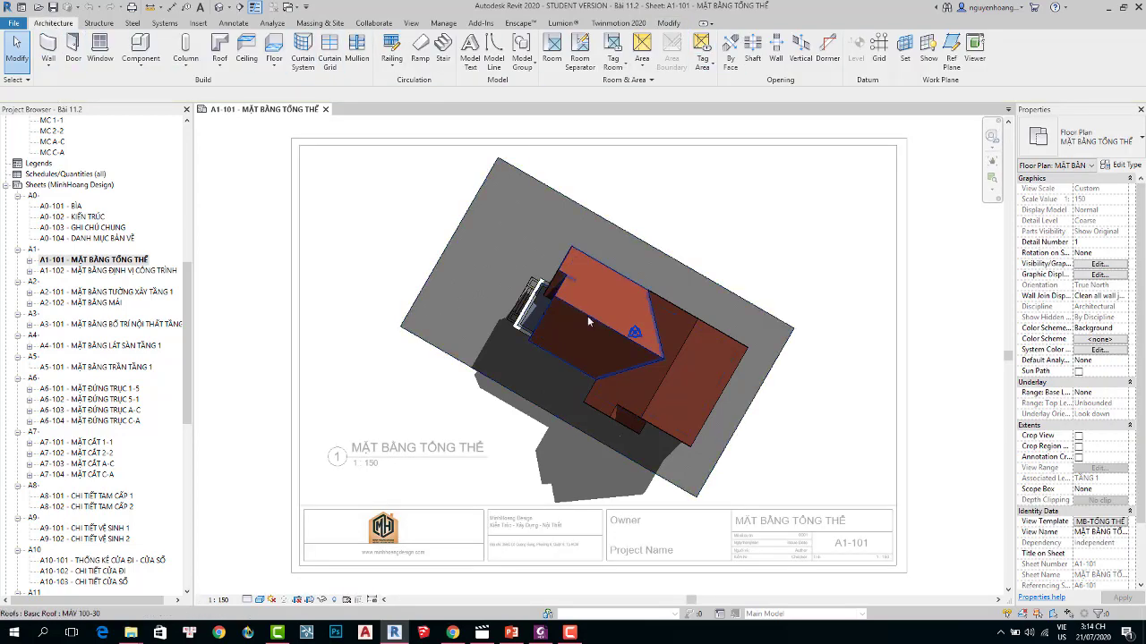
pyautogui.rightClick(732, 232)
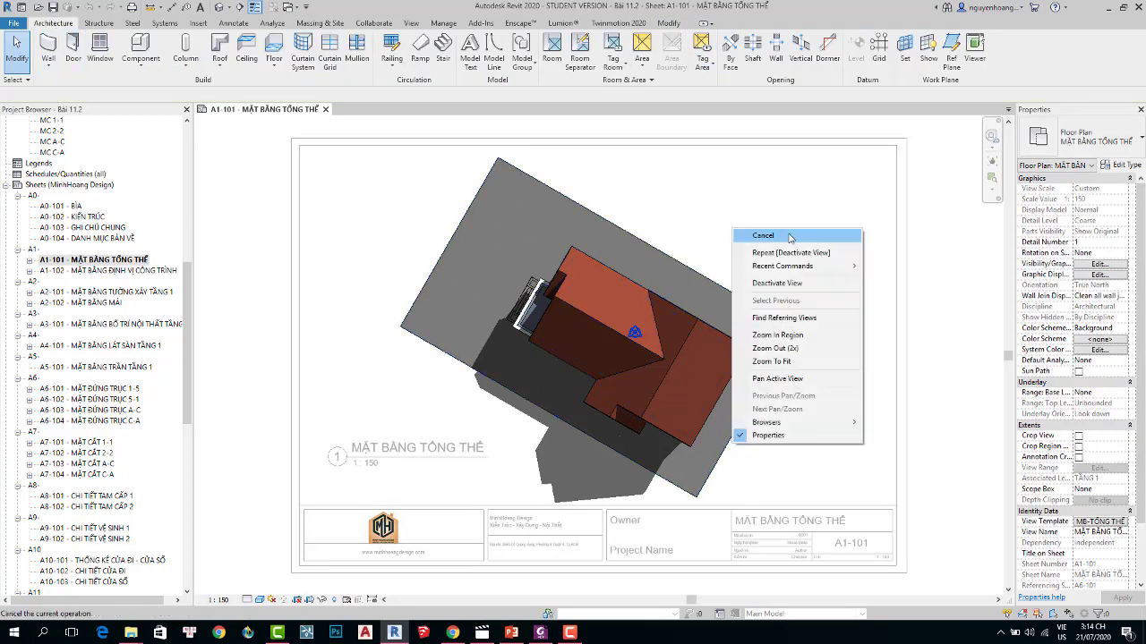
pyautogui.click(790, 283)
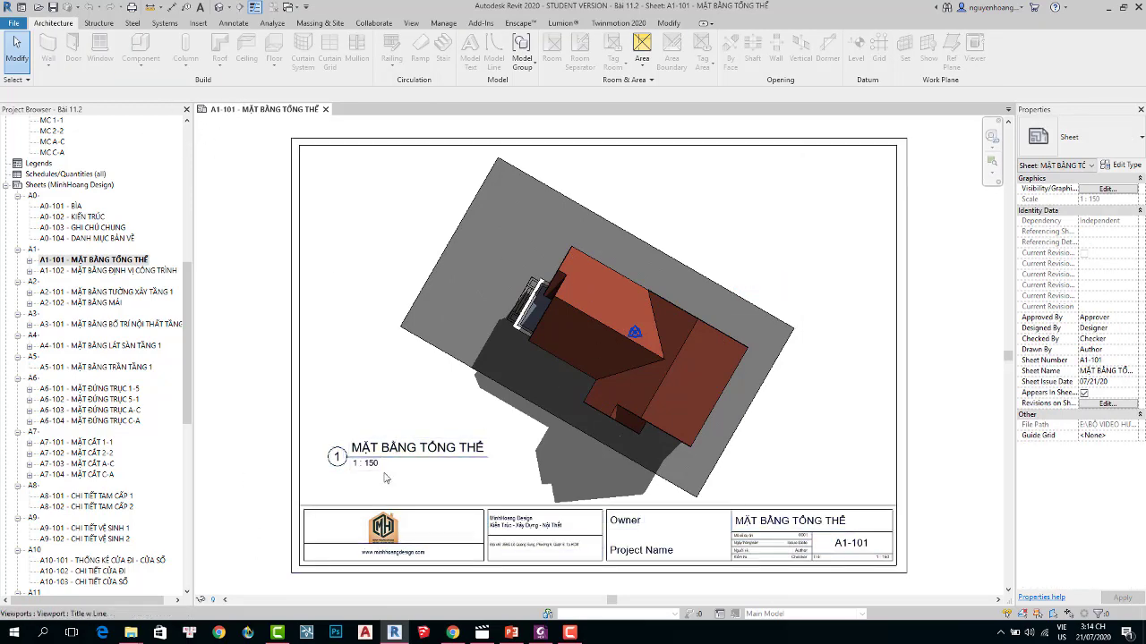
pyautogui.click(354, 454)
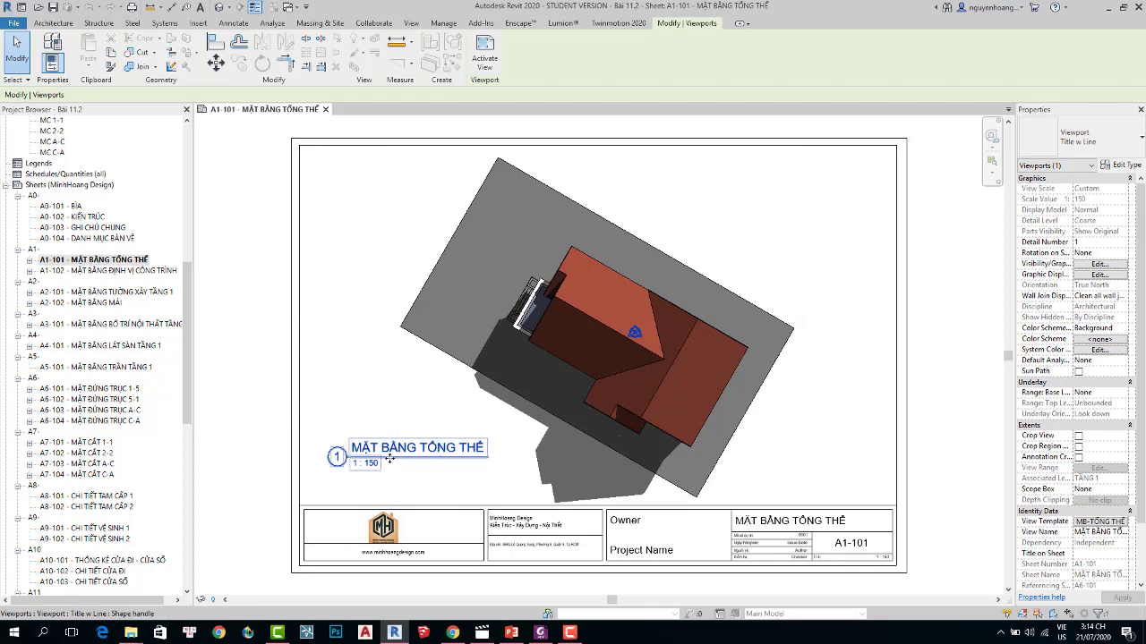
pyautogui.press('Escape')
pyautogui.scroll(10, 81, 215)
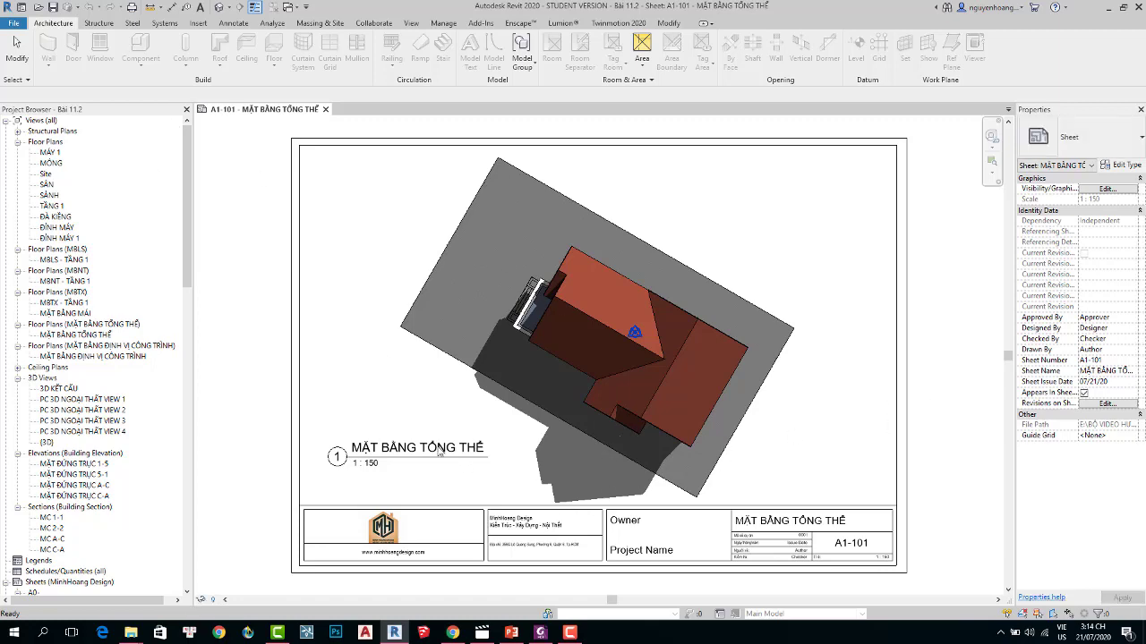
# Set the site plan viewport's Title on Sheet to MBTT.
pyautogui.press('Escape')
pyautogui.click(788, 332)
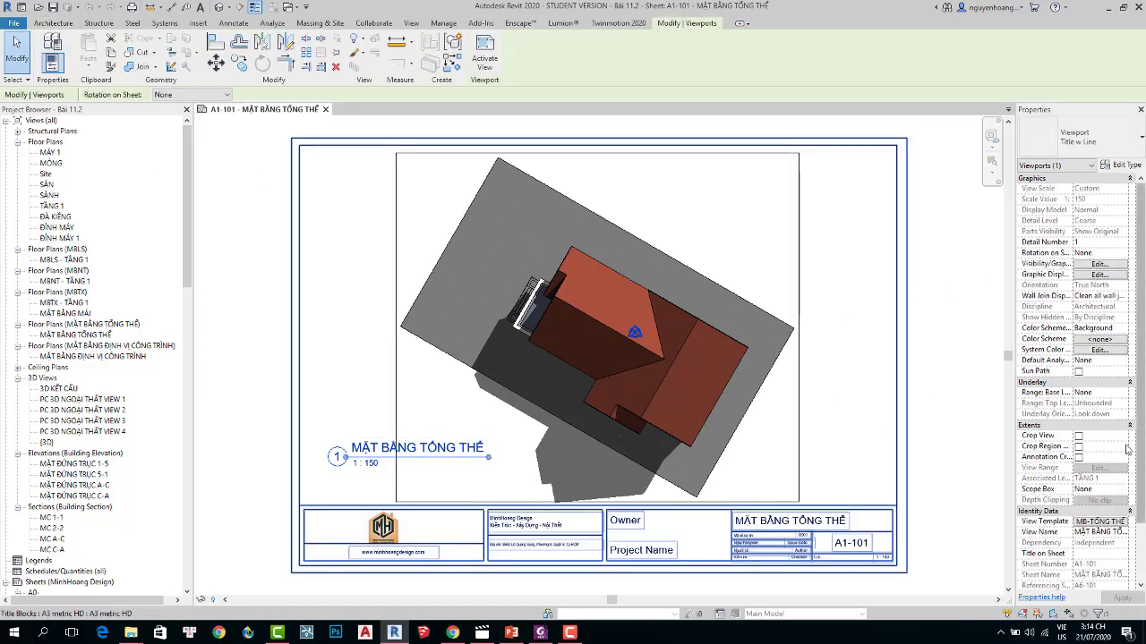
pyautogui.scroll(-3, 1075, 403)
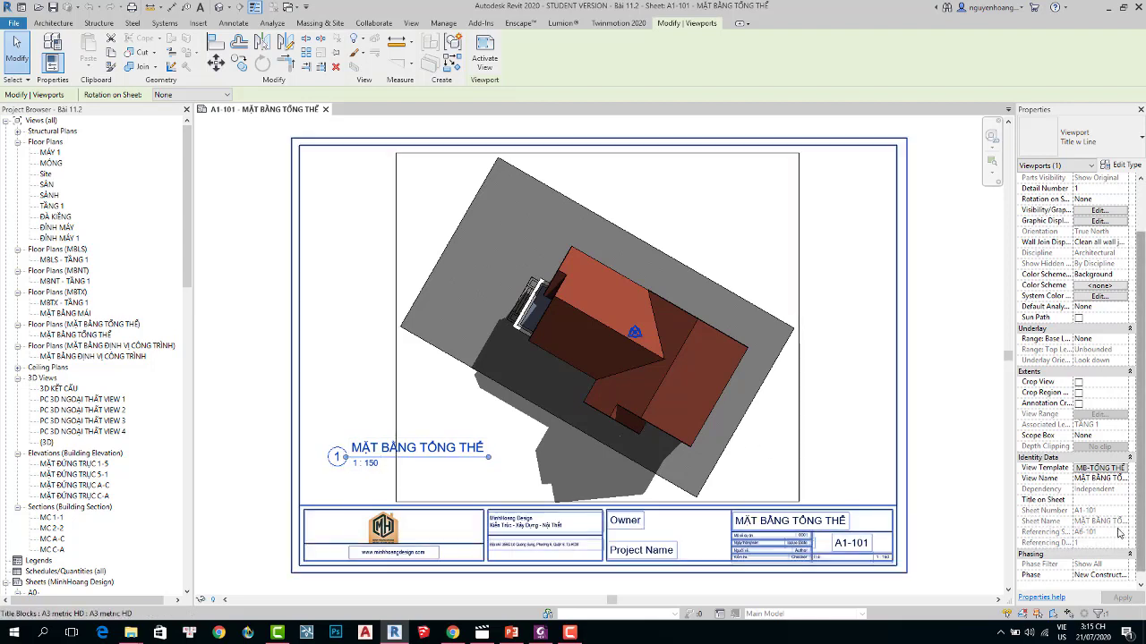
pyautogui.click(1099, 502)
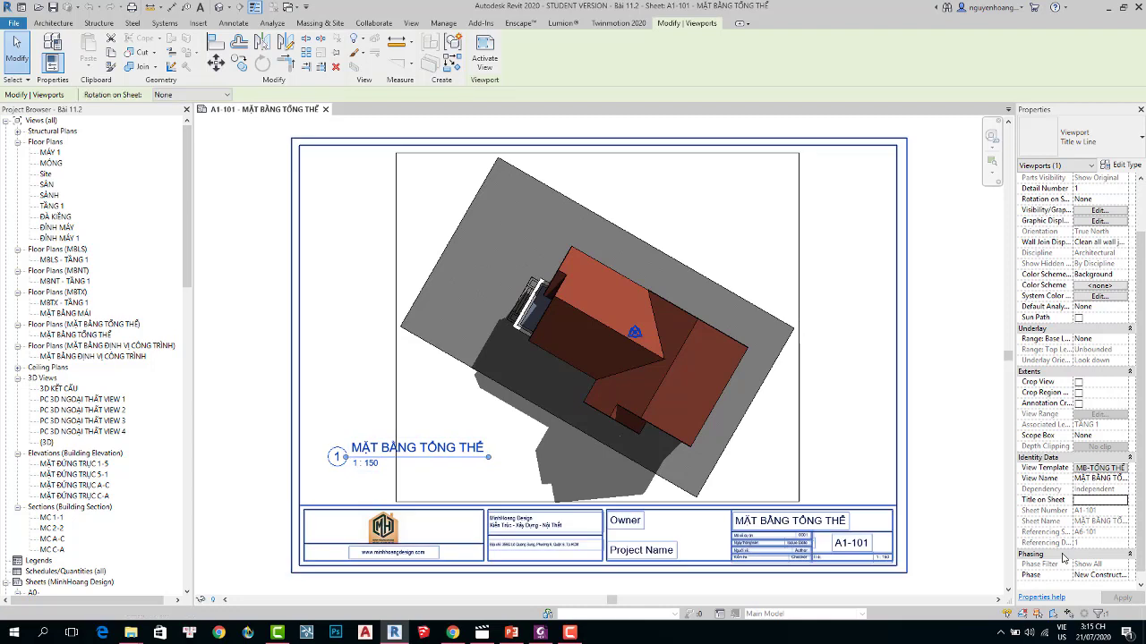
pyautogui.click(1111, 502)
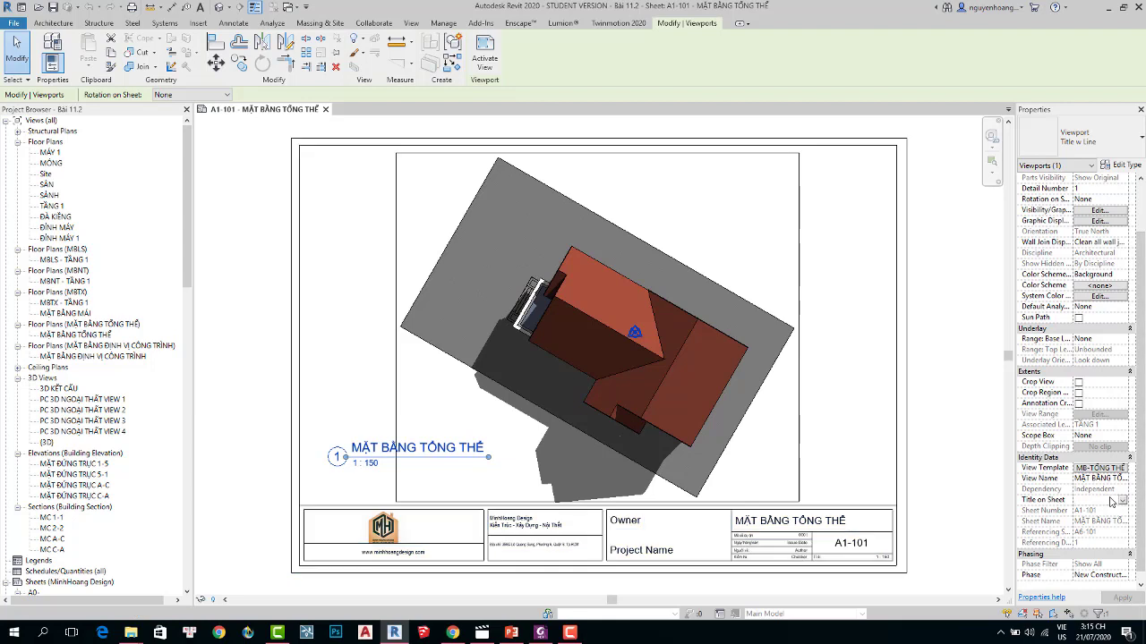
pyautogui.write('MBTT')
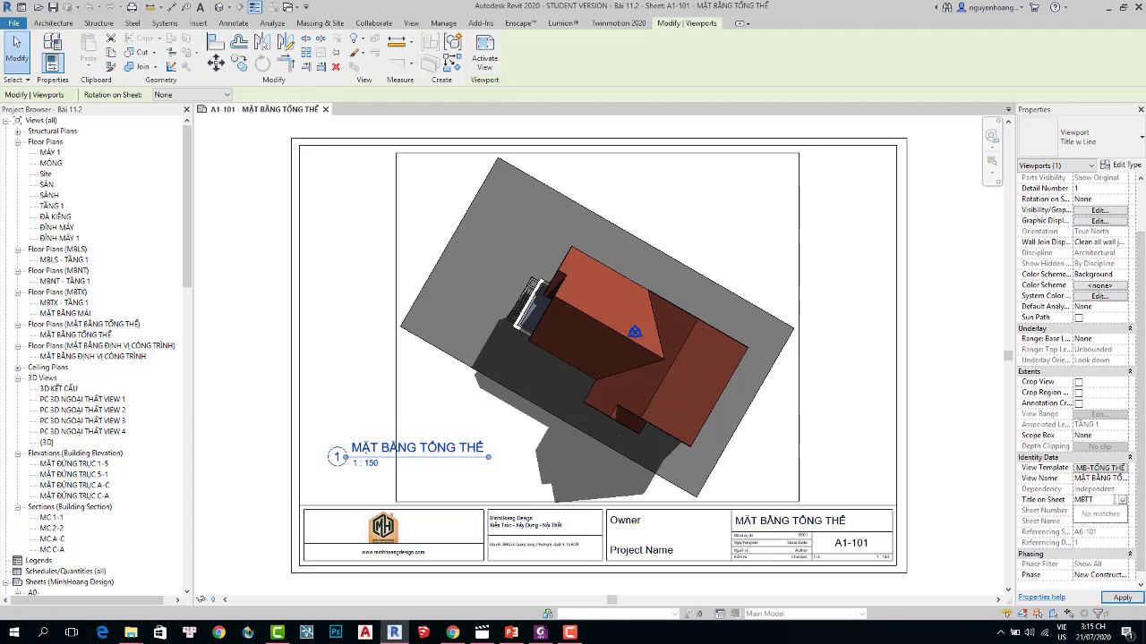
pyautogui.press('Return')
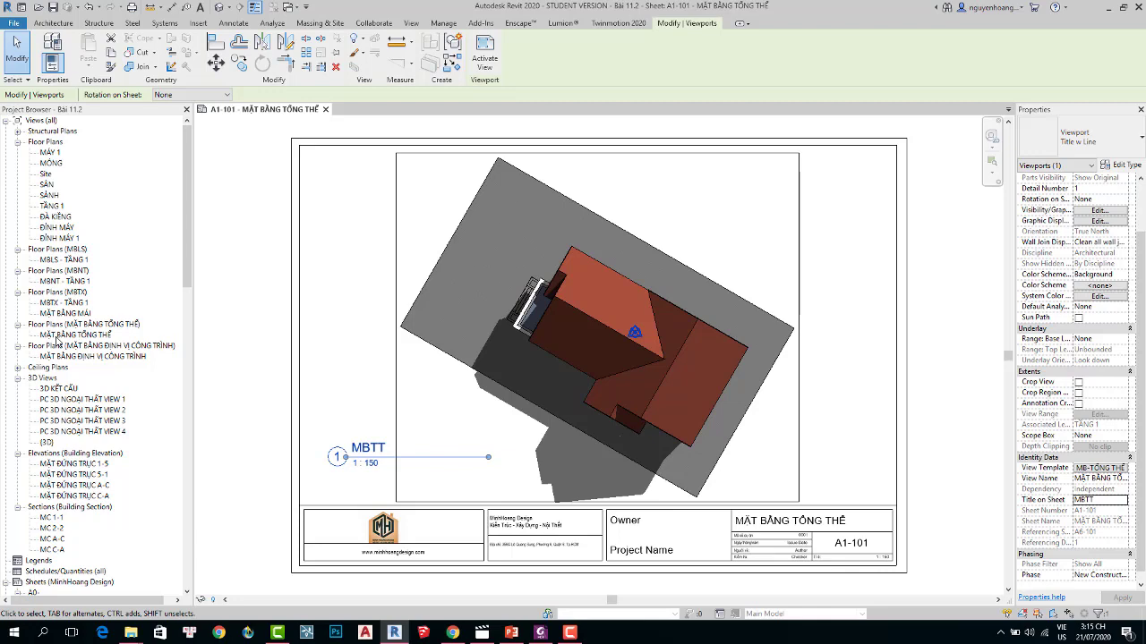
# Select sheet A1-101 in the Project Browser sheet list.
pyautogui.scroll(-10, 80, 331)
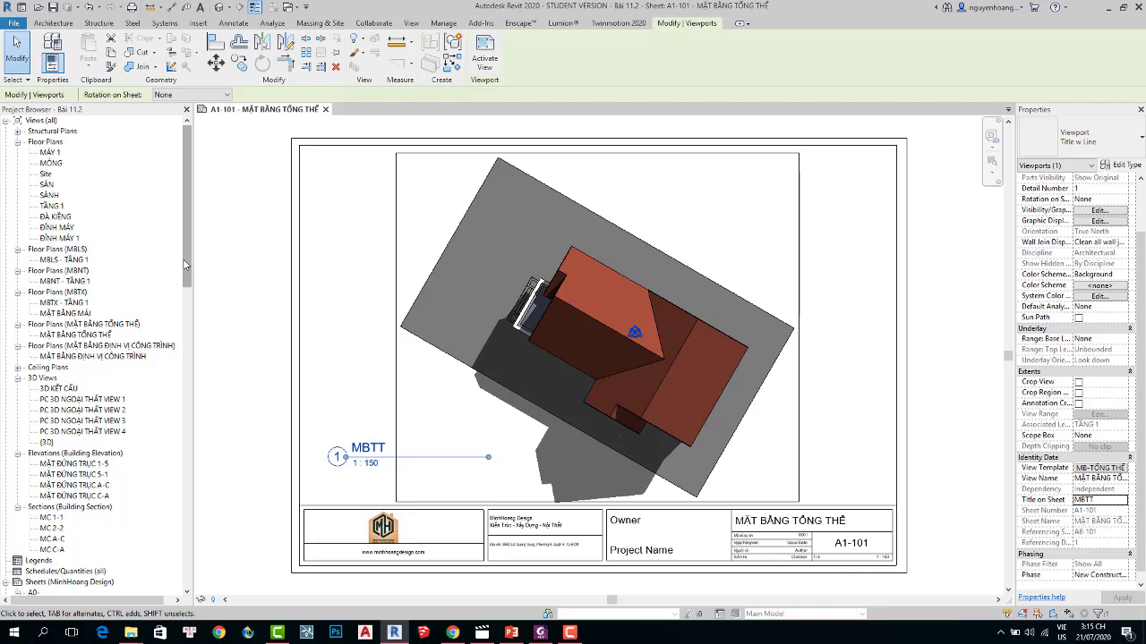
pyautogui.click(101, 269)
pyautogui.scroll(-1, 104, 265)
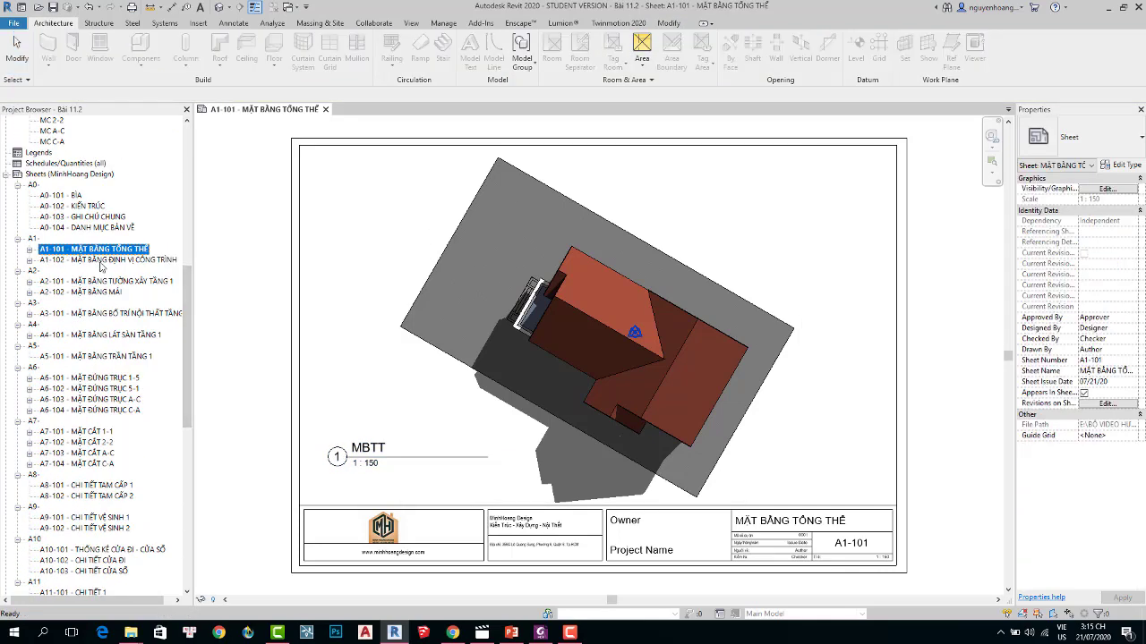
# Clear the MBTT Title on Sheet value from the site plan viewport and apply it.
pyautogui.click(822, 460)
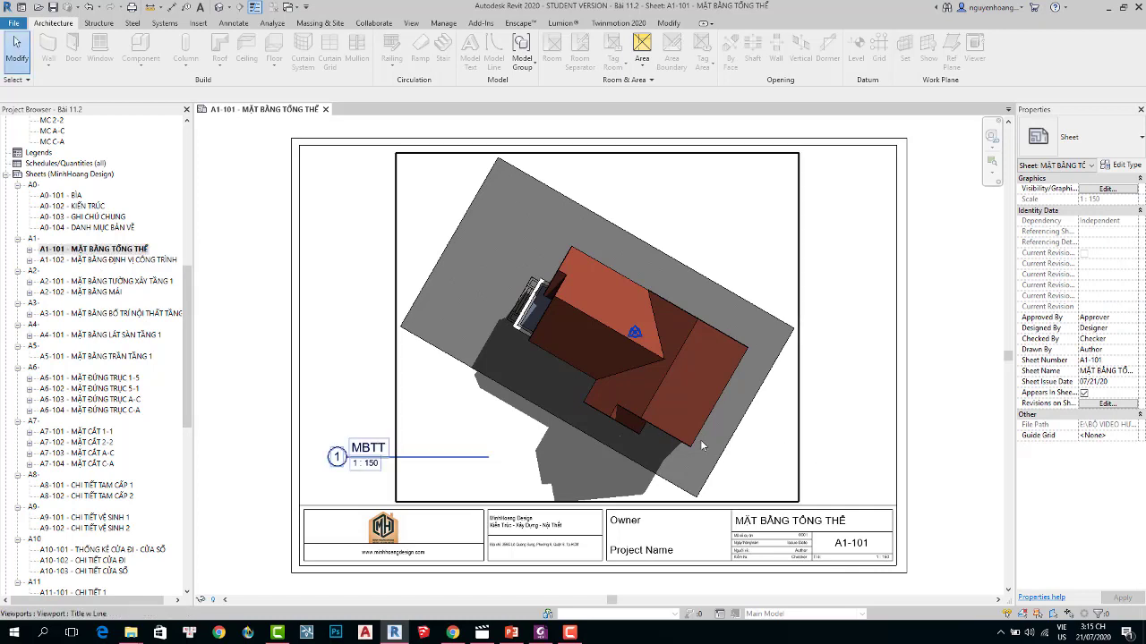
pyautogui.click(599, 390)
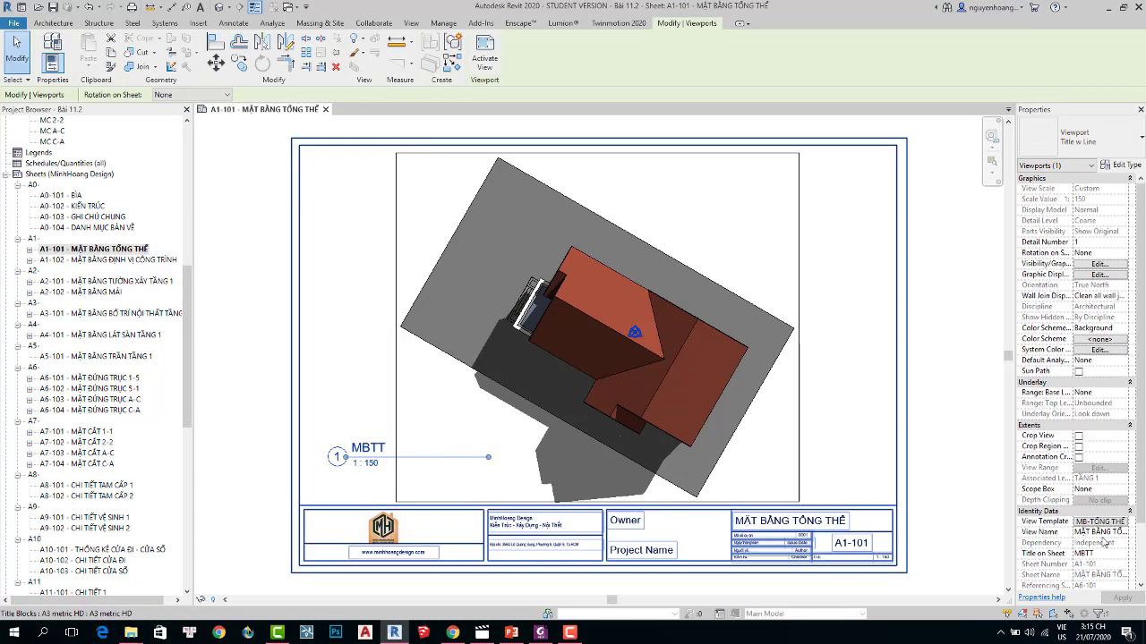
pyautogui.click(1101, 554)
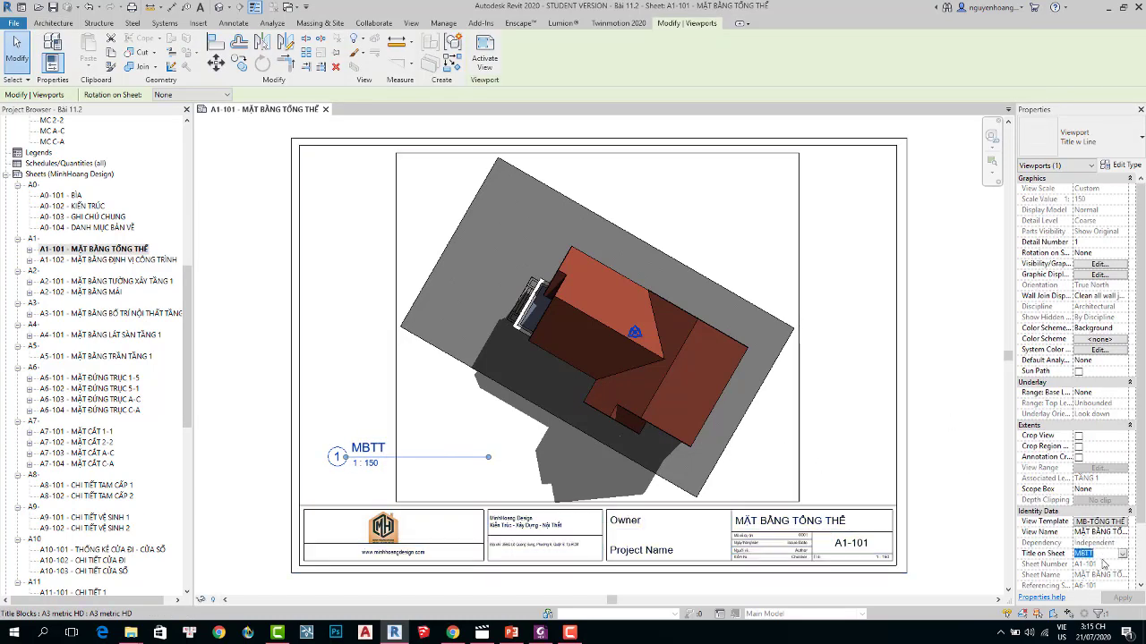
pyautogui.press('BackSpace')
pyautogui.click(1121, 600)
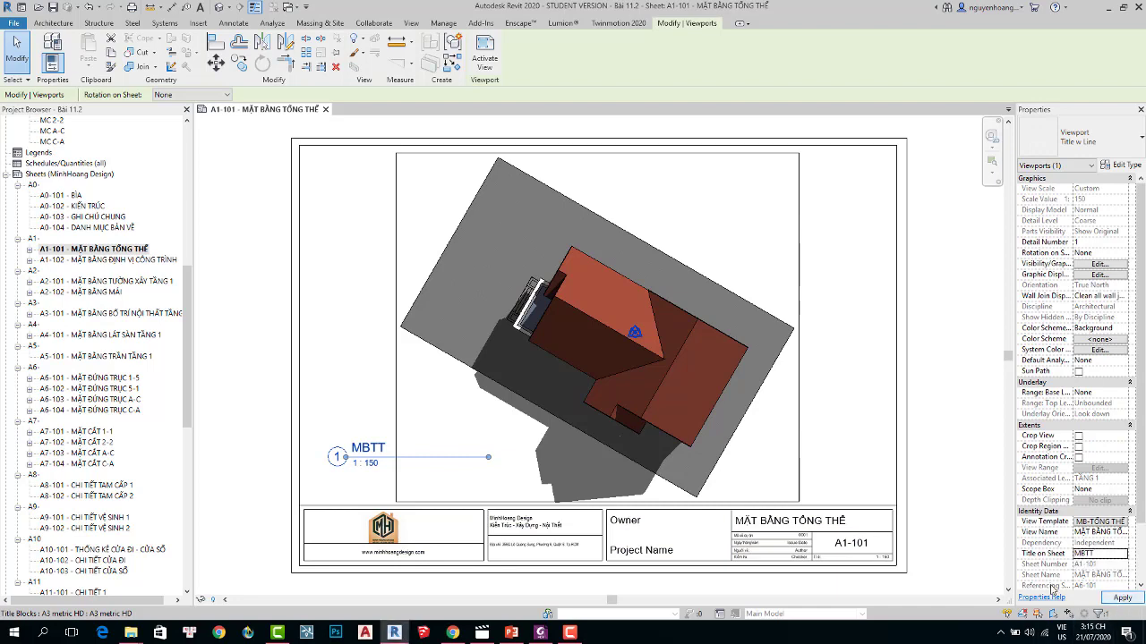
pyautogui.click(351, 396)
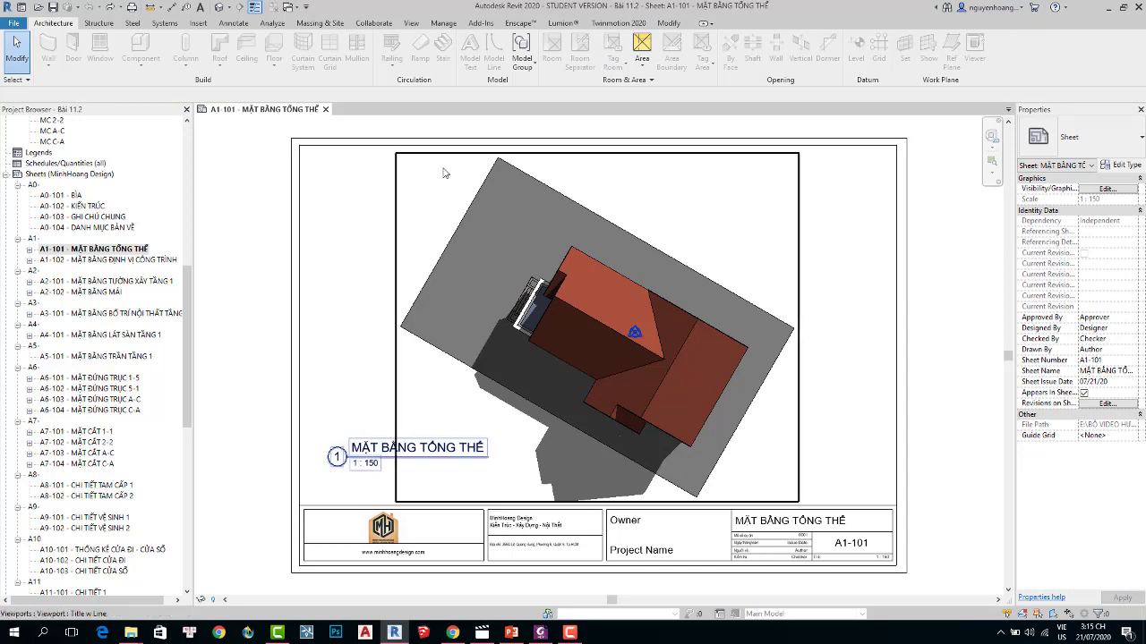
# Open sheet A1-102, close A1-101, and nudge its 1 : 100 plan viewport slightly left.
pyautogui.doubleClick(157, 260)
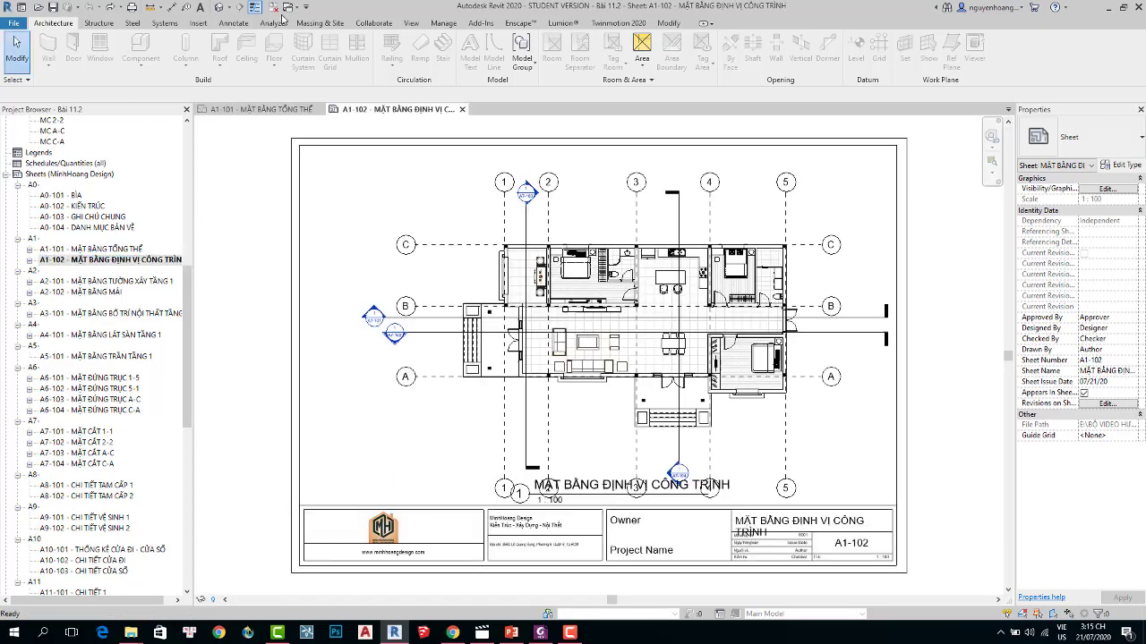
pyautogui.click(273, 7)
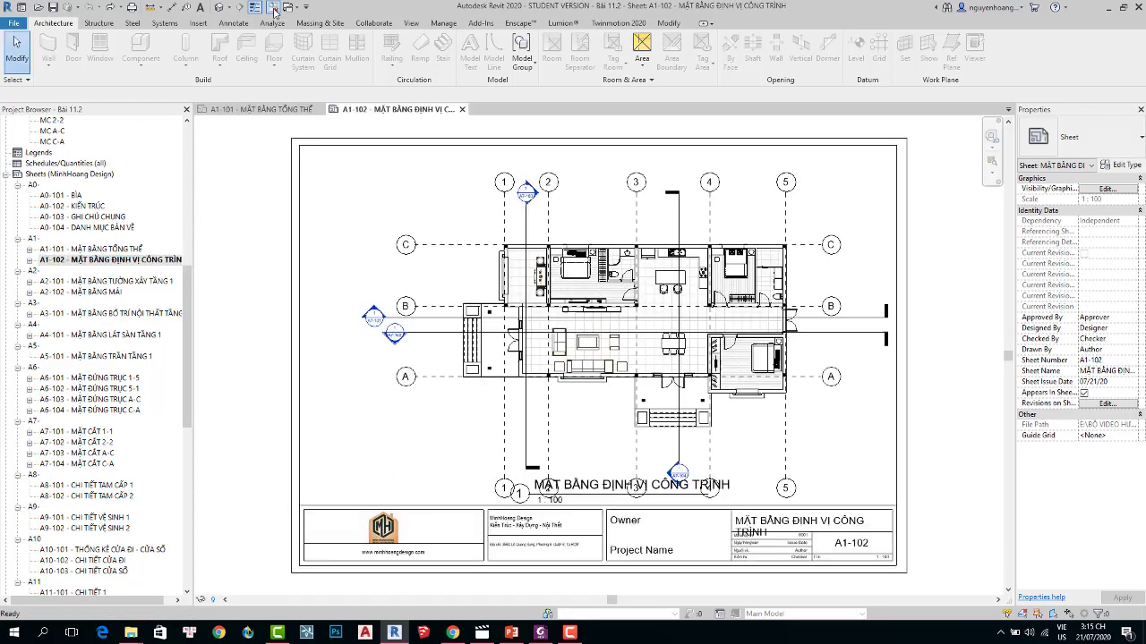
pyautogui.click(842, 422)
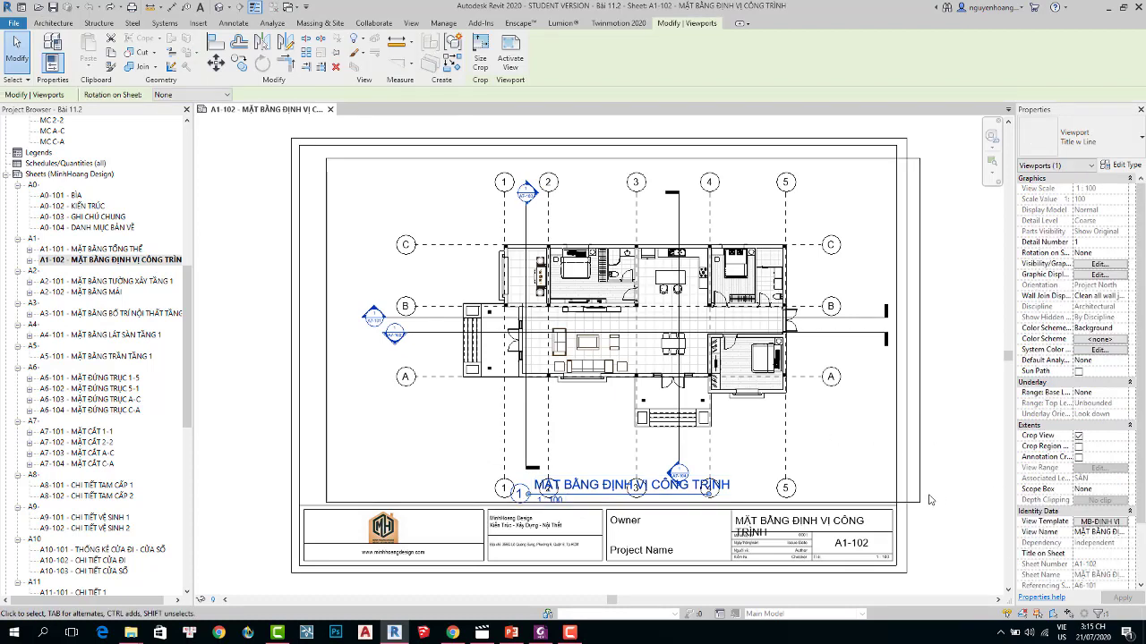
pyautogui.press('Left')
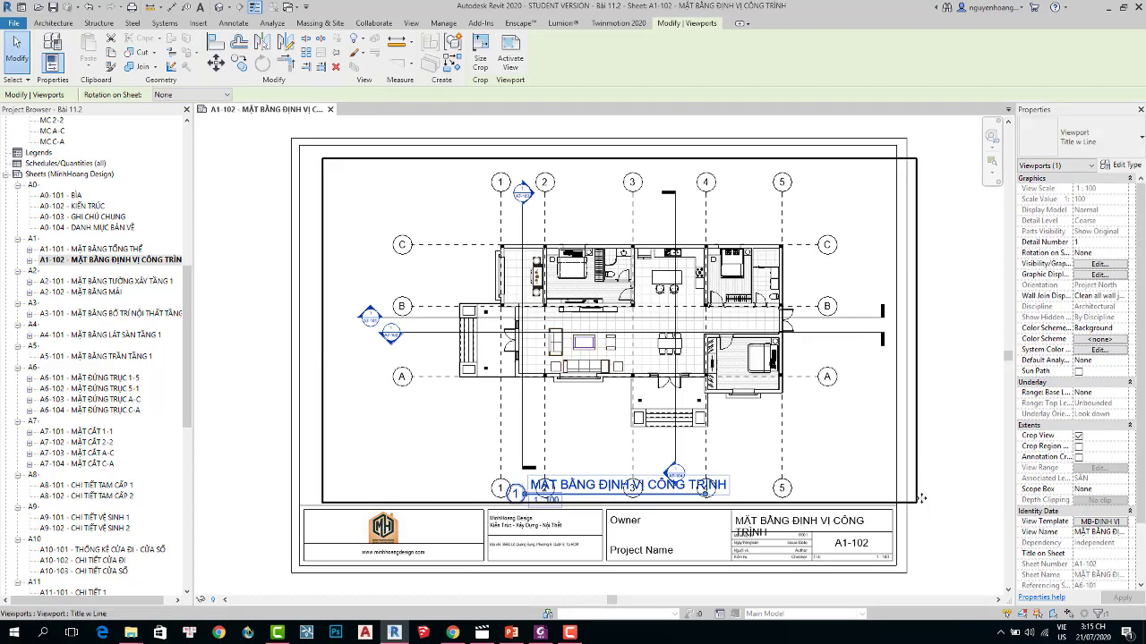
pyautogui.press('Left')
pyautogui.press('Left')
pyautogui.press('Left')
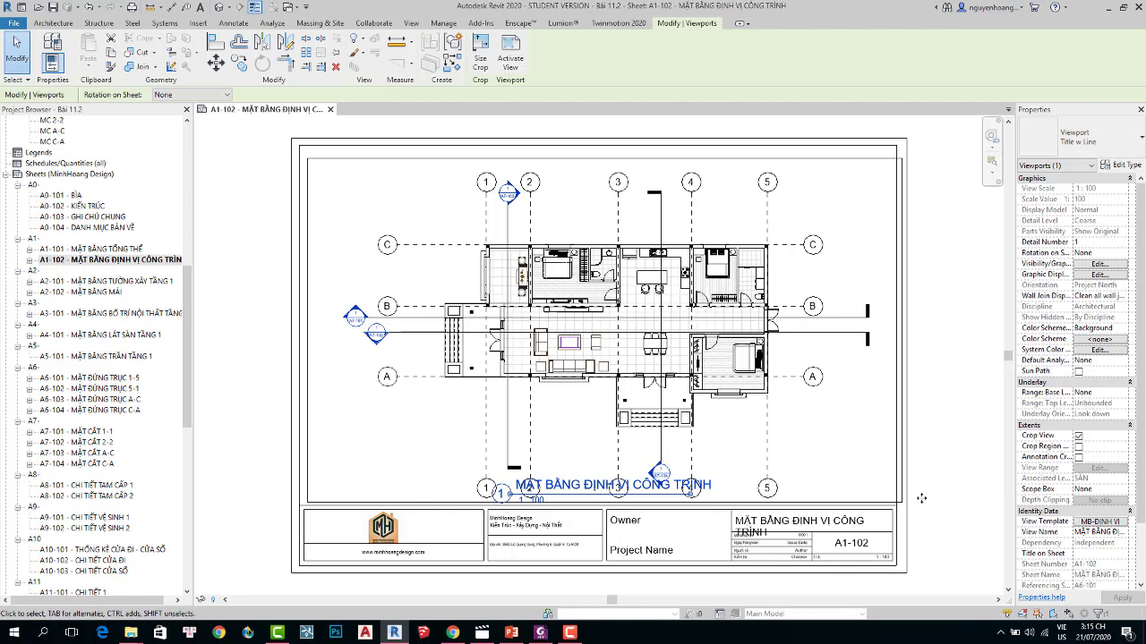
# Activate the plan viewport, hide its crop region, and move section MC 2-2 below grid B, extending it left.
pyautogui.doubleClick(846, 401)
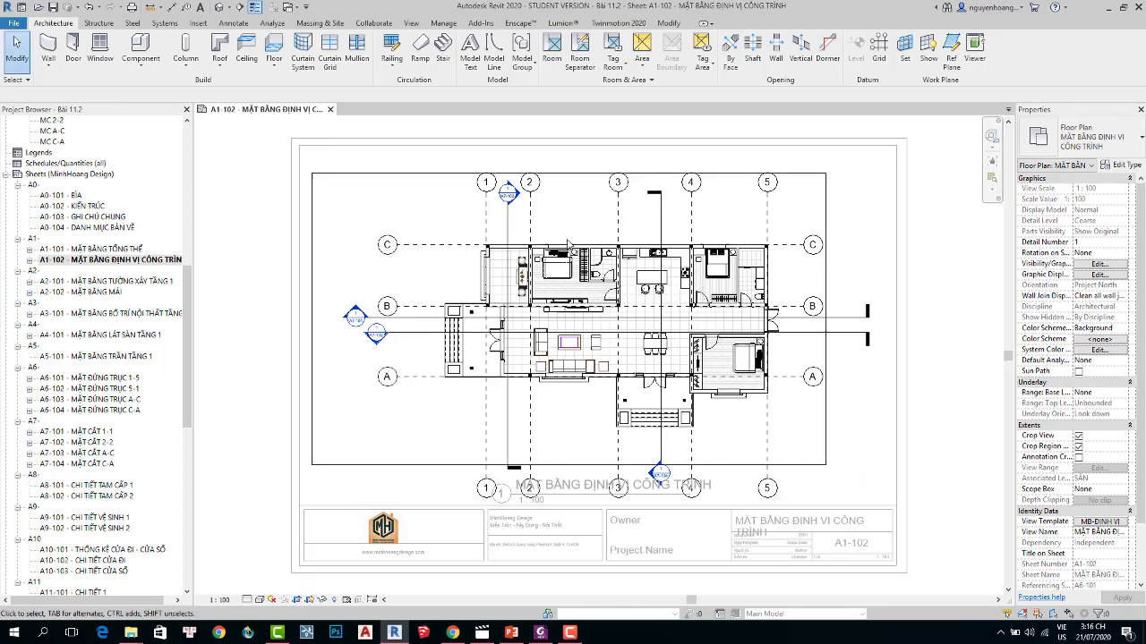
pyautogui.click(308, 599)
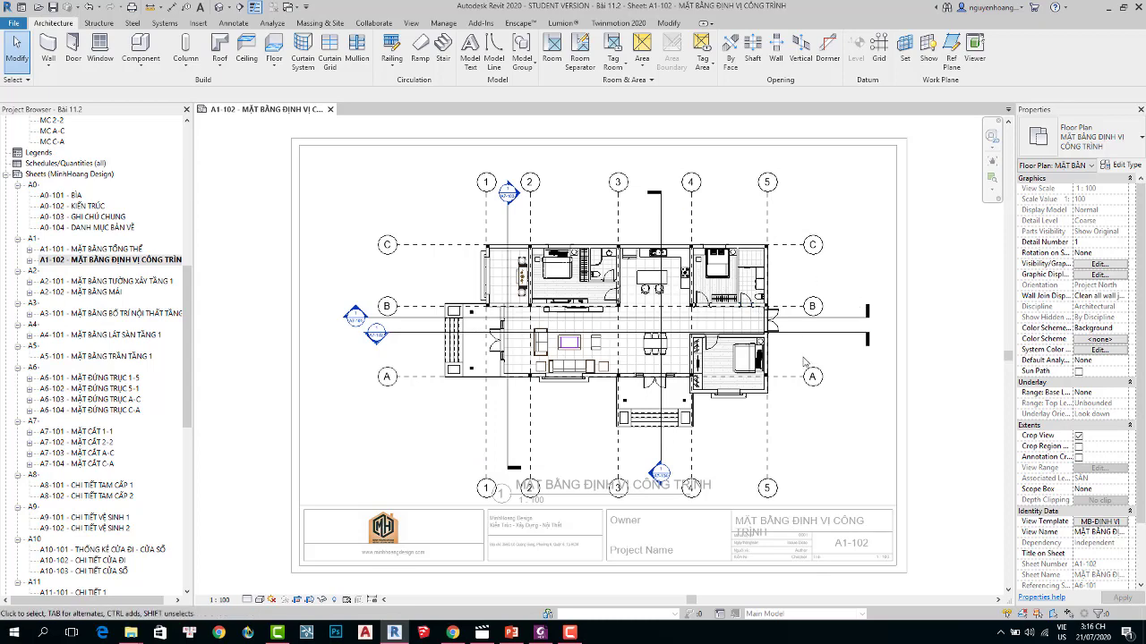
pyautogui.scroll(2, 808, 356)
pyautogui.click(811, 329)
pyautogui.scroll(-1, 811, 329)
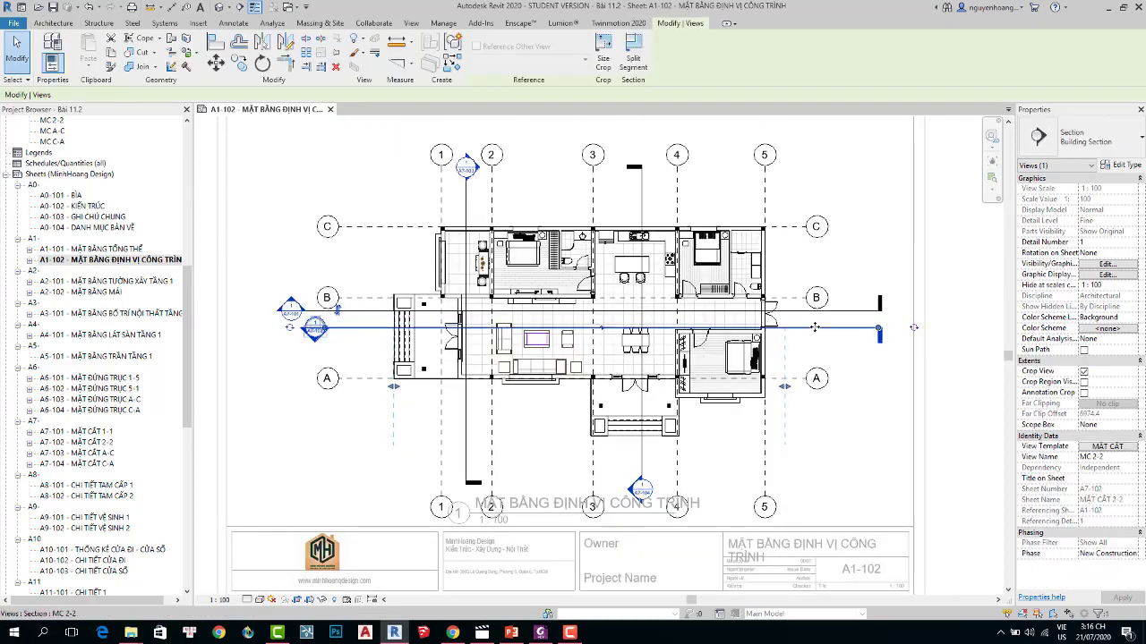
pyautogui.keyDown('ctrl'); pyautogui.moveTo(814, 335); pyautogui.dragTo(818, 354); pyautogui.keyUp('ctrl')
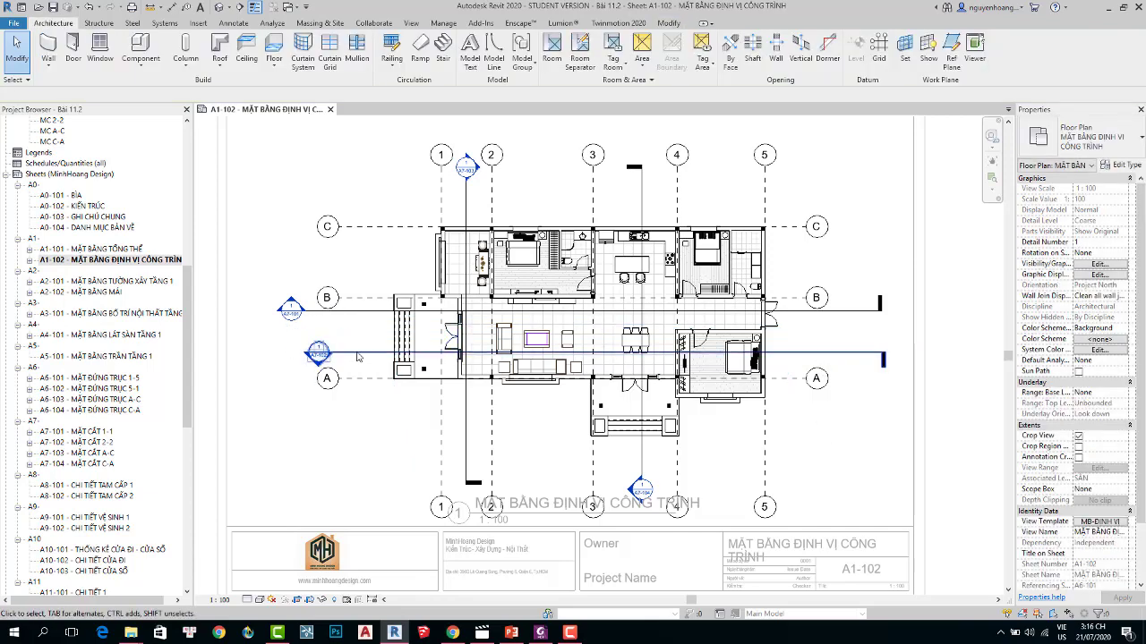
pyautogui.moveTo(329, 358); pyautogui.dragTo(293, 353)
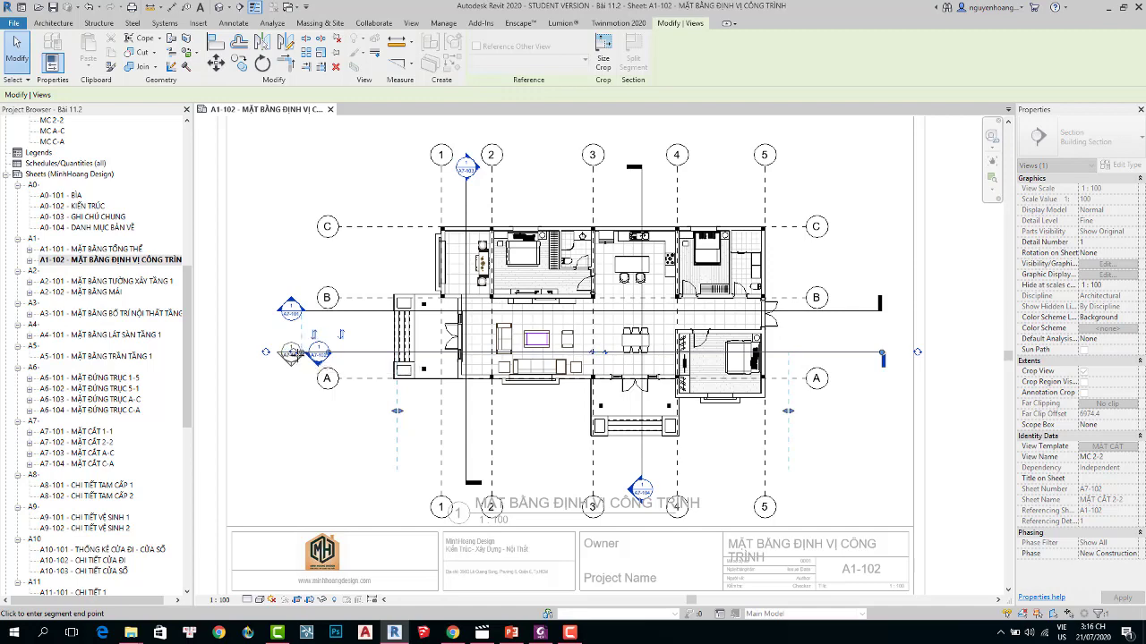
pyautogui.click(292, 354)
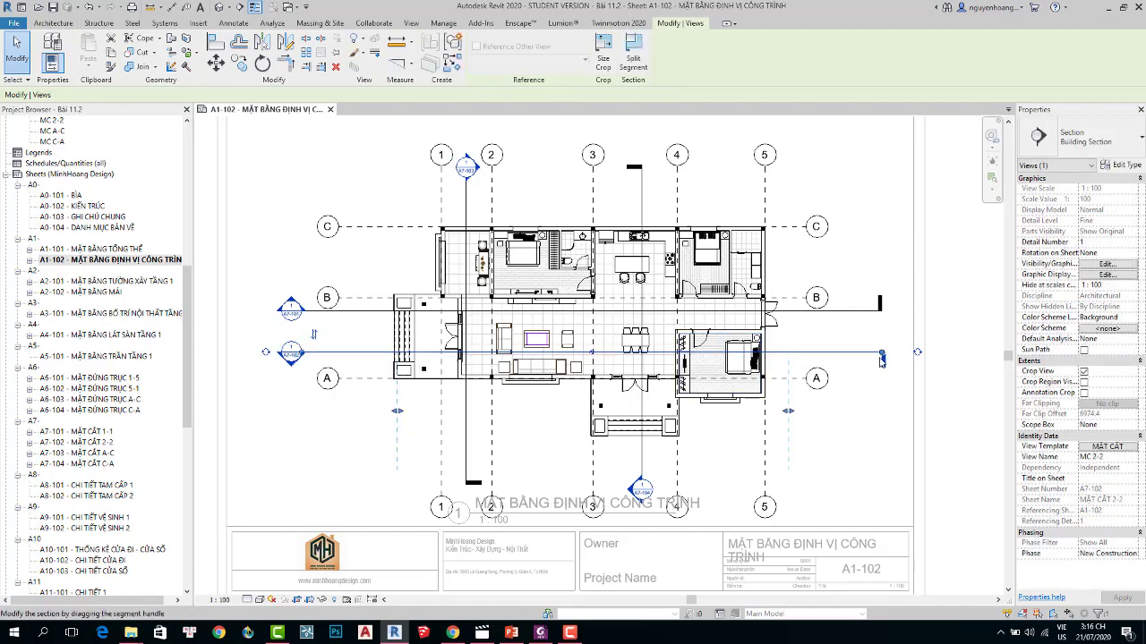
pyautogui.click(875, 311)
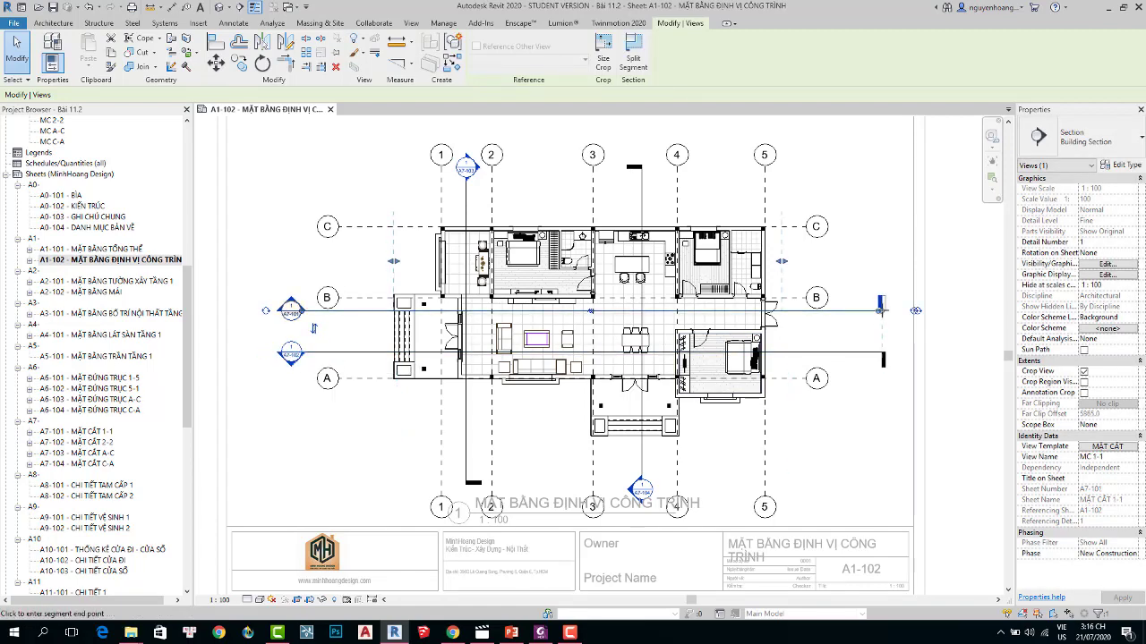
pyautogui.click(871, 424)
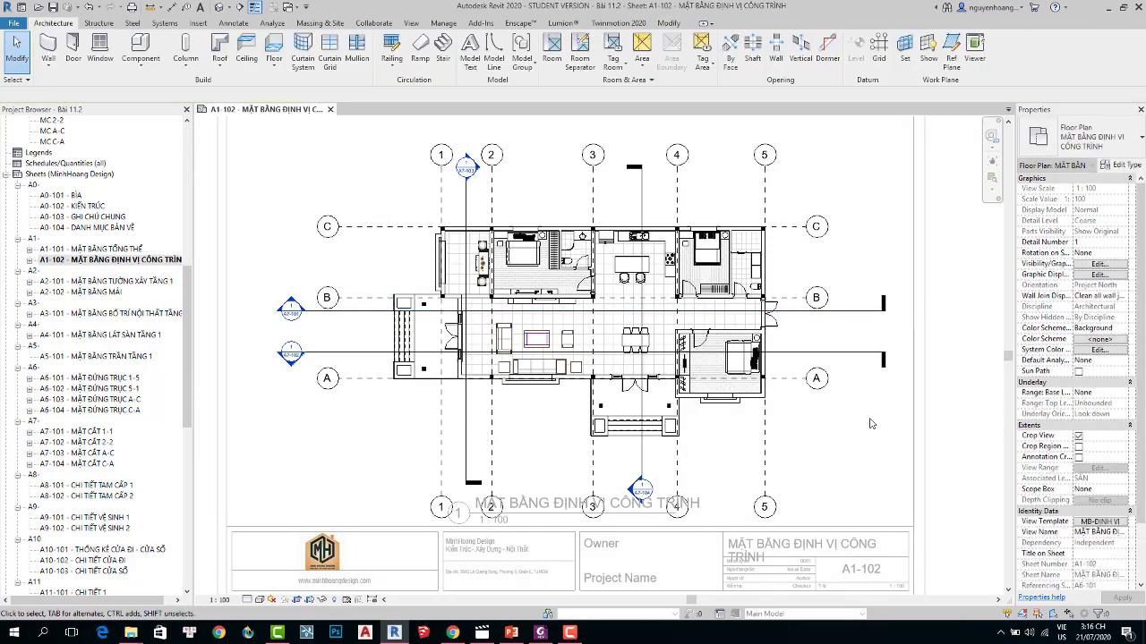
# Extend section MC C-A upward, lower grid 4's top heads, and raise the MC A-C section head.
pyautogui.click(641, 171)
pyautogui.moveTo(645, 172); pyautogui.dragTo(640, 127)
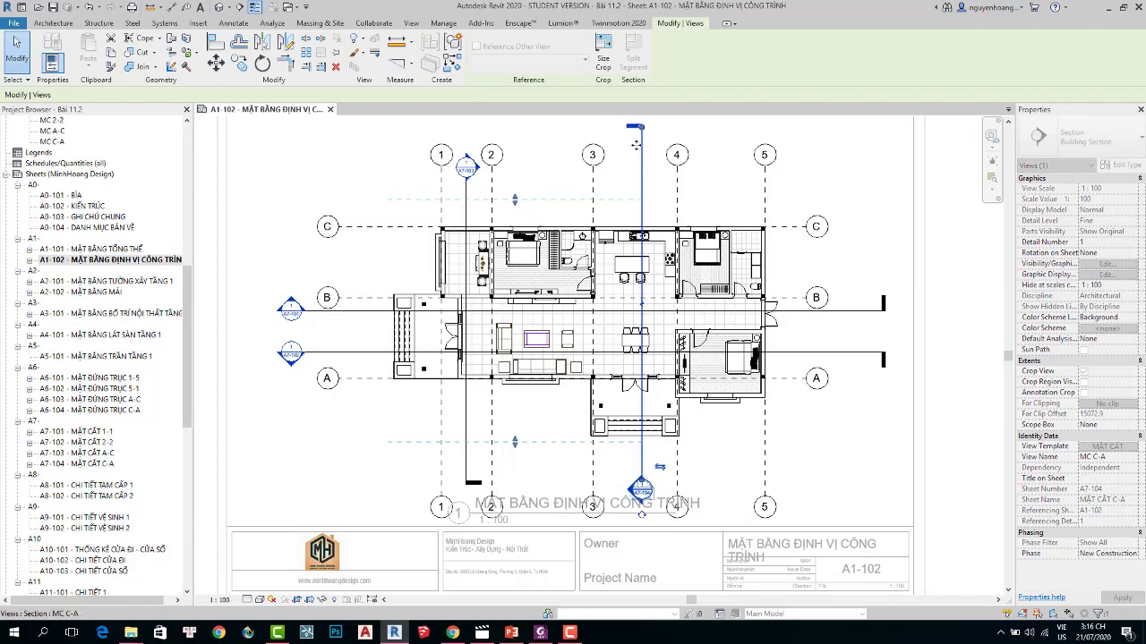
pyautogui.scroll(-2, 638, 163)
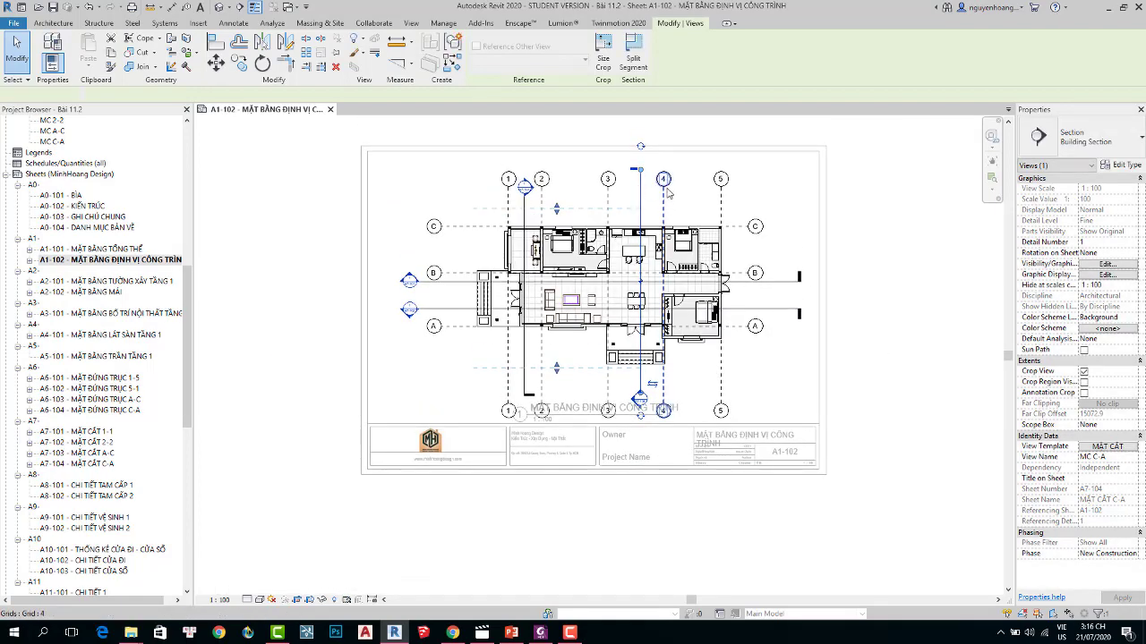
pyautogui.click(663, 194)
pyautogui.moveTo(663, 194); pyautogui.dragTo(663, 206)
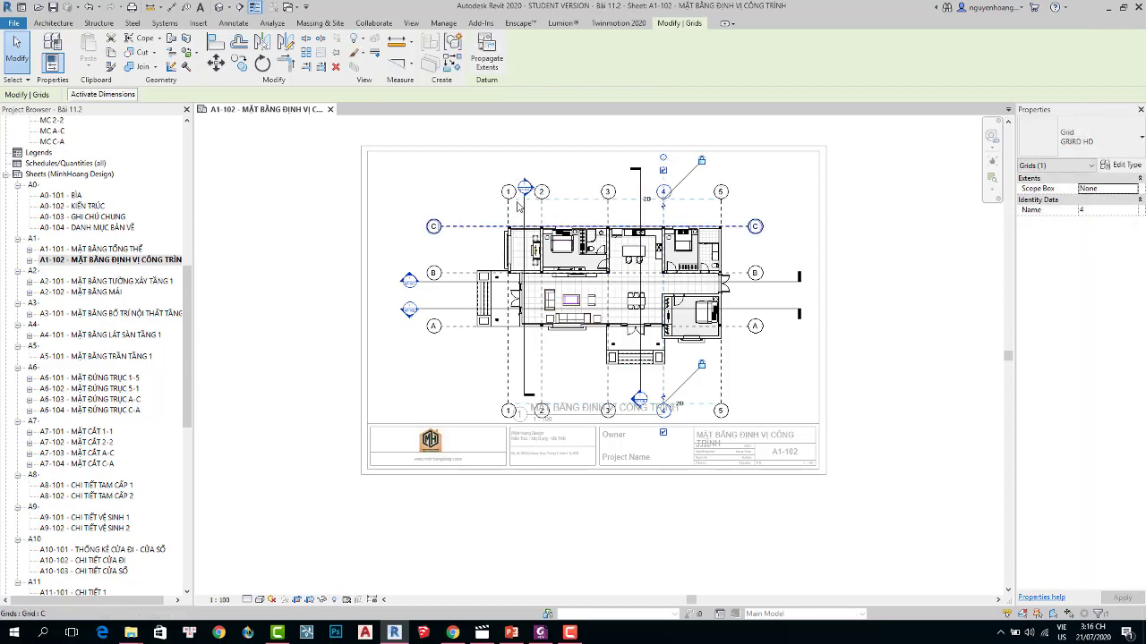
pyautogui.scroll(2, 528, 206)
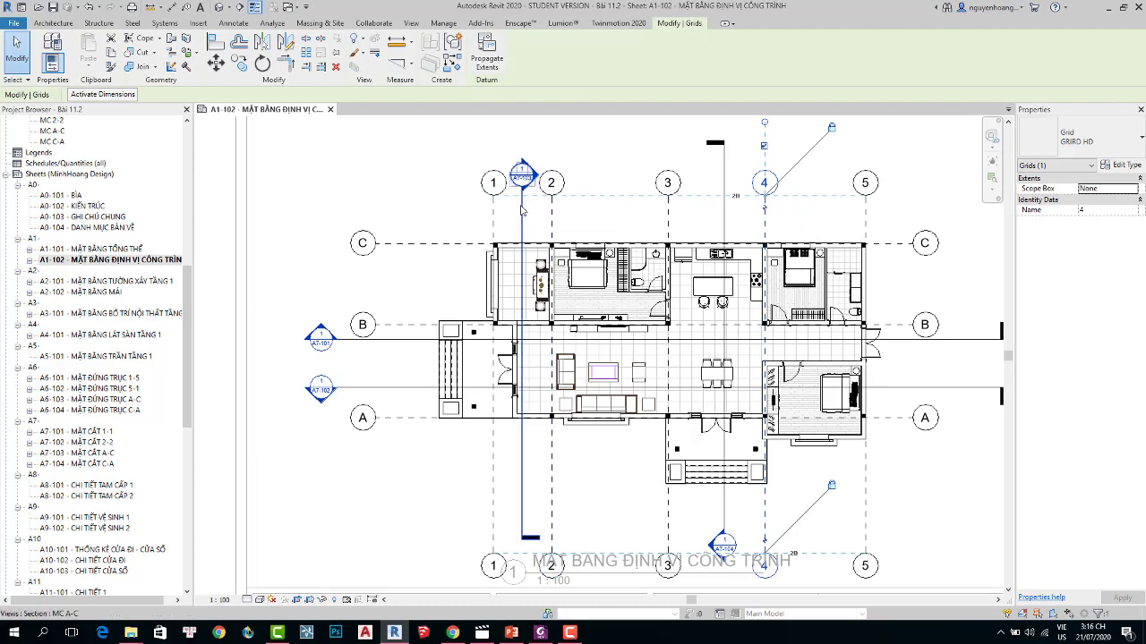
pyautogui.click(522, 360)
pyautogui.moveTo(522, 144); pyautogui.dragTo(524, 132)
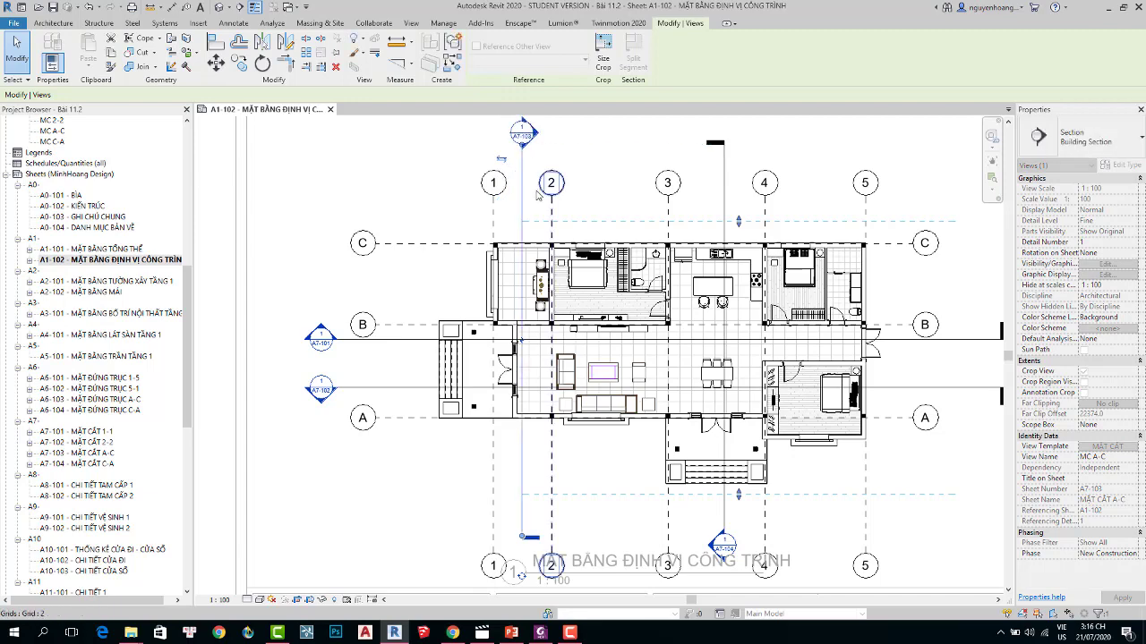
pyautogui.scroll(-2, 535, 190)
pyautogui.press('Escape')
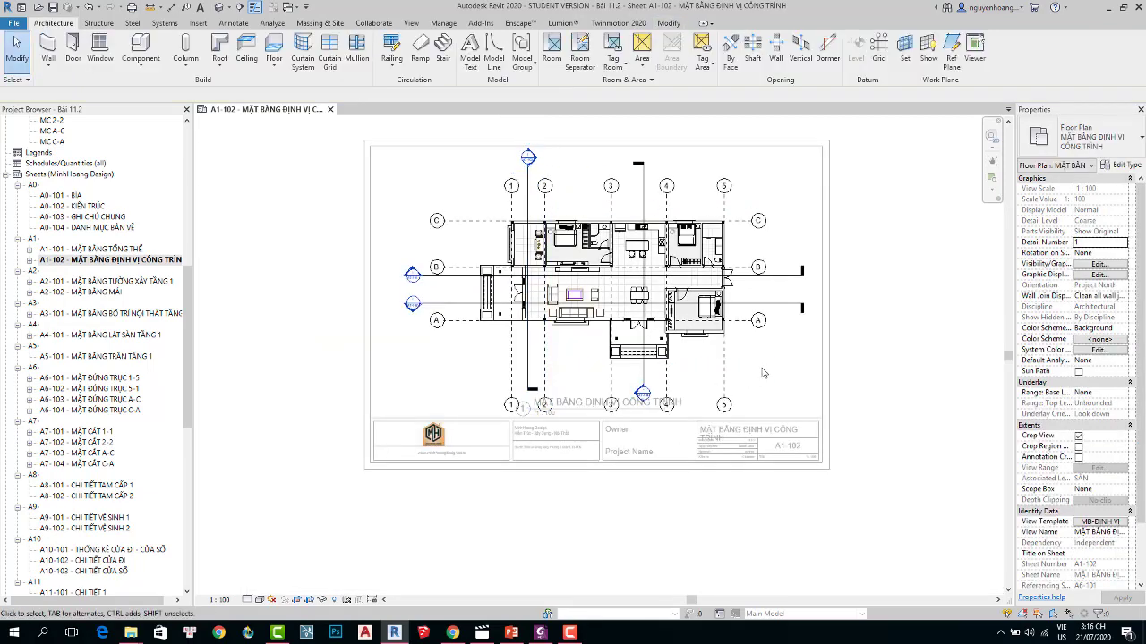
pyautogui.scroll(2, 537, 157)
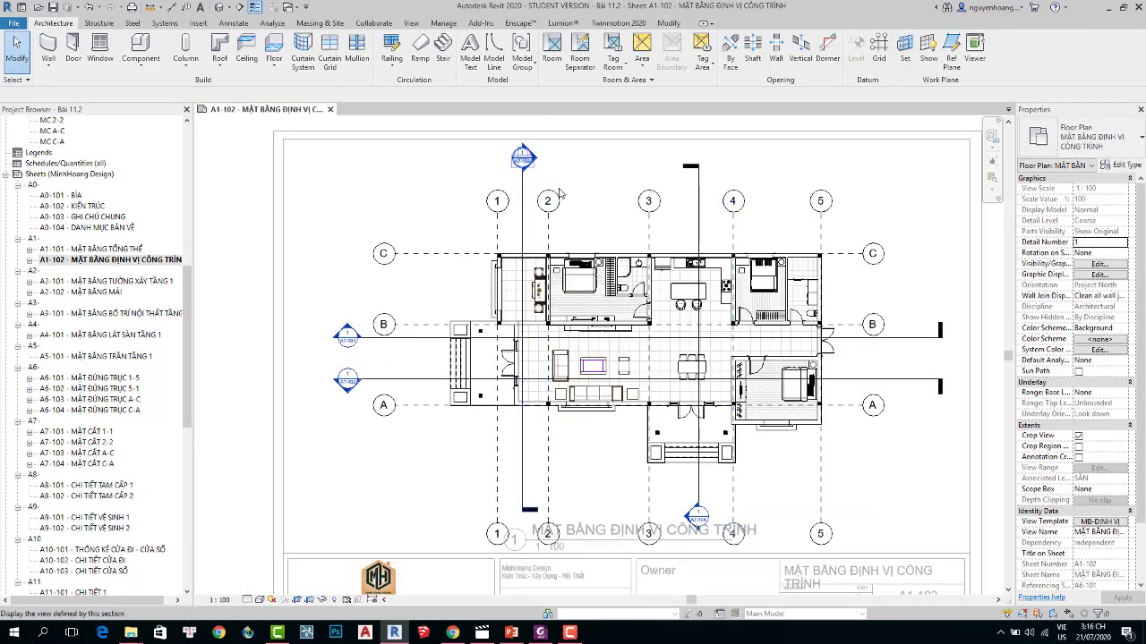
# Split segments on sections MC A-C and MC C-A.
pyautogui.click(524, 466)
pyautogui.click(580, 487)
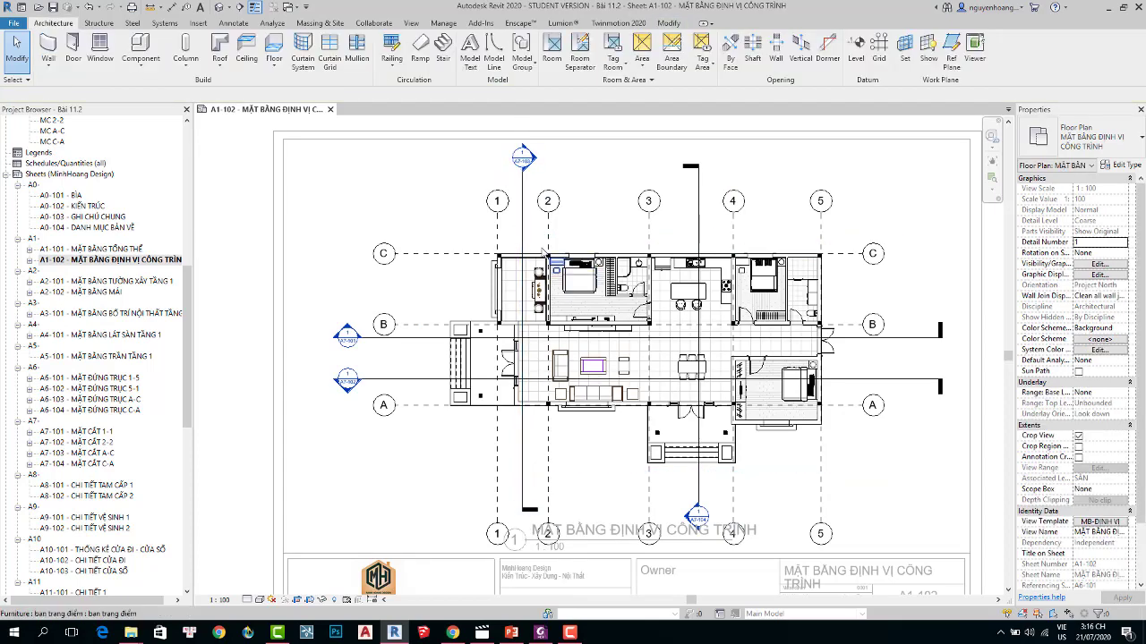
pyautogui.click(524, 173)
pyautogui.click(525, 173)
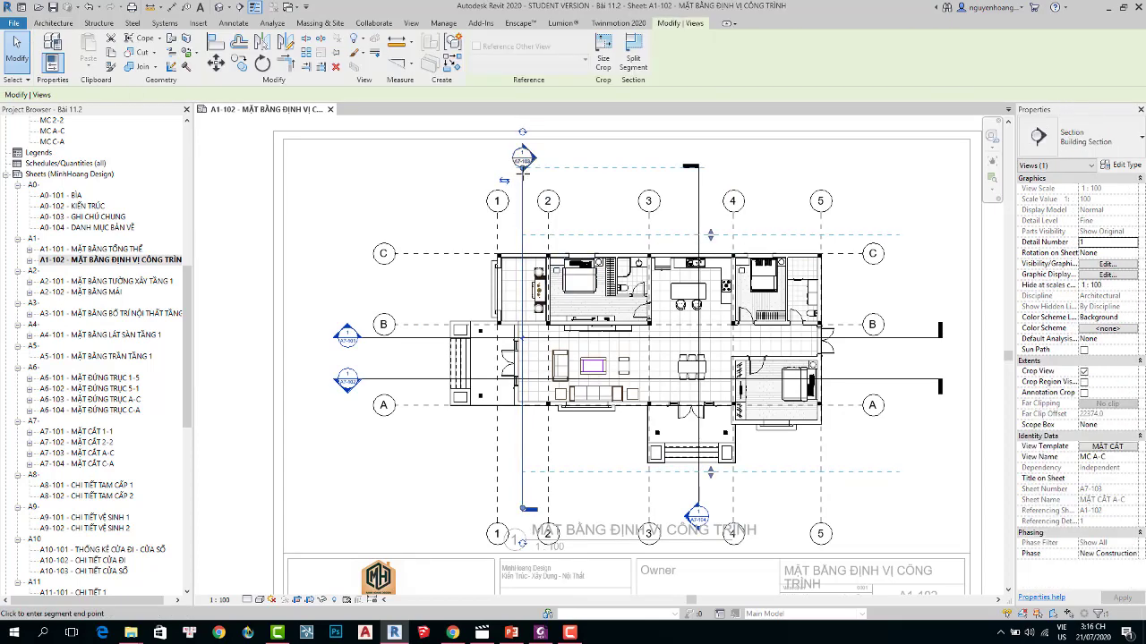
pyautogui.click(468, 159)
pyautogui.click(698, 177)
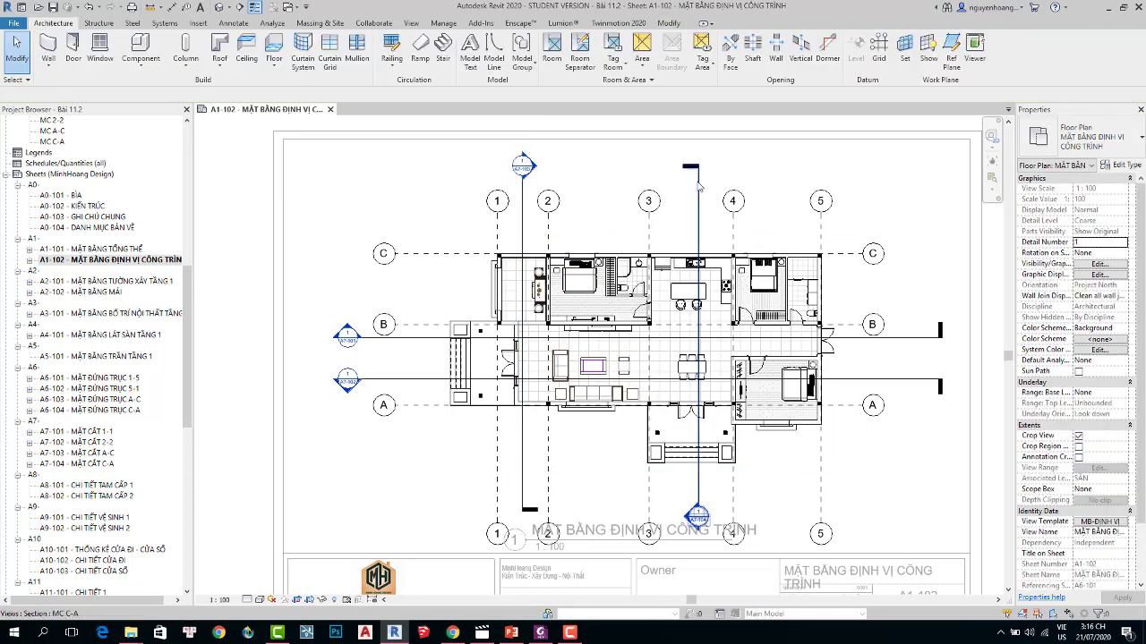
pyautogui.click(699, 175)
pyautogui.click(699, 175)
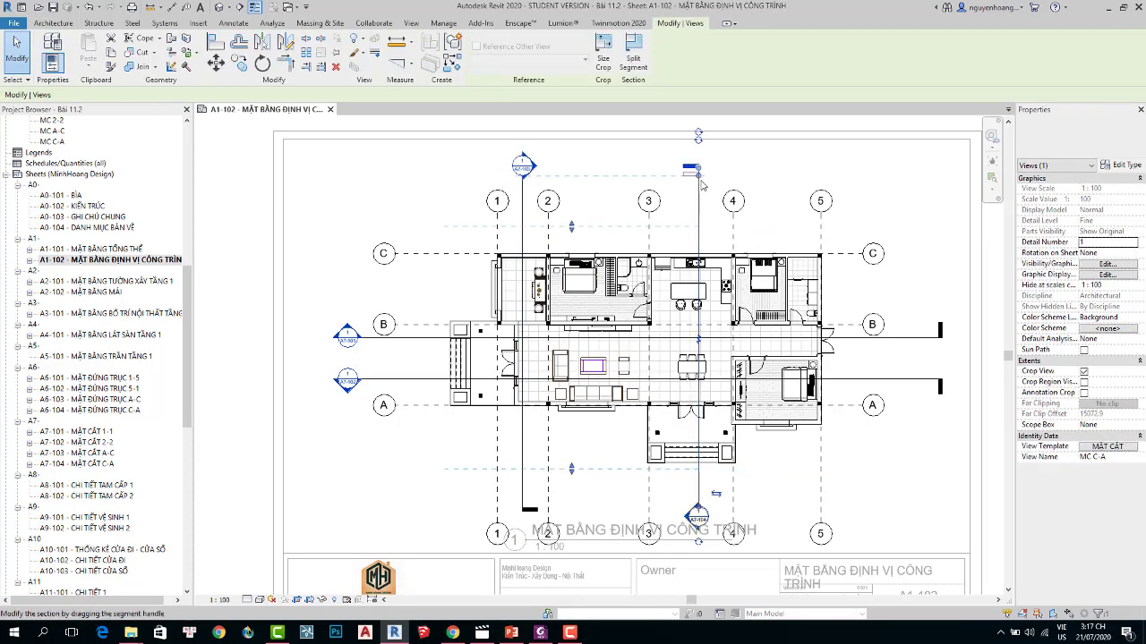
pyautogui.press('Escape')
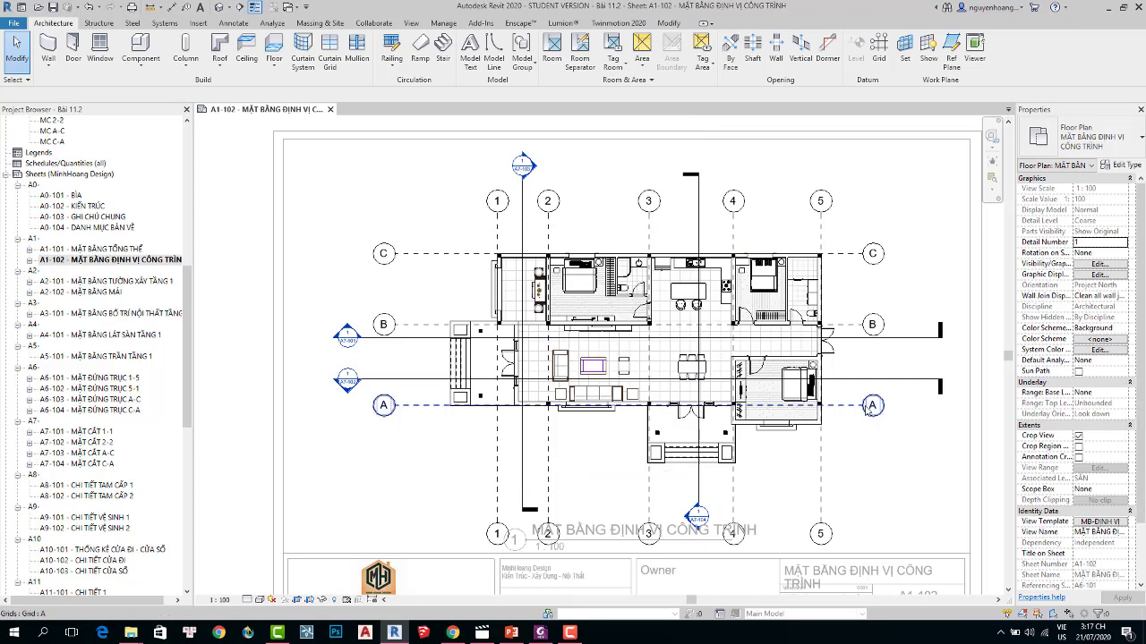
# Dimension grids 1–5 along the top and apply the Dim 1 HD dimension style.
pyautogui.press('i')
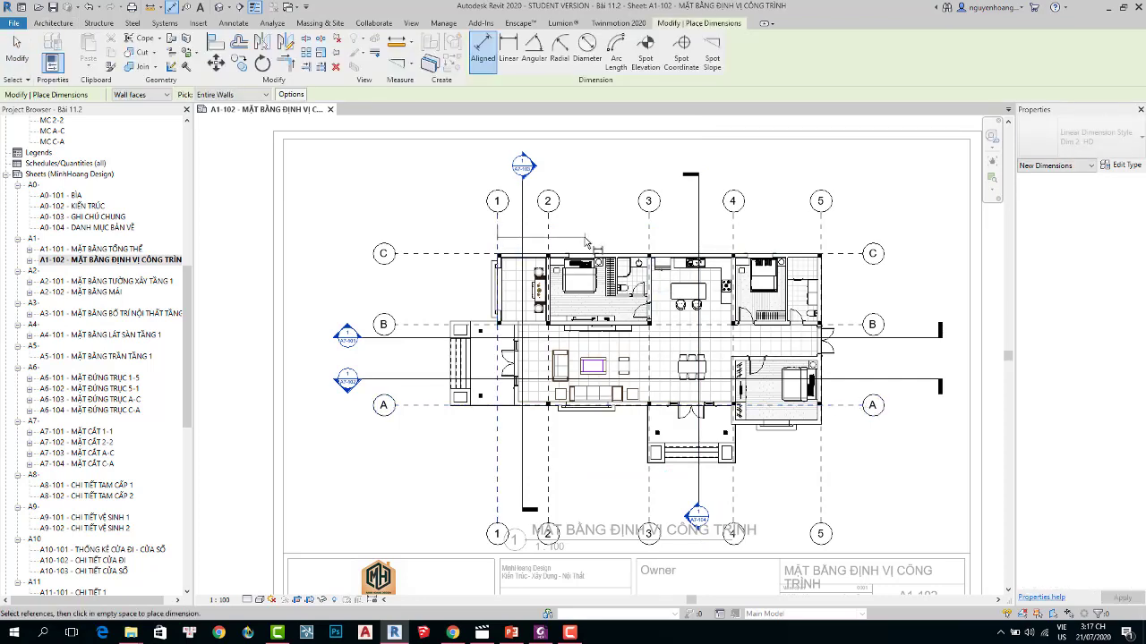
pyautogui.click(548, 238)
pyautogui.click(648, 238)
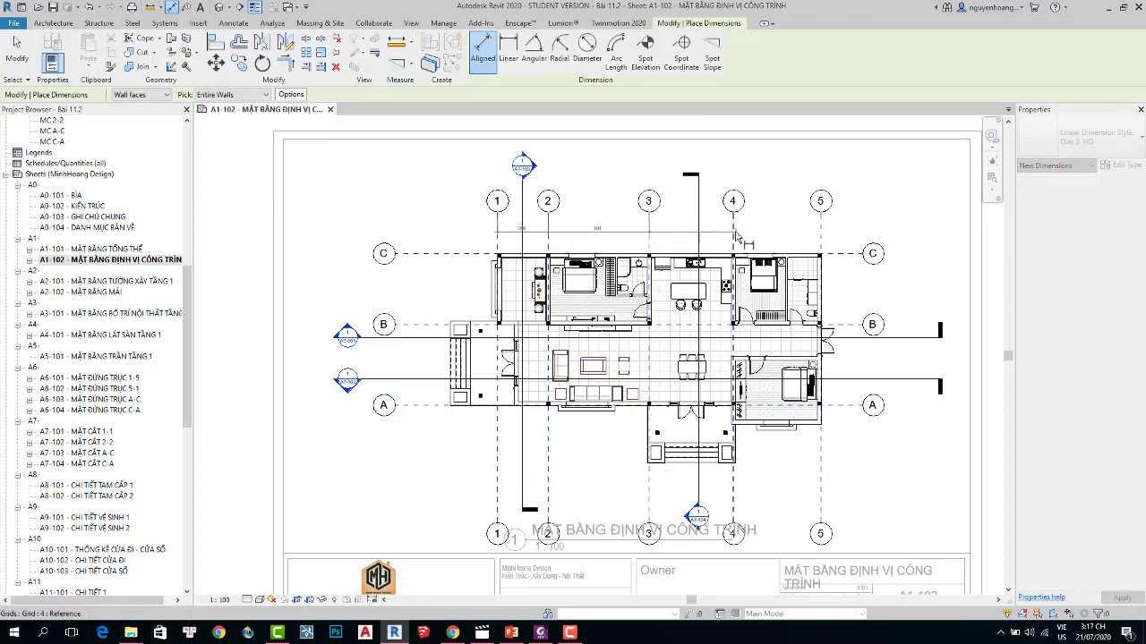
pyautogui.click(732, 238)
pyautogui.click(820, 237)
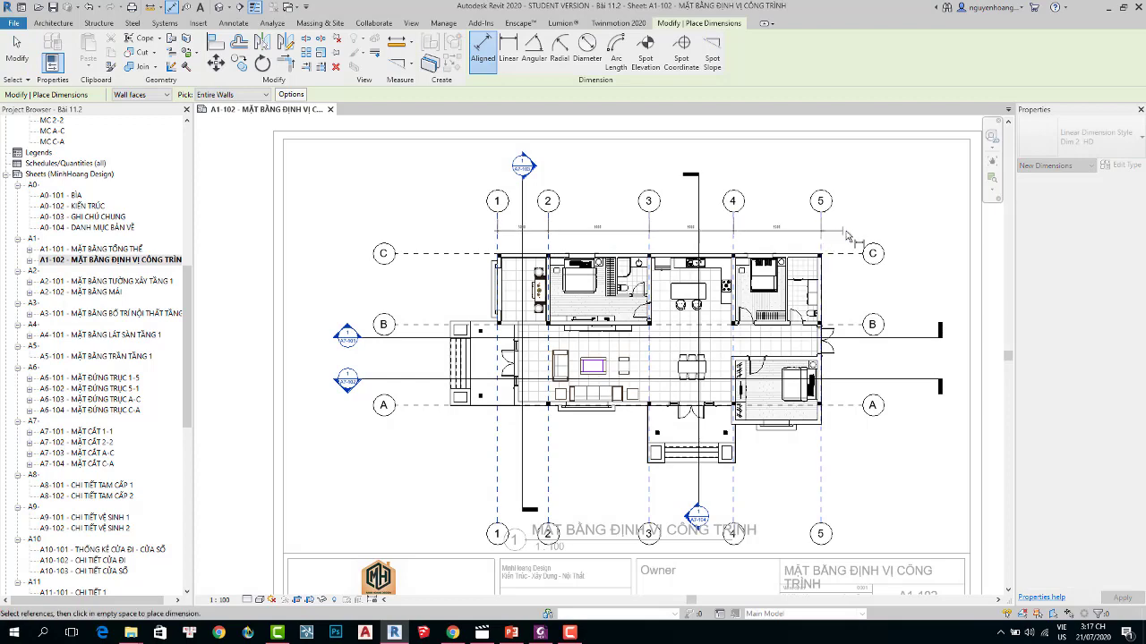
pyautogui.click(853, 236)
pyautogui.press('Escape')
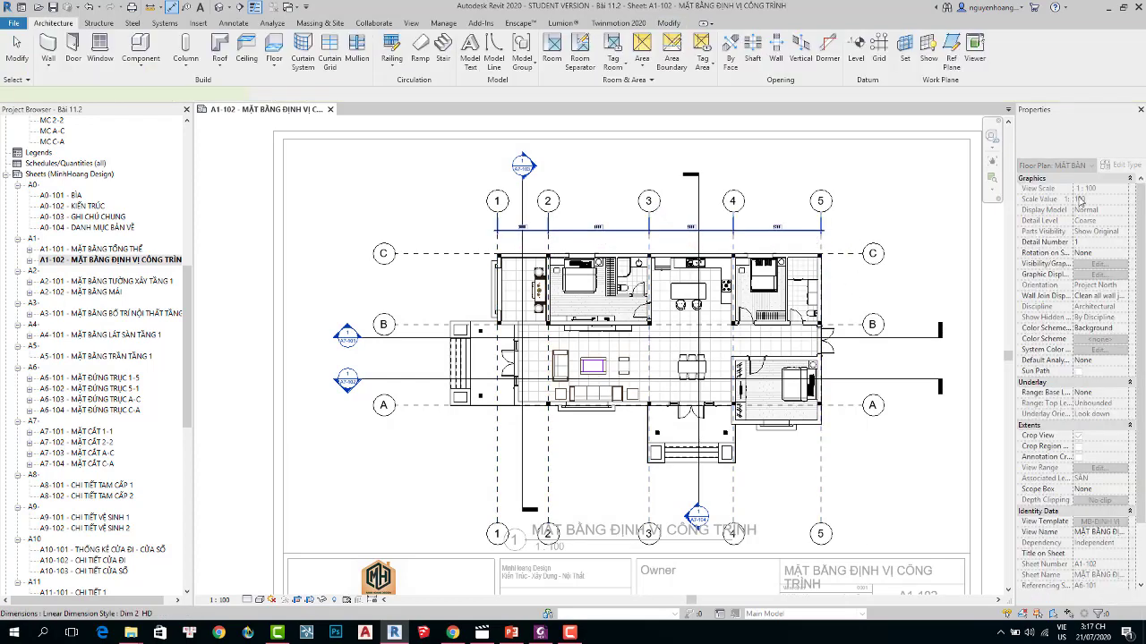
pyautogui.click(1098, 146)
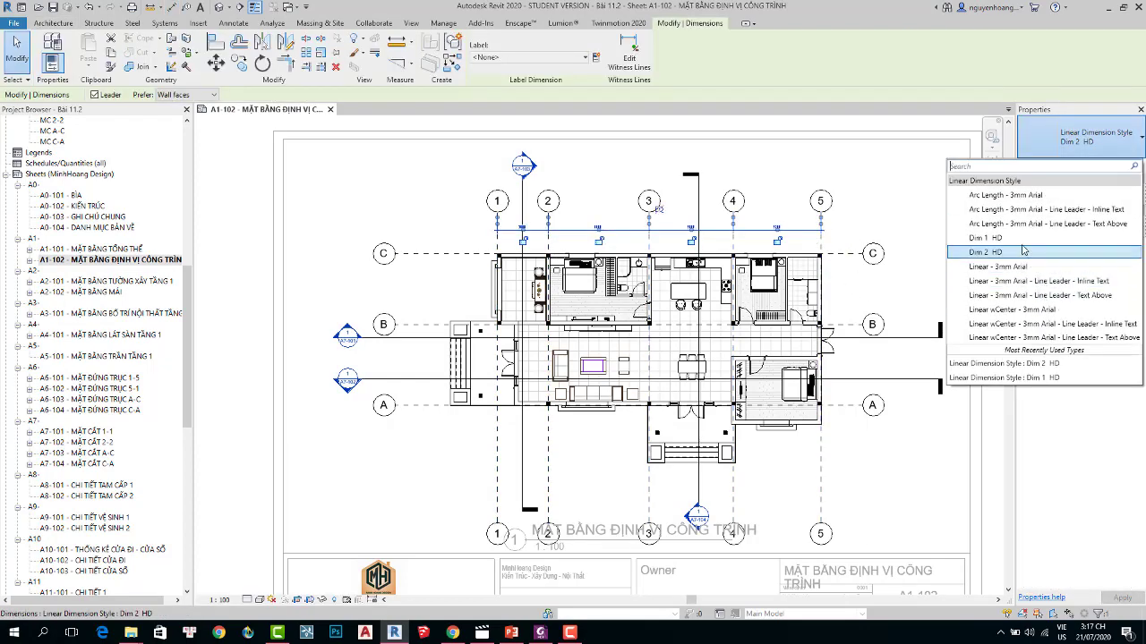
pyautogui.click(1020, 239)
pyautogui.click(881, 484)
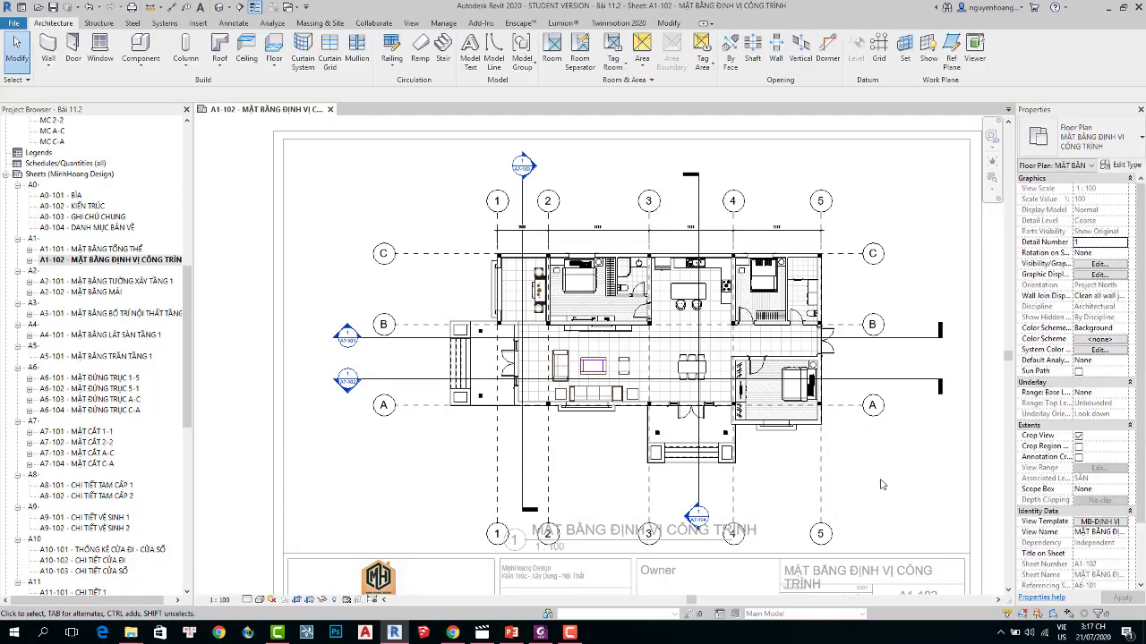
# Place a second aligned dimension string across grids 1–5 below the plan.
pyautogui.press('d')
pyautogui.press('i')
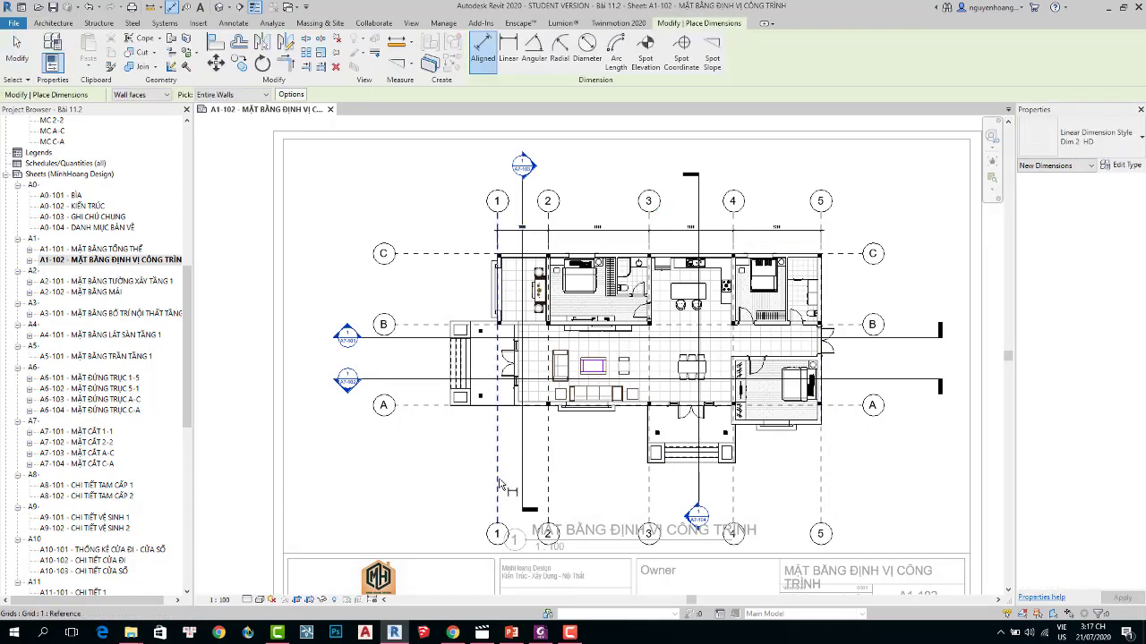
pyautogui.click(497, 477)
pyautogui.click(548, 473)
pyautogui.click(648, 499)
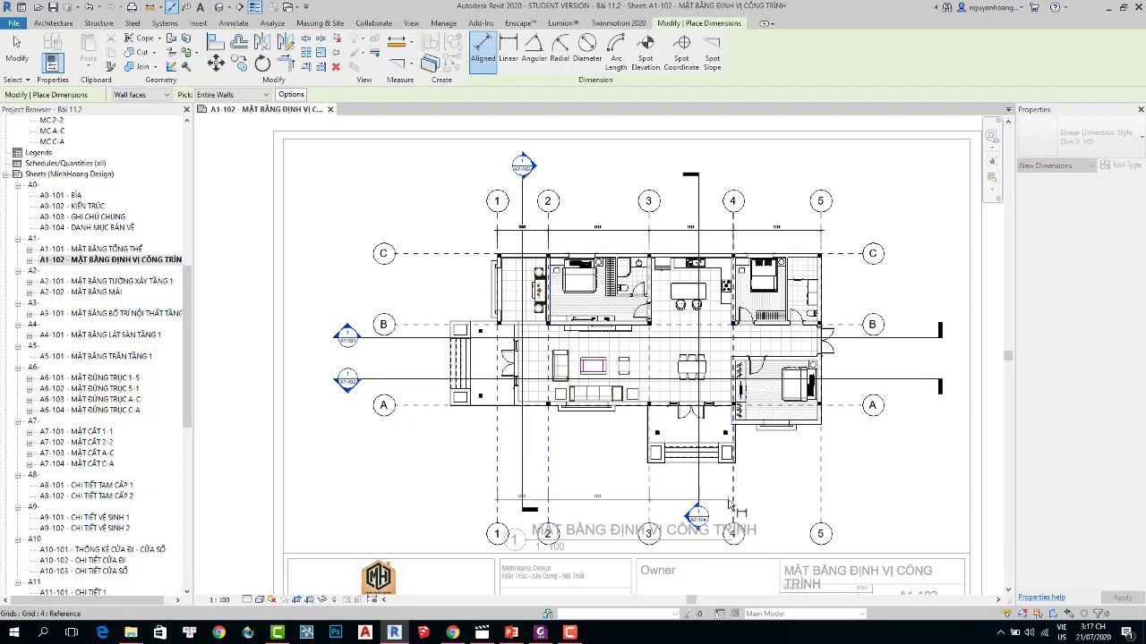
pyautogui.click(732, 506)
pyautogui.click(820, 484)
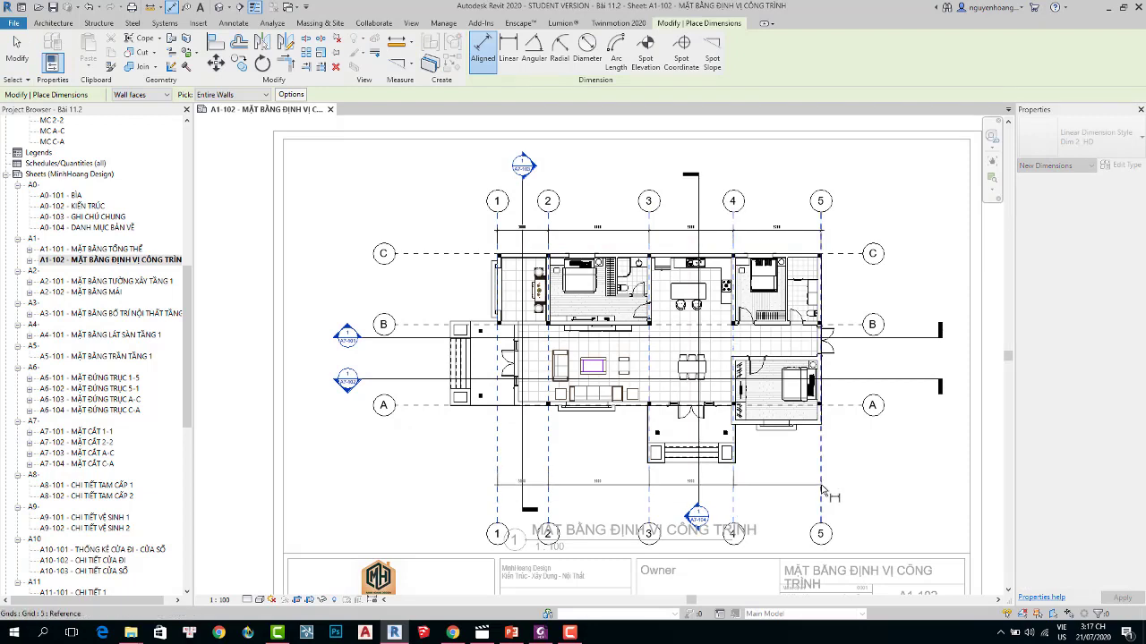
pyautogui.click(904, 488)
# Dimension grids C, B and A on the right and left sides of the plan.
pyautogui.click(861, 254)
pyautogui.click(856, 324)
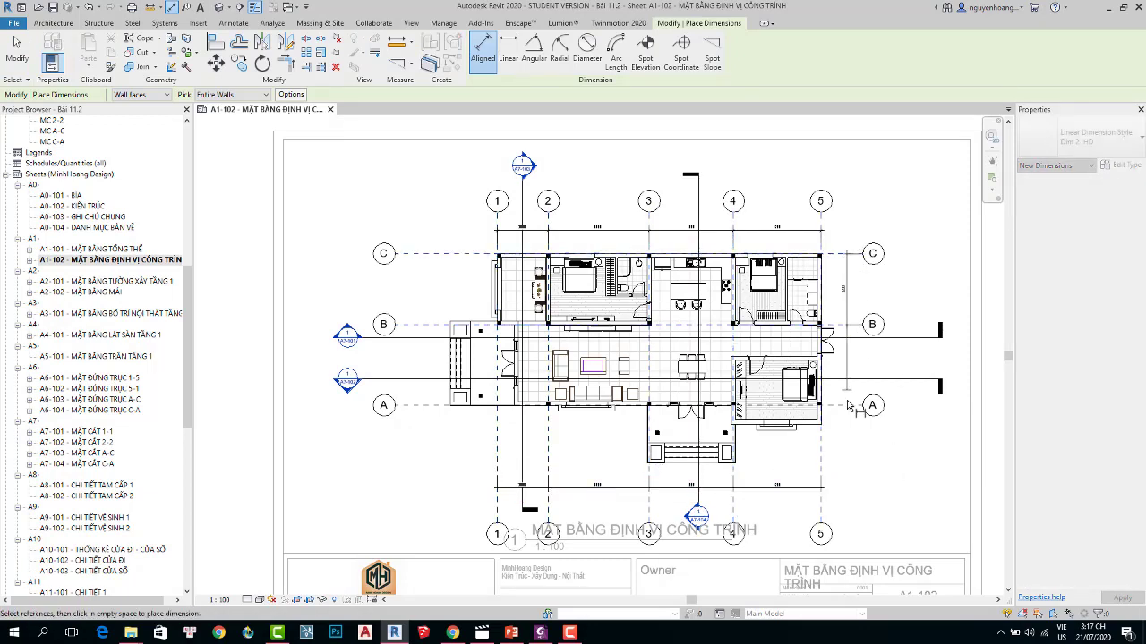
pyautogui.click(850, 404)
pyautogui.click(843, 443)
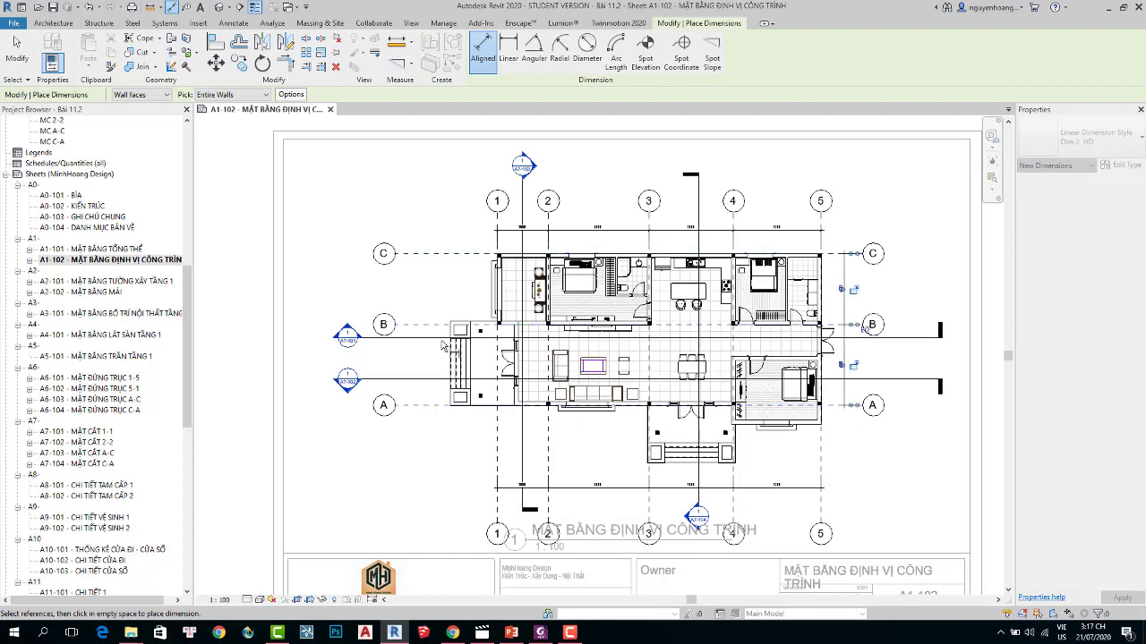
pyautogui.click(449, 253)
pyautogui.click(438, 324)
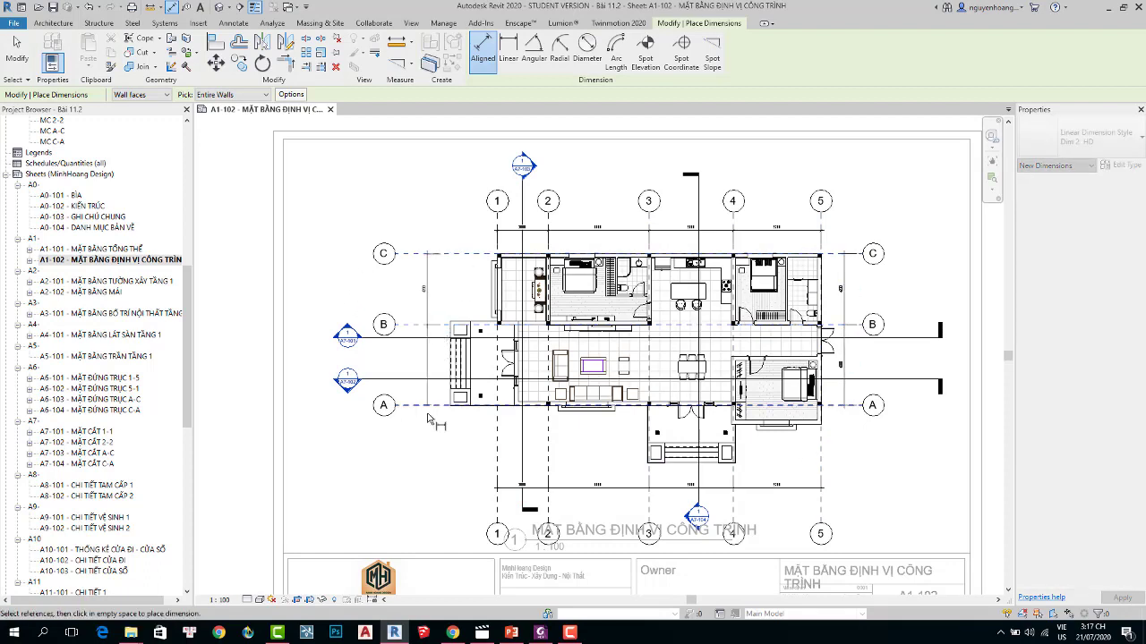
pyautogui.click(431, 406)
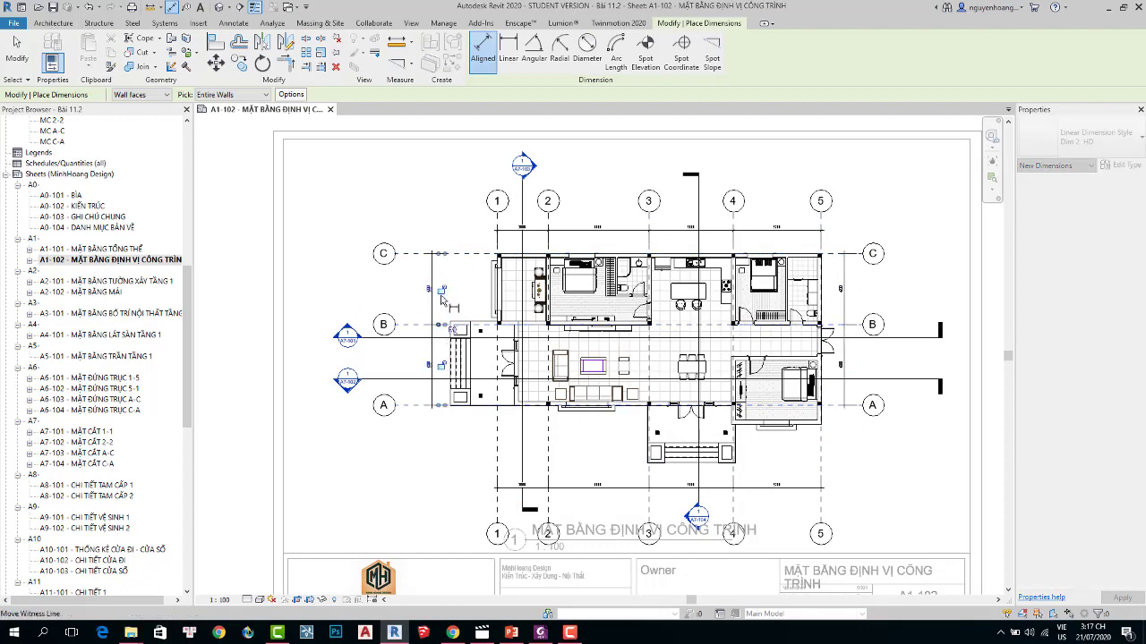
pyautogui.click(418, 436)
# Add further dimension strings along the top and right side, starting another from grid 5.
pyautogui.click(499, 229)
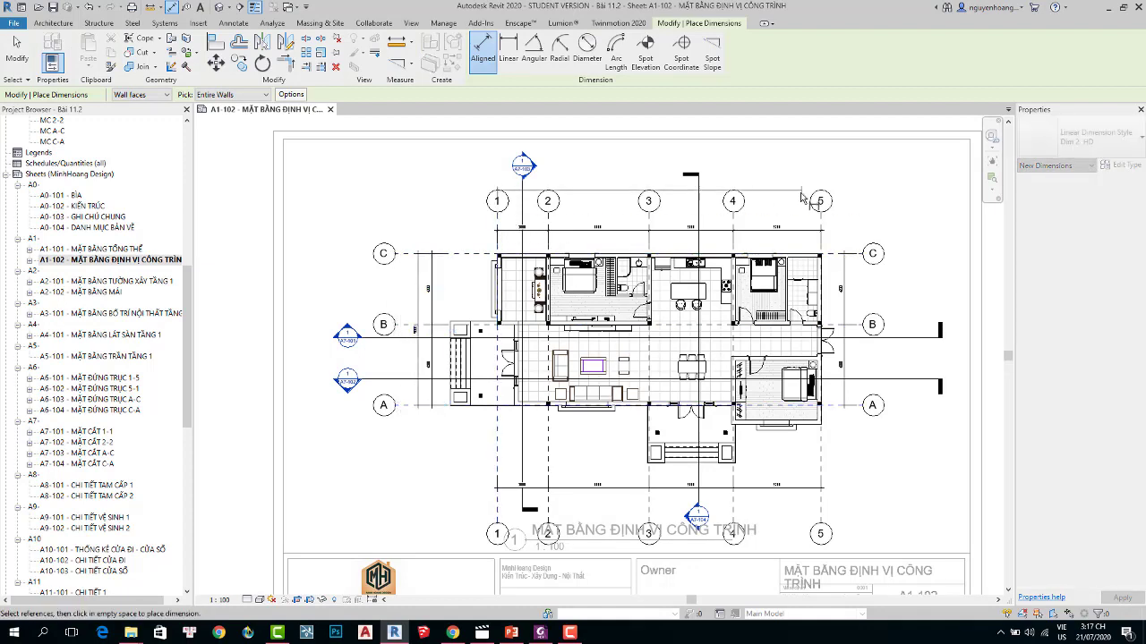
pyautogui.click(881, 224)
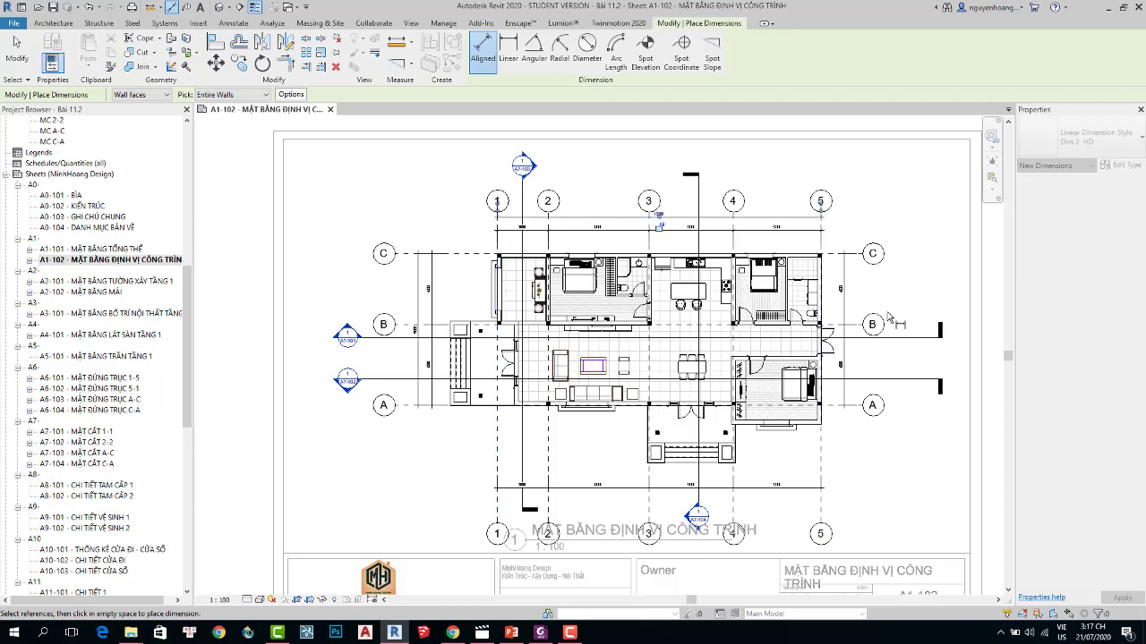
pyautogui.click(858, 254)
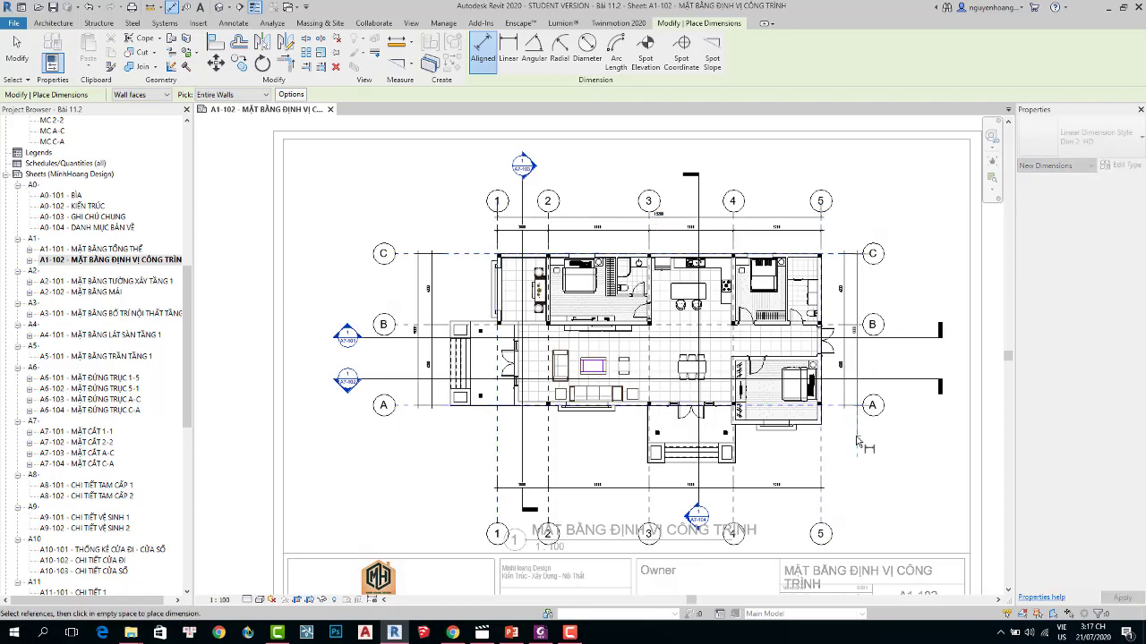
pyautogui.click(861, 443)
pyautogui.scroll(-1, 795, 528)
pyautogui.click(813, 499)
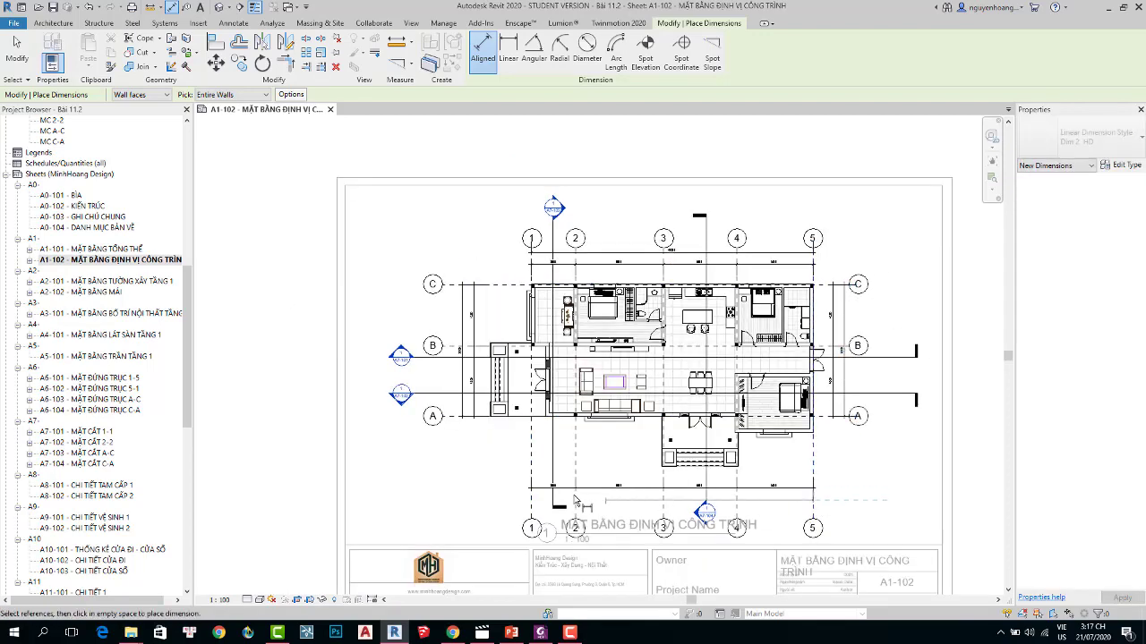
# Stop dimensioning, deactivate the view, and nudge the plan viewport up on the sheet.
pyautogui.press('Escape')
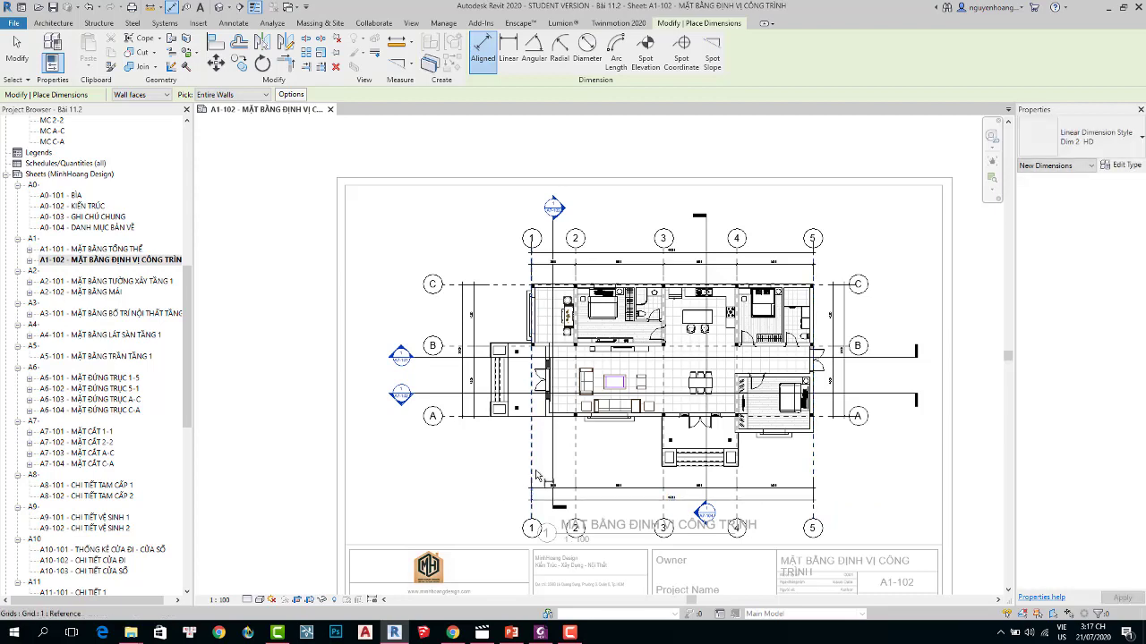
pyautogui.press('Escape')
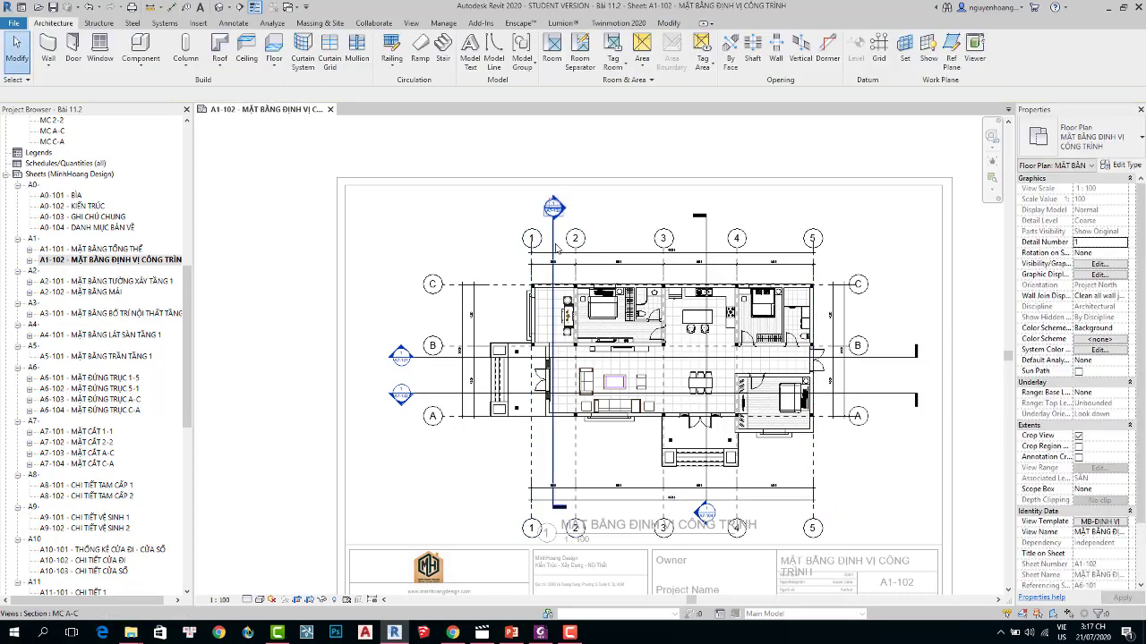
pyautogui.scroll(-2, 546, 331)
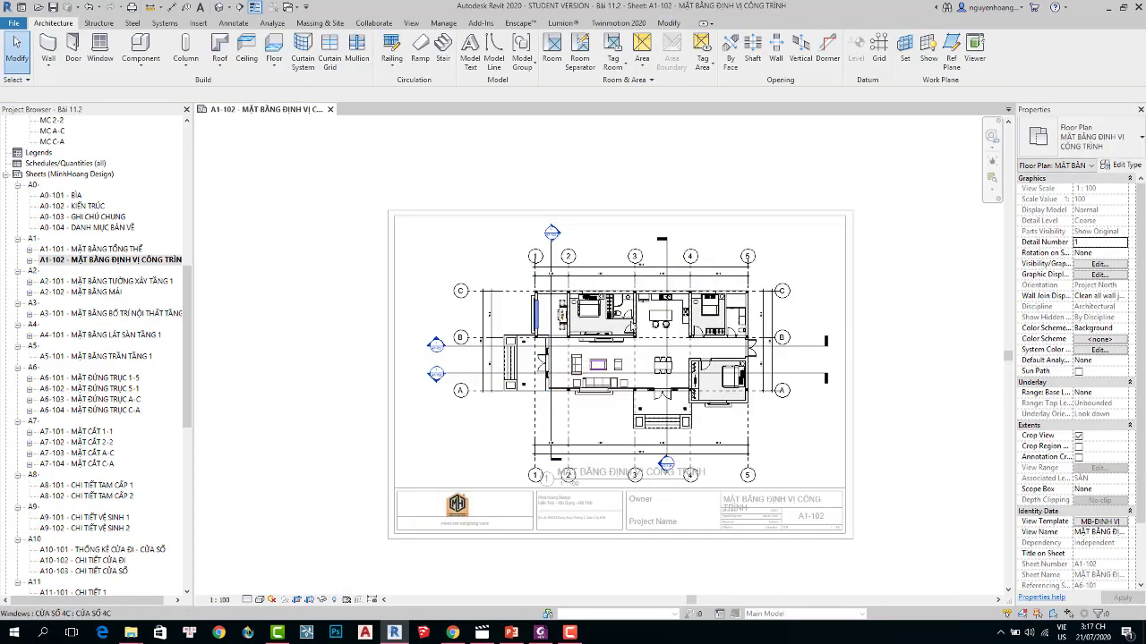
pyautogui.rightClick(639, 373)
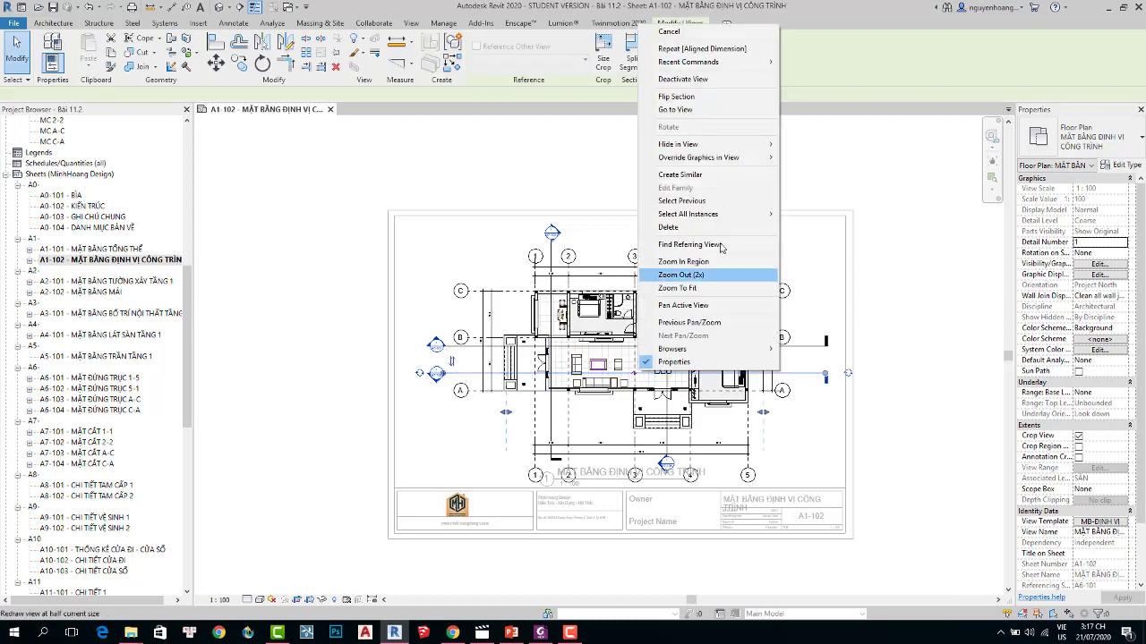
pyautogui.click(694, 82)
pyautogui.click(709, 394)
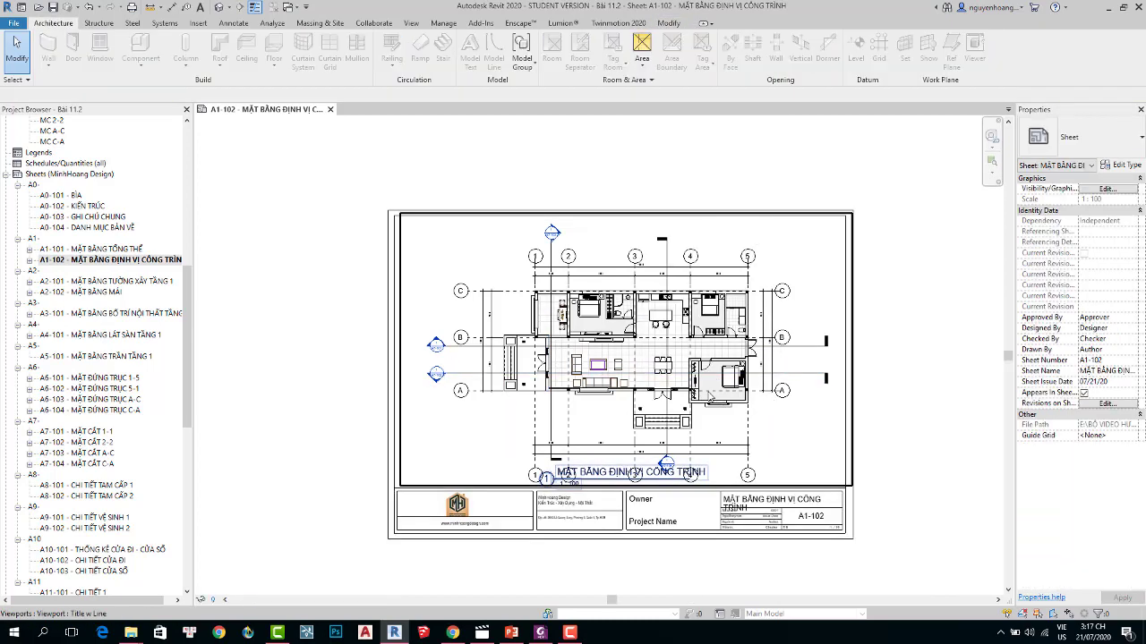
pyautogui.press('Up')
pyautogui.press('Up')
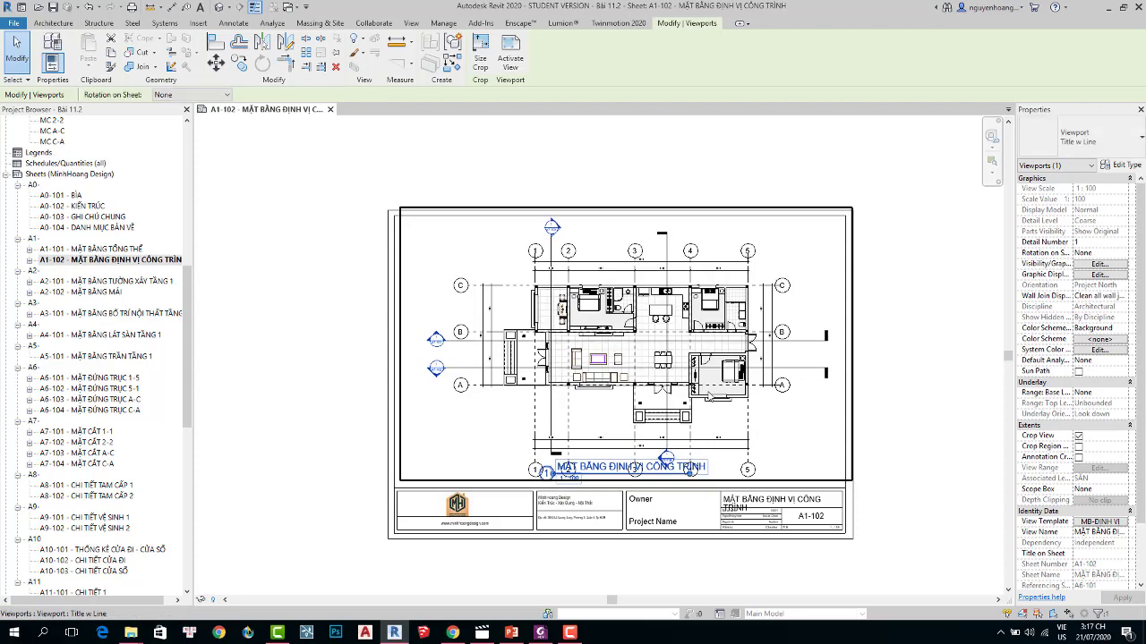
pyautogui.press('Escape')
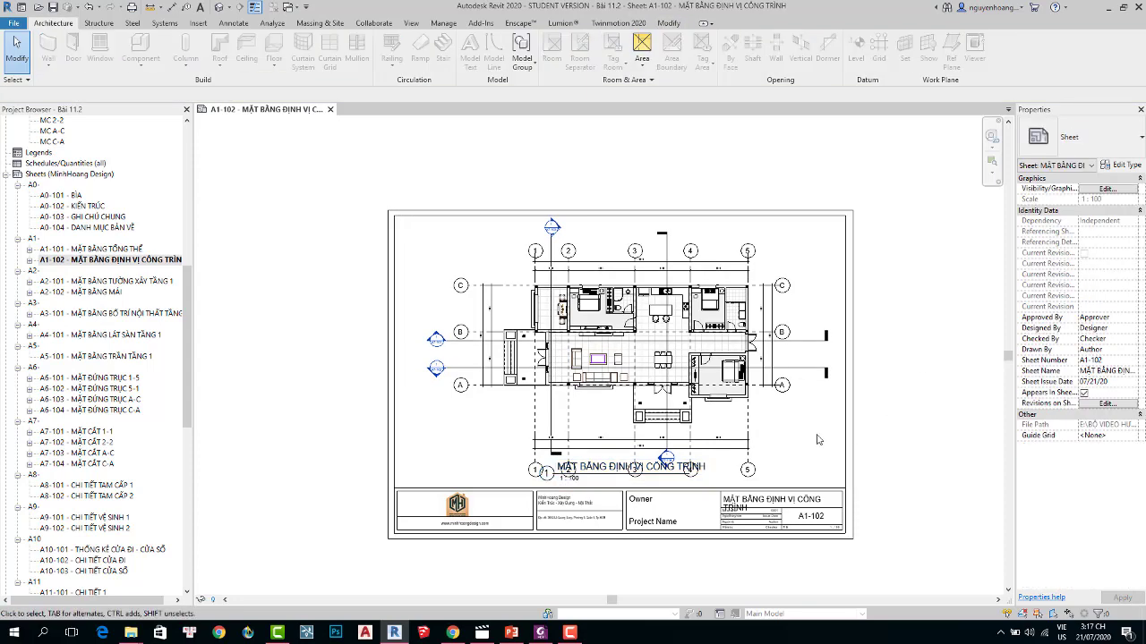
pyautogui.scroll(1, 687, 535)
pyautogui.scroll(1, 723, 499)
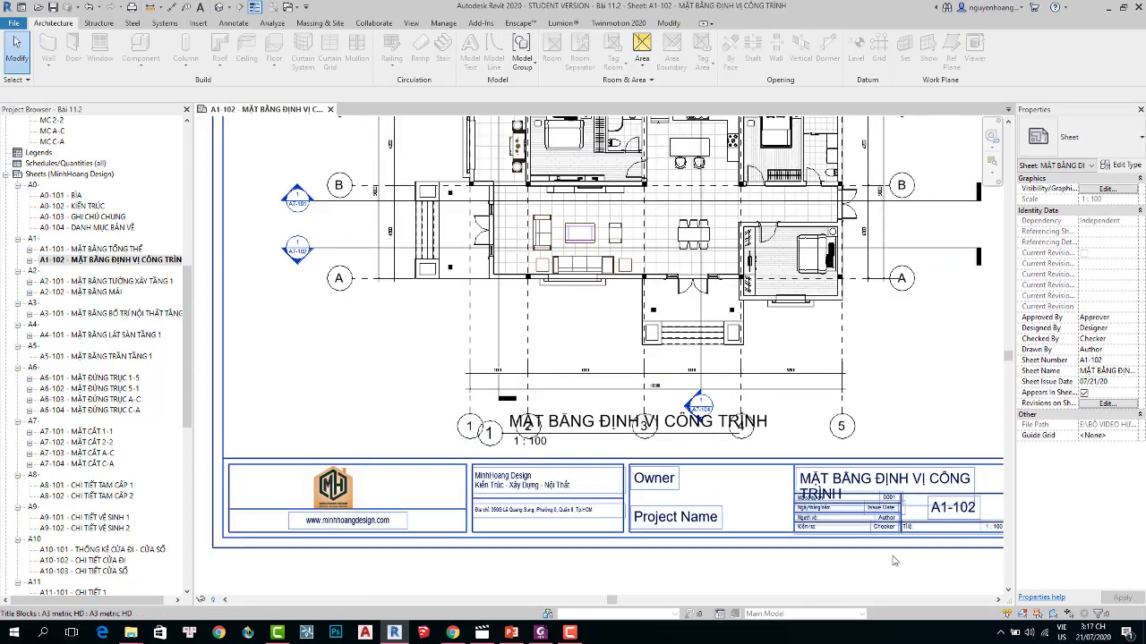
pyautogui.click(594, 421)
pyautogui.press('Escape')
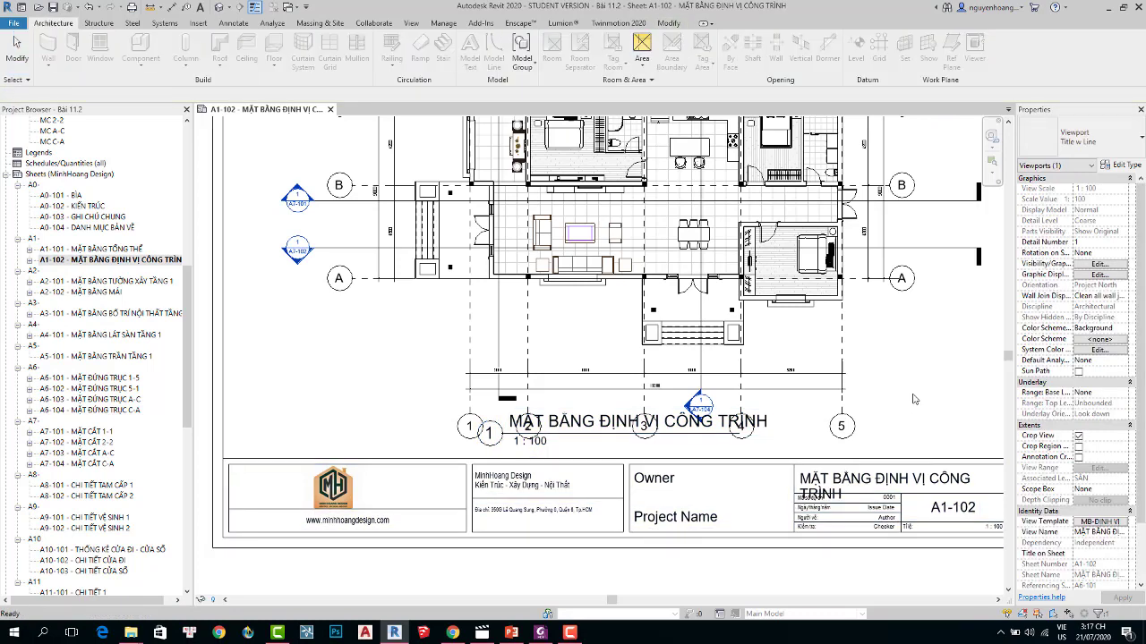
pyautogui.scroll(2, 810, 402)
# Move the bottom dimension strings up toward the plan and pull grid 5's bottom heads closer.
pyautogui.doubleClick(810, 417)
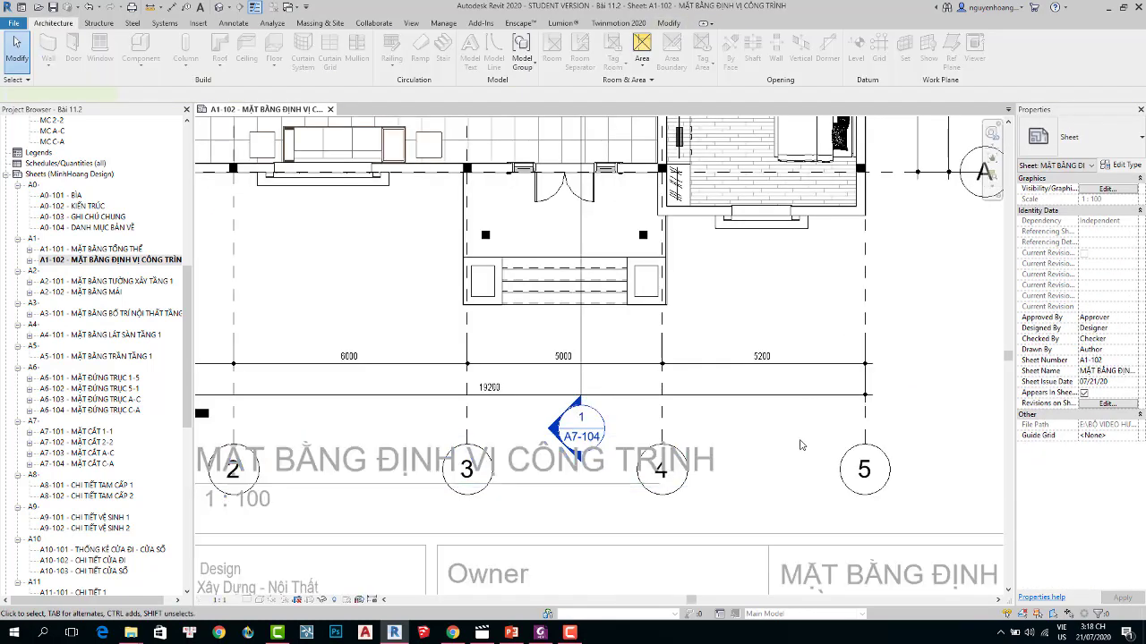
pyautogui.moveTo(810, 417); pyautogui.dragTo(764, 331)
pyautogui.press('Up')
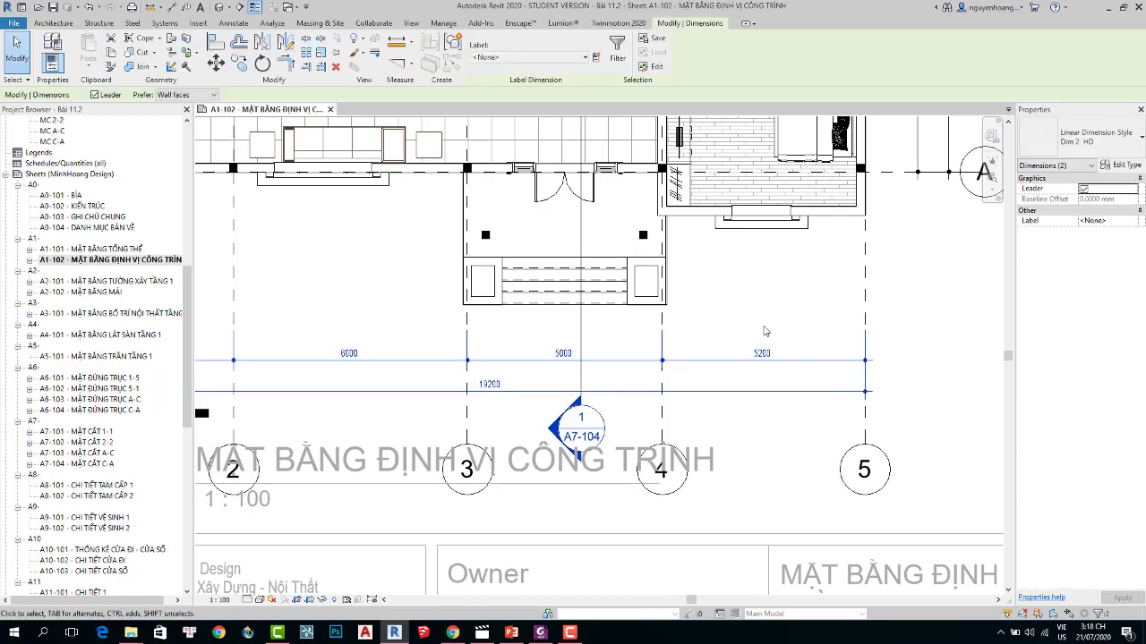
pyautogui.press('Up')
pyautogui.press('Up')
pyautogui.press('Up')
pyautogui.press('Up')
pyautogui.press('Up')
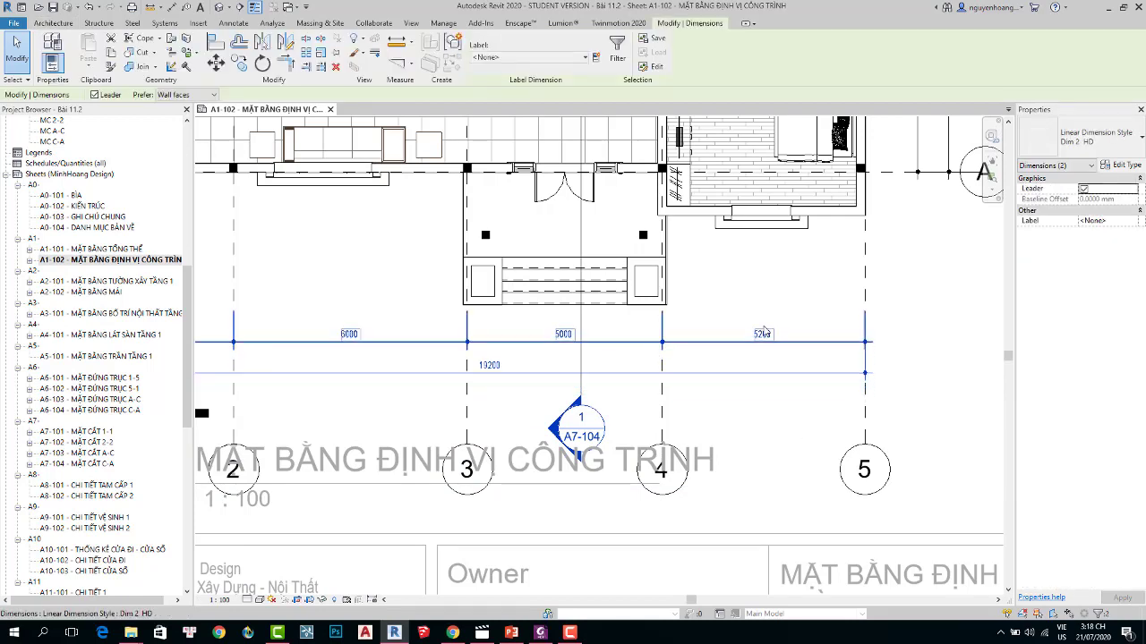
pyautogui.press('Up')
pyautogui.click(935, 327)
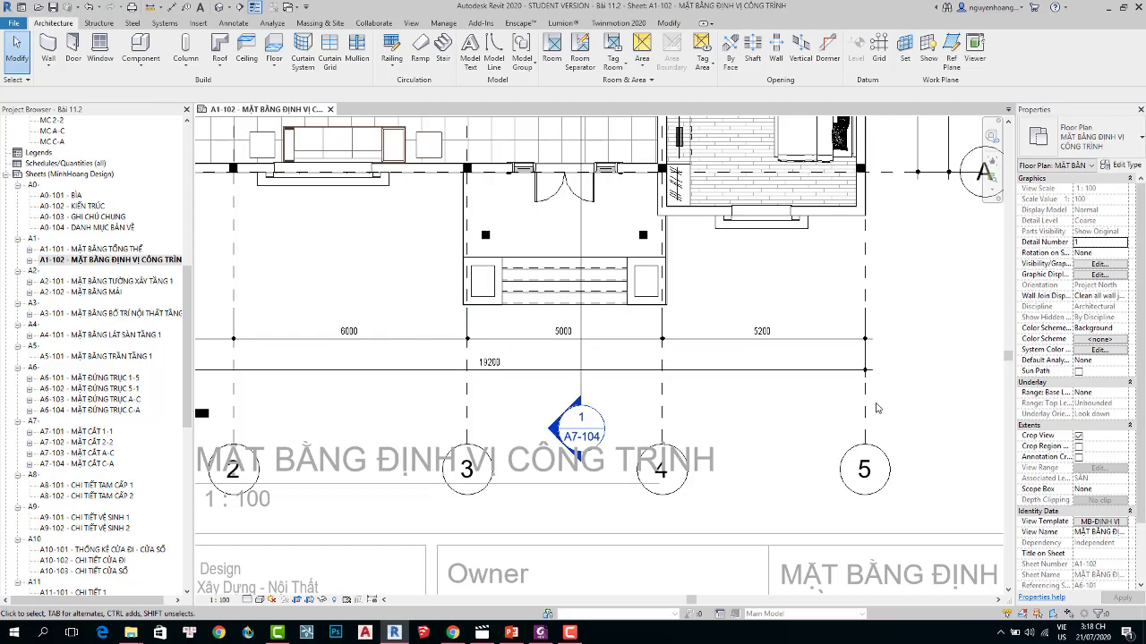
pyautogui.click(866, 409)
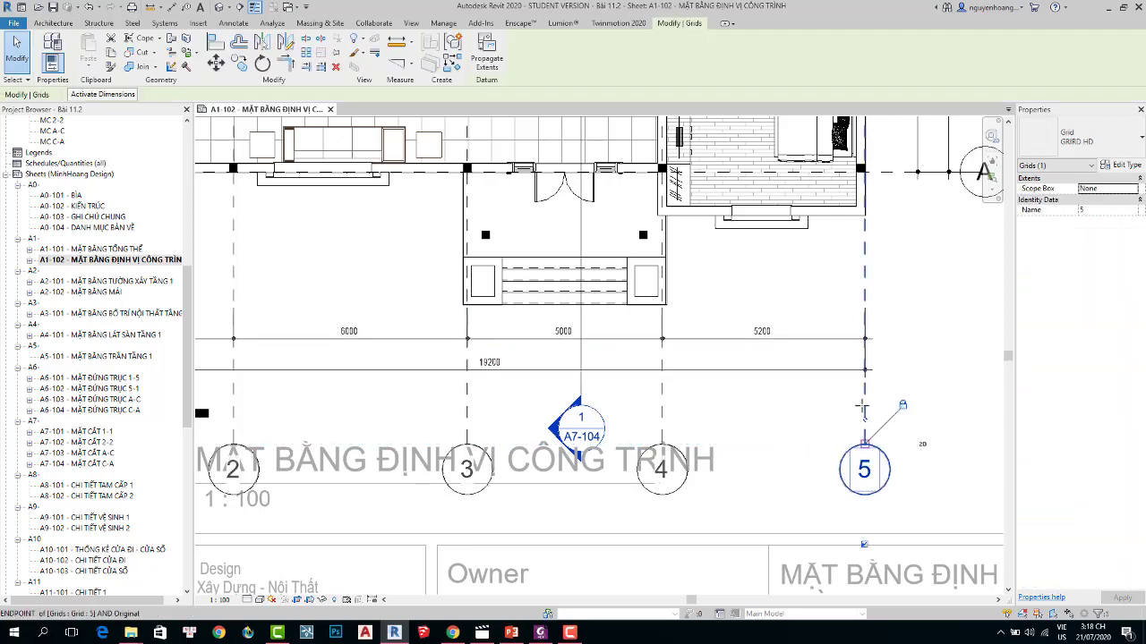
pyautogui.moveTo(861, 408); pyautogui.dragTo(861, 401)
pyautogui.click(935, 400)
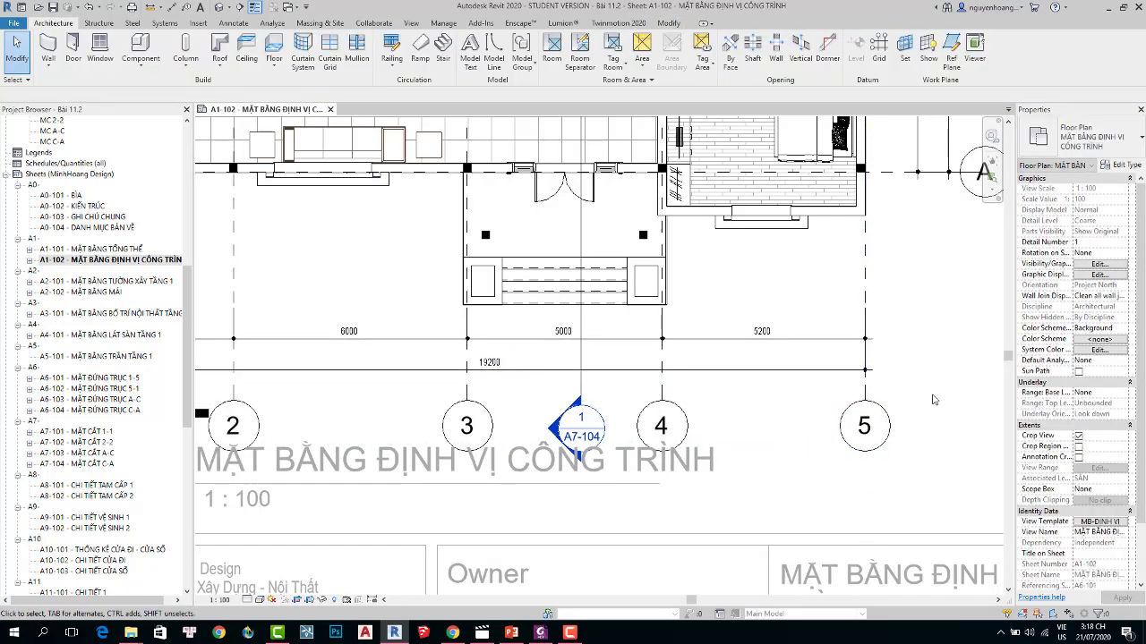
# Deactivate the view back to the sheet and check the top section line, leaving it unchanged.
pyautogui.scroll(-1, 806, 314)
pyautogui.scroll(-5, 805, 314)
pyautogui.rightClick(761, 321)
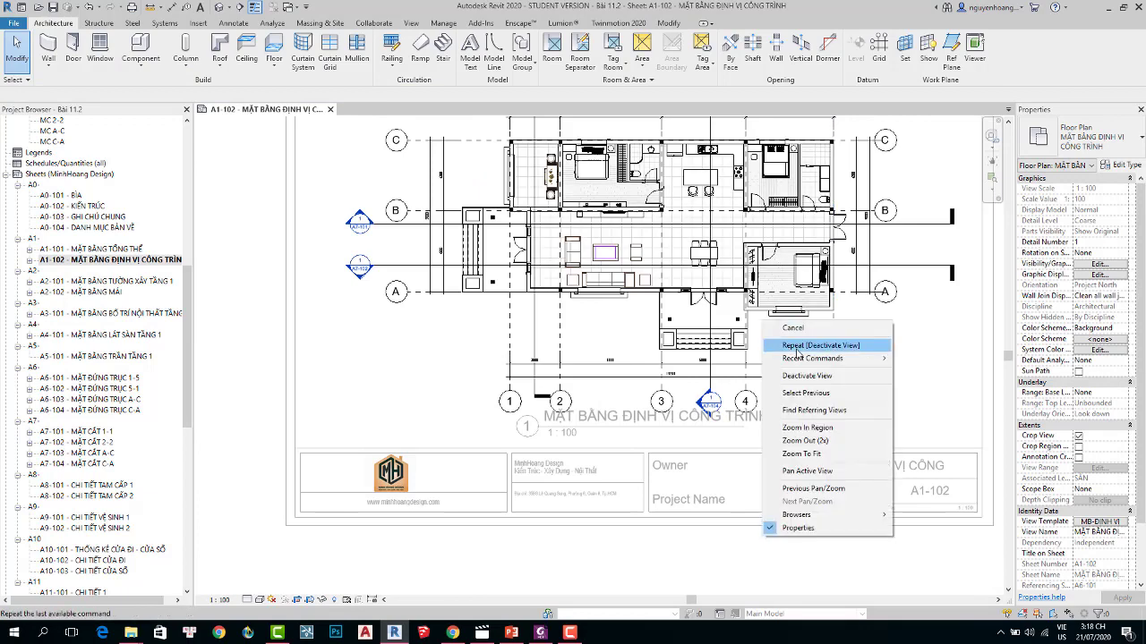
pyautogui.click(805, 375)
pyautogui.scroll(-2, 727, 375)
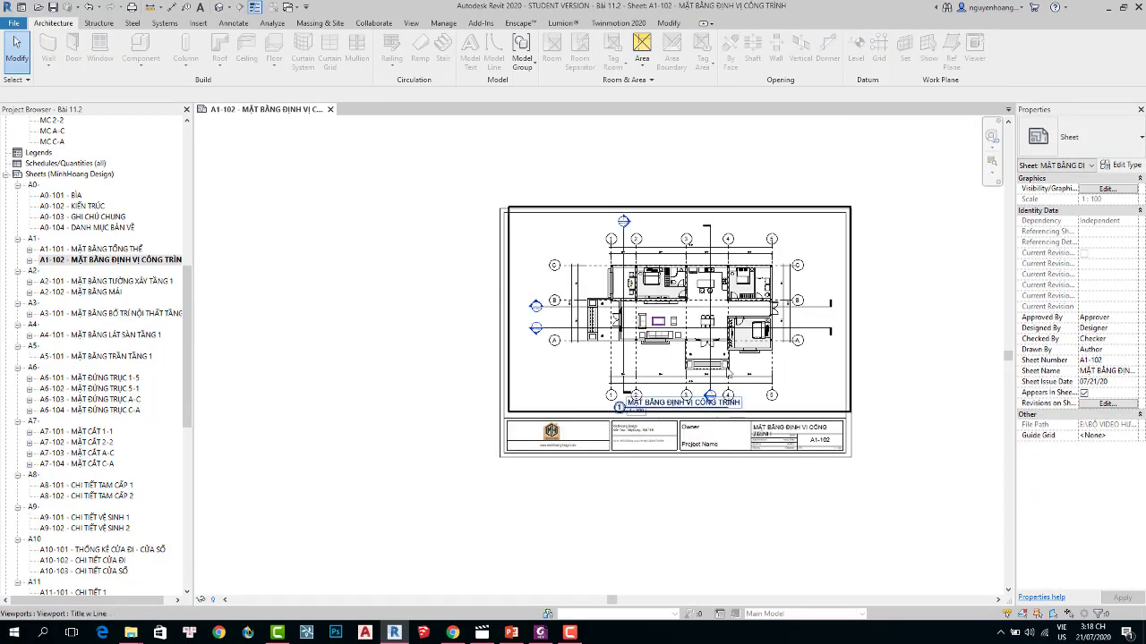
pyautogui.click(724, 333)
pyautogui.press('Escape')
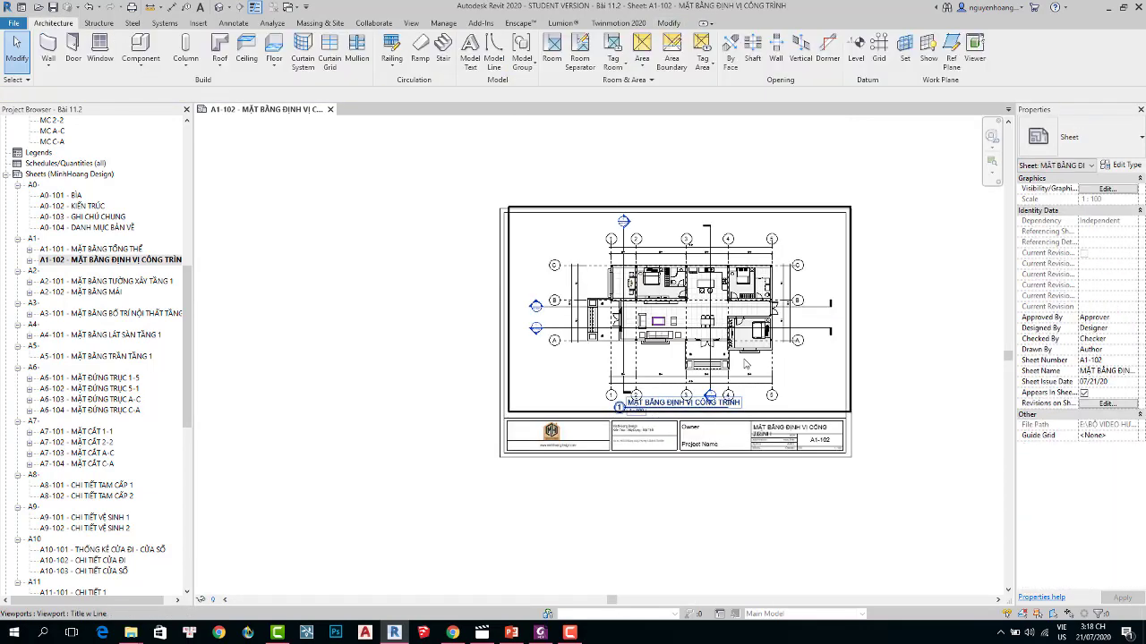
pyautogui.scroll(2, 745, 358)
pyautogui.scroll(-2, 762, 394)
pyautogui.scroll(3, 614, 220)
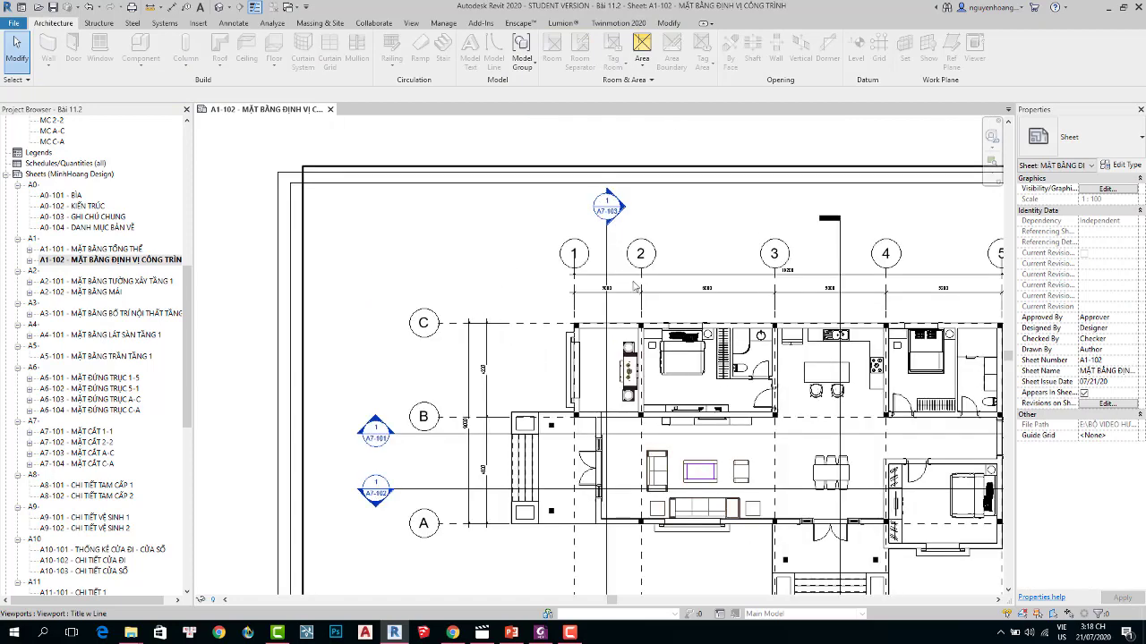
pyautogui.click(605, 228)
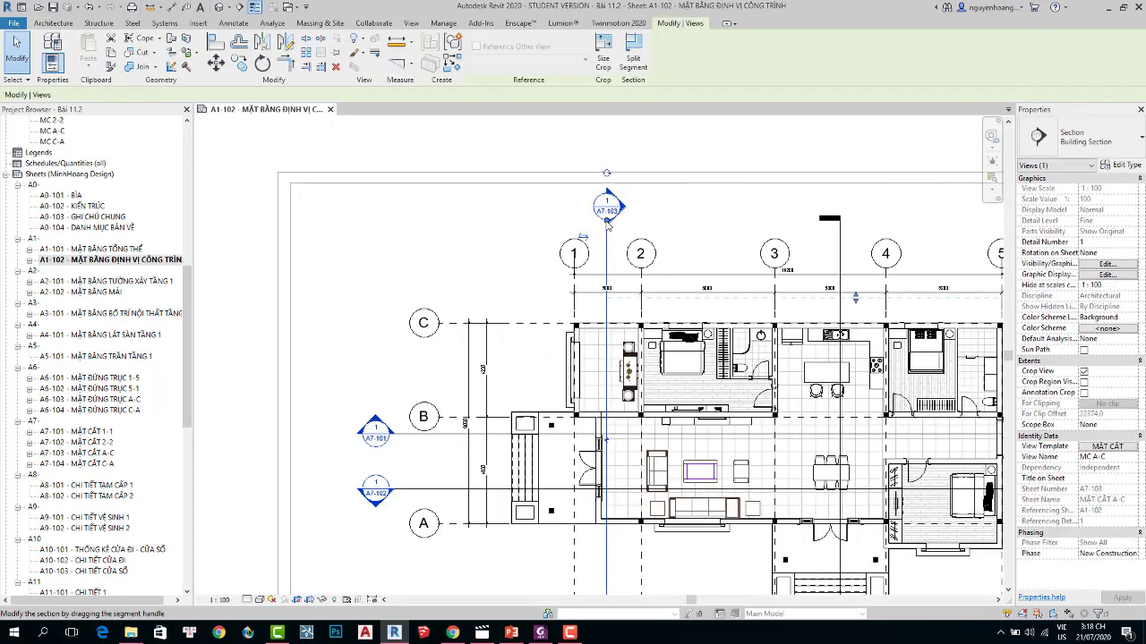
pyautogui.click(605, 231)
pyautogui.press('Escape')
pyautogui.press('Escape')
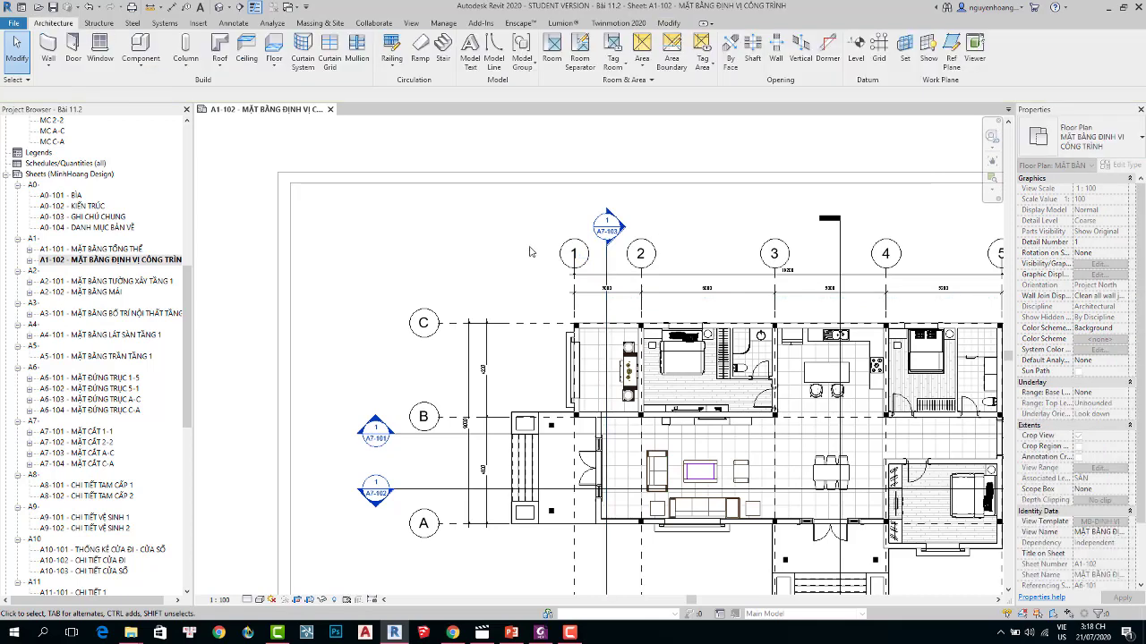
pyautogui.scroll(-2, 537, 241)
pyautogui.scroll(-1, 676, 214)
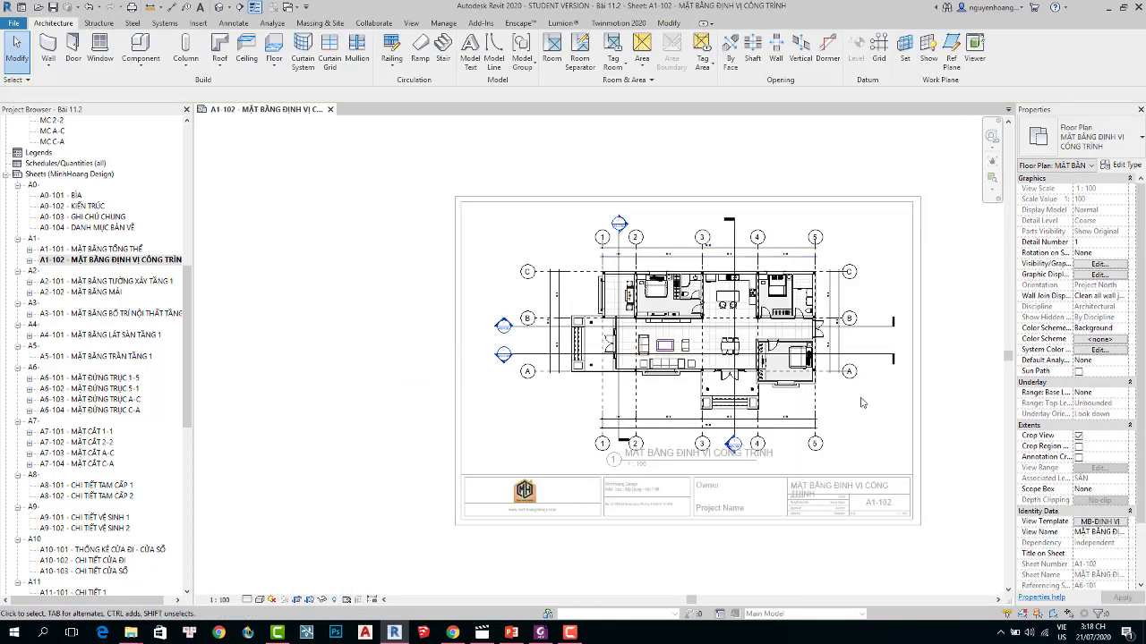
pyautogui.rightClick(793, 341)
pyautogui.click(837, 95)
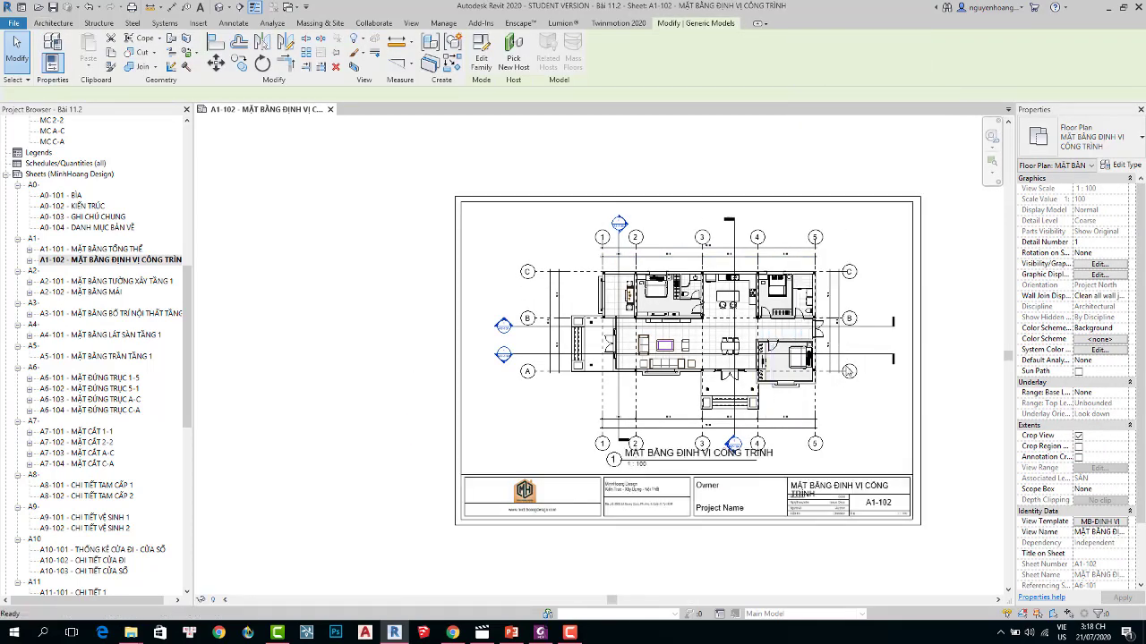
pyautogui.click(857, 400)
pyautogui.press('Up')
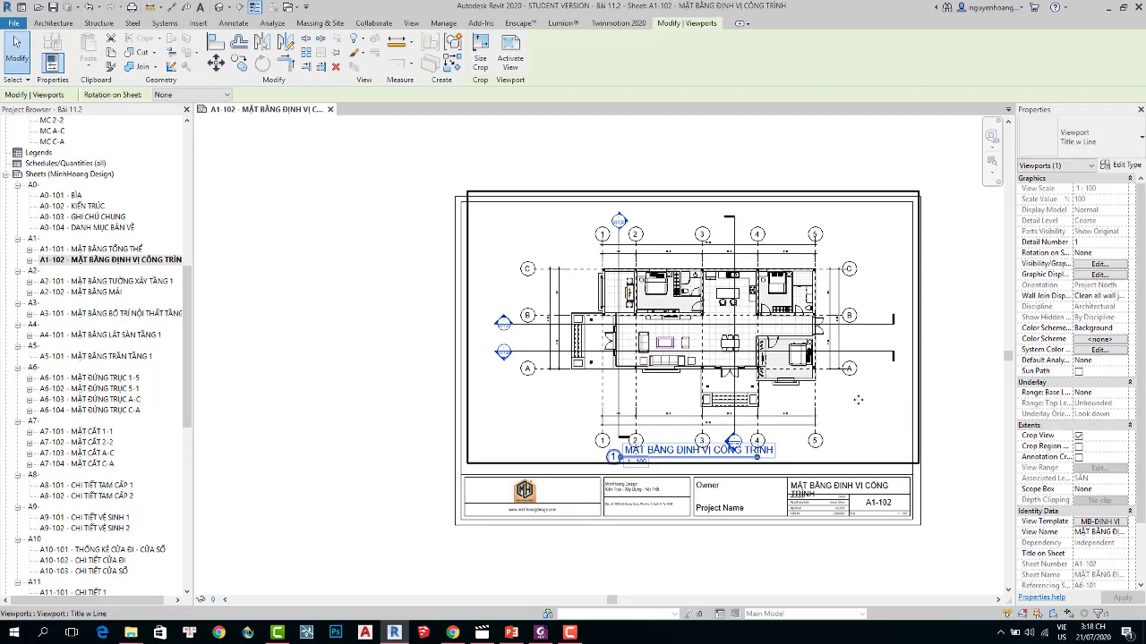
pyautogui.press('Up')
pyautogui.press('Up')
pyautogui.press('Escape')
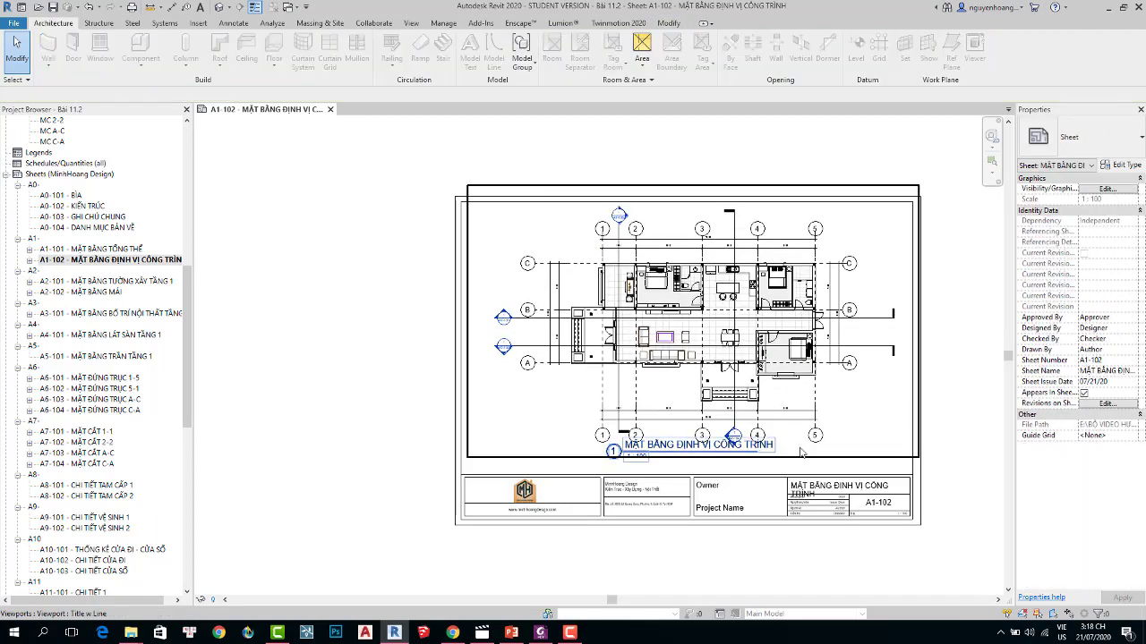
pyautogui.scroll(3, 808, 452)
pyautogui.moveTo(591, 450); pyautogui.dragTo(616, 469)
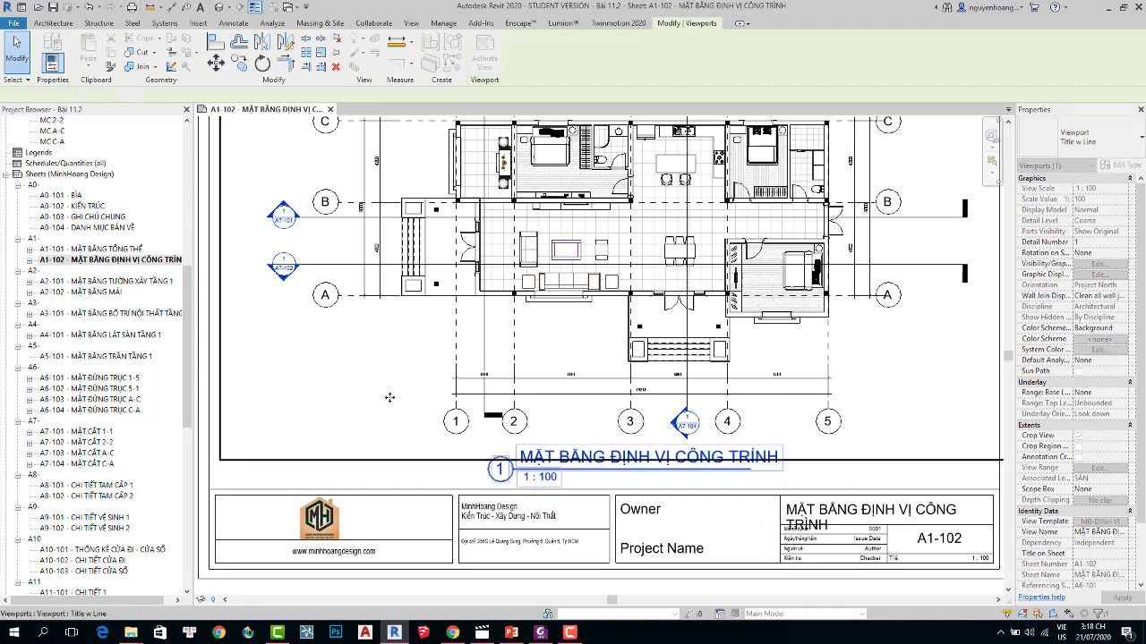
pyautogui.scroll(-2, 620, 414)
pyautogui.click(844, 448)
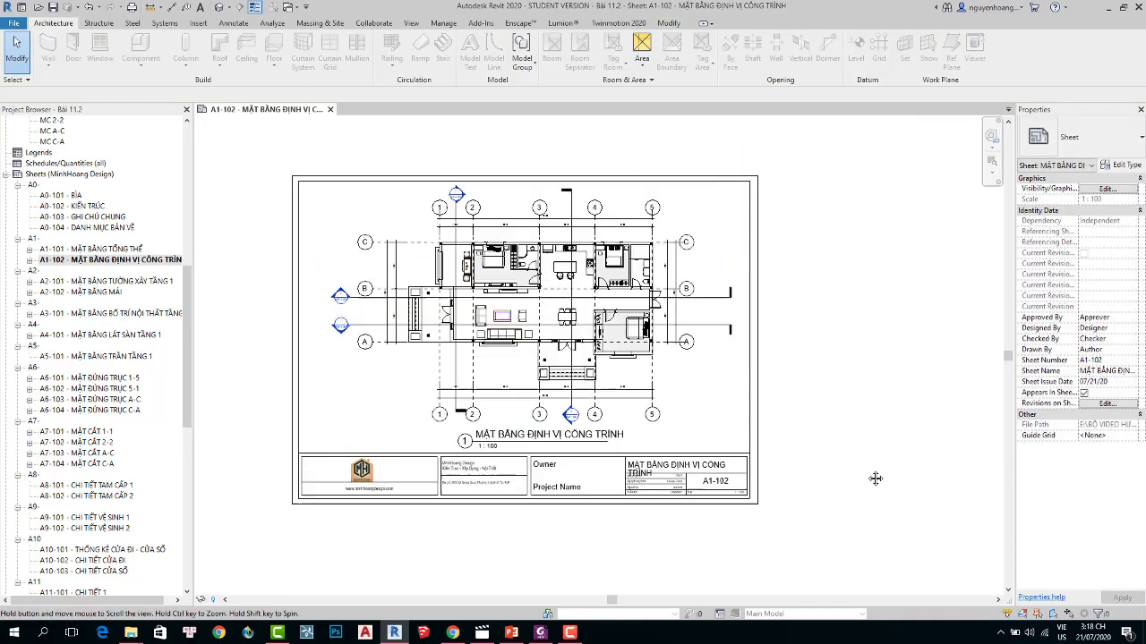
pyautogui.moveTo(844, 447)
pyautogui.mouseDown(button='middle')
pyautogui.moveTo(892, 462)
pyautogui.moveTo(905, 447)
pyautogui.mouseUp(button='middle')
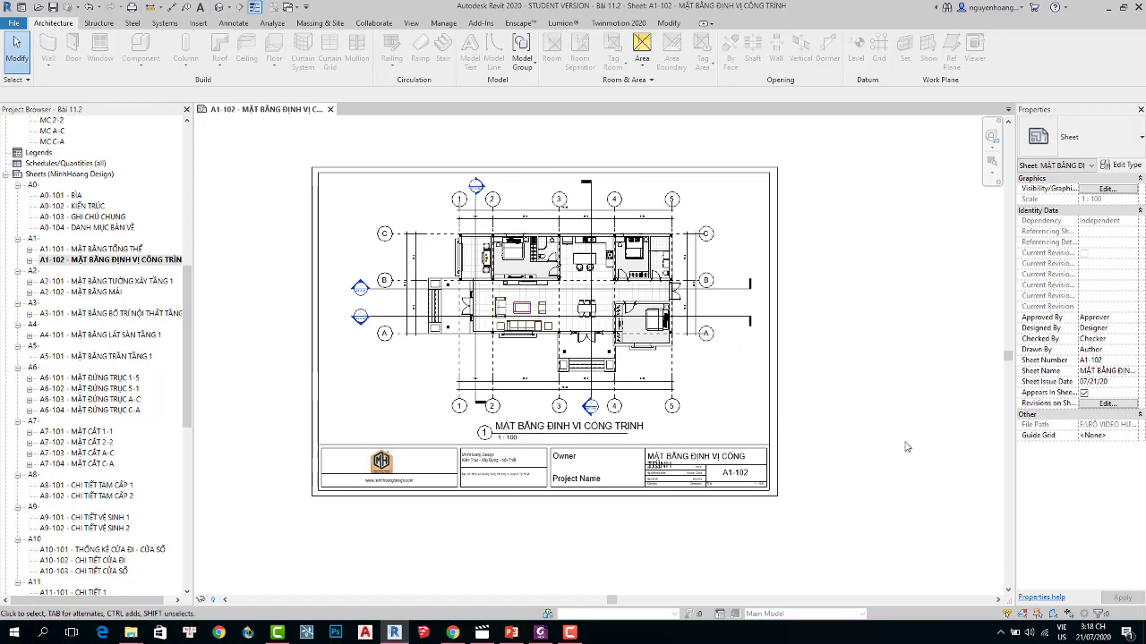
pyautogui.scroll(3, 755, 500)
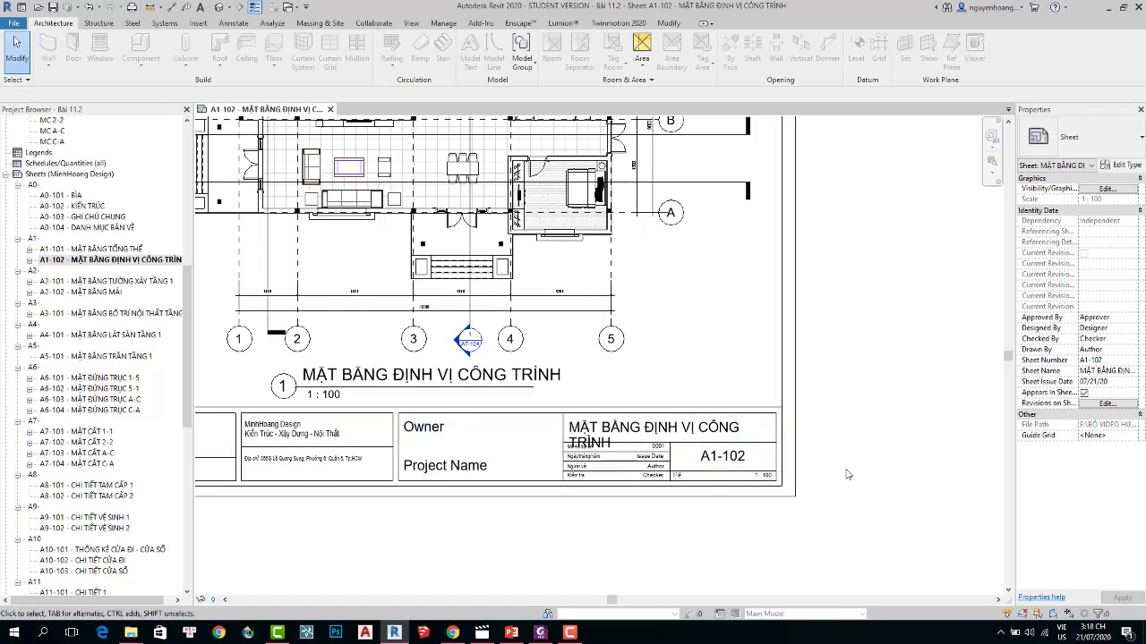
pyautogui.scroll(-1, 859, 446)
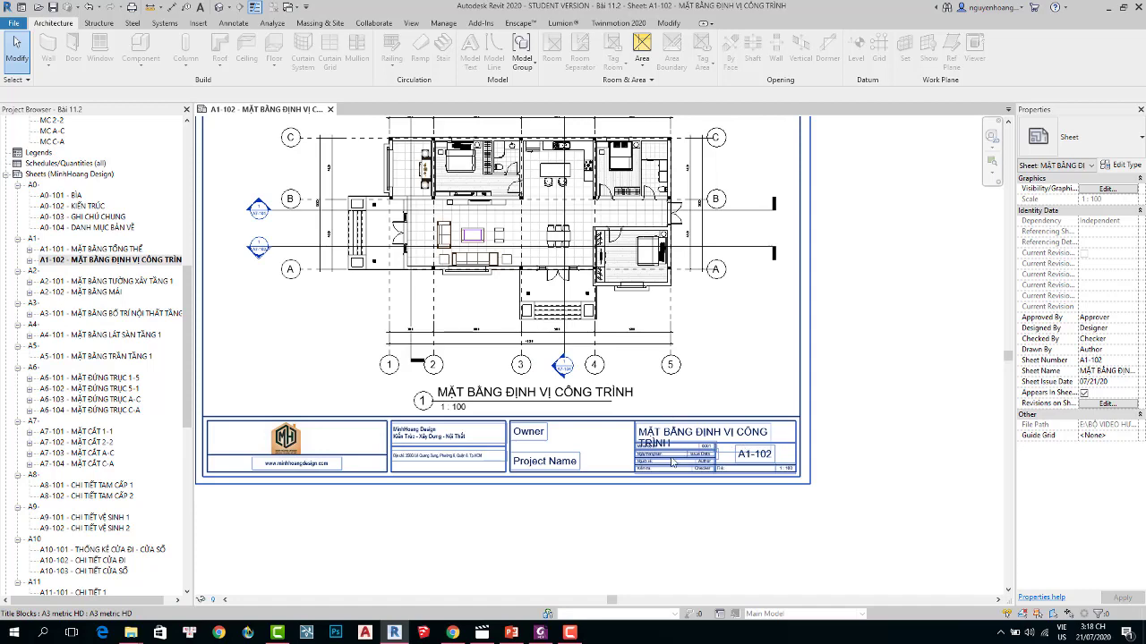
pyautogui.scroll(2, 779, 452)
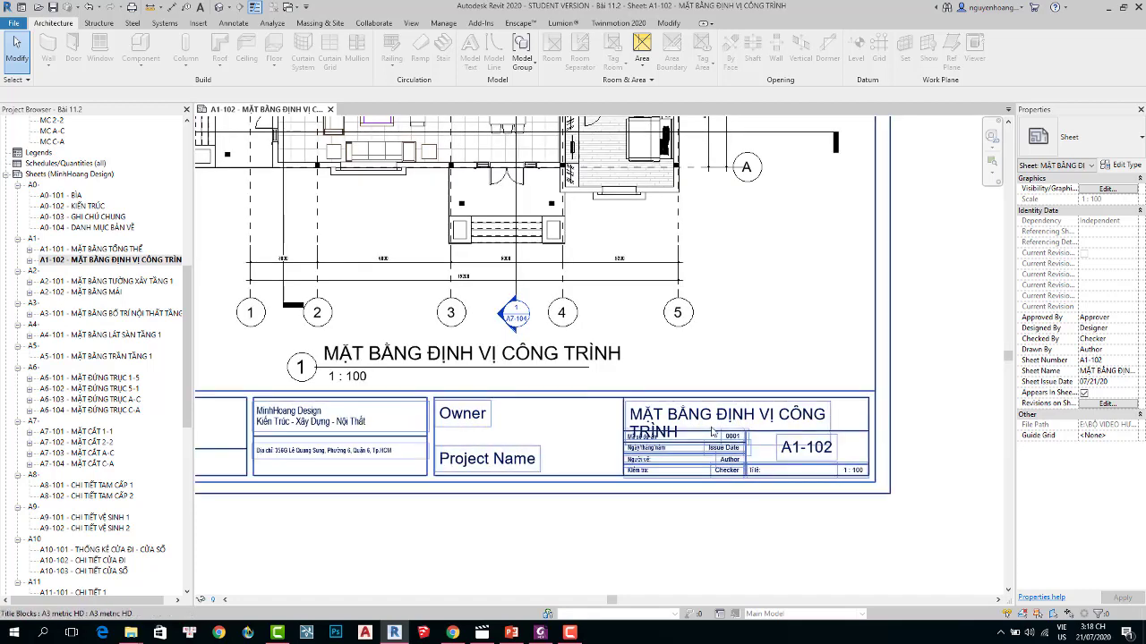
pyautogui.scroll(-2, 772, 395)
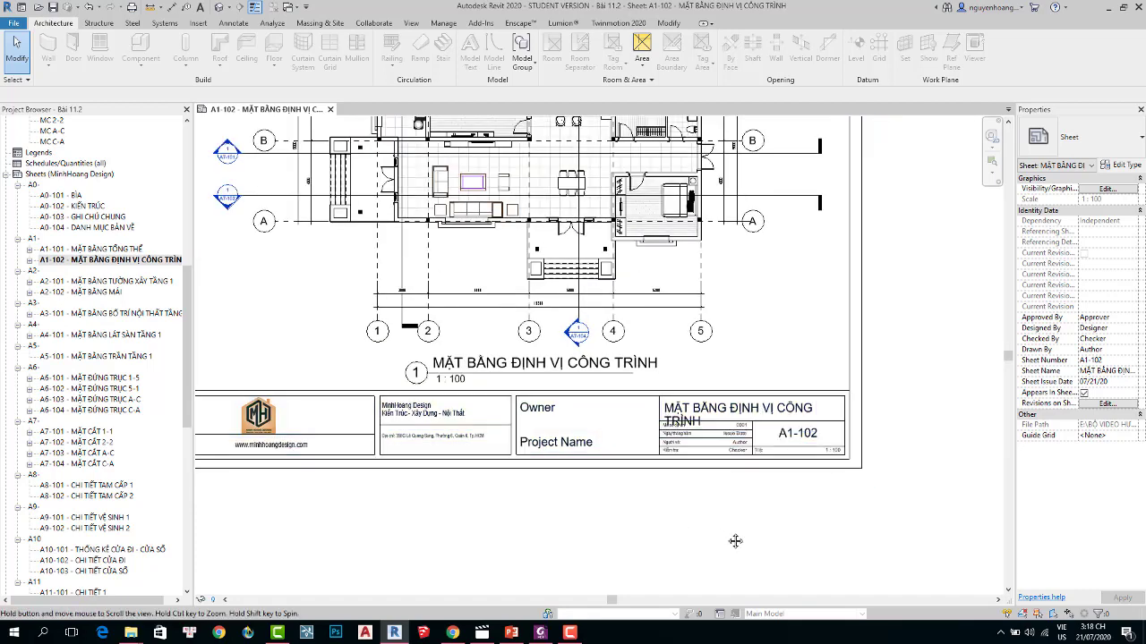
pyautogui.moveTo(708, 417); pyautogui.dragTo(754, 430, button='middle')
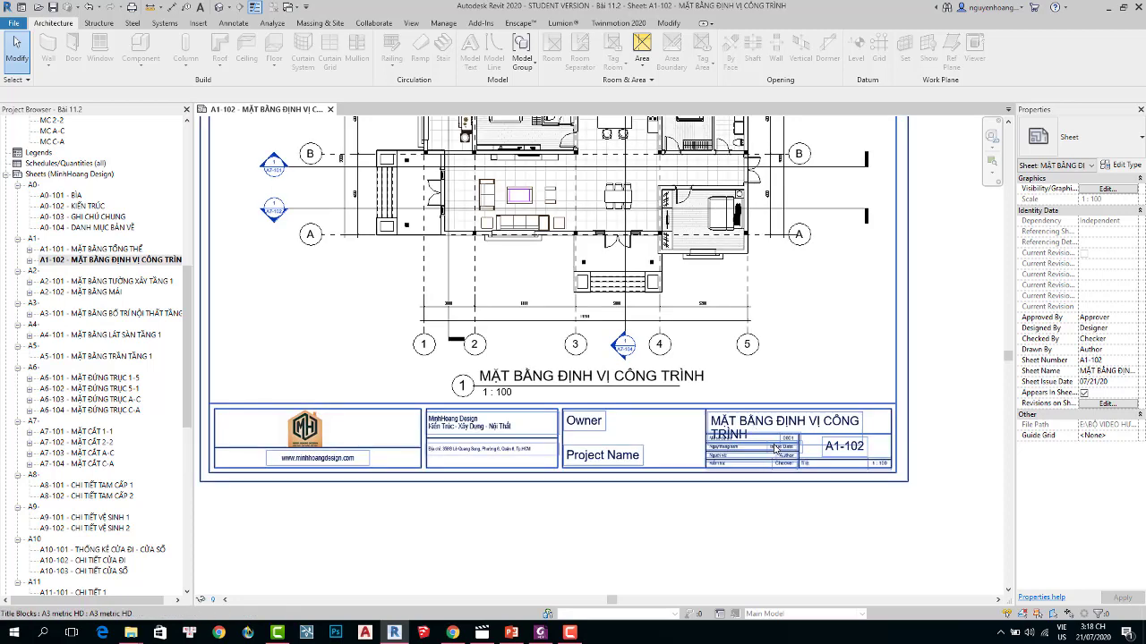
pyautogui.scroll(2, 775, 448)
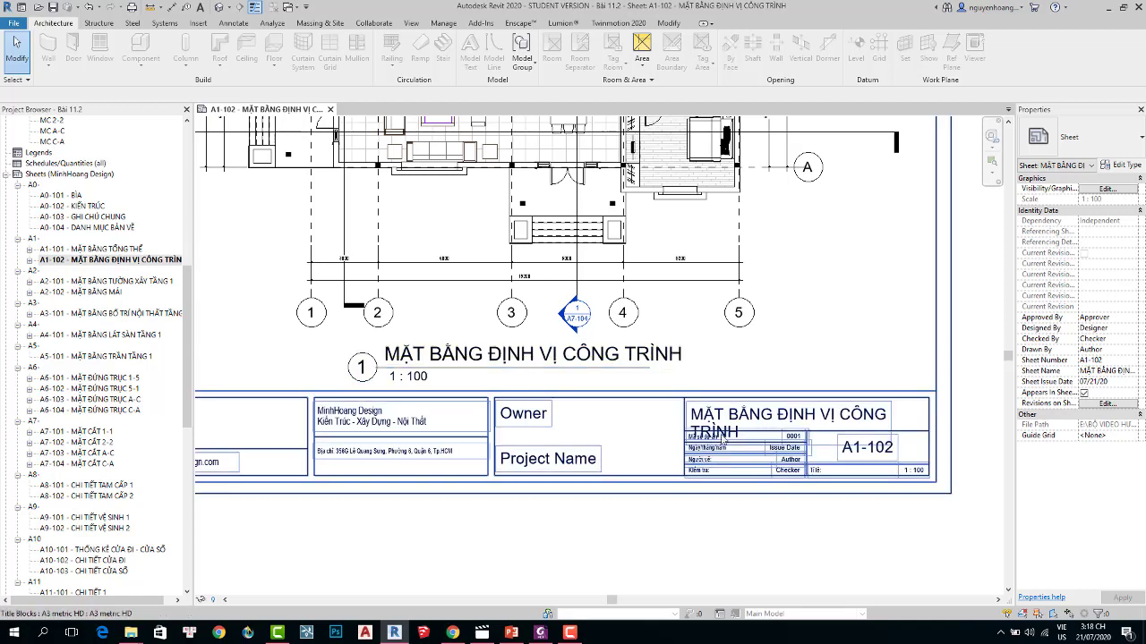
# Rename sheet A1-102 in the Project Browser to 'MB ĐỊNH VỊ CÔNG TRÌNH'.
pyautogui.rightClick(136, 265)
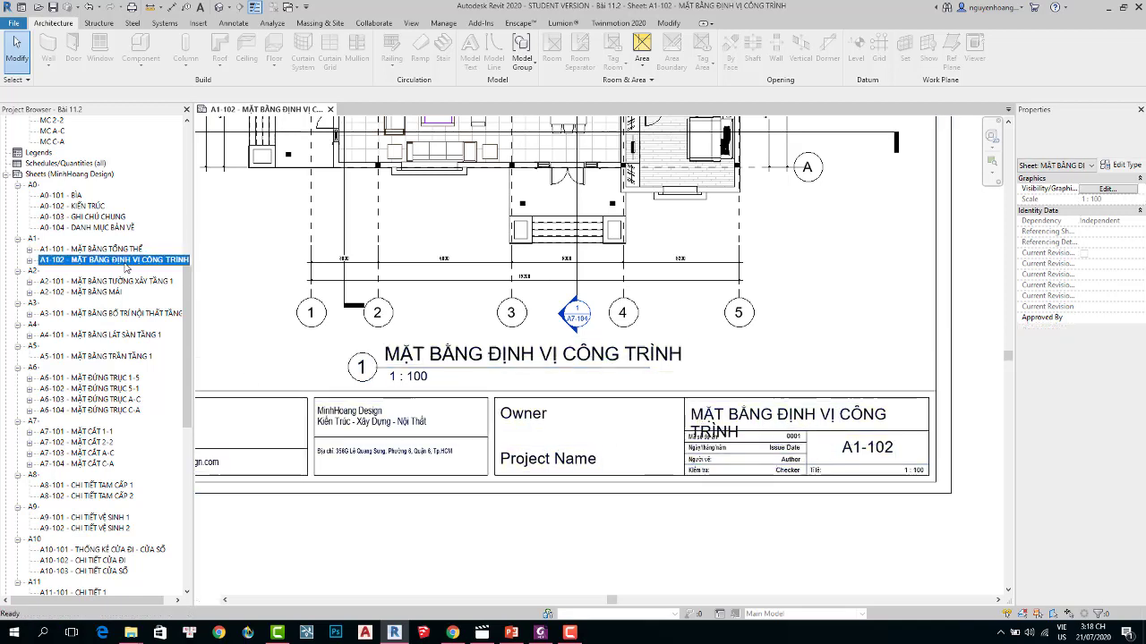
pyautogui.click(166, 410)
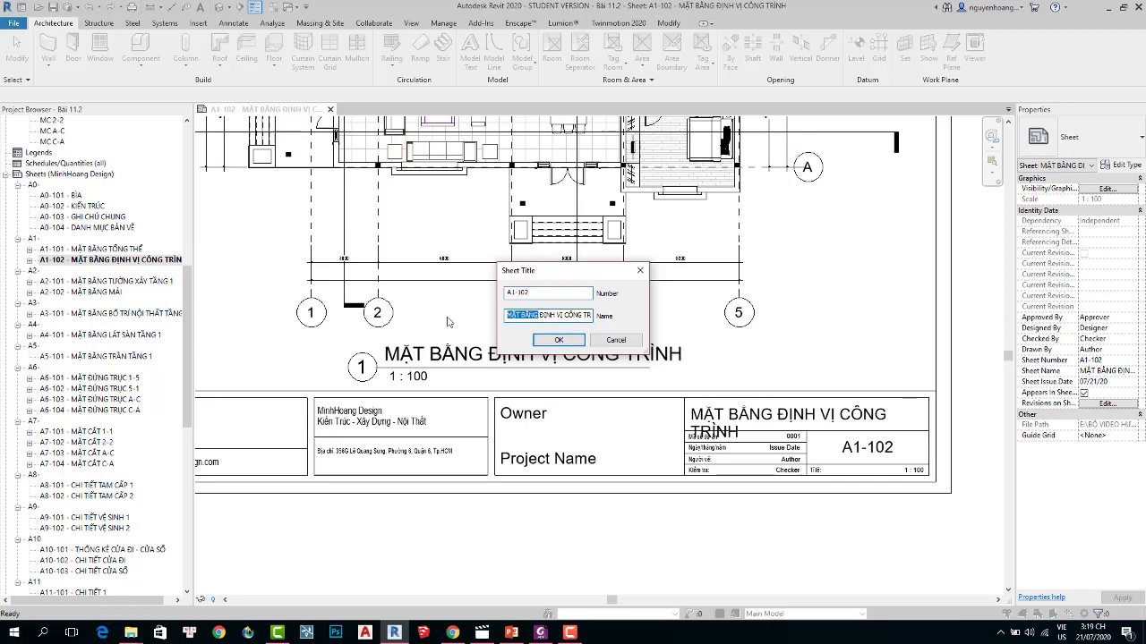
pyautogui.write('Ặ')
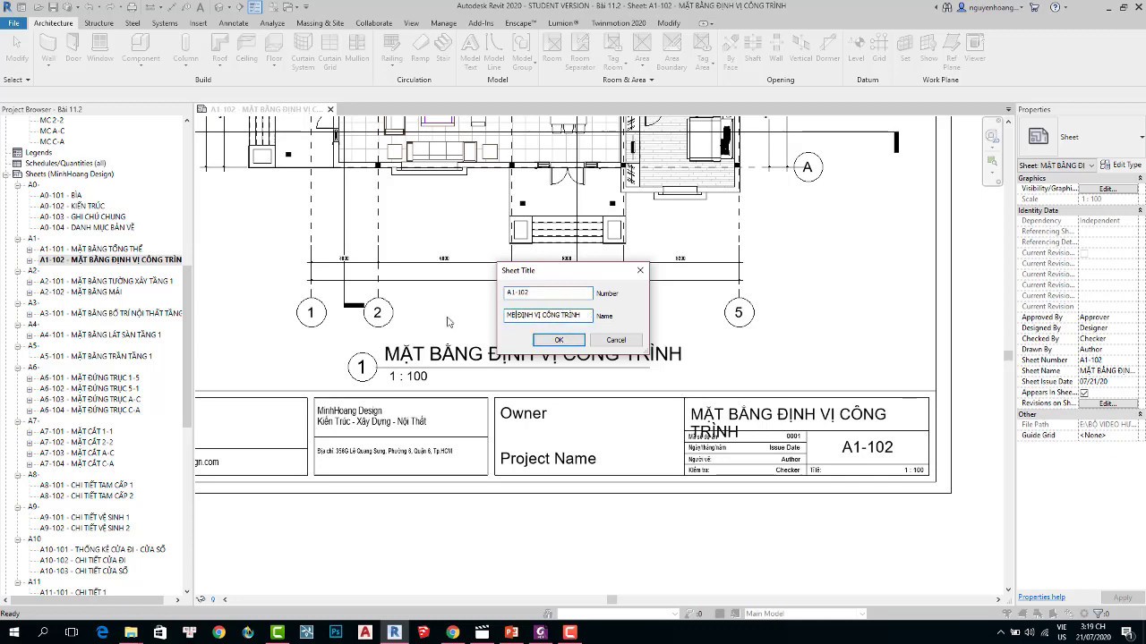
pyautogui.click(546, 341)
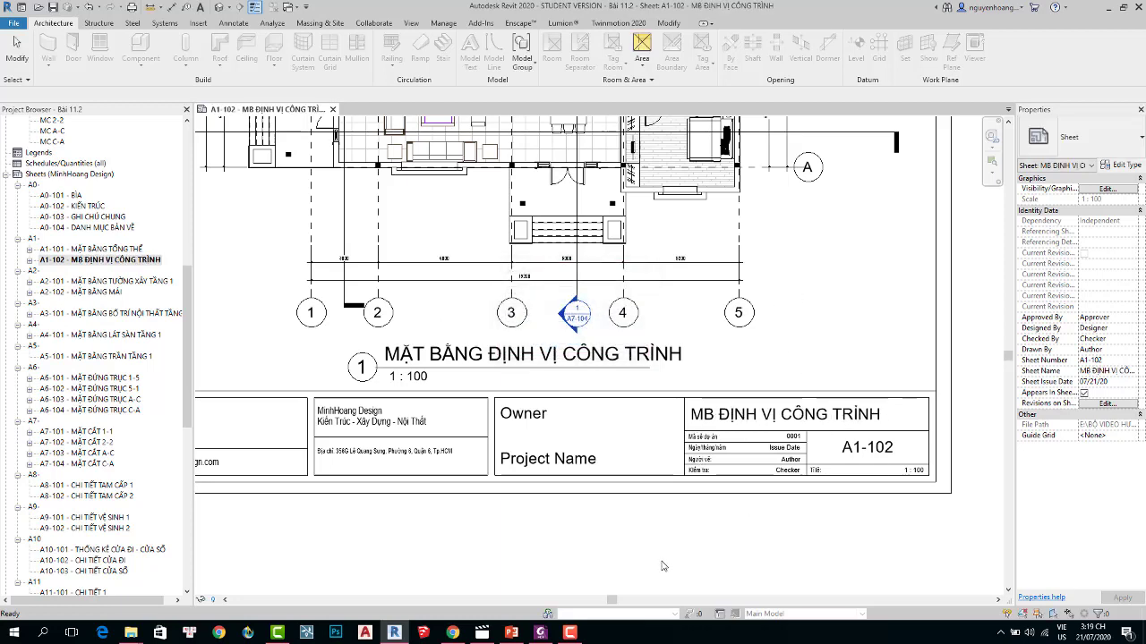
pyautogui.scroll(-3, 663, 566)
# Select the floor plan viewport and apply a first edit to its Title on Sheet.
pyautogui.moveTo(583, 529); pyautogui.dragTo(635, 540, button='middle')
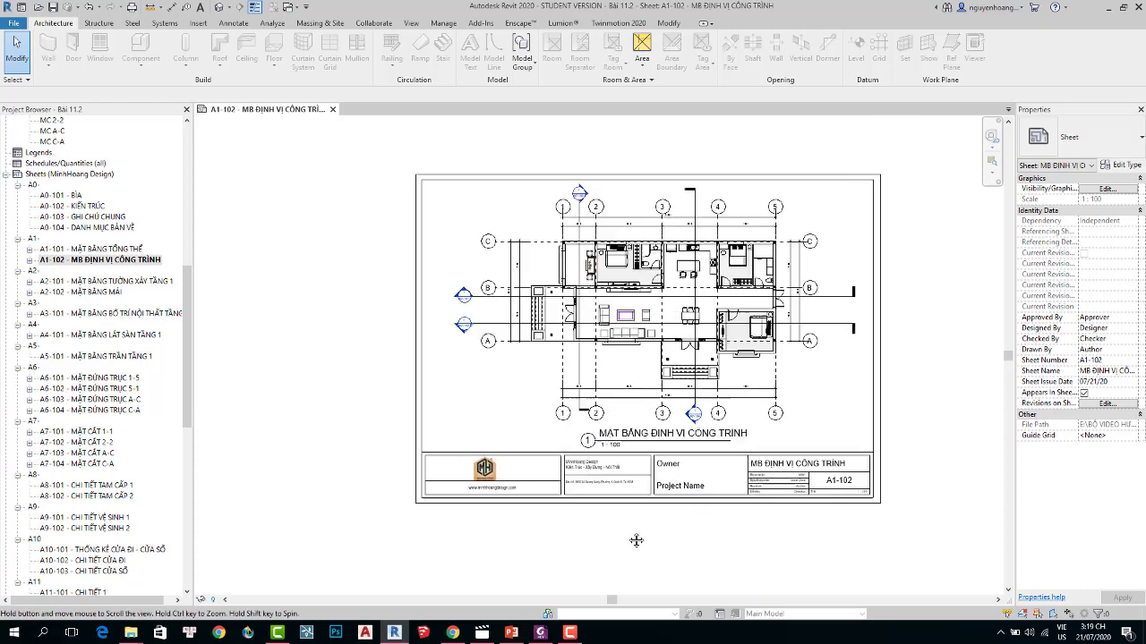
pyautogui.scroll(2, 686, 472)
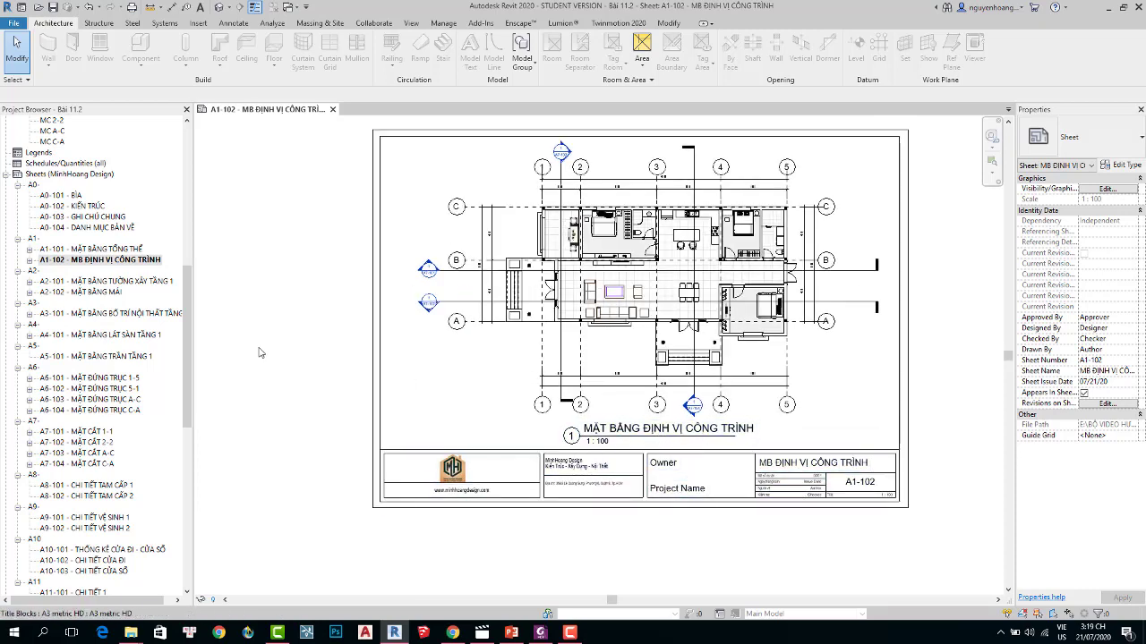
pyautogui.moveTo(188, 338)
pyautogui.mouseDown()
pyautogui.moveTo(212, 180)
pyautogui.moveTo(212, 306)
pyautogui.mouseUp()
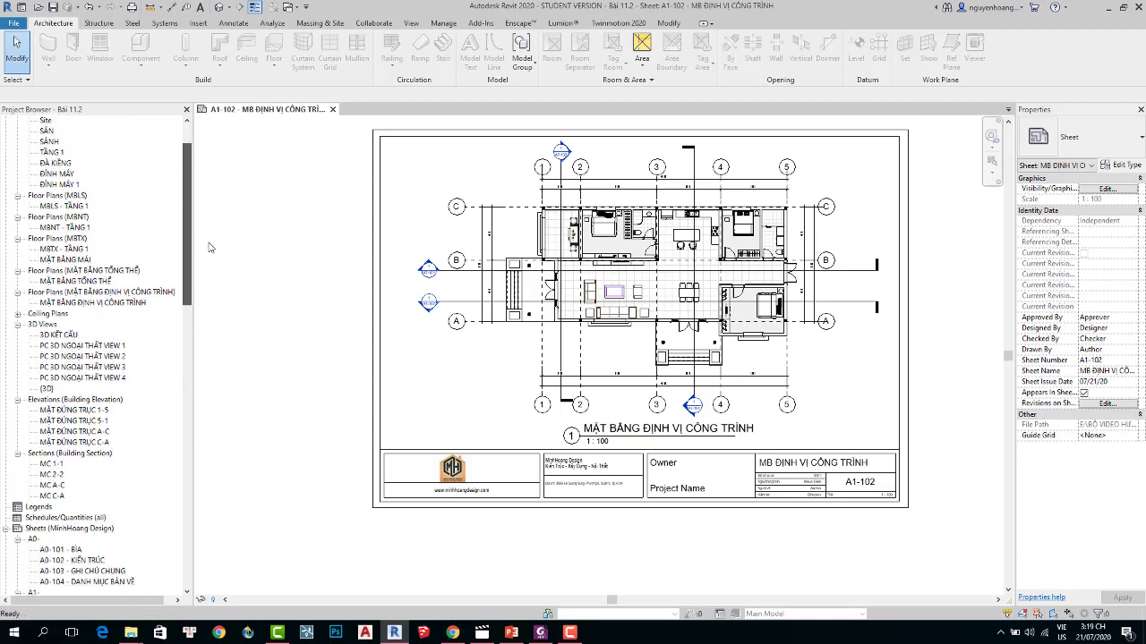
pyautogui.click(673, 443)
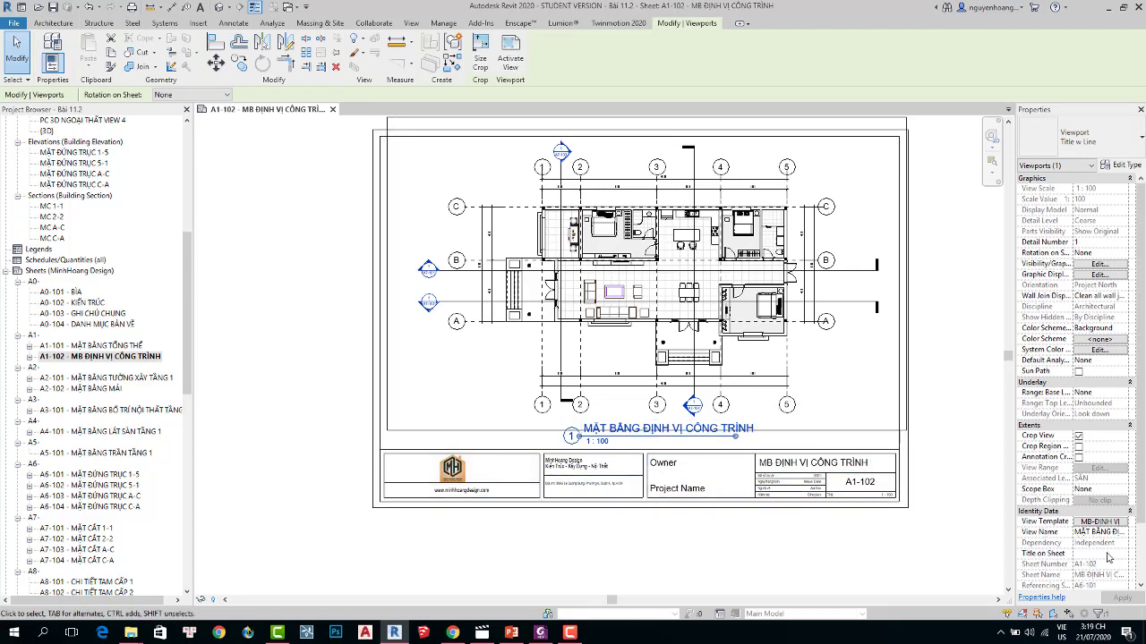
pyautogui.write('M')
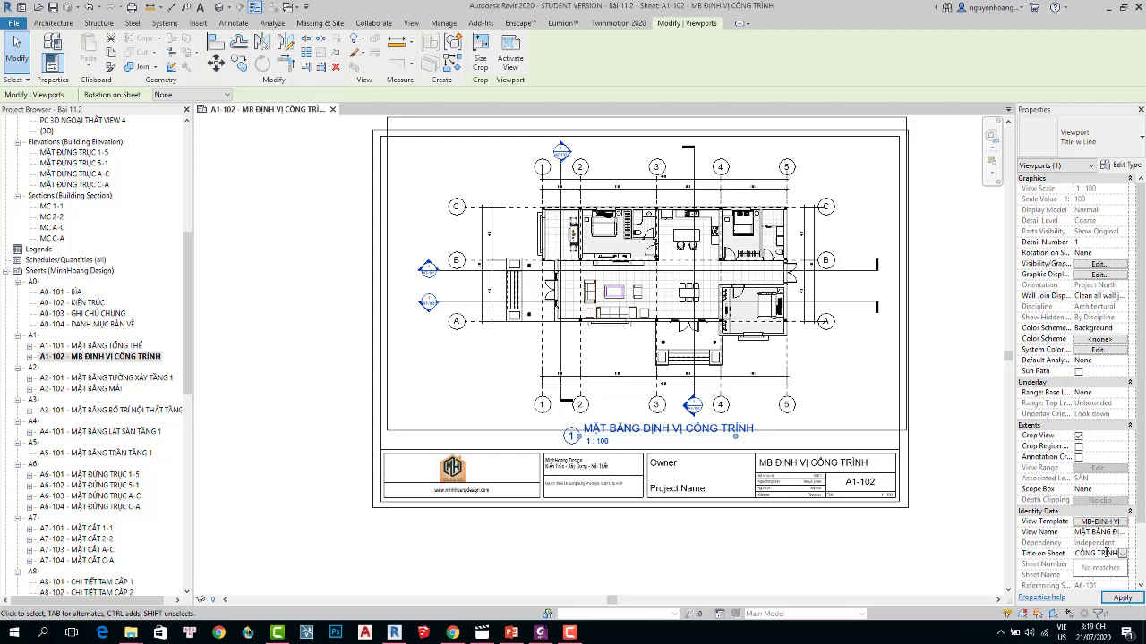
pyautogui.click(1123, 598)
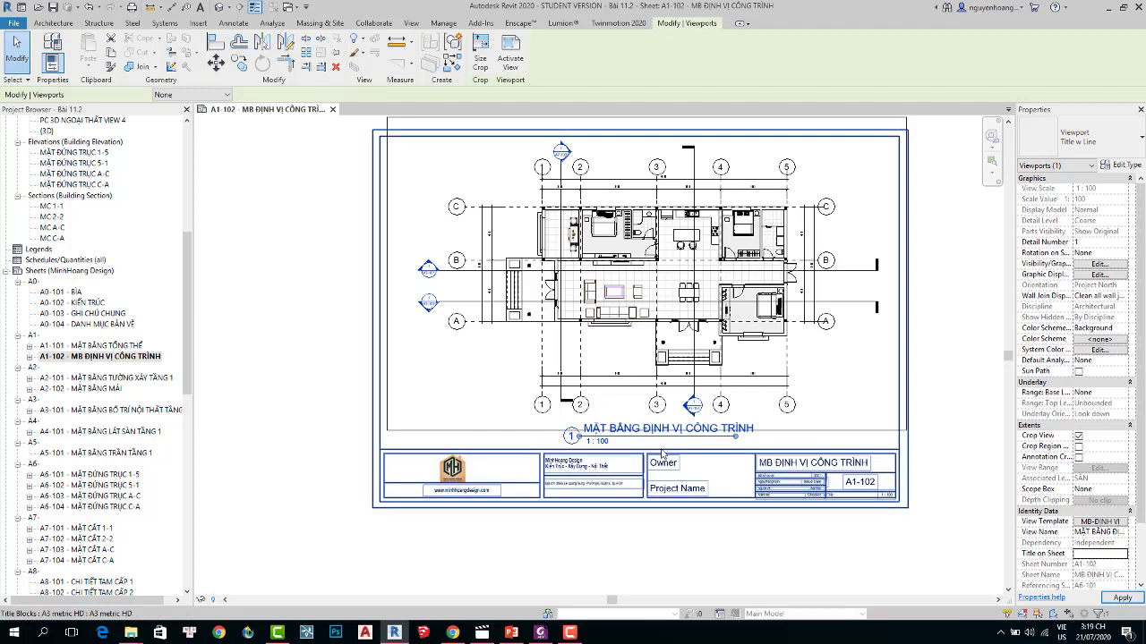
pyautogui.click(729, 529)
# Retype the viewport's Title on Sheet as 'MB ĐỊNH VỊ CÔNG TRÌNH' and apply it.
pyautogui.moveTo(729, 529); pyautogui.dragTo(692, 455, button='middle')
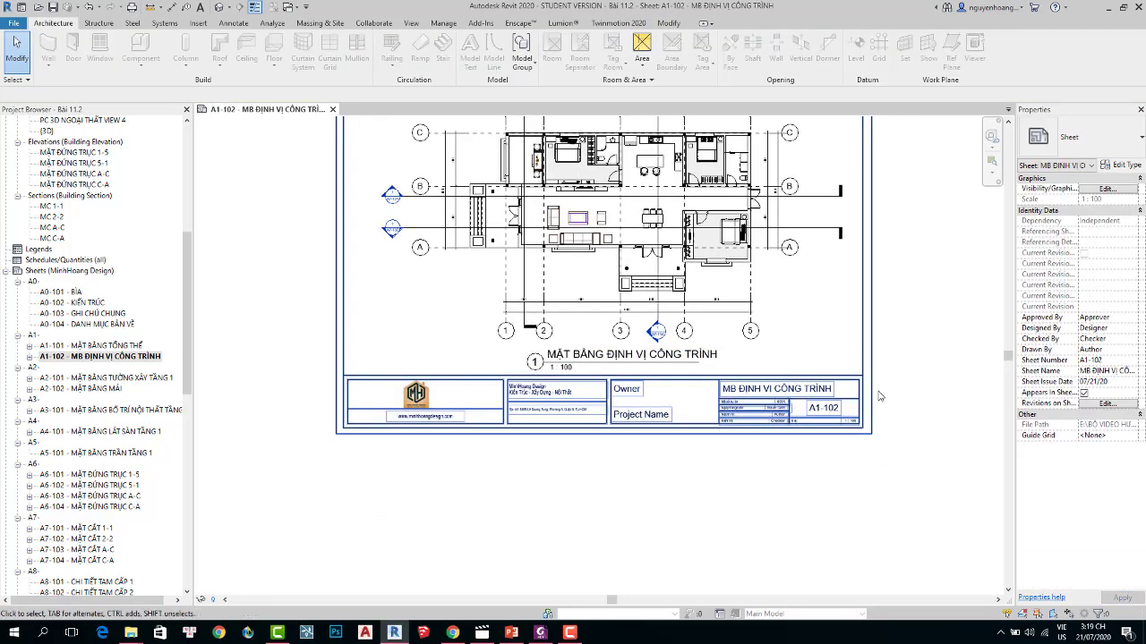
pyautogui.click(657, 334)
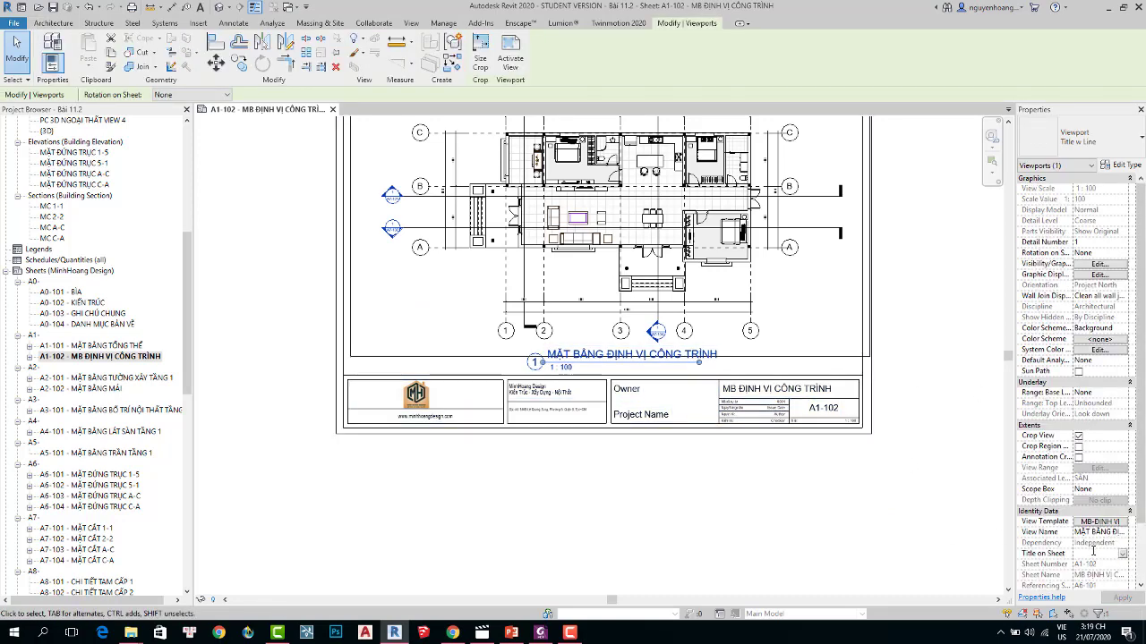
pyautogui.write('M')
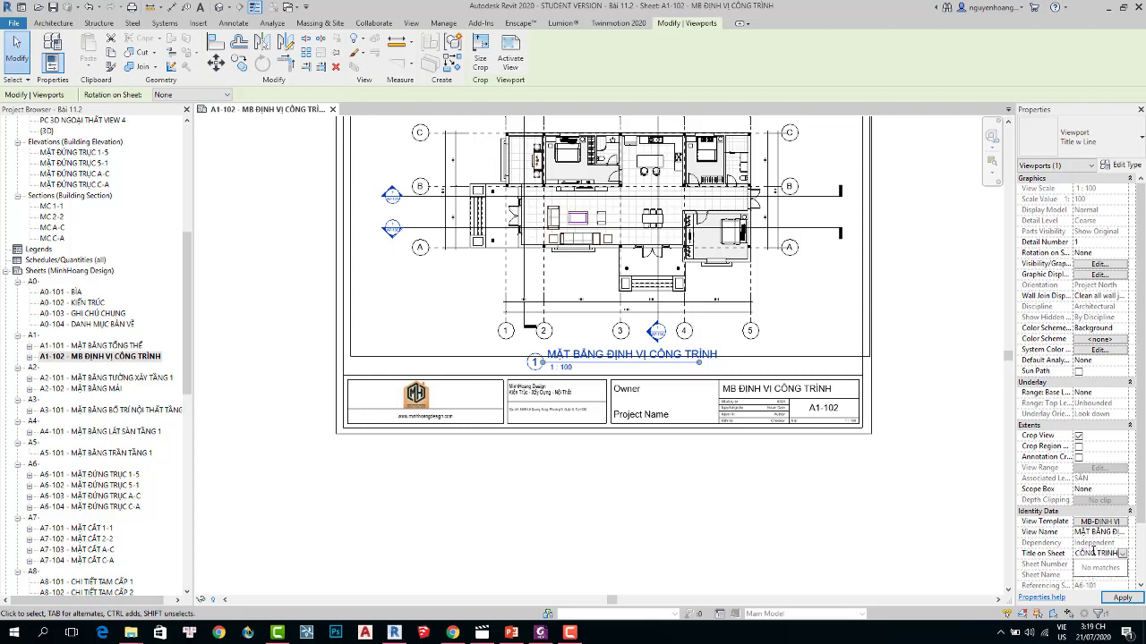
pyautogui.click(1124, 598)
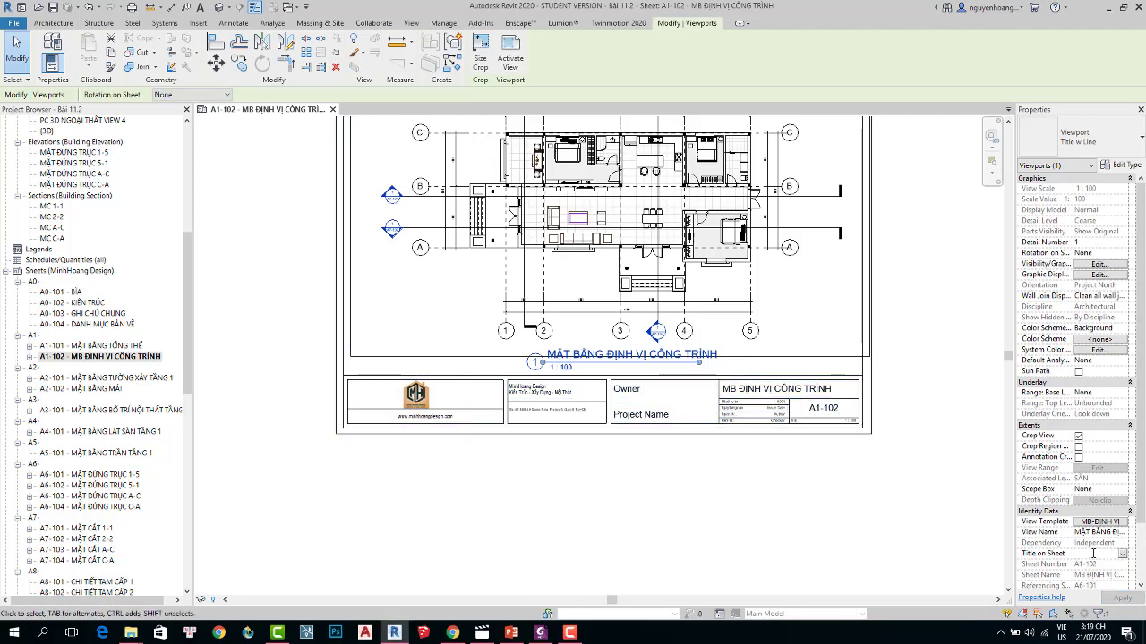
pyautogui.click(816, 333)
pyautogui.write('M')
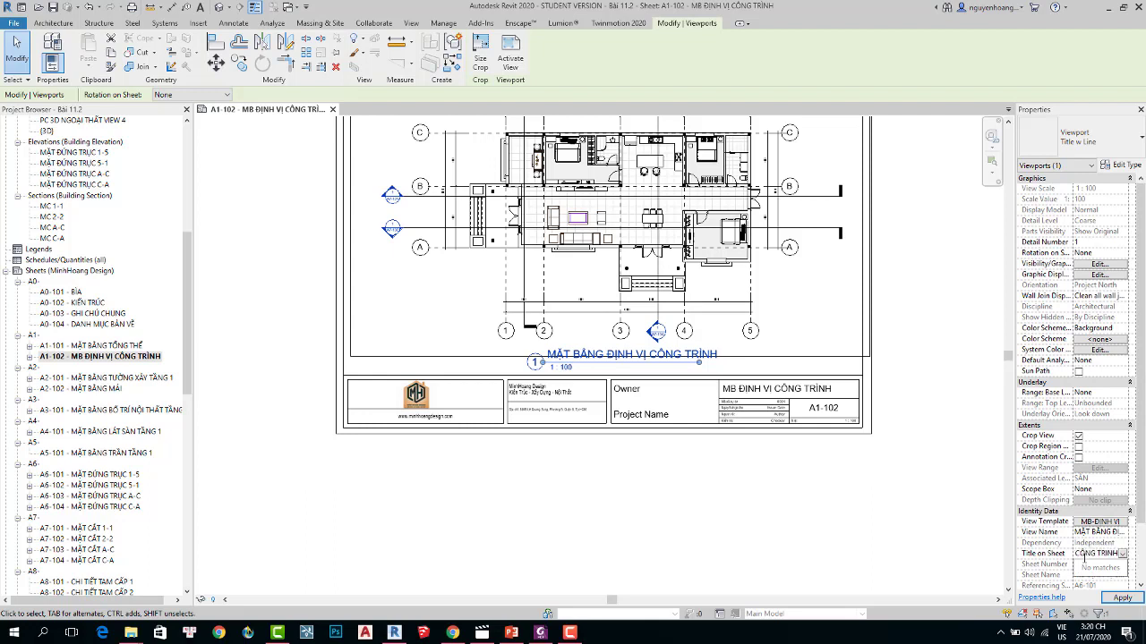
pyautogui.click(1074, 554)
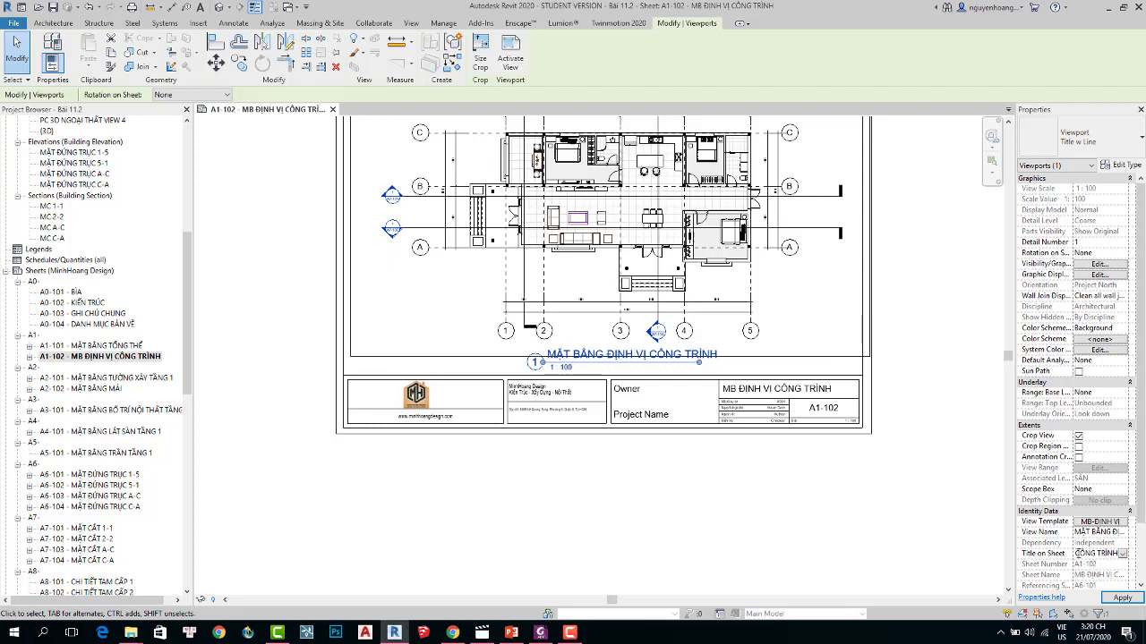
pyautogui.click(1118, 598)
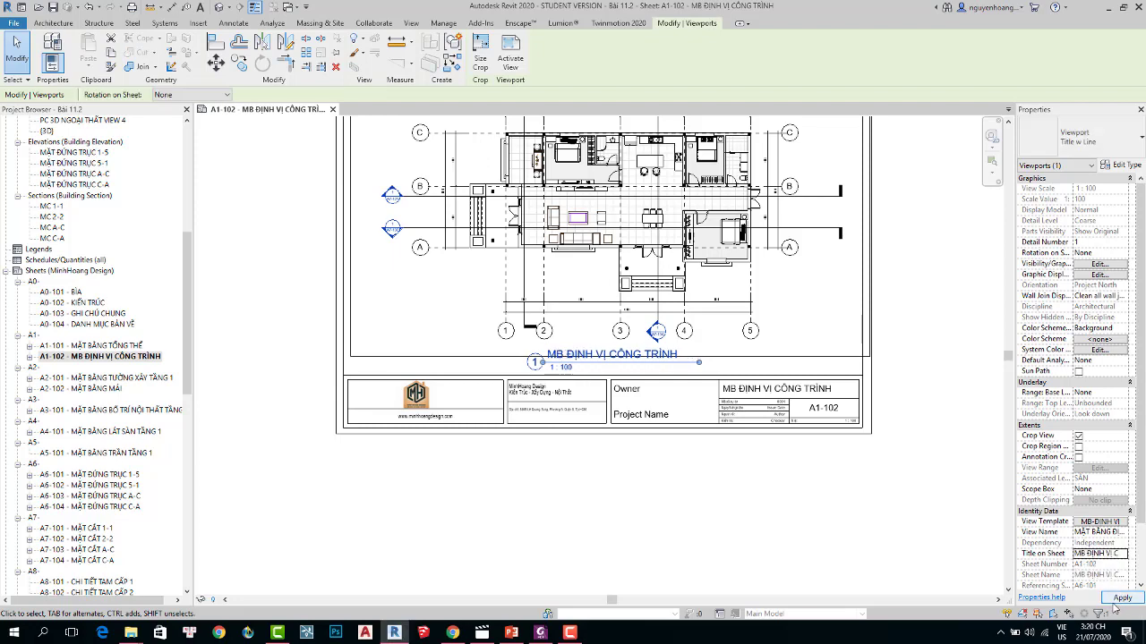
pyautogui.click(725, 520)
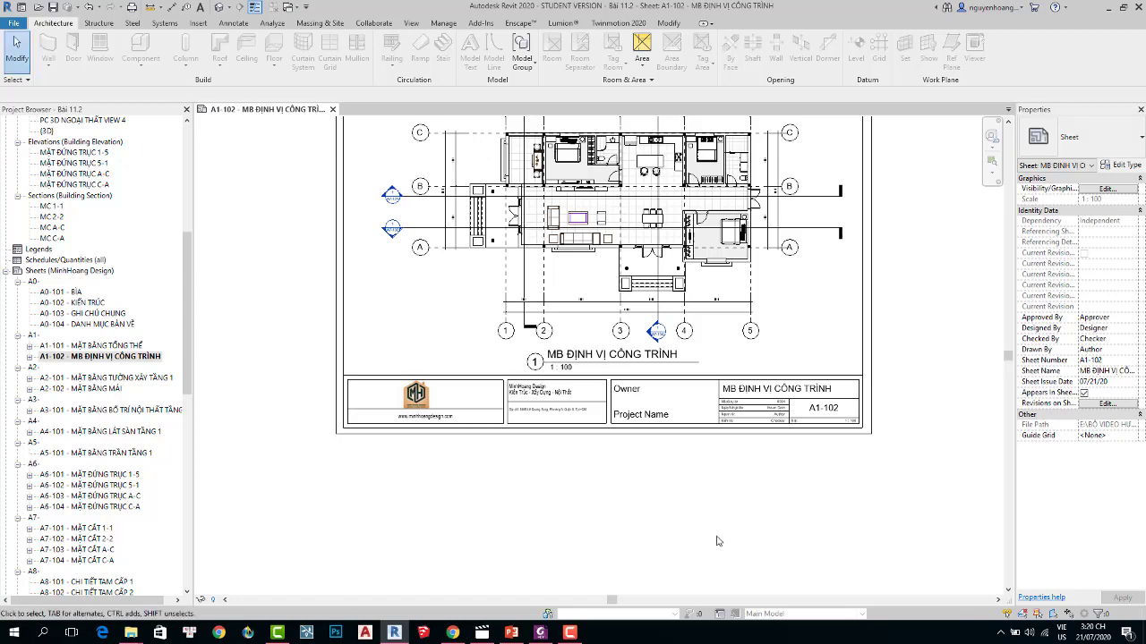
pyautogui.scroll(-1, 718, 537)
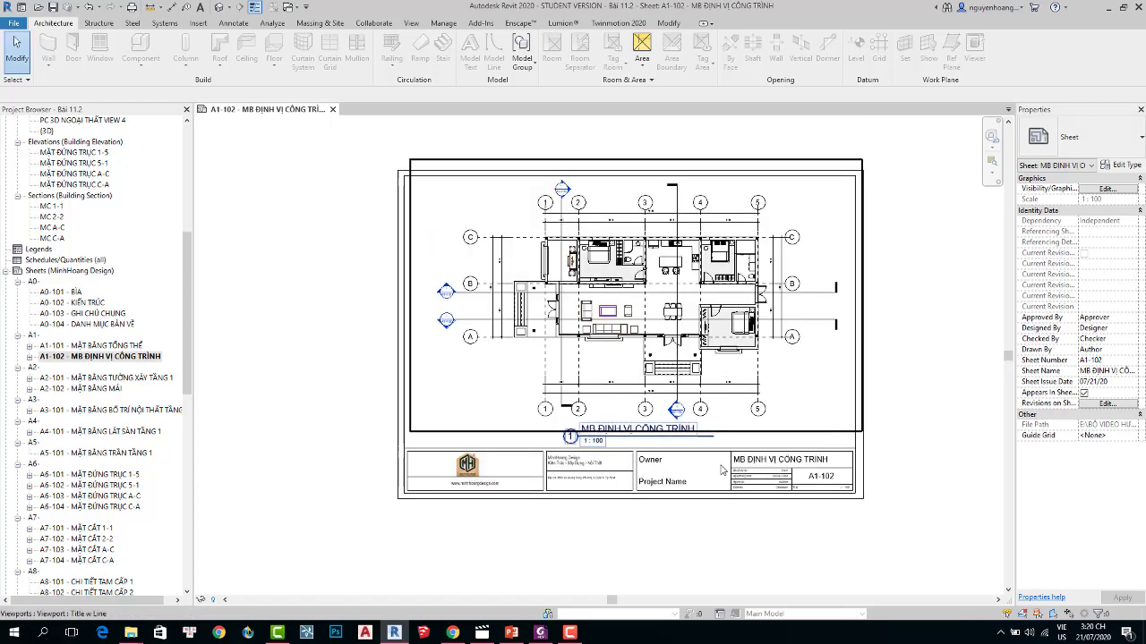
pyautogui.scroll(2, 712, 456)
pyautogui.scroll(3, 711, 455)
pyautogui.click(706, 469)
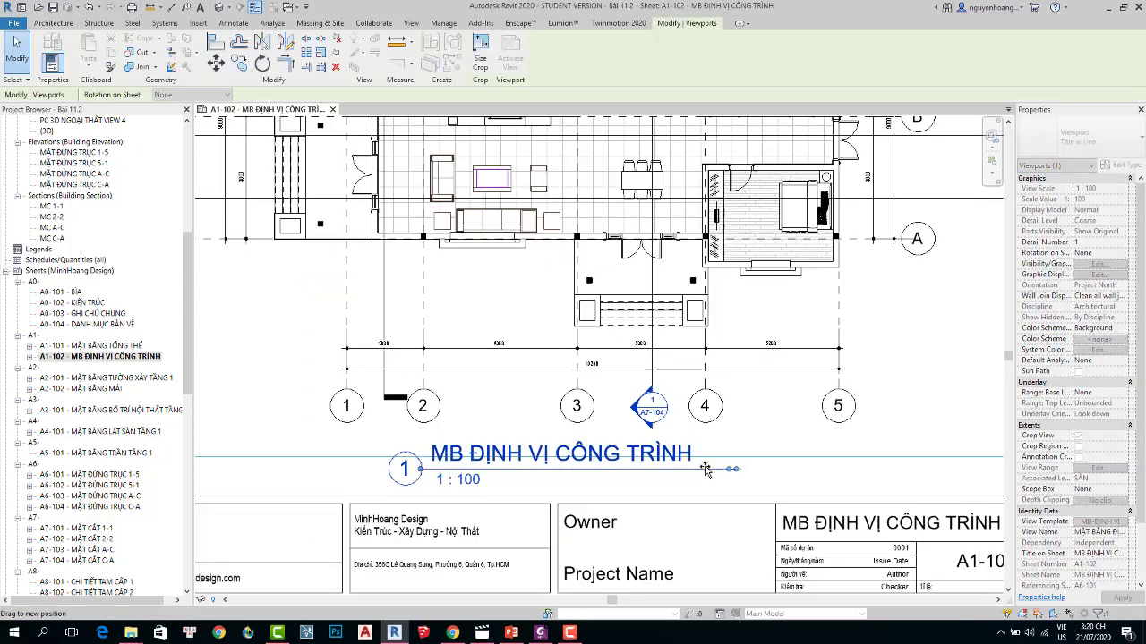
pyautogui.scroll(-3, 718, 249)
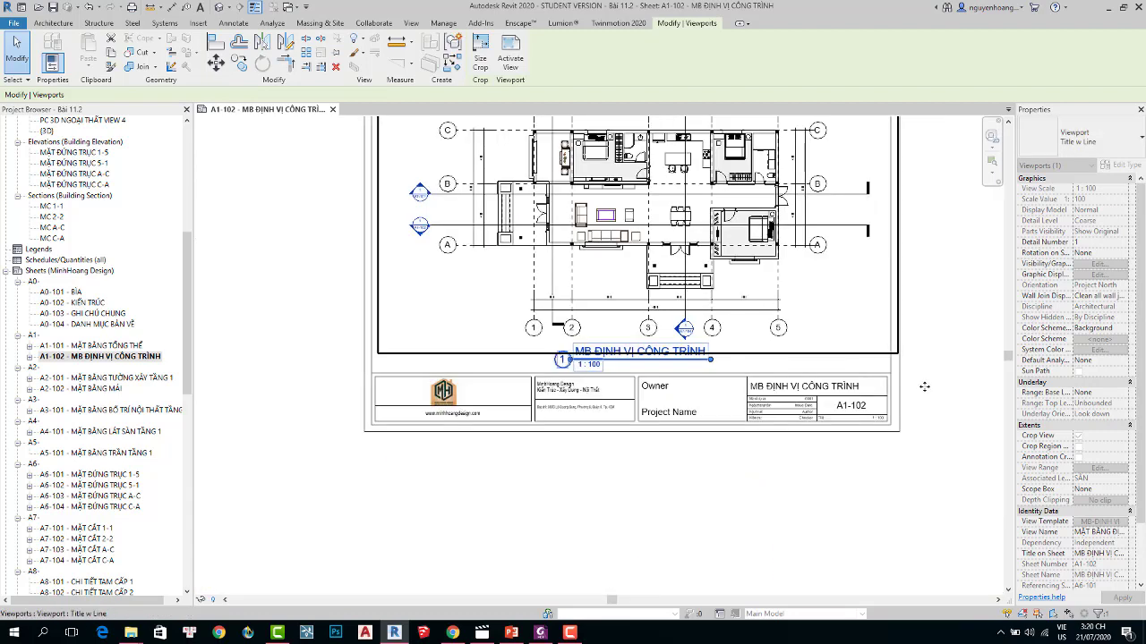
pyautogui.click(934, 386)
pyautogui.scroll(1, 895, 269)
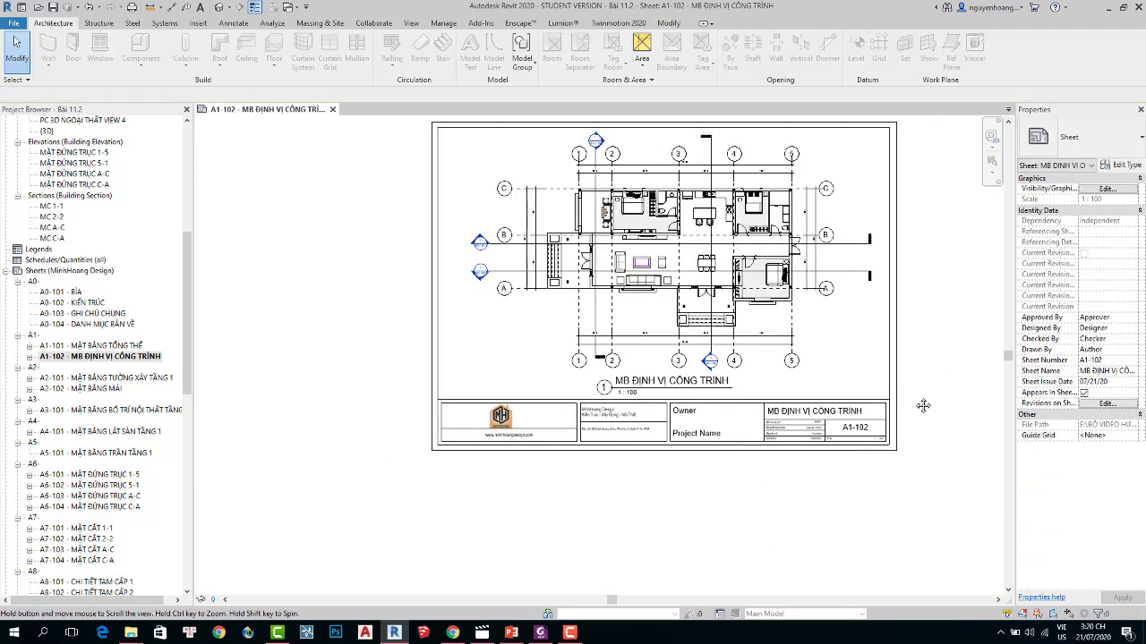
pyautogui.scroll(1, 833, 224)
pyautogui.scroll(1, 779, 188)
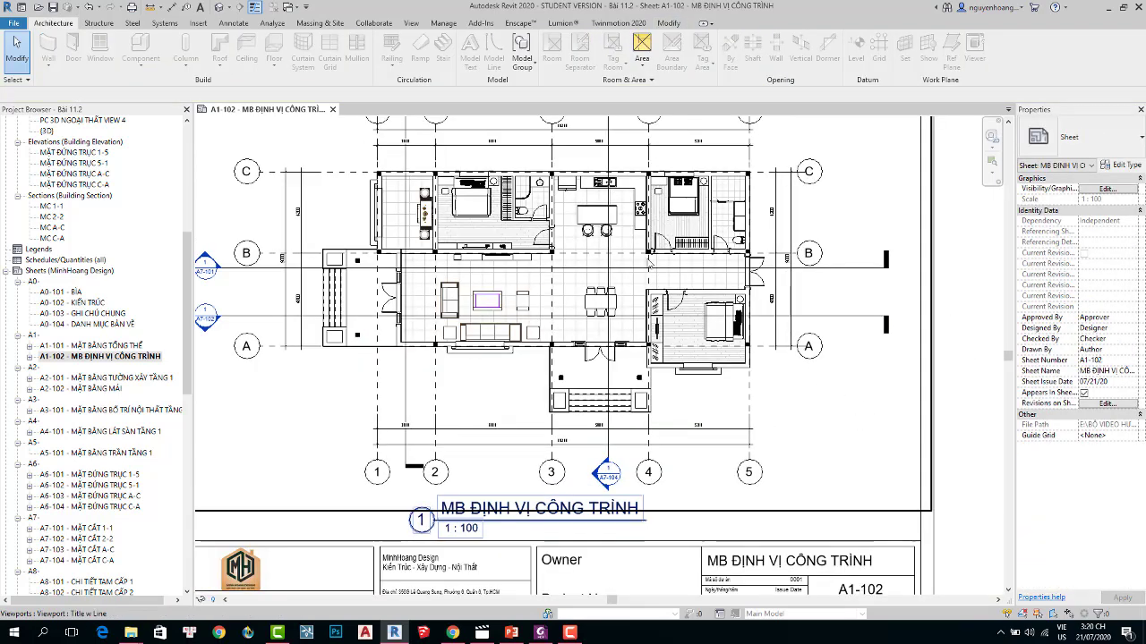
# Change the MB ĐỊNH VỊ view template's Detail Level from Coarse to Fine and confirm.
pyautogui.click(566, 288)
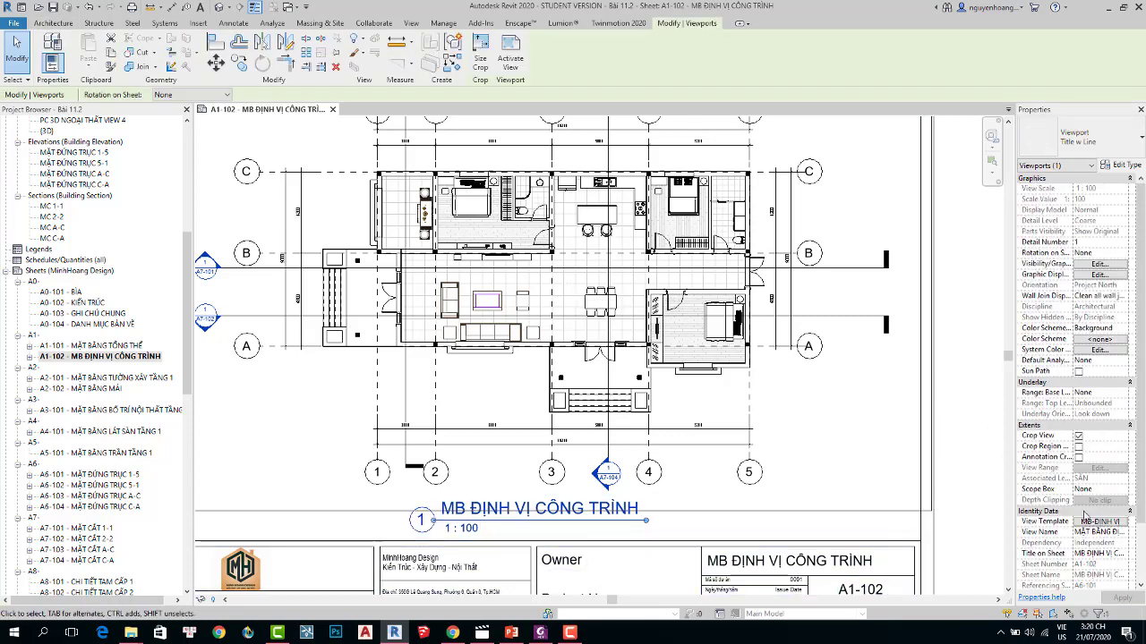
pyautogui.click(1092, 523)
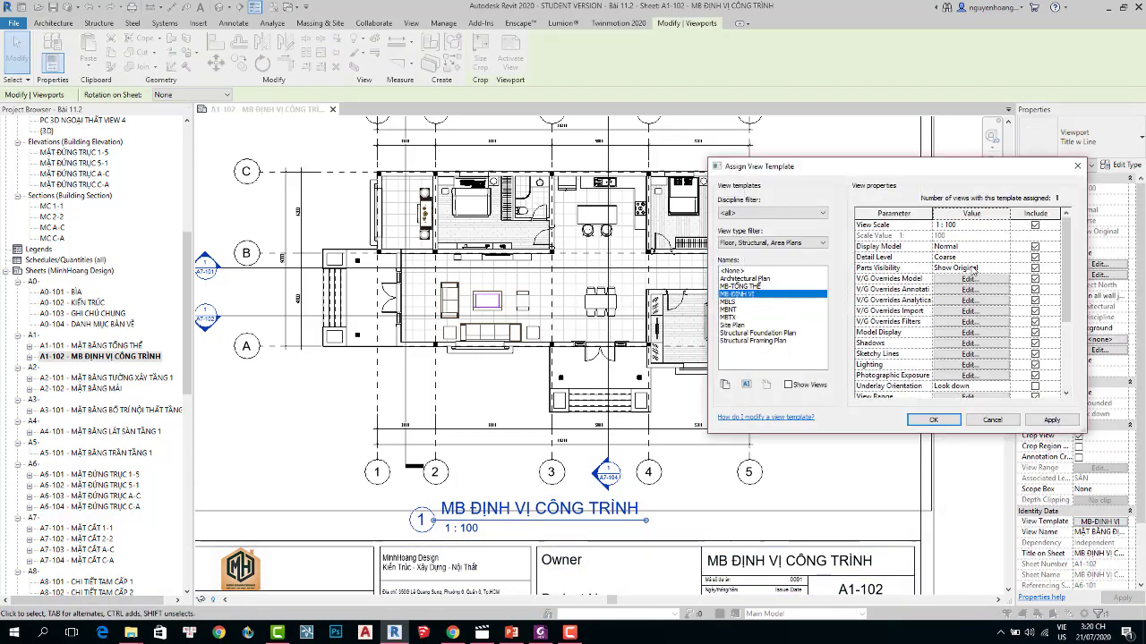
pyautogui.click(1006, 258)
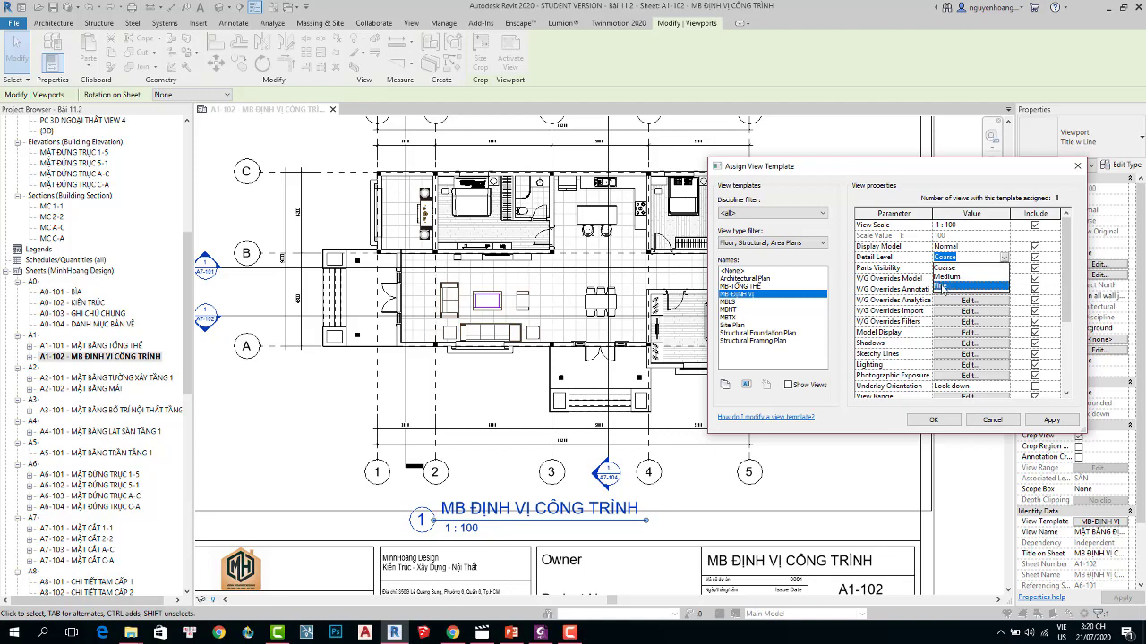
pyautogui.click(948, 289)
pyautogui.click(933, 421)
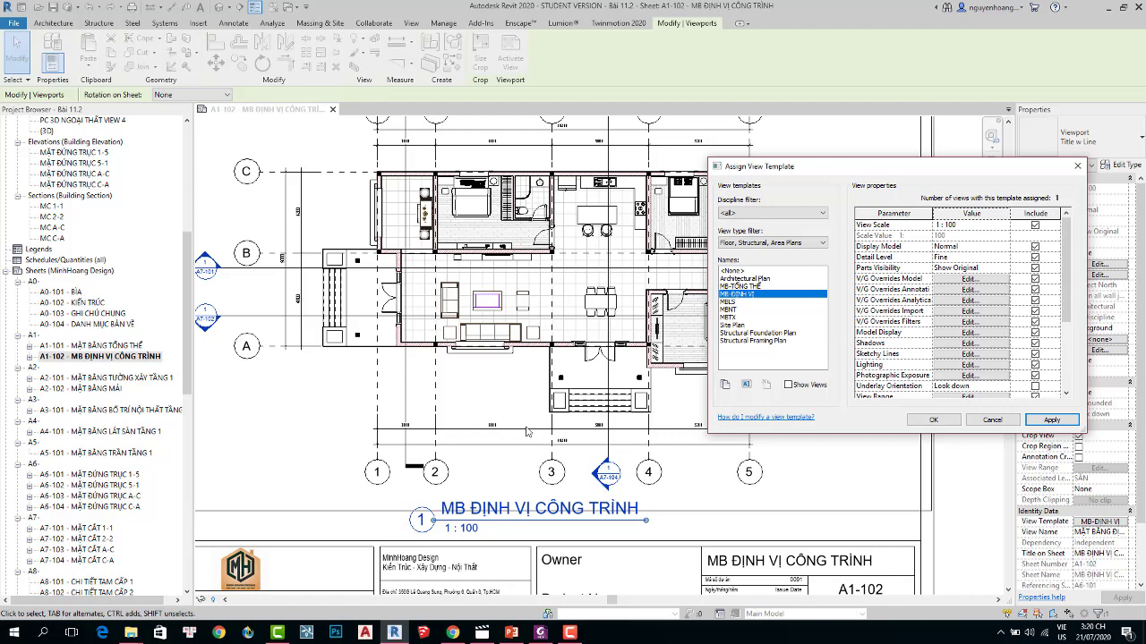
pyautogui.click(933, 421)
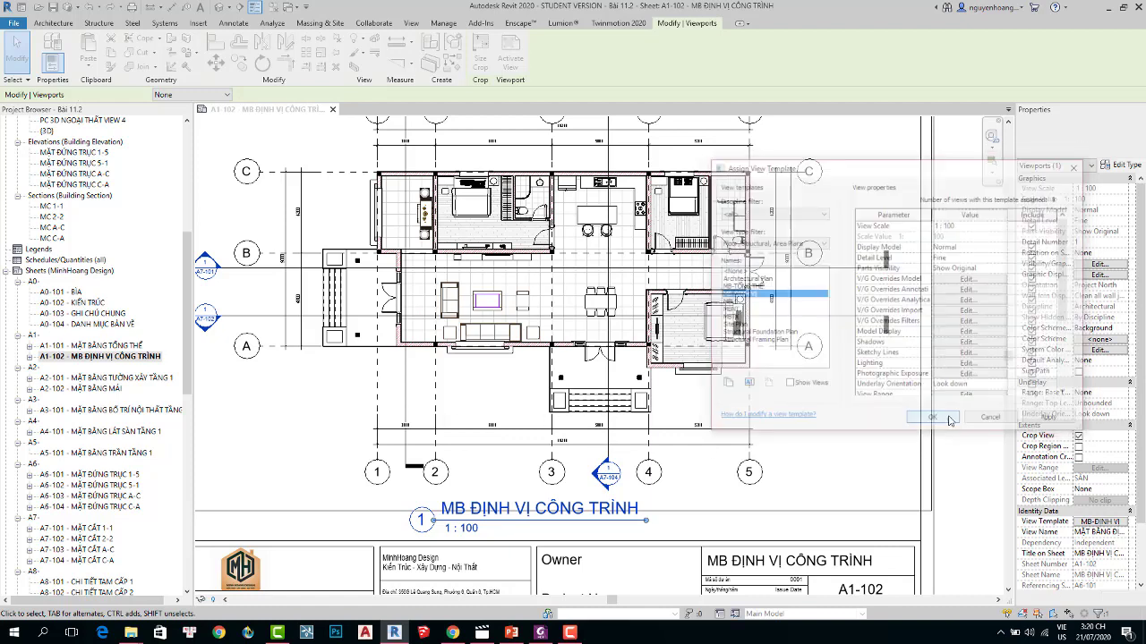
pyautogui.press('z')
pyautogui.press('f')
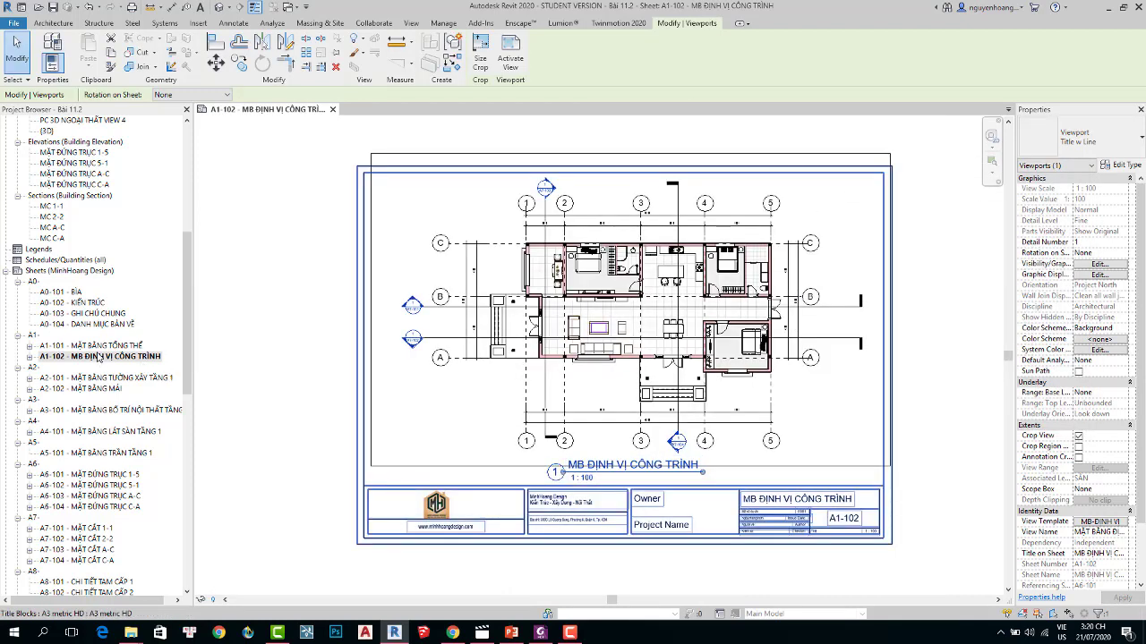
pyautogui.click(294, 261)
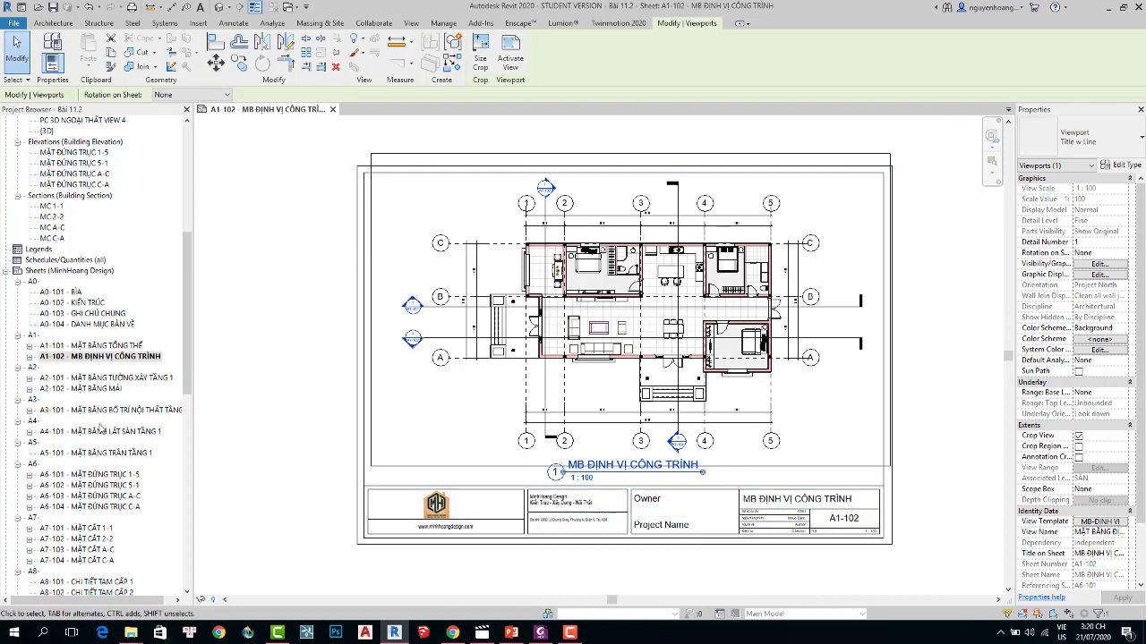
# Open sheet A2-101 MẶT BẰNG TƯỜNG XÂY TẦNG 1 and close sheet A1-102.
pyautogui.doubleClick(119, 378)
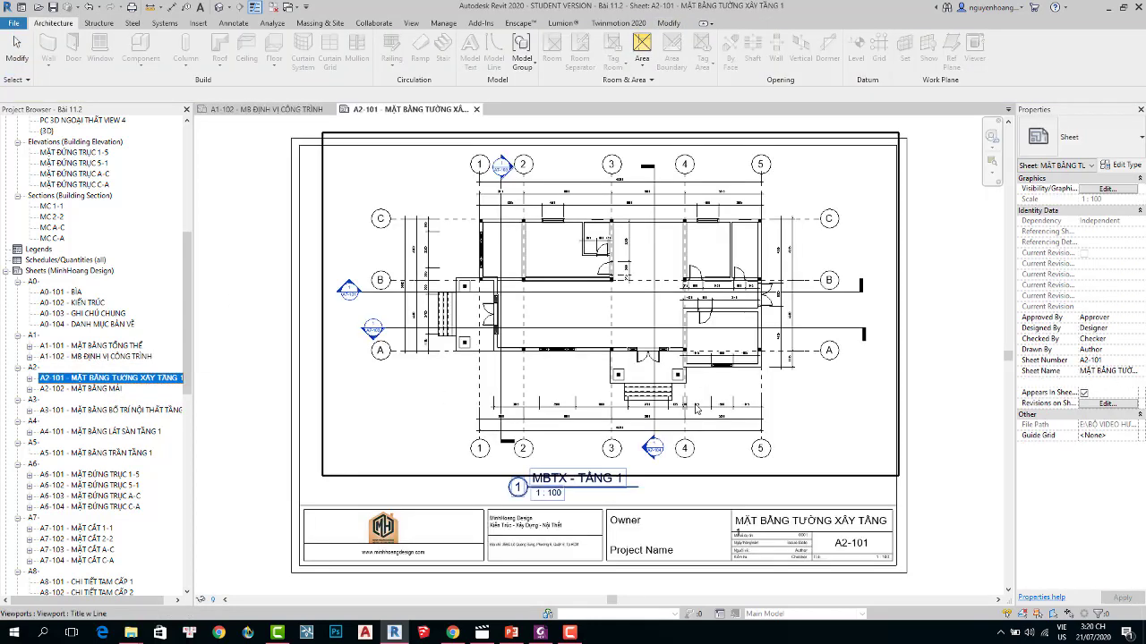
pyautogui.click(279, 7)
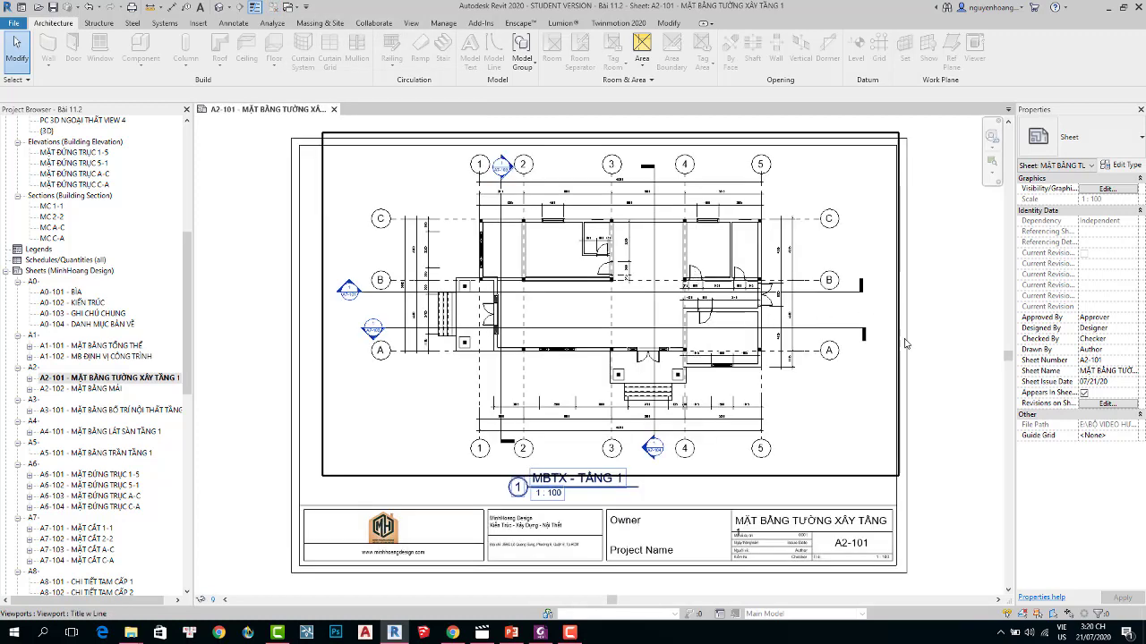
pyautogui.scroll(1, 953, 357)
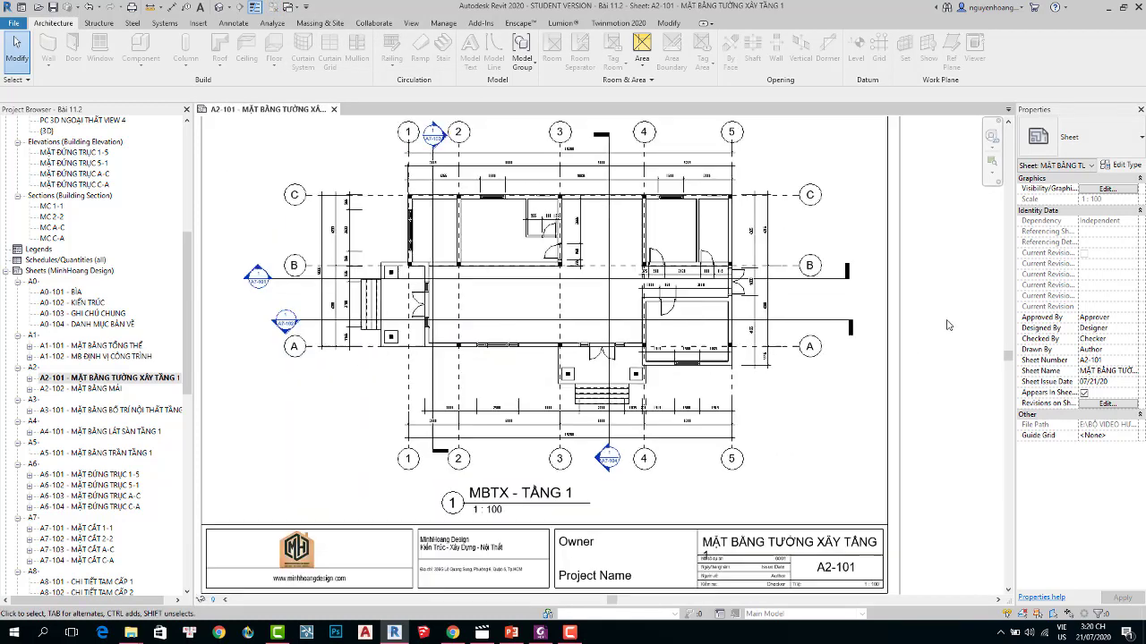
pyautogui.moveTo(942, 378); pyautogui.dragTo(948, 409, button='middle')
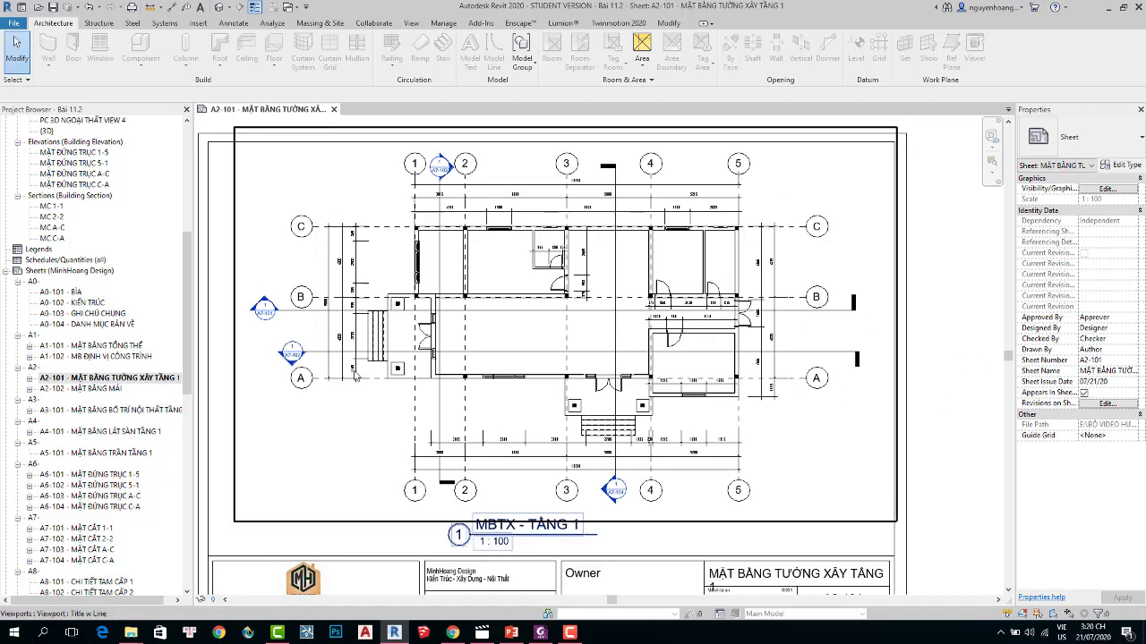
# Activate the plan viewport and extend section MC 2-2 further to the left.
pyautogui.doubleClick(420, 366)
pyautogui.click(301, 355)
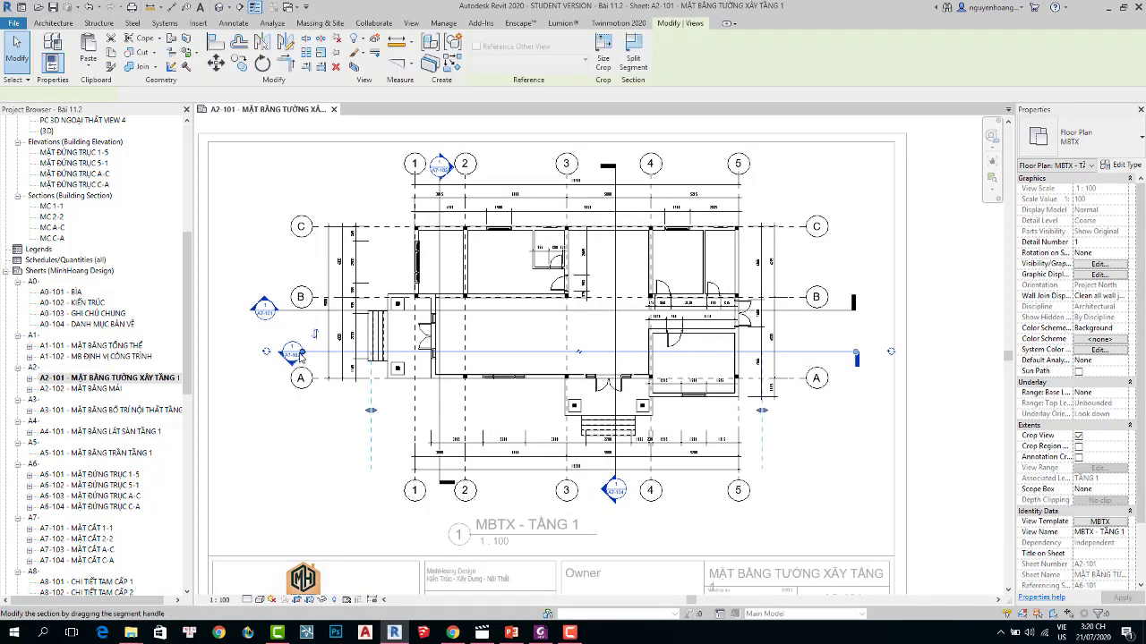
pyautogui.moveTo(300, 355); pyautogui.dragTo(273, 355)
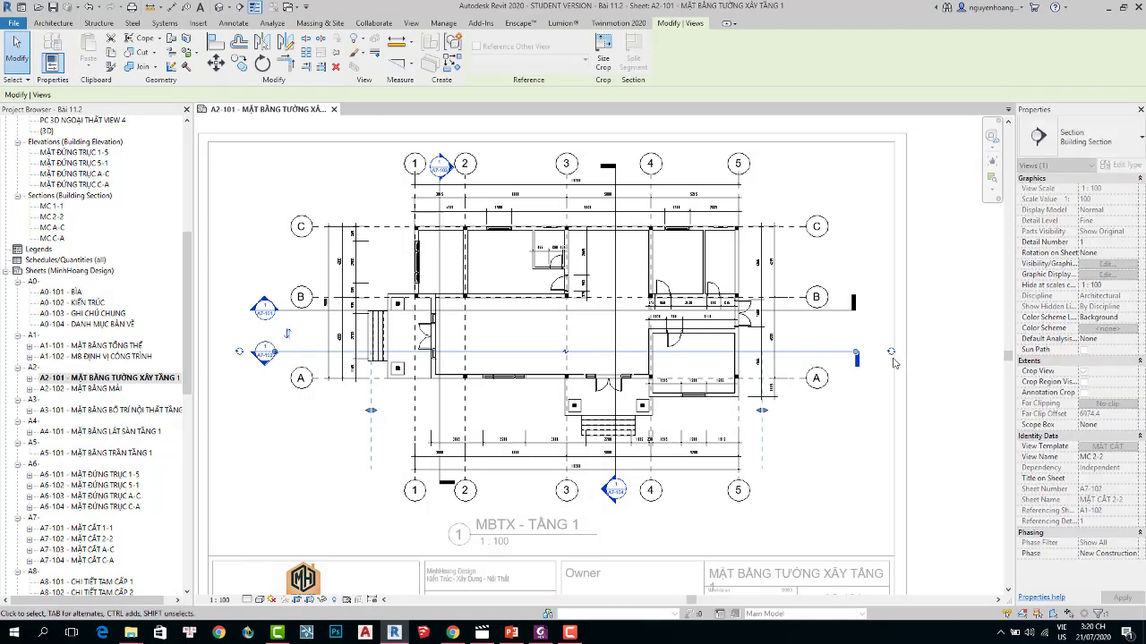
pyautogui.click(843, 474)
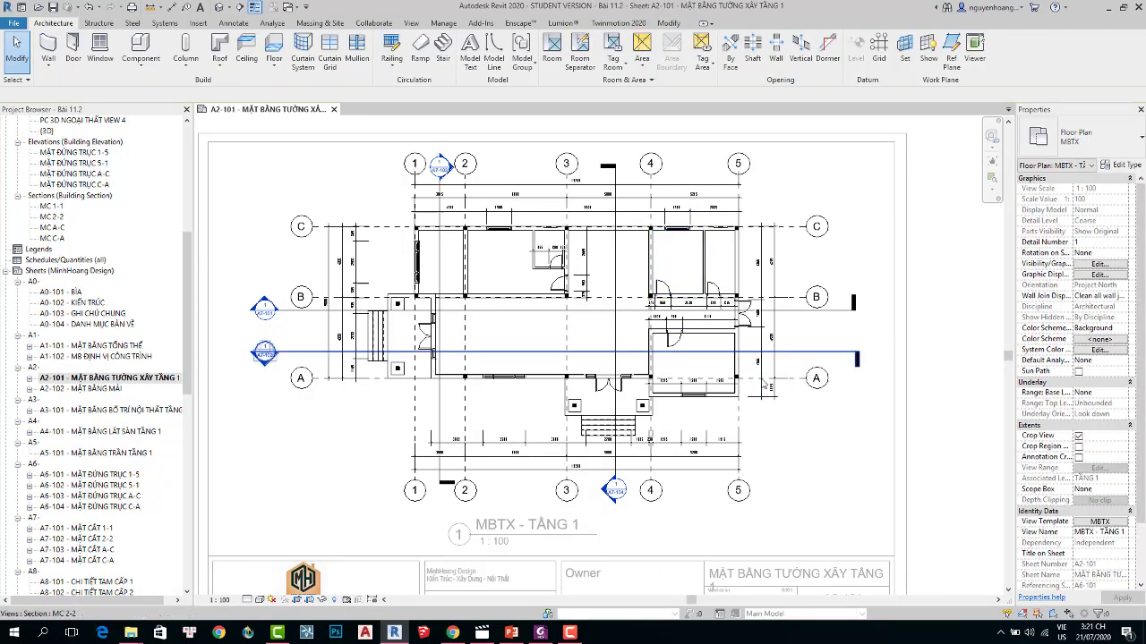
# Inspect the grid C wall, section MC A-C, the floor and the grid 1 wall.
pyautogui.scroll(1, 445, 184)
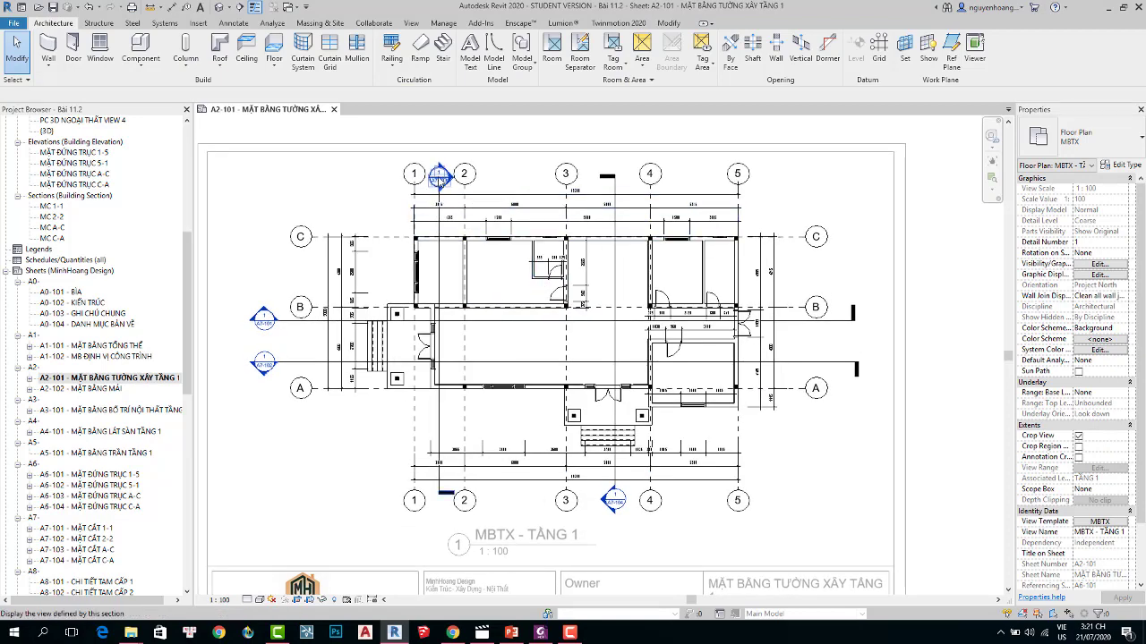
pyautogui.click(437, 238)
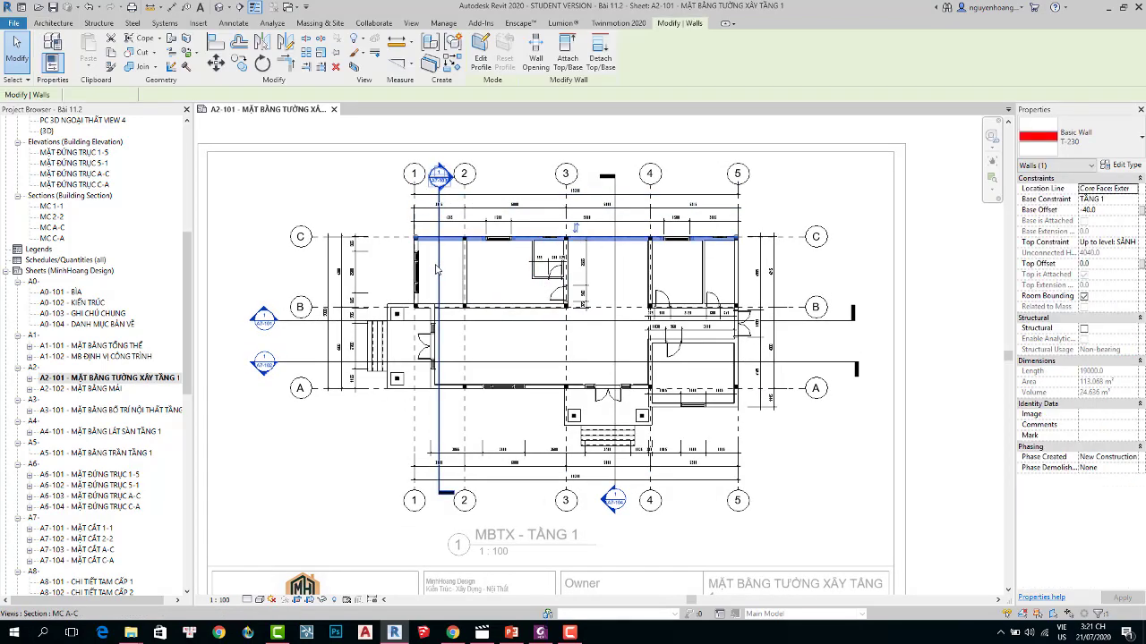
pyautogui.click(437, 268)
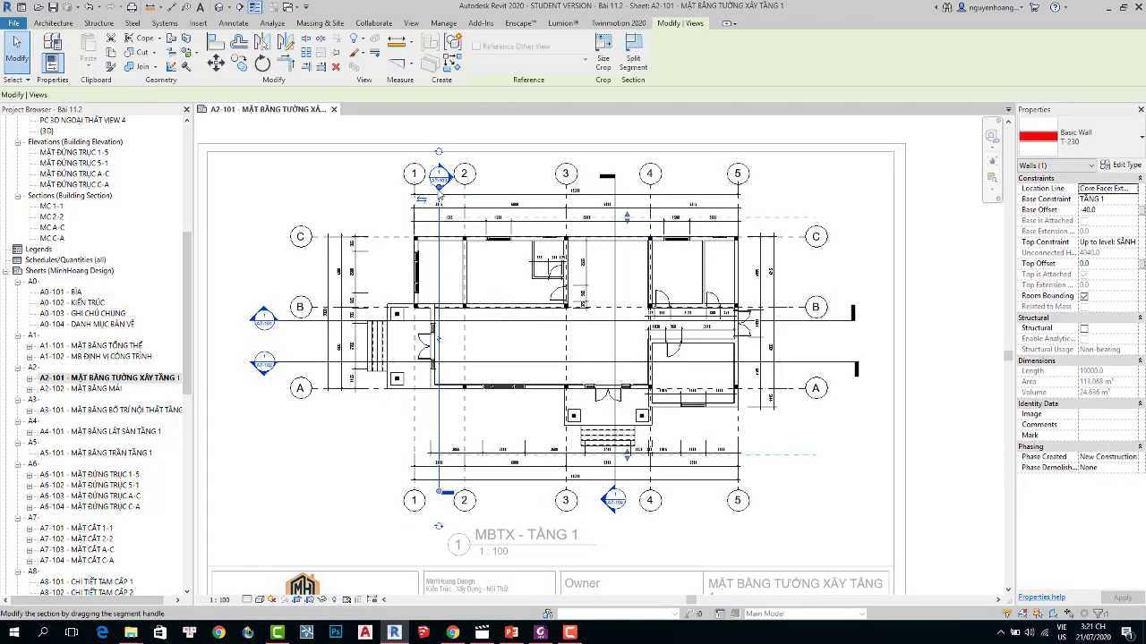
pyautogui.click(349, 199)
pyautogui.scroll(-1, 554, 252)
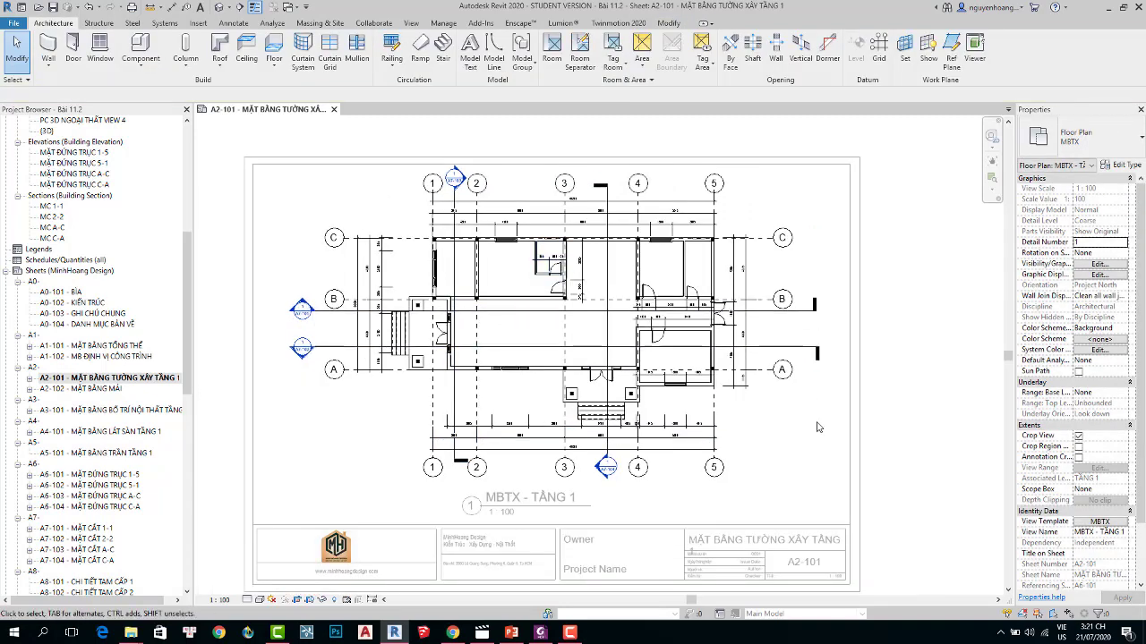
pyautogui.rightClick(683, 264)
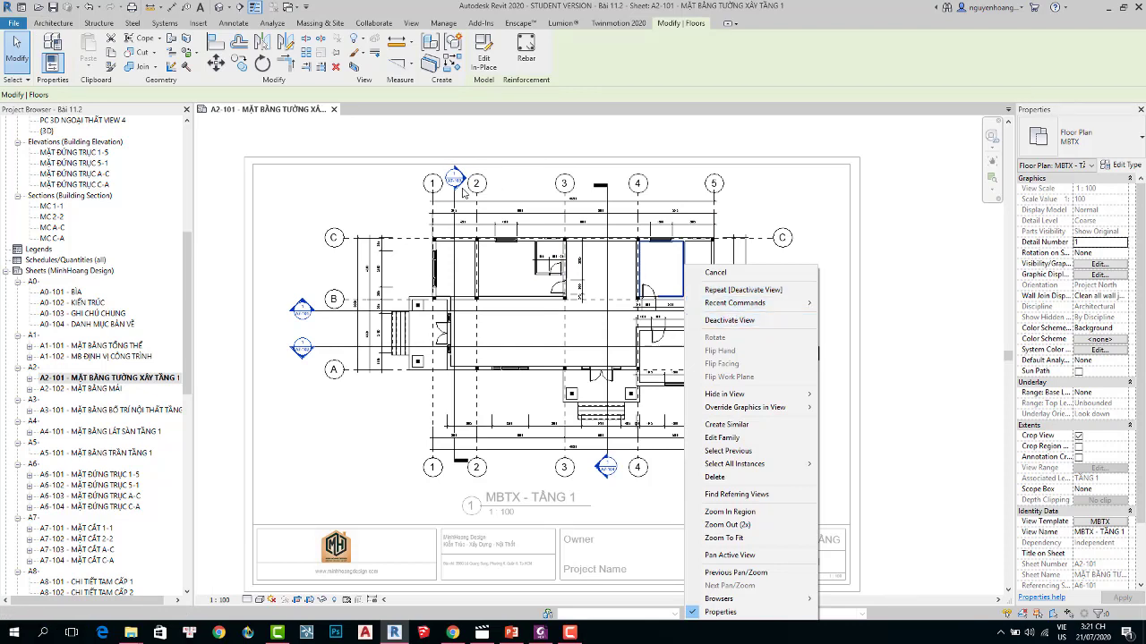
pyautogui.click(458, 192)
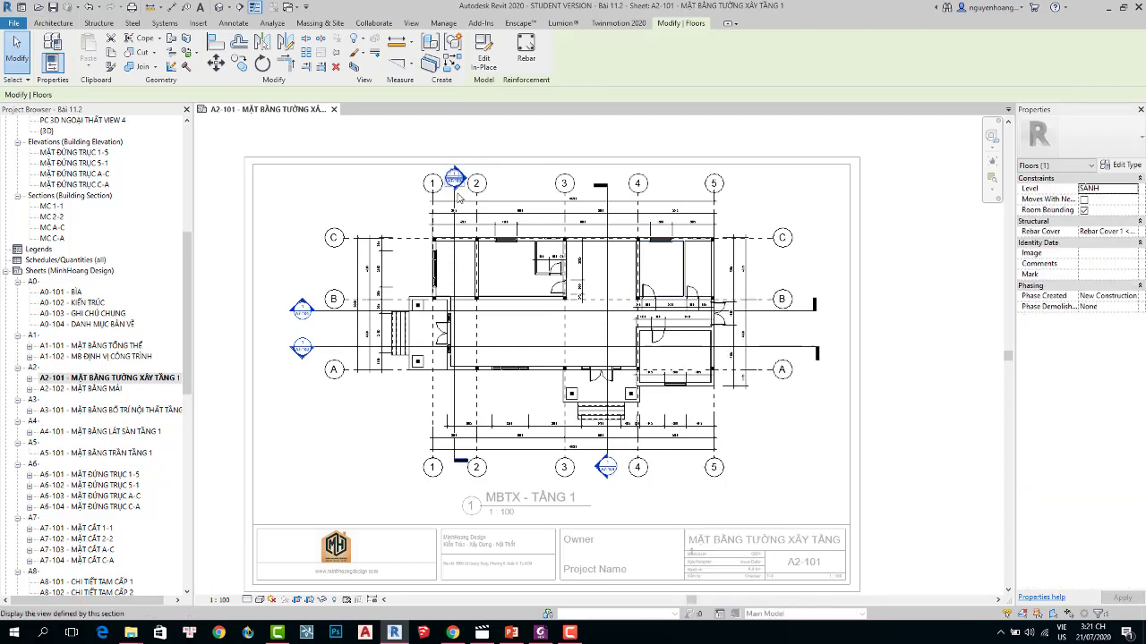
pyautogui.click(453, 257)
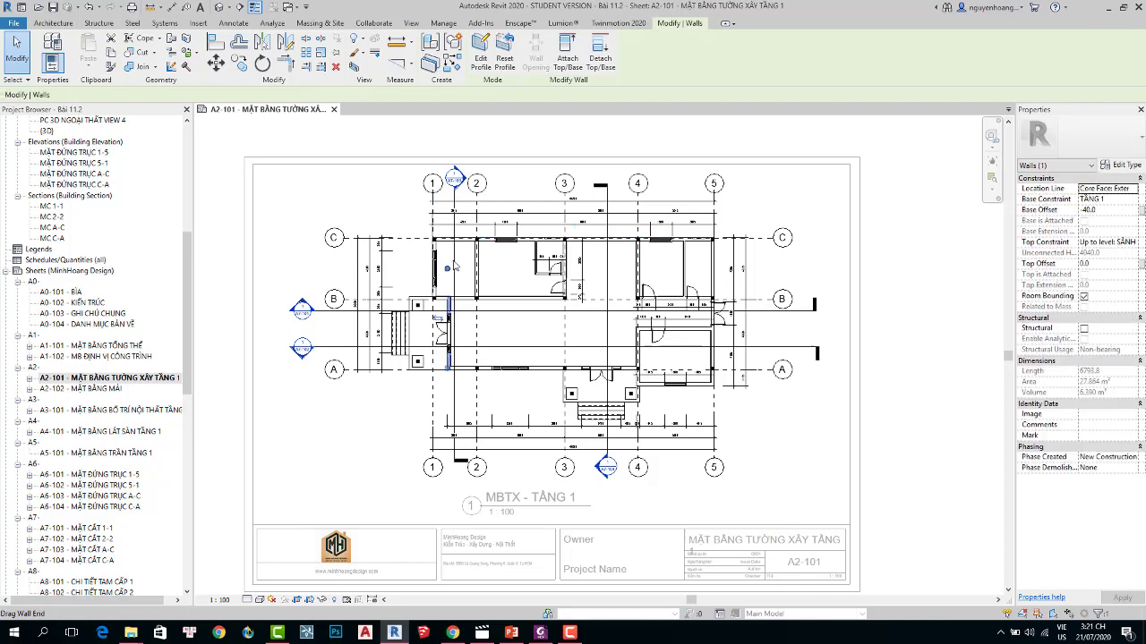
pyautogui.press('Escape')
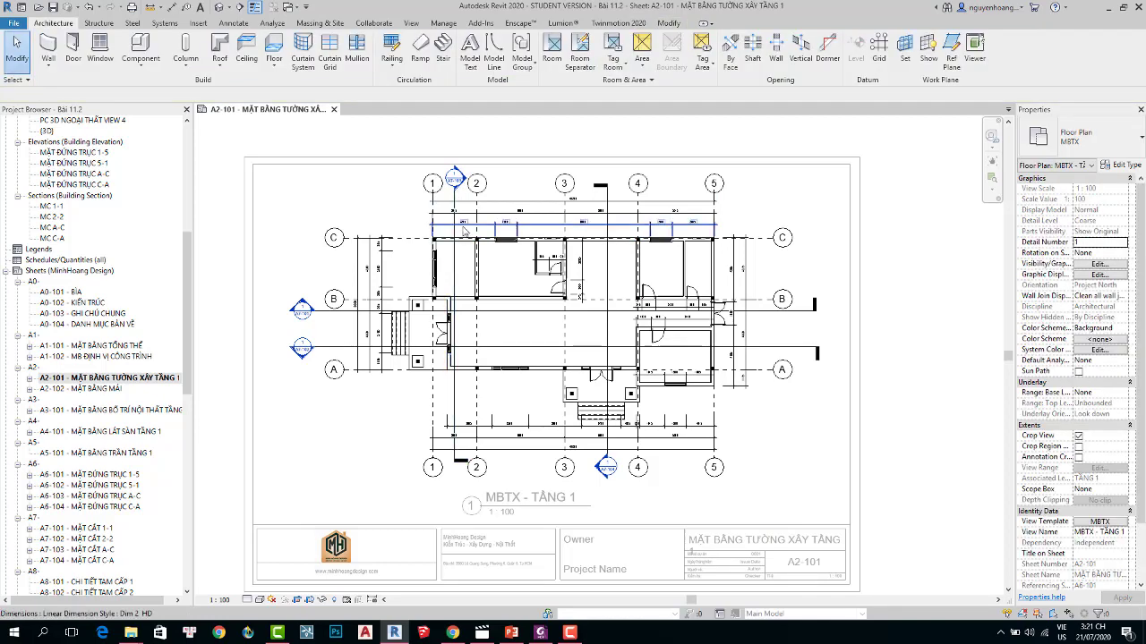
# Drag section MC C-A's lower end further down after checking the other section lines.
pyautogui.scroll(2, 463, 231)
pyautogui.click(448, 161)
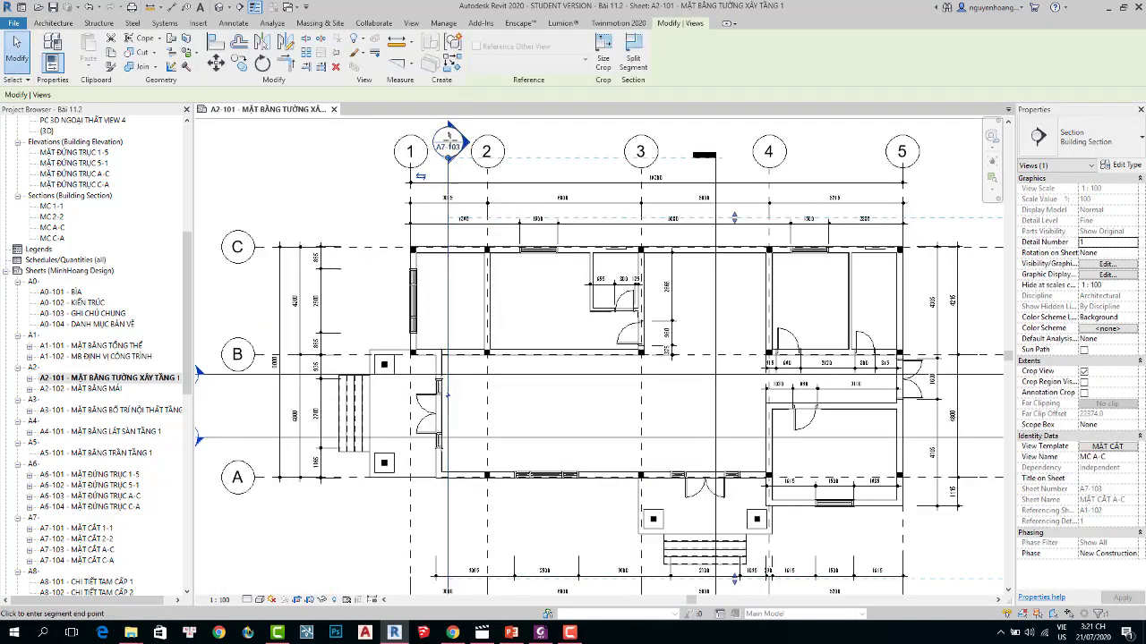
pyautogui.press('Escape')
pyautogui.scroll(-2, 526, 232)
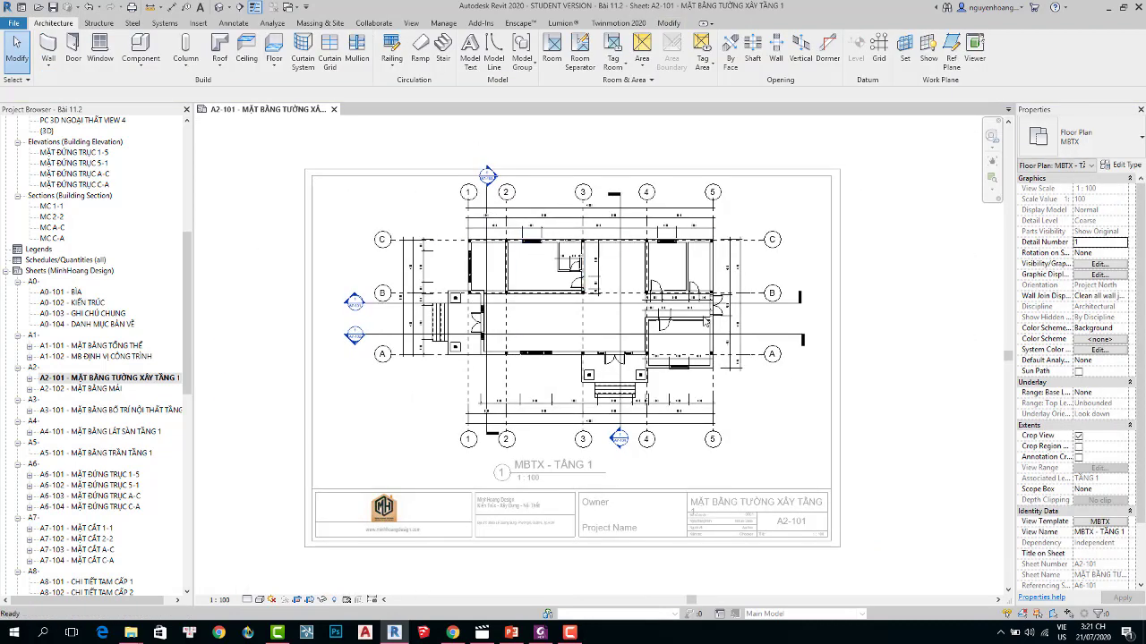
pyautogui.click(490, 387)
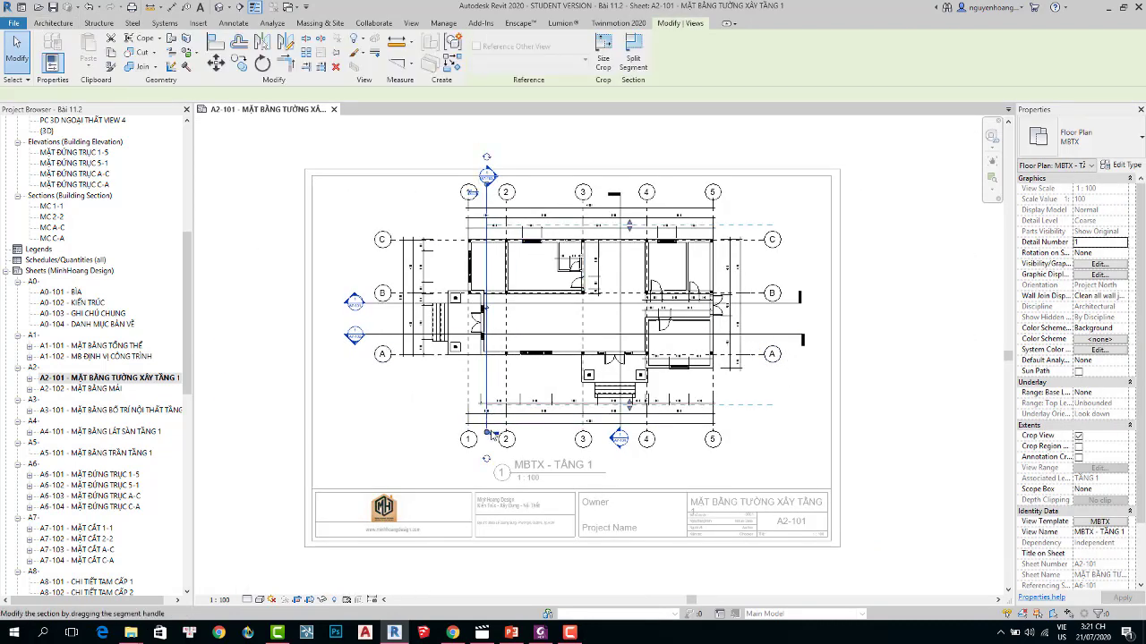
pyautogui.press('Escape')
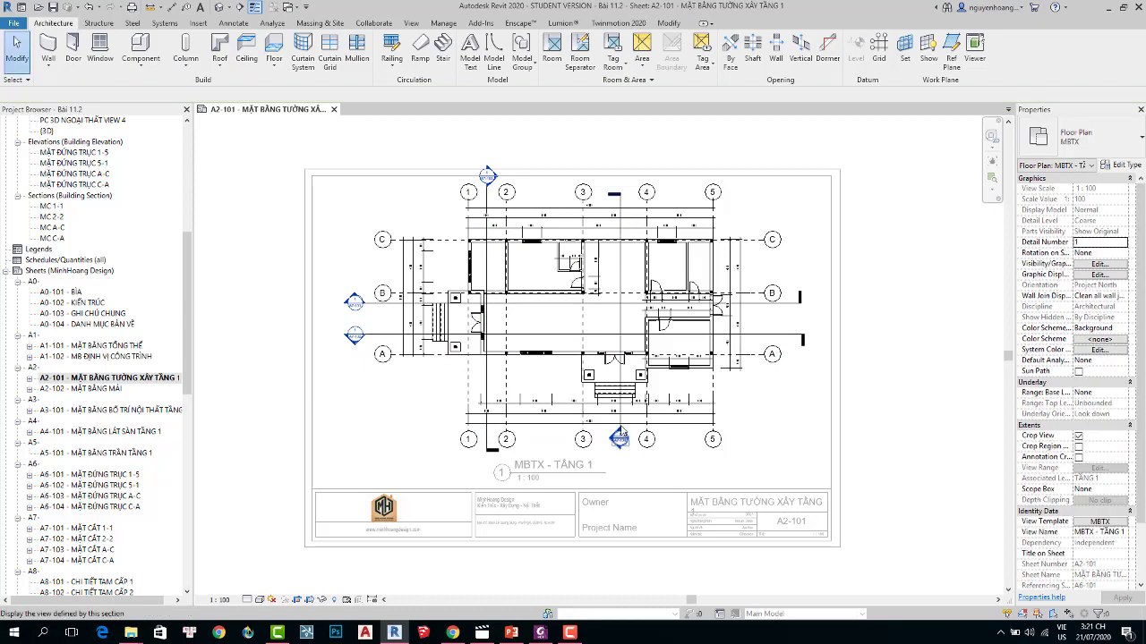
pyautogui.click(621, 383)
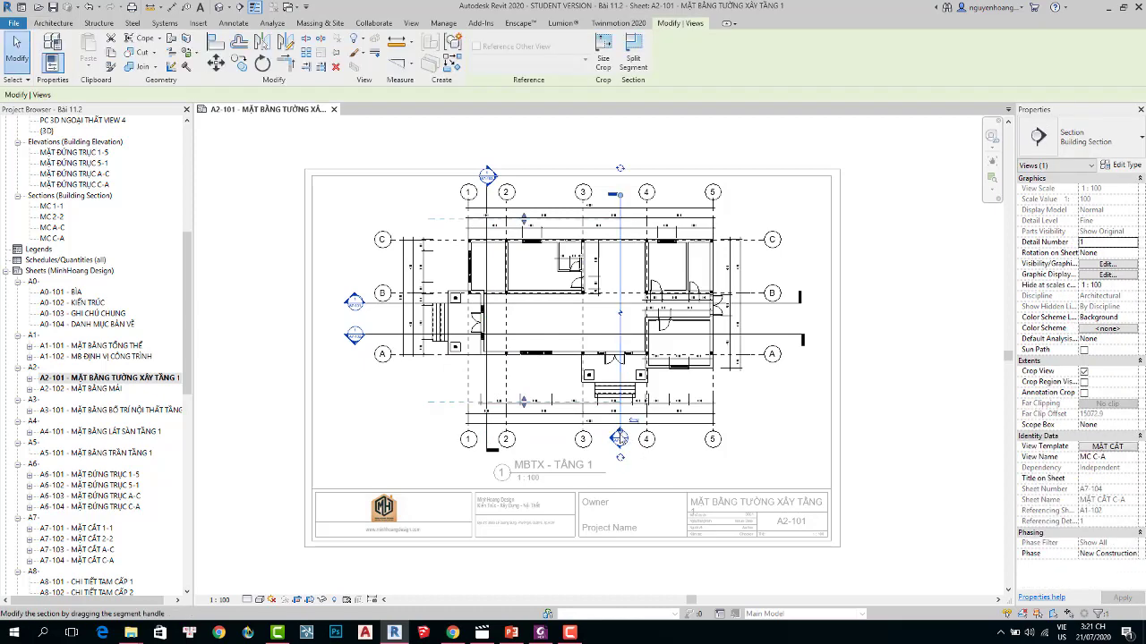
pyautogui.moveTo(619, 438); pyautogui.dragTo(619, 447)
pyautogui.press('Escape')
pyautogui.press('Escape')
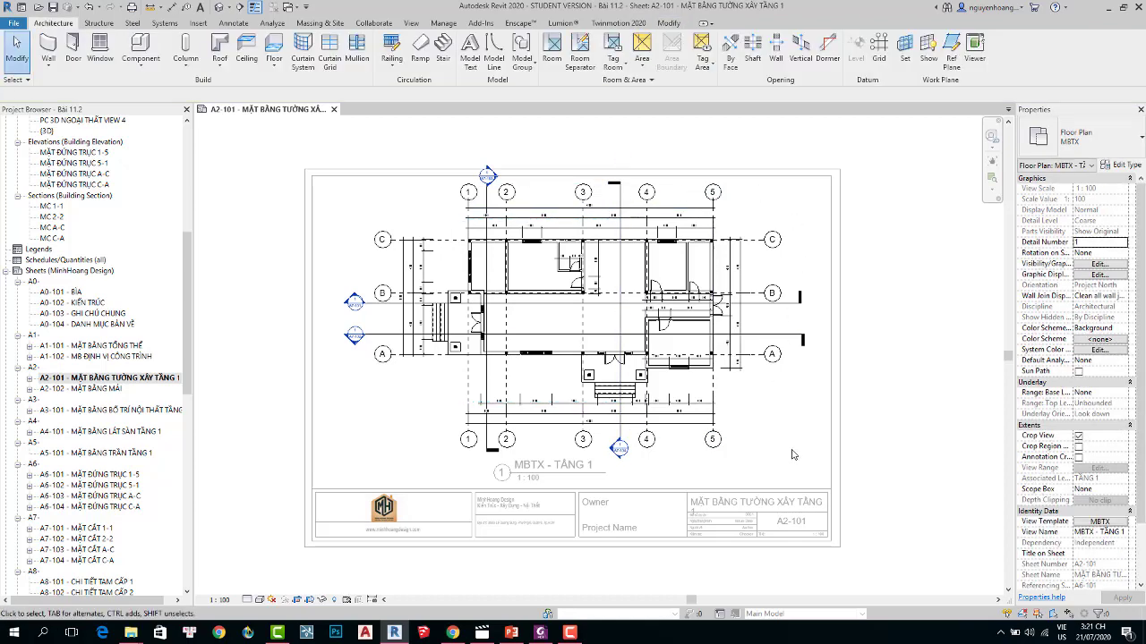
# Zoom and pan in on the rooms between grids A, B and C.
pyautogui.moveTo(694, 446); pyautogui.dragTo(725, 456, button='middle')
pyautogui.scroll(3, 593, 274)
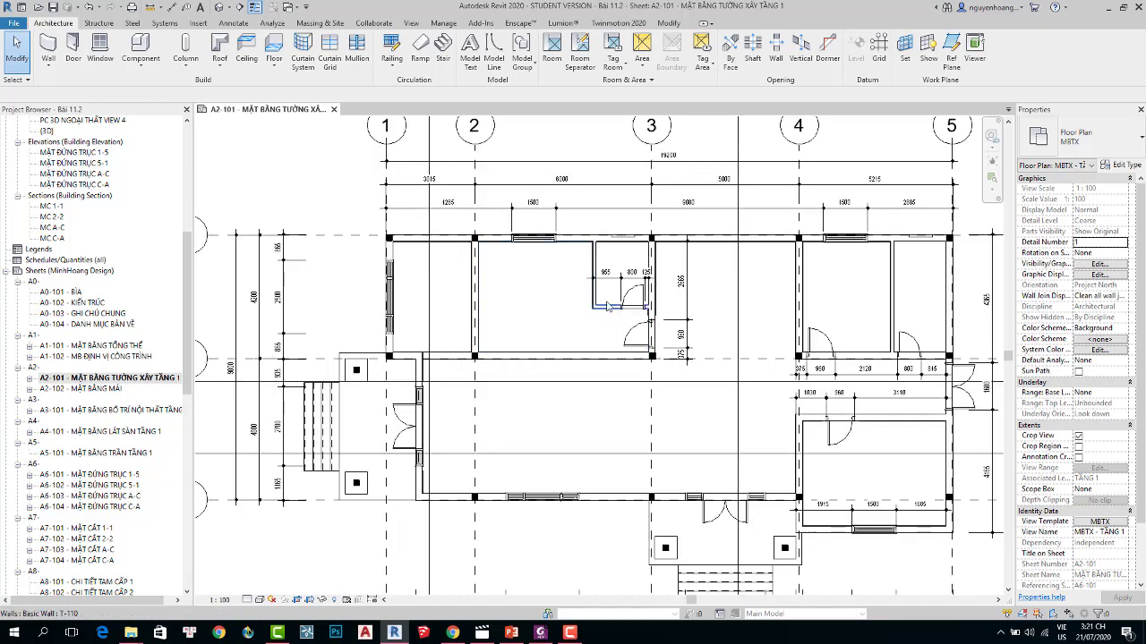
pyautogui.scroll(-1, 589, 309)
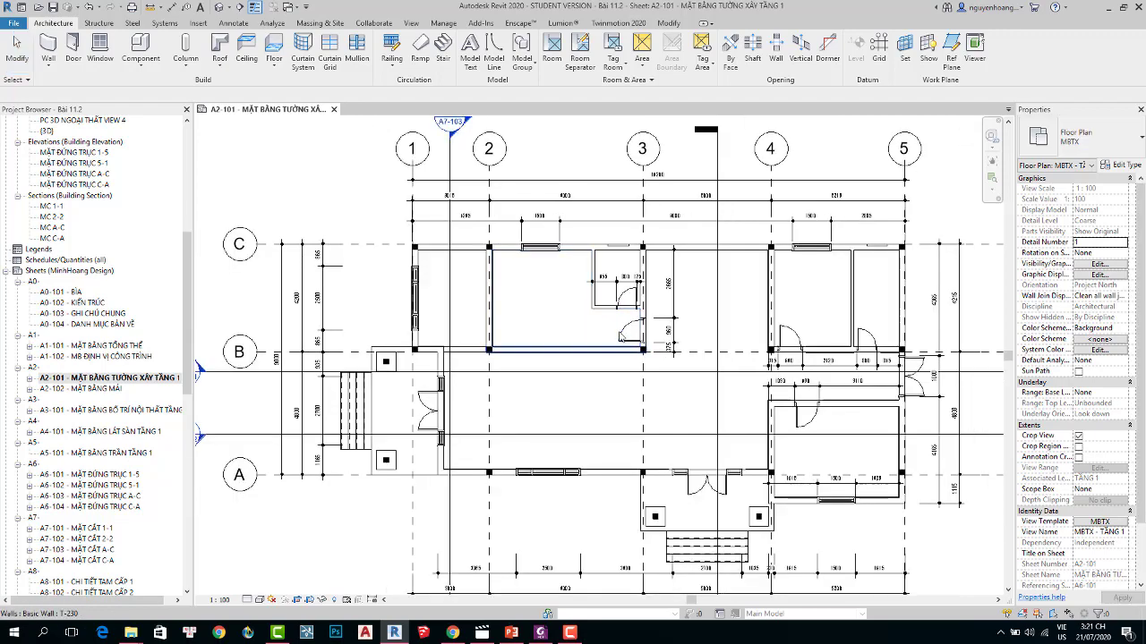
pyautogui.moveTo(597, 345); pyautogui.dragTo(539, 351, button='middle')
pyautogui.scroll(1, 639, 334)
pyautogui.moveTo(639, 334); pyautogui.dragTo(690, 352, button='middle')
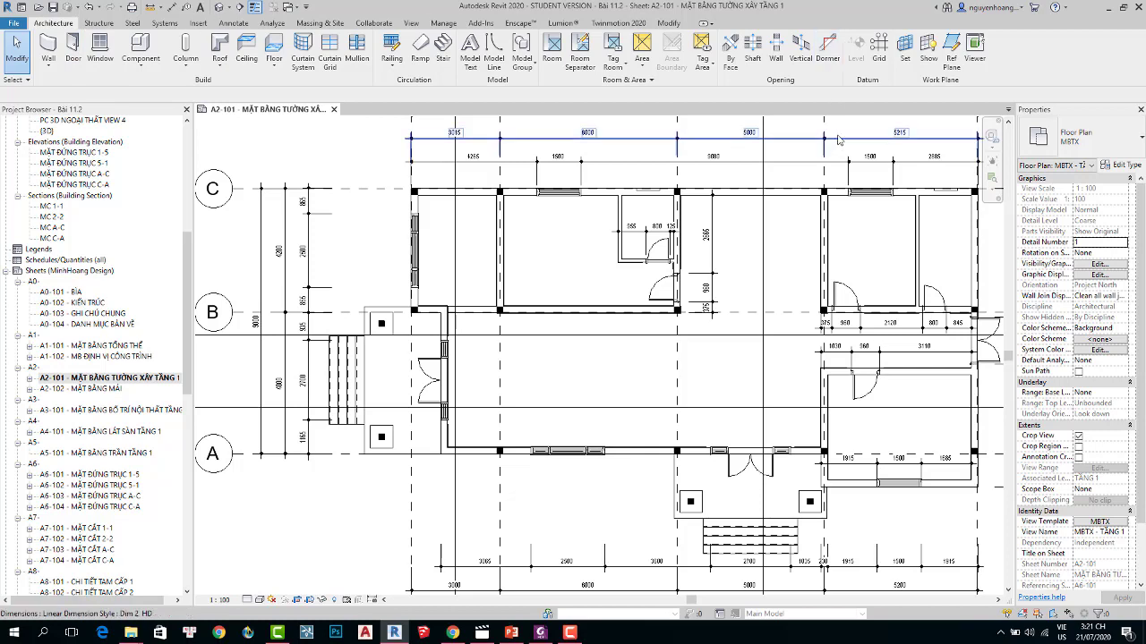
# Place the last room in the middle bay near grid C, completing rooms 1–6.
pyautogui.click(553, 49)
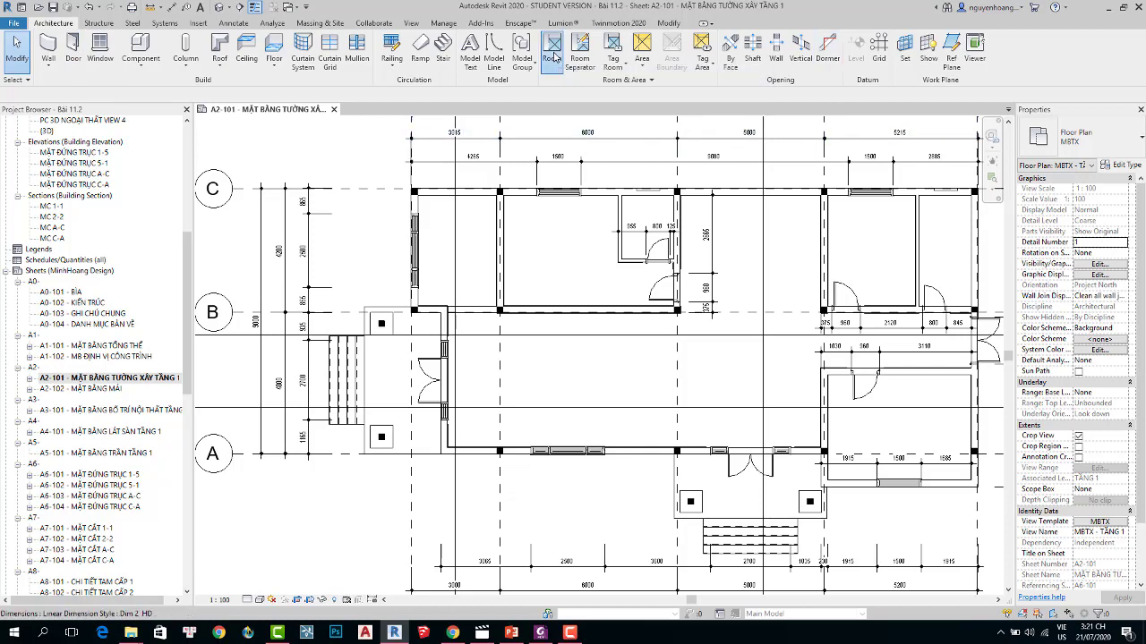
pyautogui.click(567, 257)
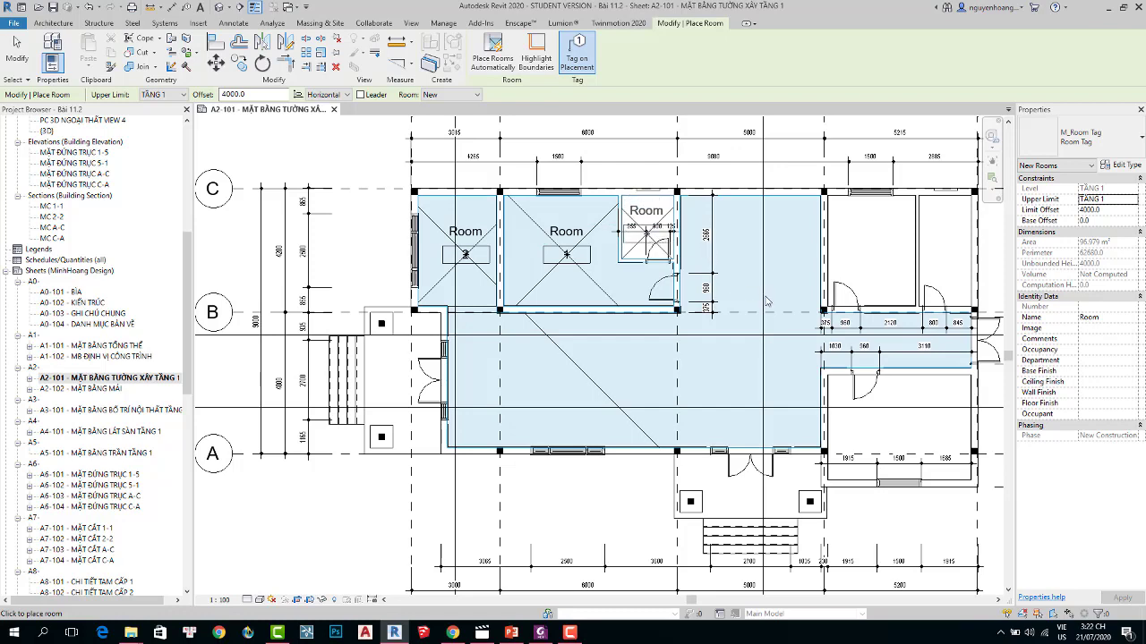
pyautogui.moveTo(742, 287); pyautogui.dragTo(544, 307, button='middle')
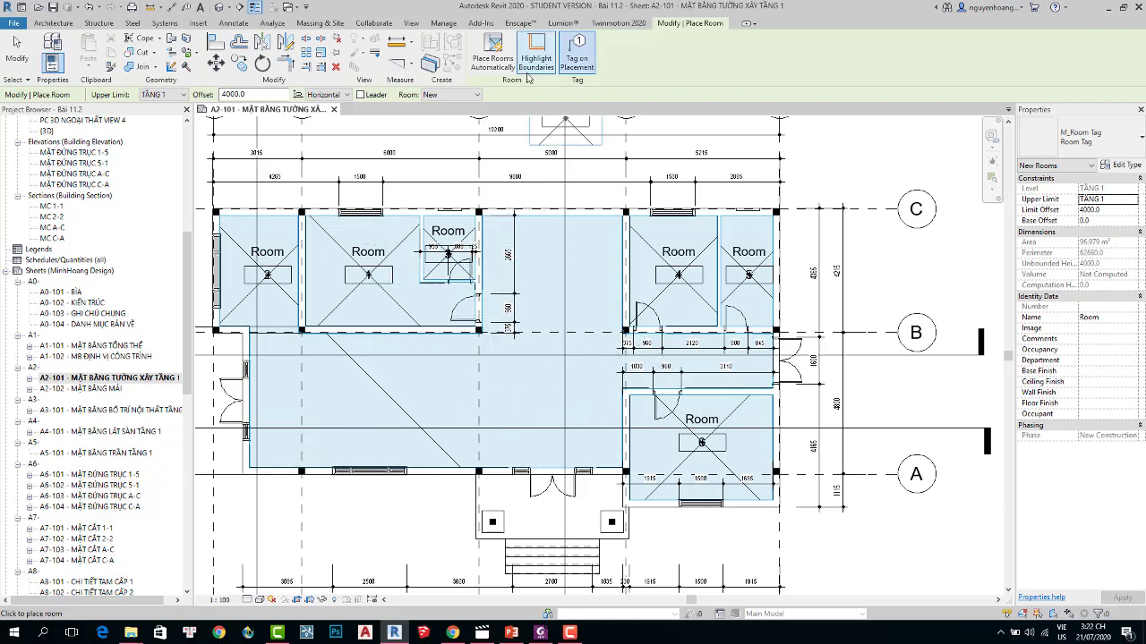
pyautogui.press('Escape')
pyautogui.press('Escape')
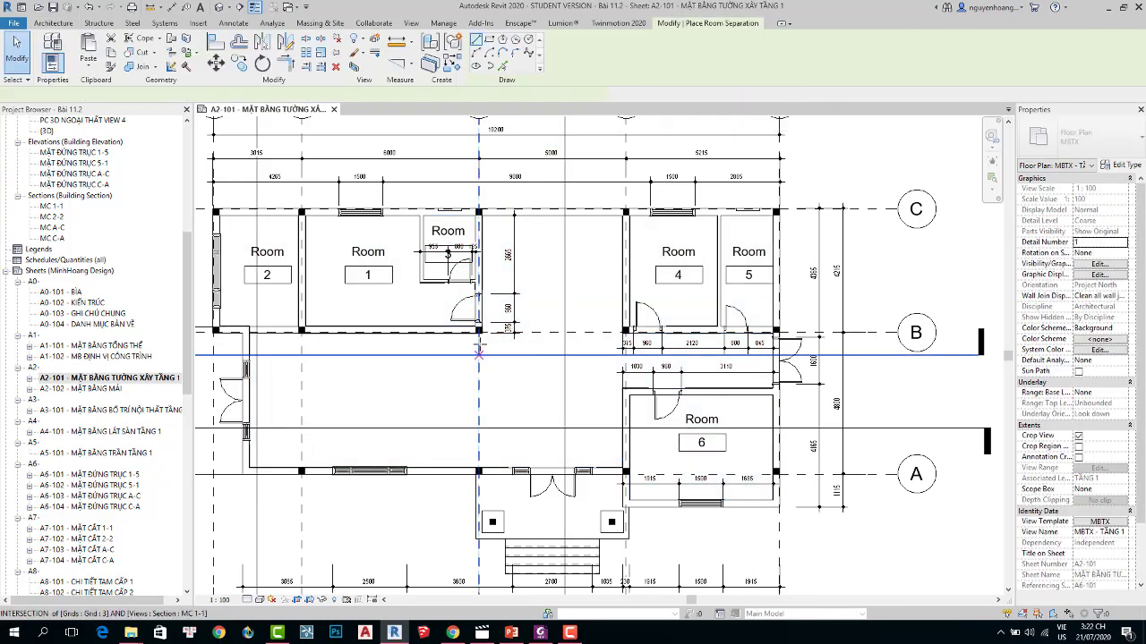
# Draw a vertical room separation line from the central column down to the front wall.
pyautogui.scroll(4, 487, 358)
pyautogui.scroll(3, 487, 358)
pyautogui.scroll(3, 490, 280)
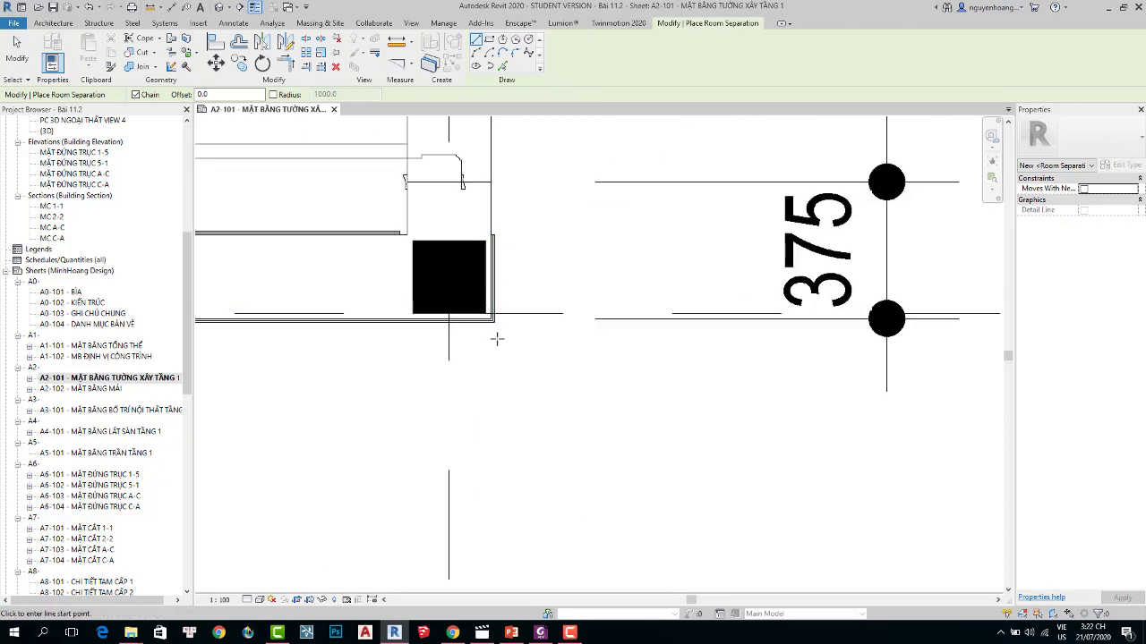
pyautogui.scroll(2, 491, 331)
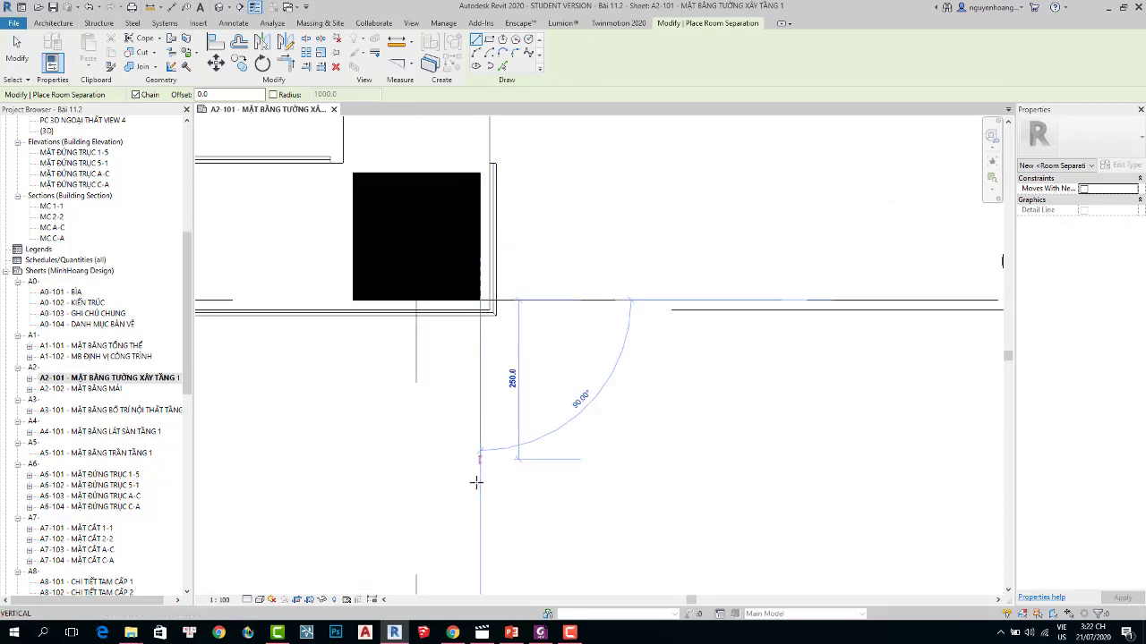
pyautogui.moveTo(475, 480); pyautogui.dragTo(475, 325, button='middle')
pyautogui.scroll(-3, 475, 325)
pyautogui.scroll(-2, 498, 358)
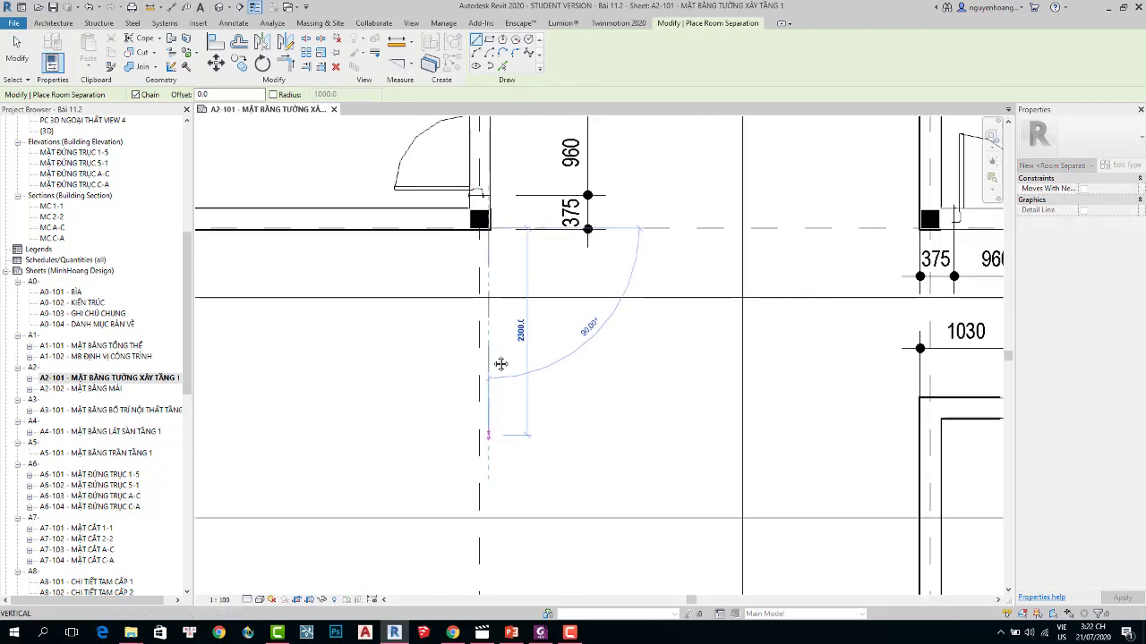
pyautogui.moveTo(498, 179); pyautogui.dragTo(500, 298, button='middle')
pyautogui.scroll(-1, 501, 297)
pyautogui.scroll(3, 499, 393)
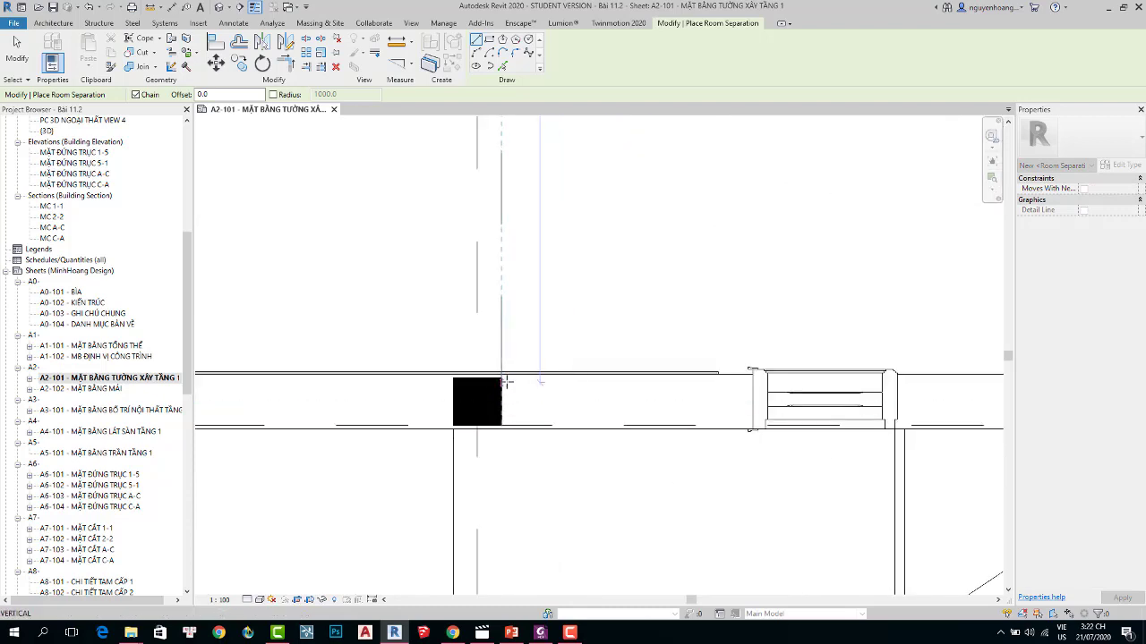
pyautogui.scroll(-2, 503, 426)
pyautogui.scroll(-2, 524, 429)
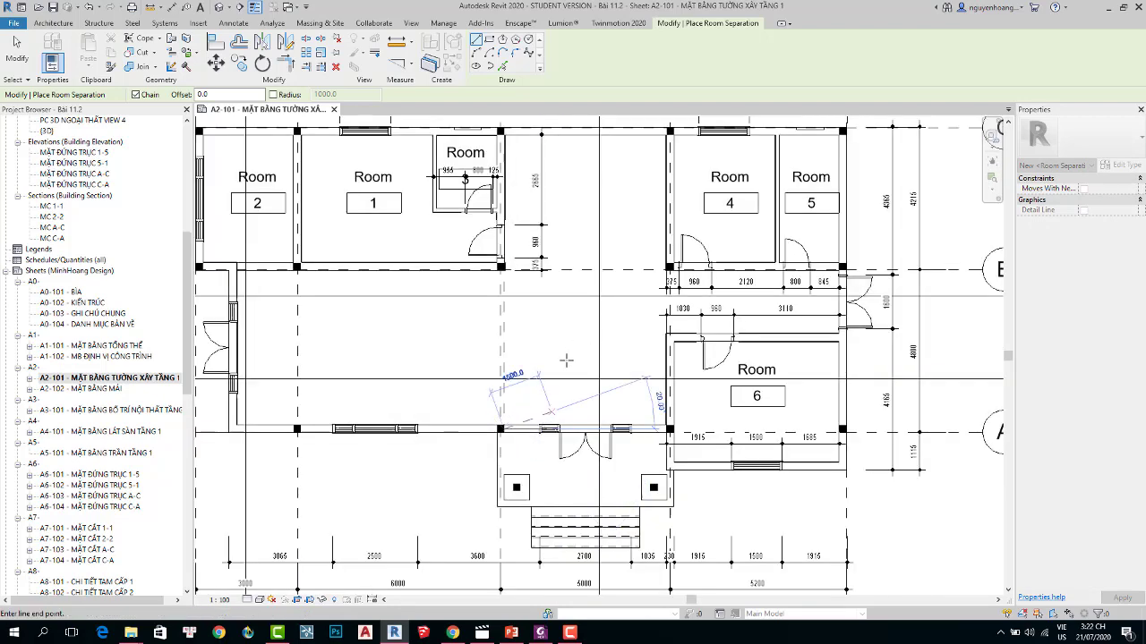
pyautogui.press('Escape')
pyautogui.press('Escape')
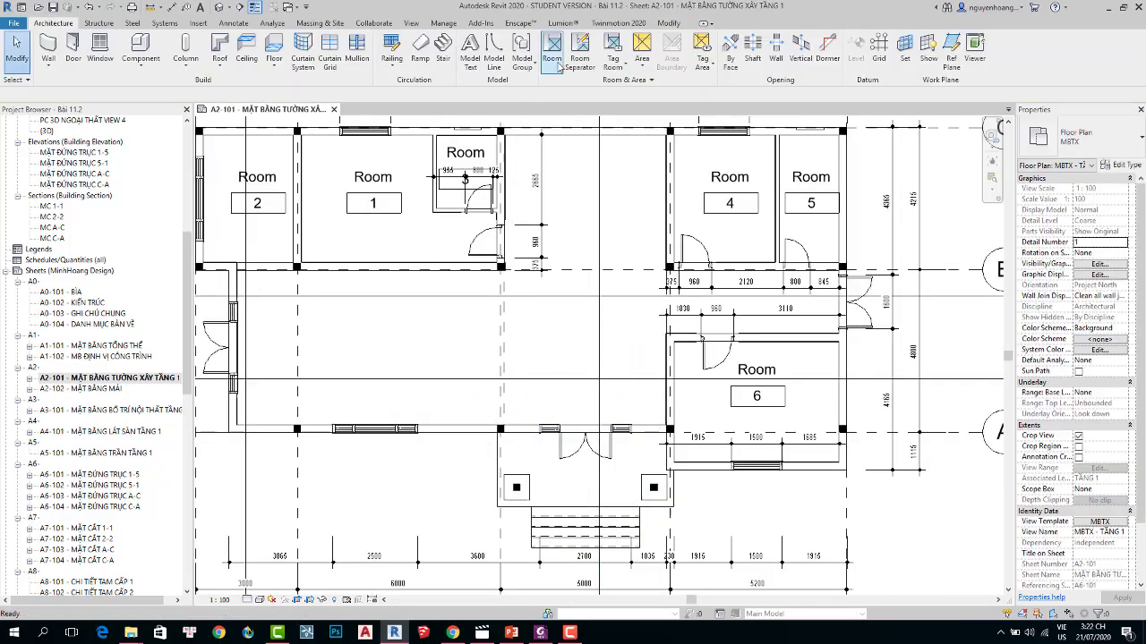
pyautogui.click(559, 57)
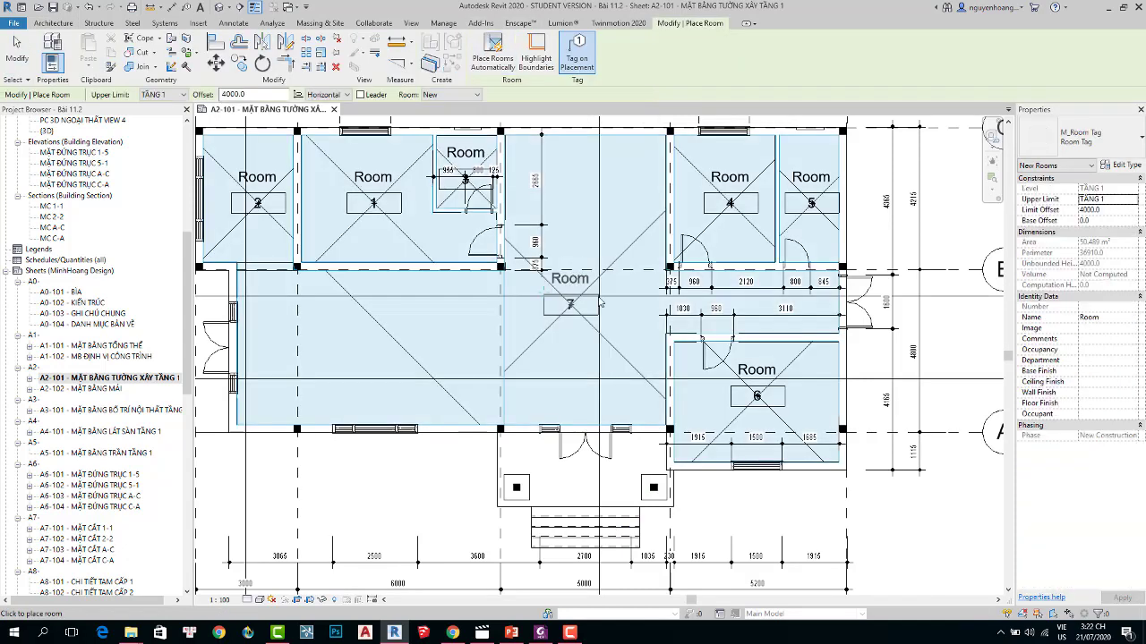
# Place room 7 in the central hall and check its tag.
pyautogui.click(571, 294)
pyautogui.press('Escape')
pyautogui.press('Escape')
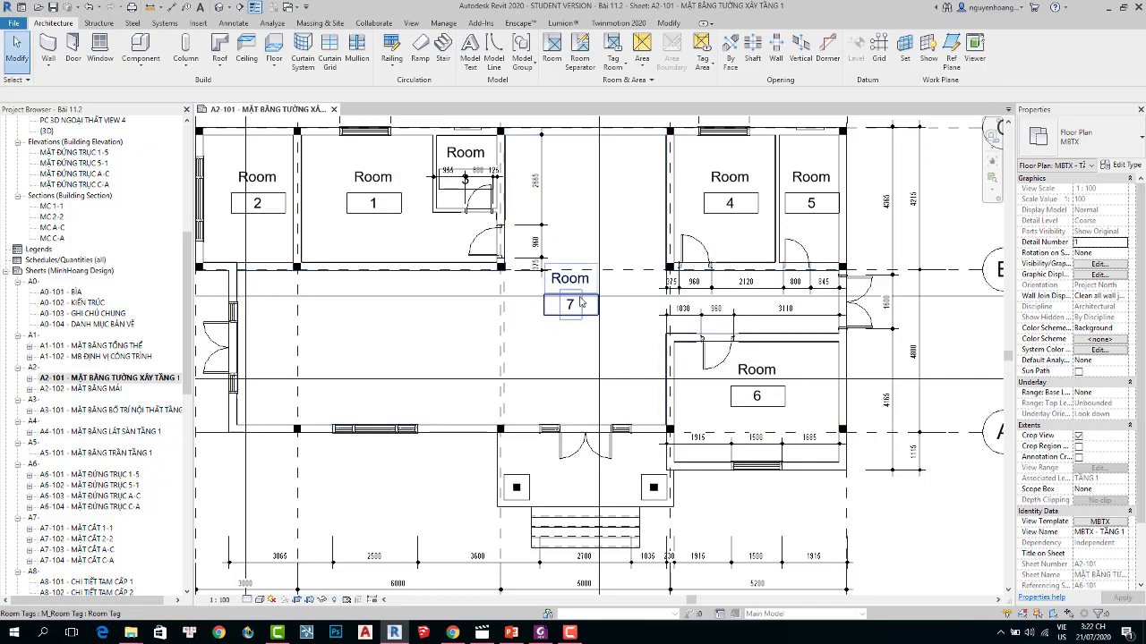
pyautogui.click(574, 268)
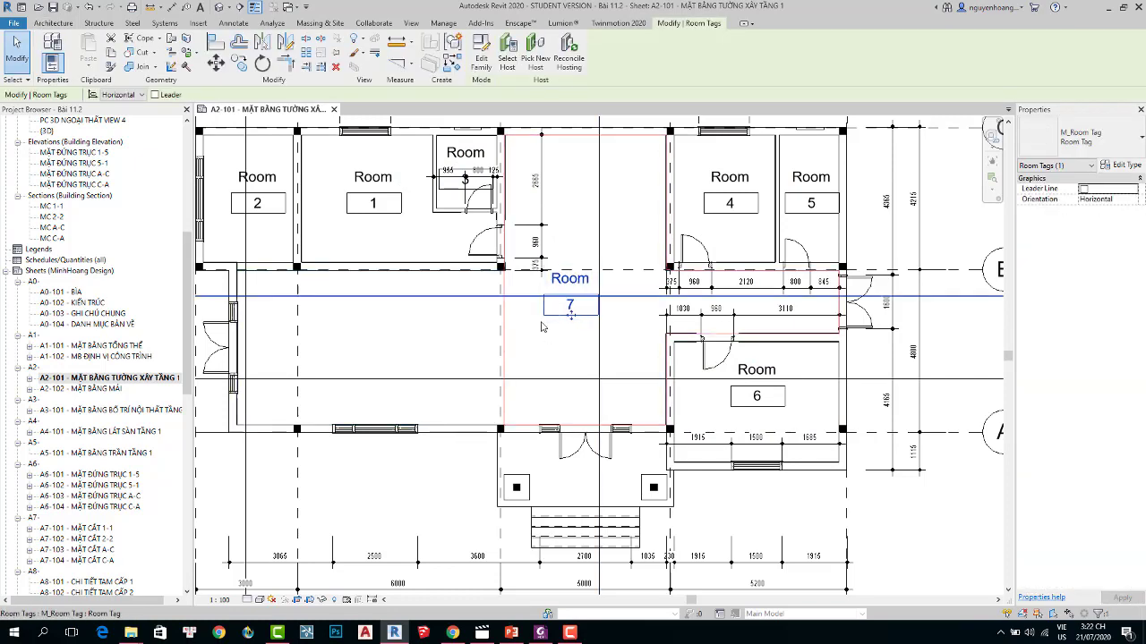
pyautogui.press('Escape')
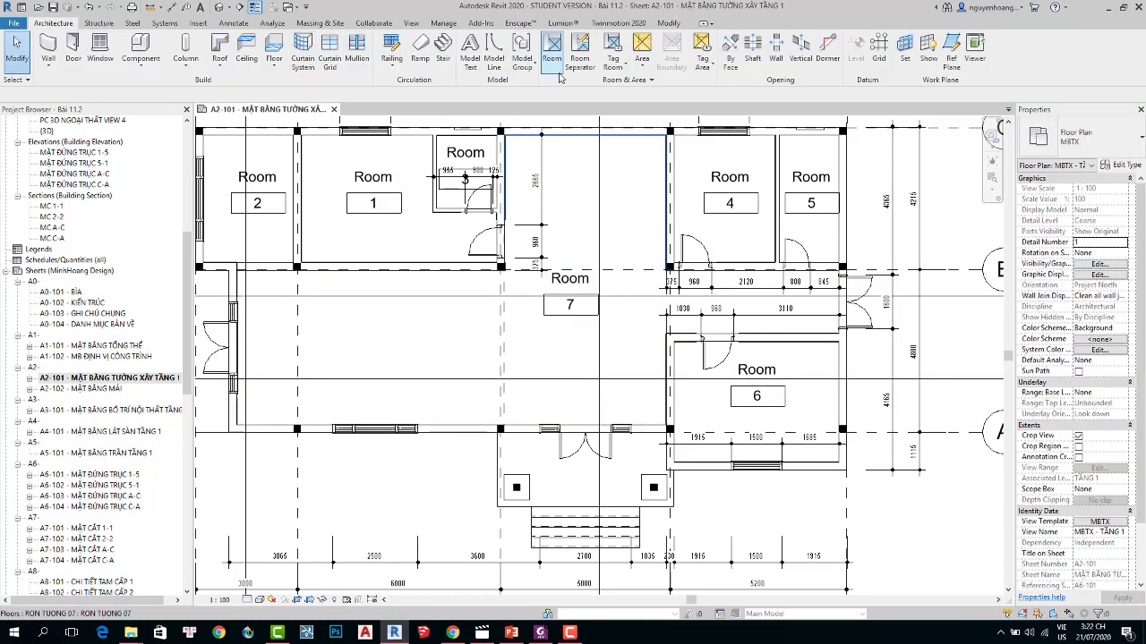
pyautogui.click(553, 61)
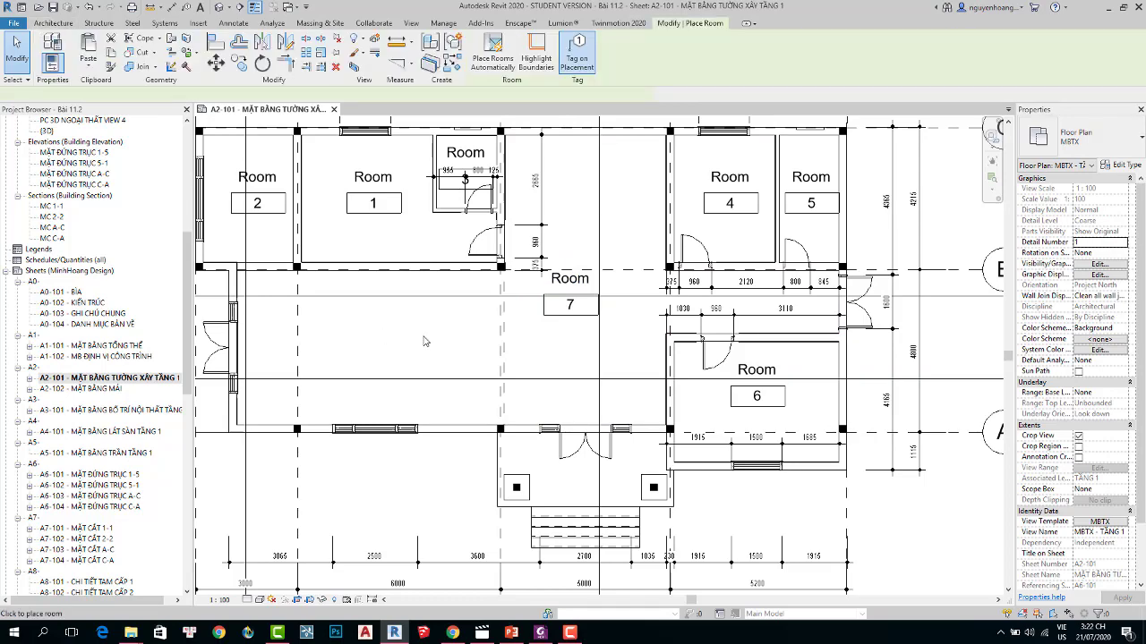
pyautogui.moveTo(398, 340); pyautogui.dragTo(534, 327, button='middle')
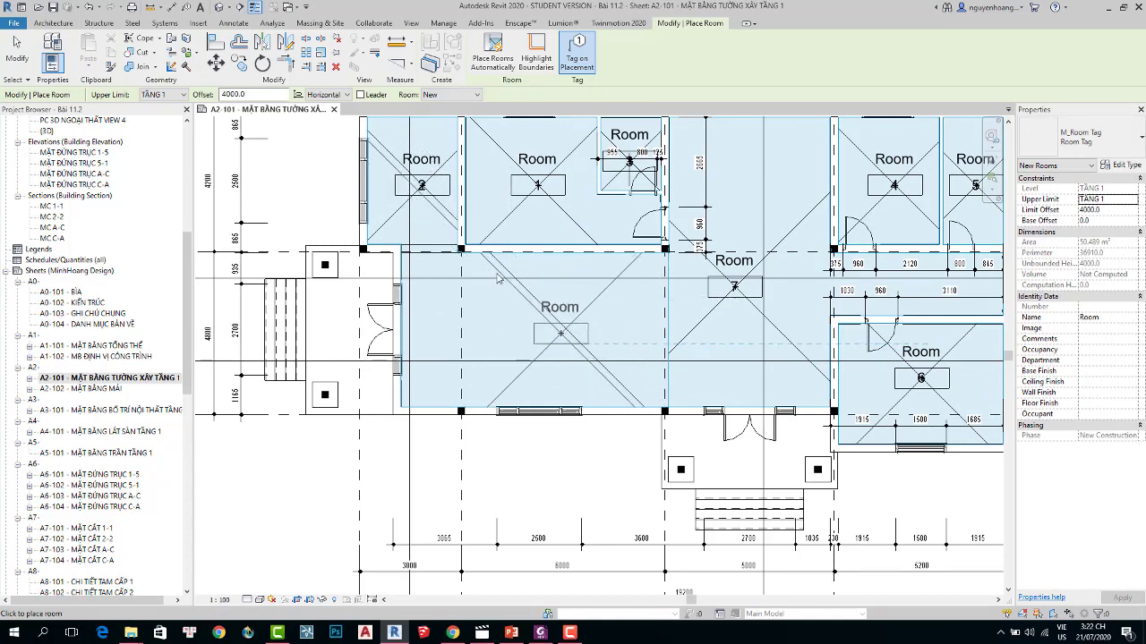
pyautogui.press('Escape')
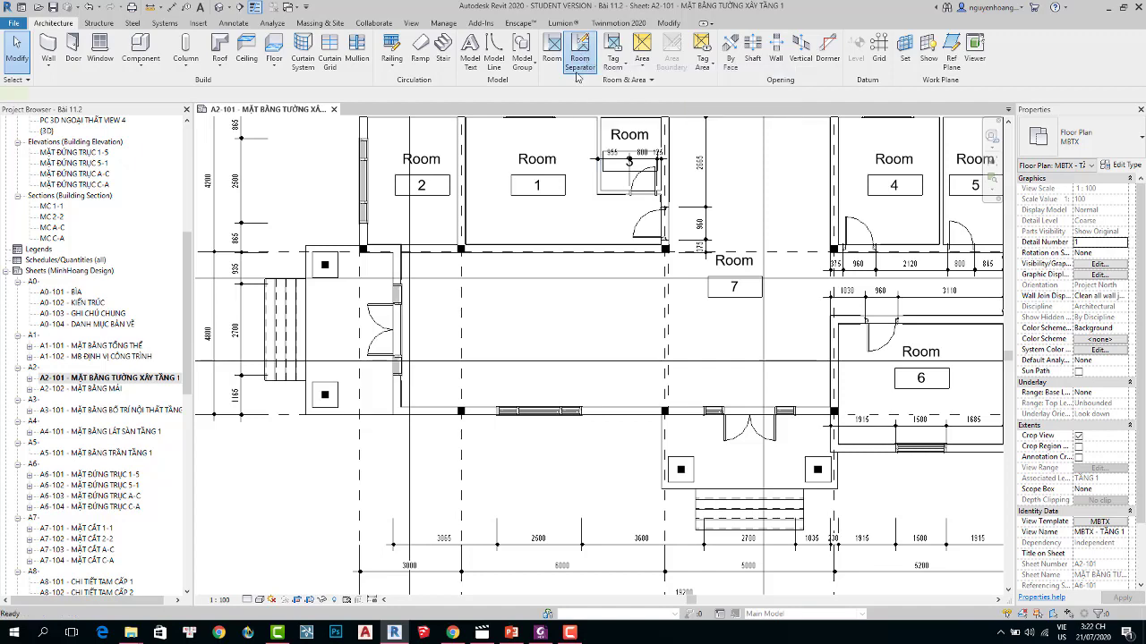
# Draw a room separation line between two columns along grid B, dismissing the overlap warning.
pyautogui.click(579, 54)
pyautogui.scroll(2, 457, 247)
pyautogui.scroll(4, 453, 238)
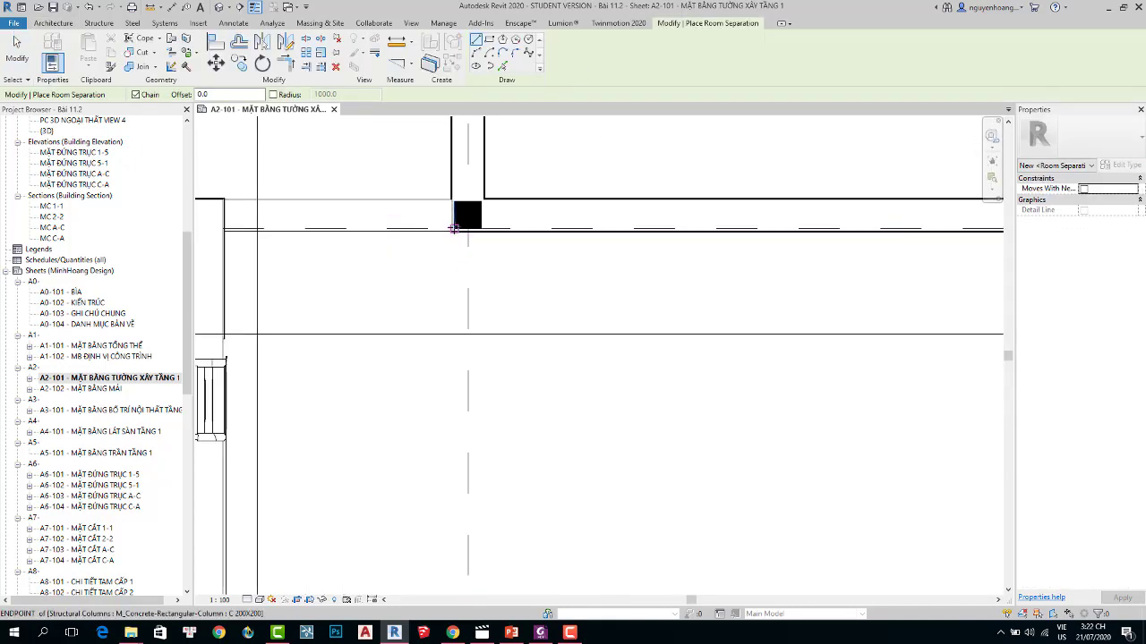
pyautogui.click(452, 229)
pyautogui.moveTo(367, 234); pyautogui.dragTo(606, 269, button='middle')
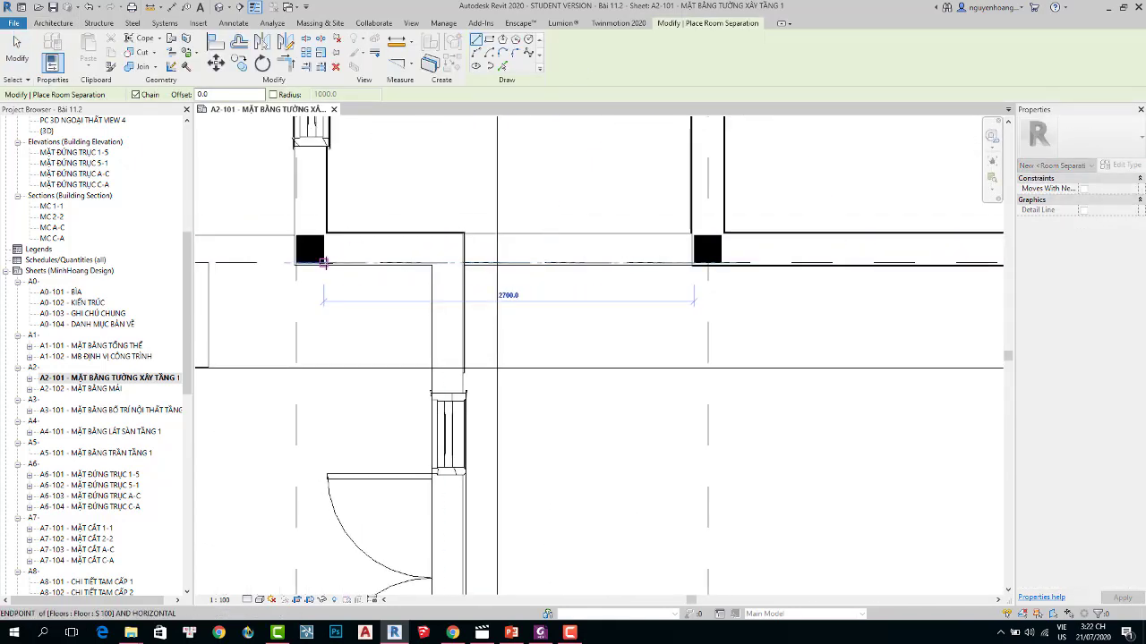
pyautogui.click(557, 239)
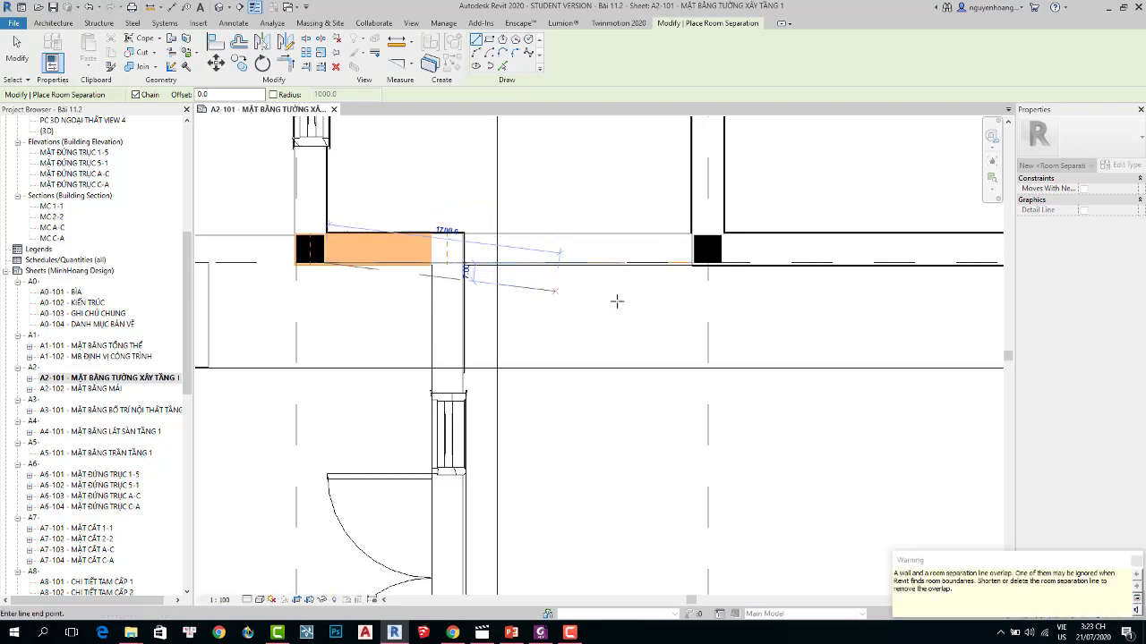
pyautogui.press('Escape')
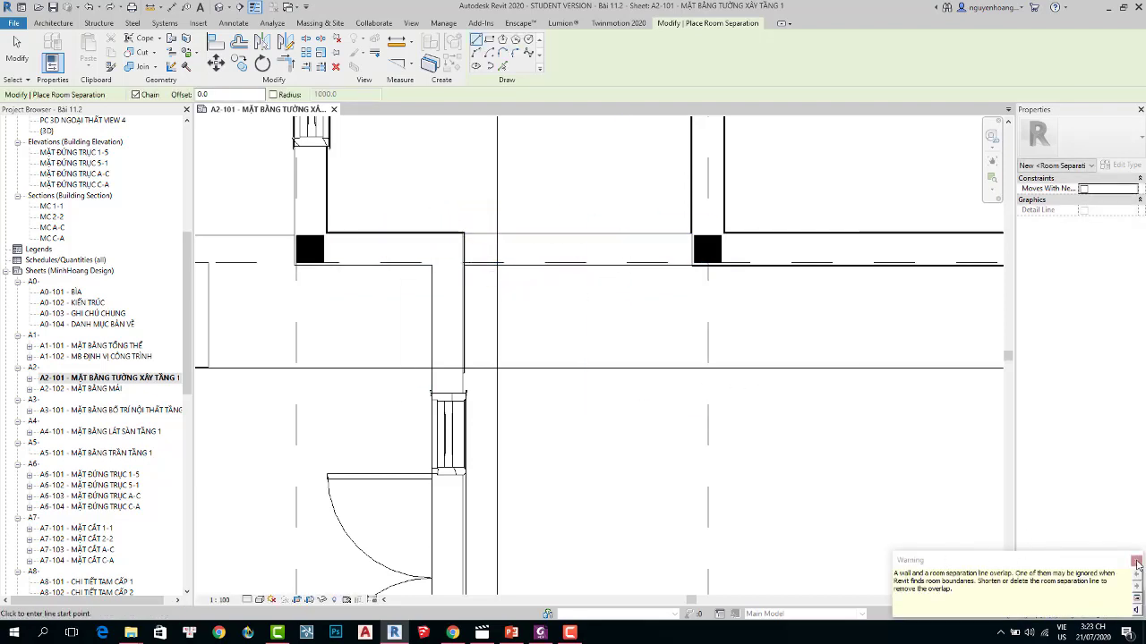
pyautogui.click(1137, 562)
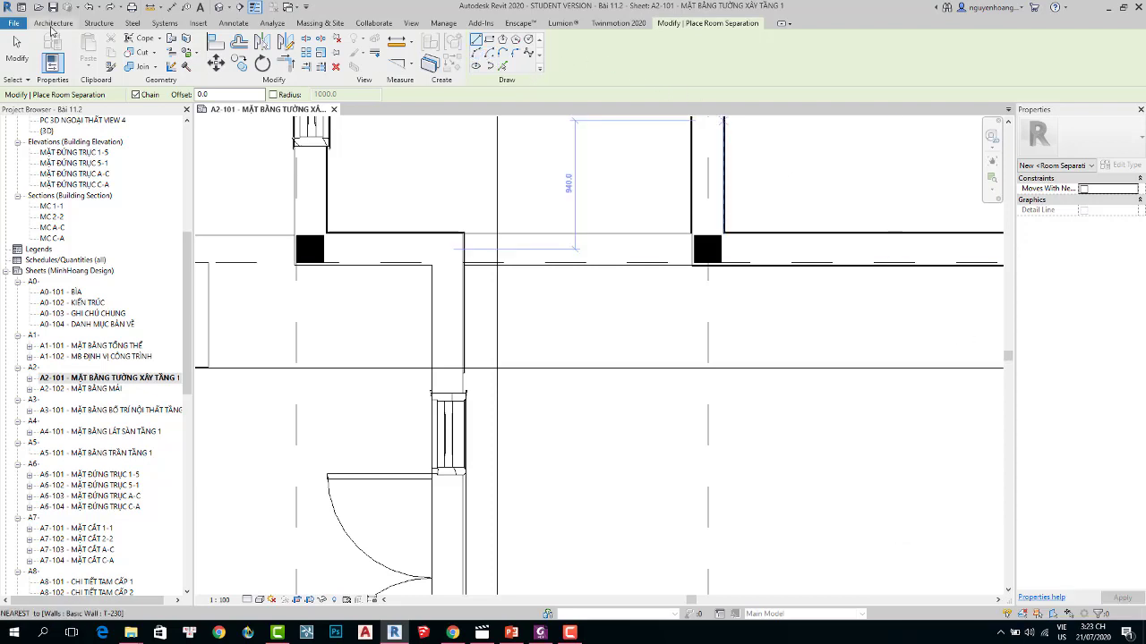
# Begin another separation line at the next column corner, then exit the tool.
pyautogui.click(51, 25)
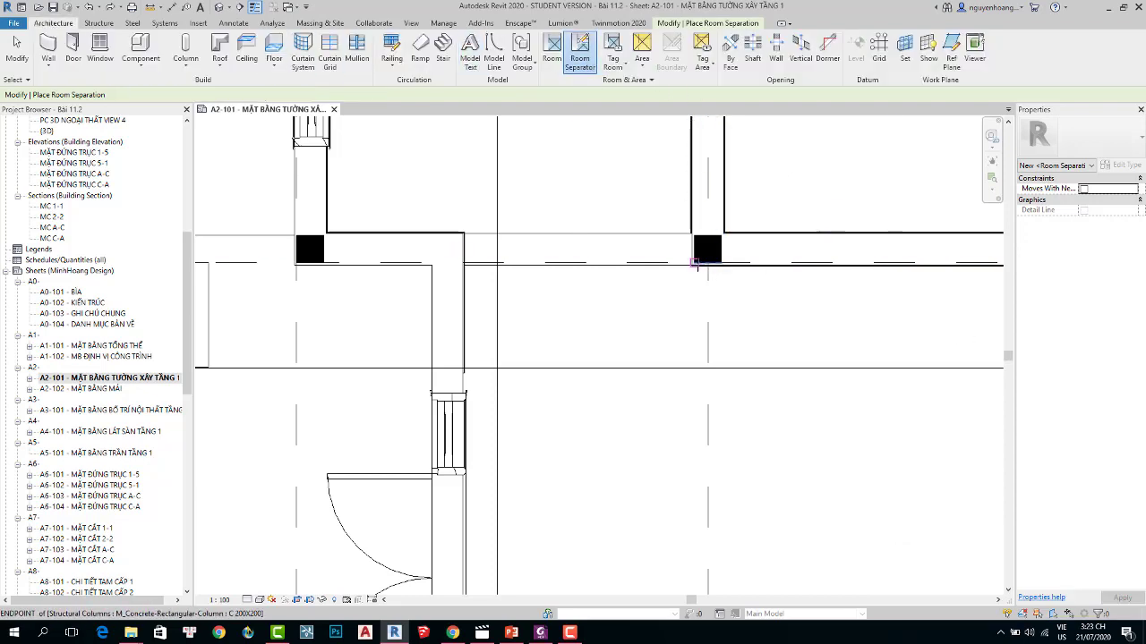
pyautogui.click(696, 264)
pyautogui.scroll(3, 460, 263)
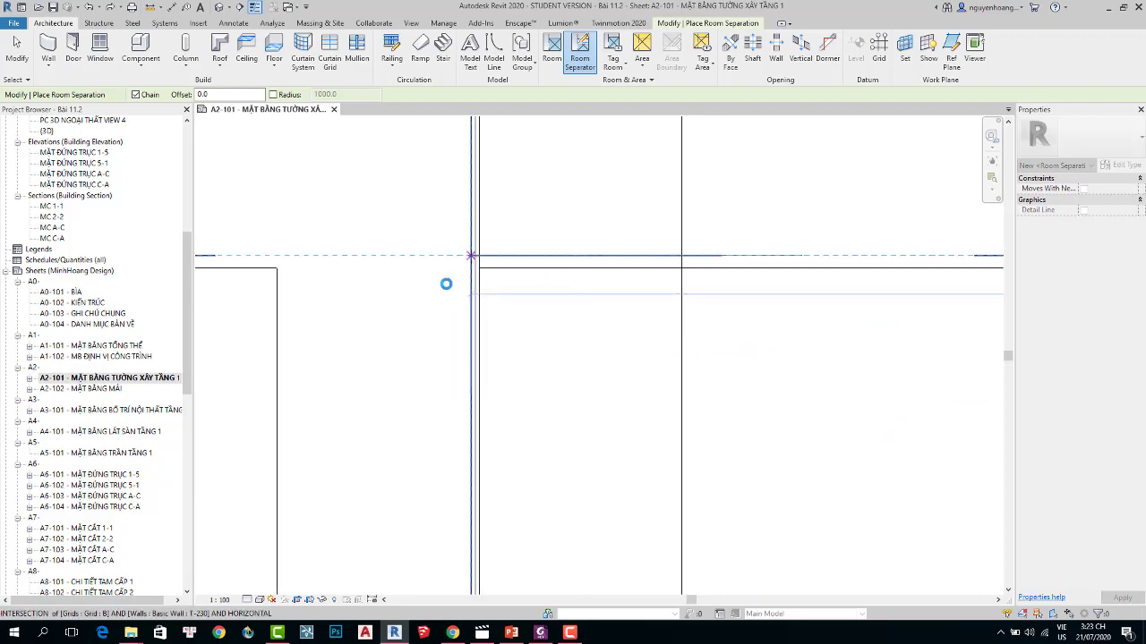
pyautogui.scroll(-2, 446, 284)
pyautogui.scroll(-2, 446, 284)
pyautogui.scroll(-2, 492, 233)
pyautogui.press('Escape')
pyautogui.press('Escape')
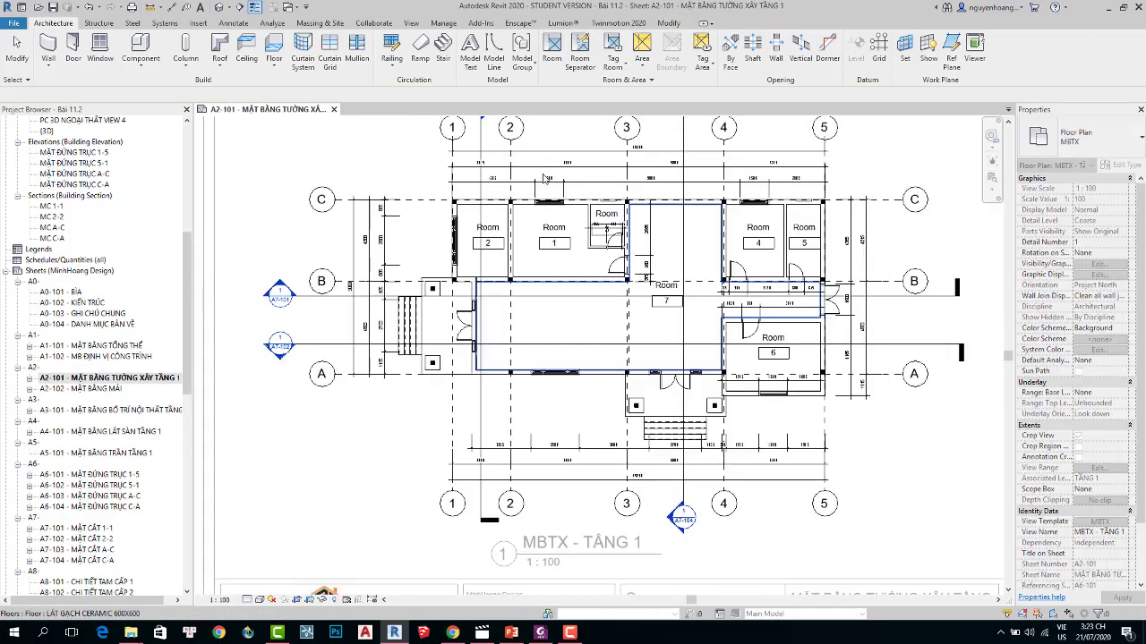
# Place room 8 in the large left hall, then select the Room 1 tag.
pyautogui.click(552, 47)
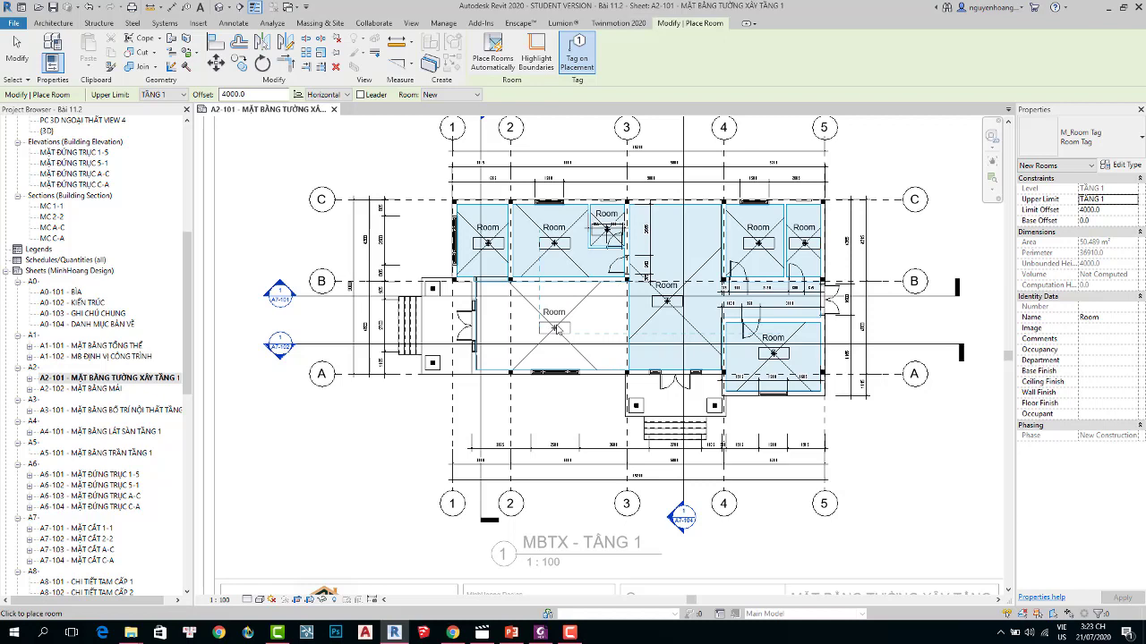
pyautogui.click(750, 364)
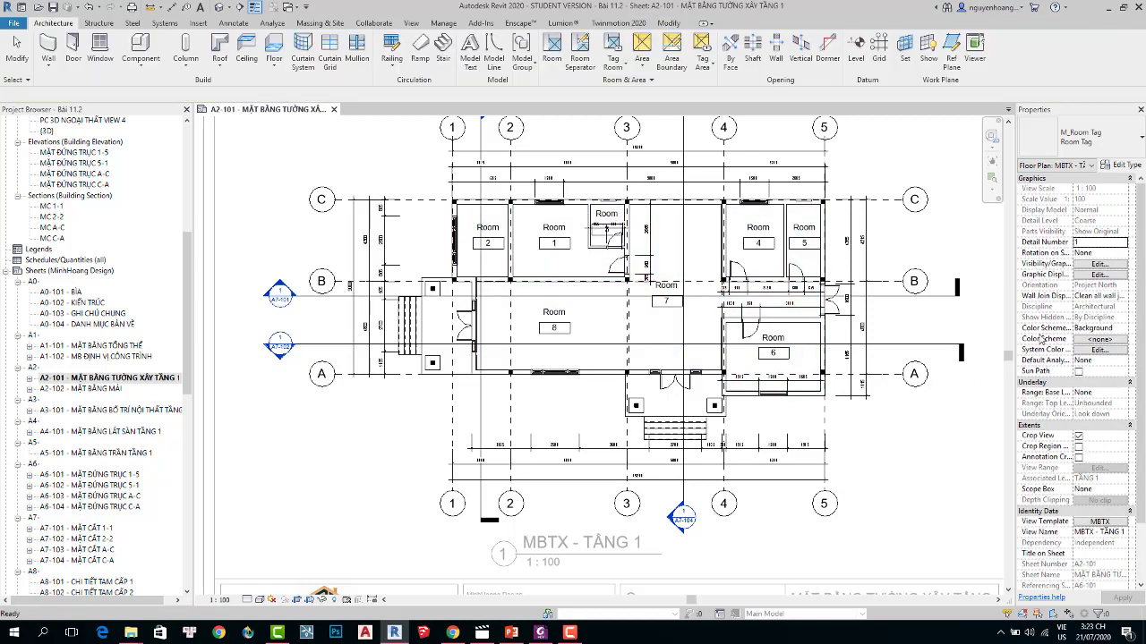
pyautogui.press('Escape')
pyautogui.press('Escape')
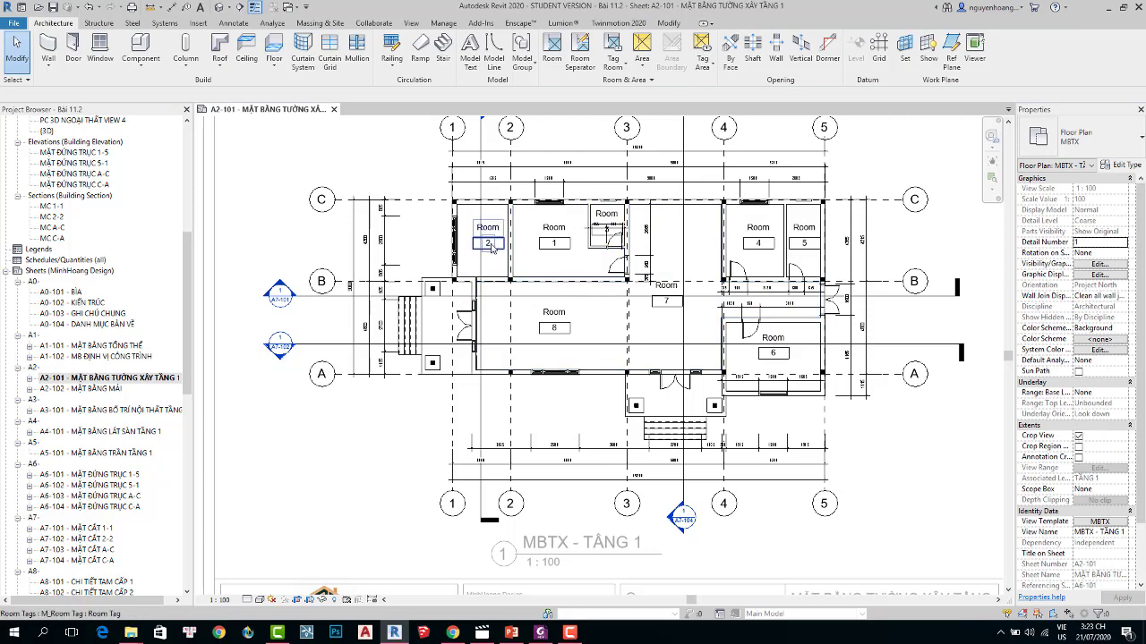
pyautogui.scroll(2, 490, 238)
pyautogui.click(602, 220)
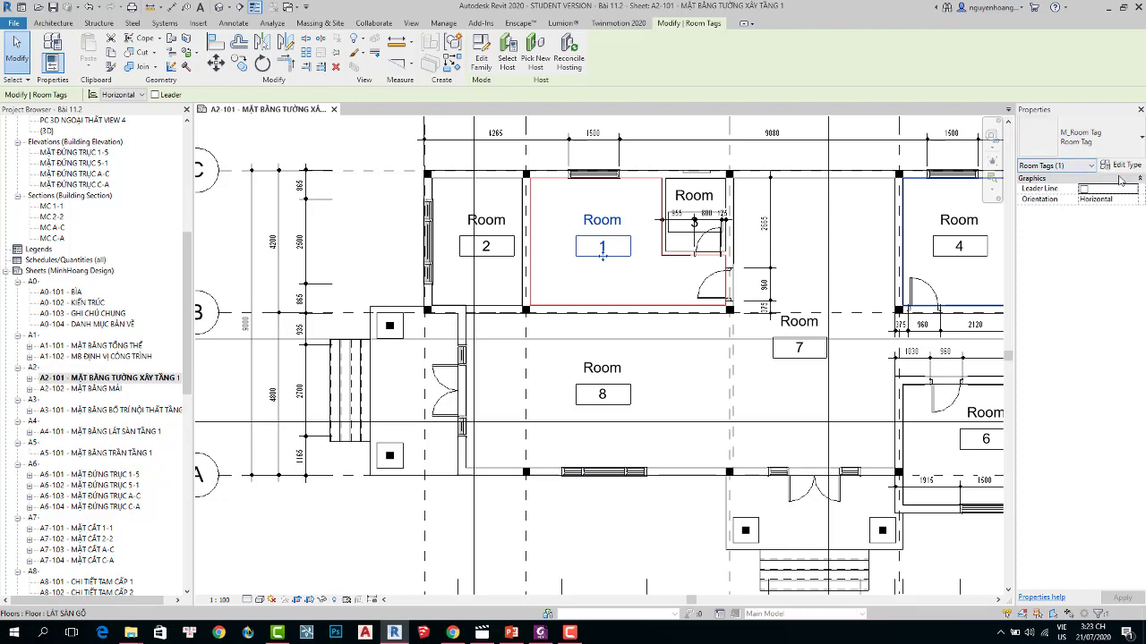
# Enable Show Area in the room tag type so tags display areas like 17 m².
pyautogui.click(1121, 165)
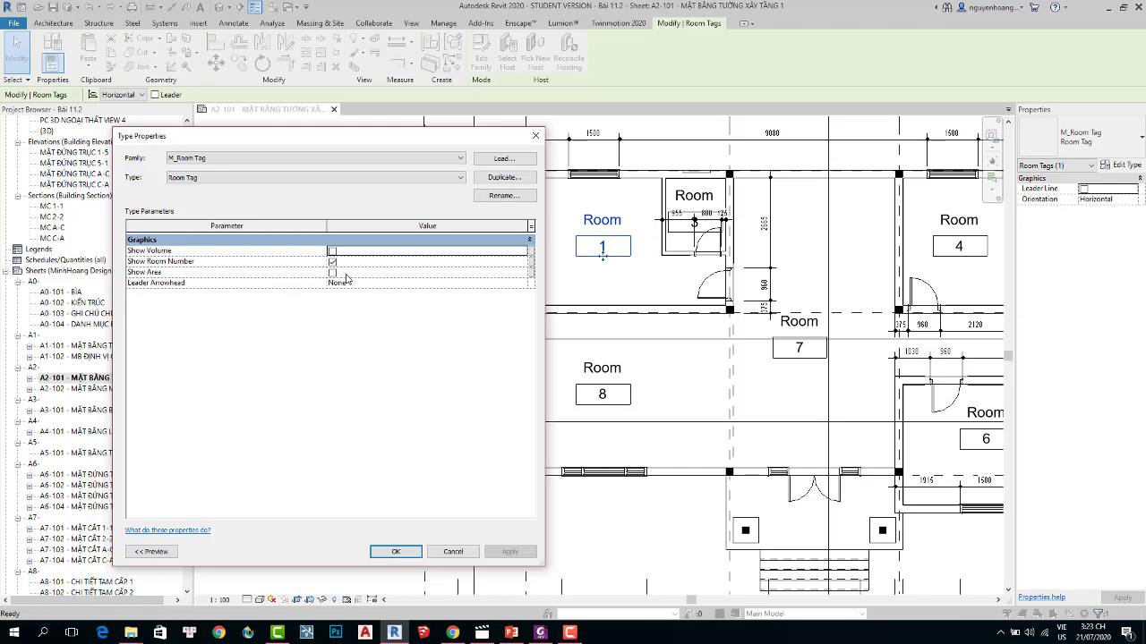
pyautogui.click(332, 272)
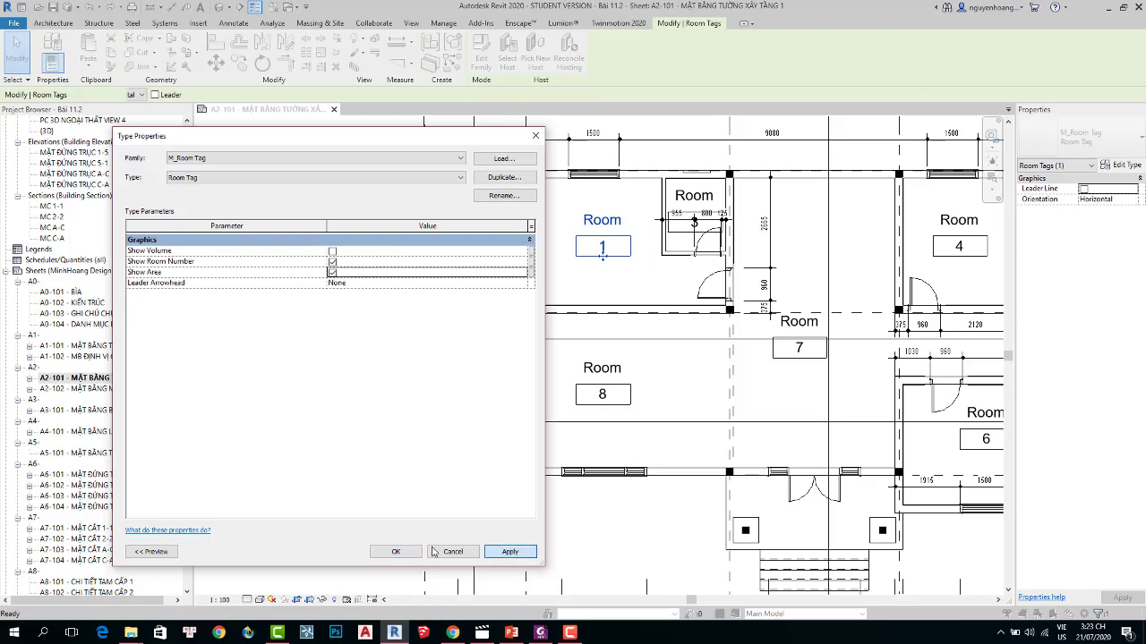
pyautogui.click(509, 552)
pyautogui.click(396, 551)
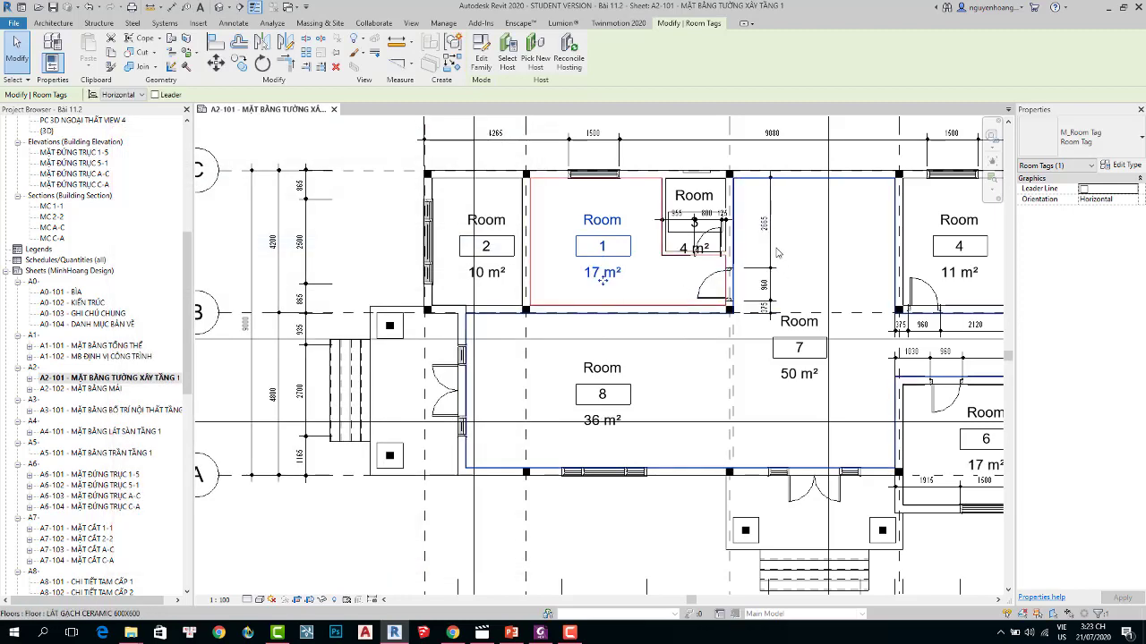
pyautogui.click(777, 345)
# Delete the 101 and Volume labels and move the 150 m2 label up under Room name.
pyautogui.click(602, 247)
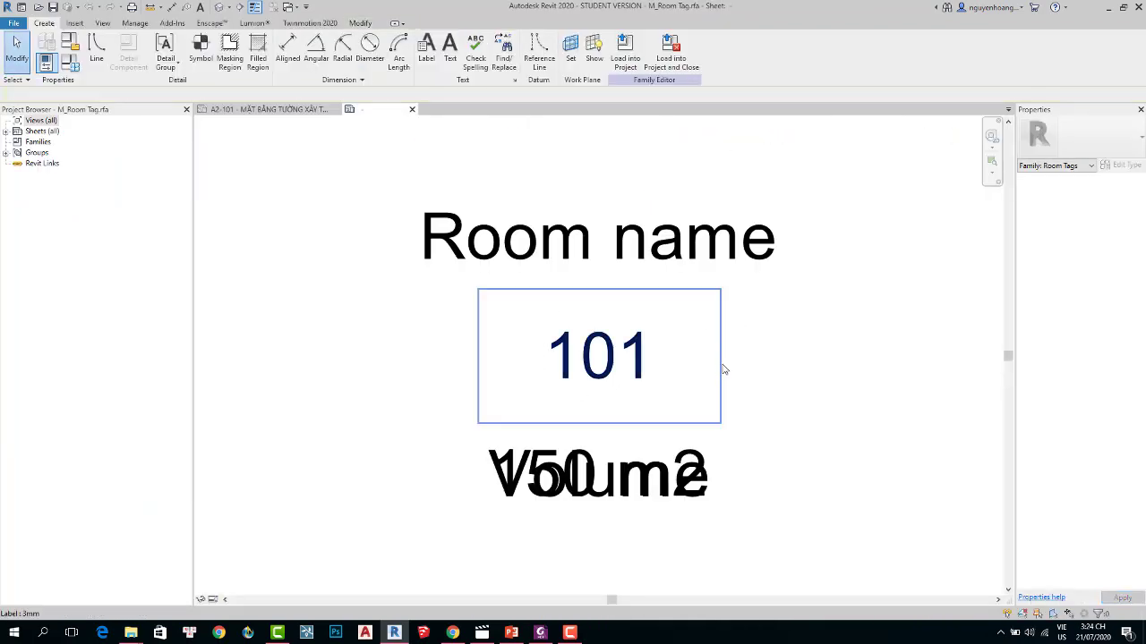
pyautogui.click(620, 373)
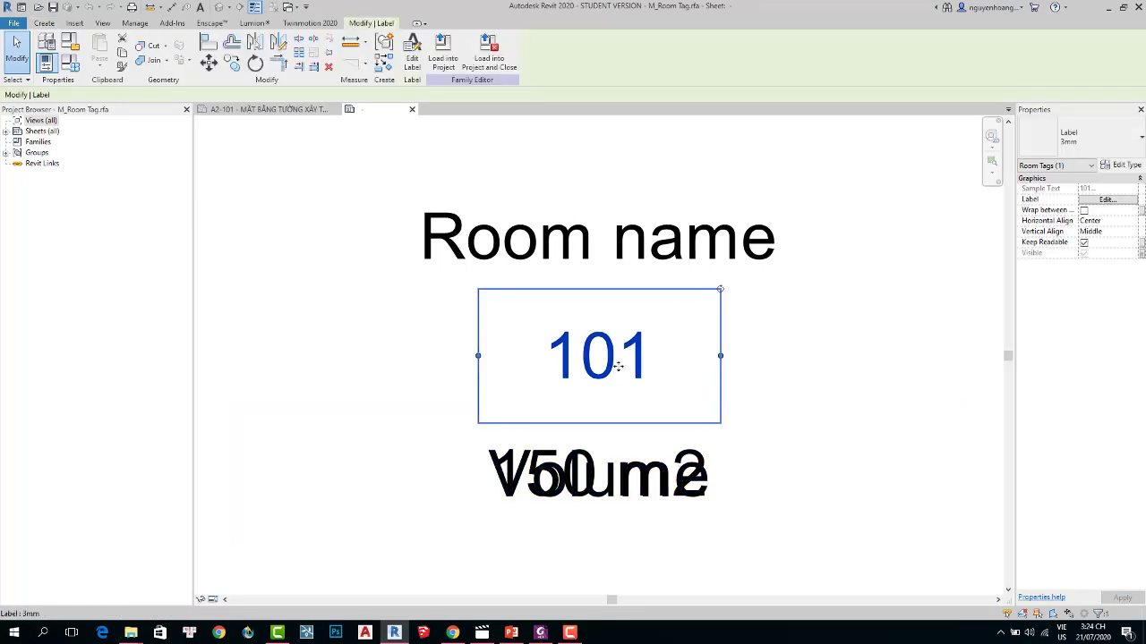
pyautogui.press('Delete')
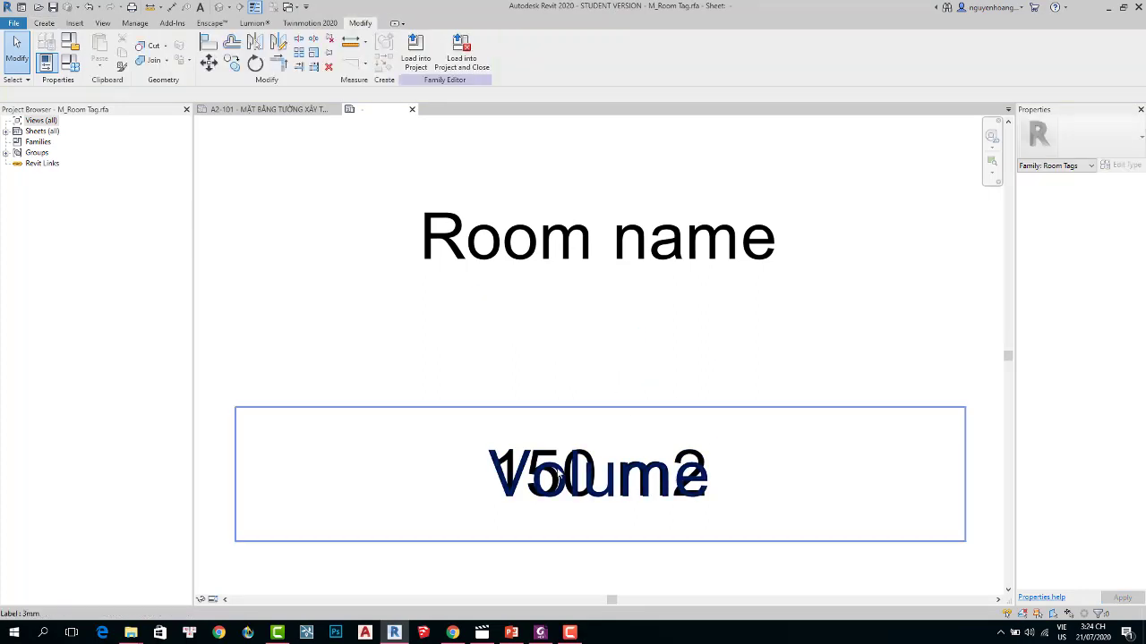
pyautogui.moveTo(562, 475); pyautogui.dragTo(562, 352)
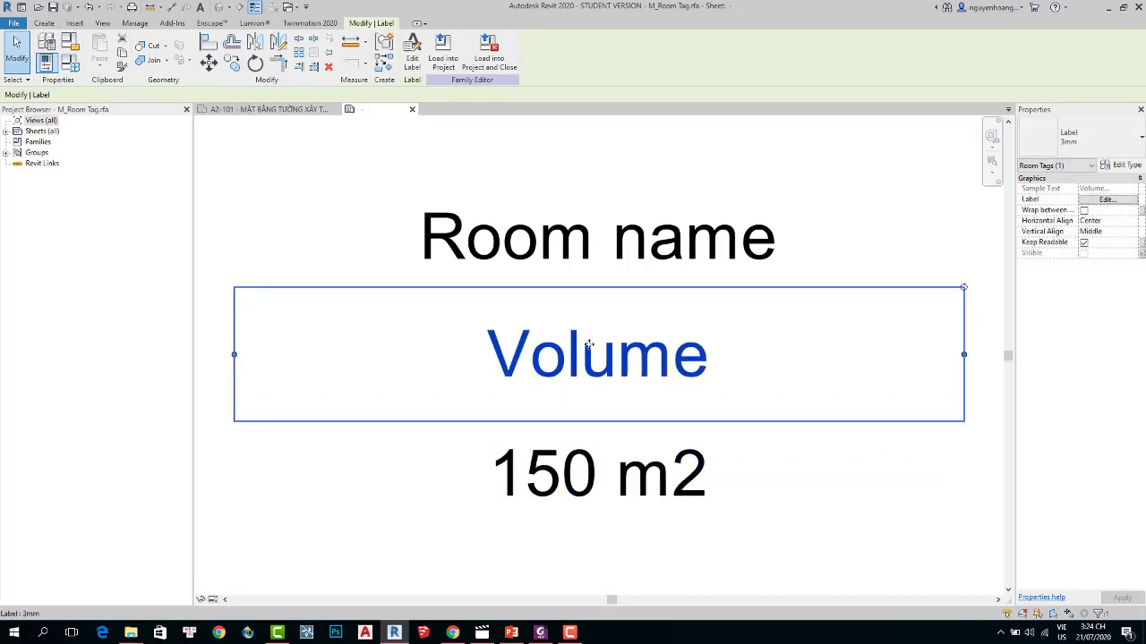
pyautogui.press('Delete')
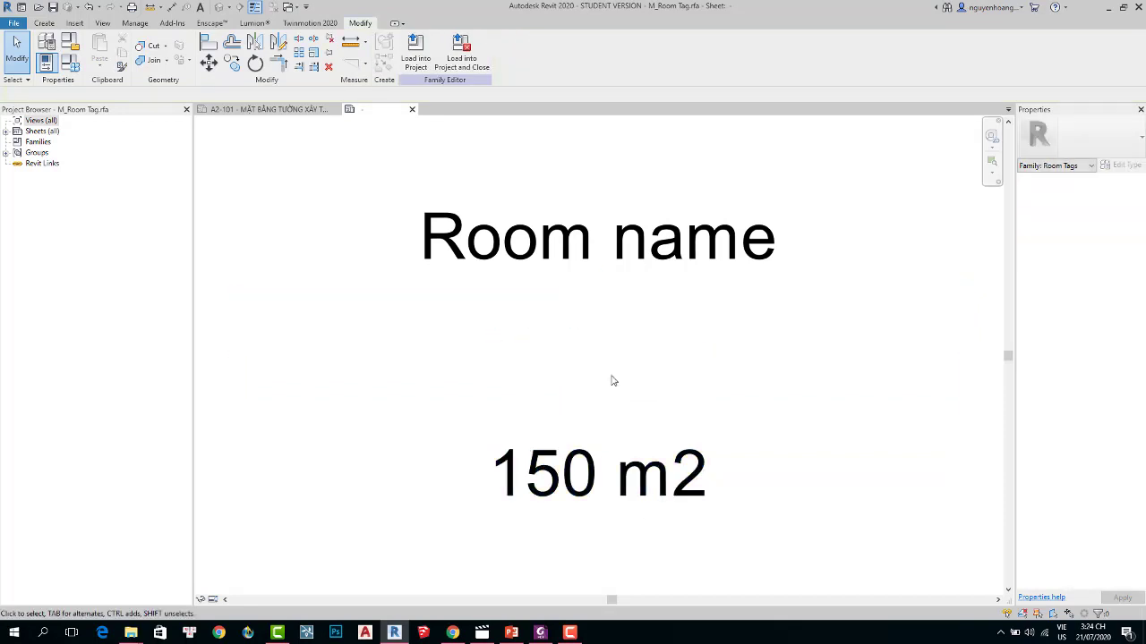
pyautogui.click(539, 450)
pyautogui.keyDown('ctrl'); pyautogui.moveTo(539, 450); pyautogui.dragTo(555, 354); pyautogui.keyUp('ctrl')
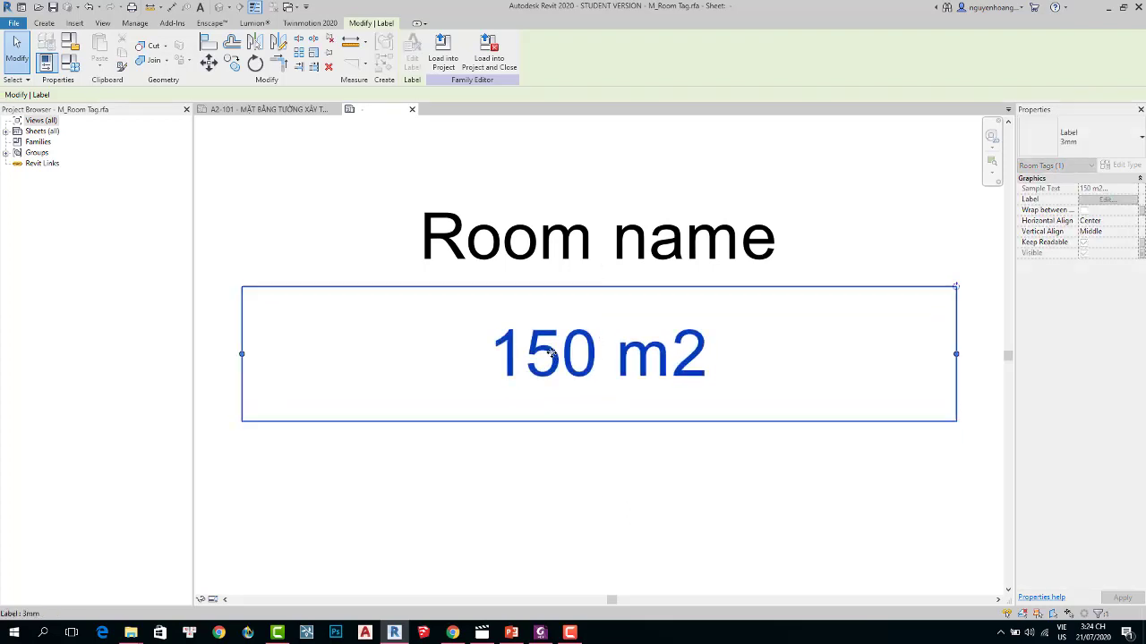
# Open the type properties of the Room name label.
pyautogui.click(542, 278)
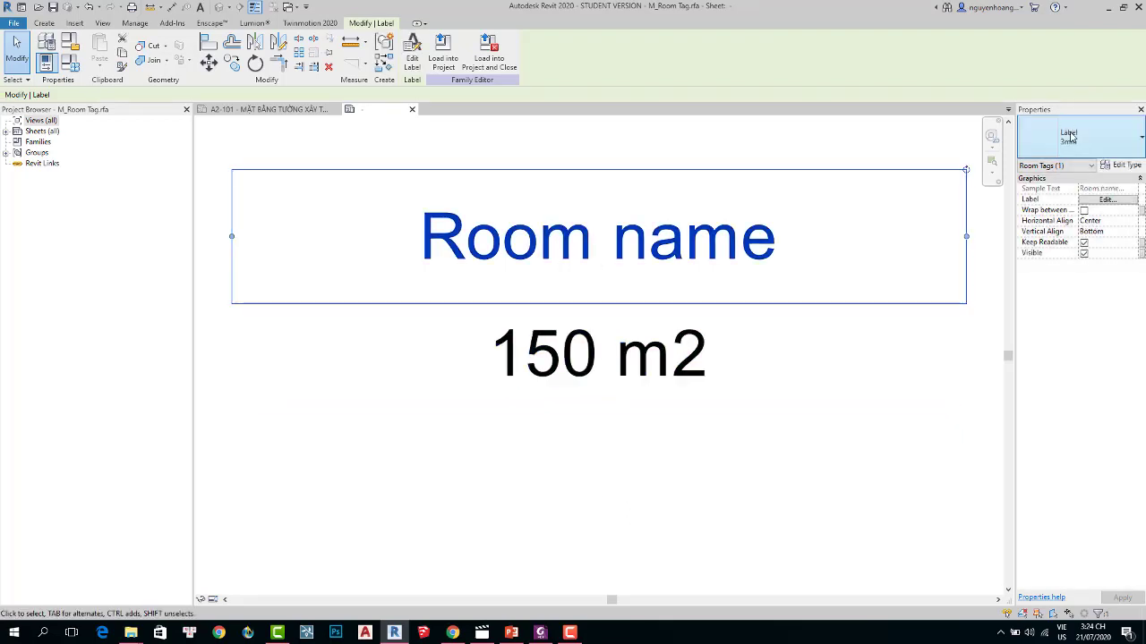
pyautogui.click(1103, 147)
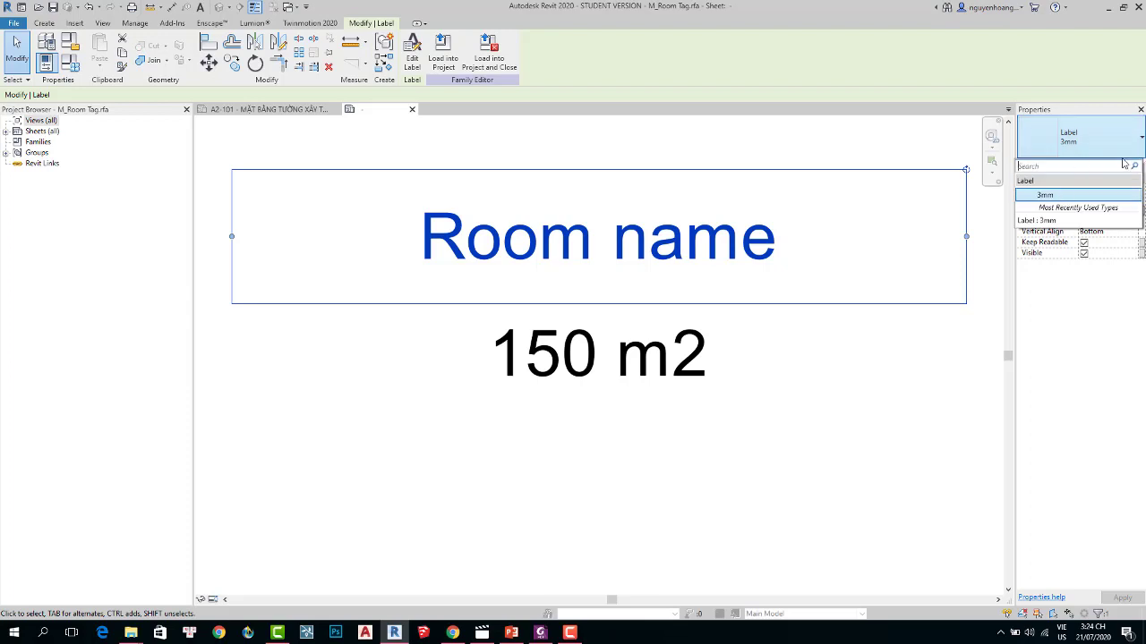
pyautogui.click(1114, 195)
pyautogui.click(1120, 166)
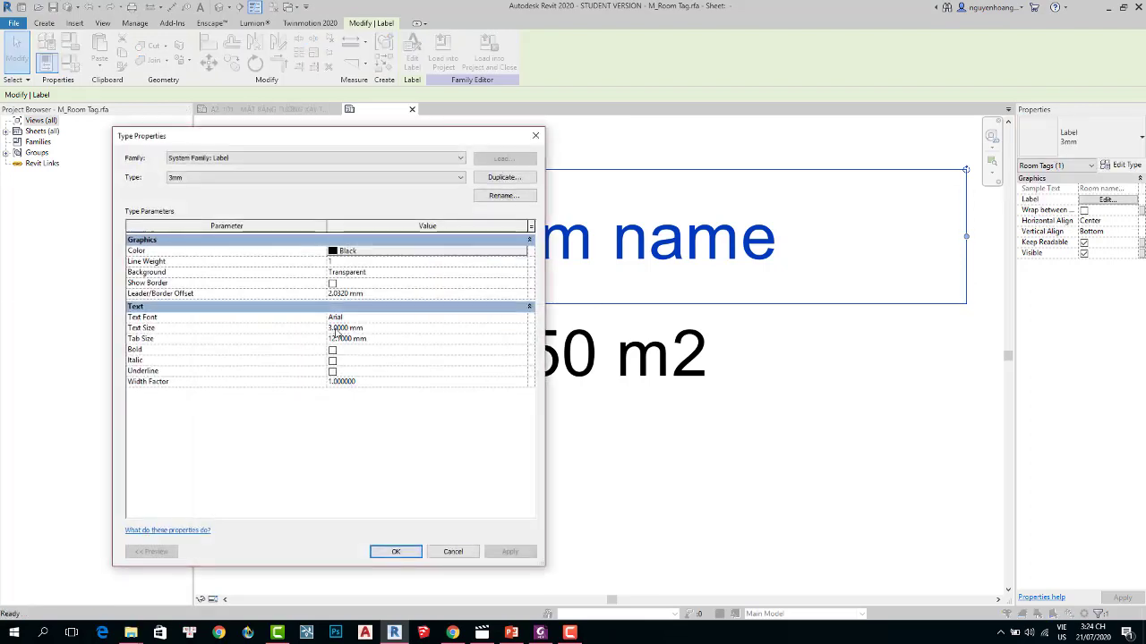
# Duplicate the 3mm label type as '2mm' with 2 mm text size and 0.8 width factor.
pyautogui.click(504, 177)
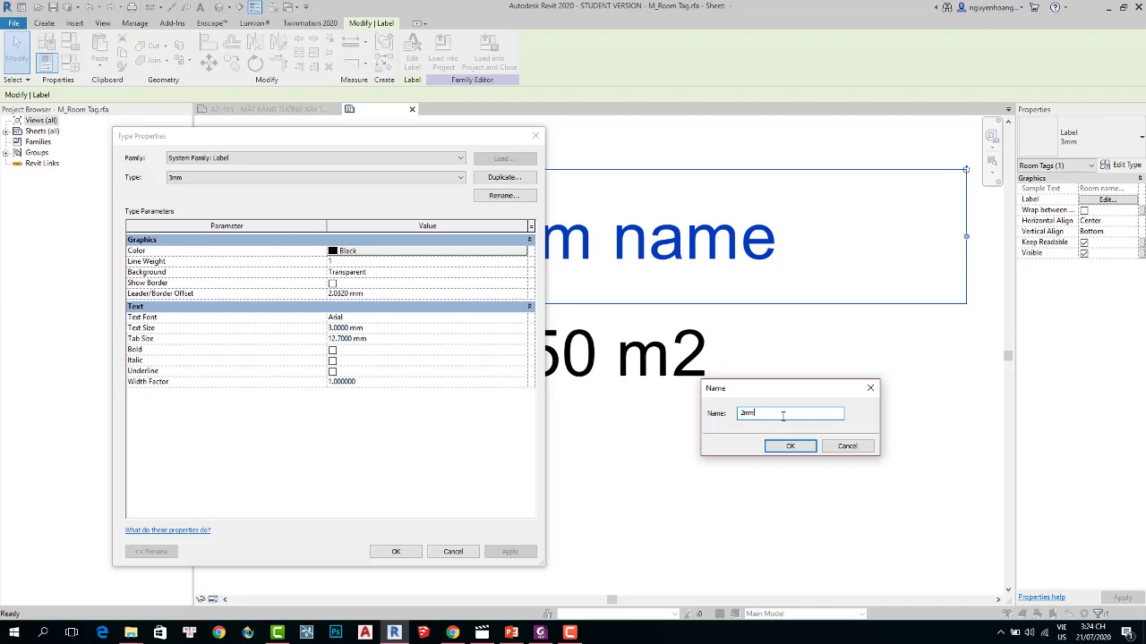
pyautogui.click(787, 446)
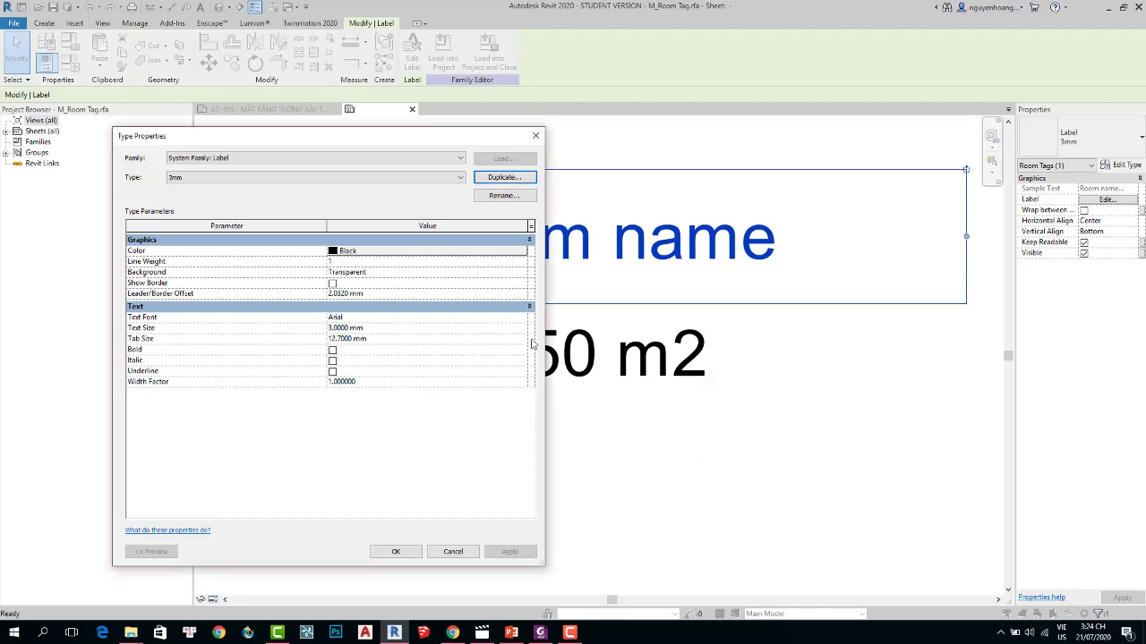
pyautogui.click(379, 327)
pyautogui.write('2')
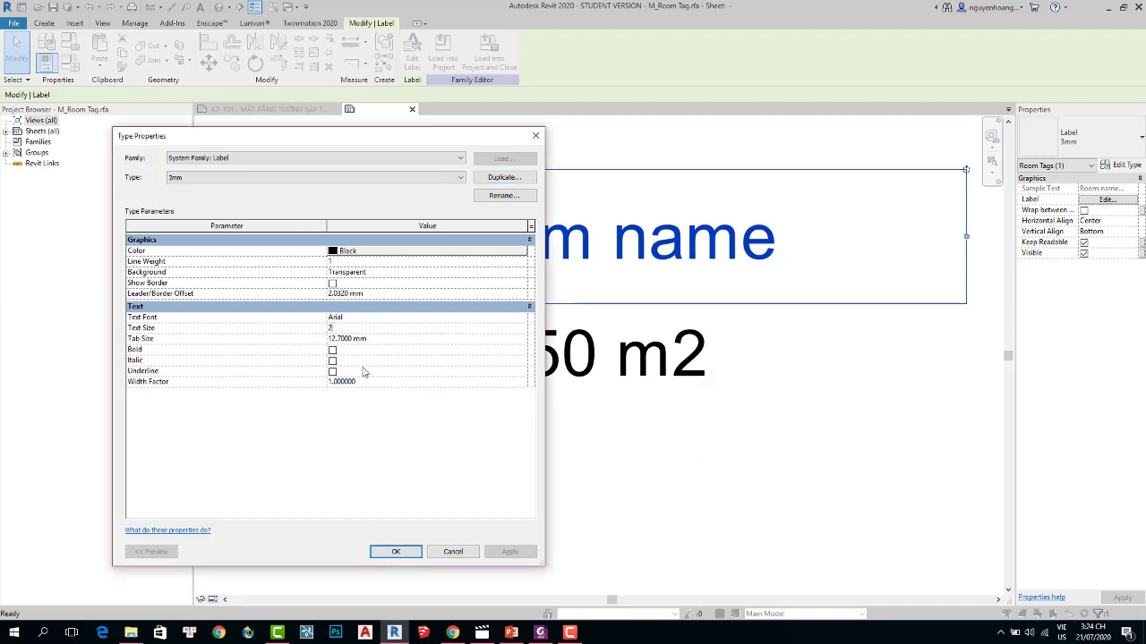
pyautogui.click(369, 382)
pyautogui.write('0.8')
pyautogui.click(395, 551)
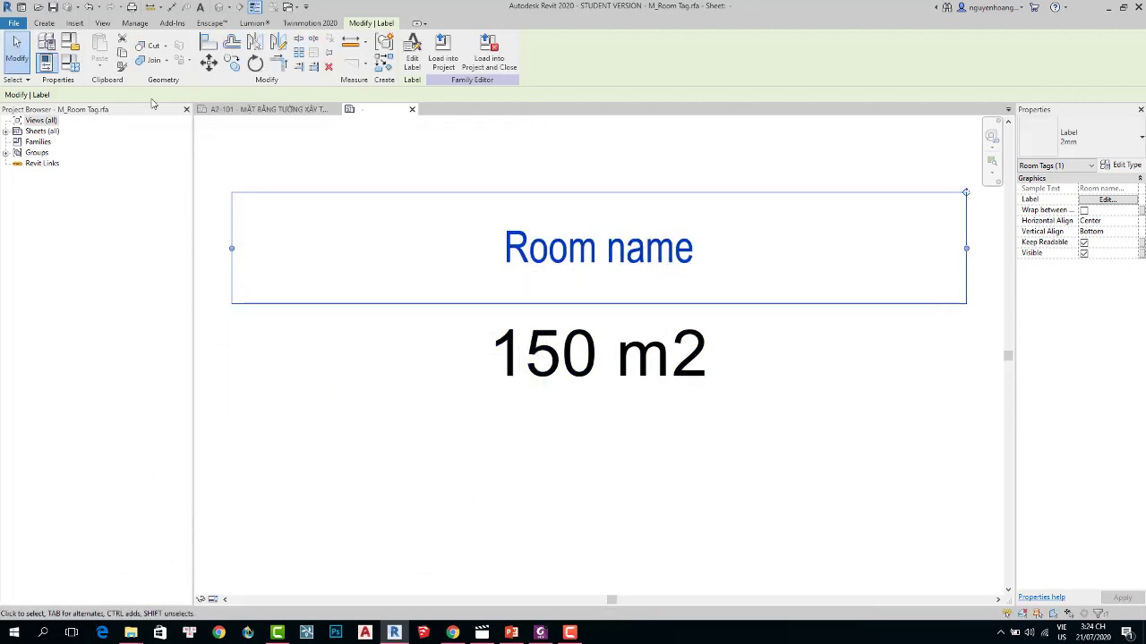
# Match the 150 m2 label's type to Room name's 2mm label type.
pyautogui.click(122, 66)
pyautogui.click(658, 258)
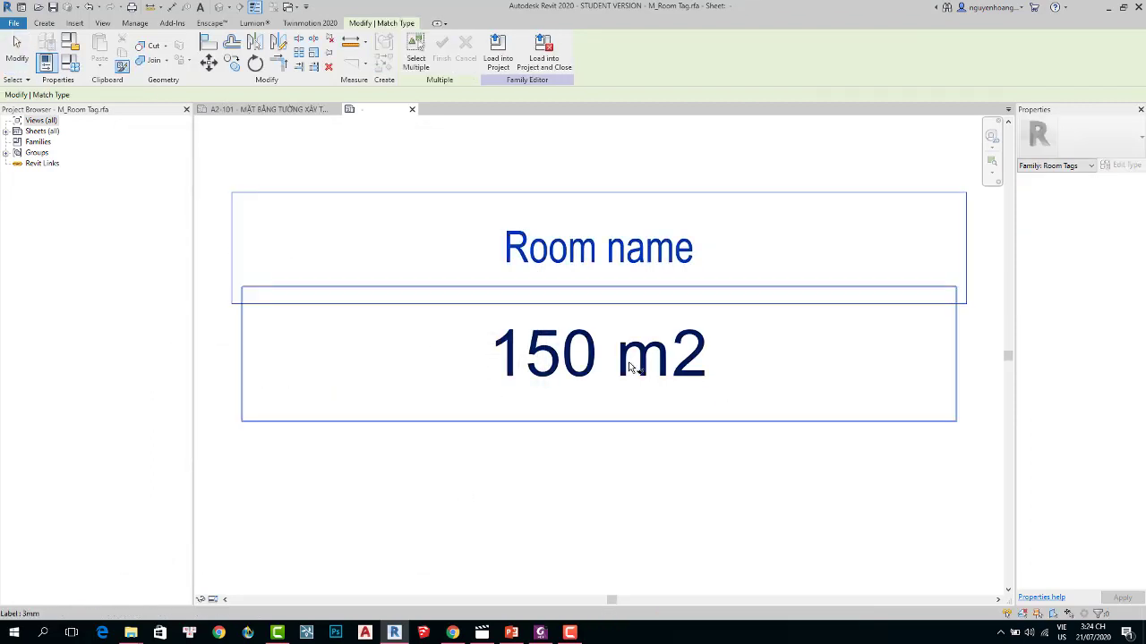
pyautogui.click(621, 358)
pyautogui.press('Escape')
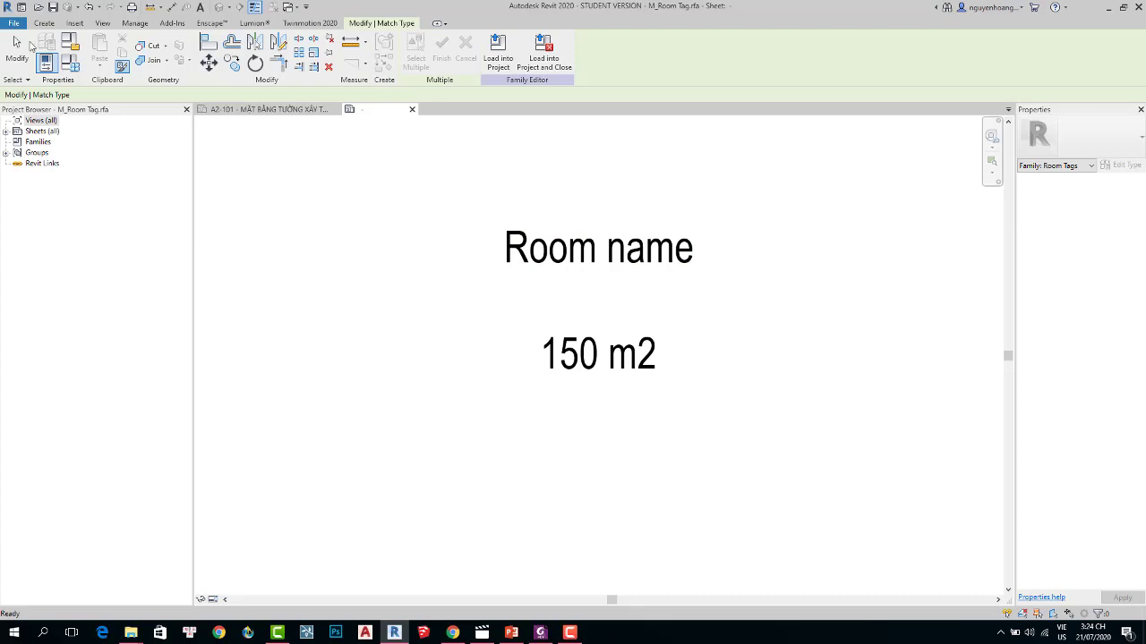
# Start Save As and browse to the Family trong HD folder on the MINHHOANG DESIGN drive.
pyautogui.click(14, 23)
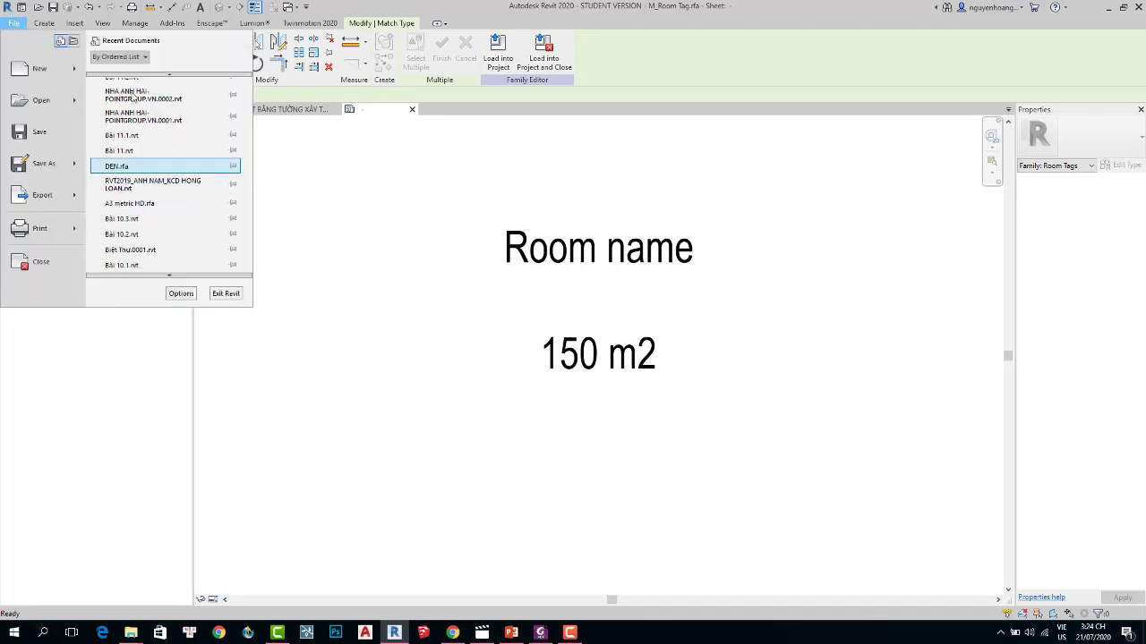
pyautogui.click(61, 168)
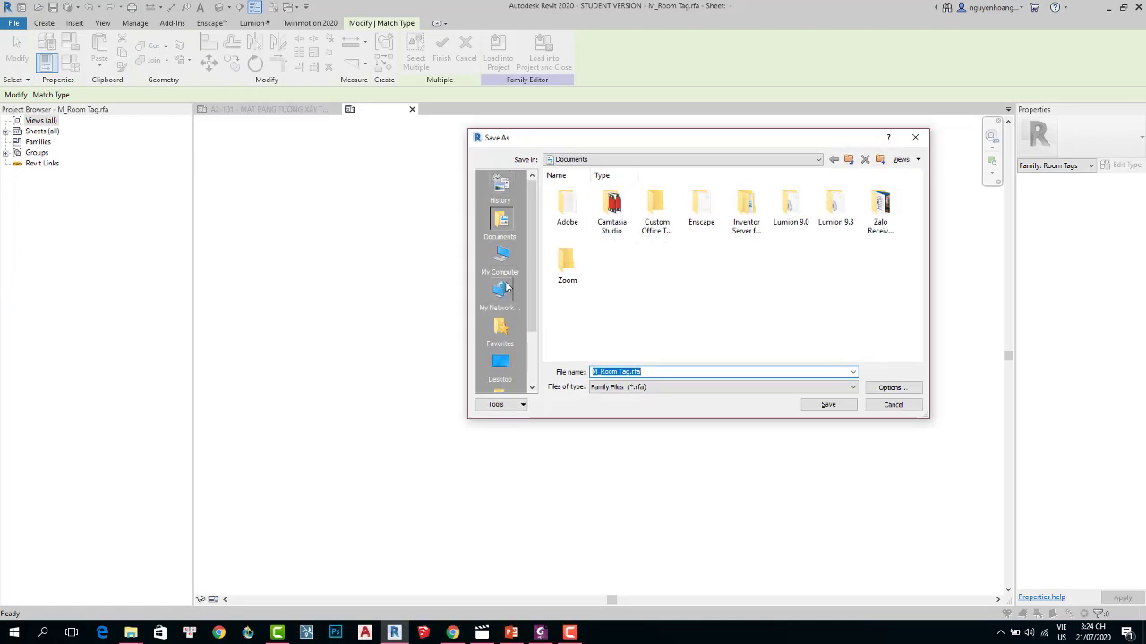
pyautogui.click(500, 258)
pyautogui.doubleClick(658, 300)
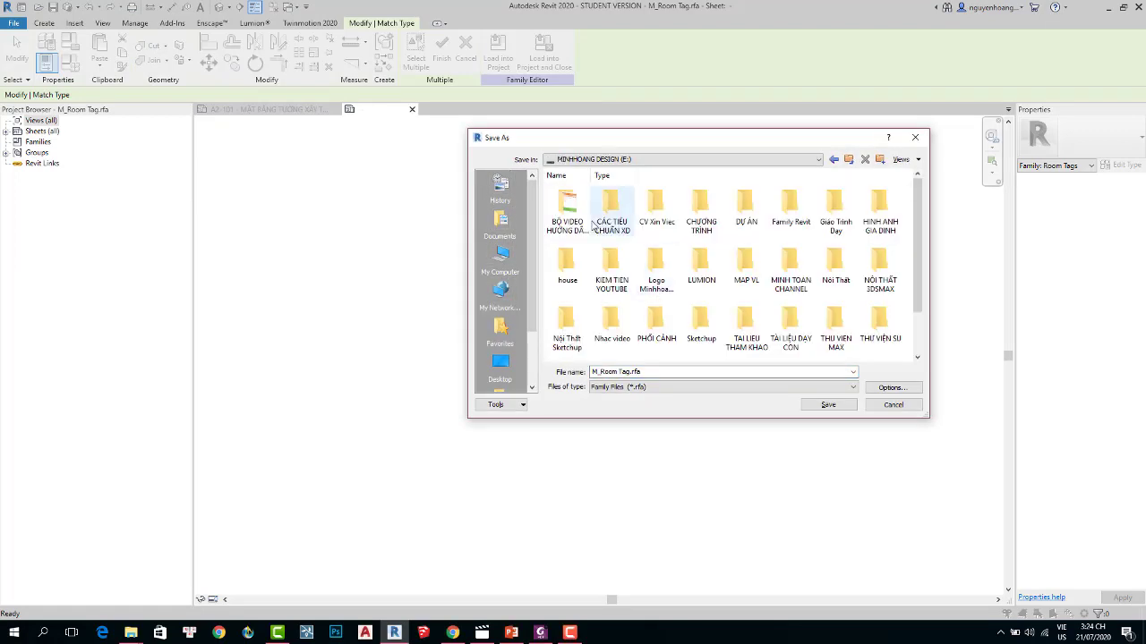
pyautogui.doubleClick(566, 213)
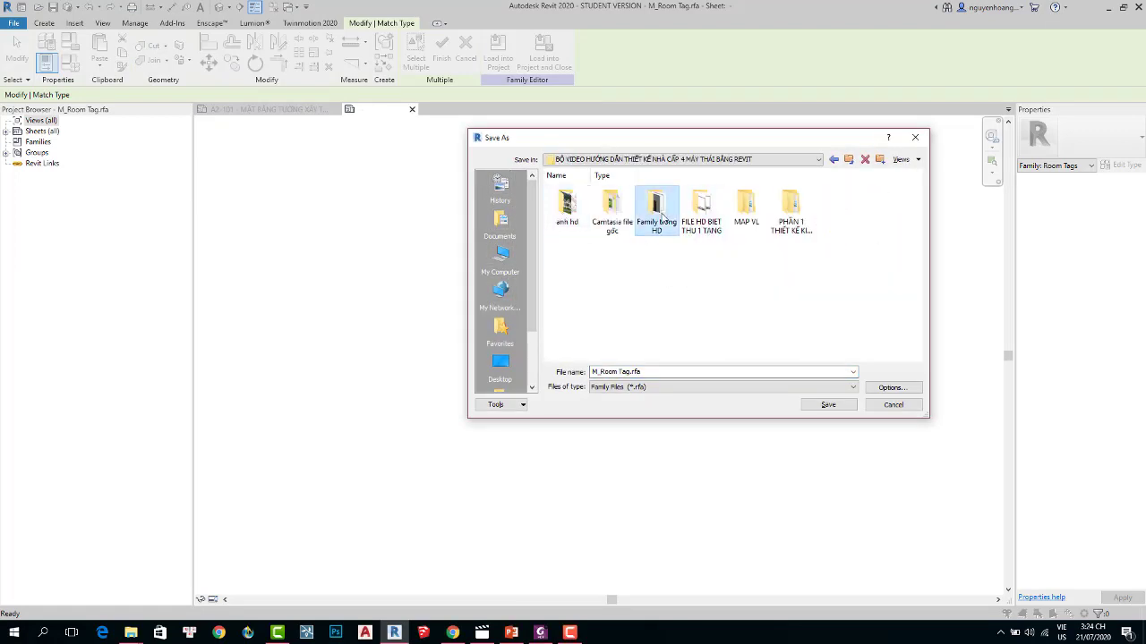
pyautogui.doubleClick(661, 218)
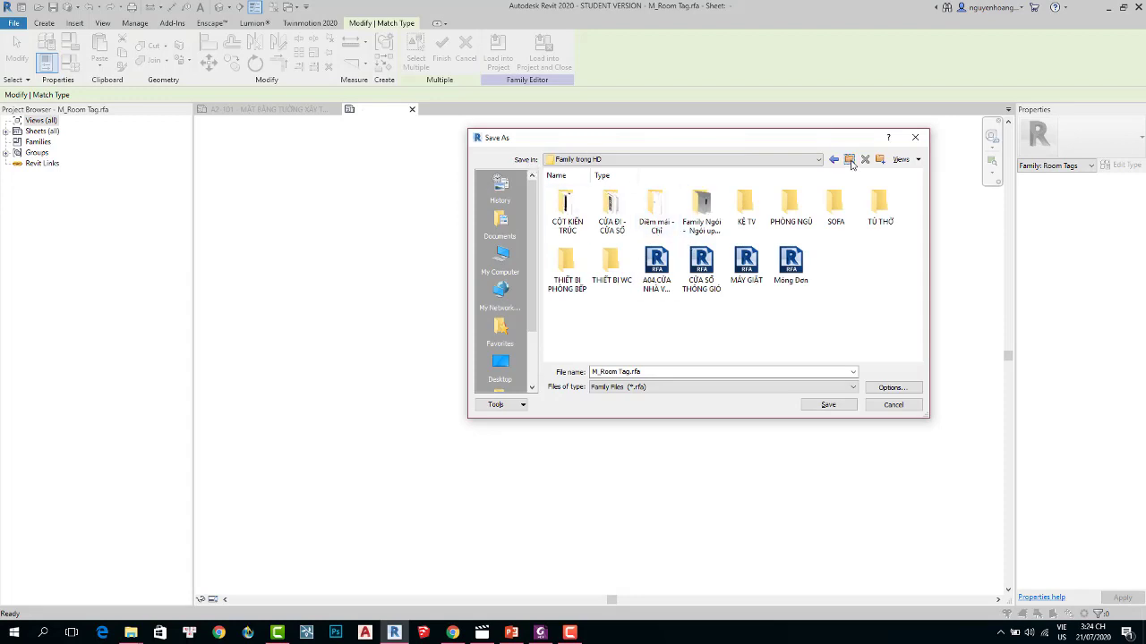
# Save the family as M_Room Tag HD.rfa in the Diêm mái - Chỉ folder.
pyautogui.click(848, 159)
pyautogui.doubleClick(654, 229)
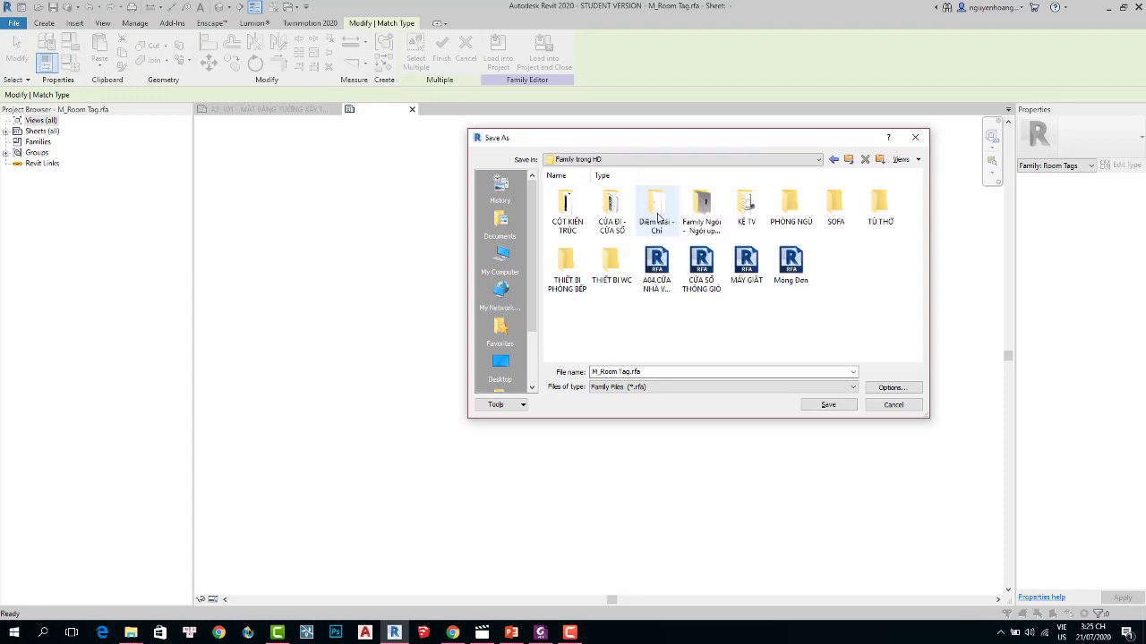
pyautogui.rightClick(647, 319)
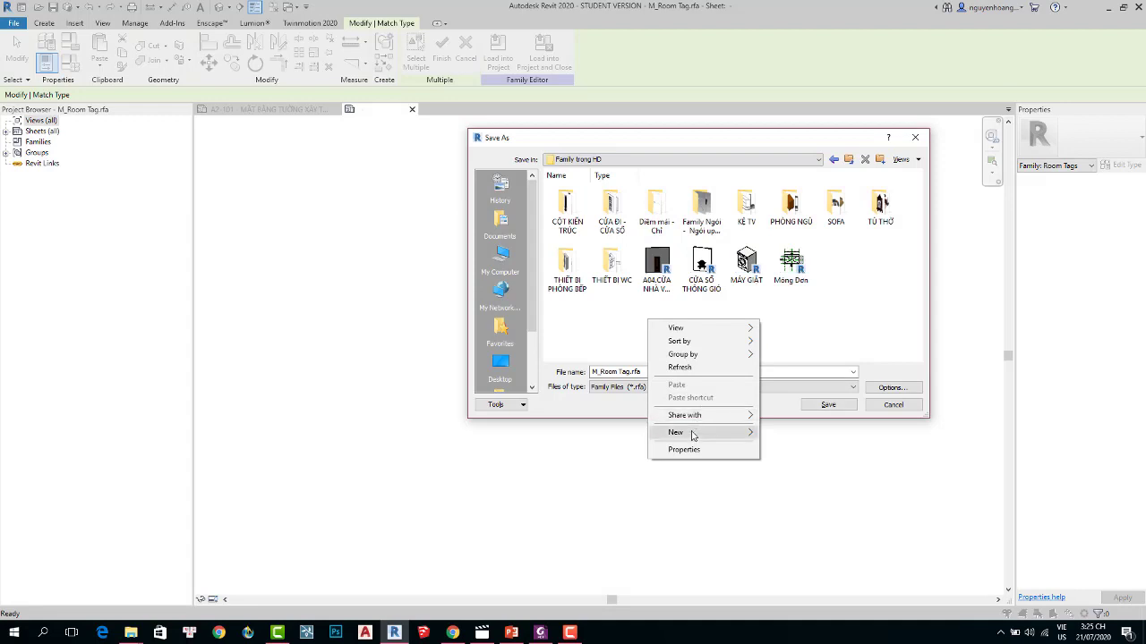
pyautogui.click(848, 313)
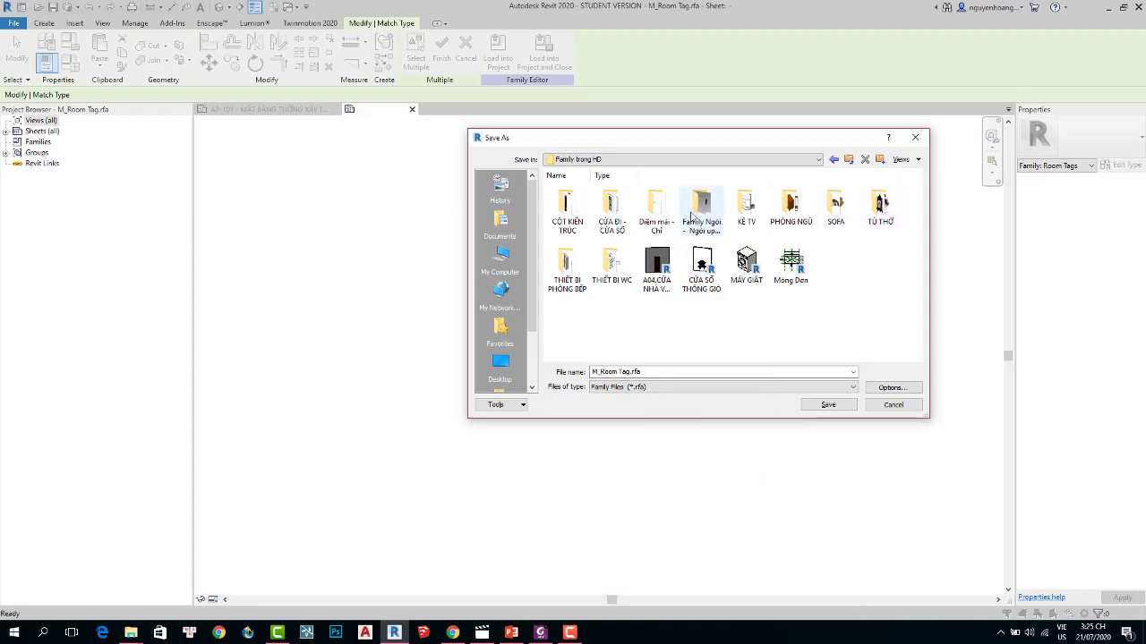
pyautogui.doubleClick(654, 205)
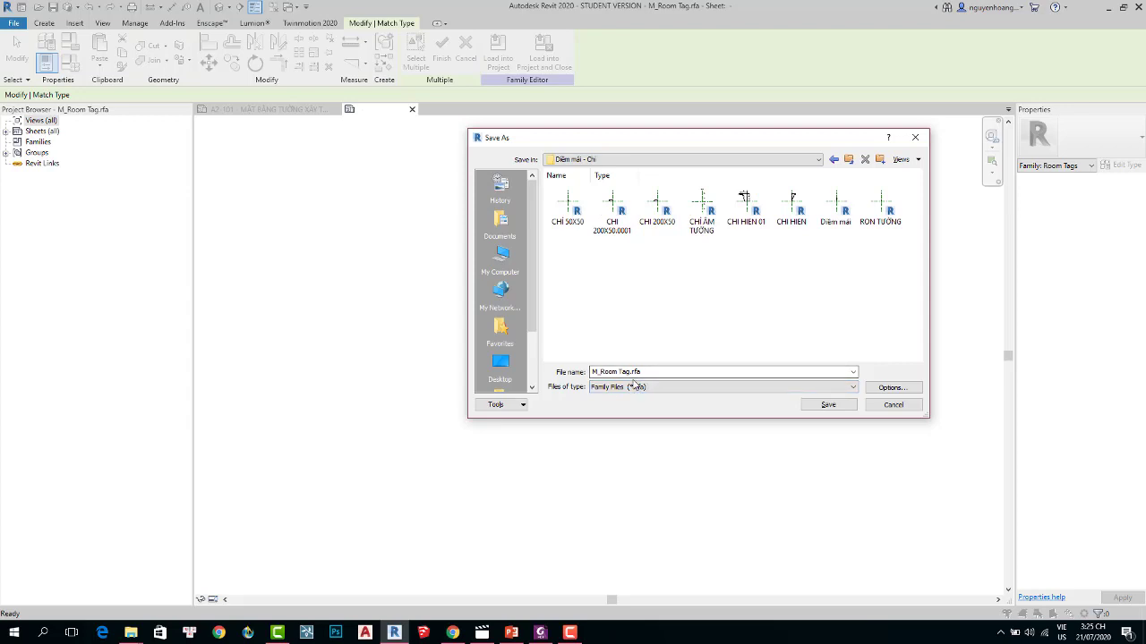
pyautogui.moveTo(641, 372); pyautogui.dragTo(592, 373)
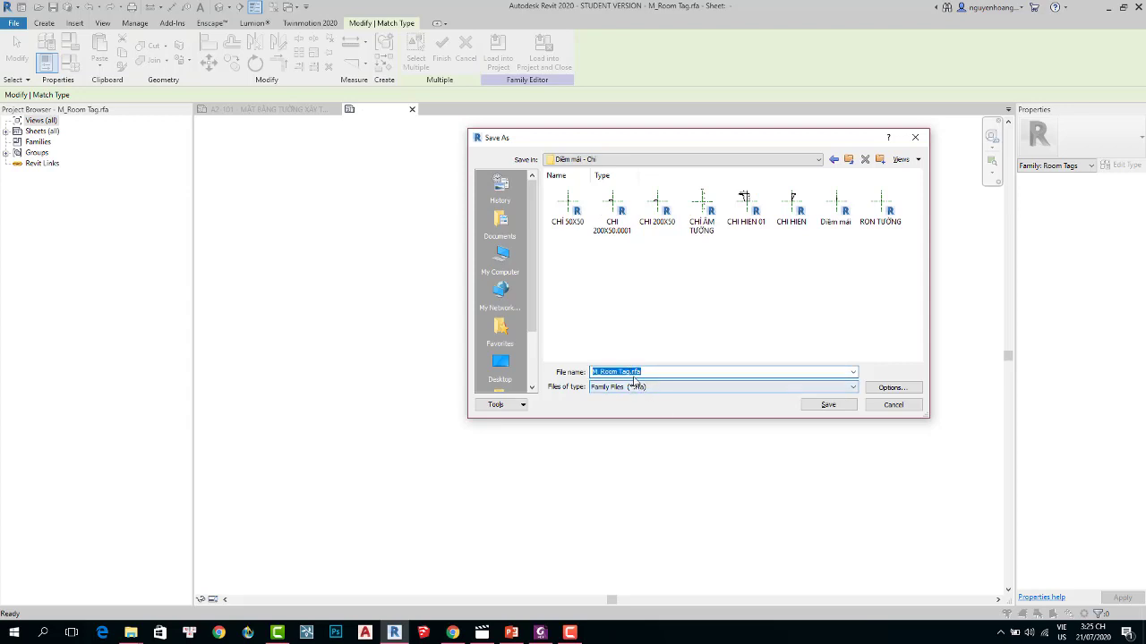
pyautogui.click(628, 371)
pyautogui.write('HD')
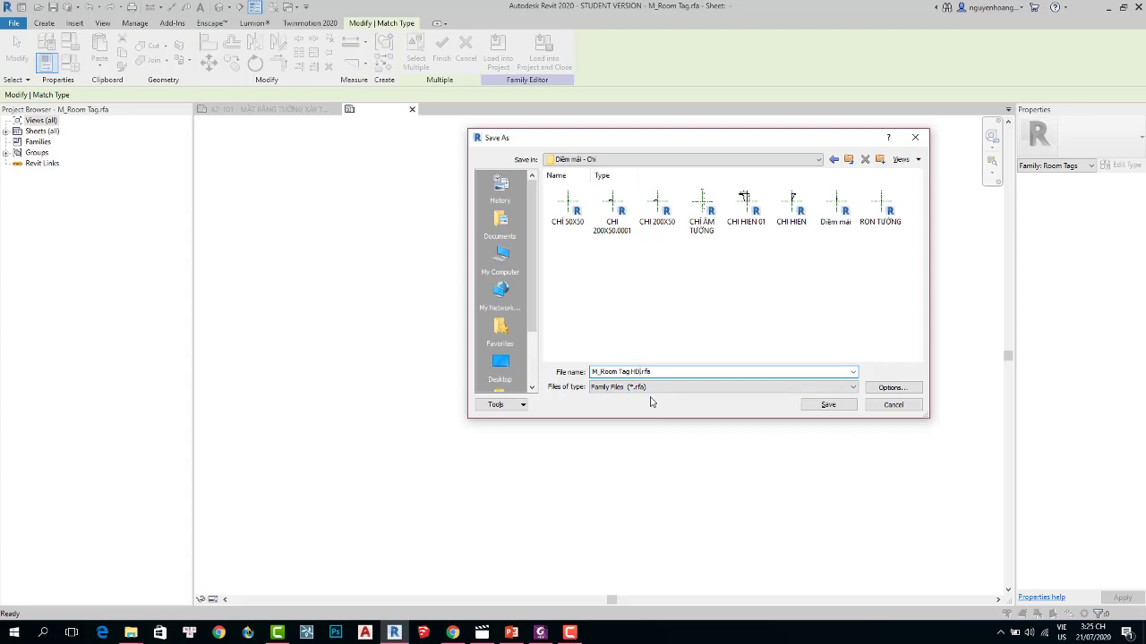
pyautogui.click(829, 404)
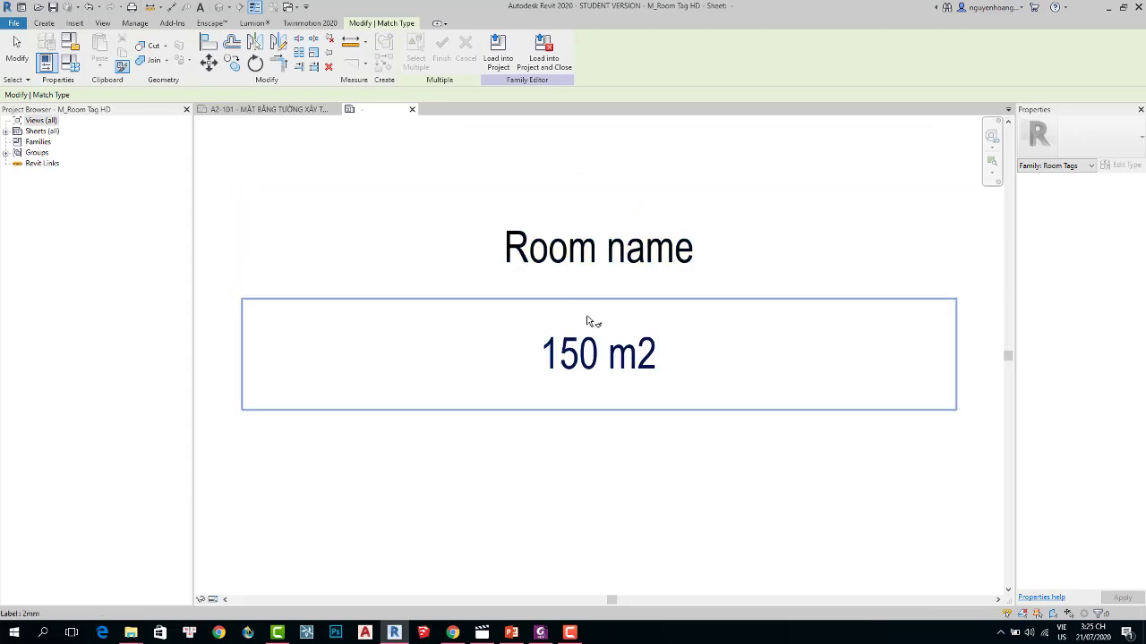
# Move the 150 m2 label closer up beneath Room name.
pyautogui.press('Escape')
pyautogui.click(644, 350)
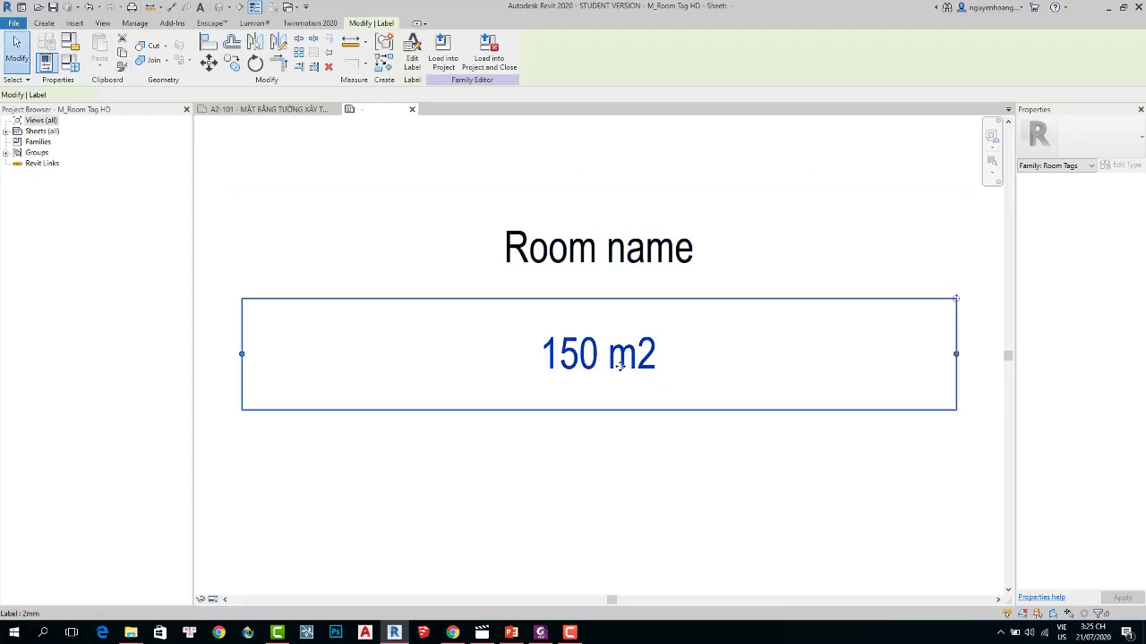
pyautogui.moveTo(624, 366); pyautogui.dragTo(624, 333)
pyautogui.click(583, 141)
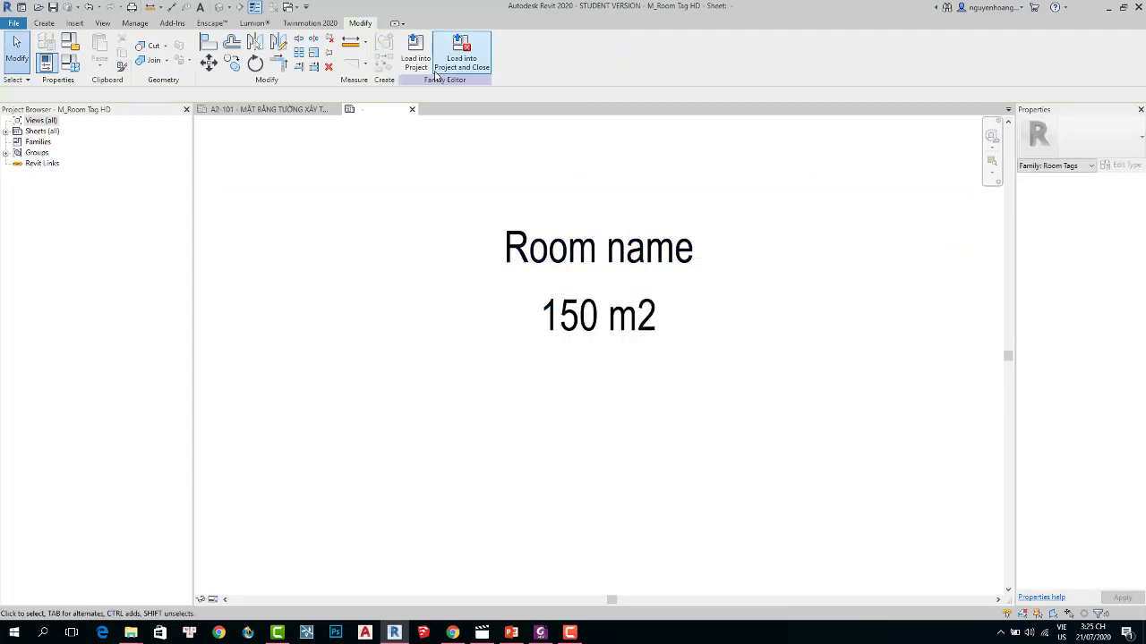
# Load the HD tag family into the project and activate the A2-101 plan viewport.
pyautogui.click(416, 61)
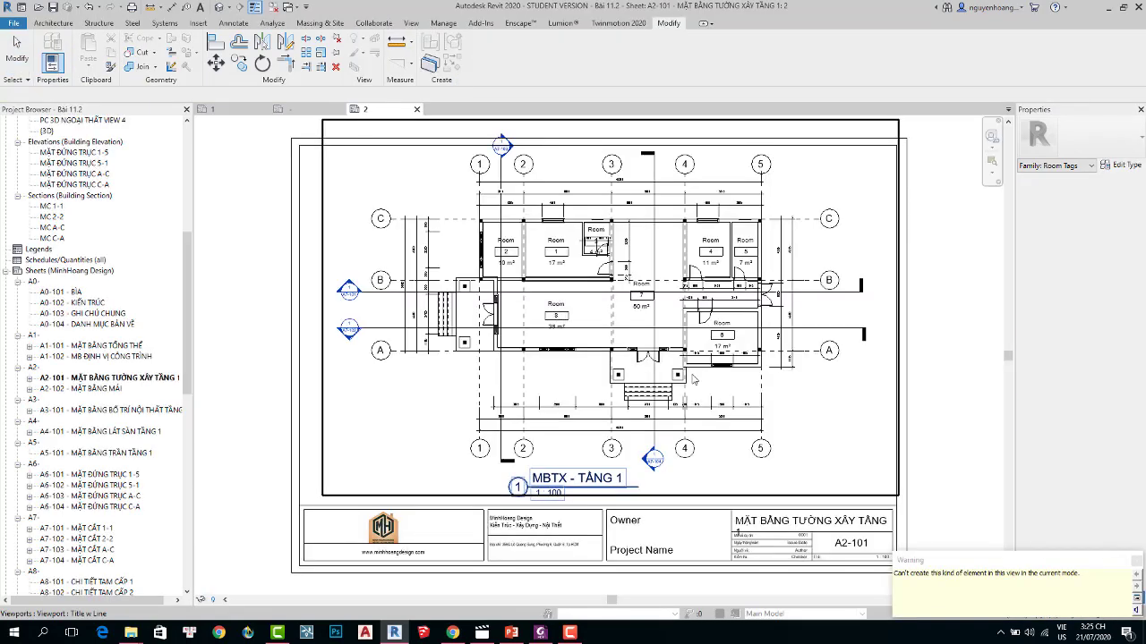
pyautogui.scroll(5, 514, 257)
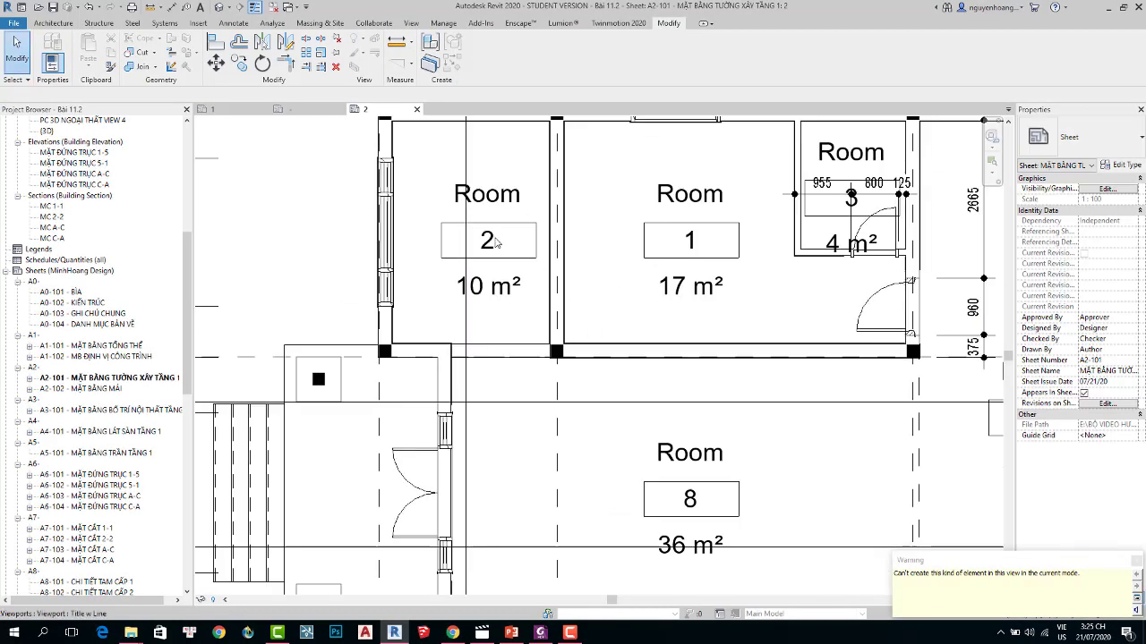
pyautogui.scroll(-2, 626, 295)
pyautogui.click(662, 278)
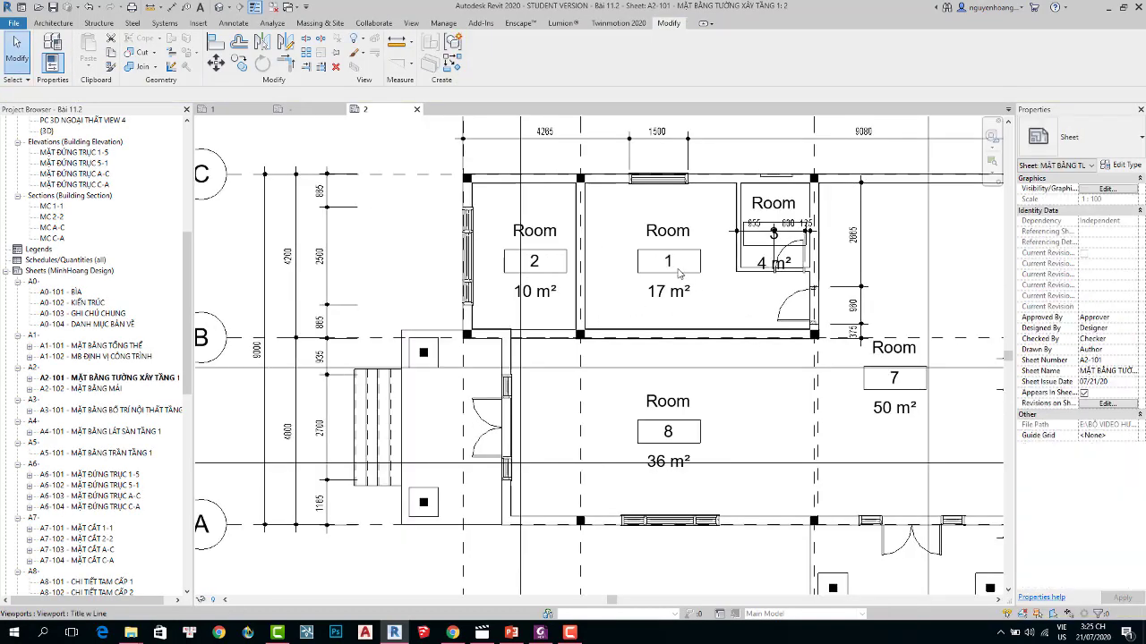
pyautogui.press('Escape')
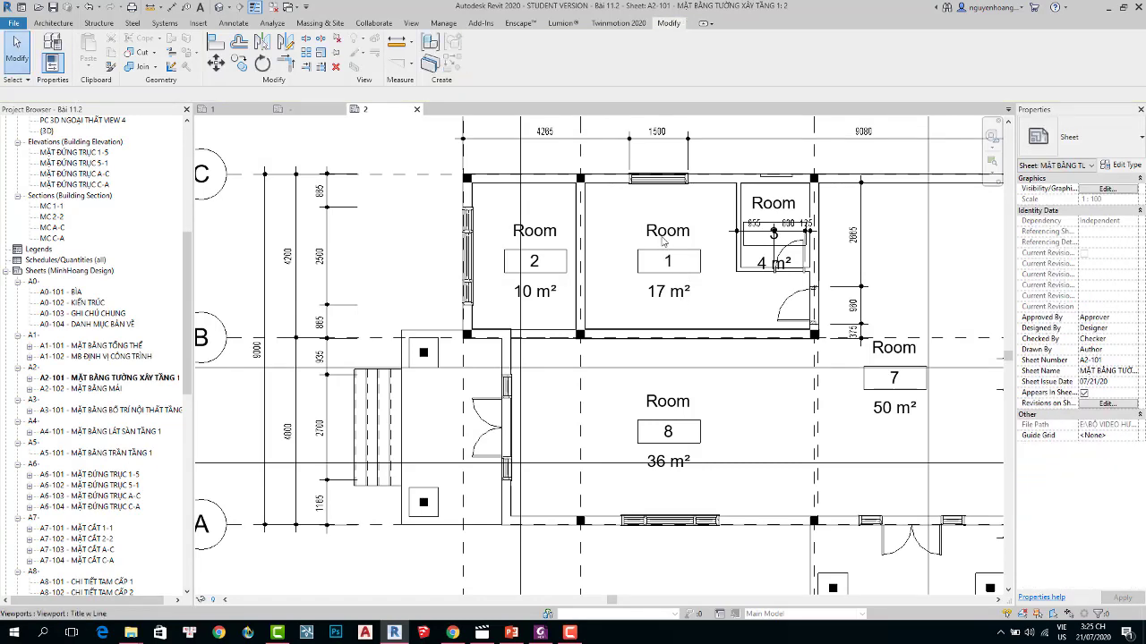
pyautogui.click(663, 271)
pyautogui.doubleClick(660, 289)
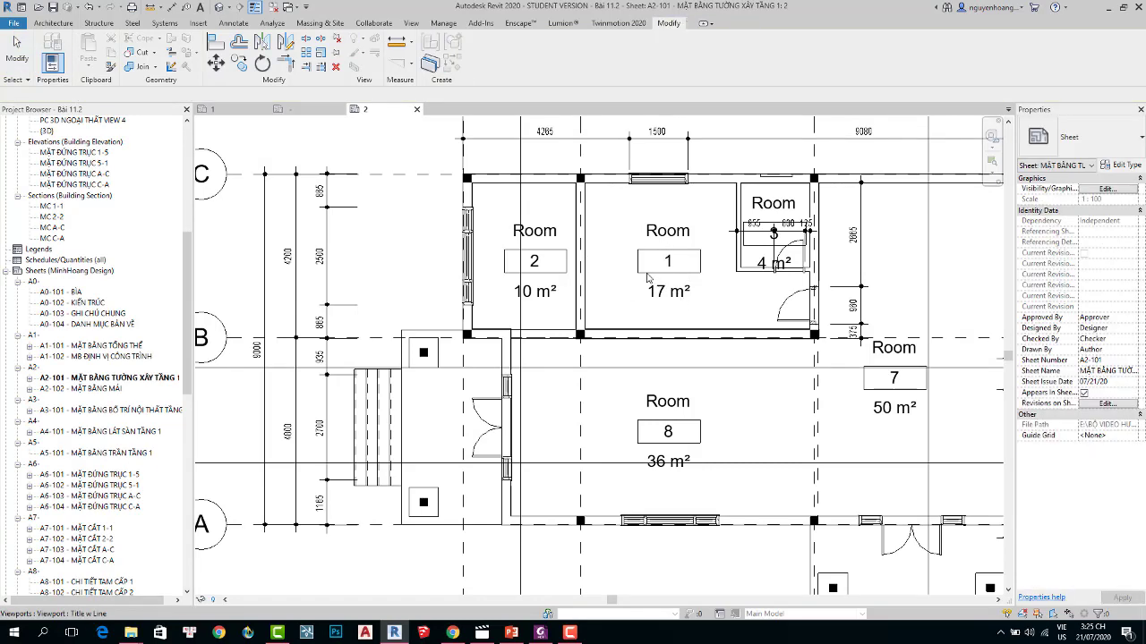
# Switch the 17 m² room's tag to the M_Room Tag HD : Room Tag type.
pyautogui.click(671, 294)
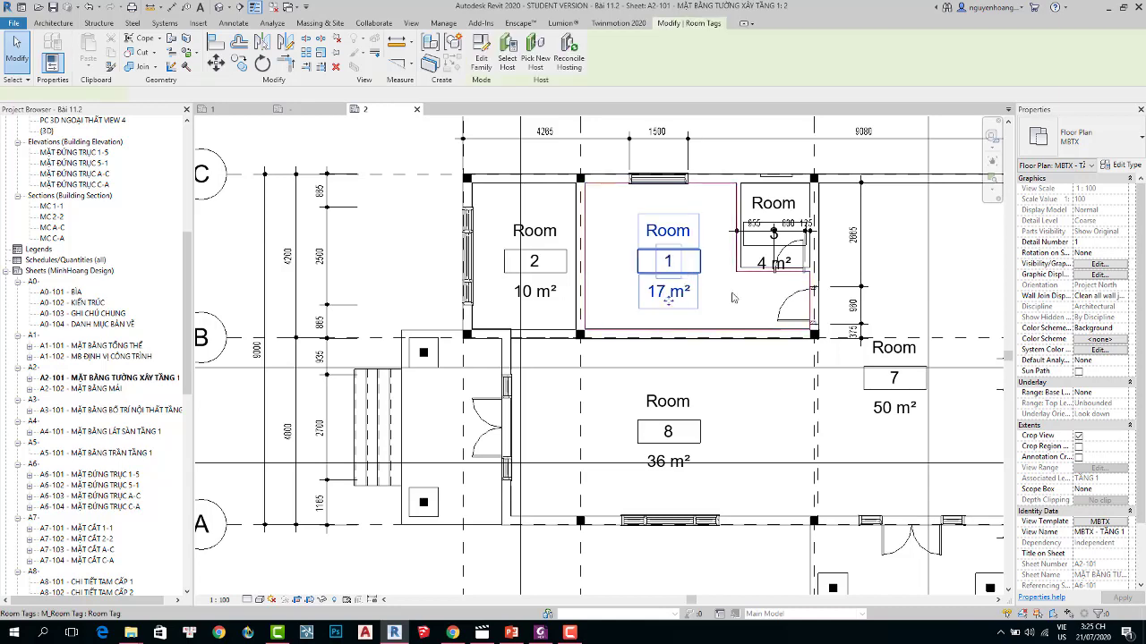
pyautogui.click(1093, 150)
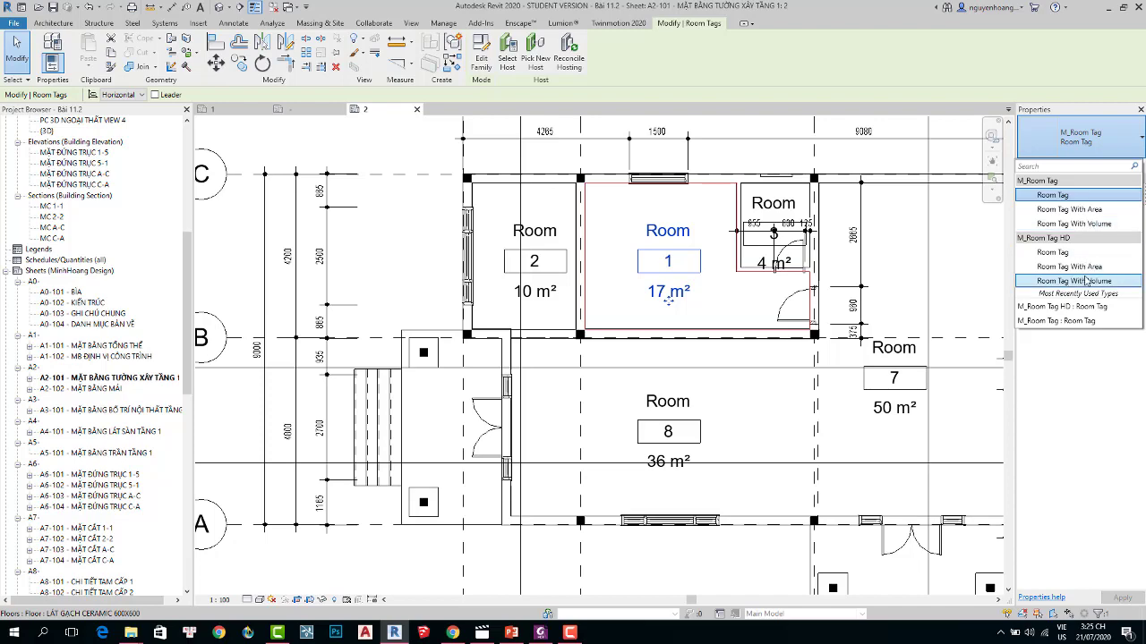
pyautogui.click(1055, 252)
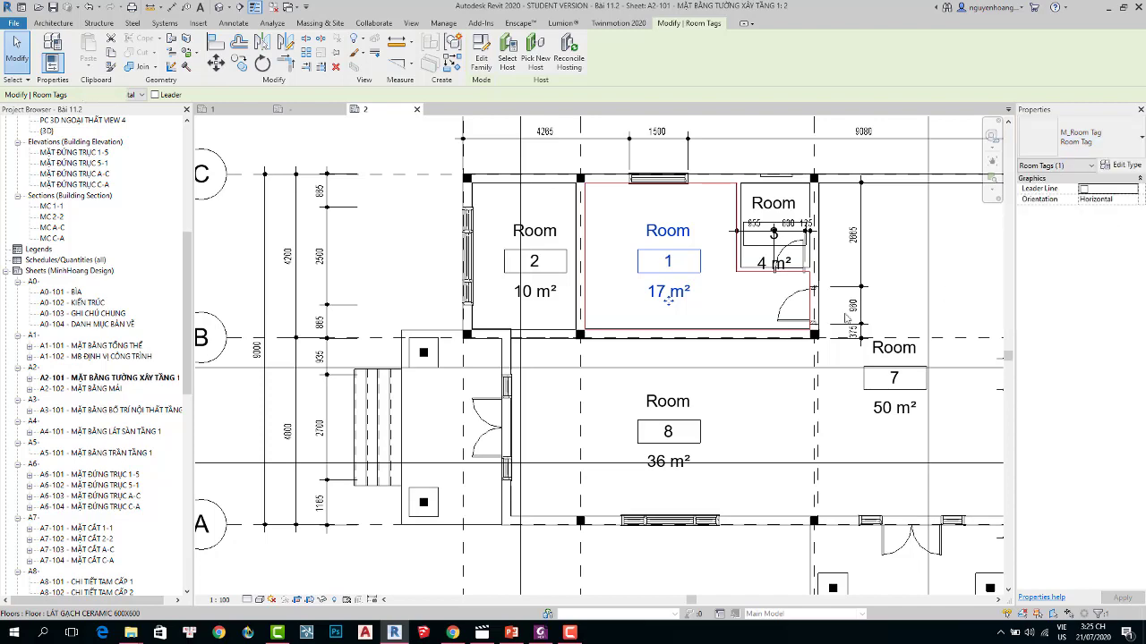
pyautogui.press('Escape')
pyautogui.scroll(1, 660, 299)
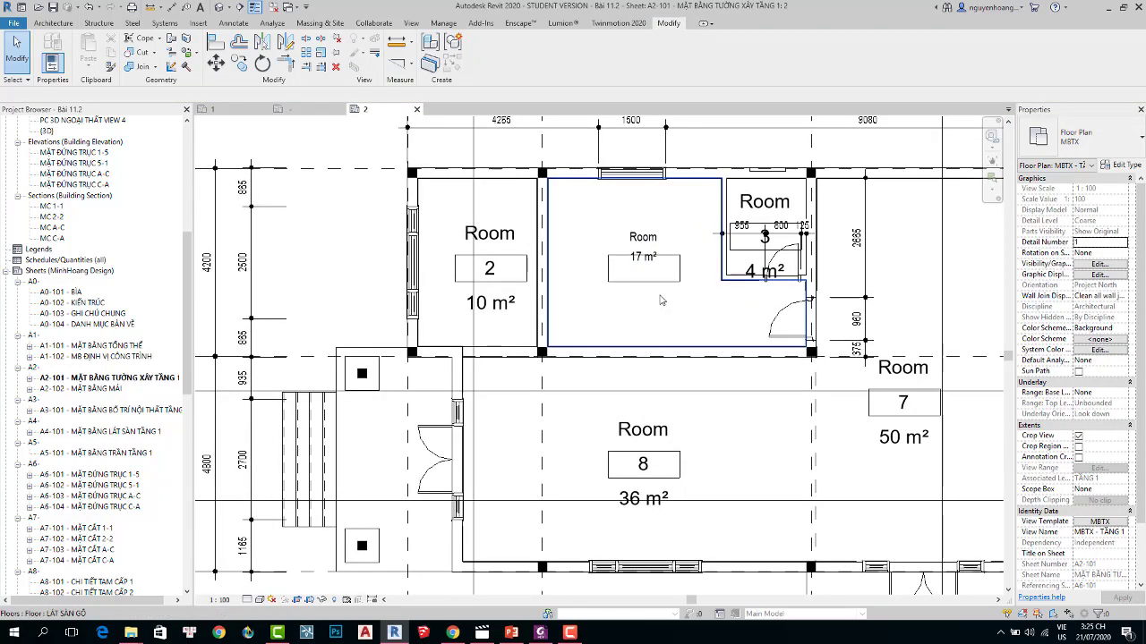
# Turn off Show Room Number in the HD room tag type.
pyautogui.click(655, 259)
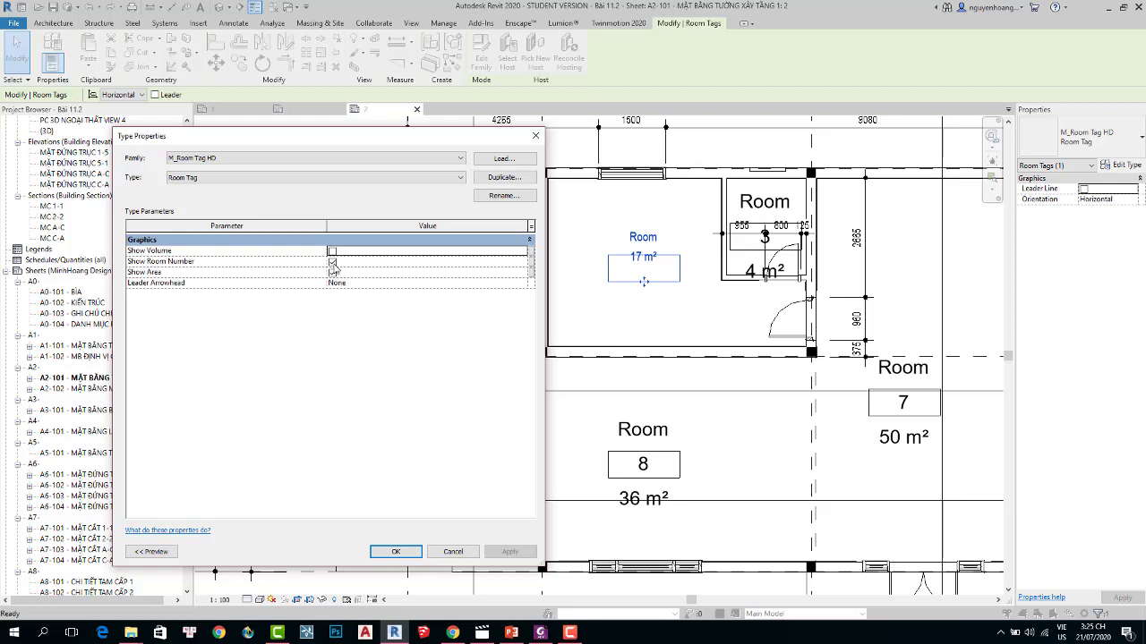
pyautogui.click(332, 261)
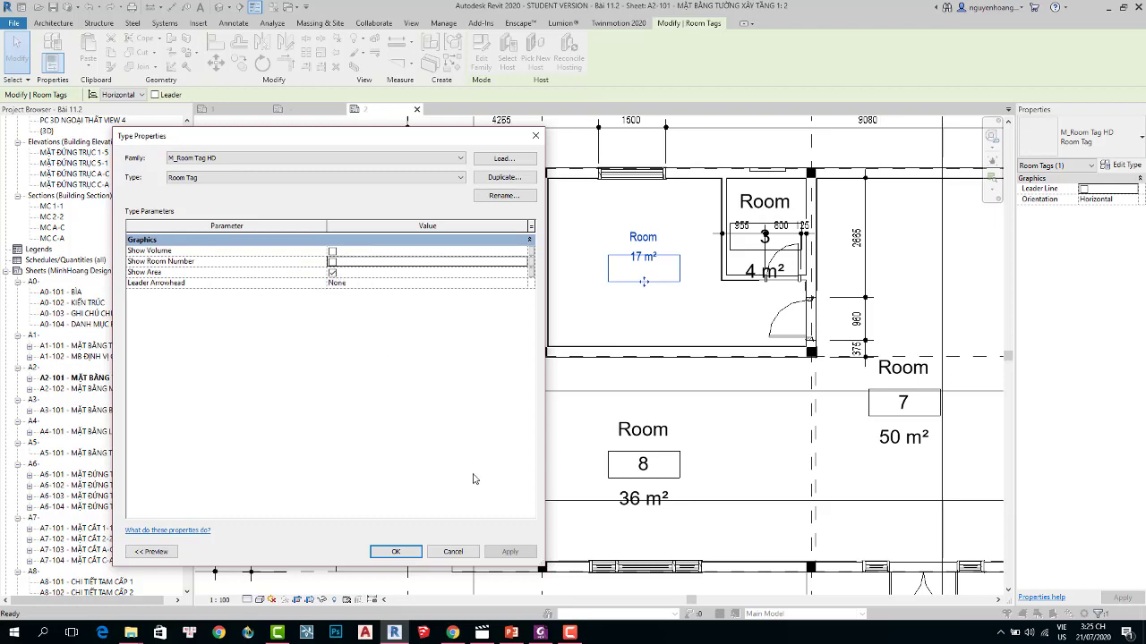
pyautogui.click(398, 552)
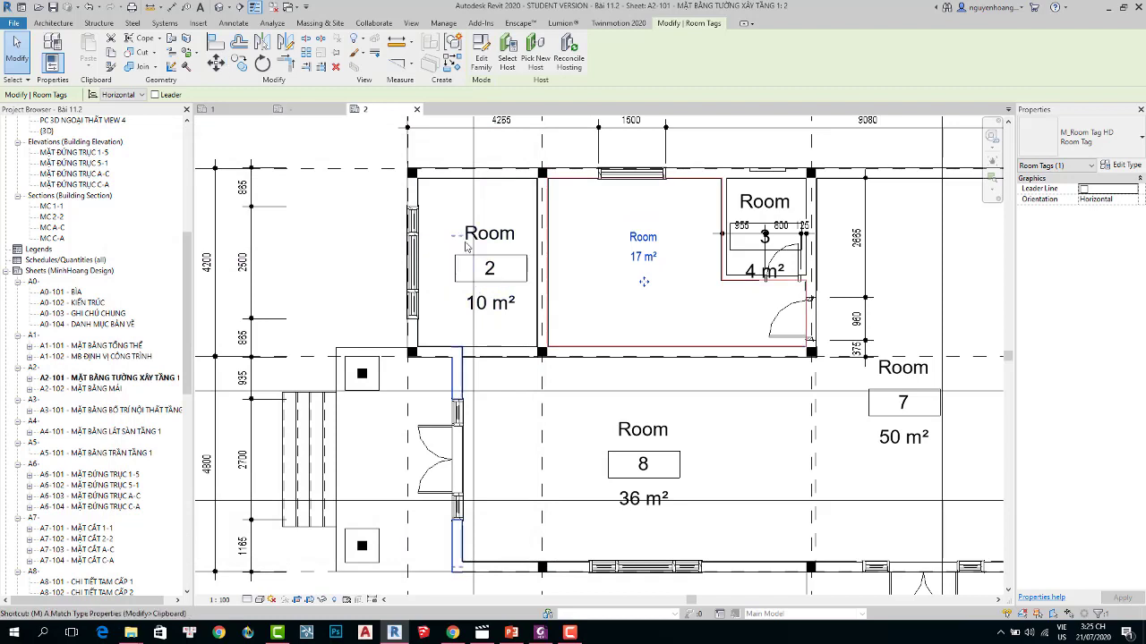
# Match Type (MA) the HD tag onto the tags of rooms 2, 3, 7 and 8.
pyautogui.press('Escape')
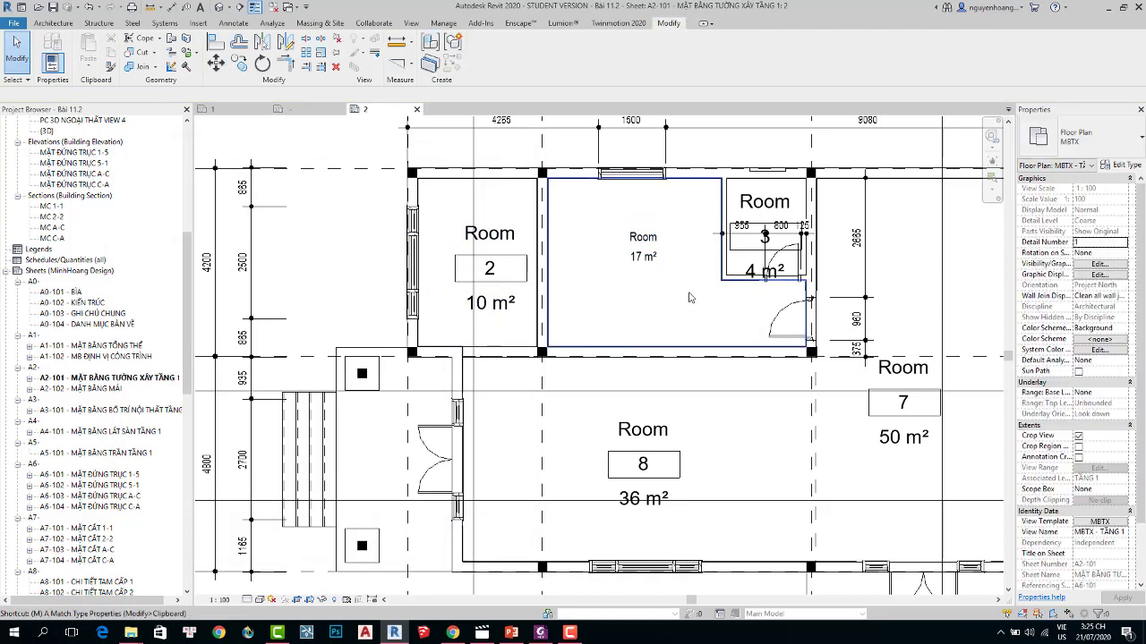
pyautogui.press('m')
pyautogui.press('a')
pyautogui.click(494, 234)
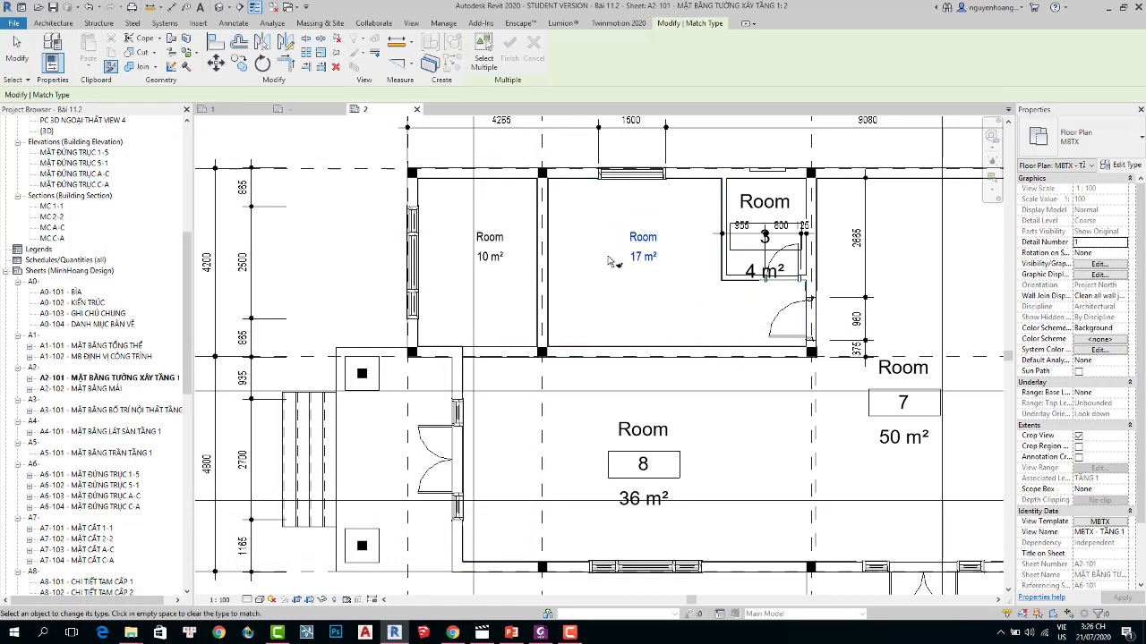
pyautogui.click(762, 210)
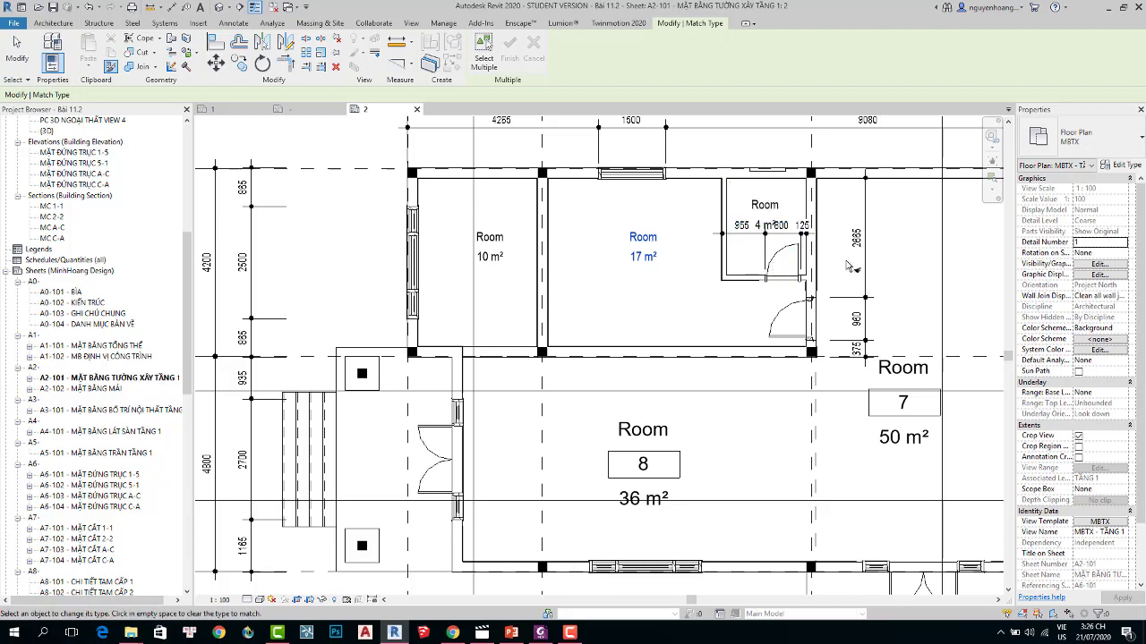
pyautogui.click(904, 399)
pyautogui.click(655, 445)
# Apply the HD tag type to the tags of rooms 4, 5 and 6.
pyautogui.moveTo(596, 424); pyautogui.dragTo(327, 441, button='middle')
pyautogui.click(847, 268)
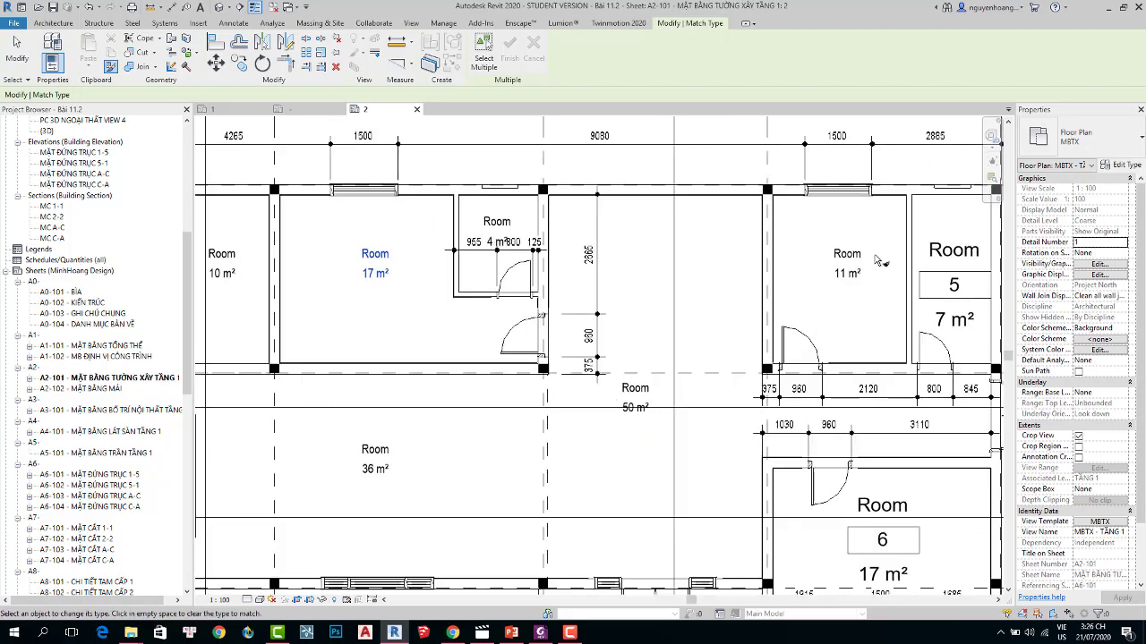
pyautogui.click(954, 260)
pyautogui.moveTo(882, 305); pyautogui.dragTo(614, 246, button='middle')
pyautogui.click(615, 454)
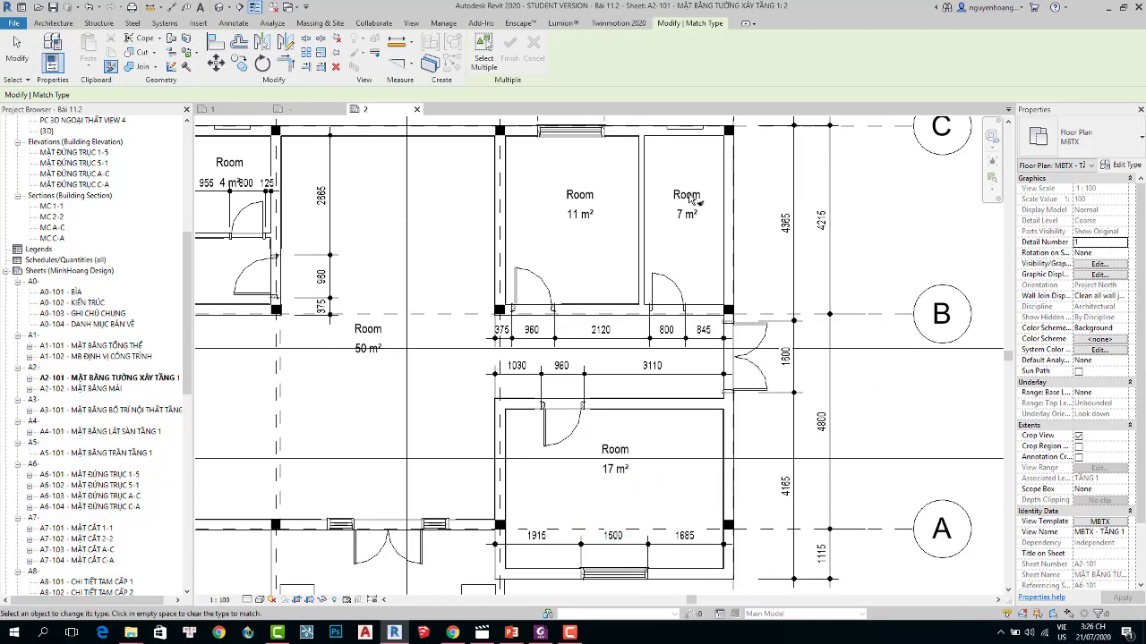
pyautogui.scroll(-3, 737, 241)
pyautogui.moveTo(738, 241); pyautogui.dragTo(761, 241, button='middle')
pyautogui.scroll(2, 536, 331)
pyautogui.press('Escape')
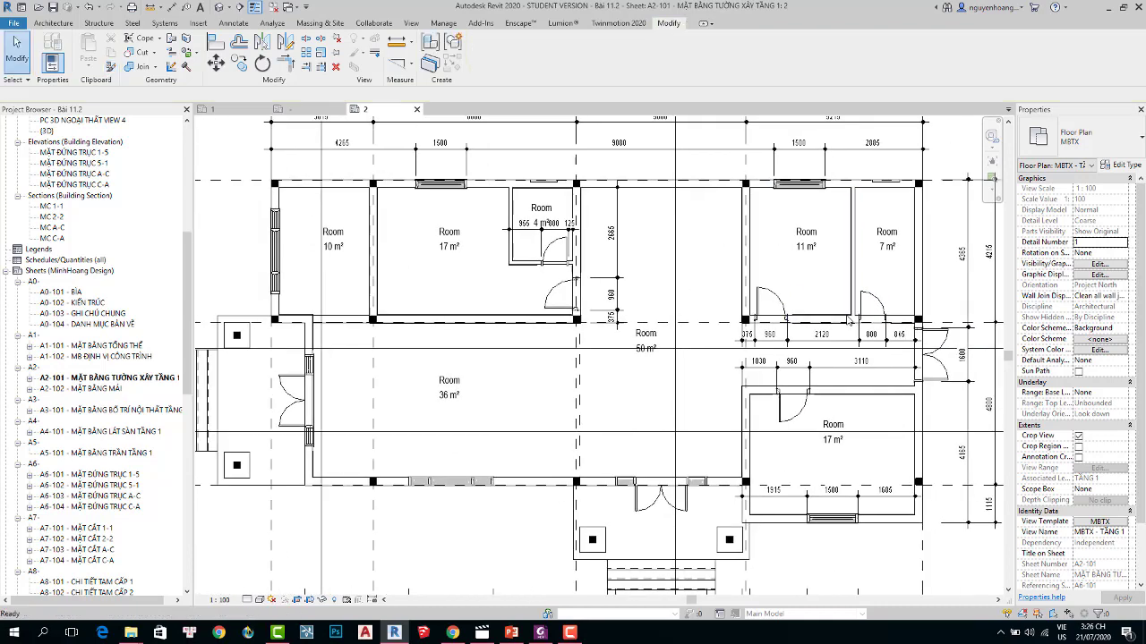
pyautogui.scroll(1, 536, 331)
pyautogui.moveTo(421, 238); pyautogui.dragTo(414, 224, button='middle')
# Rename the 10 m² and 17 m² rooms to P. THỜ and P.NGỦ MASTER.
pyautogui.doubleClick(414, 203)
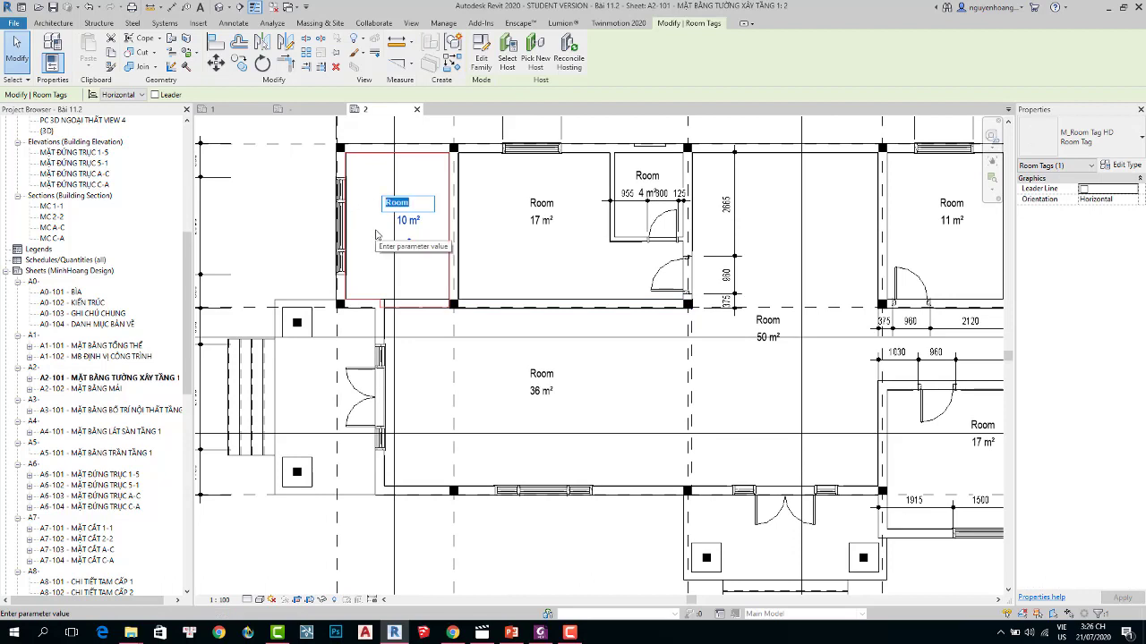
pyautogui.write('P. THỜ')
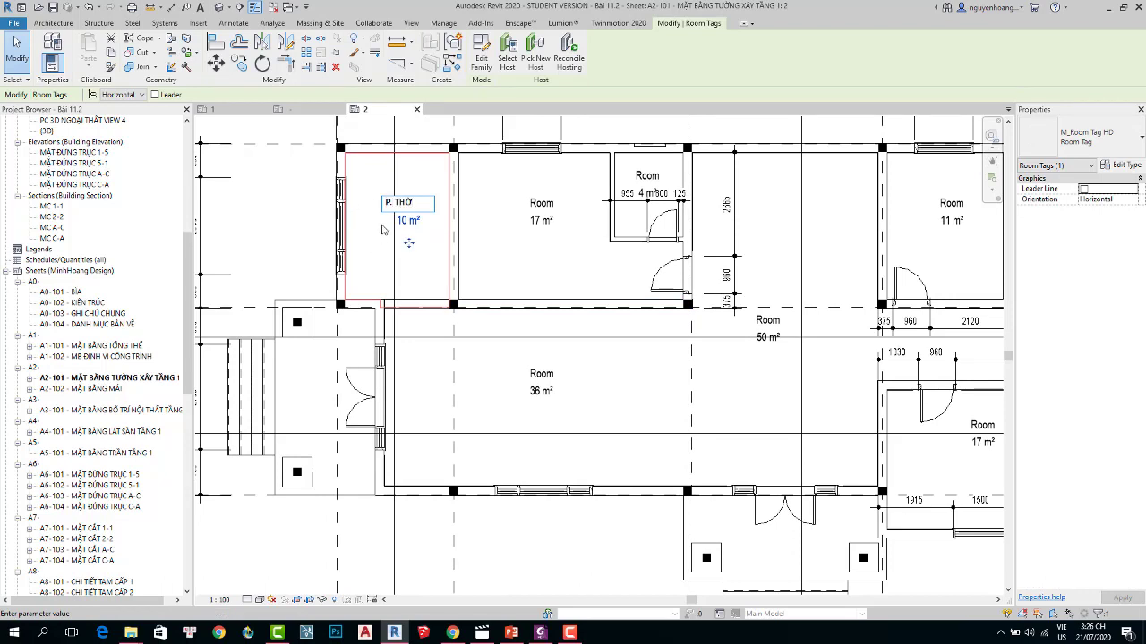
pyautogui.click(532, 263)
pyautogui.click(537, 203)
pyautogui.click(537, 202)
pyautogui.write('P.NGỦ MẶ')
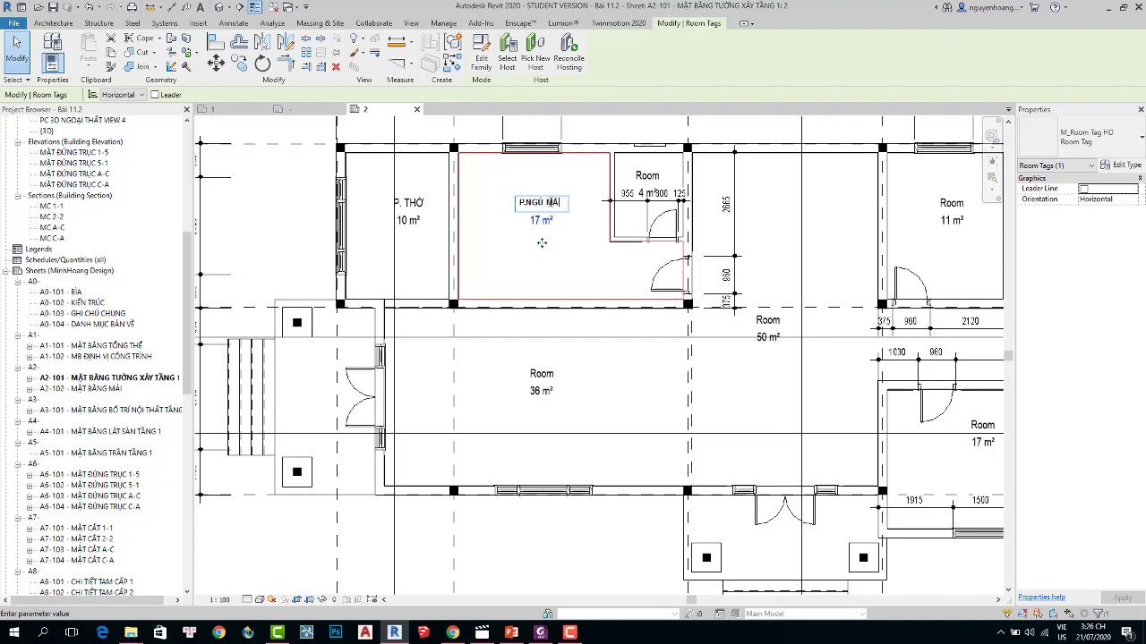
pyautogui.press('BackSpace')
pyautogui.click(582, 293)
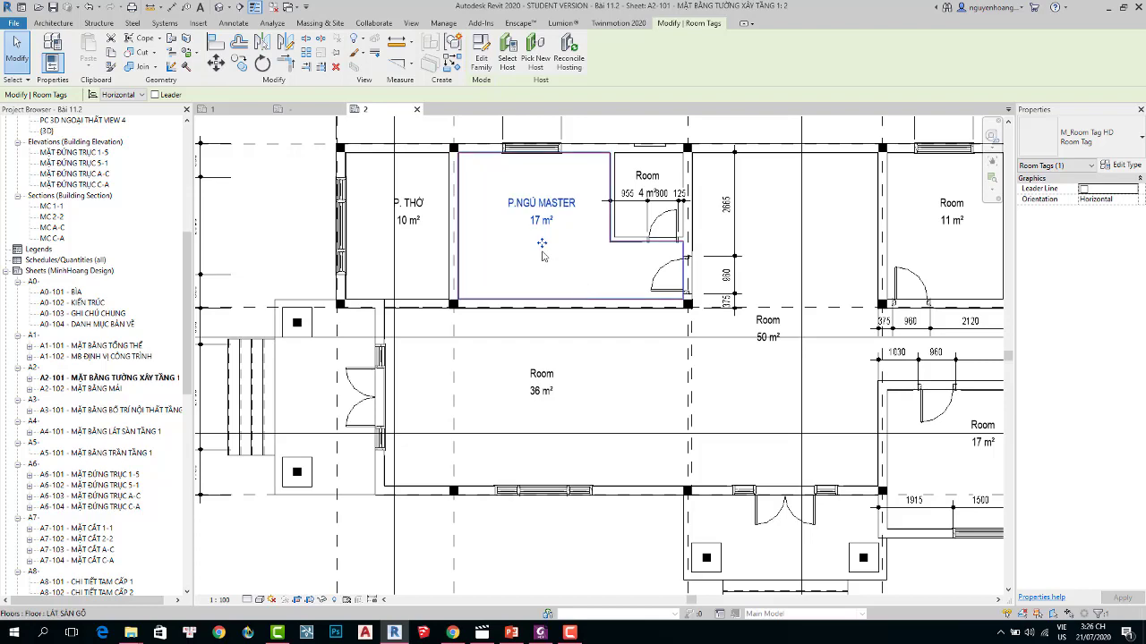
# Rename the 4 m² and 36 m² rooms to WC - 1 and P. KHÁCH.
pyautogui.scroll(2, 646, 175)
pyautogui.click(654, 182)
pyautogui.click(654, 181)
pyautogui.write('WC')
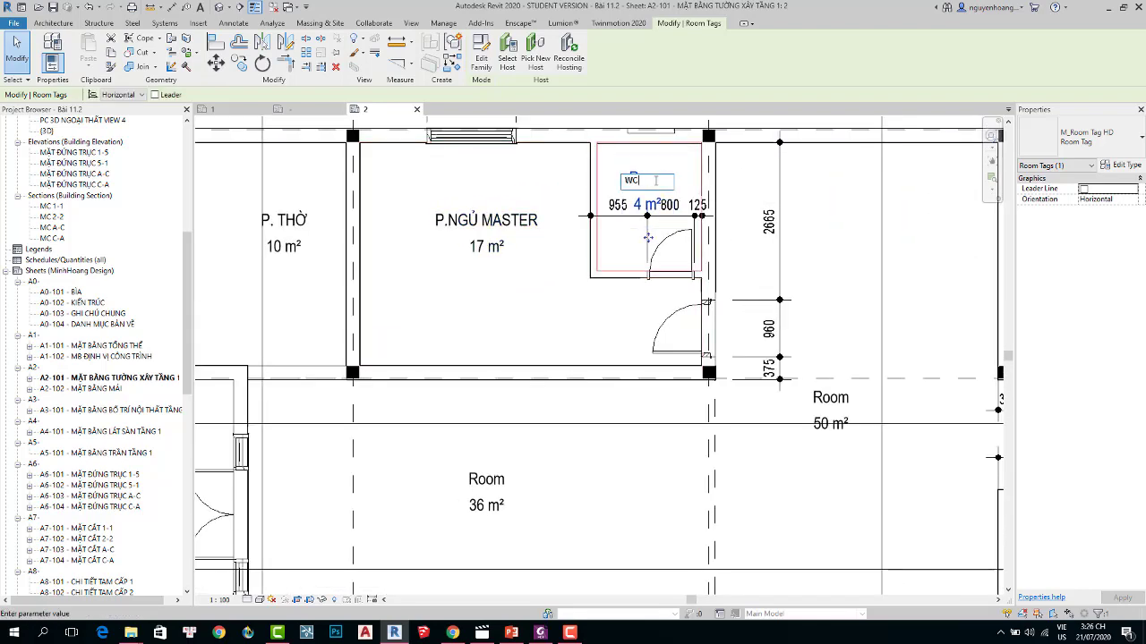
pyautogui.write(' - 1')
pyautogui.click(513, 339)
pyautogui.scroll(-2, 537, 231)
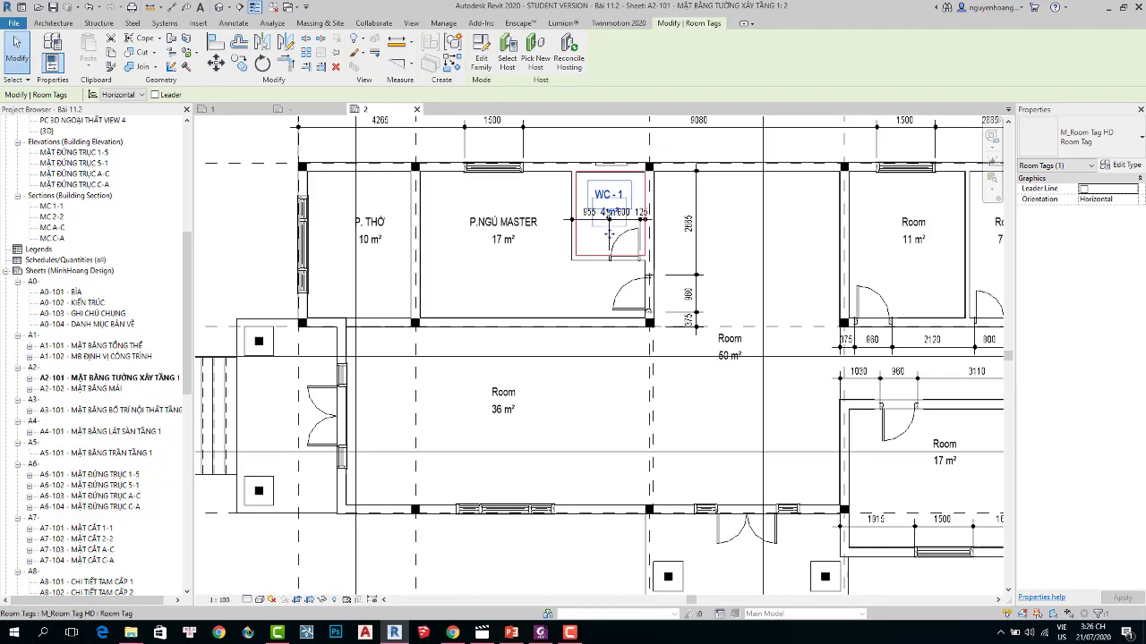
pyautogui.scroll(3, 609, 235)
pyautogui.scroll(-3, 600, 240)
pyautogui.scroll(-1, 538, 286)
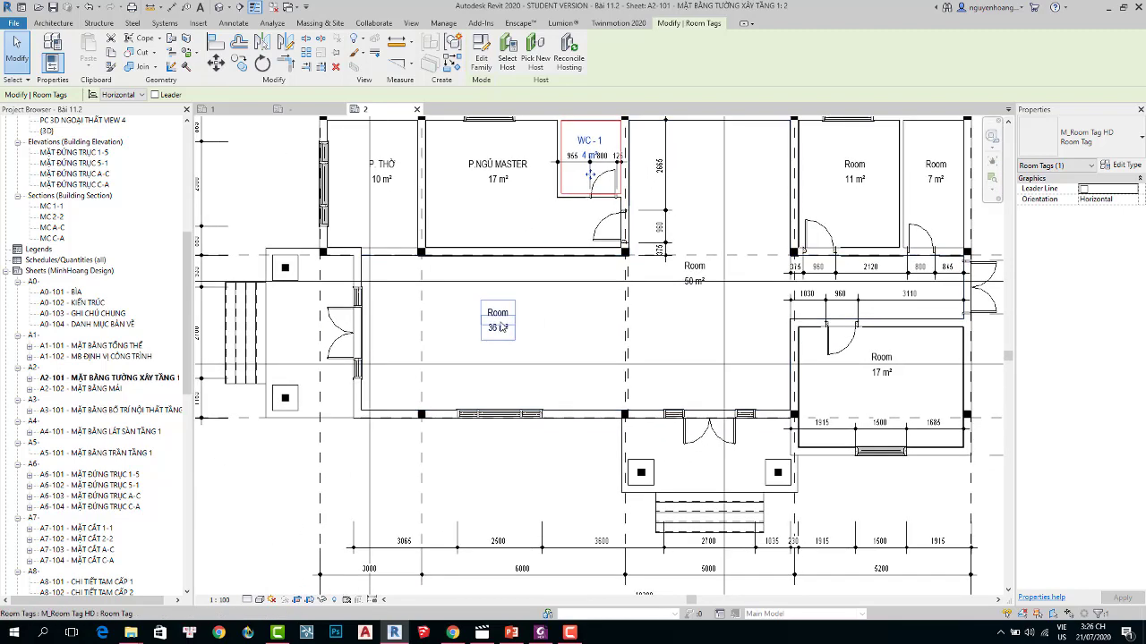
pyautogui.click(501, 328)
pyautogui.click(499, 315)
pyautogui.write('P. KHÁCH')
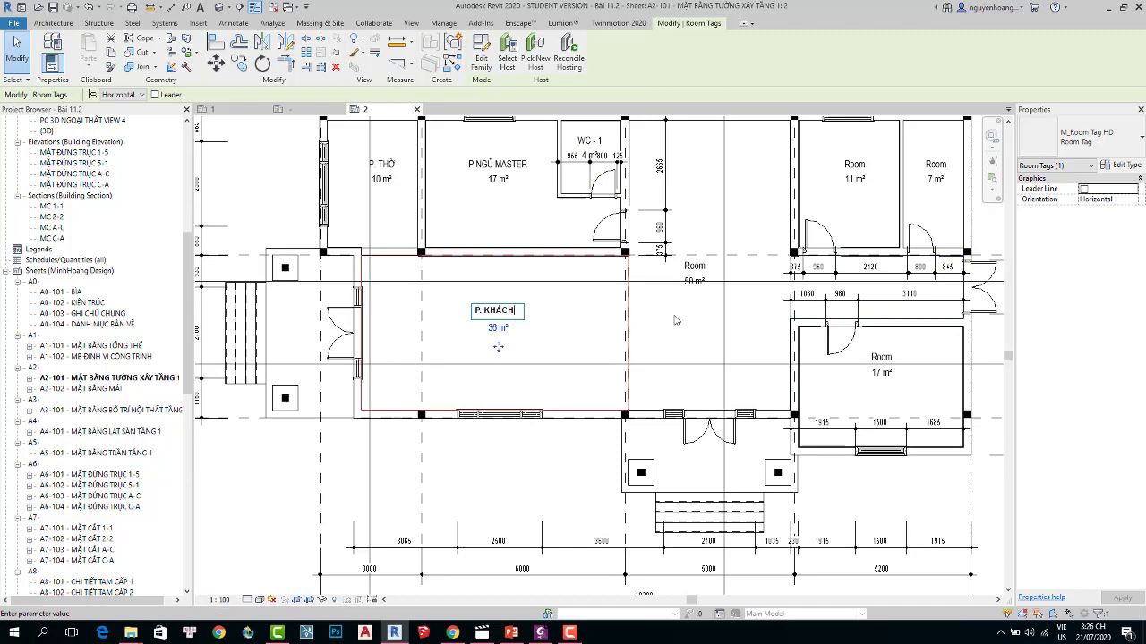
pyautogui.click(571, 330)
# Rename the 50 m² room to P. BẾP + ĂN.
pyautogui.moveTo(678, 273); pyautogui.dragTo(588, 309, button='middle')
pyautogui.click(598, 313)
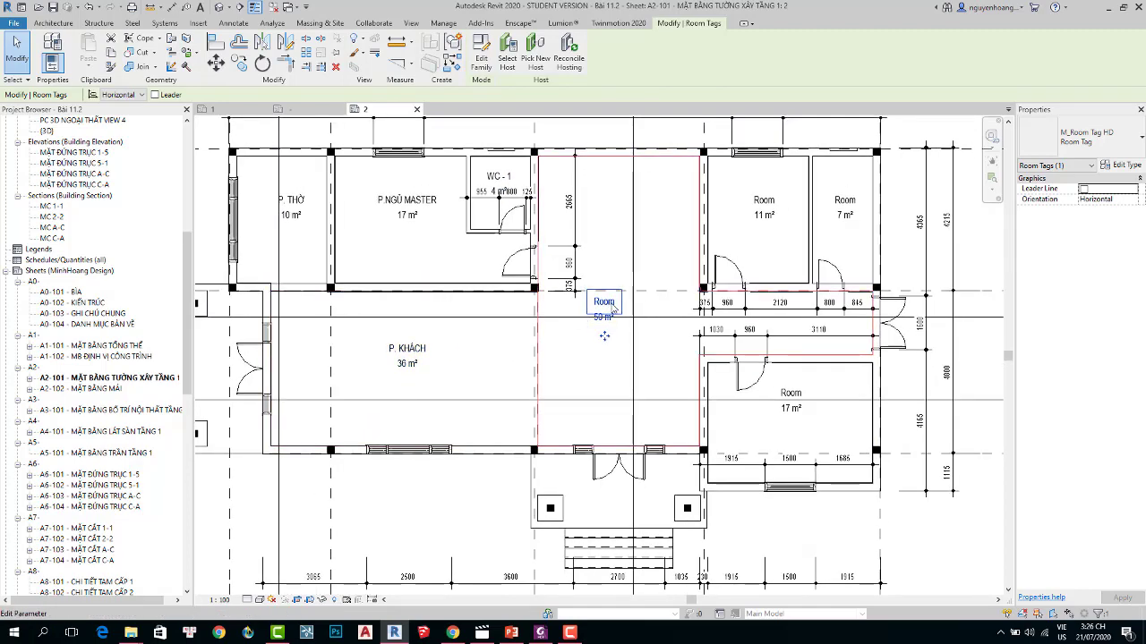
pyautogui.click(598, 301)
pyautogui.write('P')
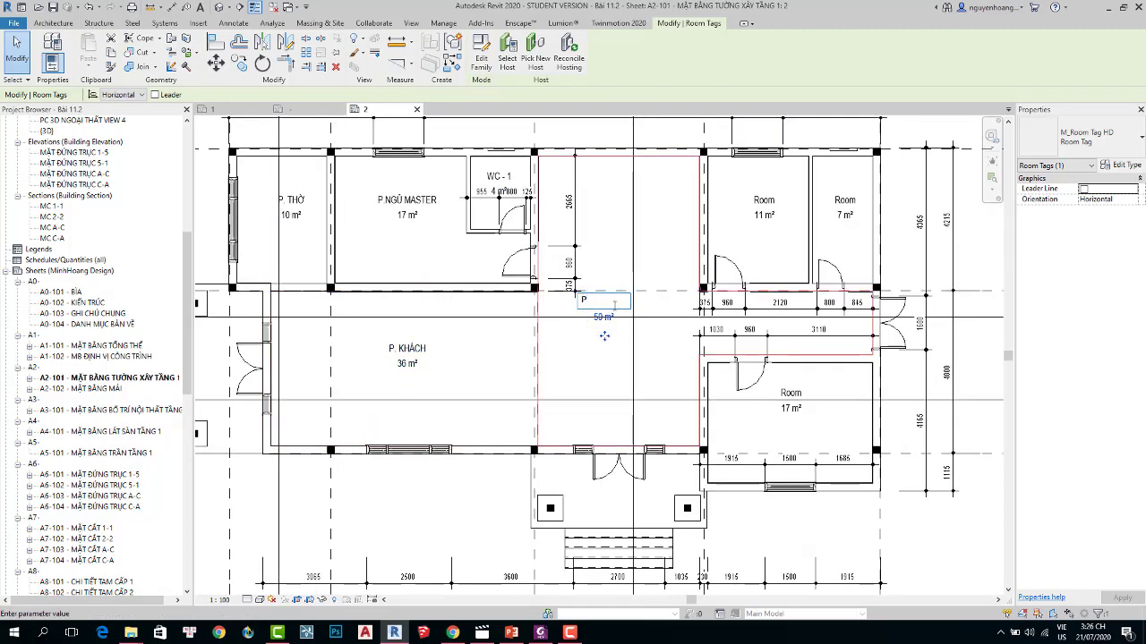
pyautogui.write('. BẾP + ĂN')
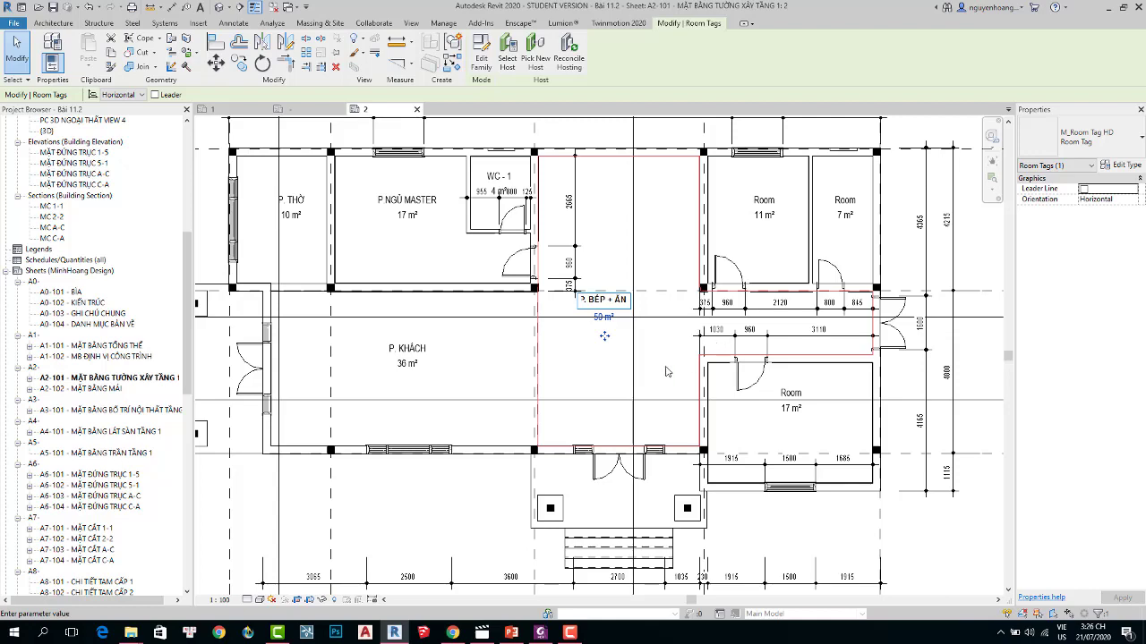
pyautogui.moveTo(750, 336); pyautogui.dragTo(568, 363, button='middle')
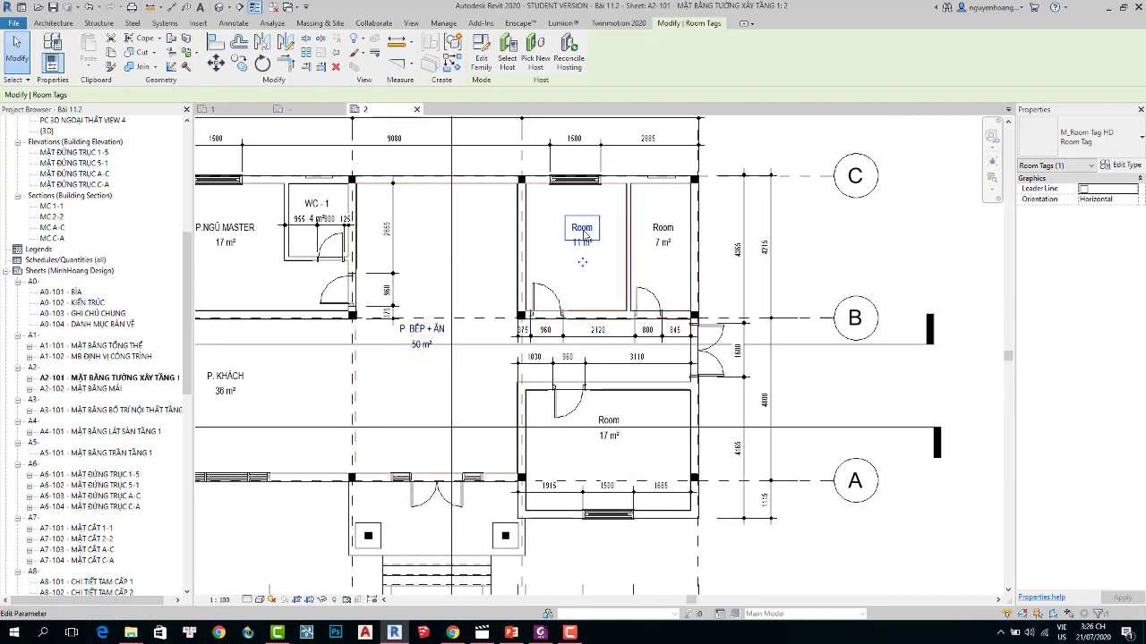
pyautogui.click(612, 423)
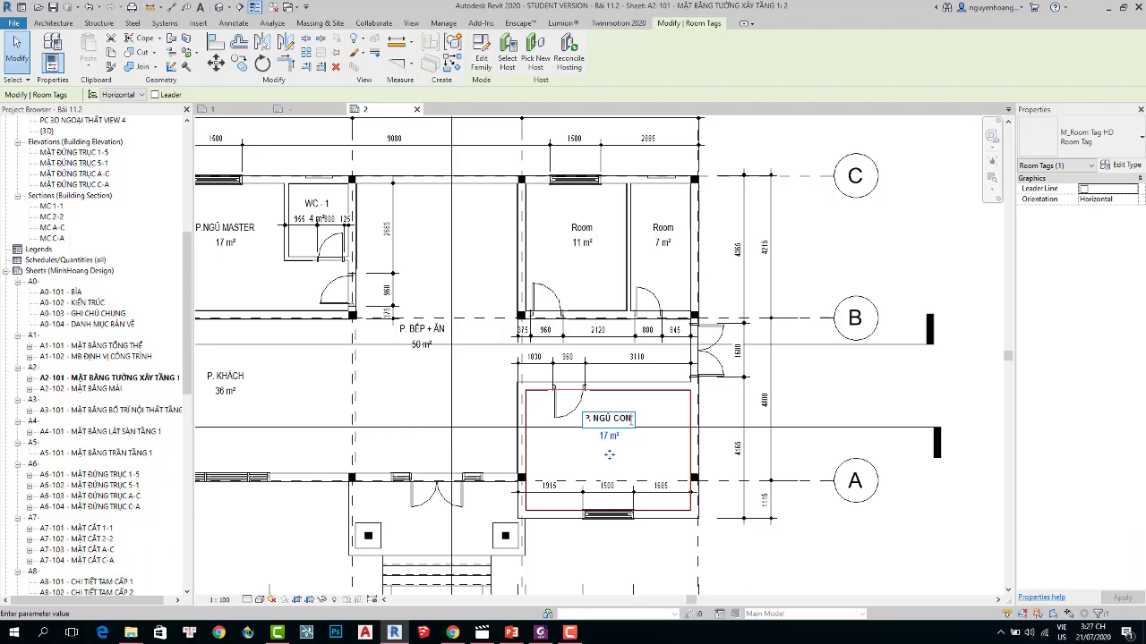
# Commit P. NGỦ CON and rename the 11 m² room tag to P. NGỦ KHÁCH.
pyautogui.press('Return')
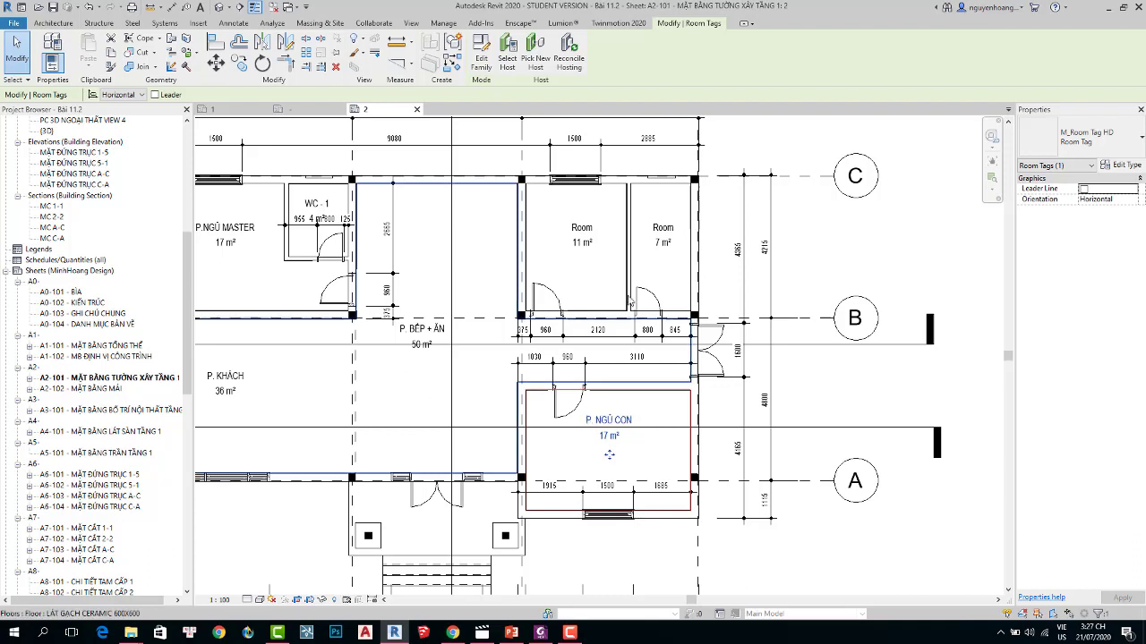
pyautogui.doubleClick(577, 227)
pyautogui.write('GŨ KHÁCH')
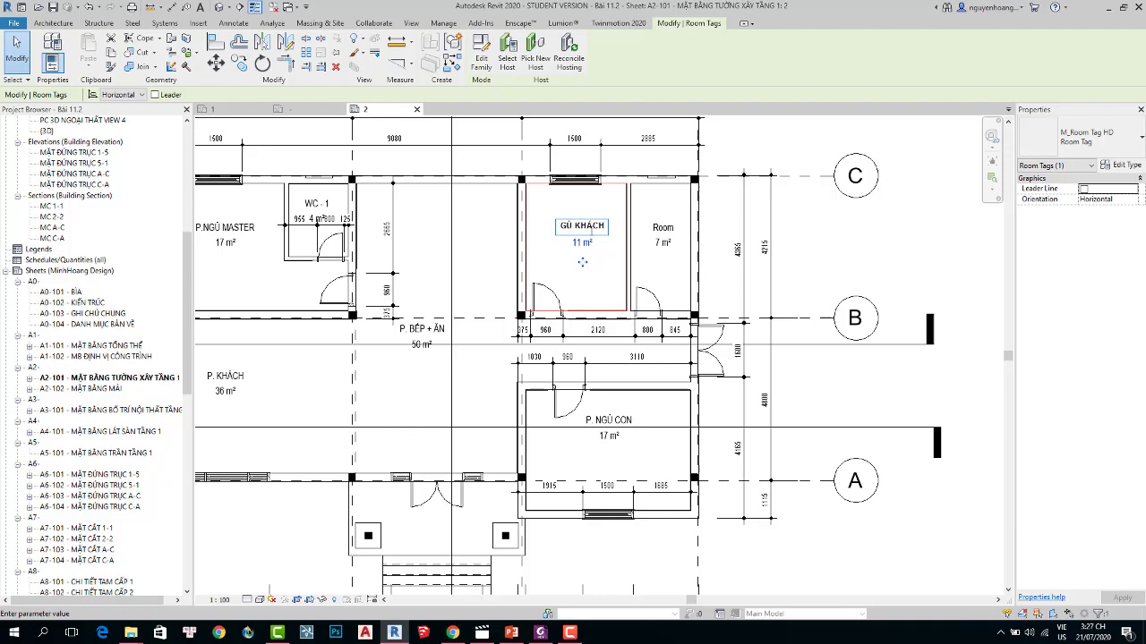
pyautogui.press('Return')
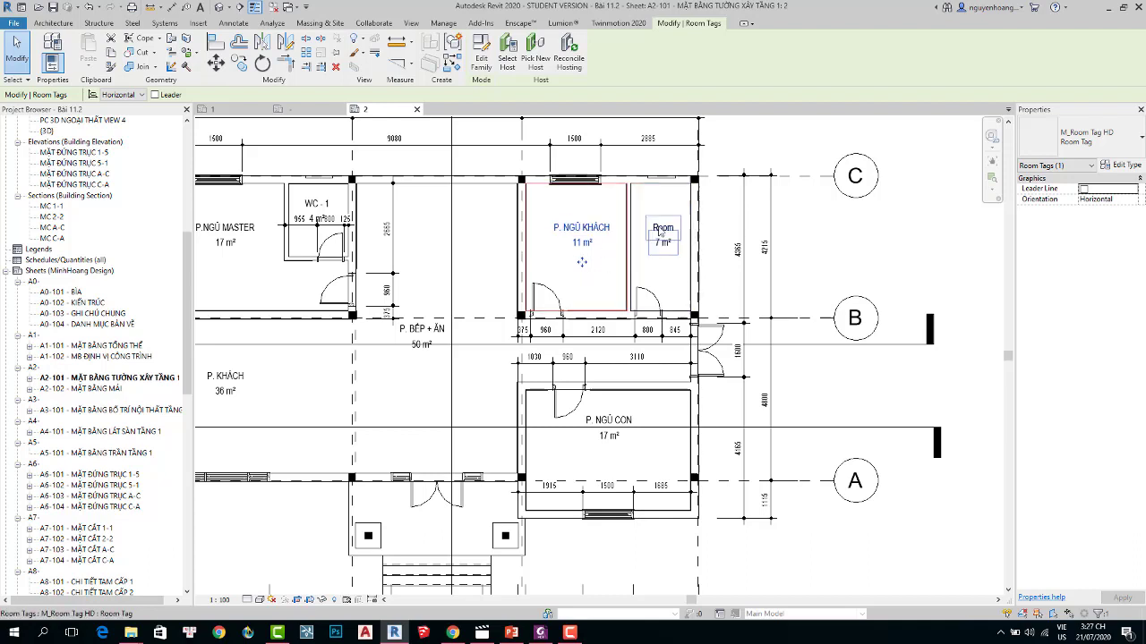
# Rename the 7 m² room tag to WC - 2 and clear the selection.
pyautogui.doubleClick(673, 226)
pyautogui.write('WC - 2')
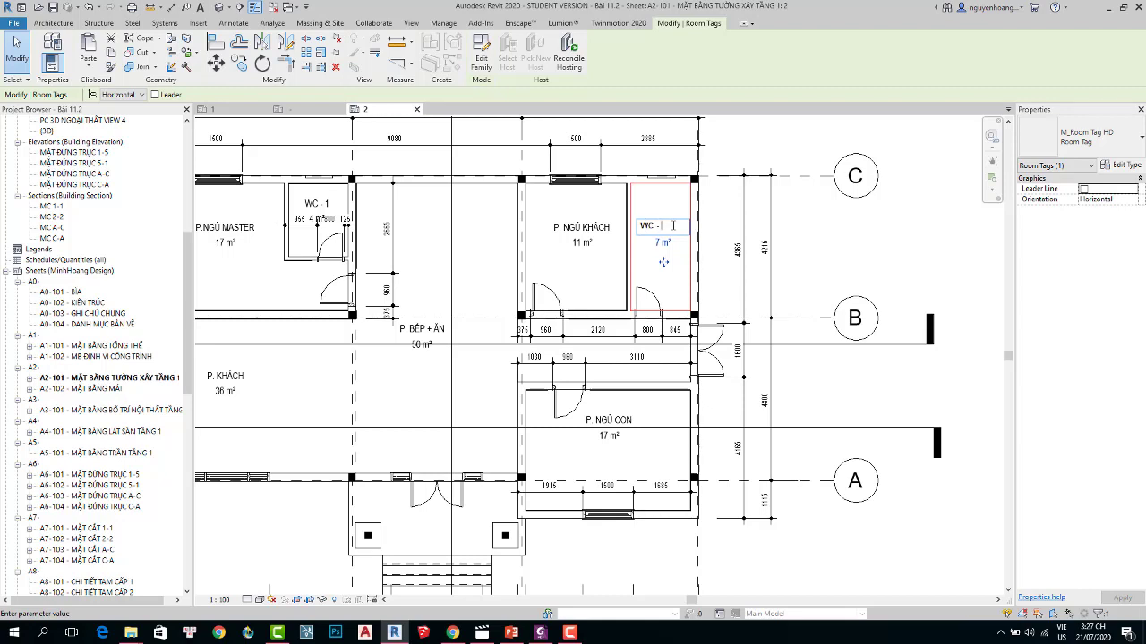
pyautogui.click(603, 278)
pyautogui.scroll(-2, 682, 223)
pyautogui.moveTo(794, 374); pyautogui.dragTo(798, 351, button='middle')
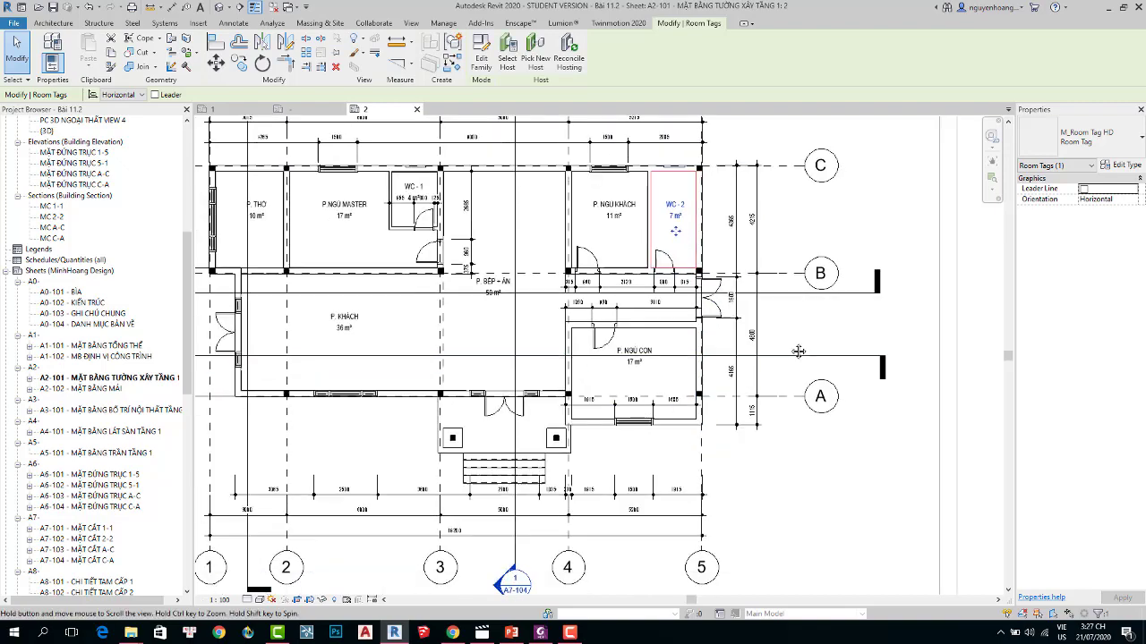
pyautogui.click(744, 463)
pyautogui.scroll(1, 746, 477)
# Nudge section line MC A-C slightly left with the arrow keys.
pyautogui.scroll(1, 875, 470)
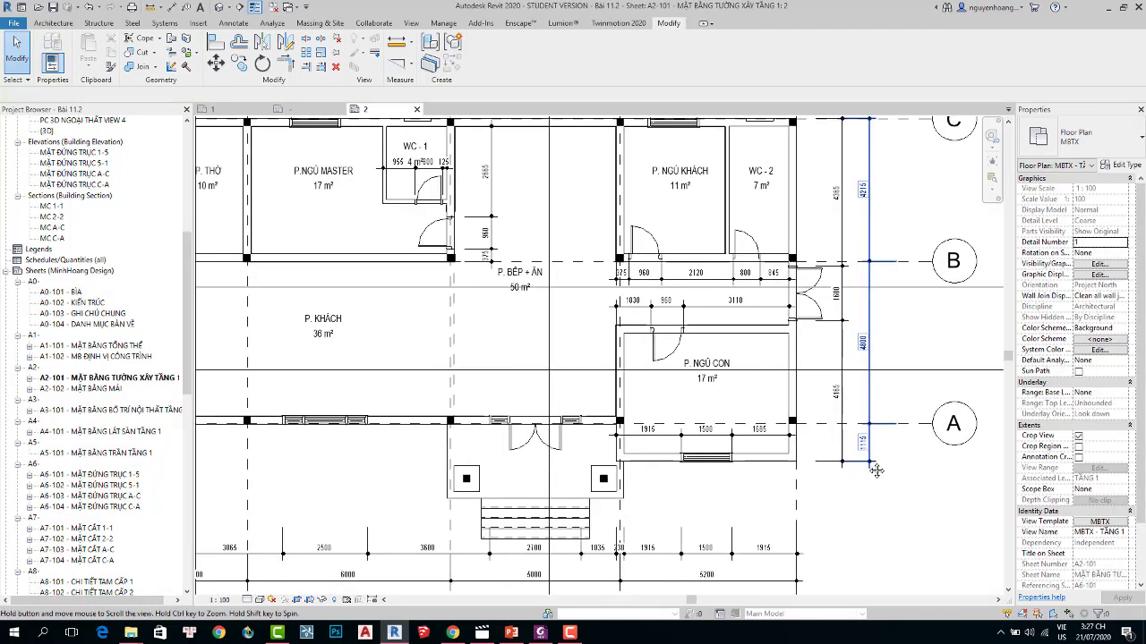
pyautogui.moveTo(321, 178)
pyautogui.mouseDown(button='middle')
pyautogui.moveTo(384, 183)
pyautogui.moveTo(454, 240)
pyautogui.mouseUp(button='middle')
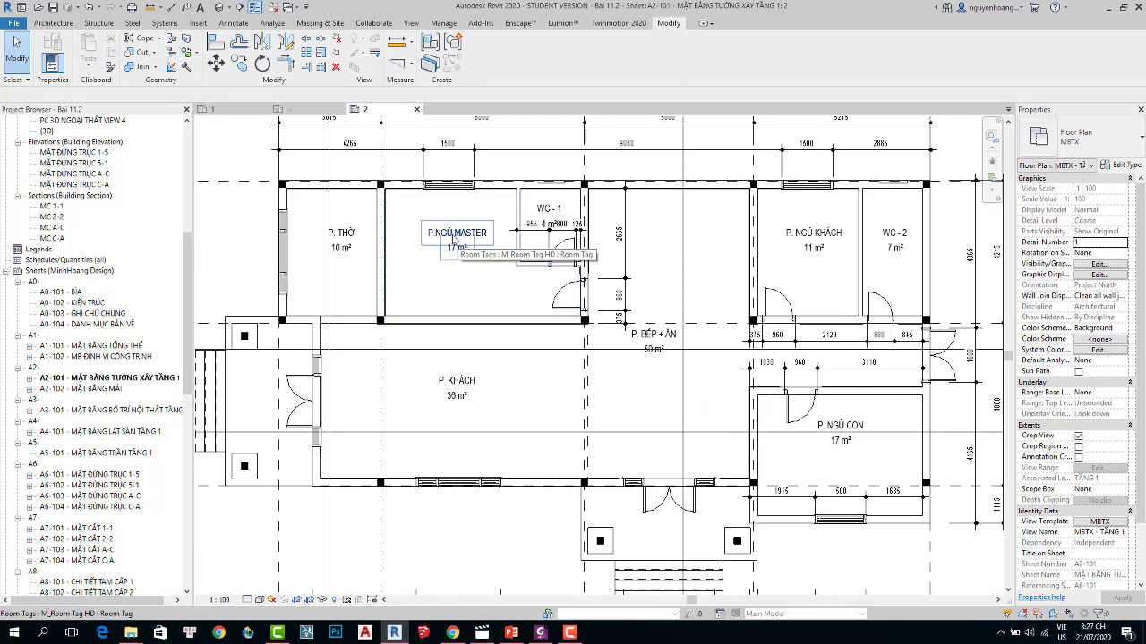
pyautogui.scroll(-1, 454, 240)
pyautogui.scroll(-1, 461, 295)
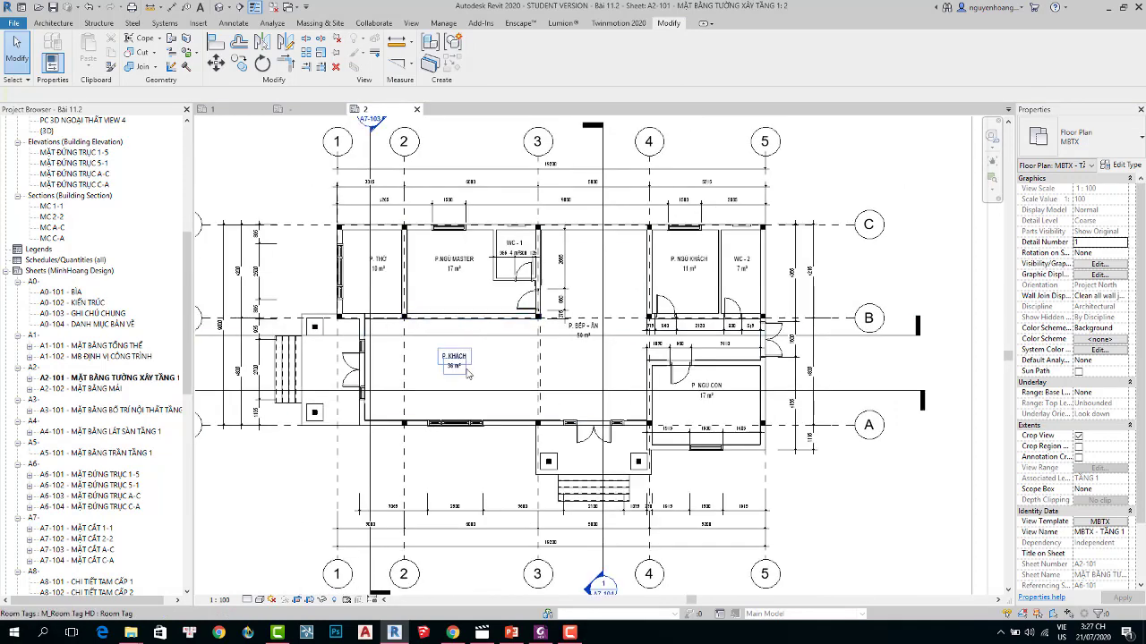
pyautogui.moveTo(450, 347); pyautogui.dragTo(452, 355, button='middle')
pyautogui.scroll(1, 409, 293)
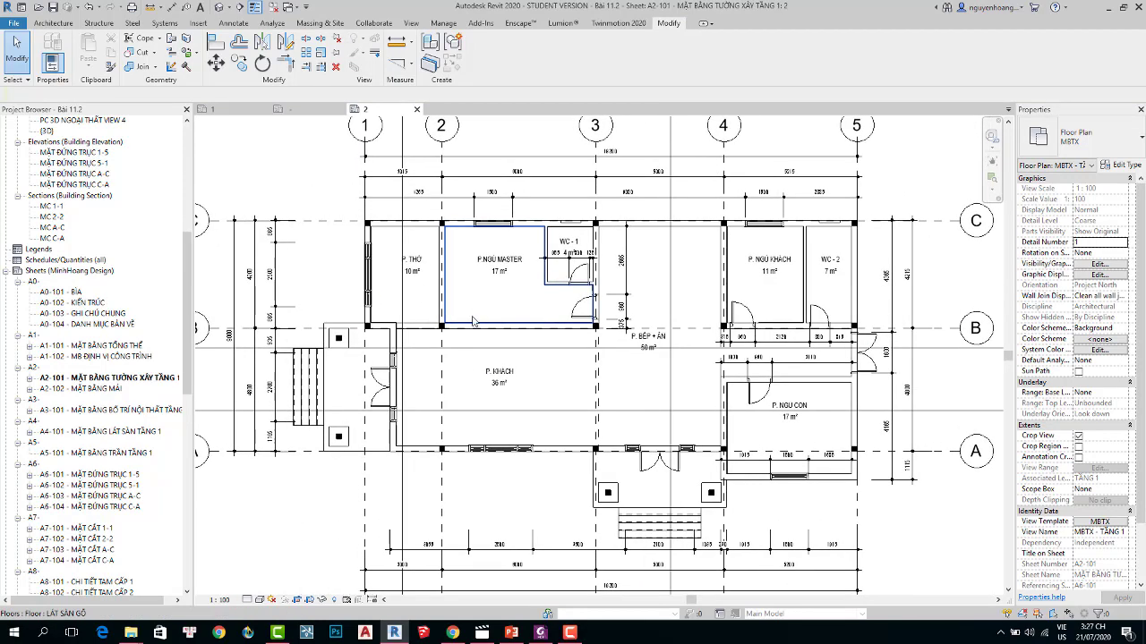
pyautogui.scroll(3, 439, 267)
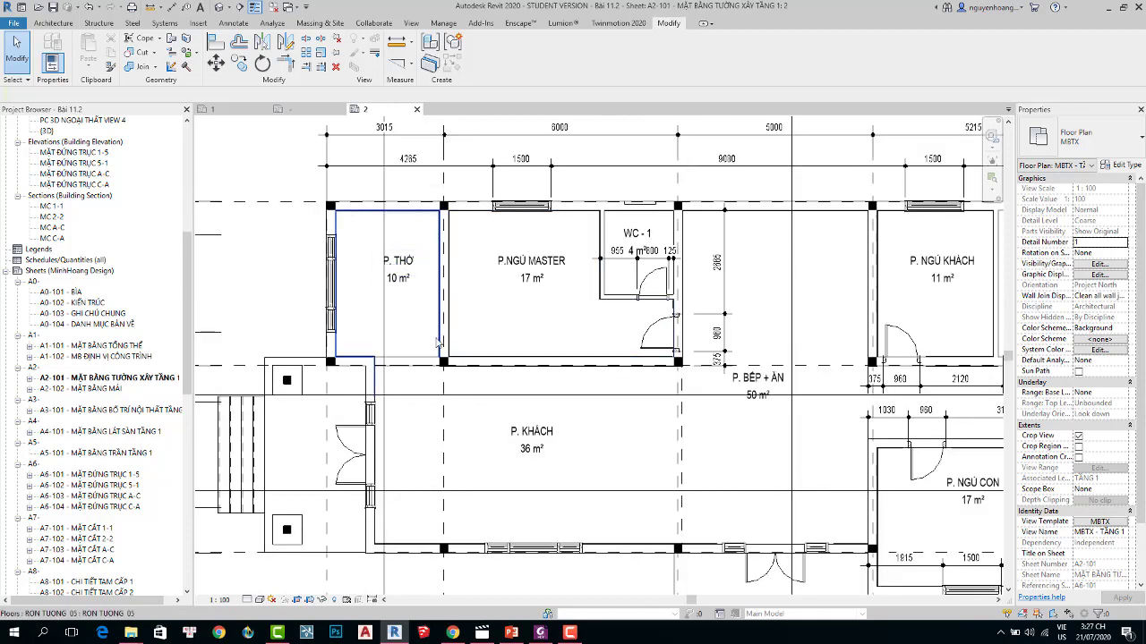
pyautogui.scroll(-2, 376, 320)
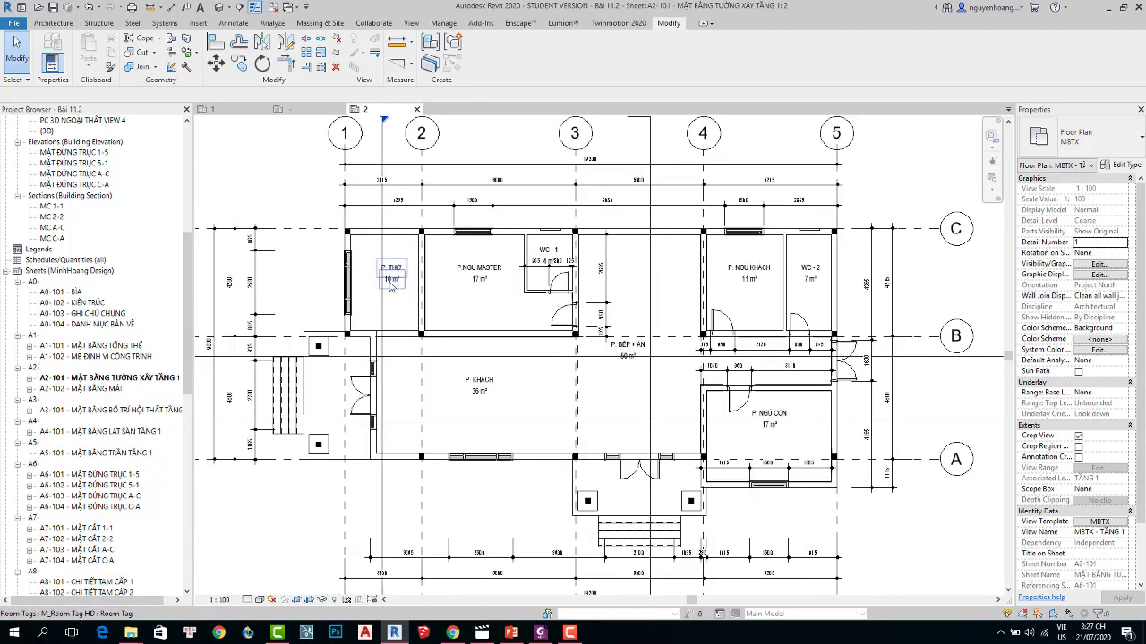
pyautogui.click(390, 316)
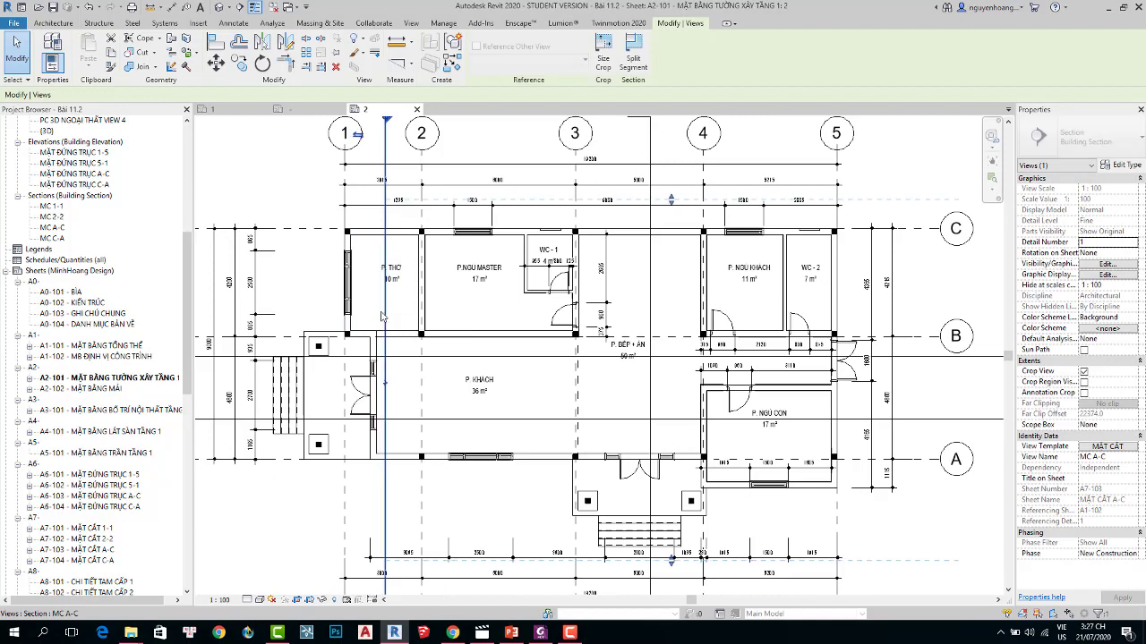
pyautogui.press('Right')
pyautogui.press('Right')
pyautogui.press('Right')
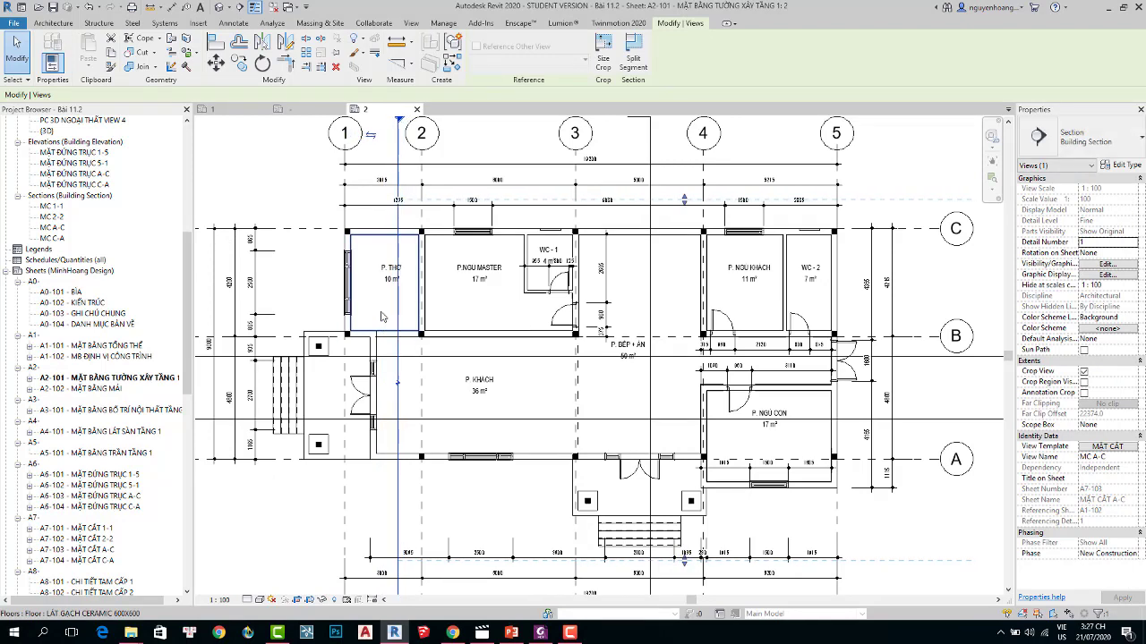
pyautogui.press('Left')
pyautogui.press('Left')
pyautogui.press('Left')
pyautogui.press('Left')
pyautogui.press('Left')
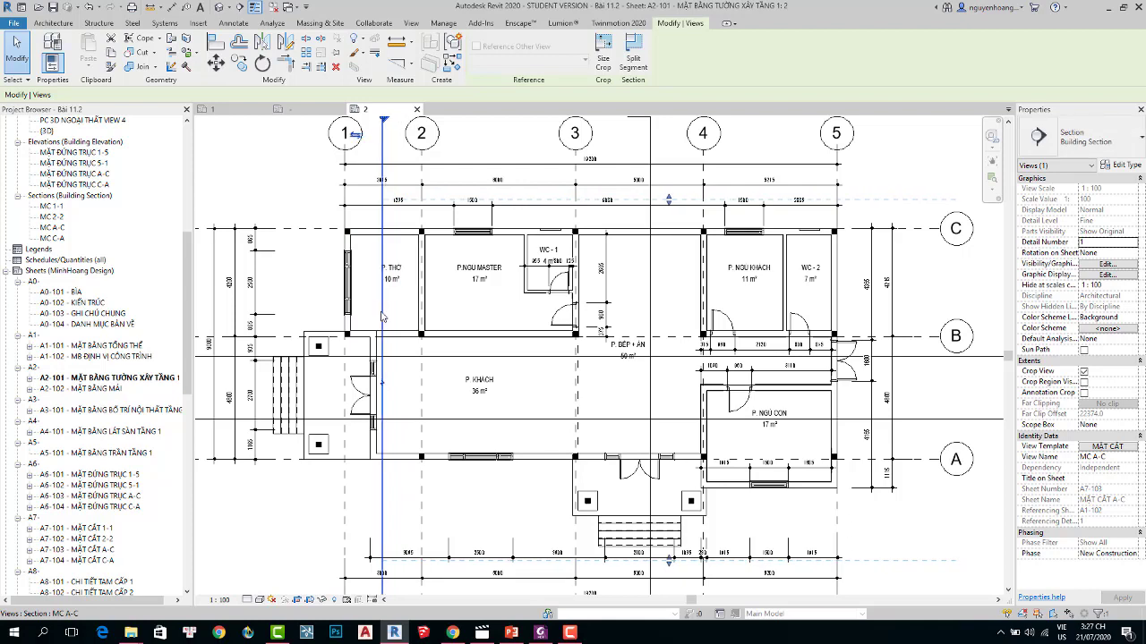
pyautogui.press('Escape')
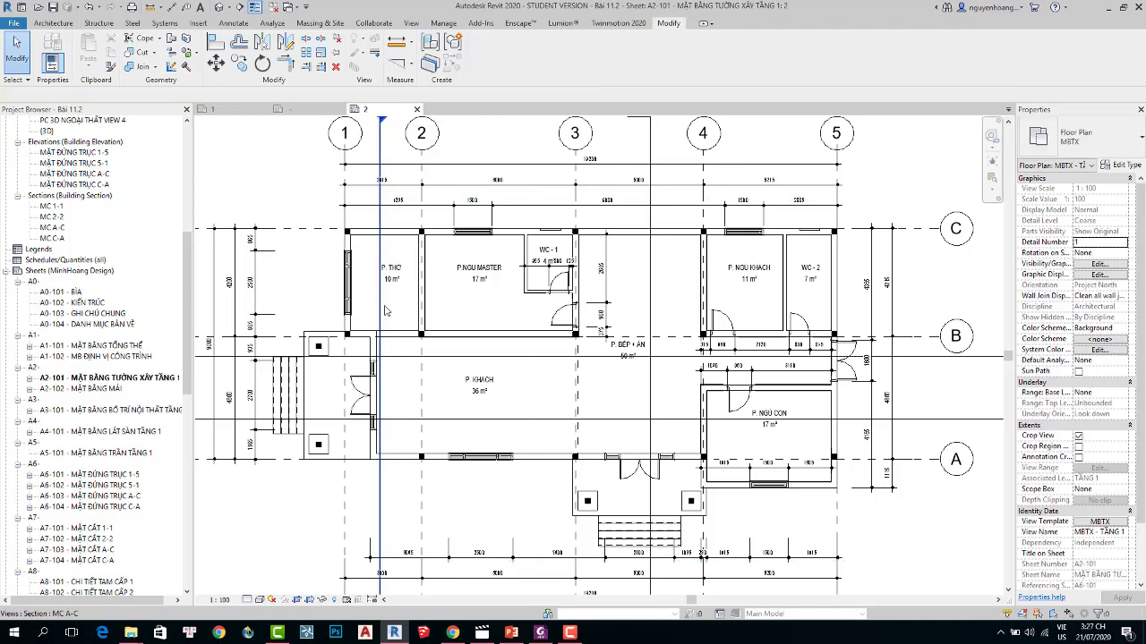
# Shift the P. THỜ room tag slightly to the right.
pyautogui.scroll(2, 384, 310)
pyautogui.click(392, 268)
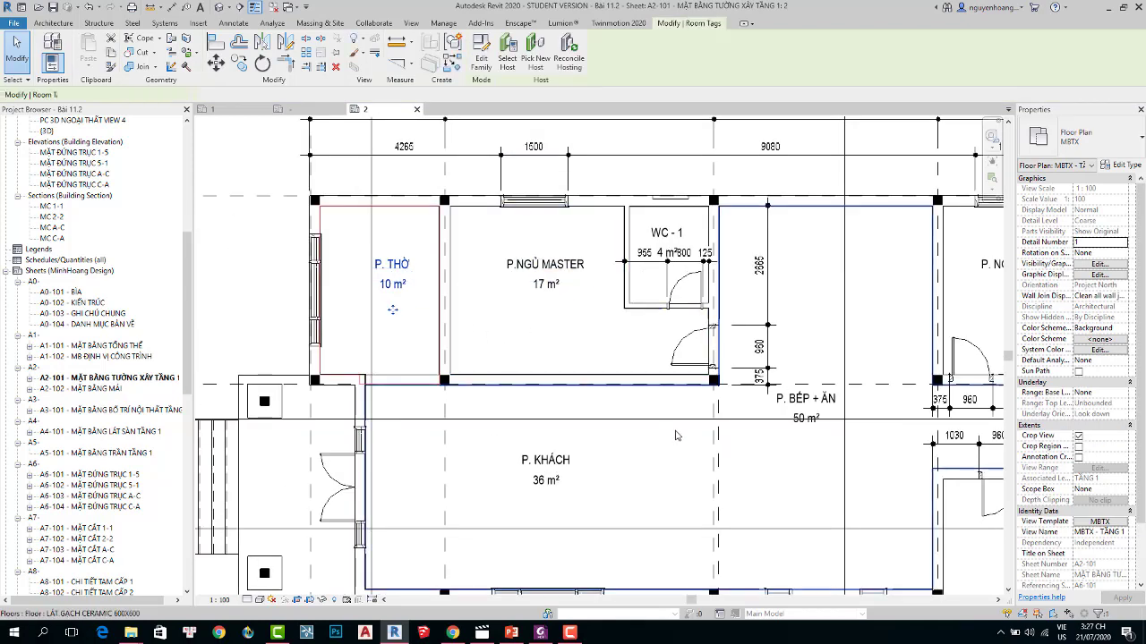
pyautogui.press('Right')
pyautogui.press('Right')
pyautogui.press('Escape')
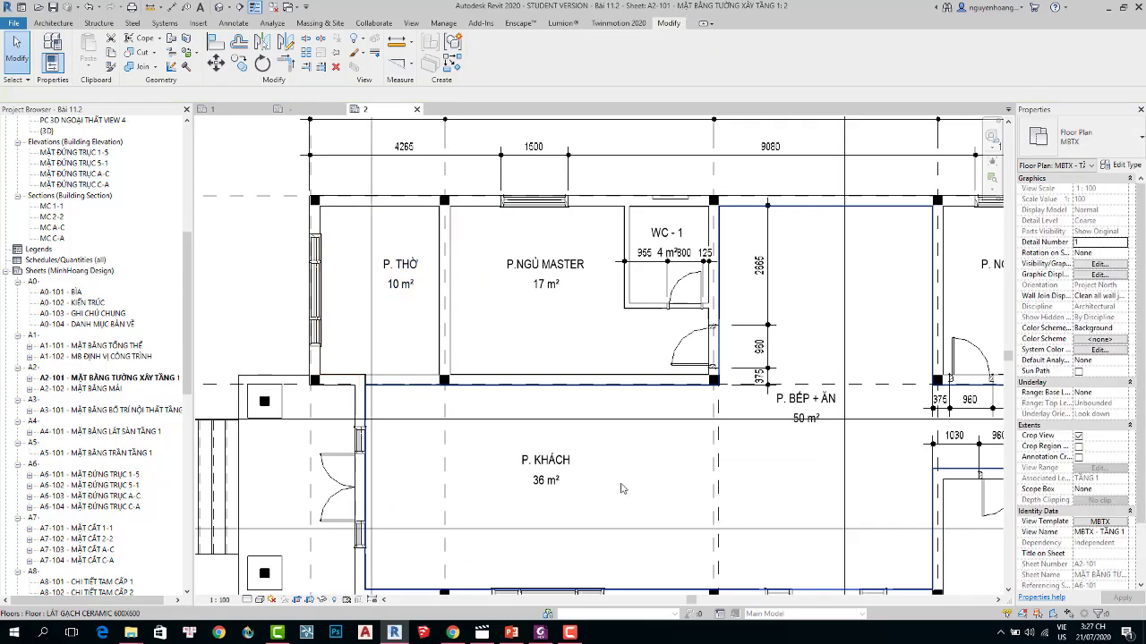
pyautogui.scroll(-1, 349, 273)
pyautogui.scroll(-1, 348, 272)
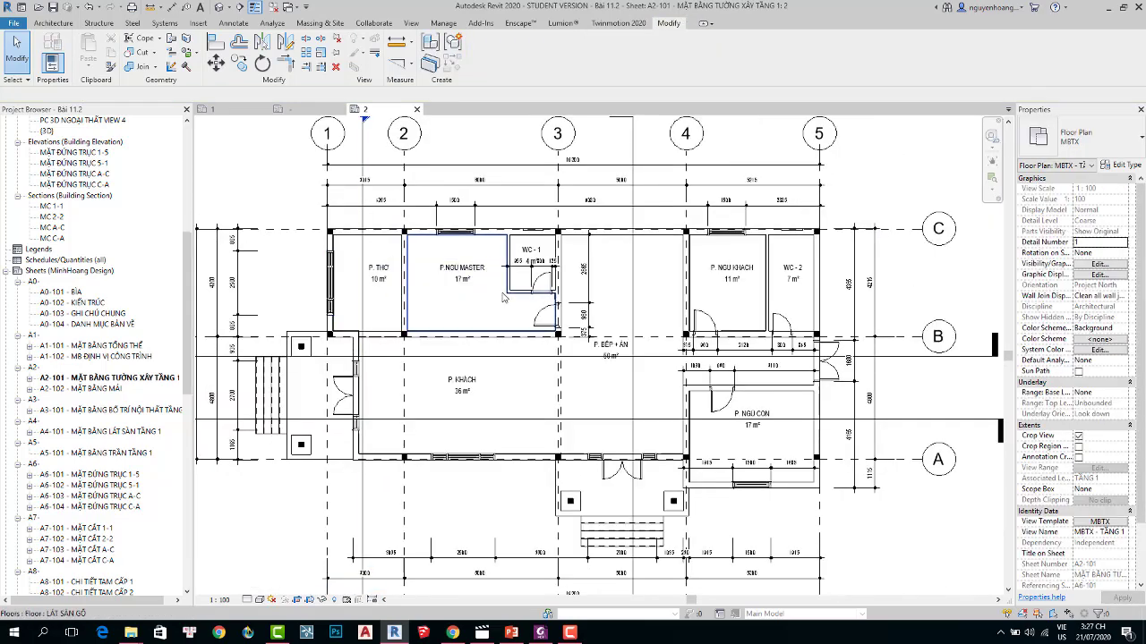
pyautogui.scroll(1, 516, 273)
# Move the WC - 1 room tag higher in its room.
pyautogui.scroll(5, 517, 274)
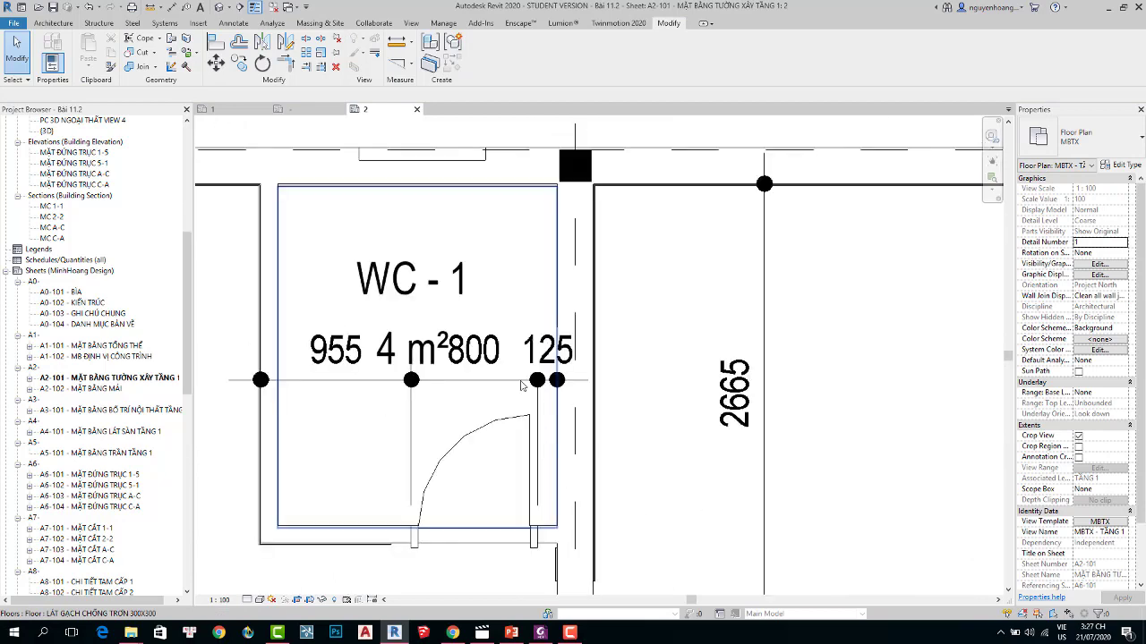
pyautogui.moveTo(477, 385); pyautogui.dragTo(514, 382, button='middle')
pyautogui.scroll(1, 514, 381)
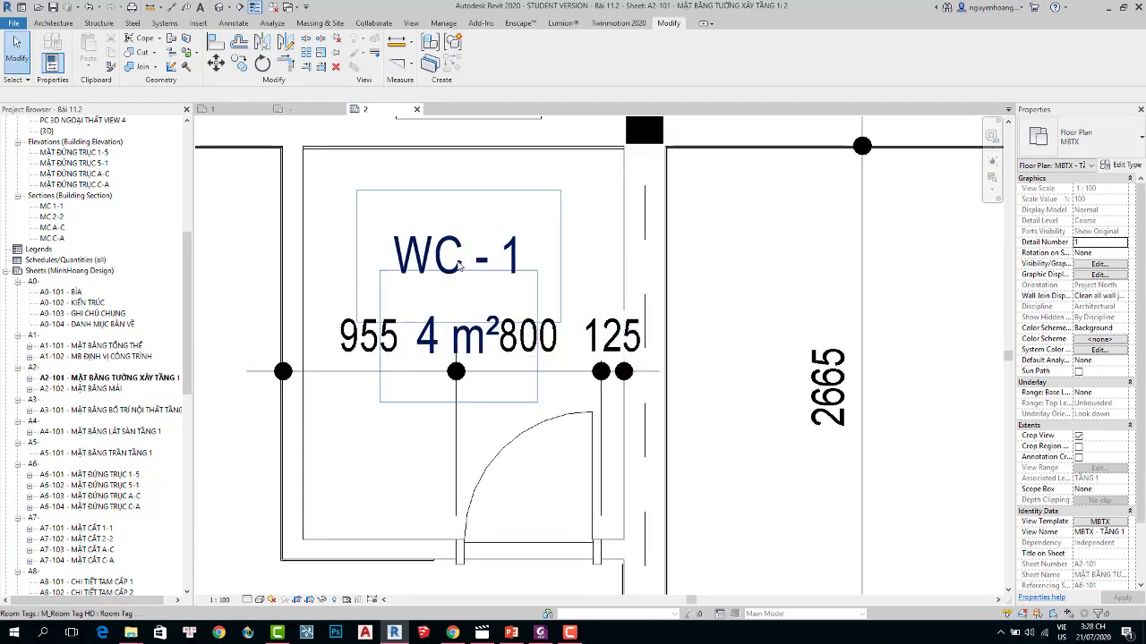
pyautogui.click(458, 264)
pyautogui.moveTo(460, 438); pyautogui.dragTo(460, 409)
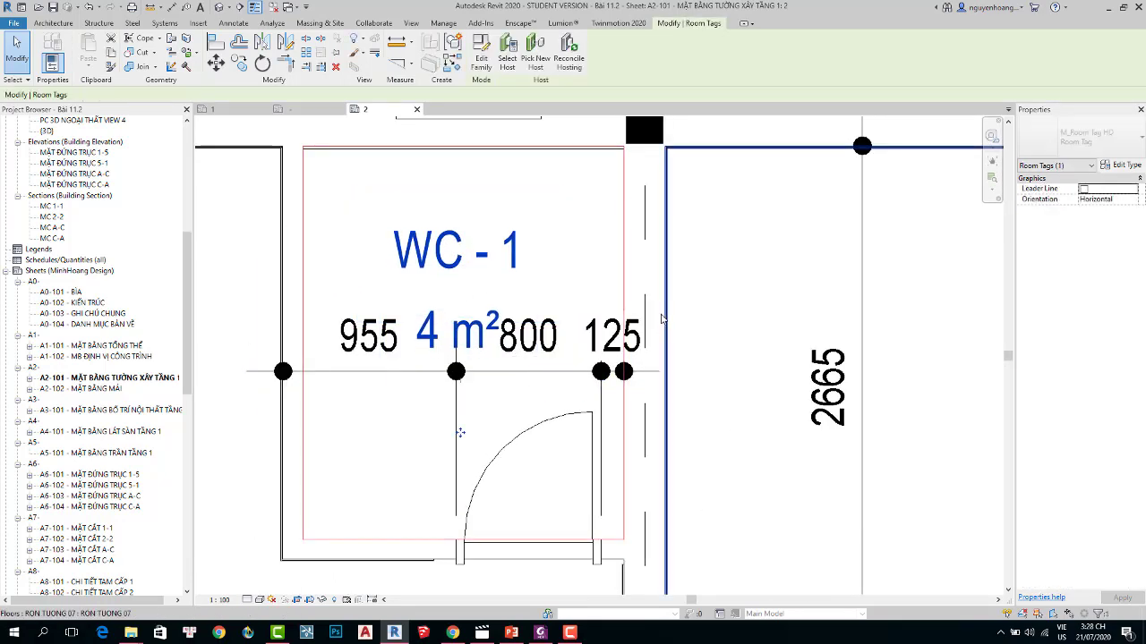
pyautogui.press('Up')
pyautogui.press('Up')
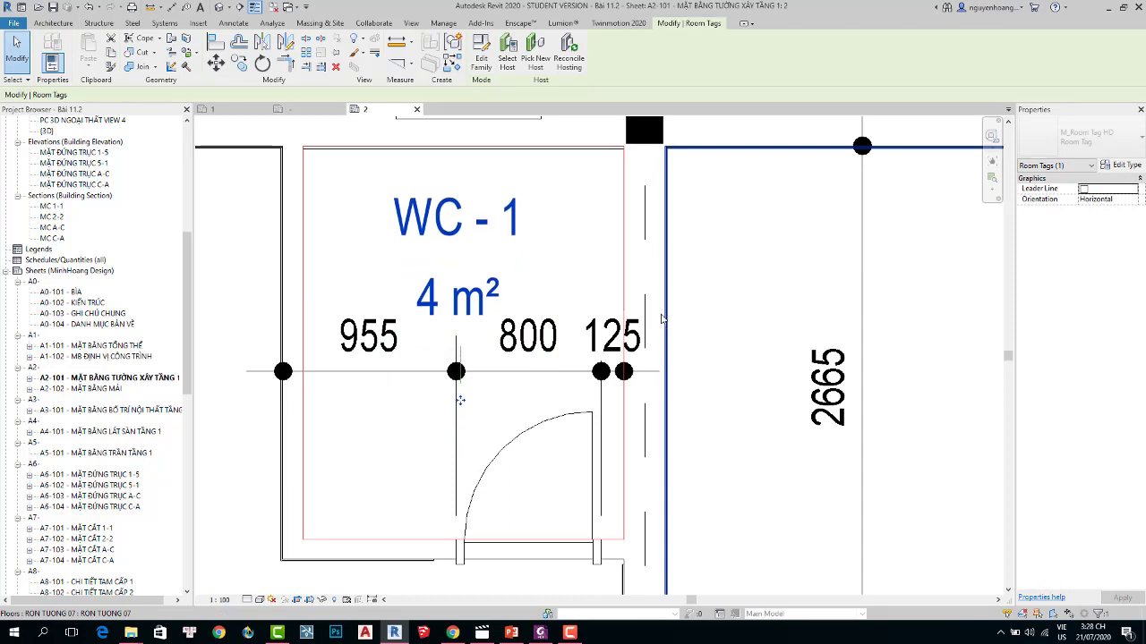
pyautogui.press('Up')
pyautogui.press('Up')
pyautogui.press('Up')
pyautogui.press('Up')
pyautogui.press('Up')
pyautogui.press('Up')
pyautogui.press('Escape')
# Move the 955 / 800 / 125 dimension string lower, near the door, clear of the 4 m² text.
pyautogui.click(495, 373)
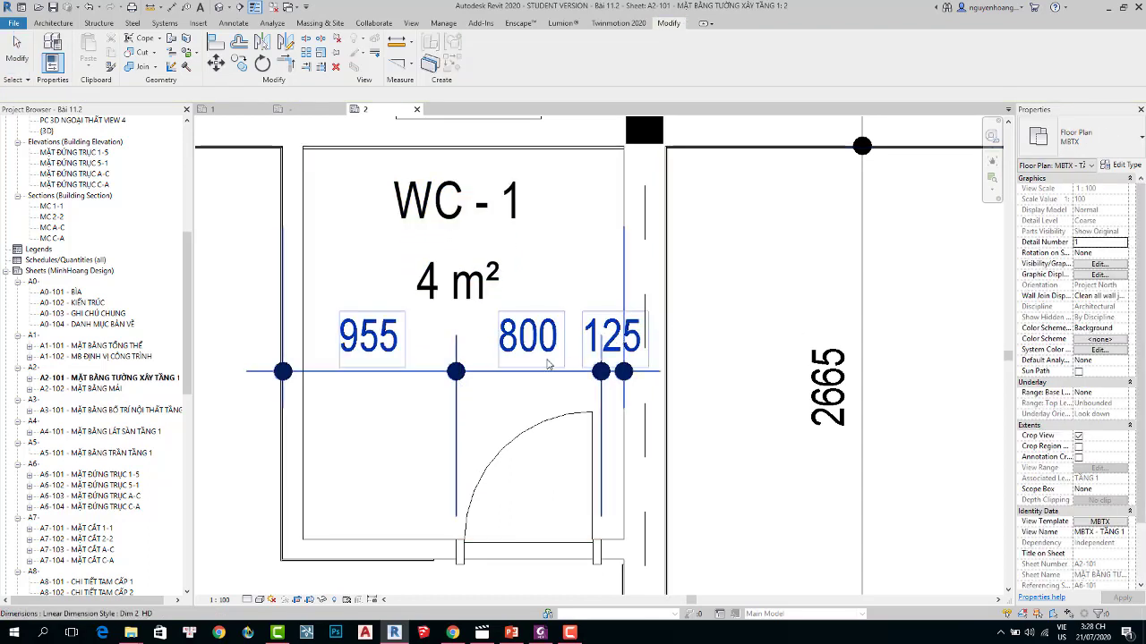
pyautogui.click(492, 380)
pyautogui.moveTo(492, 380); pyautogui.dragTo(490, 431)
pyautogui.click(489, 430)
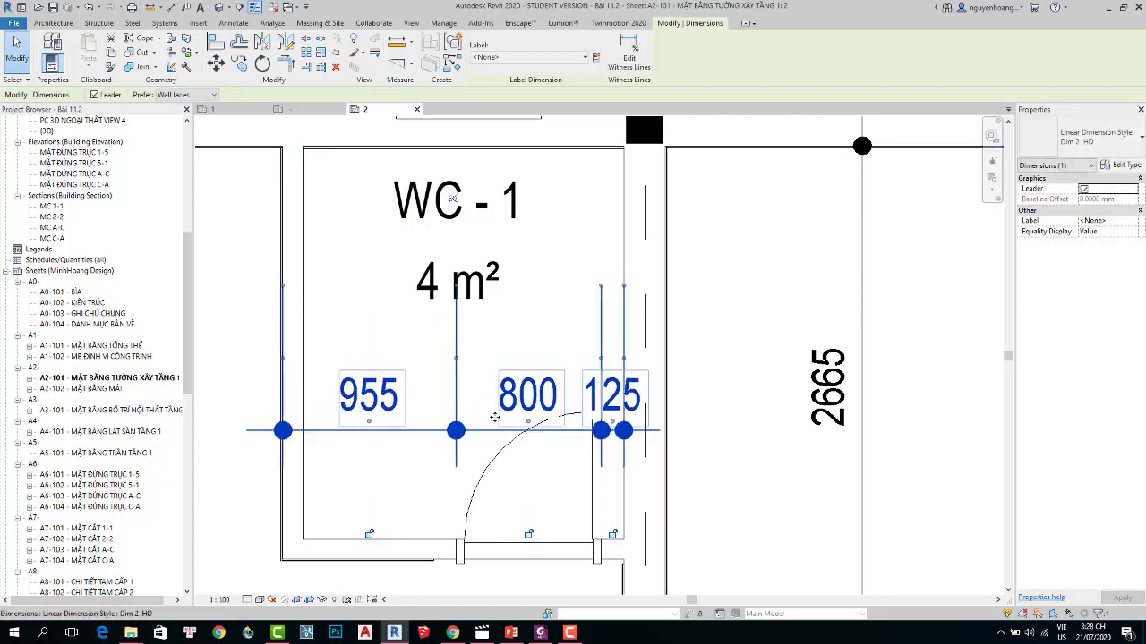
pyautogui.click(742, 230)
pyautogui.scroll(-2, 728, 289)
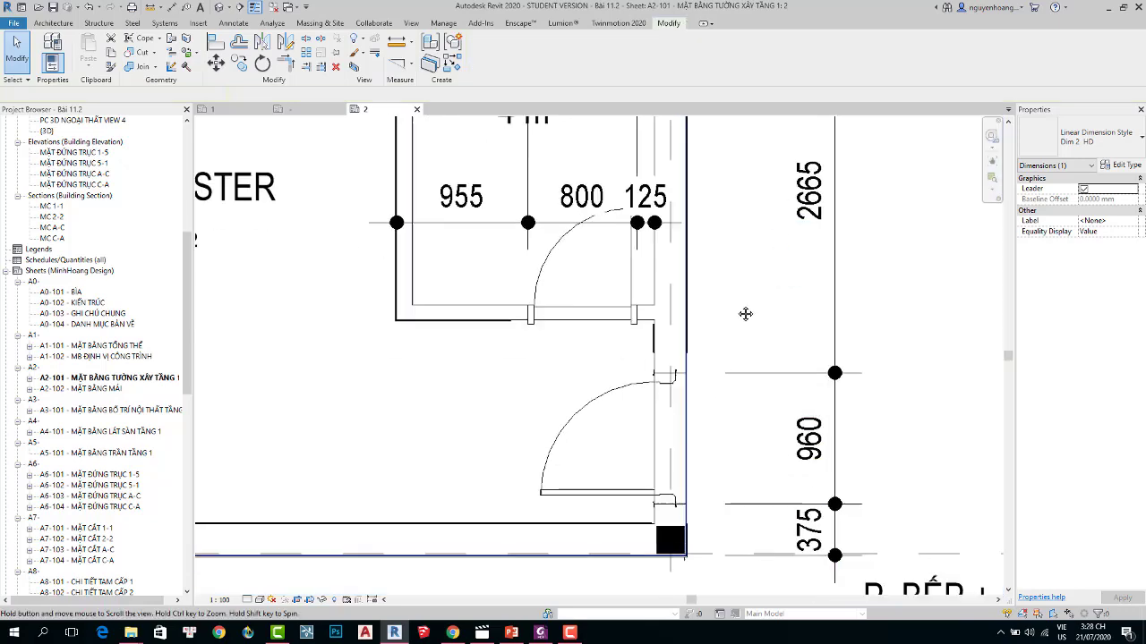
pyautogui.click(487, 224)
pyautogui.moveTo(488, 224)
pyautogui.mouseDown()
pyautogui.moveTo(508, 328)
pyautogui.moveTo(487, 375)
pyautogui.mouseUp()
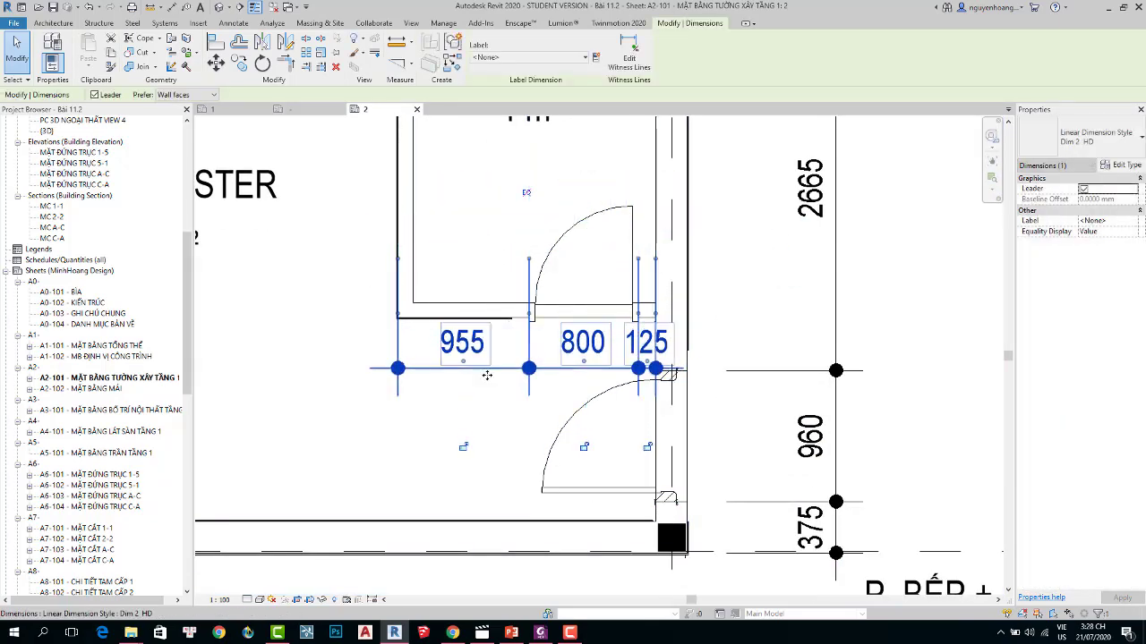
pyautogui.press('Escape')
# Change that dimension's type to Dim 2 HD with dot terminators.
pyautogui.click(475, 373)
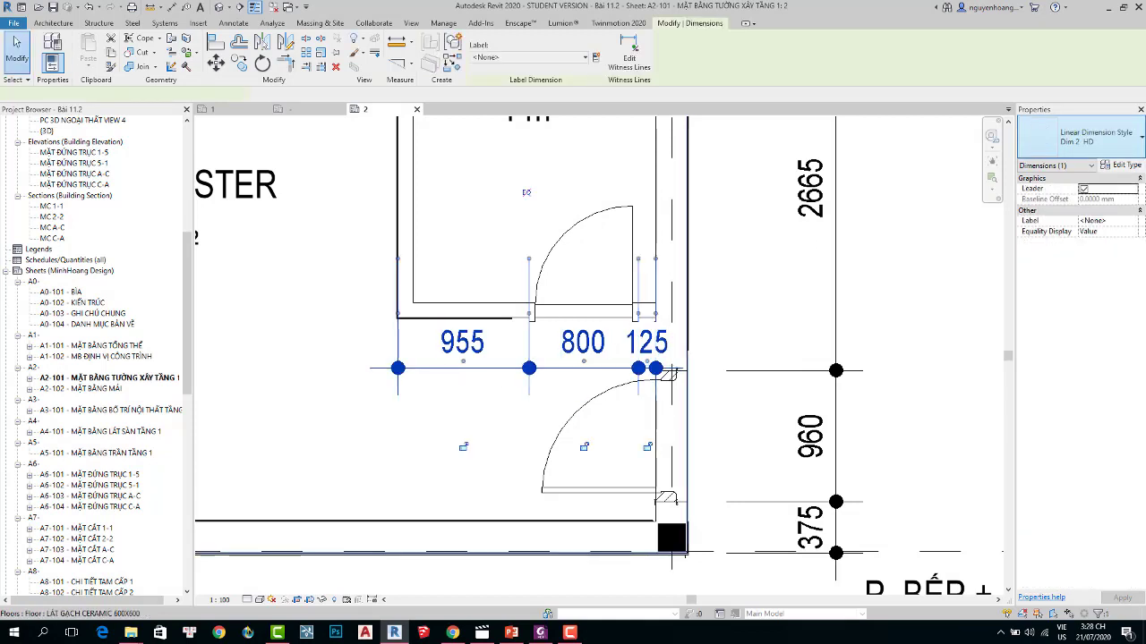
pyautogui.click(1081, 137)
pyautogui.click(989, 238)
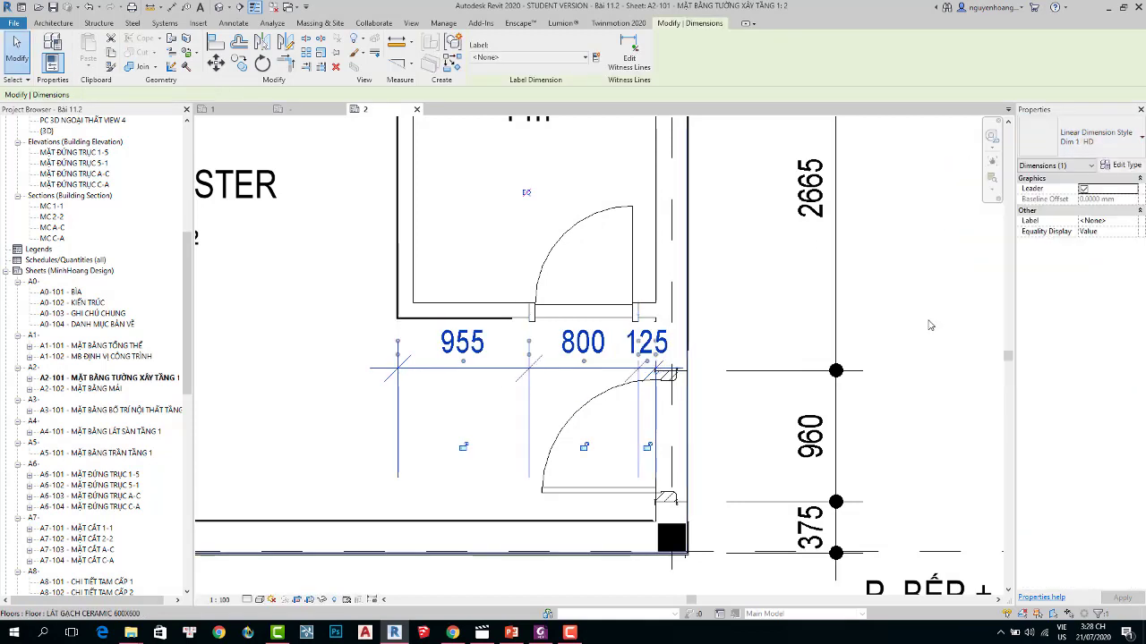
pyautogui.click(1080, 137)
pyautogui.click(989, 230)
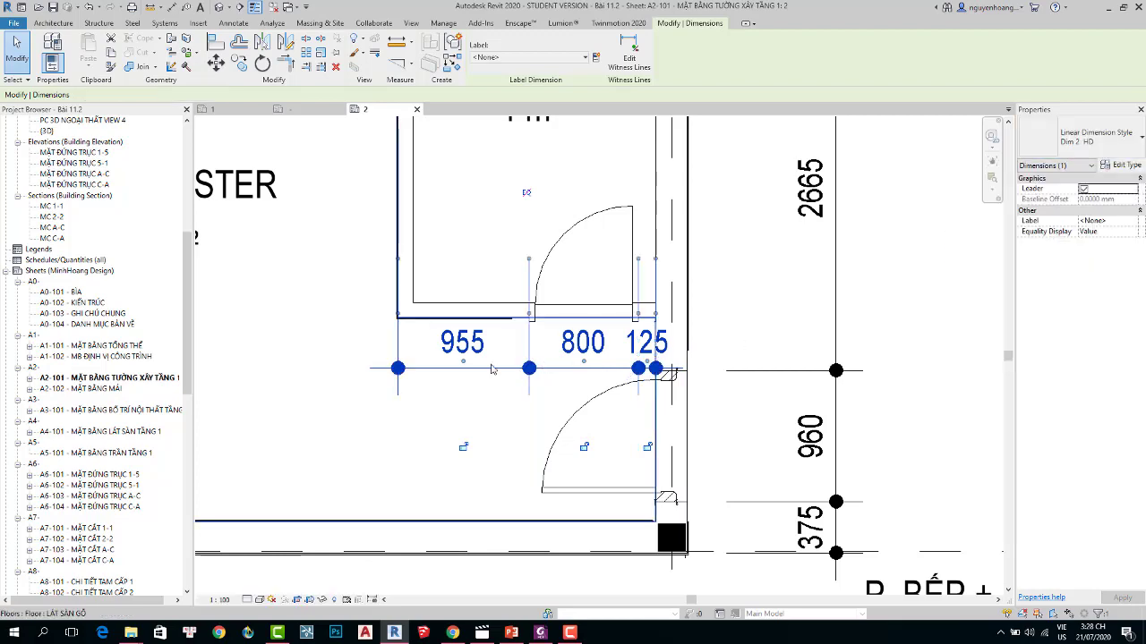
pyautogui.doubleClick(328, 339)
# Place the P. BẾP + ĂN (50 m²) tag at the top of the kitchen, clear of the wall.
pyautogui.scroll(-2, 630, 456)
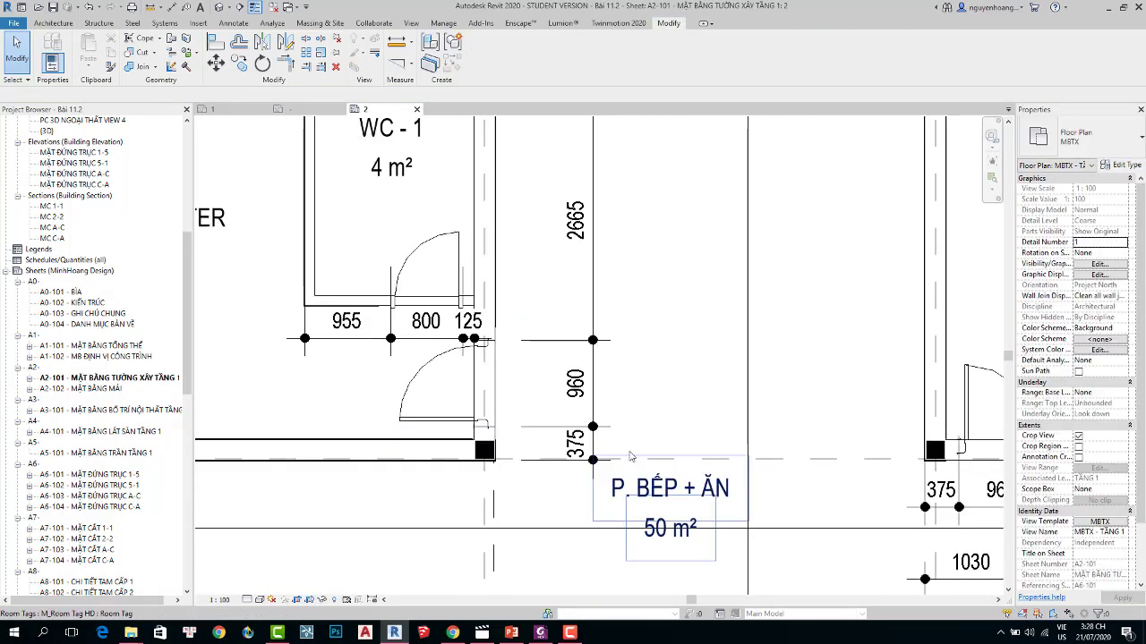
pyautogui.scroll(-2, 630, 457)
pyautogui.moveTo(677, 389)
pyautogui.mouseDown(button='middle')
pyautogui.moveTo(767, 443)
pyautogui.moveTo(599, 367)
pyautogui.mouseUp(button='middle')
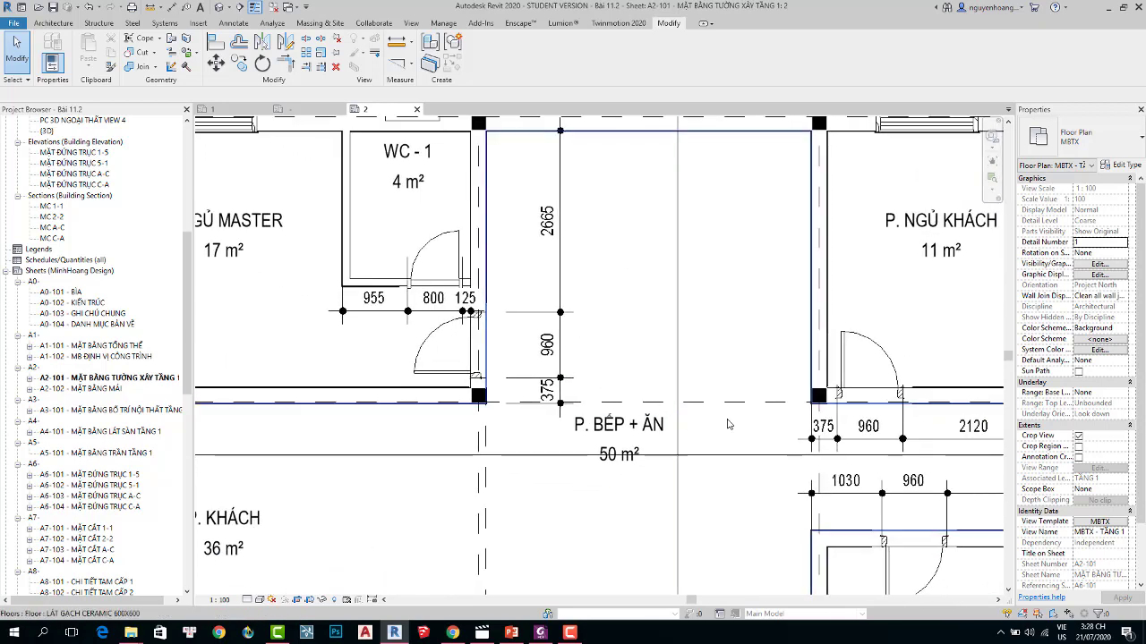
pyautogui.moveTo(740, 465); pyautogui.dragTo(653, 399, button='middle')
pyautogui.scroll(1, 653, 400)
pyautogui.scroll(-3, 689, 457)
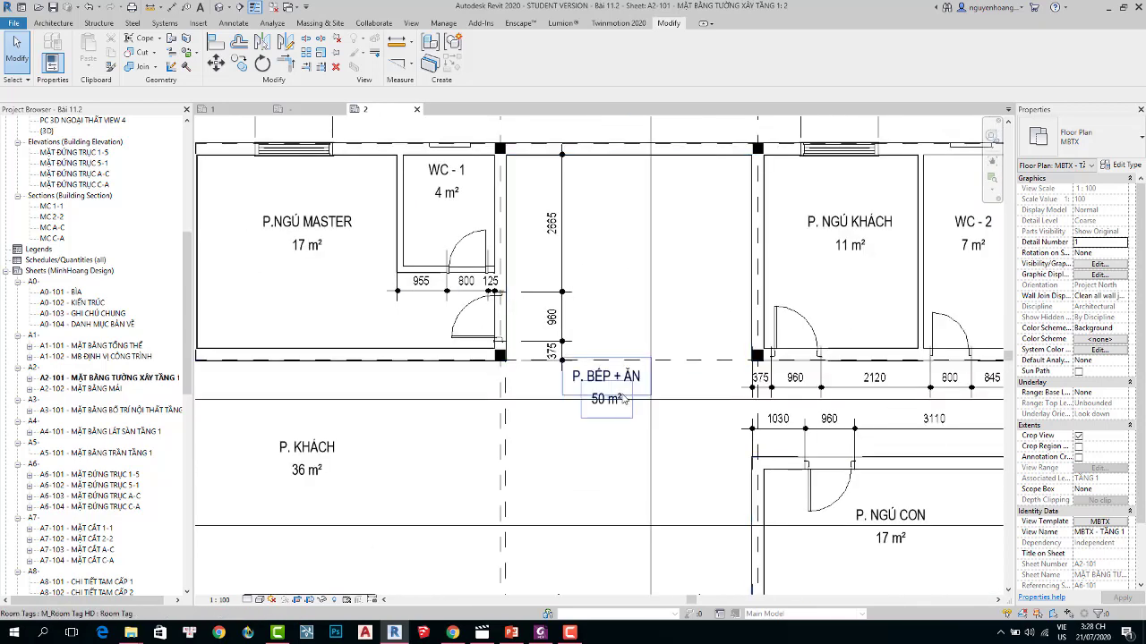
pyautogui.moveTo(633, 376)
pyautogui.mouseDown()
pyautogui.moveTo(627, 283)
pyautogui.moveTo(701, 273)
pyautogui.mouseUp()
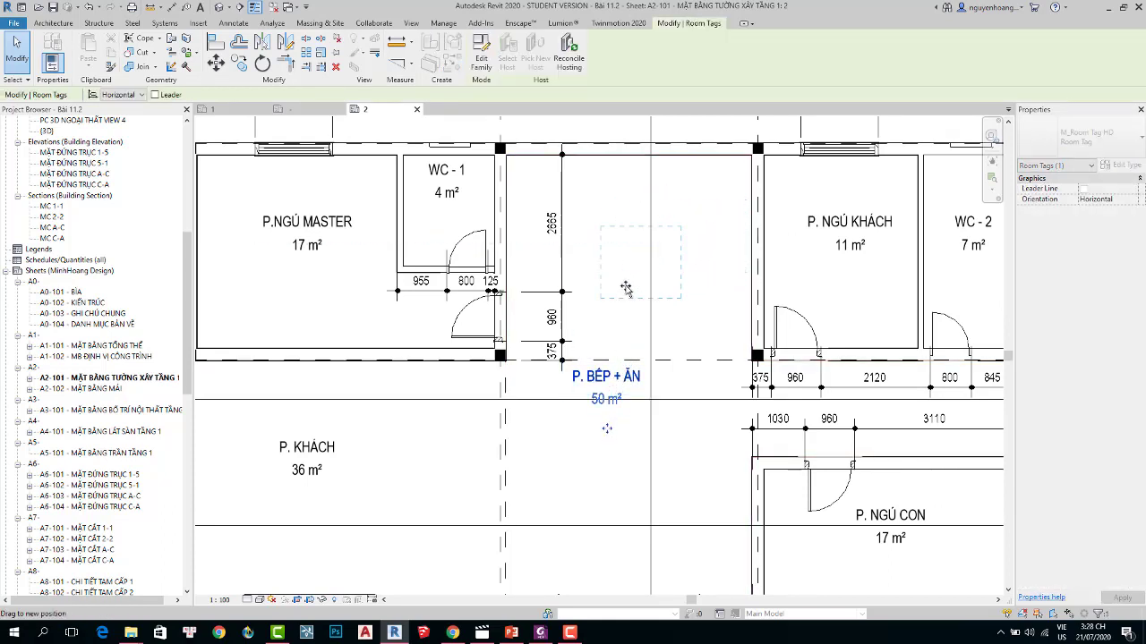
pyautogui.moveTo(625, 288); pyautogui.dragTo(610, 280)
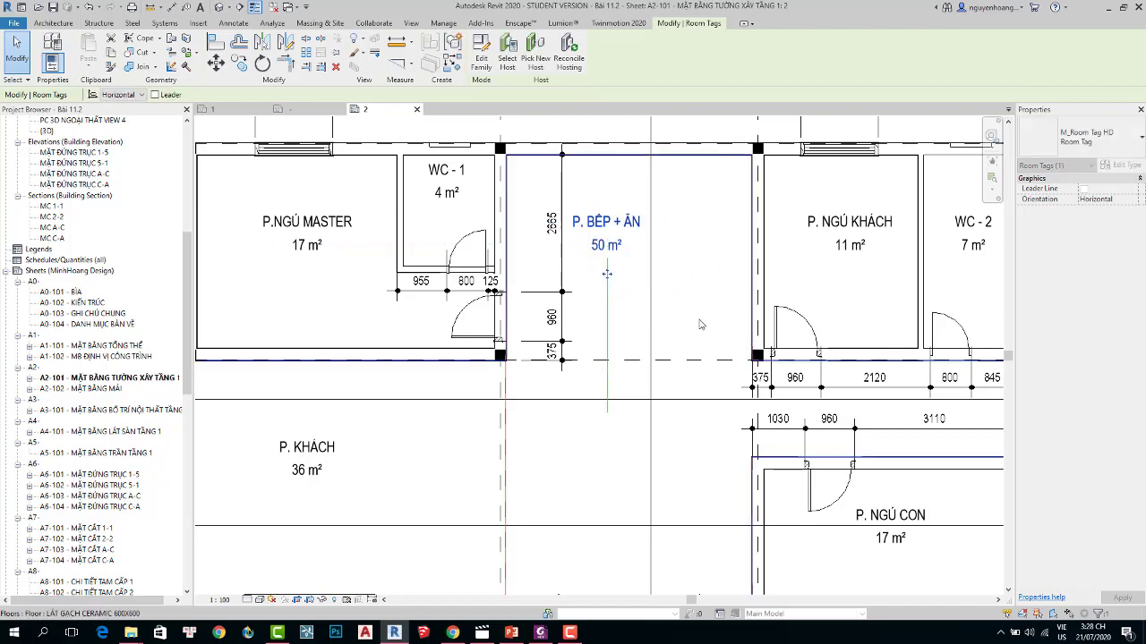
pyautogui.scroll(-3, 626, 304)
pyautogui.scroll(-3, 680, 322)
pyautogui.scroll(1, 707, 329)
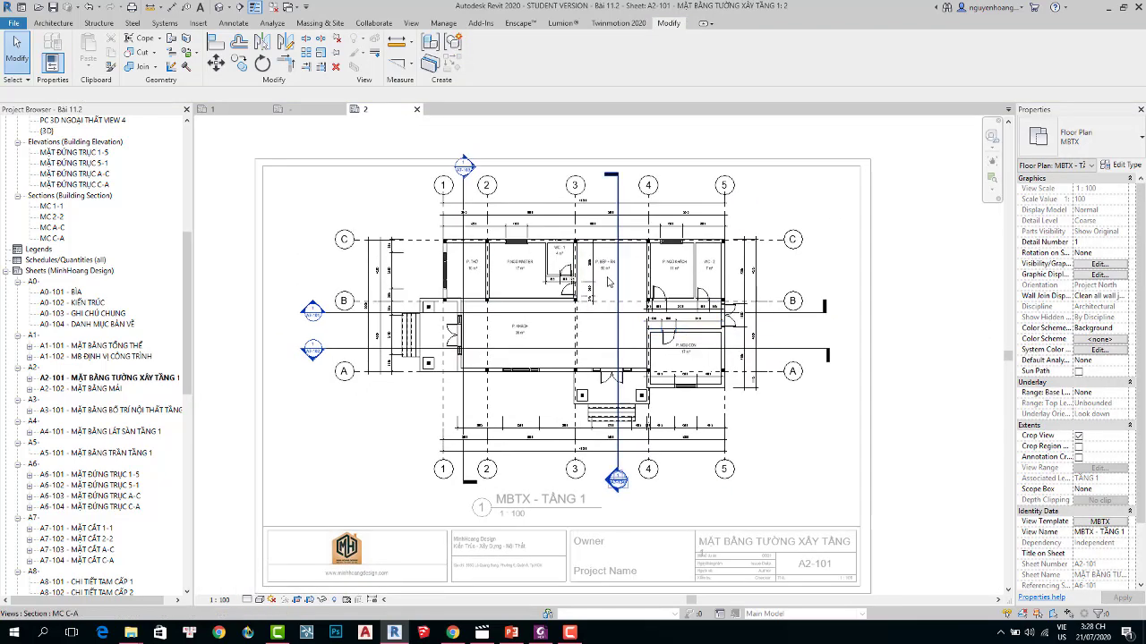
pyautogui.scroll(2, 721, 376)
pyautogui.moveTo(738, 423); pyautogui.dragTo(721, 441, button='middle')
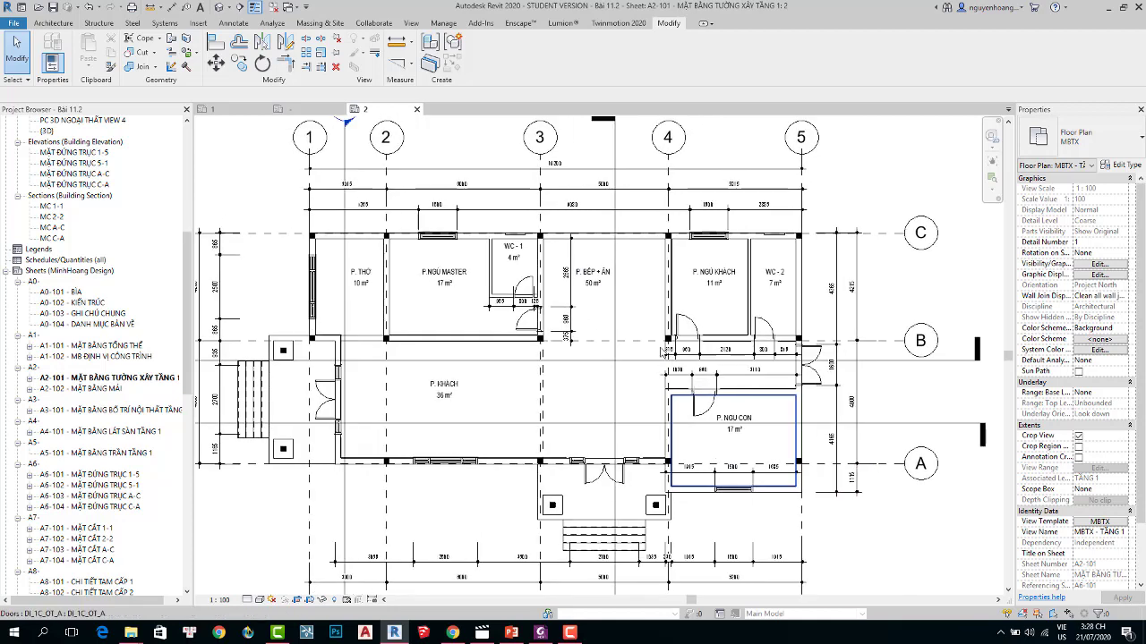
pyautogui.click(595, 273)
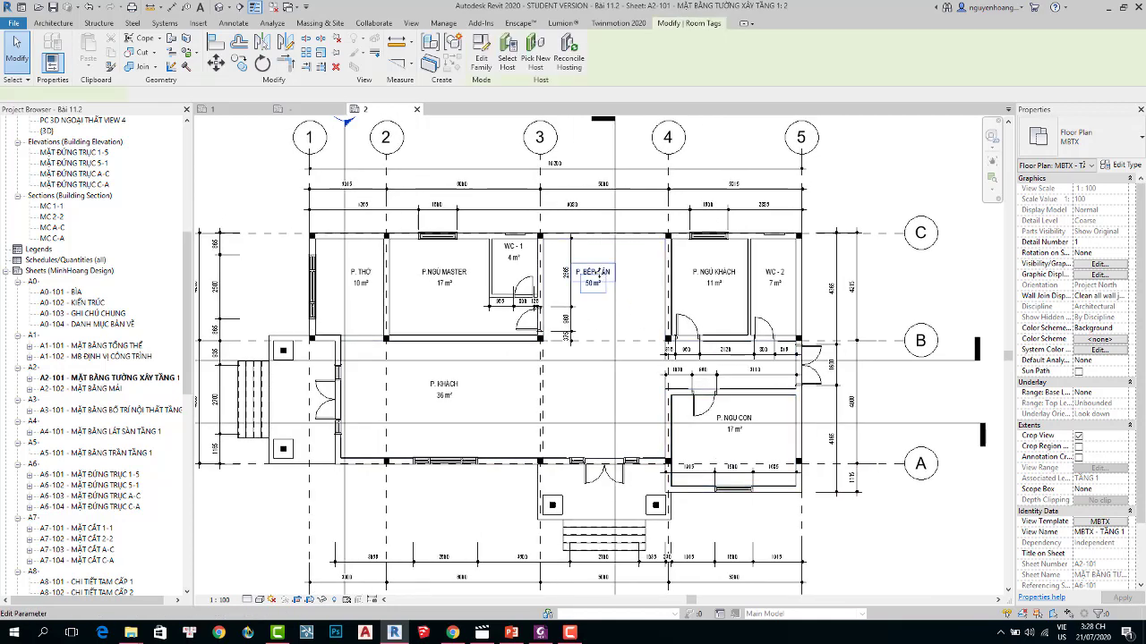
# Make the M_Room Tag HD label Bold and reload the family, overwriting the existing version.
pyautogui.click(481, 57)
pyautogui.click(716, 260)
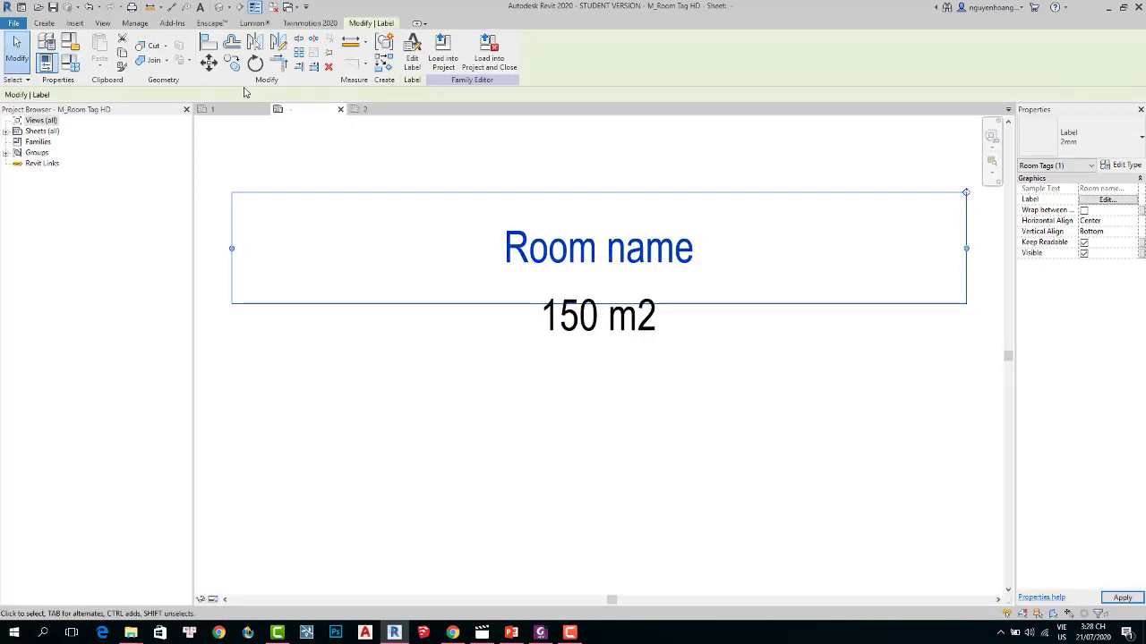
pyautogui.click(1122, 165)
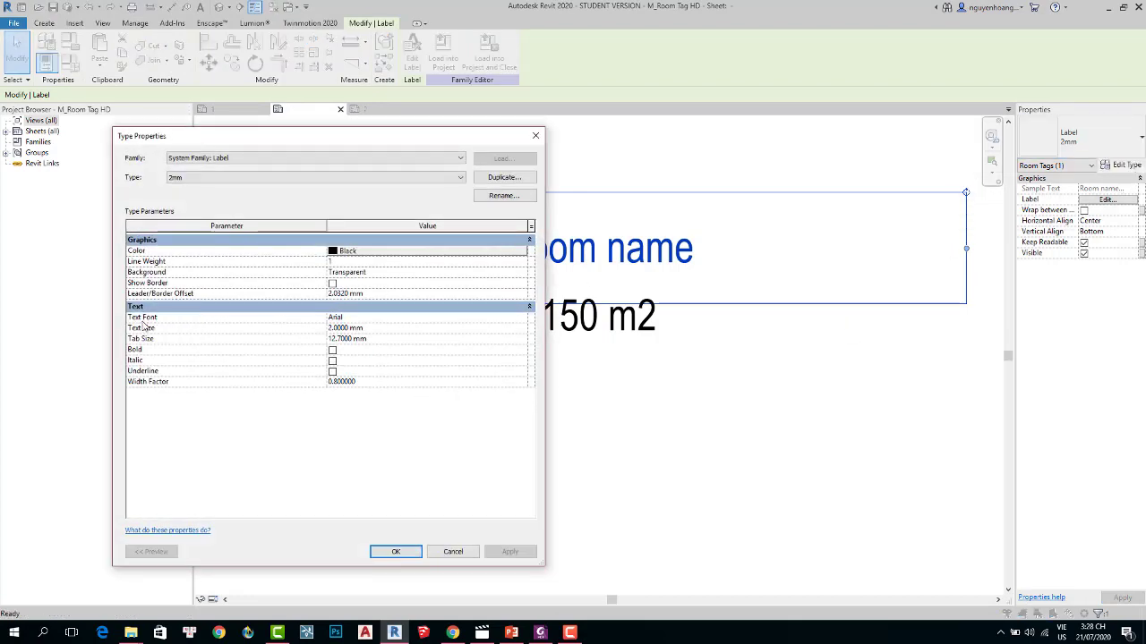
pyautogui.click(332, 350)
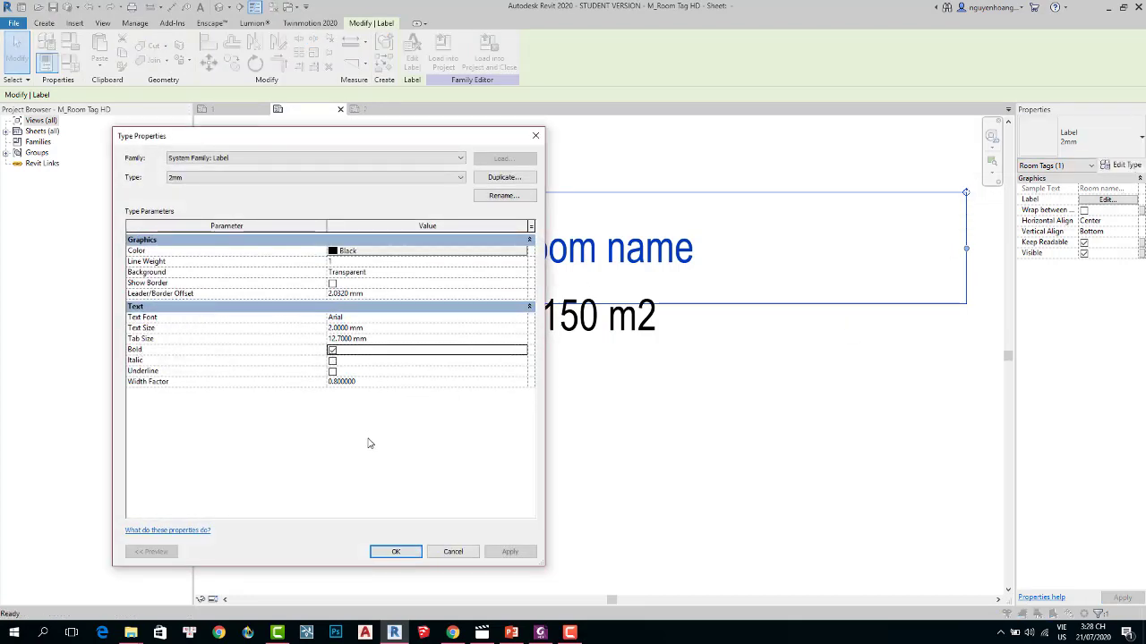
pyautogui.click(400, 555)
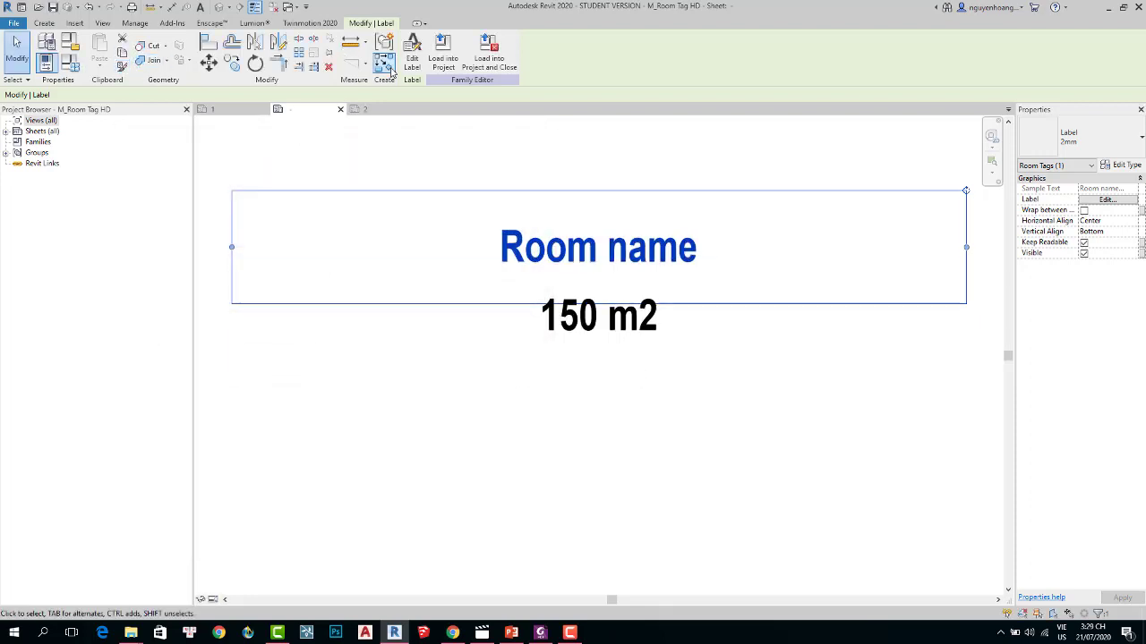
pyautogui.click(442, 57)
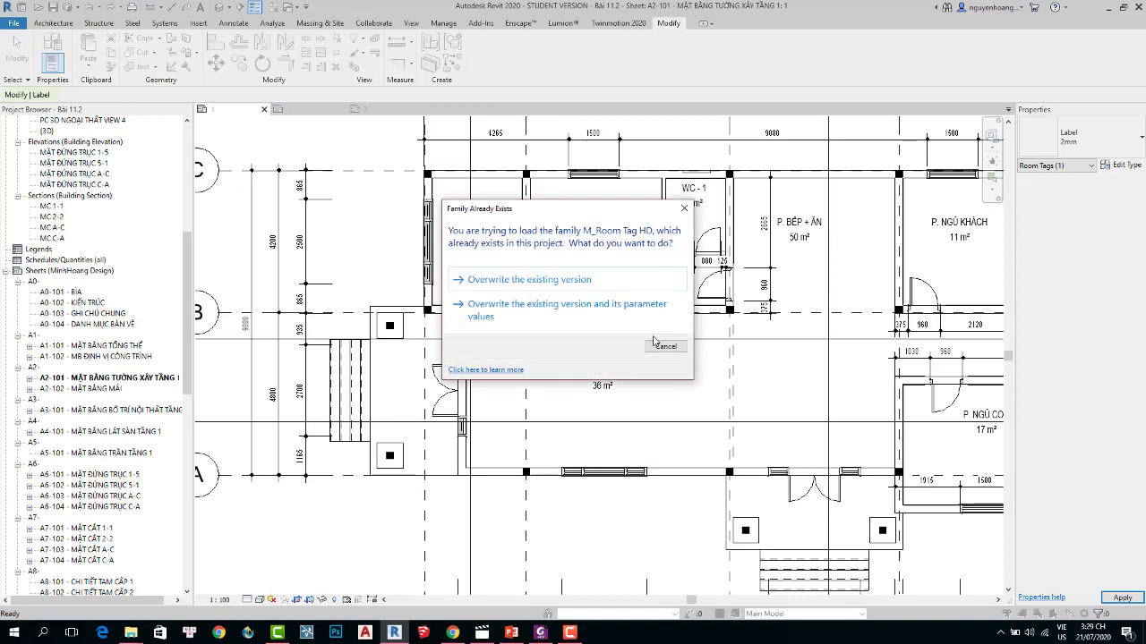
pyautogui.click(587, 282)
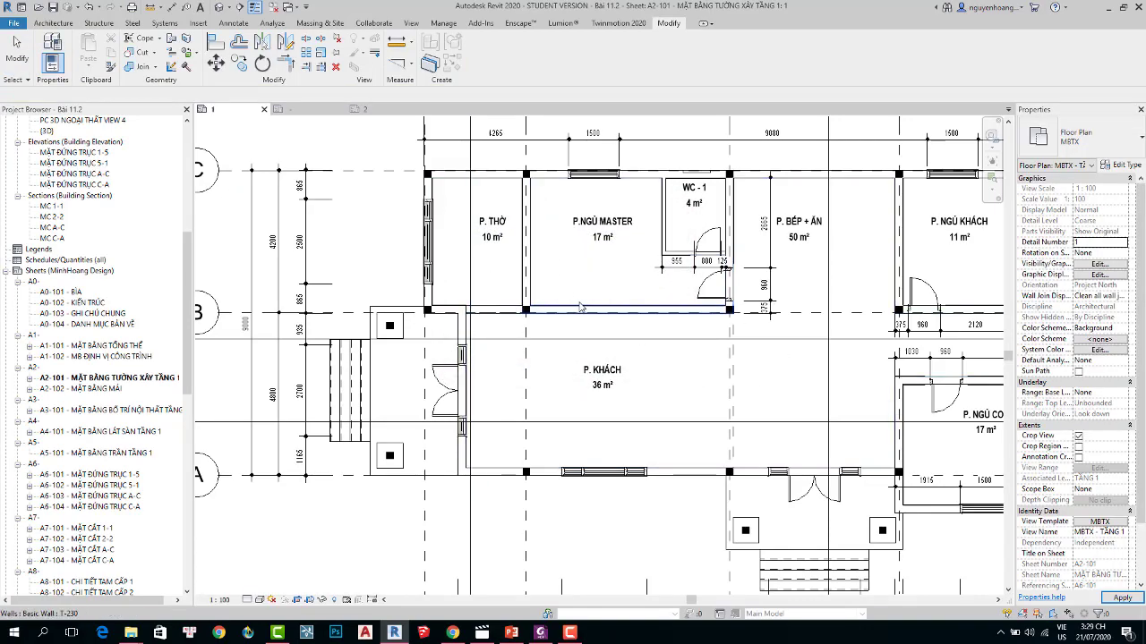
pyautogui.moveTo(607, 313)
pyautogui.mouseDown(button='middle')
pyautogui.moveTo(928, 453)
pyautogui.moveTo(647, 406)
pyautogui.mouseUp(button='middle')
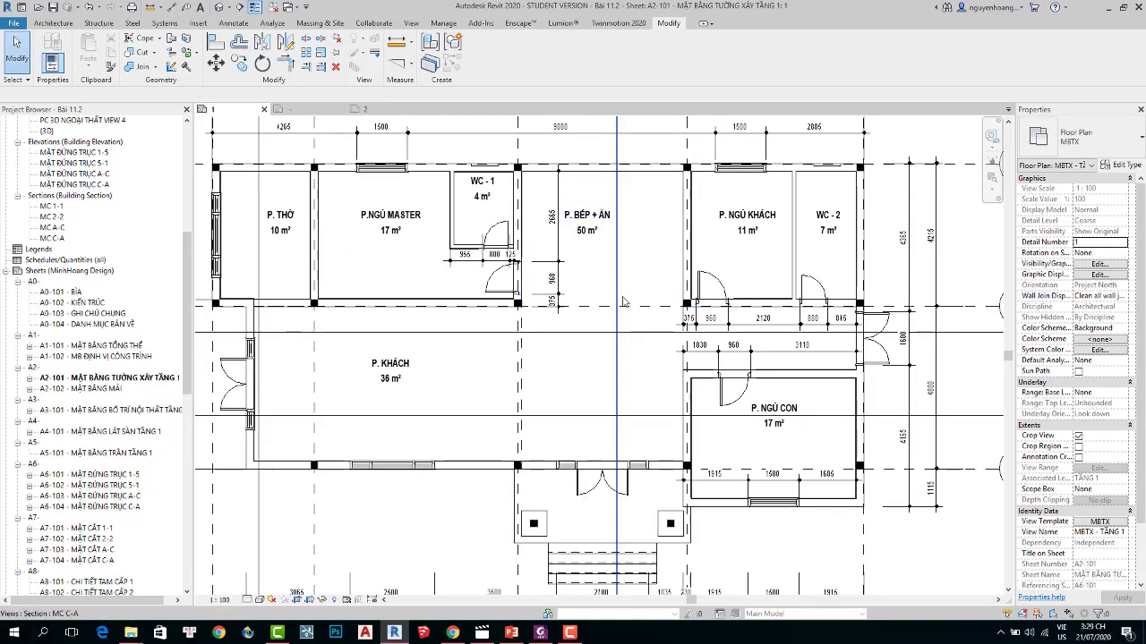
# Lower the P. BẾP + ĂN room tag slightly.
pyautogui.click(589, 229)
pyautogui.moveTo(589, 229); pyautogui.dragTo(628, 290)
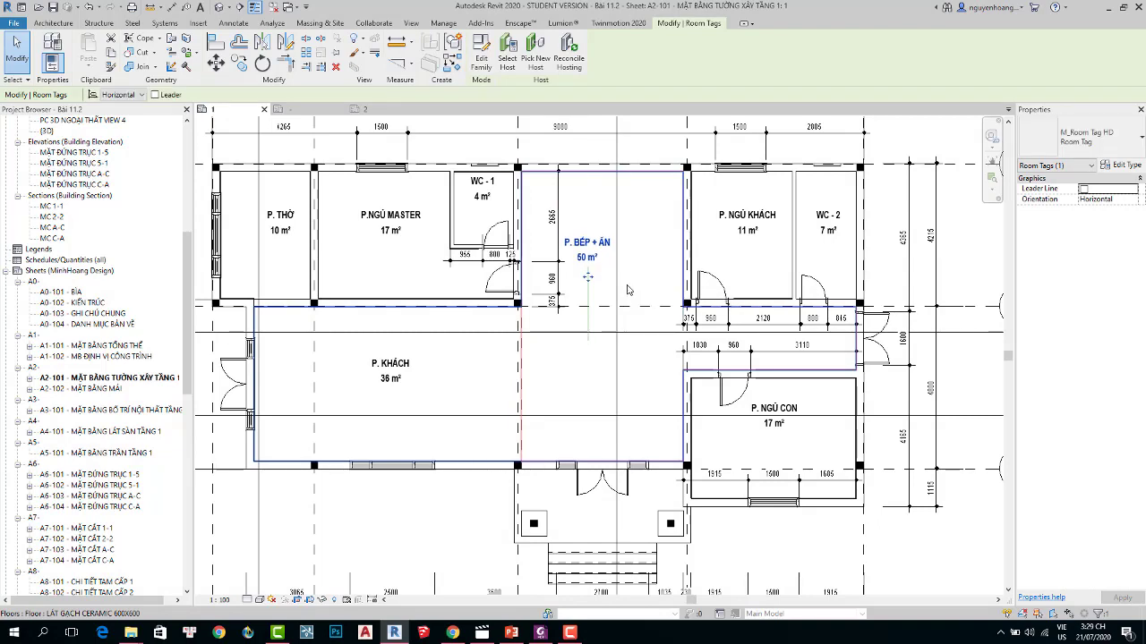
pyautogui.press('Escape')
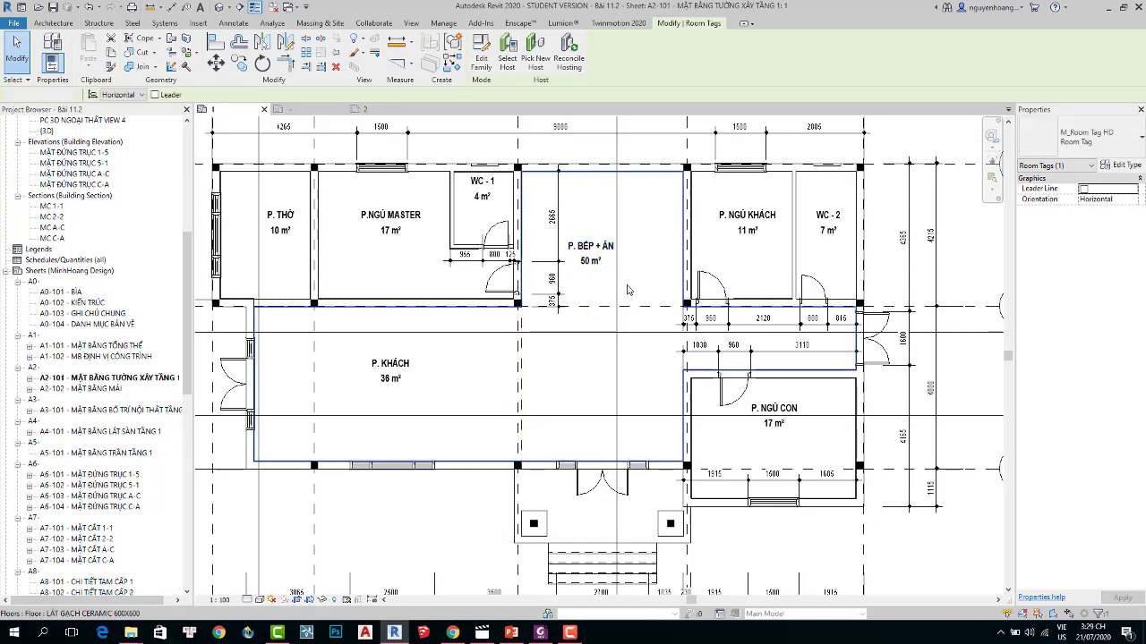
# Nudge the P. NGỦ CON (17 m²) tag down toward the middle of its room.
pyautogui.scroll(-2, 626, 291)
pyautogui.moveTo(640, 332); pyautogui.dragTo(753, 330, button='middle')
pyautogui.scroll(1, 753, 330)
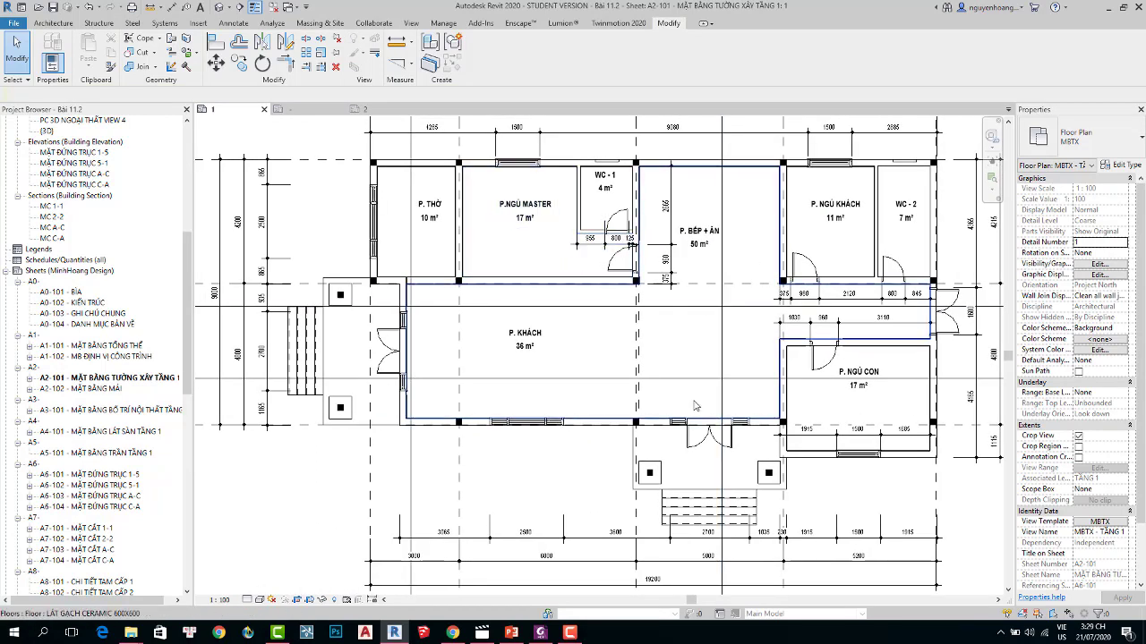
pyautogui.scroll(2, 846, 399)
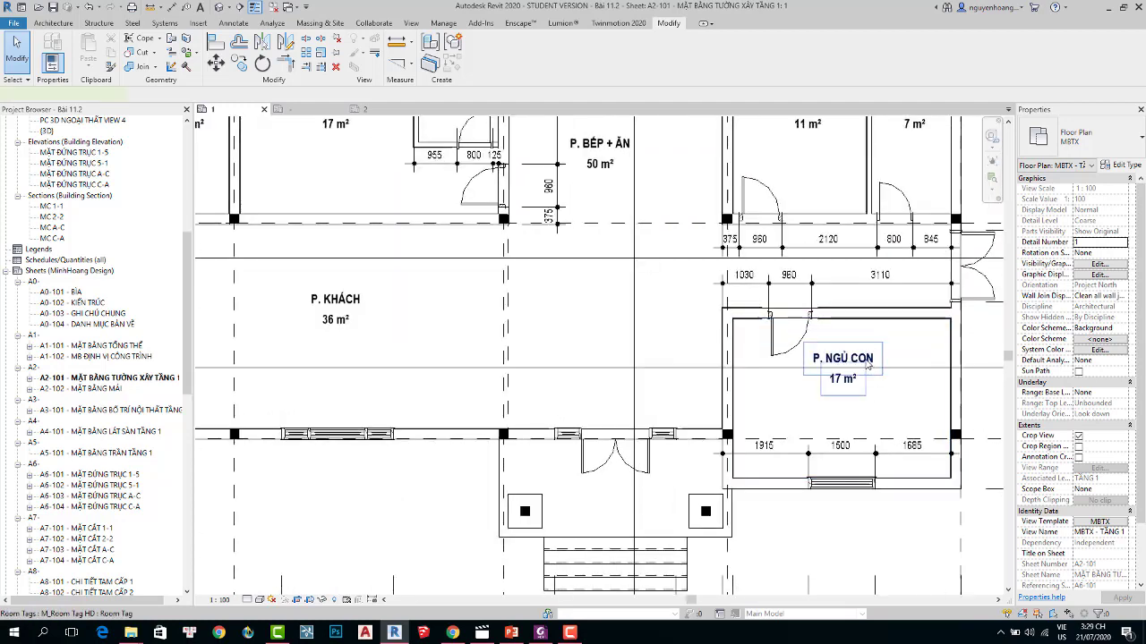
pyautogui.click(868, 365)
pyautogui.press('Down')
pyautogui.press('Down')
pyautogui.press('Down')
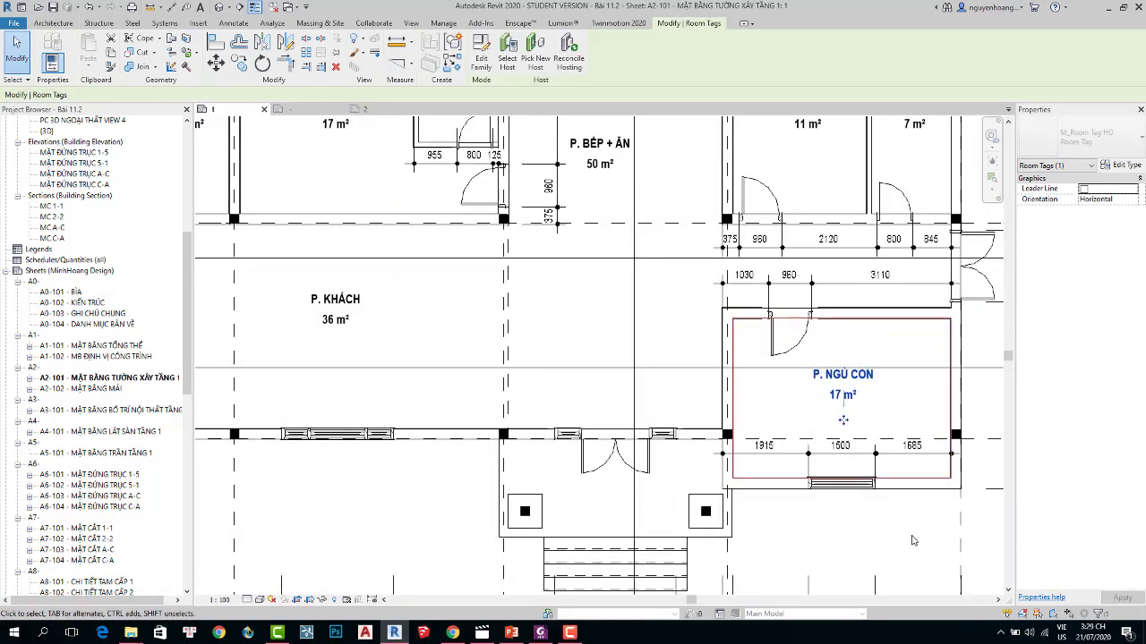
pyautogui.press('Down')
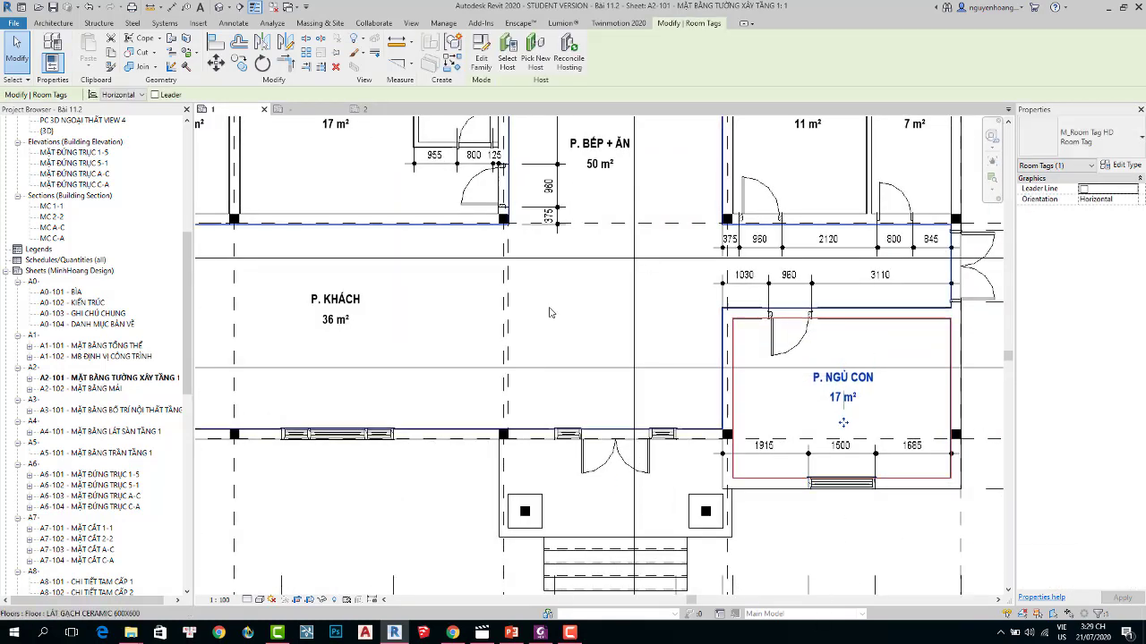
pyautogui.click(769, 383)
pyautogui.press('Escape')
pyautogui.scroll(-2, 768, 382)
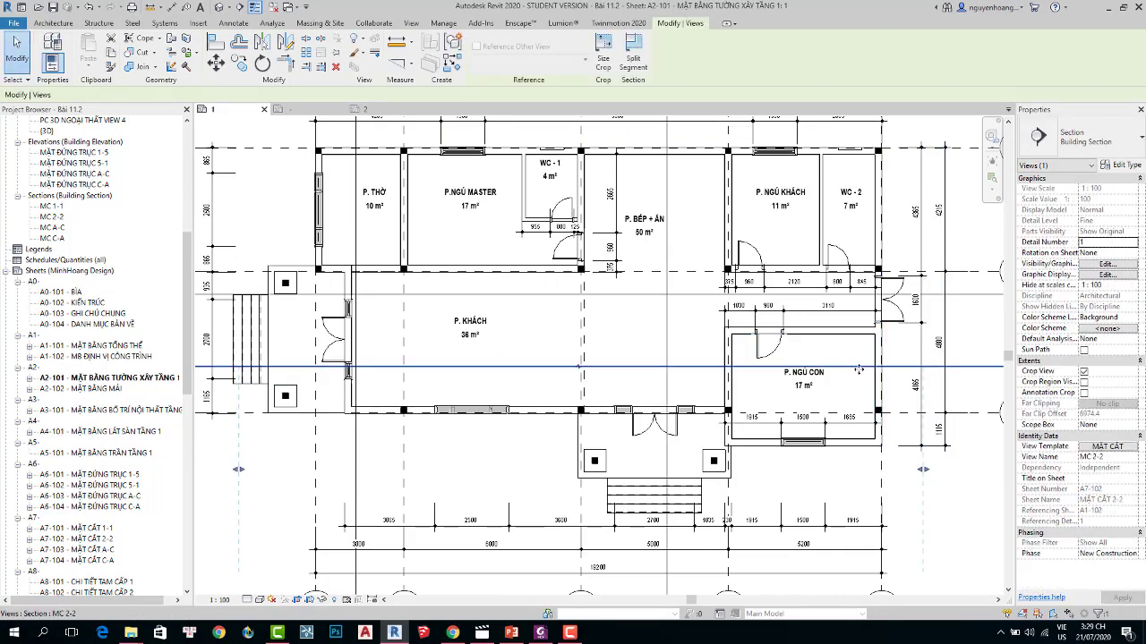
pyautogui.press('Tab')
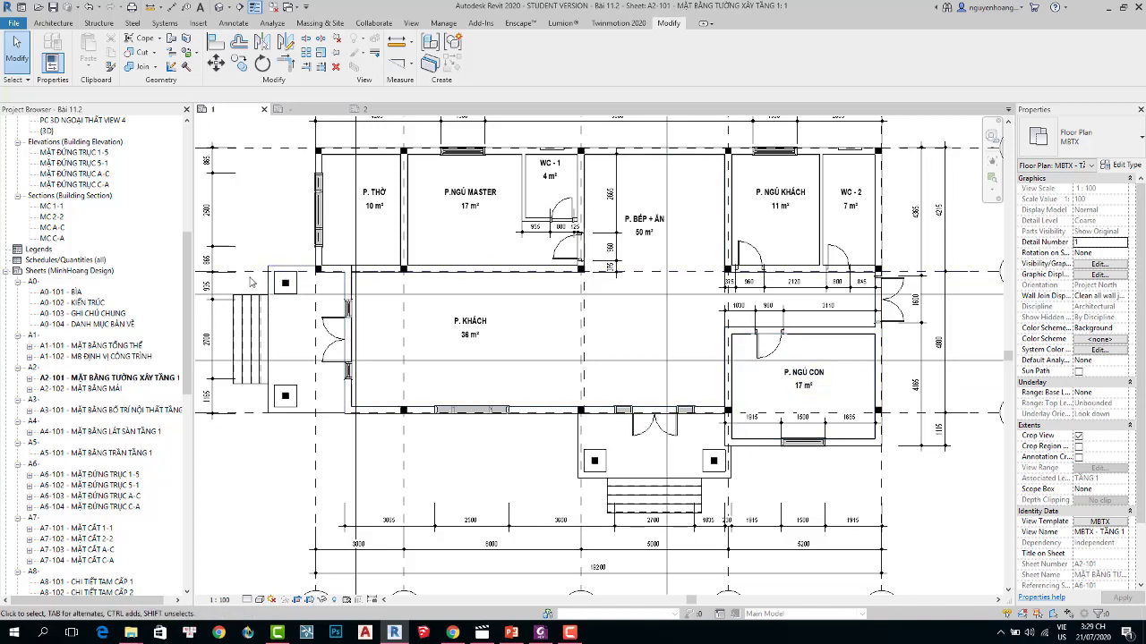
# Reapply the MBTX view template, checking its View Range depth (-750 offset).
pyautogui.click(1093, 526)
pyautogui.scroll(-4, 956, 366)
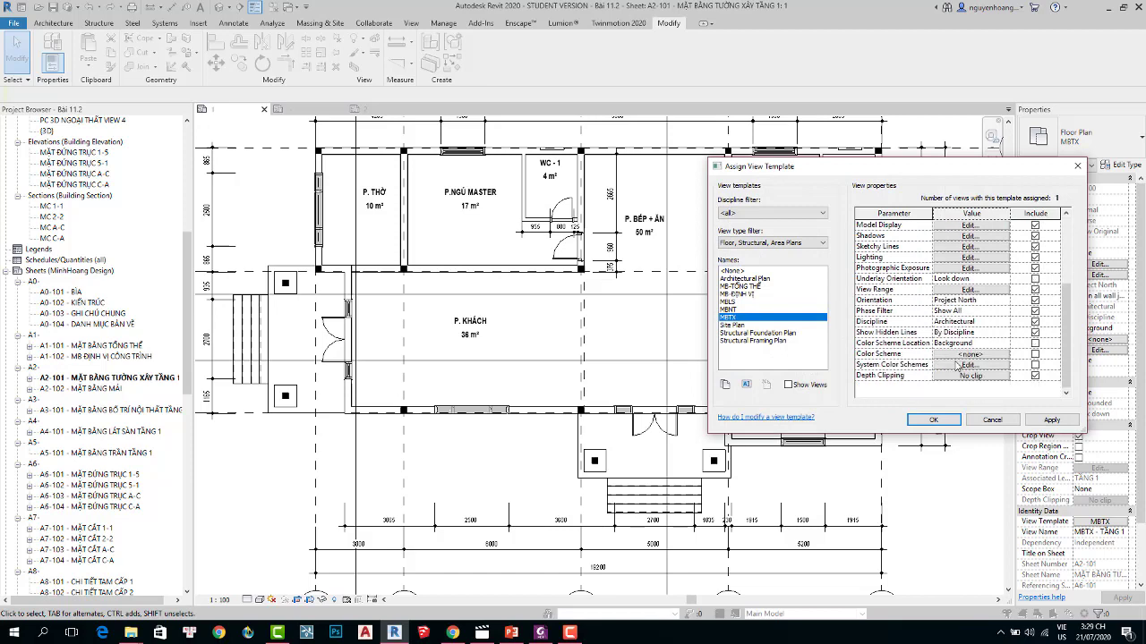
pyautogui.click(960, 291)
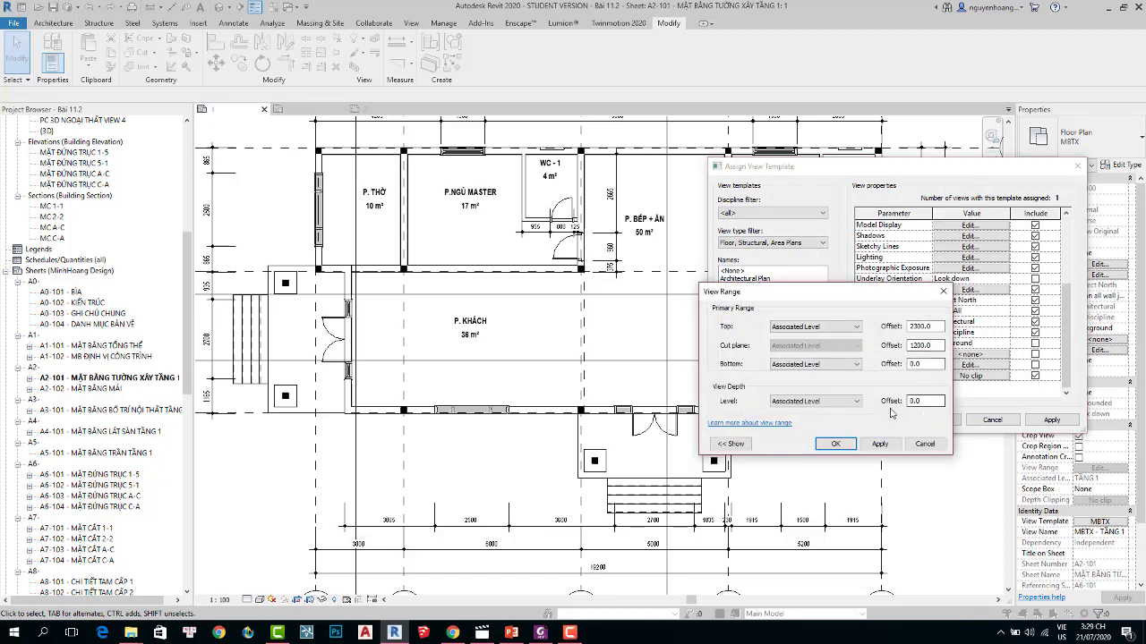
pyautogui.click(832, 401)
pyautogui.click(935, 400)
pyautogui.click(835, 445)
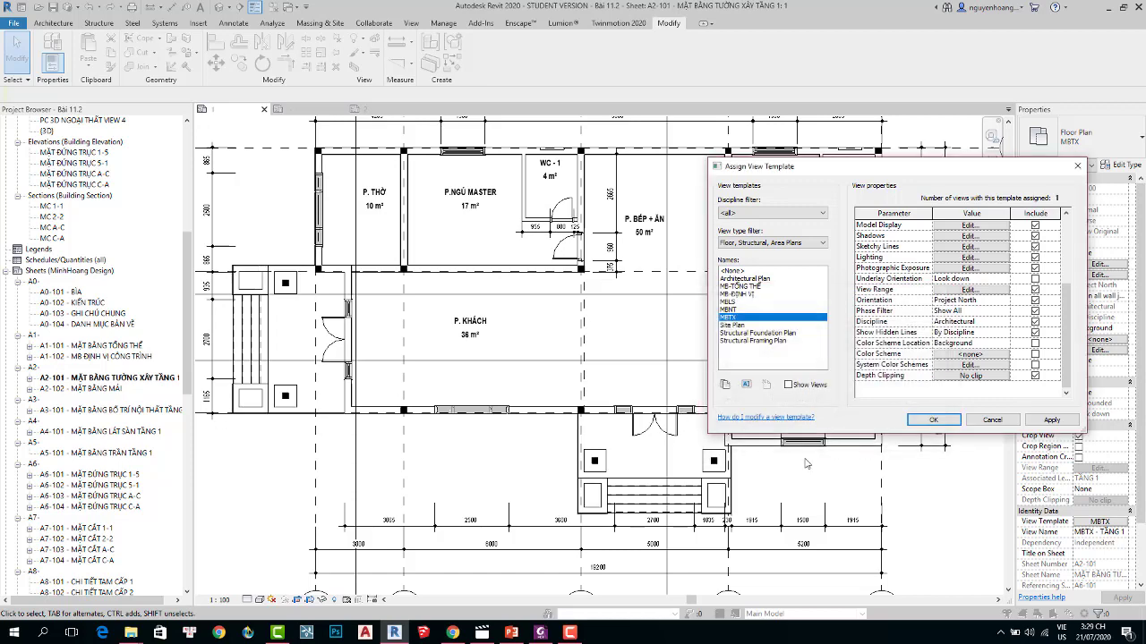
pyautogui.click(1066, 423)
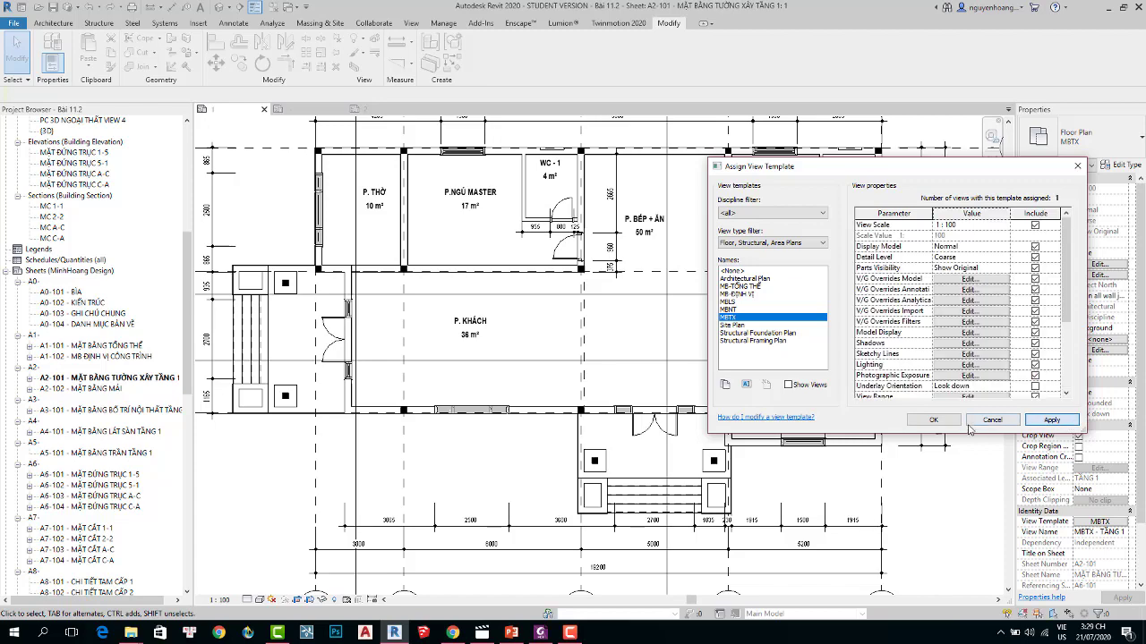
pyautogui.click(933, 420)
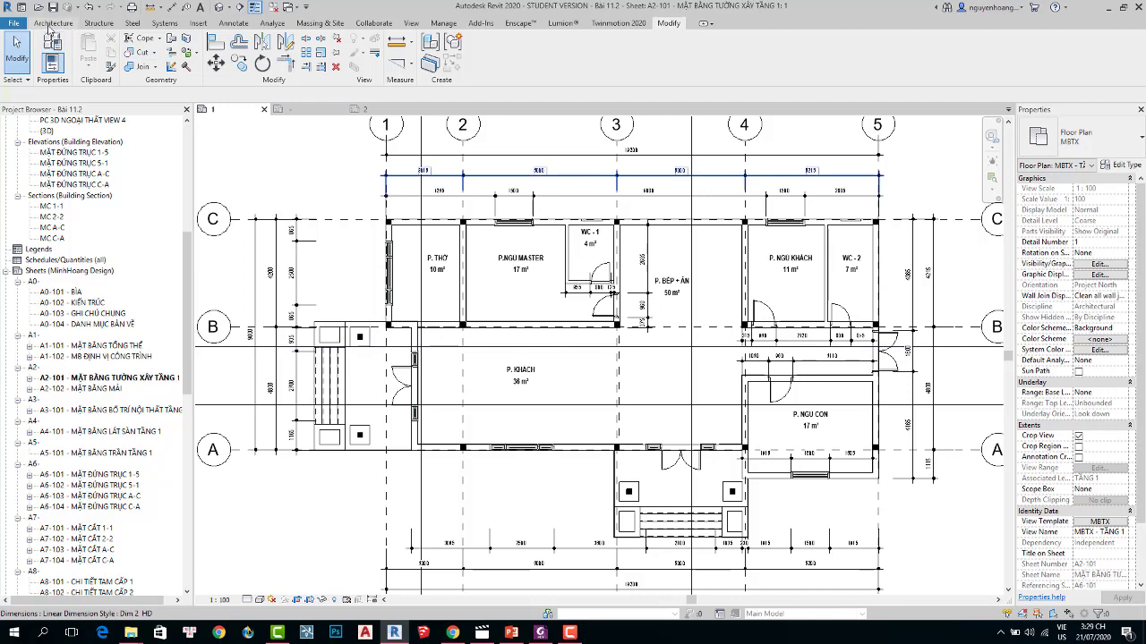
# Start the Annotate Spot Elevation tool and remove a first misplaced spot elevation.
pyautogui.click(49, 25)
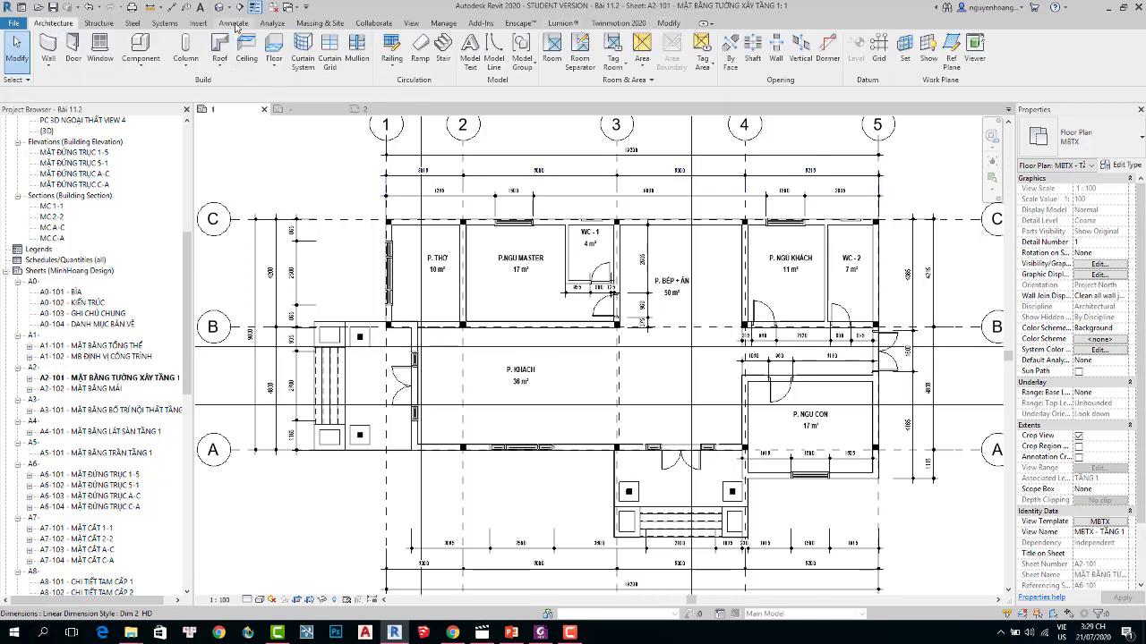
pyautogui.click(233, 23)
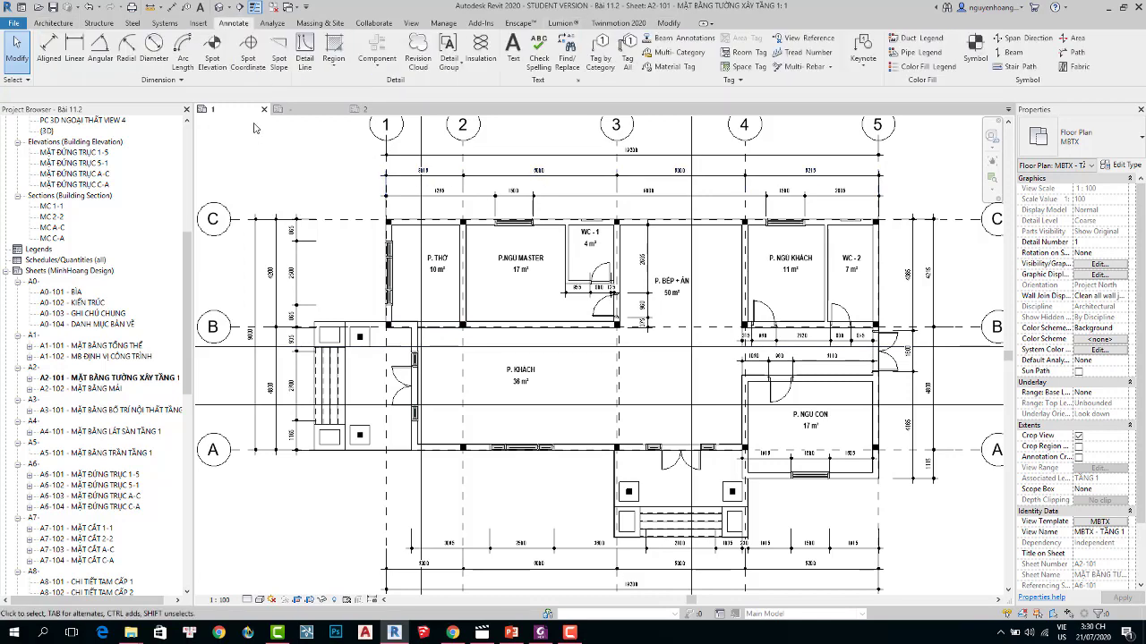
pyautogui.click(212, 55)
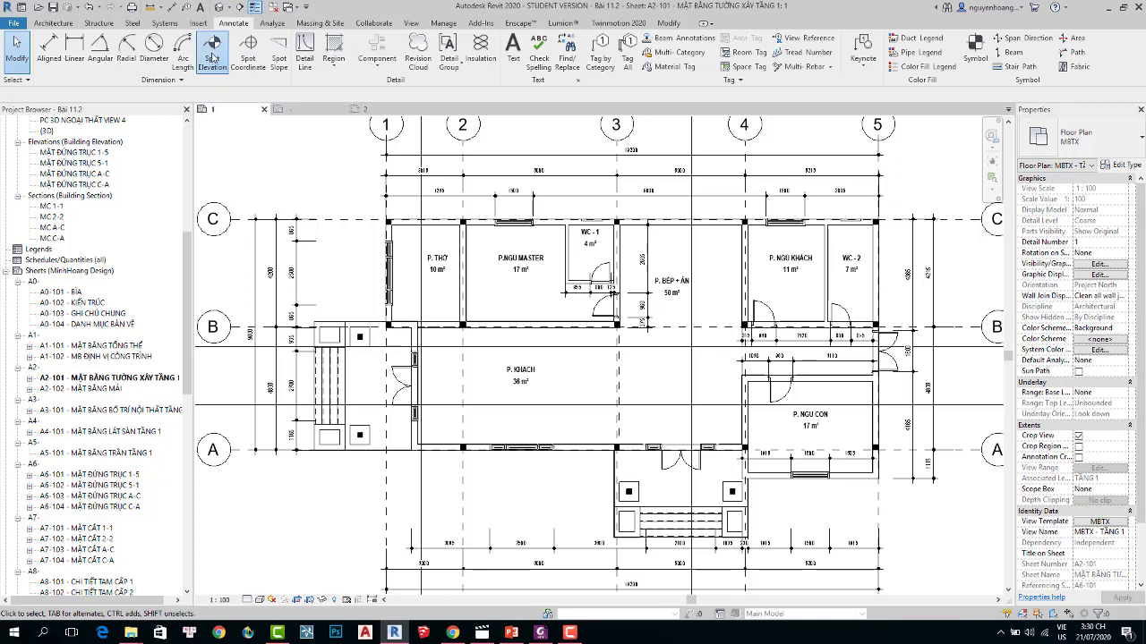
pyautogui.scroll(3, 516, 280)
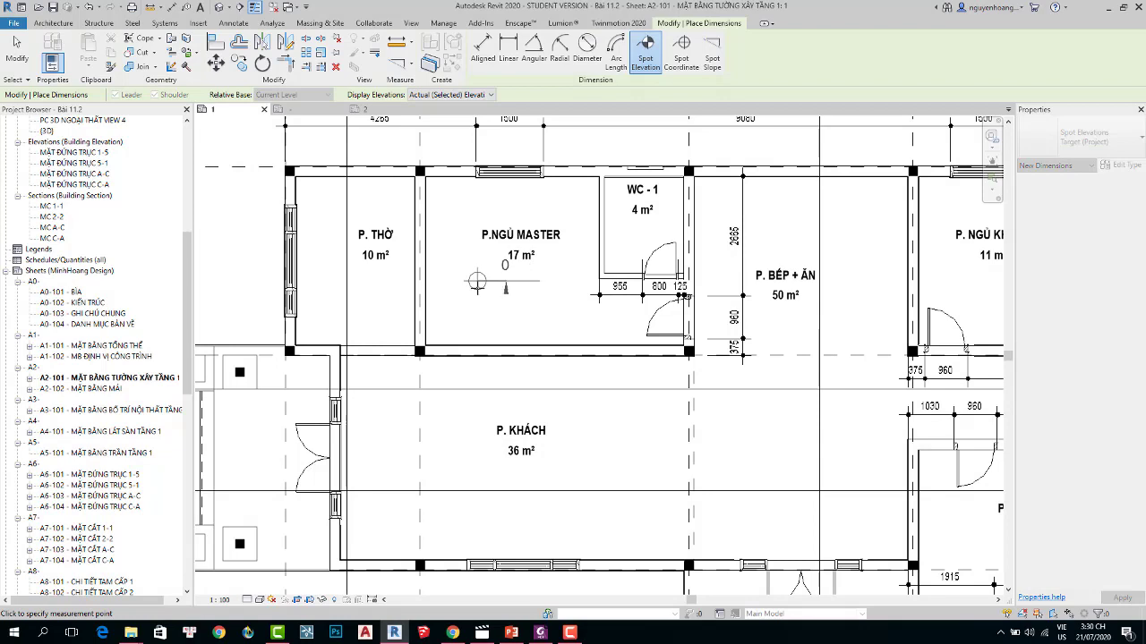
pyautogui.click(505, 288)
pyautogui.press('Escape')
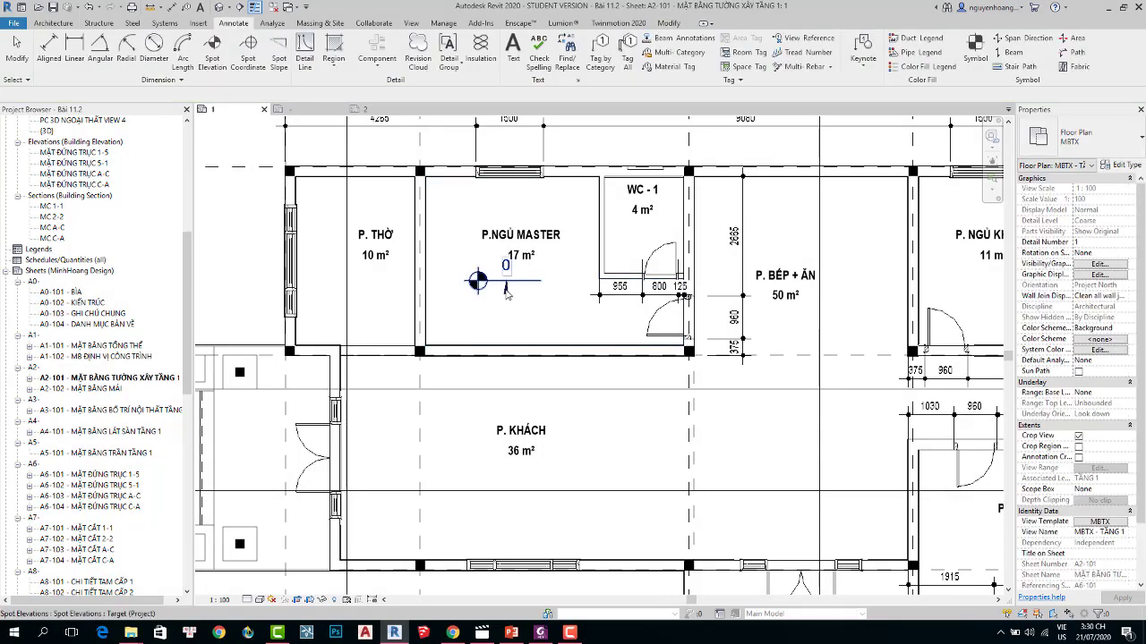
pyautogui.press('Delete')
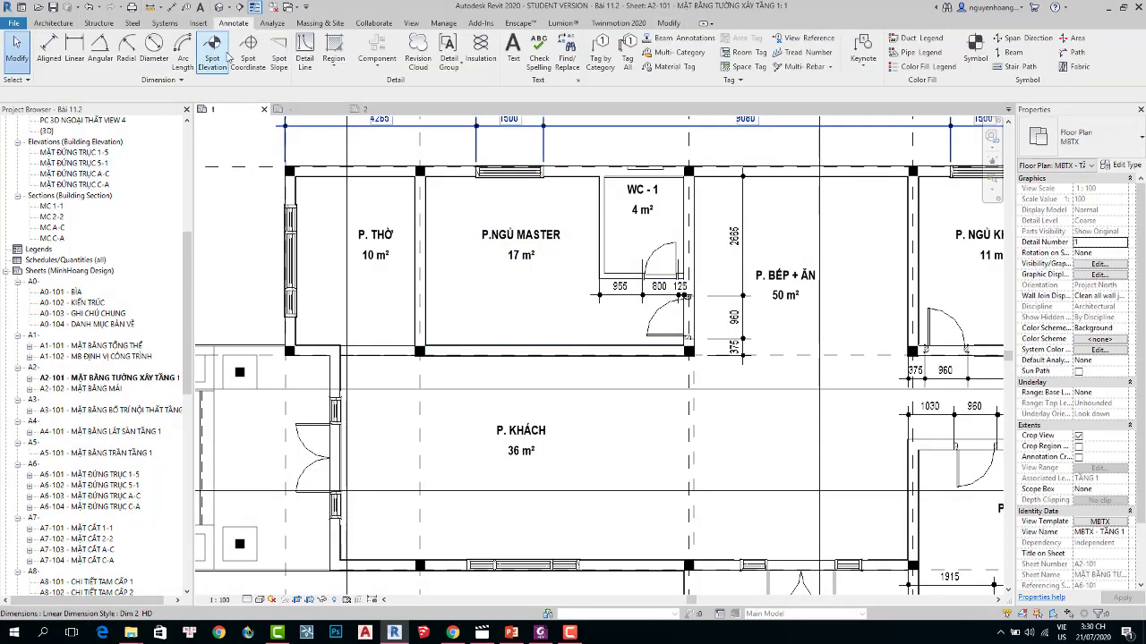
# Place another spot elevation in the master bedroom and delete it as well.
pyautogui.press('Return')
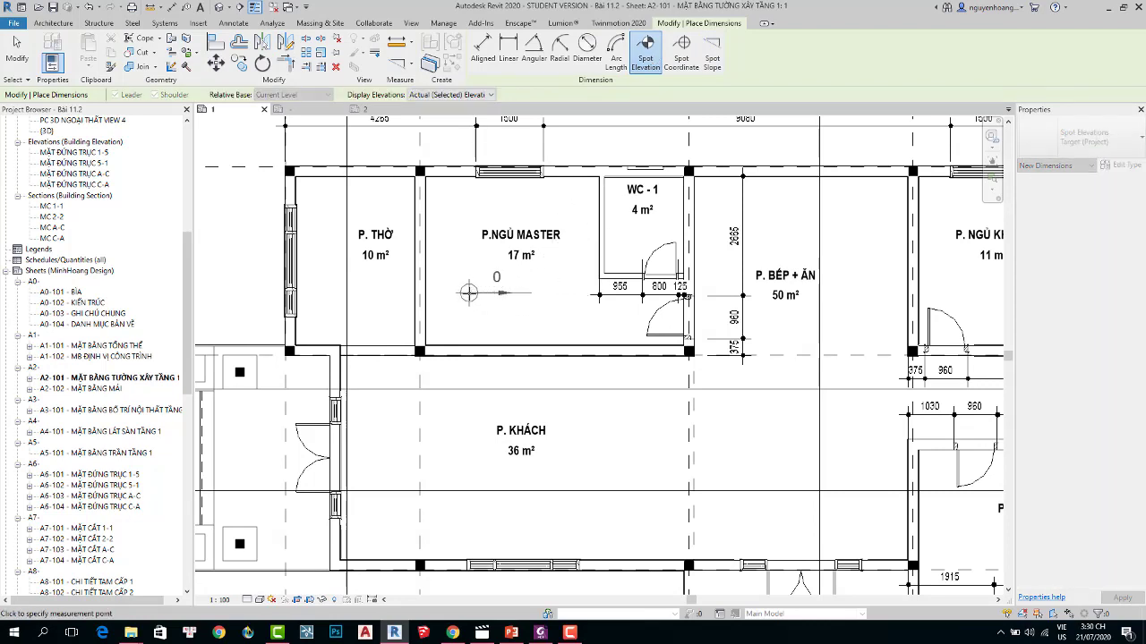
pyautogui.click(468, 292)
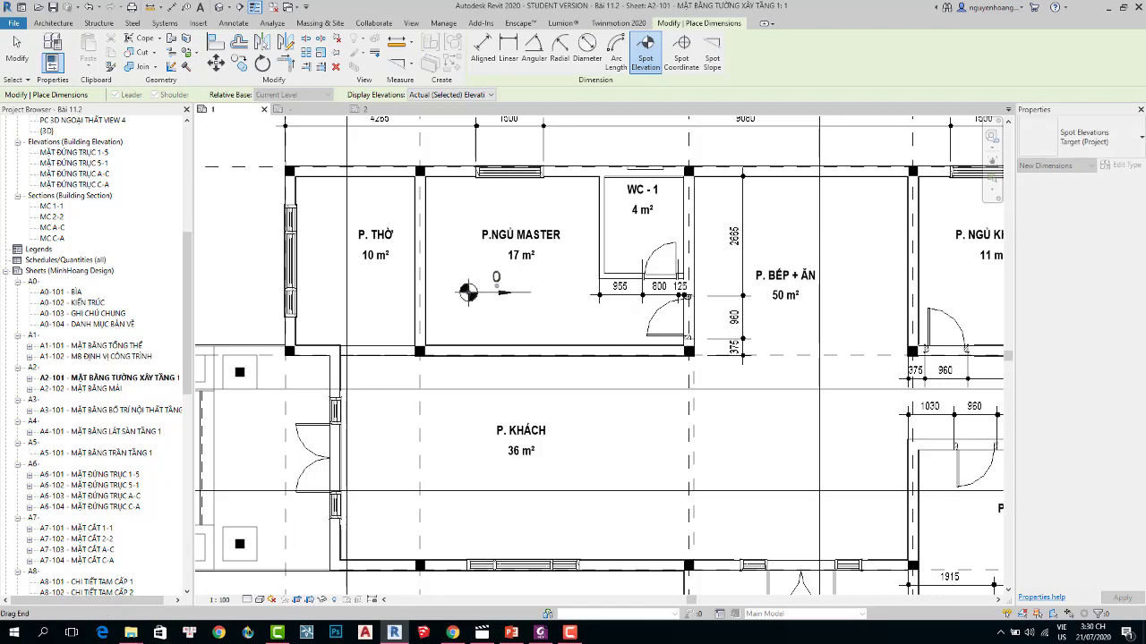
pyautogui.press('Escape')
pyautogui.press('Escape')
pyautogui.scroll(3, 488, 291)
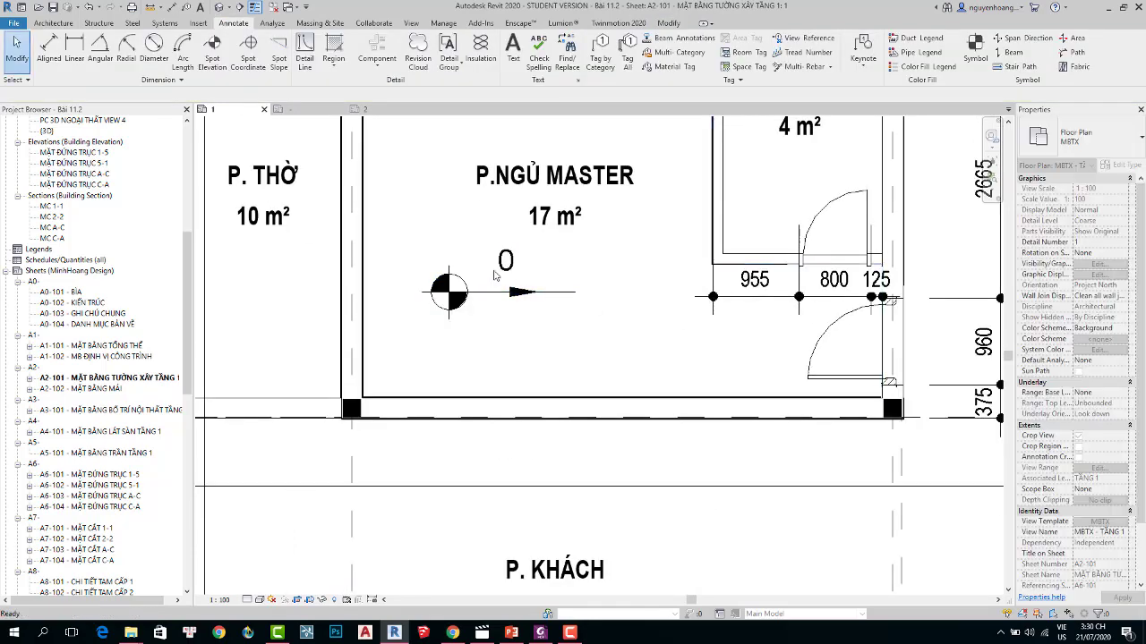
pyautogui.click(455, 291)
pyautogui.press('Delete')
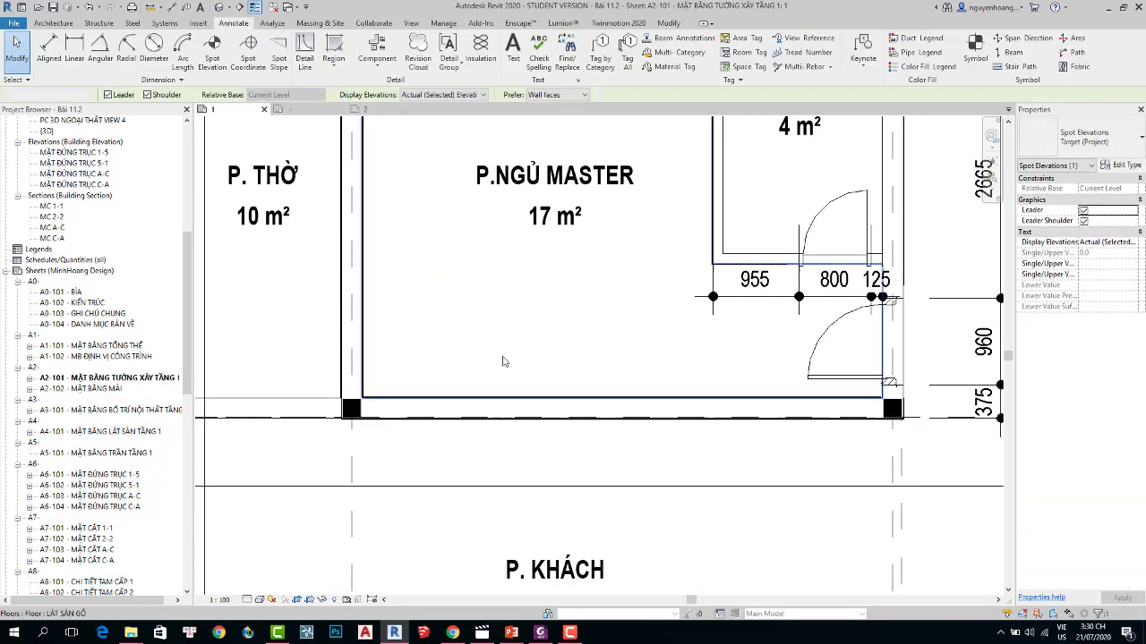
# Place the 0 spot elevation inside P.NGỦ MASTER and nudge it left into position.
pyautogui.click(212, 49)
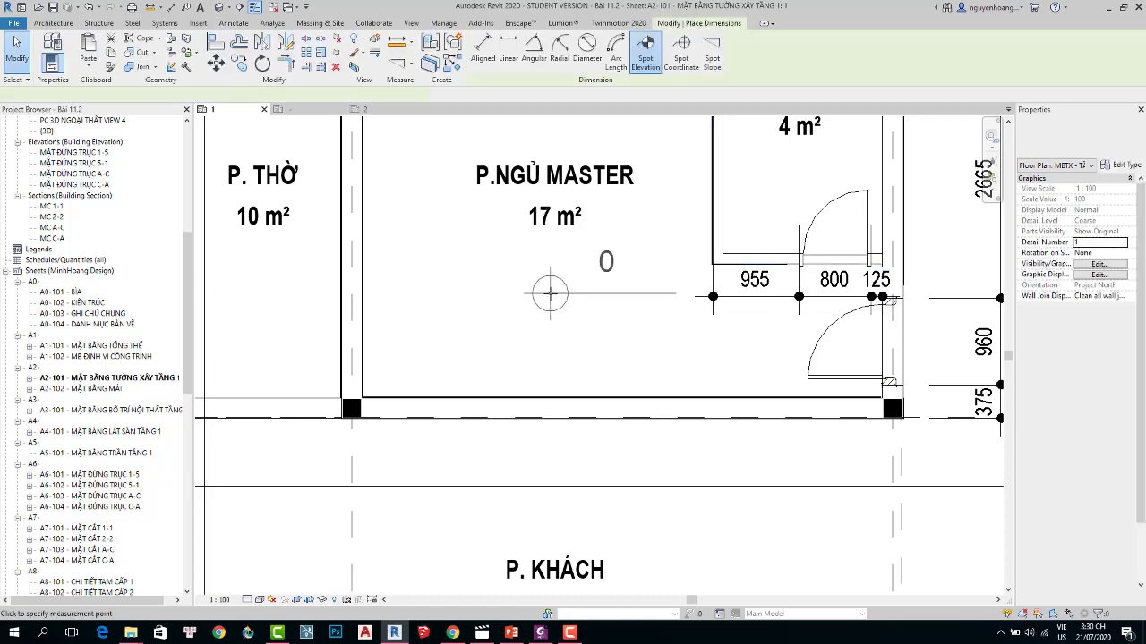
pyautogui.click(519, 282)
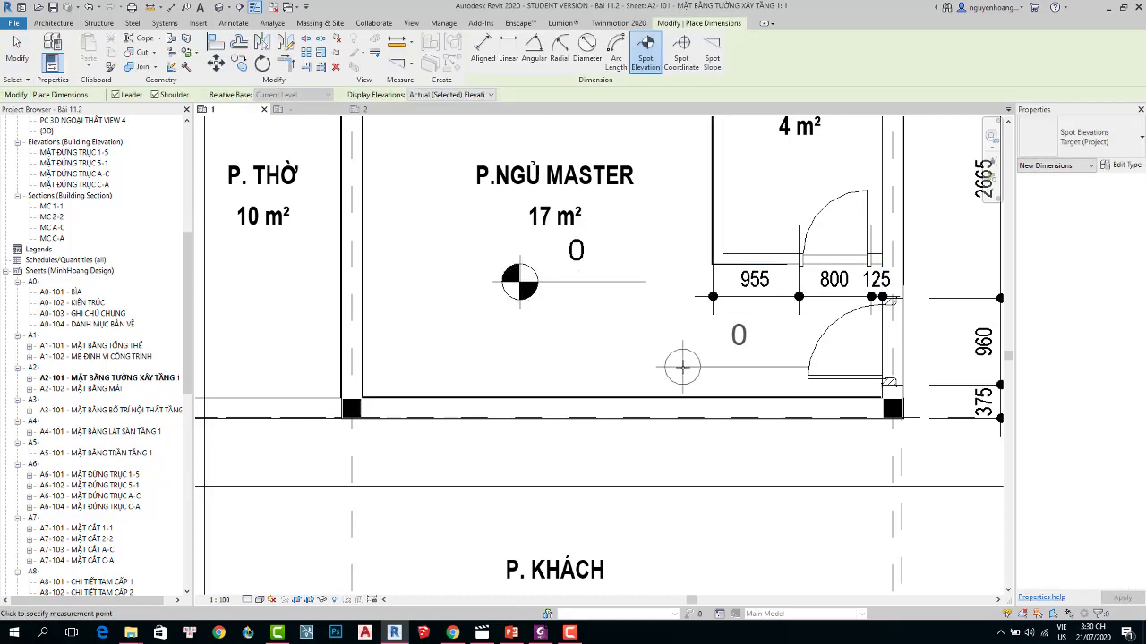
pyautogui.press('Escape')
pyautogui.press('Escape')
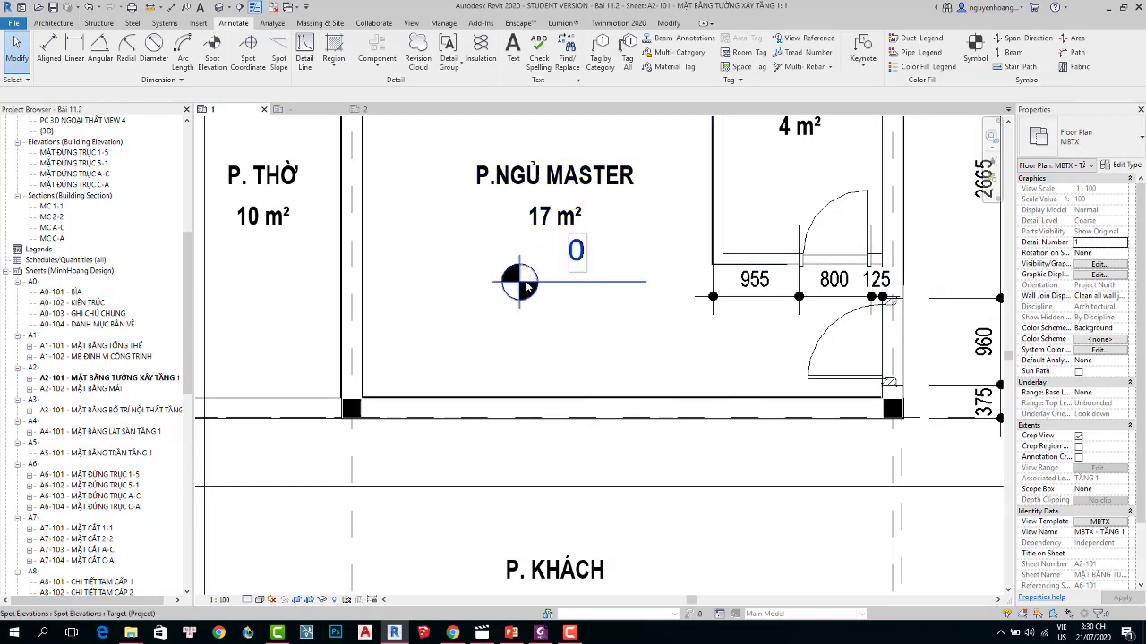
pyautogui.moveTo(525, 291); pyautogui.dragTo(521, 291)
pyautogui.press('Left')
pyautogui.press('Left')
pyautogui.press('Left')
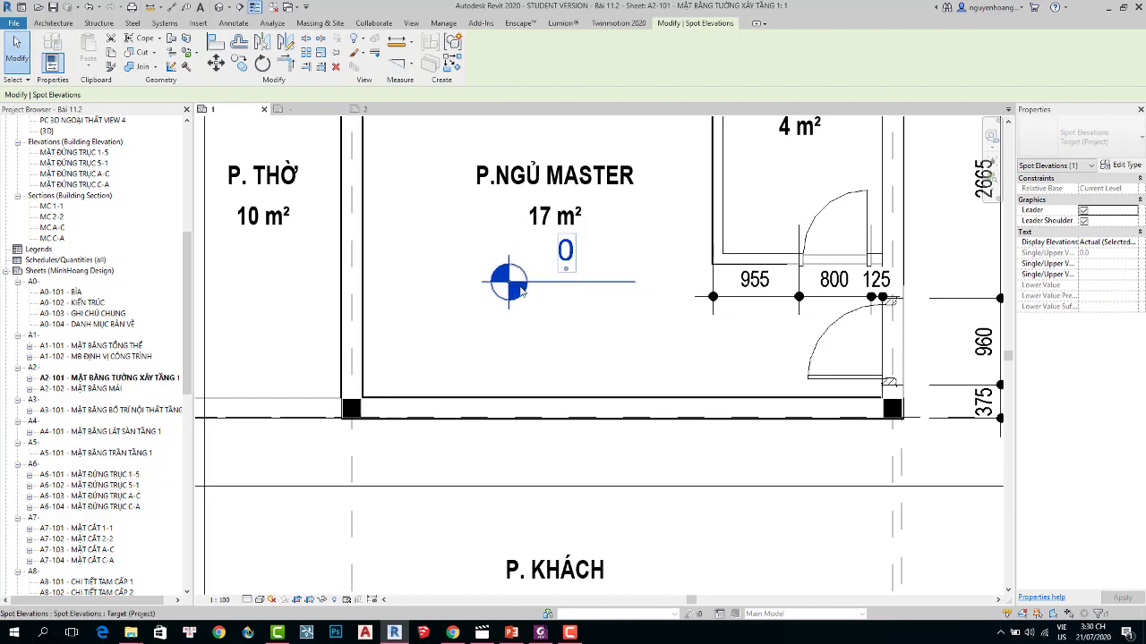
pyautogui.press('Left')
pyautogui.press('Left')
pyautogui.press('Left')
pyautogui.press('Escape')
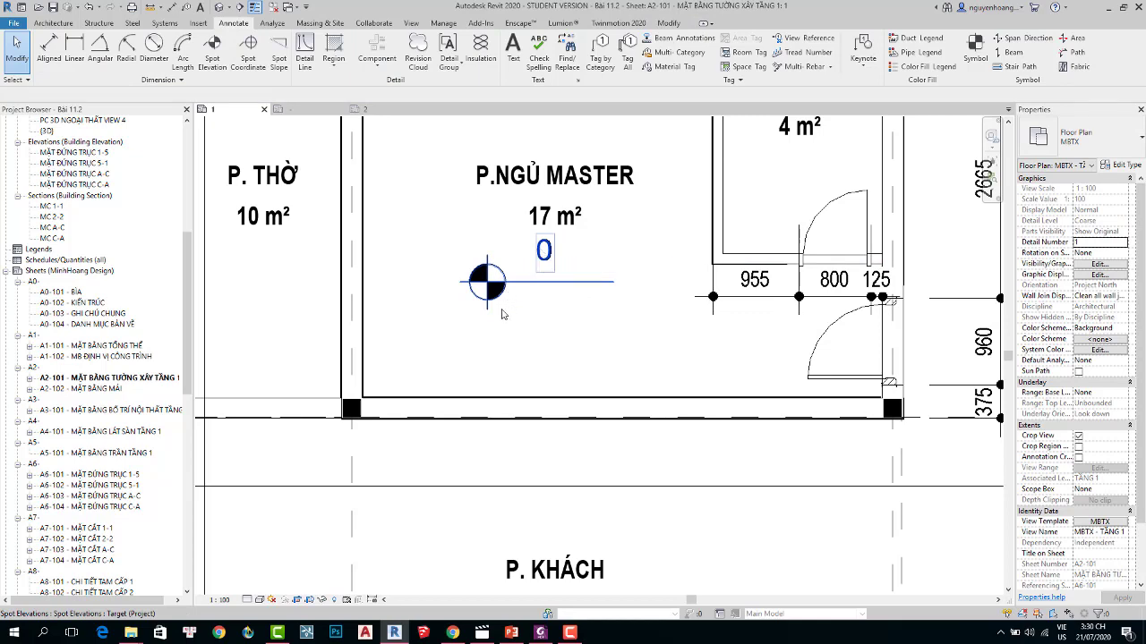
pyautogui.click(578, 332)
pyautogui.moveTo(622, 309); pyautogui.dragTo(541, 367, button='middle')
pyautogui.click(463, 309)
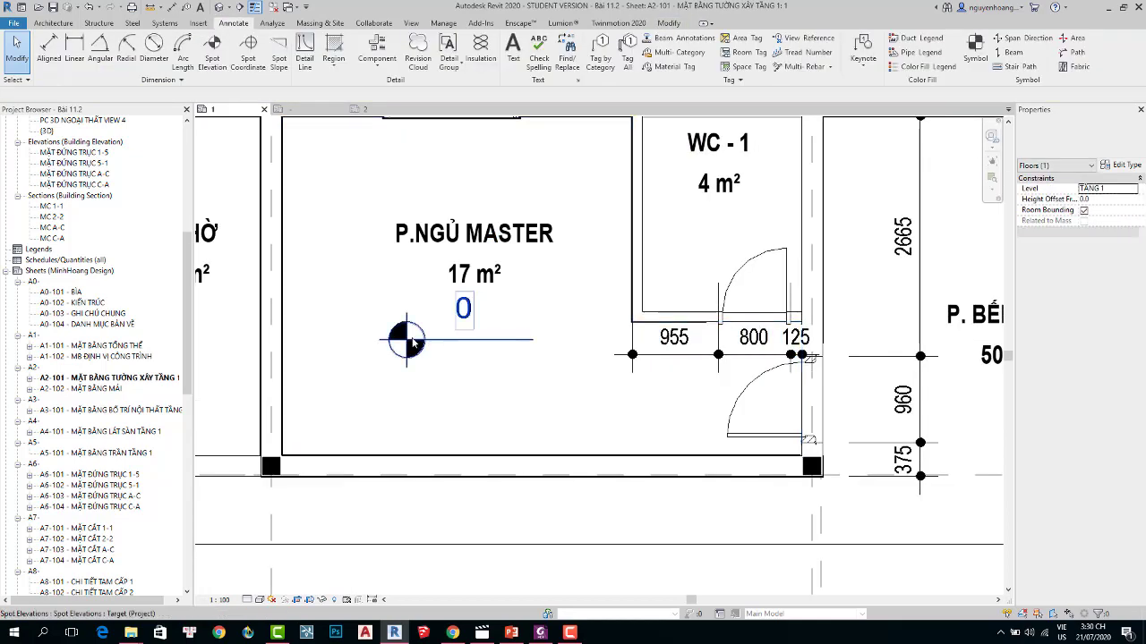
pyautogui.press('Escape')
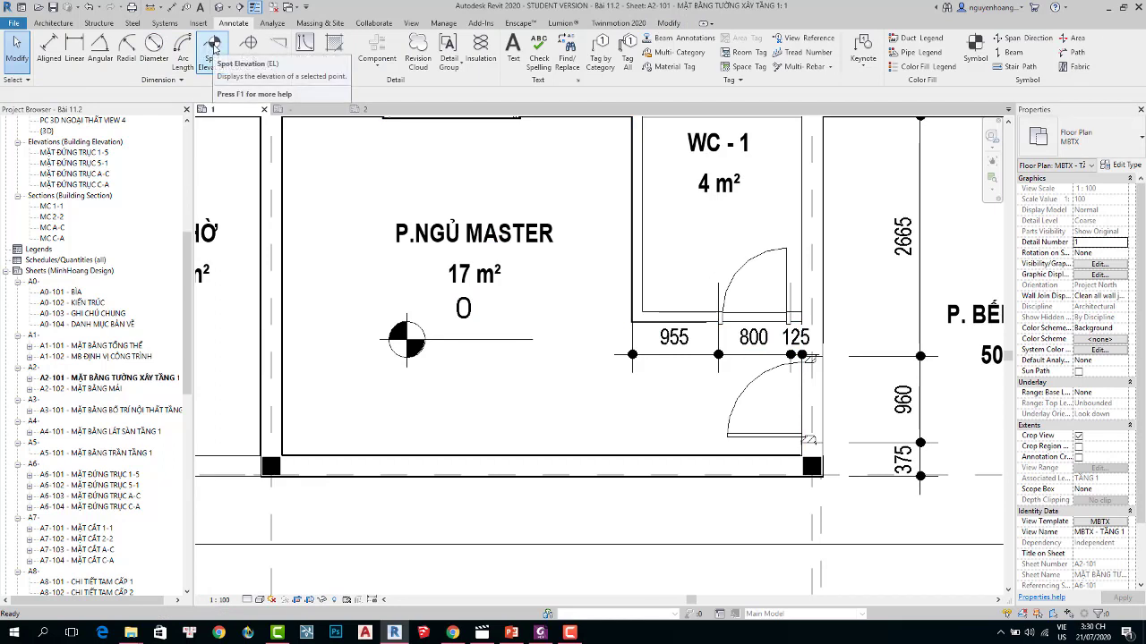
# Place a -50 spot elevation in WC - 1 and move its label beside the marker.
pyautogui.click(213, 47)
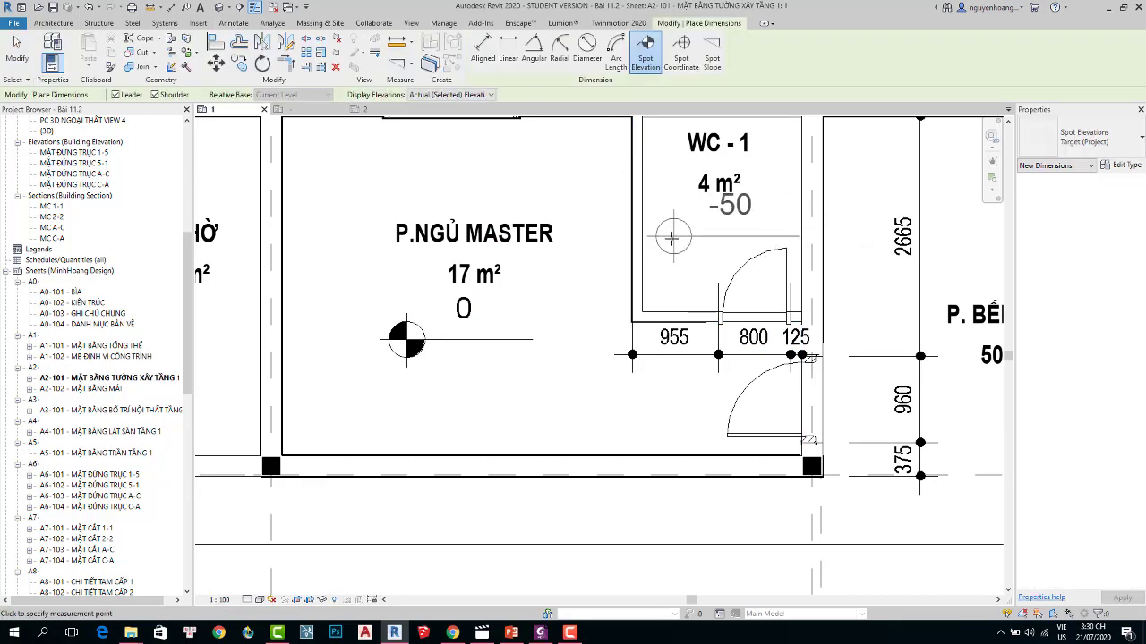
pyautogui.click(658, 248)
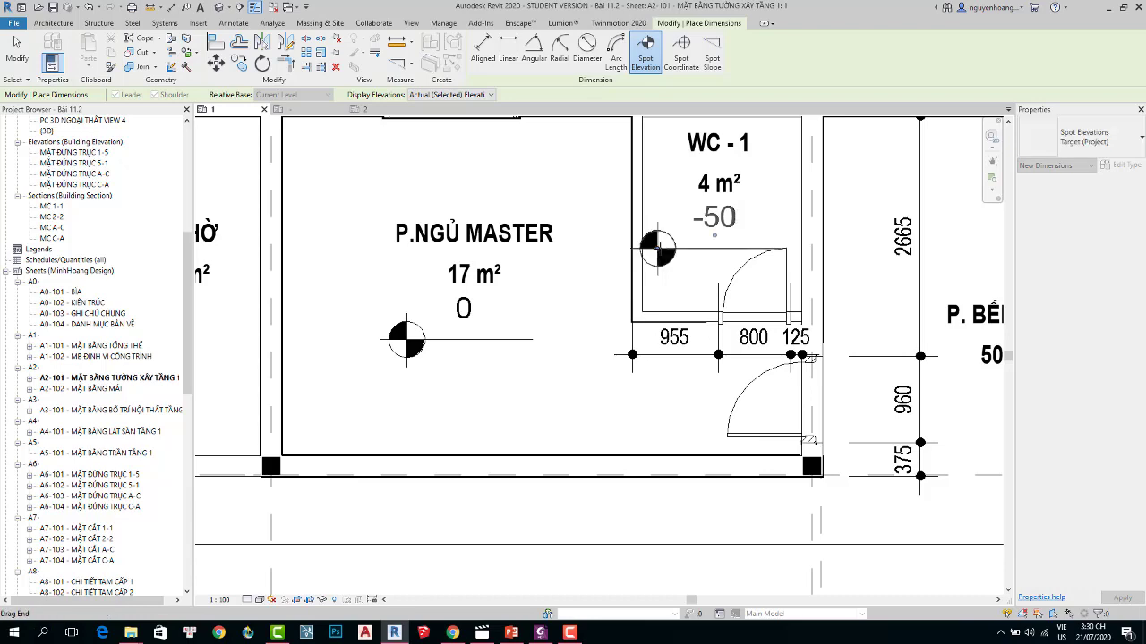
pyautogui.press('Escape')
pyautogui.press('Escape')
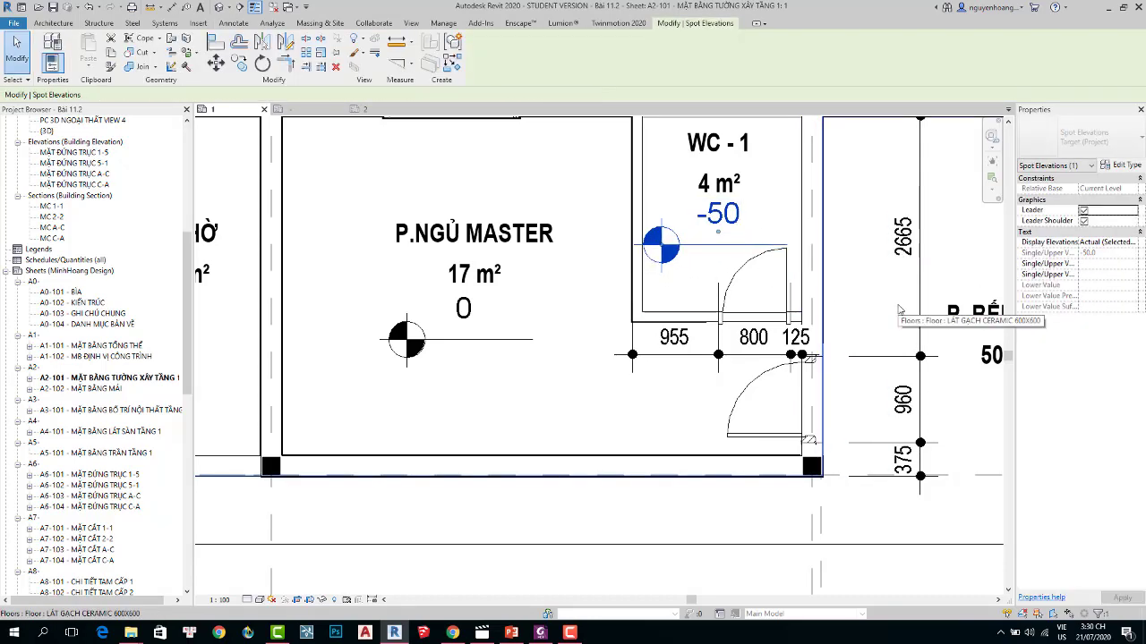
pyautogui.press('Escape')
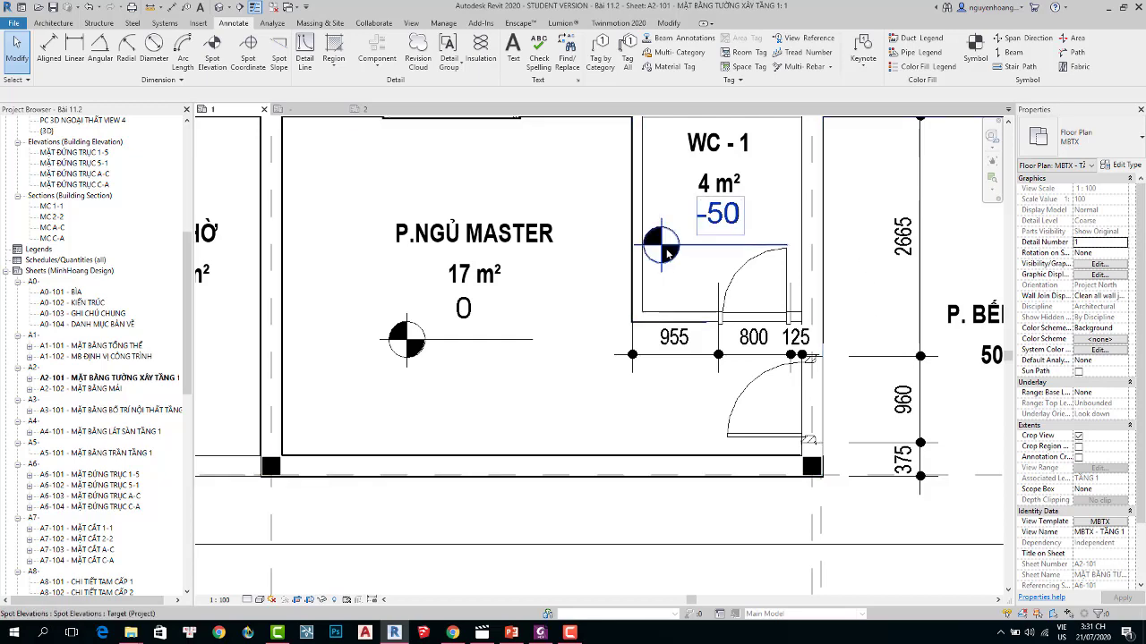
pyautogui.click(671, 253)
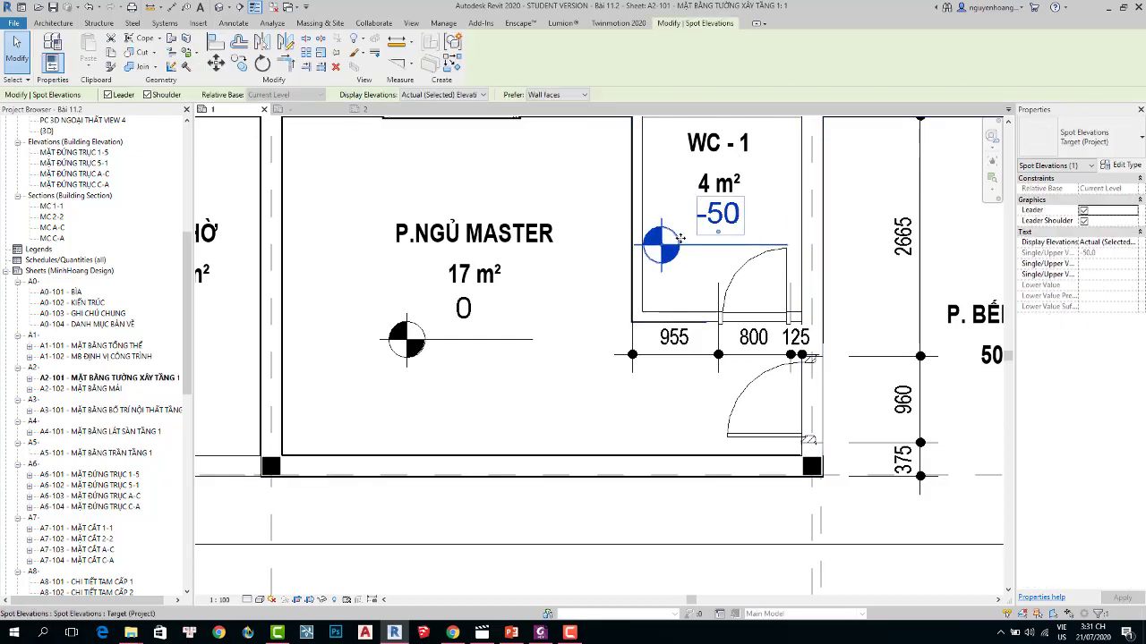
pyautogui.moveTo(688, 234); pyautogui.dragTo(682, 246)
pyautogui.press('Escape')
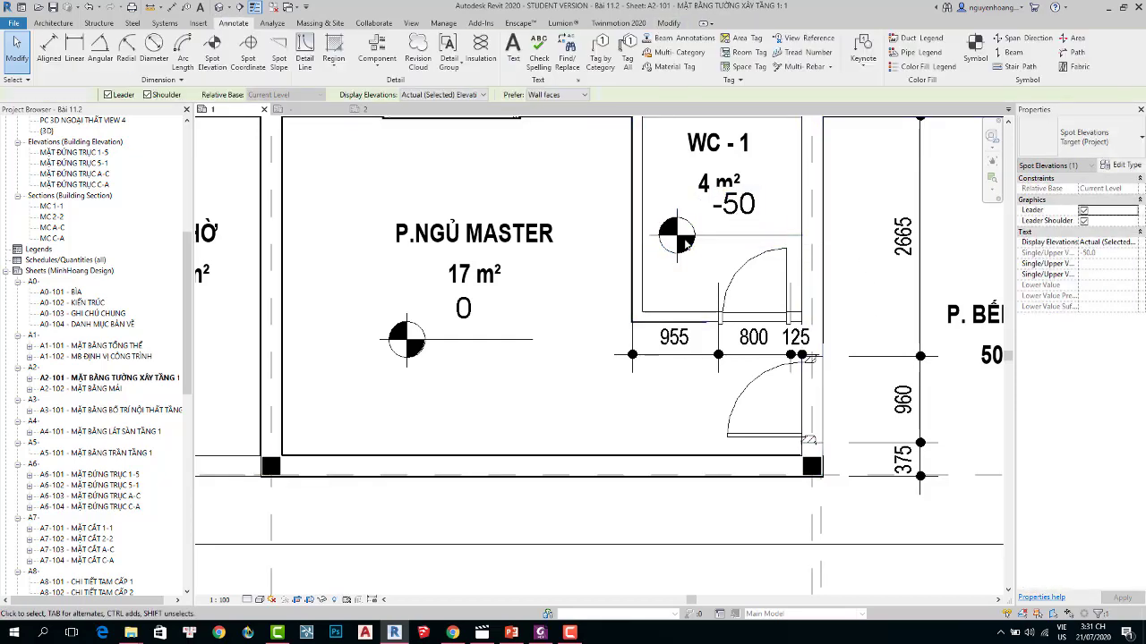
pyautogui.click(682, 243)
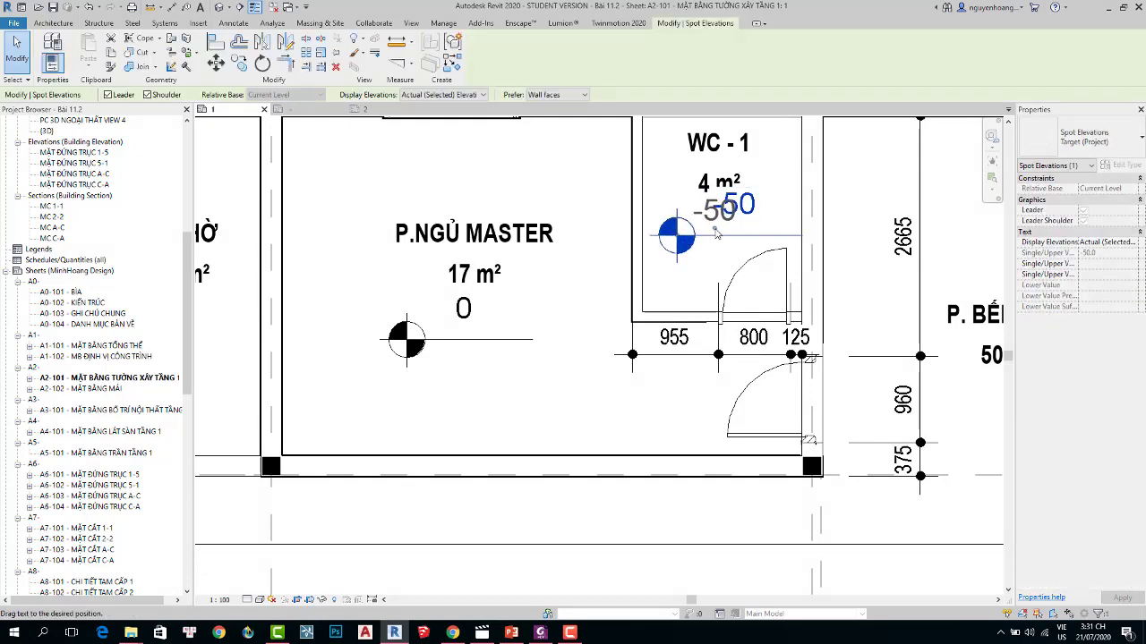
pyautogui.click(714, 264)
pyautogui.click(681, 246)
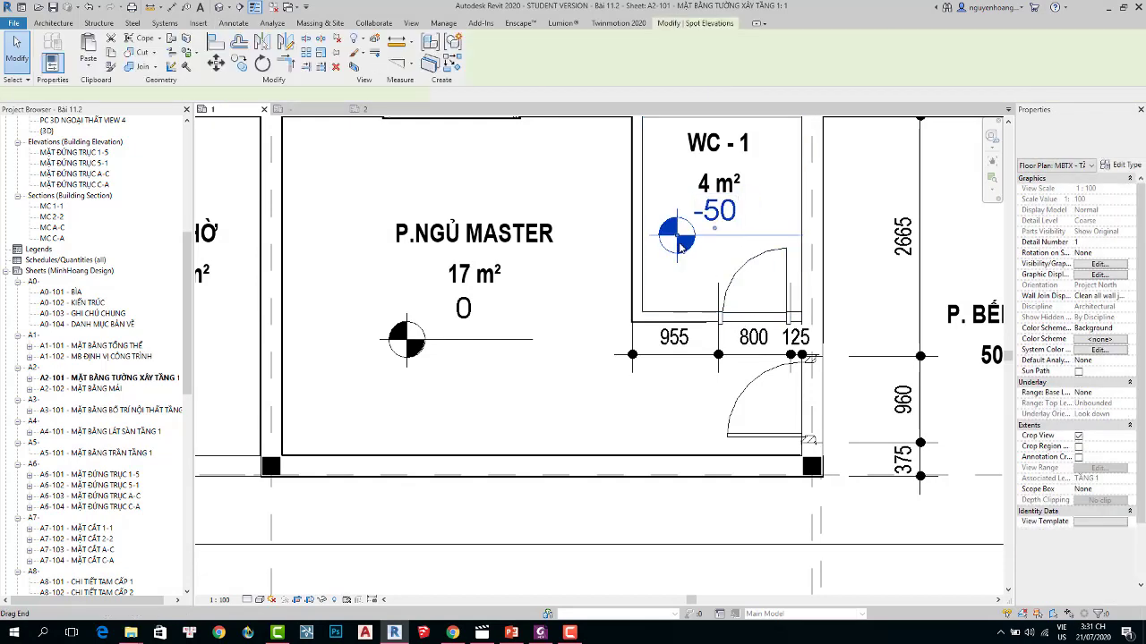
pyautogui.press('Escape')
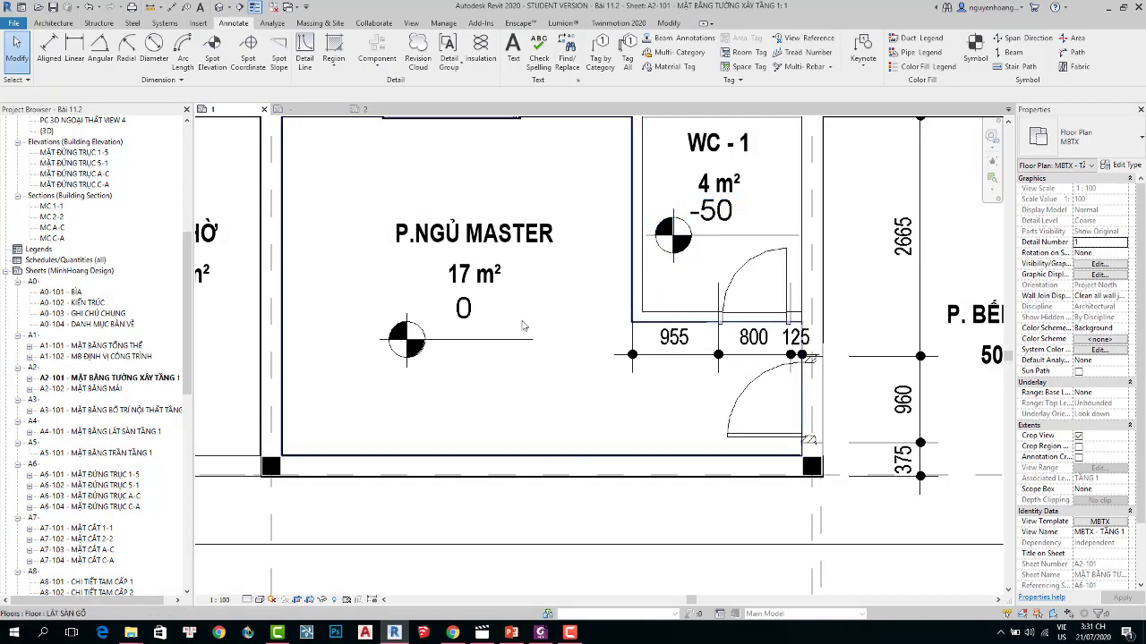
# Use EL to place 0 spot elevations in P. BẾP + ĂN and P. NGỦ KHÁCH.
pyautogui.scroll(-3, 488, 329)
pyautogui.moveTo(488, 329); pyautogui.dragTo(393, 325, button='middle')
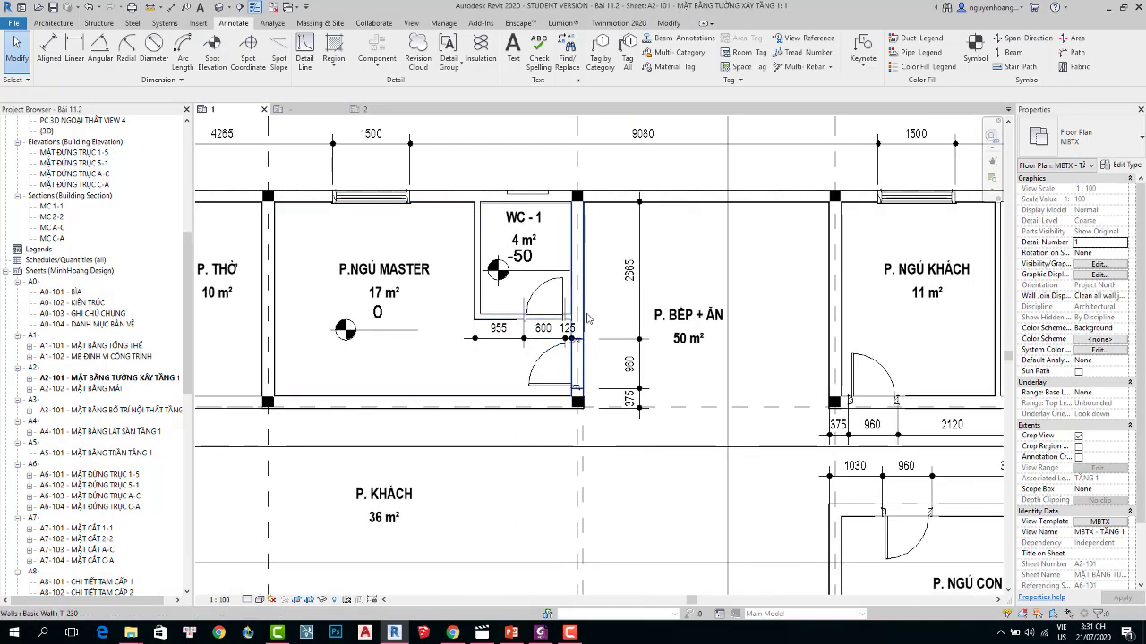
pyautogui.press('e')
pyautogui.press('l')
pyautogui.scroll(3, 639, 363)
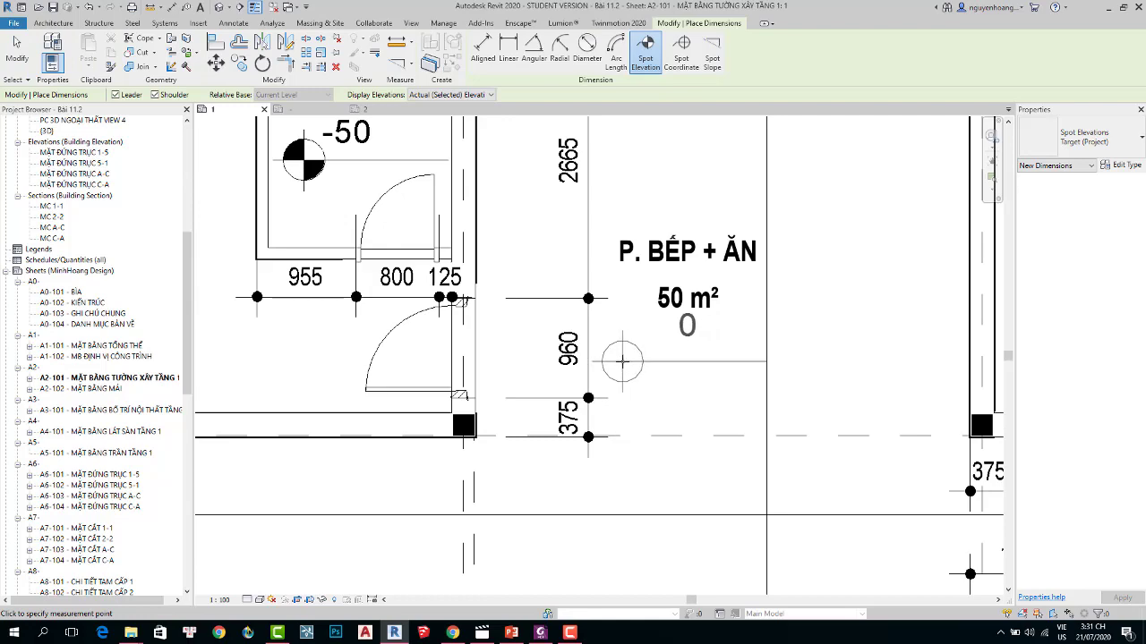
pyautogui.click(622, 361)
pyautogui.scroll(-2, 719, 319)
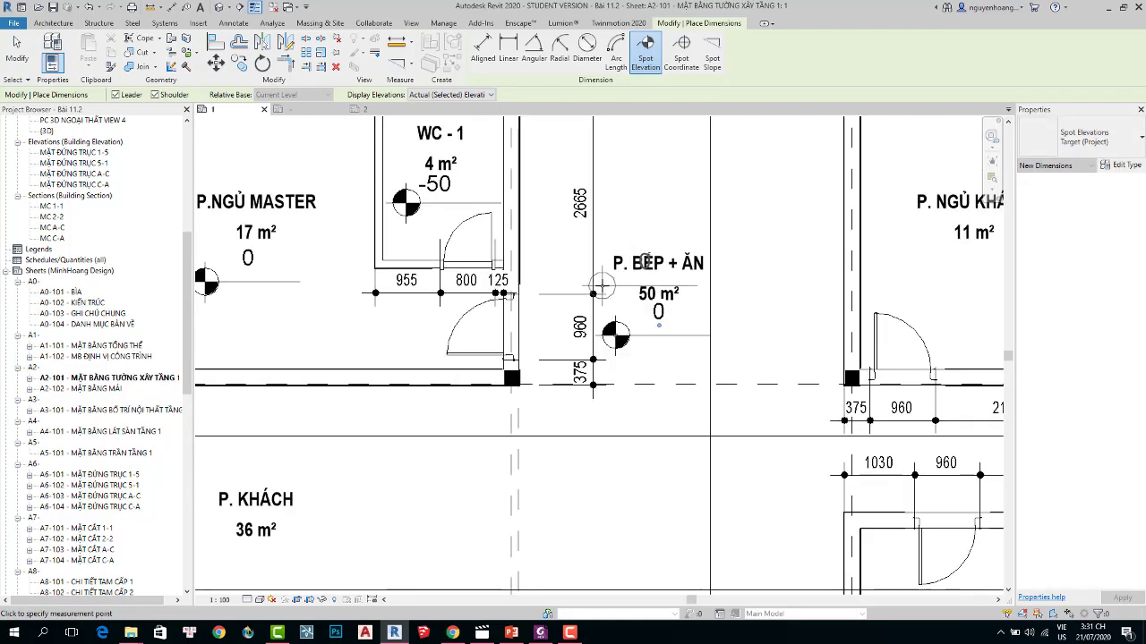
pyautogui.moveTo(720, 319); pyautogui.dragTo(404, 336, button='middle')
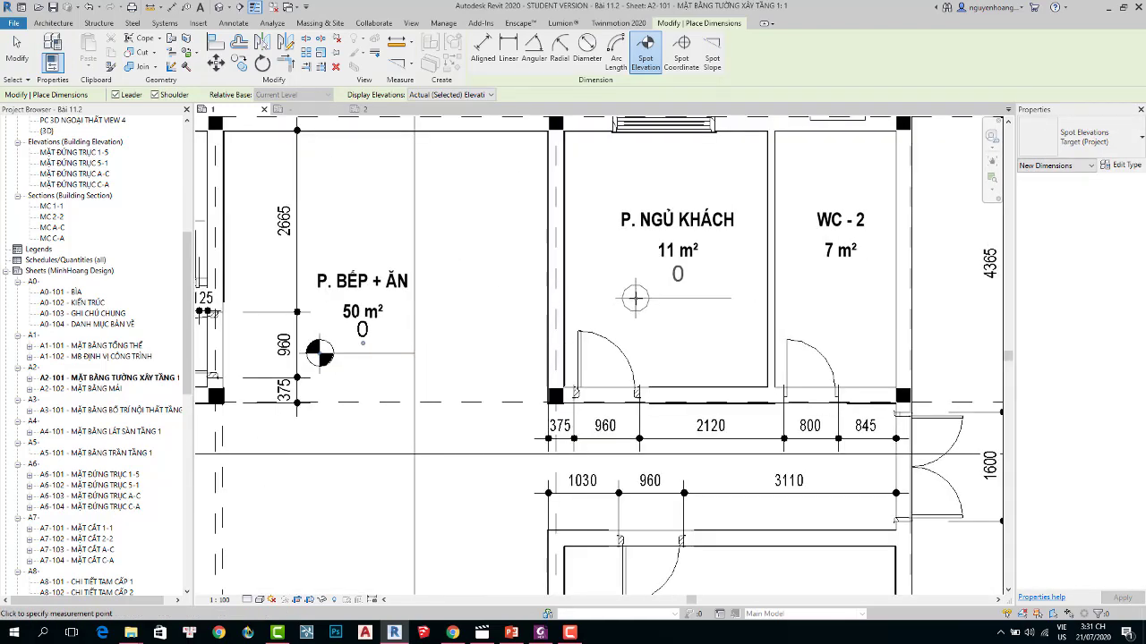
pyautogui.click(635, 298)
pyautogui.scroll(2, 820, 317)
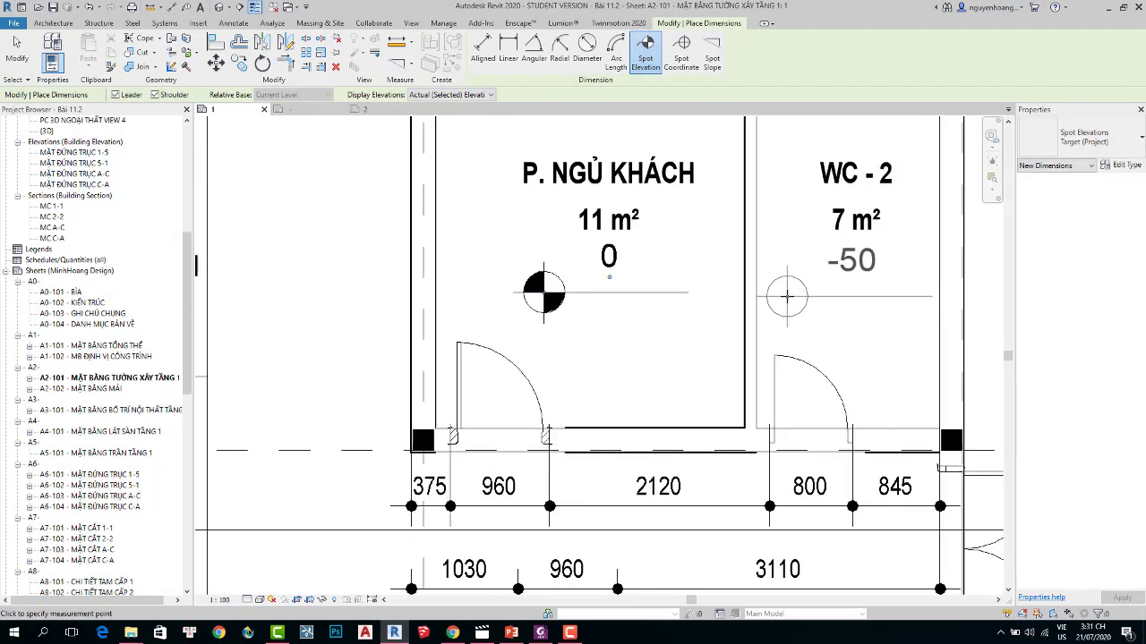
pyautogui.press('Escape')
pyautogui.press('Escape')
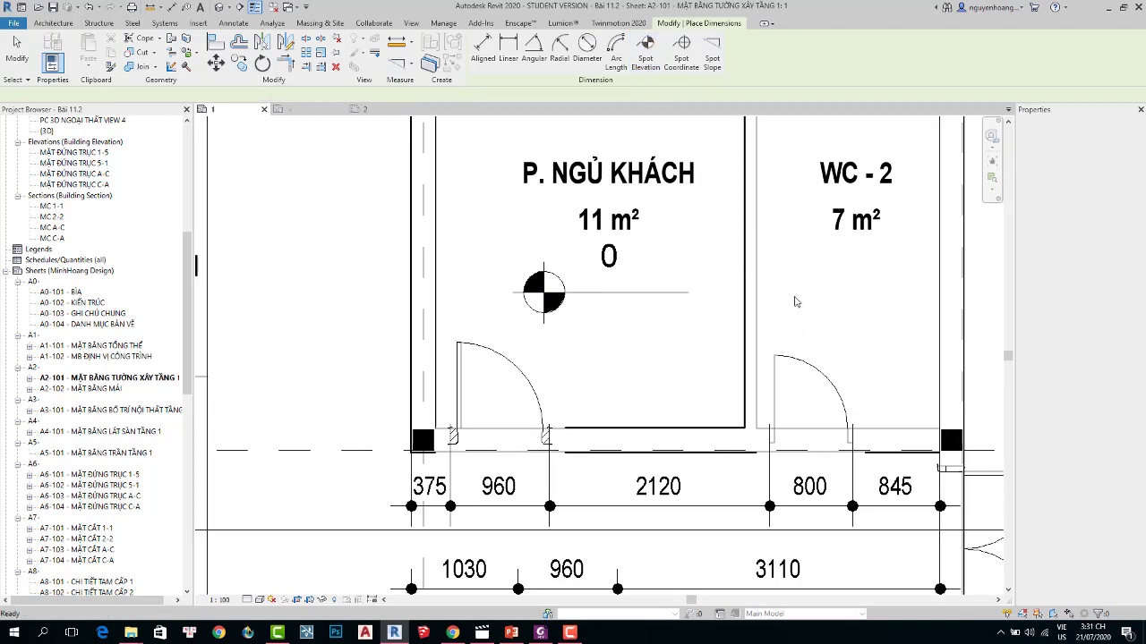
# Restart spot elevation and place a 0 mark in P. KHÁCH.
pyautogui.press('Return')
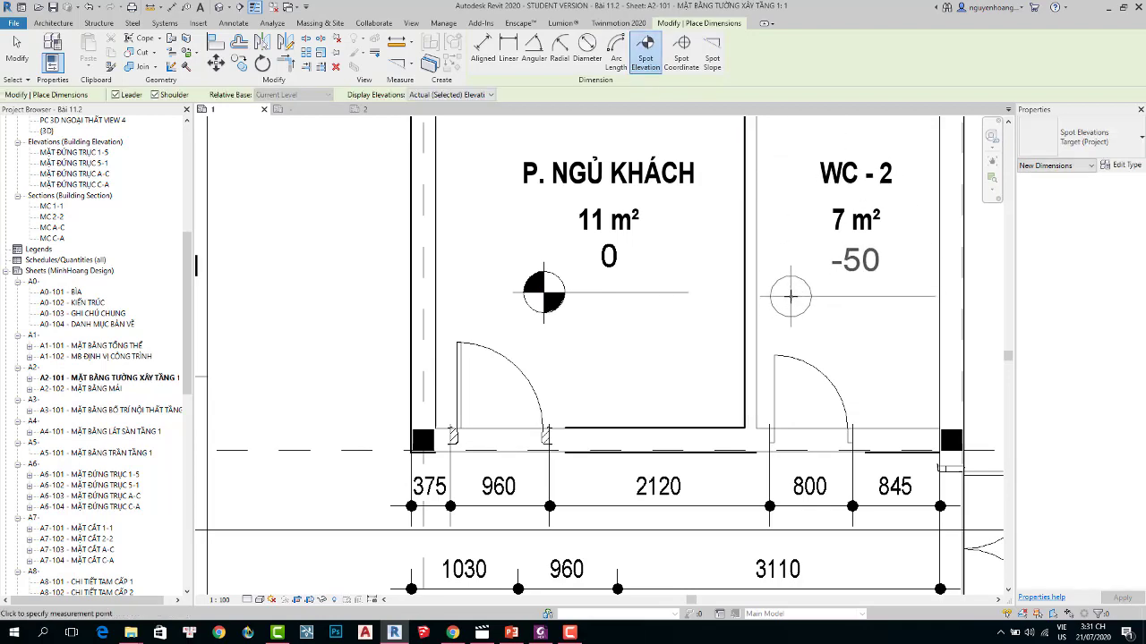
pyautogui.scroll(-2, 748, 205)
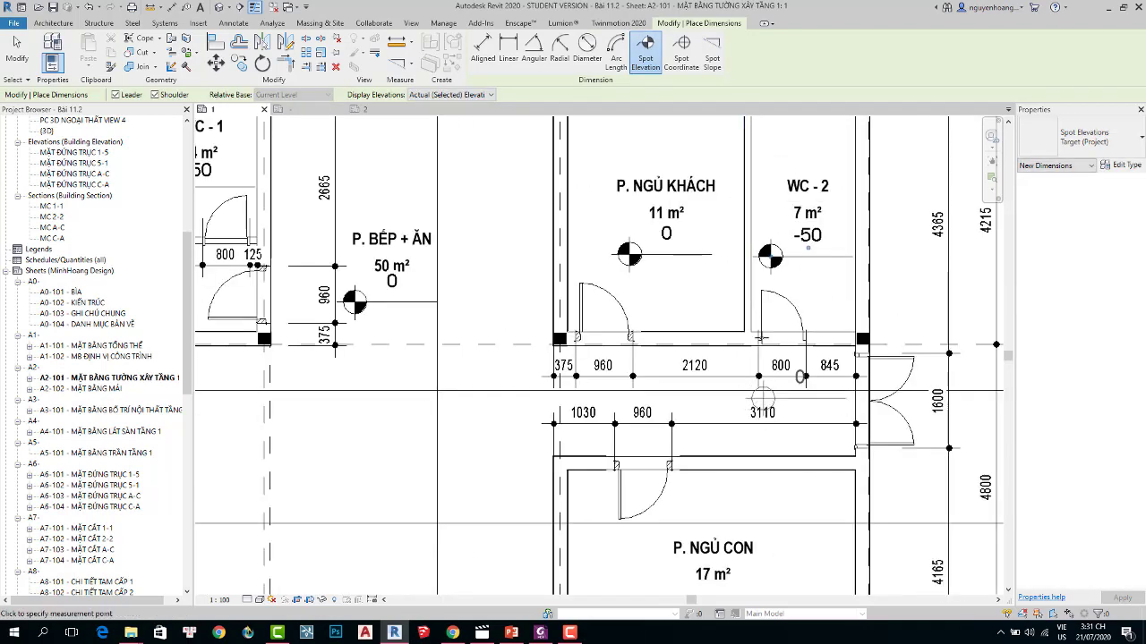
pyautogui.moveTo(724, 532); pyautogui.dragTo(714, 356, button='middle')
pyautogui.scroll(2, 678, 413)
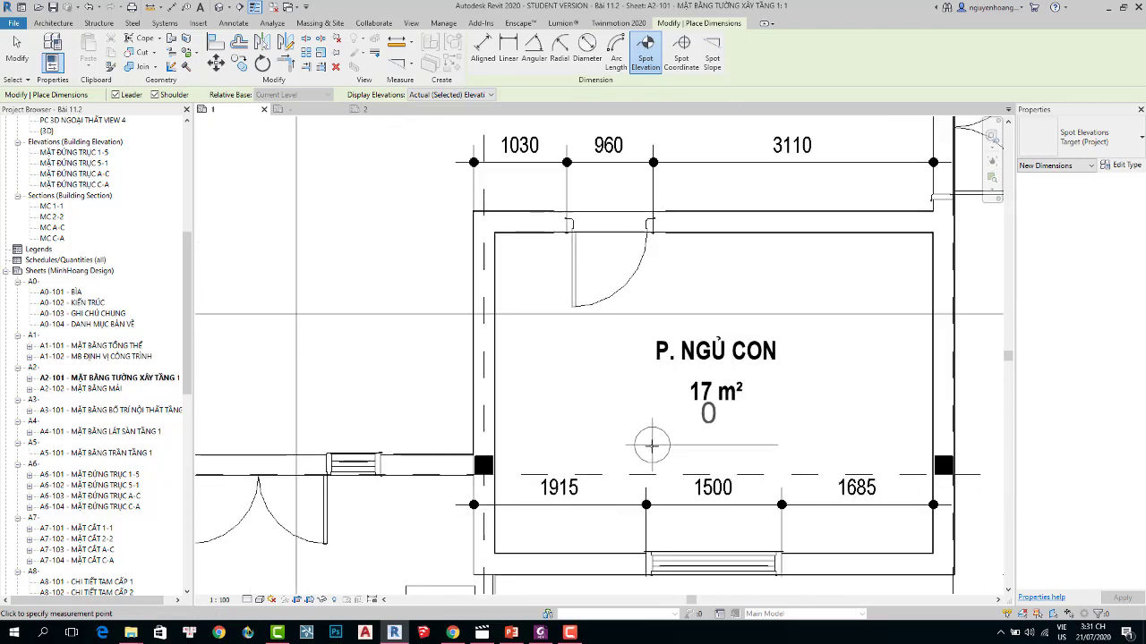
pyautogui.scroll(-1, 775, 383)
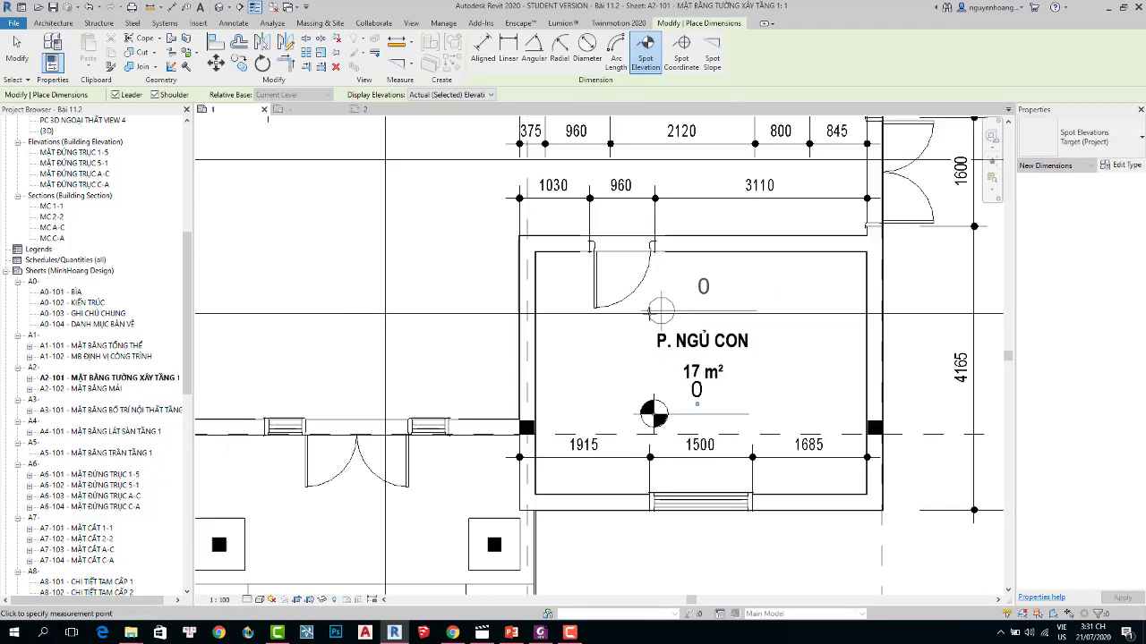
pyautogui.moveTo(662, 349); pyautogui.dragTo(986, 385, button='middle')
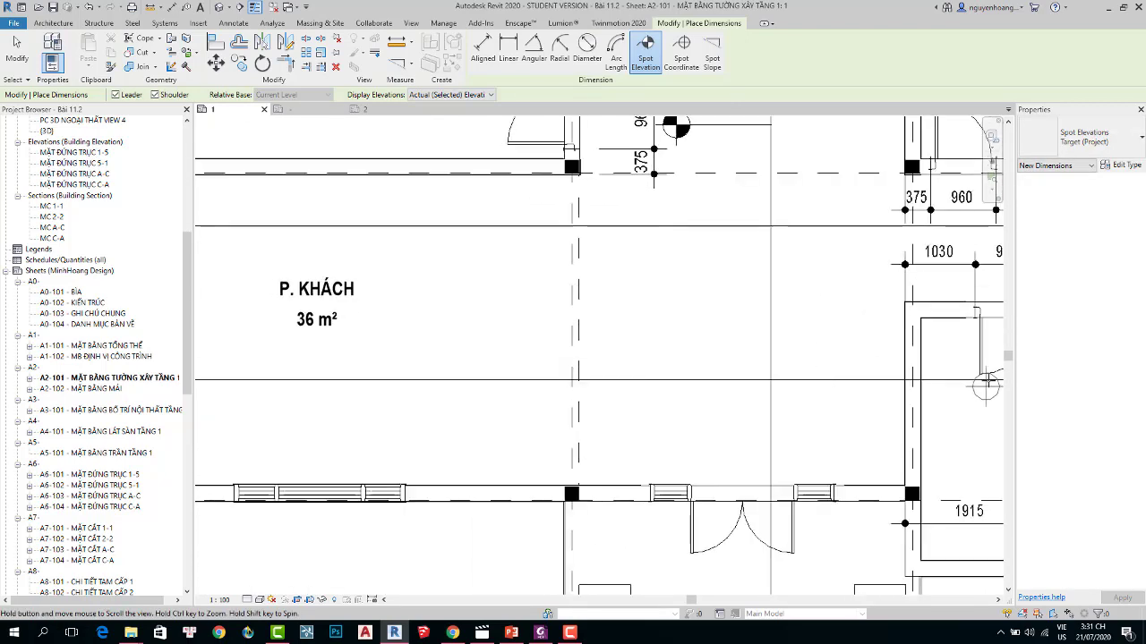
pyautogui.click(273, 367)
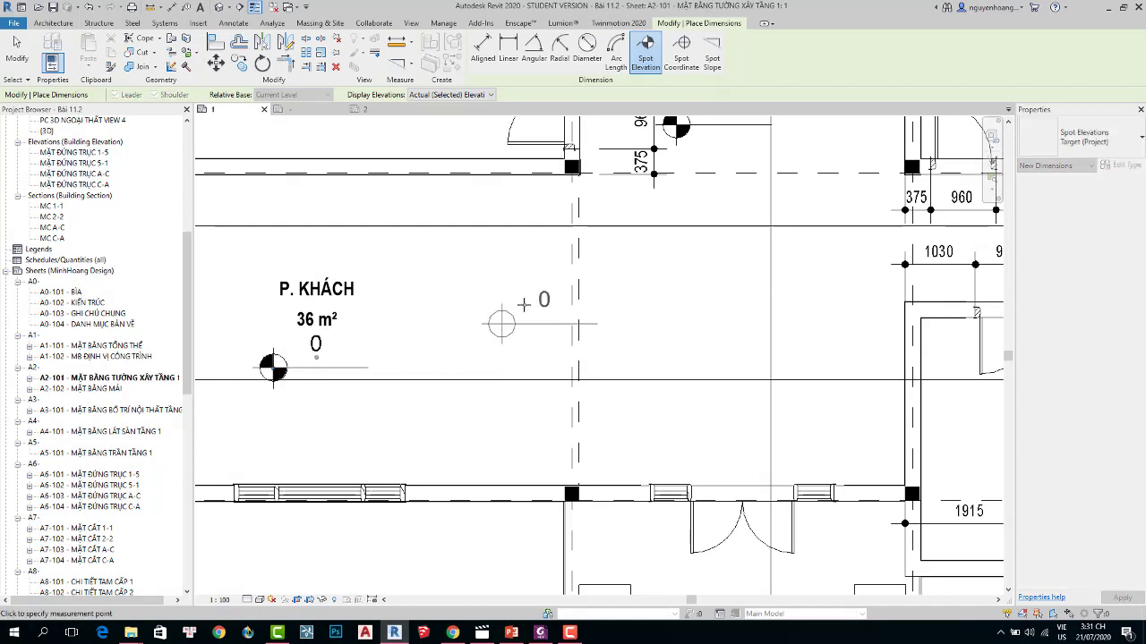
pyautogui.scroll(-2, 511, 307)
pyautogui.press('Escape')
pyautogui.press('Escape')
# Inspect section line MC 2-2 and the lower section line left of the plan.
pyautogui.scroll(-1, 584, 379)
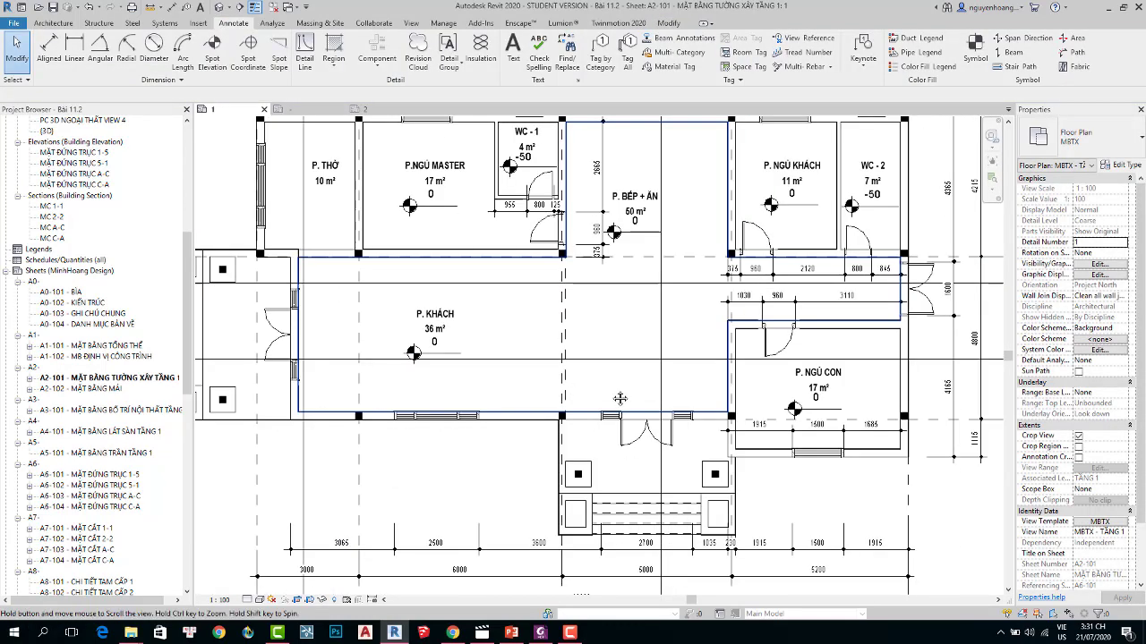
pyautogui.click(587, 370)
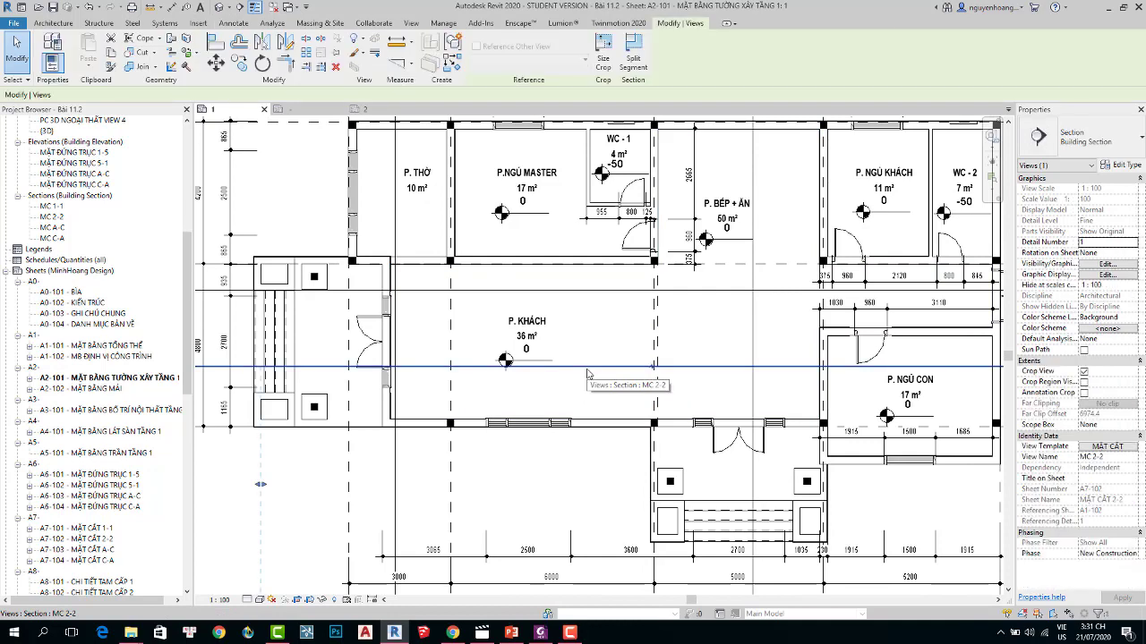
pyautogui.press('Escape')
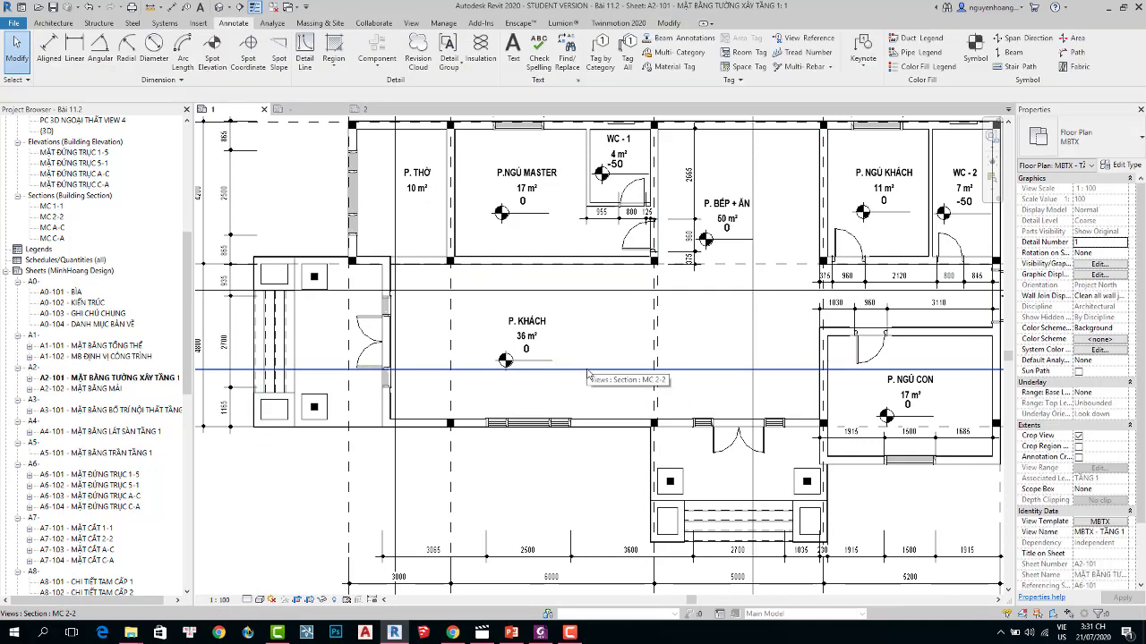
pyautogui.scroll(-1, 587, 374)
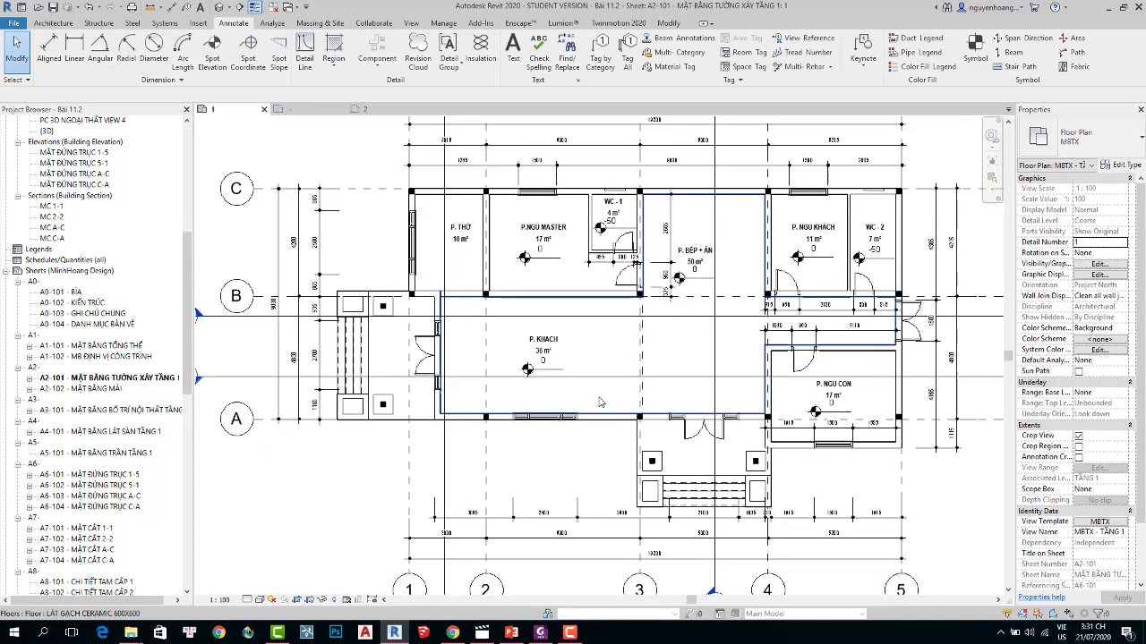
pyautogui.scroll(-1, 572, 376)
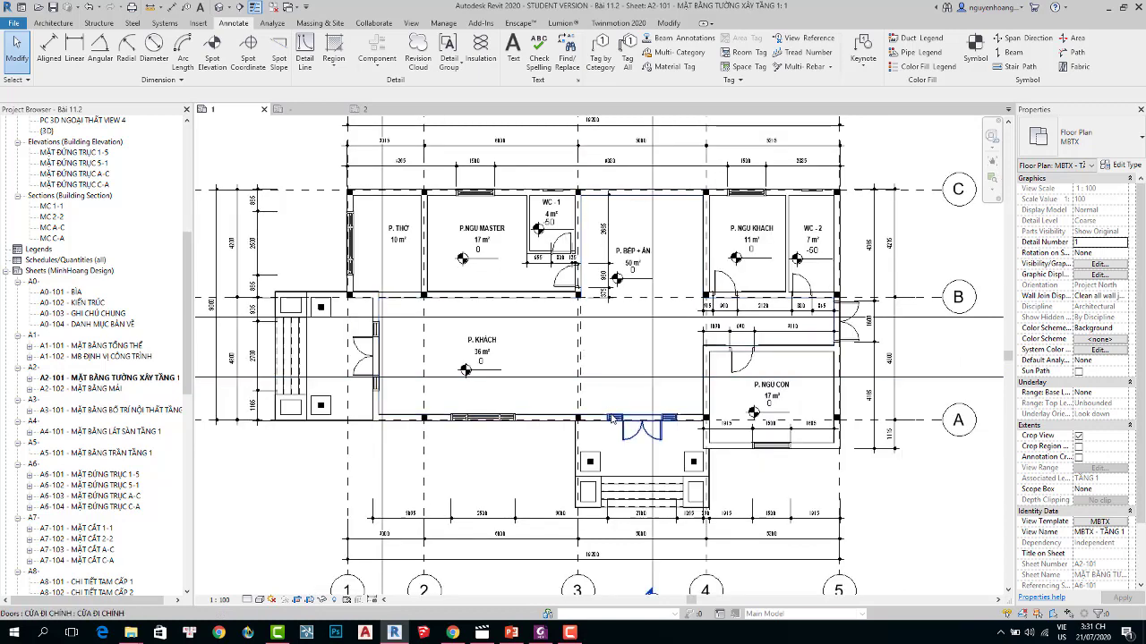
pyautogui.moveTo(197, 385); pyautogui.dragTo(358, 391, button='middle')
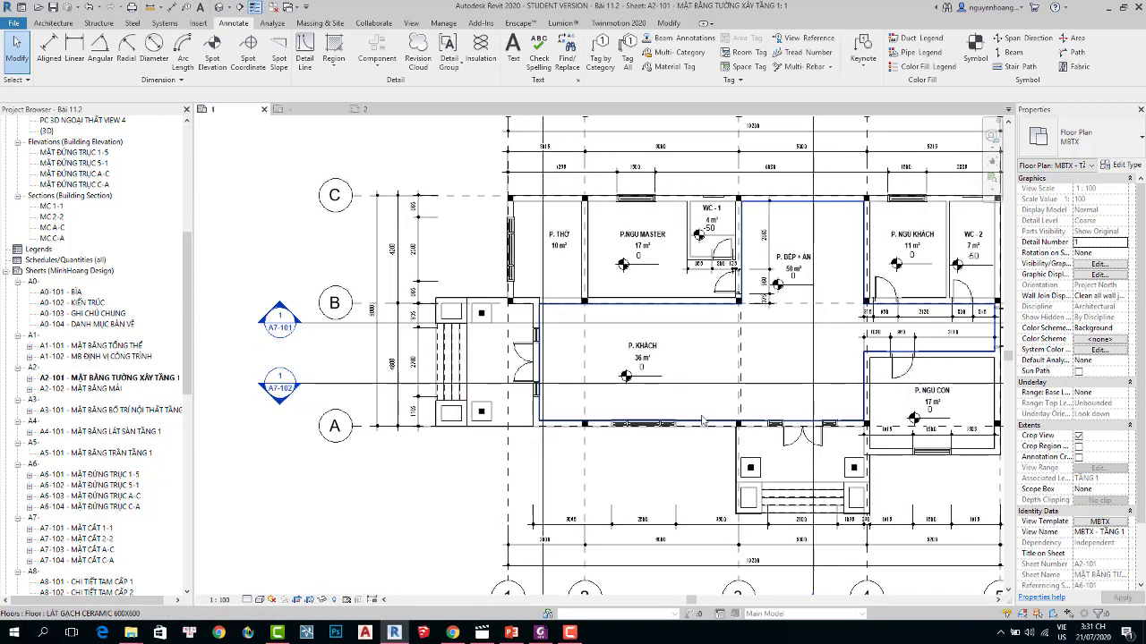
pyautogui.click(354, 389)
pyautogui.press('Escape')
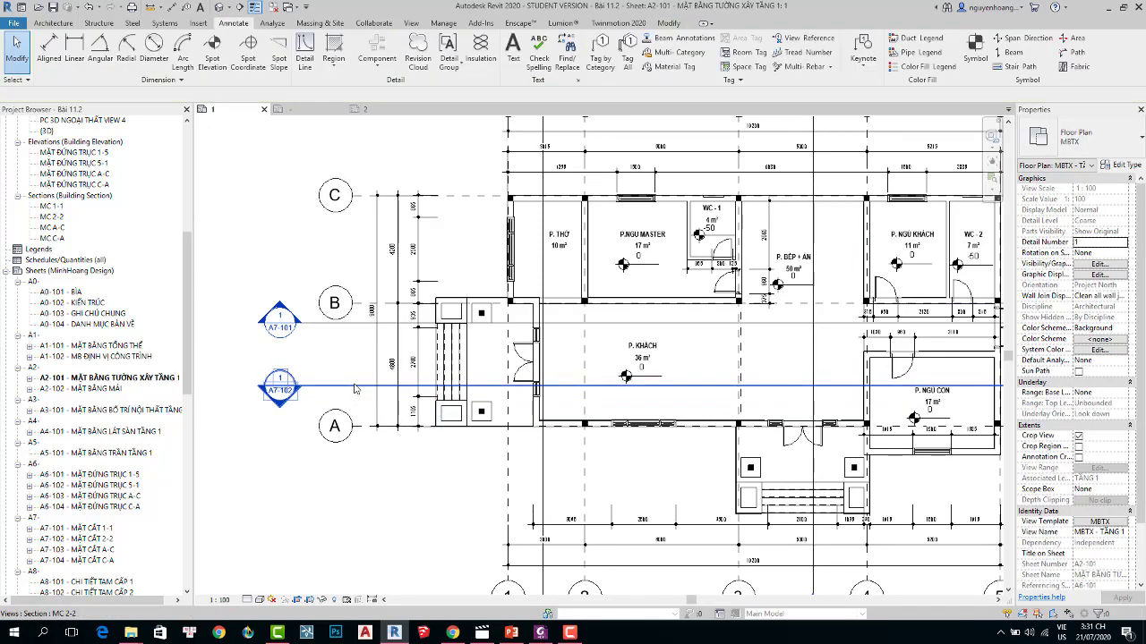
# Zoom out and centre the whole ground-floor plan in the view.
pyautogui.scroll(-2, 674, 471)
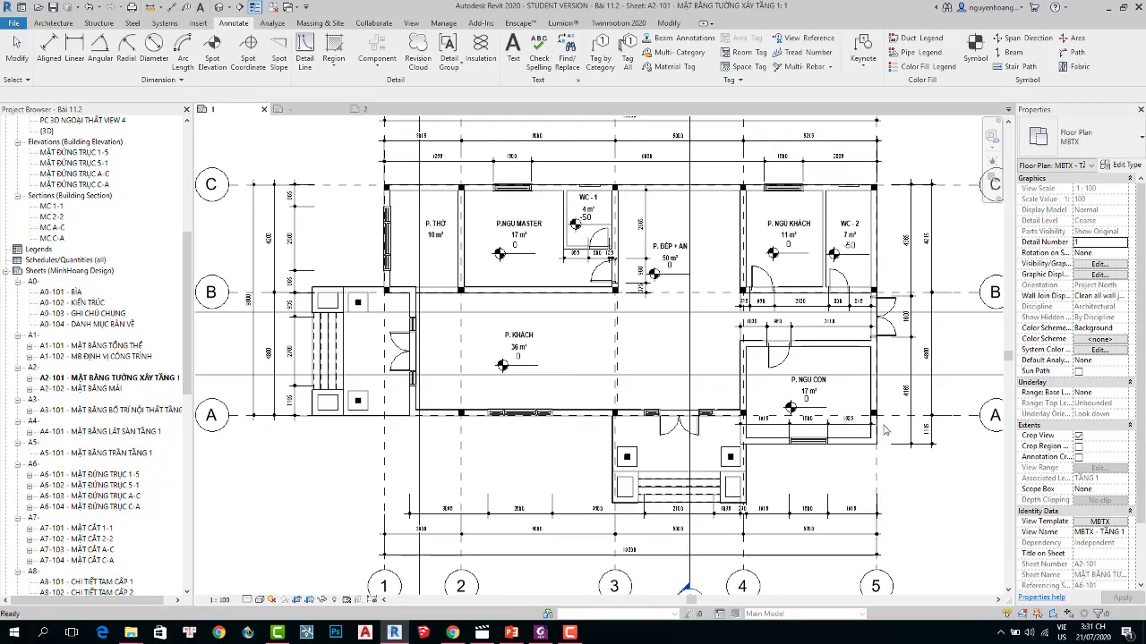
pyautogui.scroll(-2, 894, 479)
pyautogui.moveTo(913, 476); pyautogui.dragTo(954, 484, button='middle')
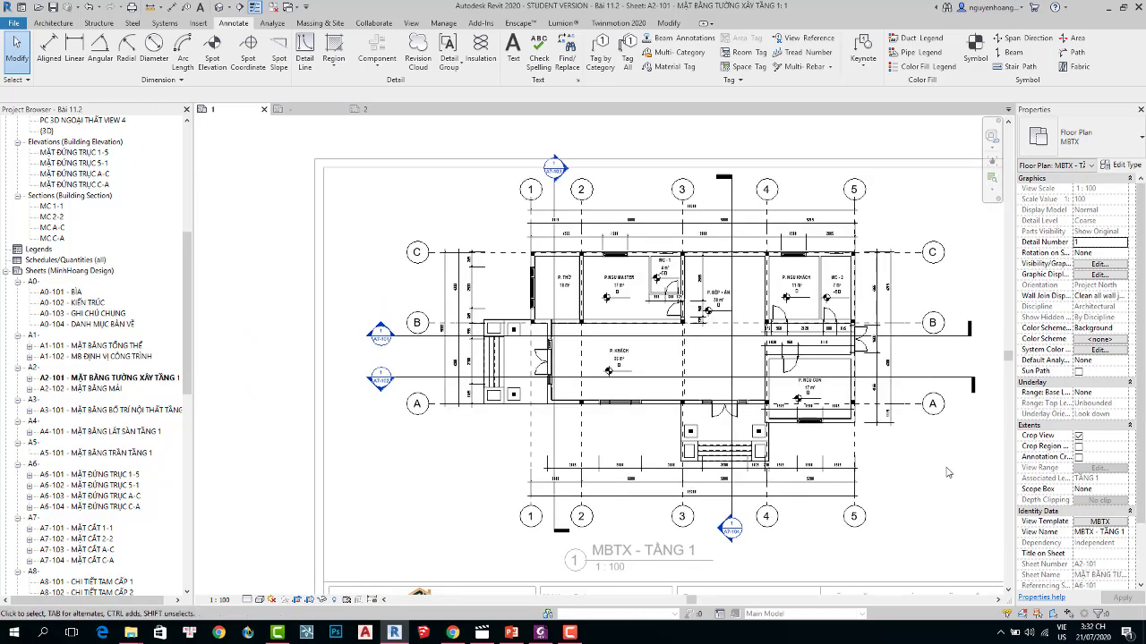
pyautogui.scroll(2, 716, 349)
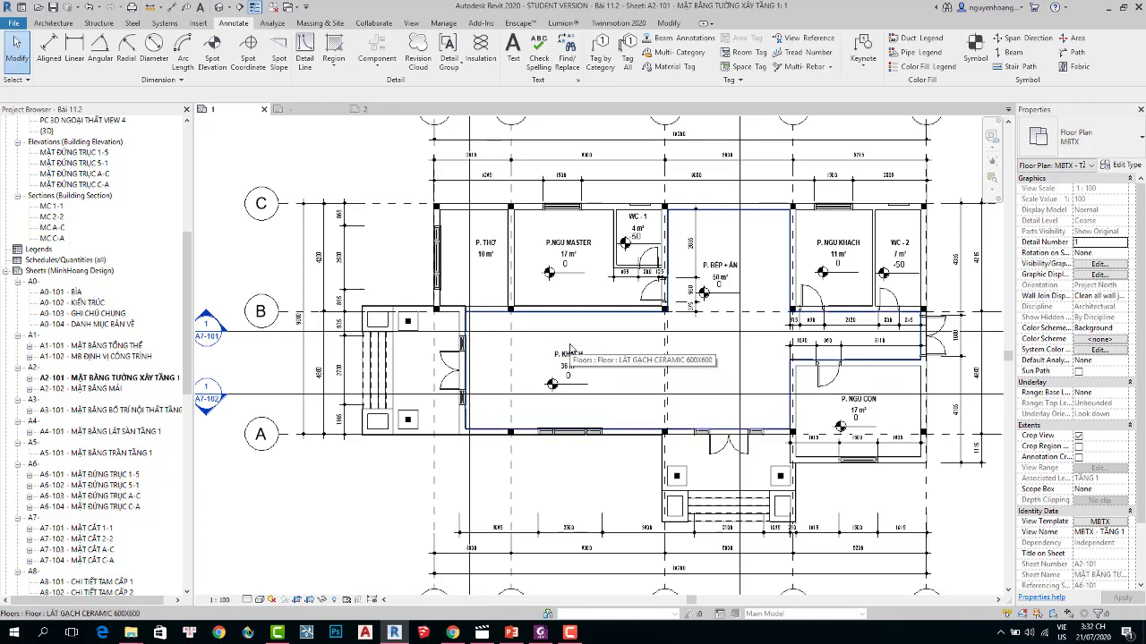
# Use EL to place -50 spot elevations at the side entrance and the front porch.
pyautogui.press('e')
pyautogui.press('l')
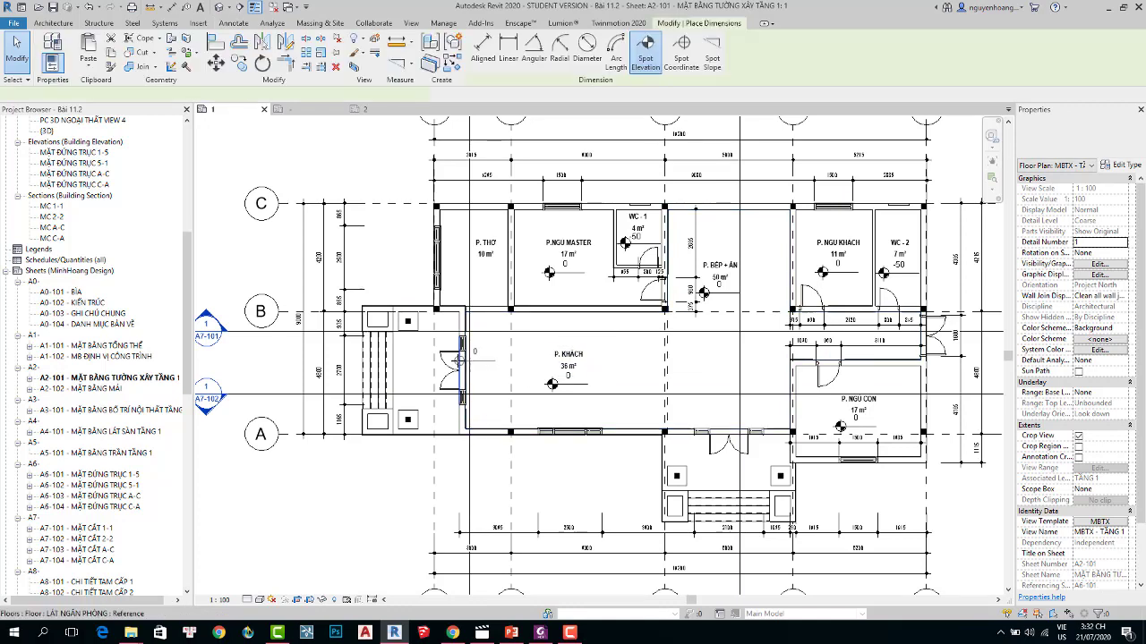
pyautogui.scroll(2, 422, 378)
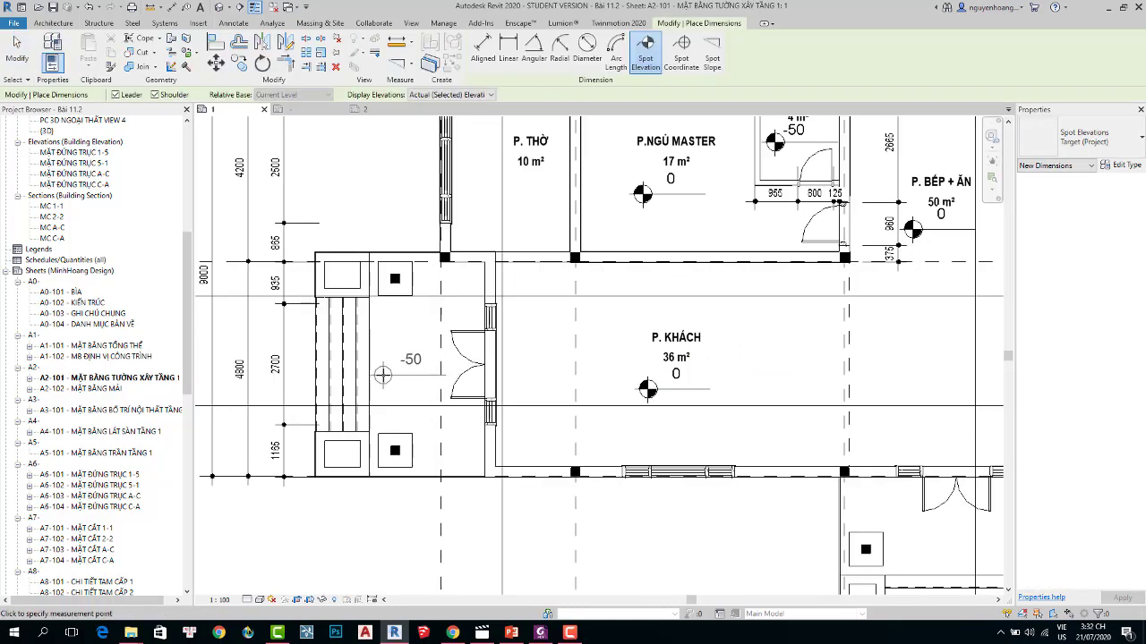
pyautogui.click(383, 374)
pyautogui.scroll(-3, 494, 380)
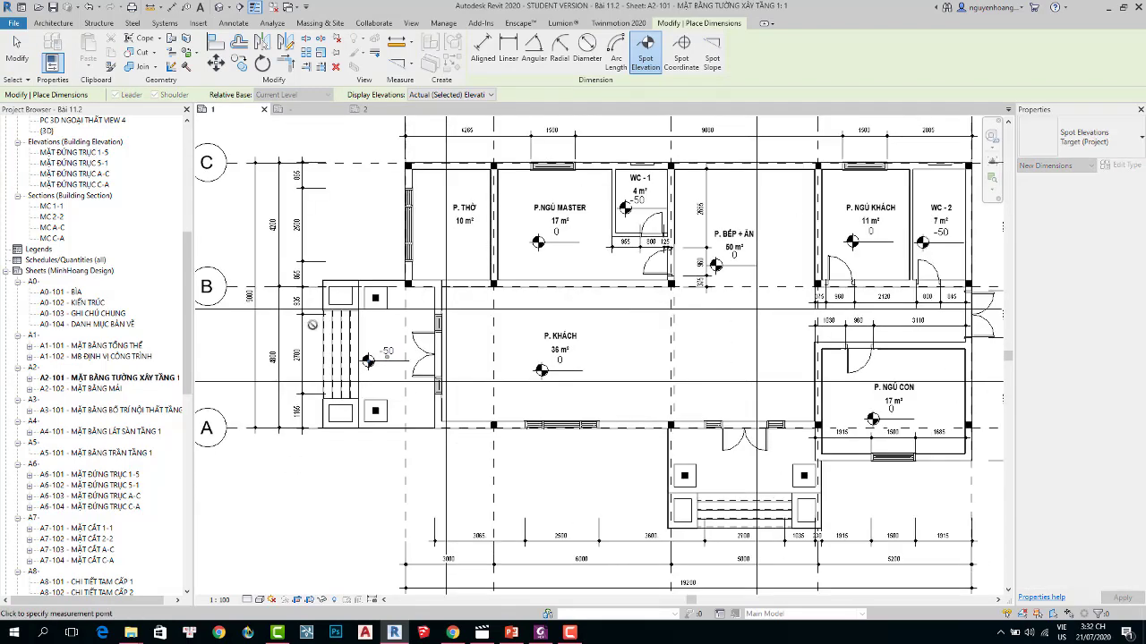
pyautogui.scroll(1, 658, 389)
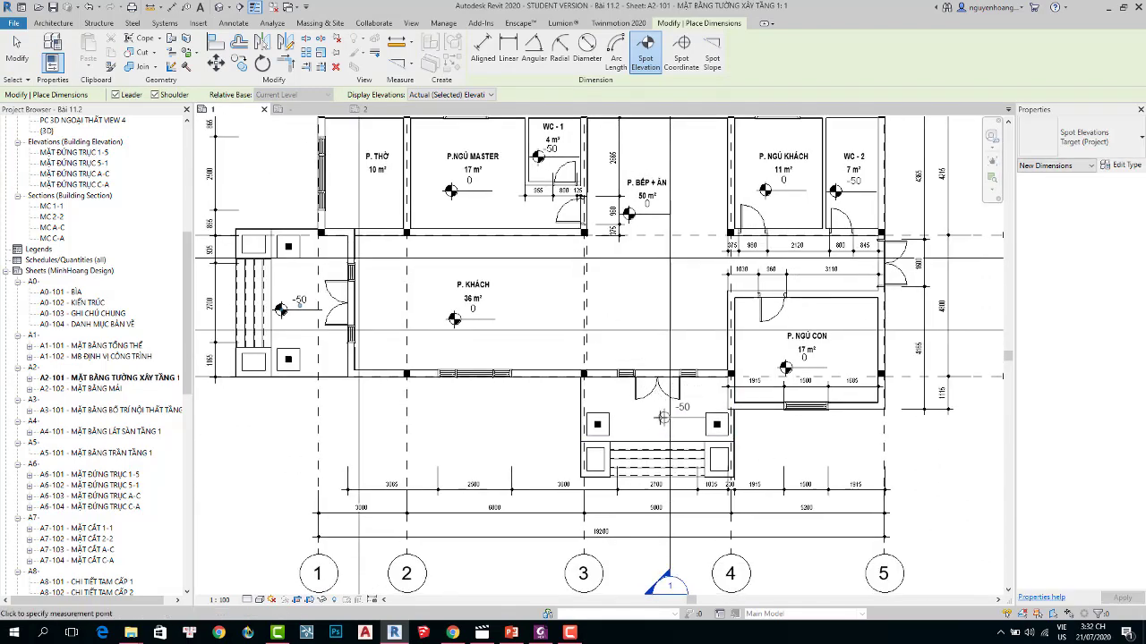
pyautogui.scroll(2, 627, 421)
pyautogui.click(616, 424)
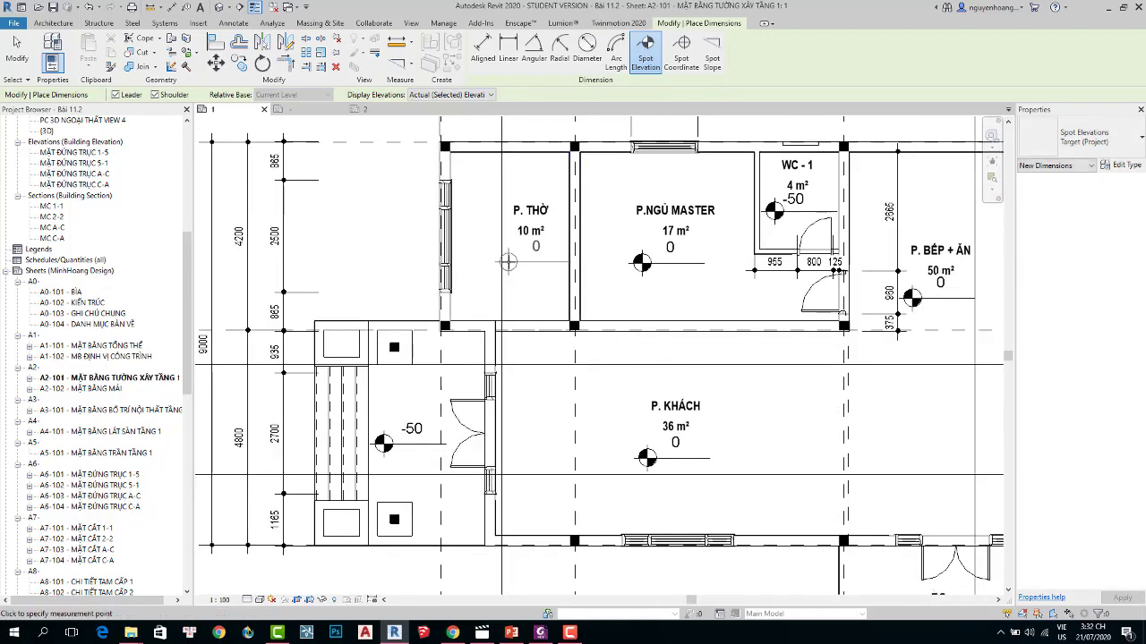
# Place a 0 spot elevation inside P. THỜ.
pyautogui.click(502, 271)
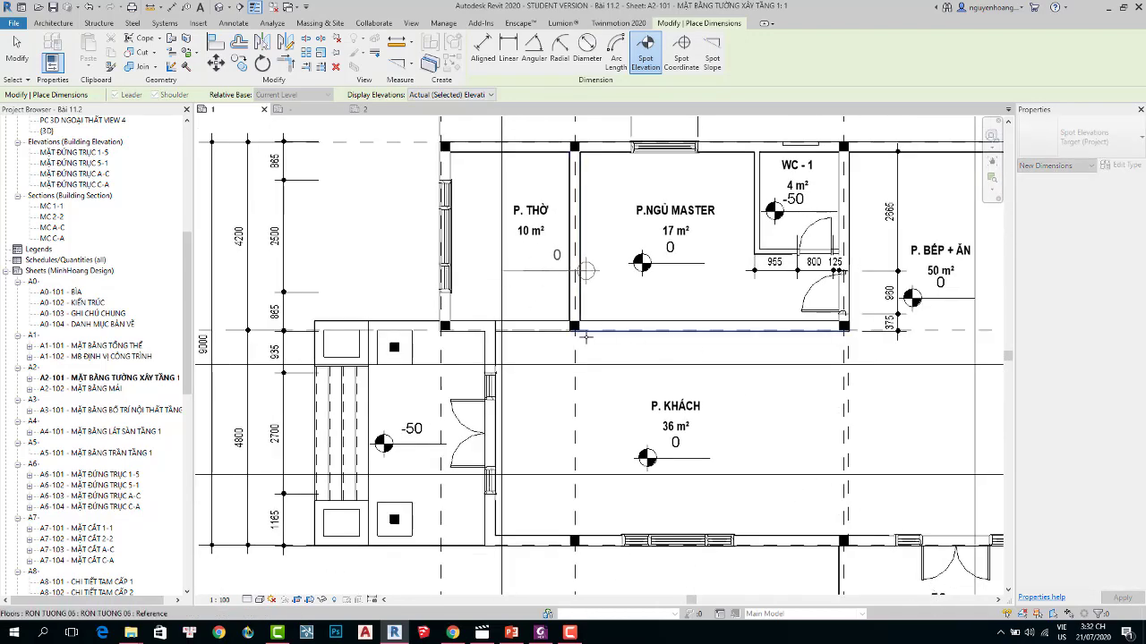
pyautogui.click(500, 266)
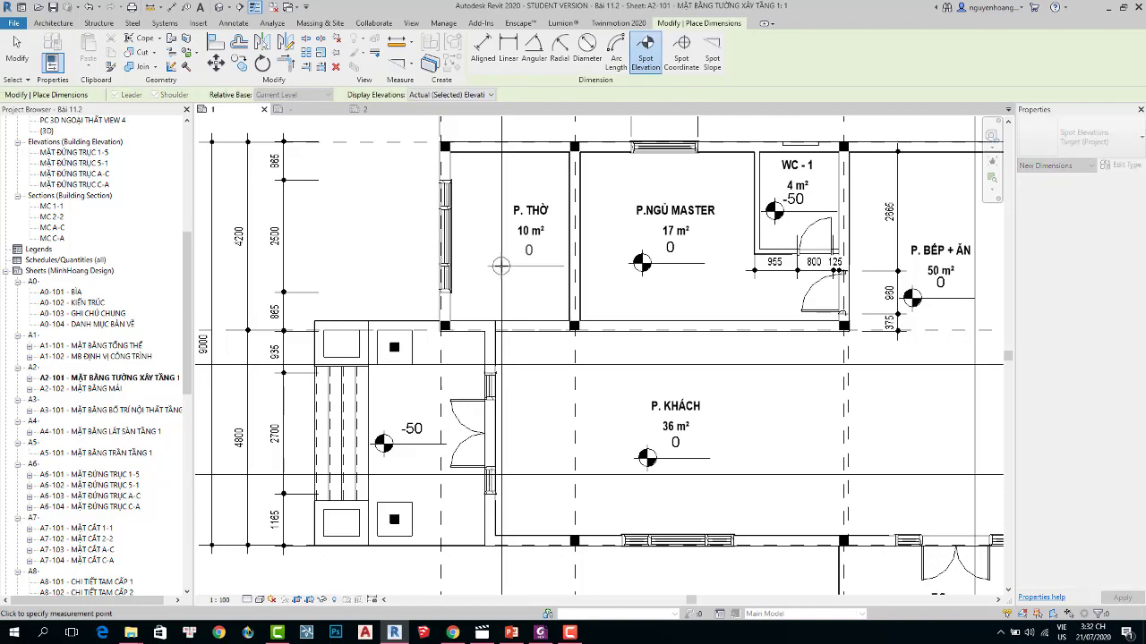
pyautogui.press('Escape')
pyautogui.press('Escape')
pyautogui.scroll(-1, 589, 345)
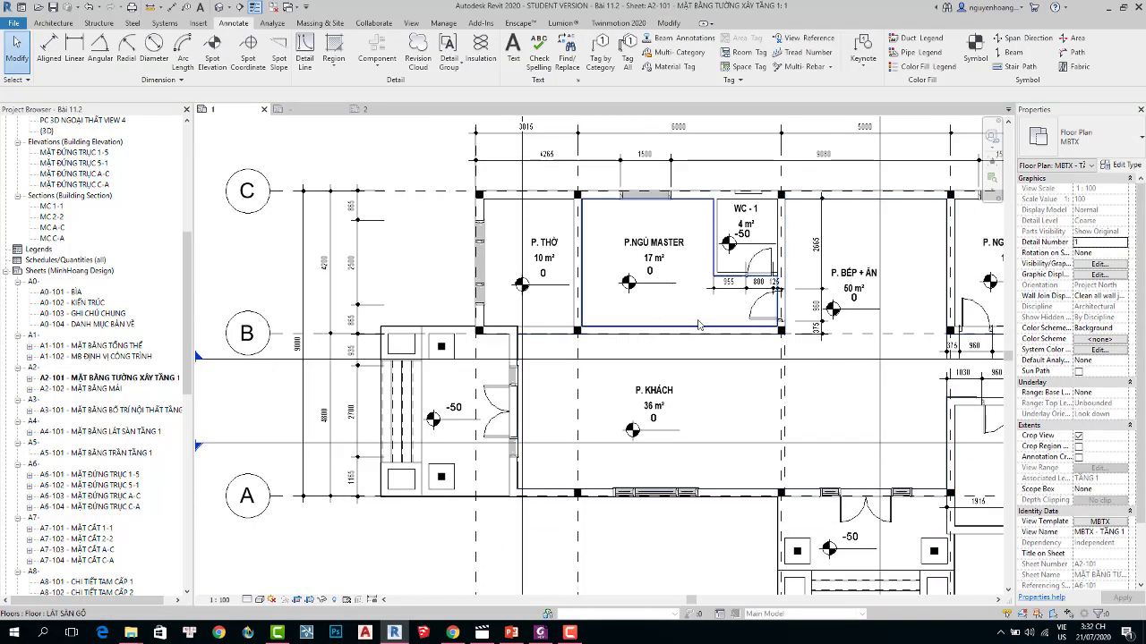
# Move section line MC A-C from between grids 1 and 2 to between grids 2 and 3.
pyautogui.scroll(-2, 699, 325)
pyautogui.scroll(-1, 644, 344)
pyautogui.moveTo(640, 347); pyautogui.dragTo(633, 351, button='middle')
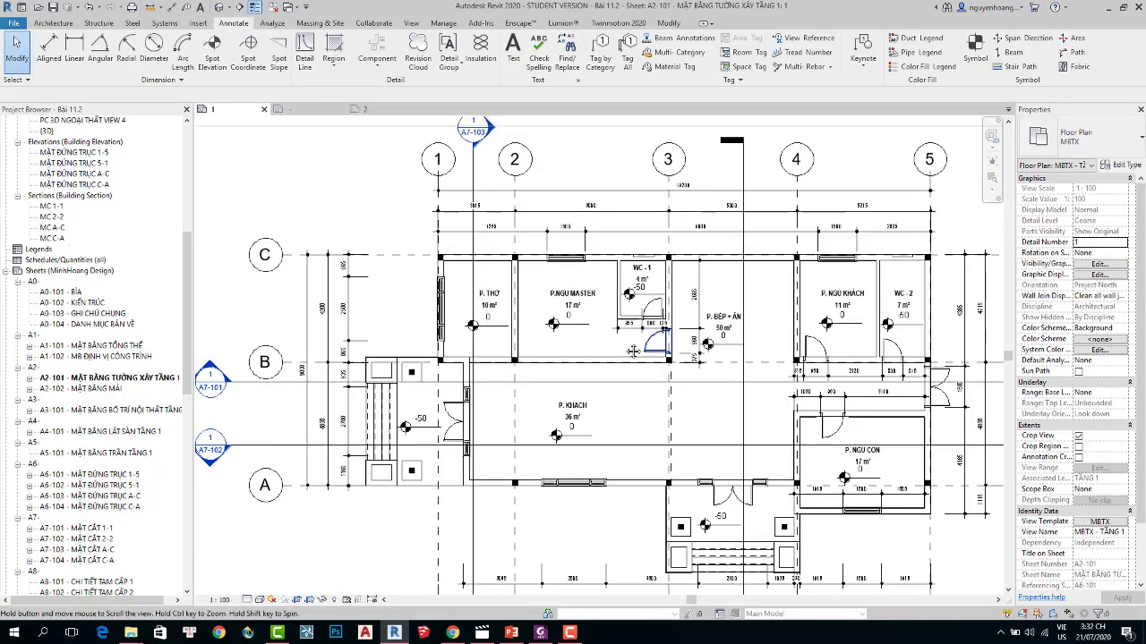
pyautogui.scroll(1, 617, 363)
pyautogui.scroll(-1, 555, 402)
pyautogui.scroll(1, 484, 457)
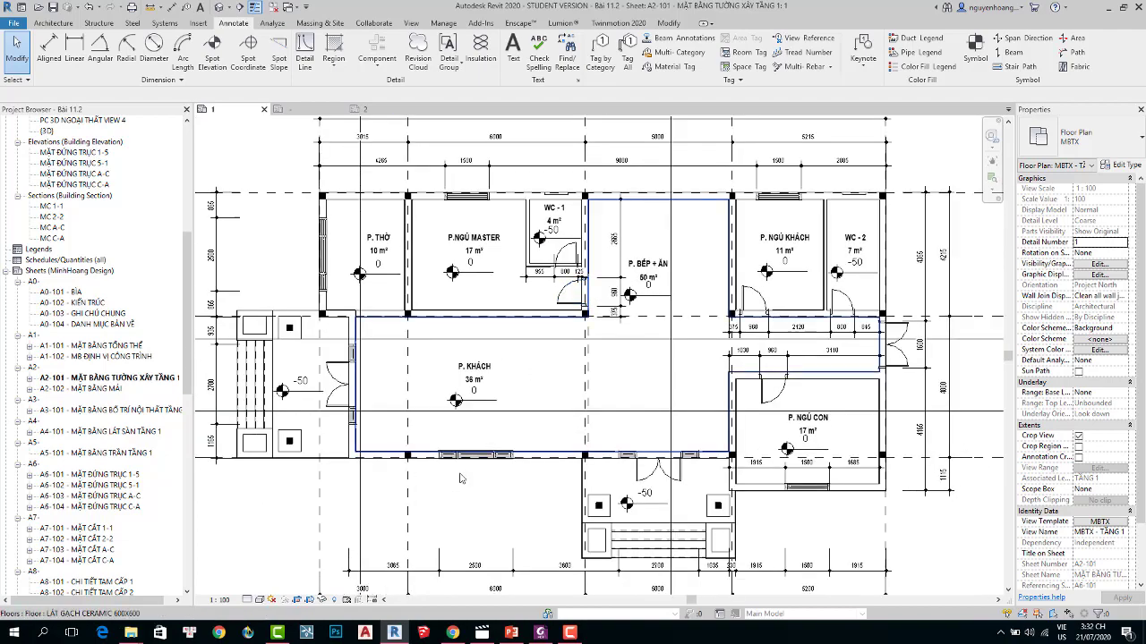
pyautogui.scroll(-1, 460, 479)
pyautogui.click(386, 464)
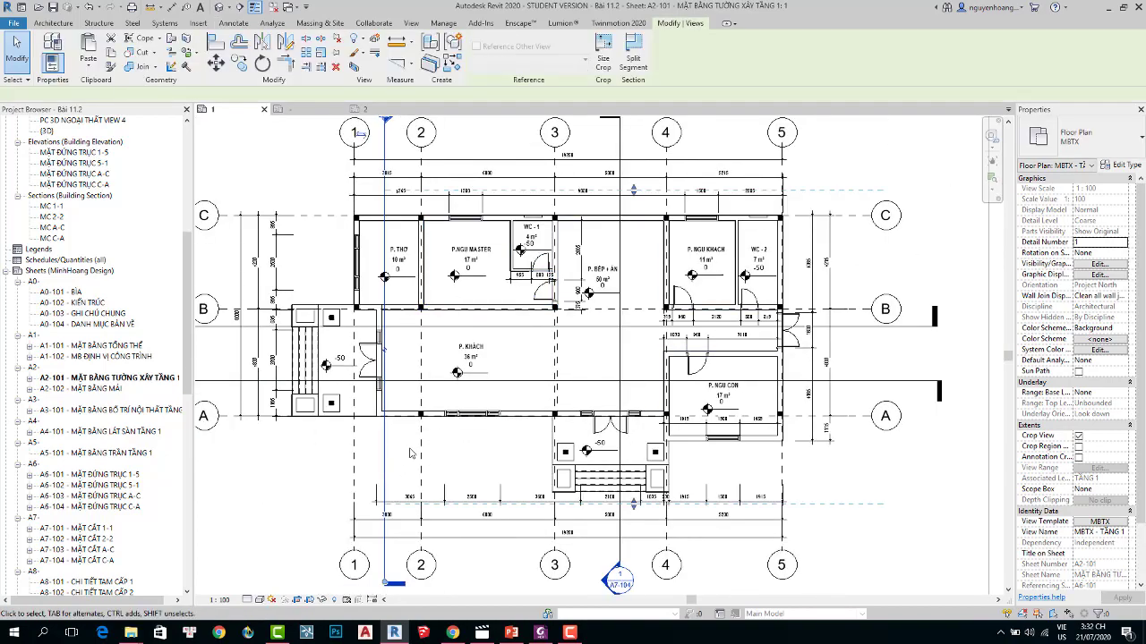
pyautogui.moveTo(384, 454); pyautogui.dragTo(461, 461)
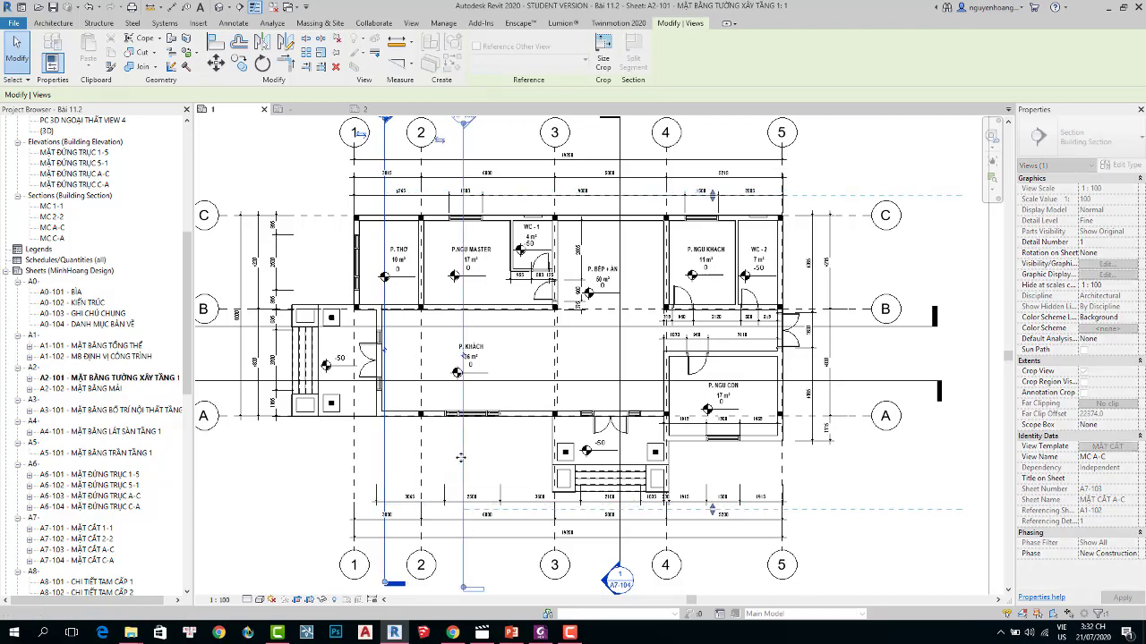
pyautogui.scroll(-1, 501, 385)
pyautogui.press('Escape')
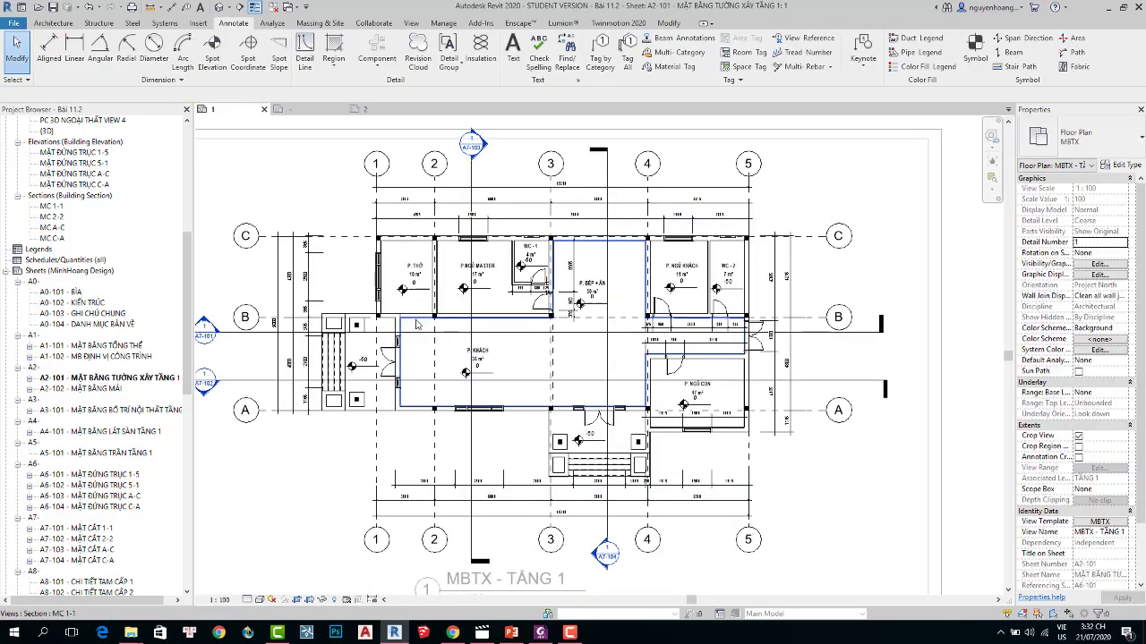
# Select the repositioned section MC A-C to check it.
pyautogui.scroll(2, 421, 300)
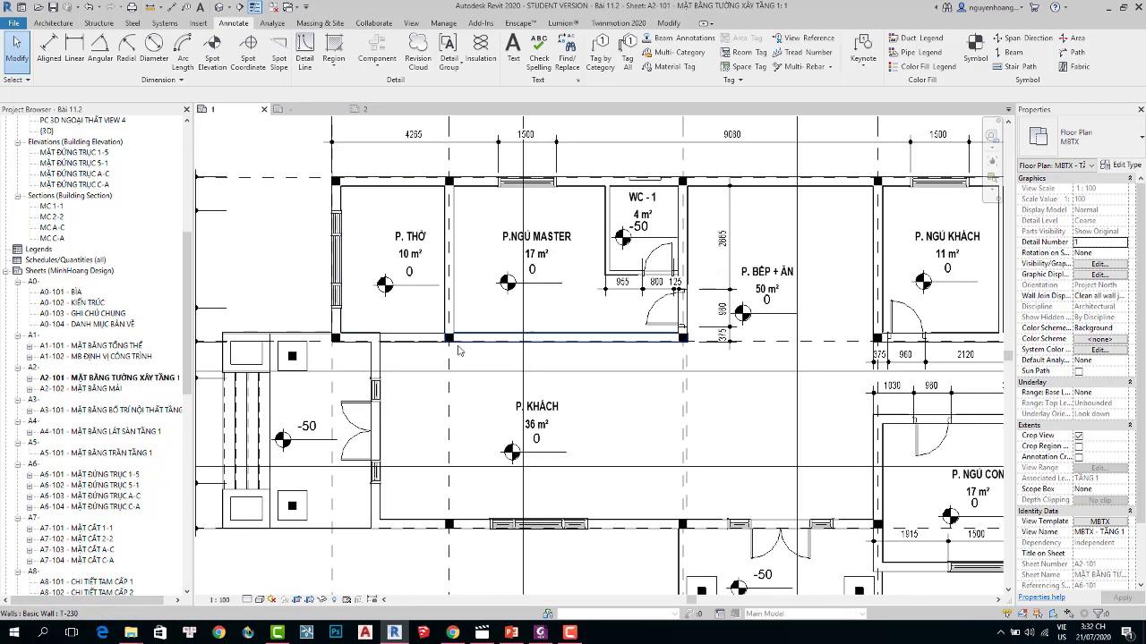
pyautogui.click(524, 362)
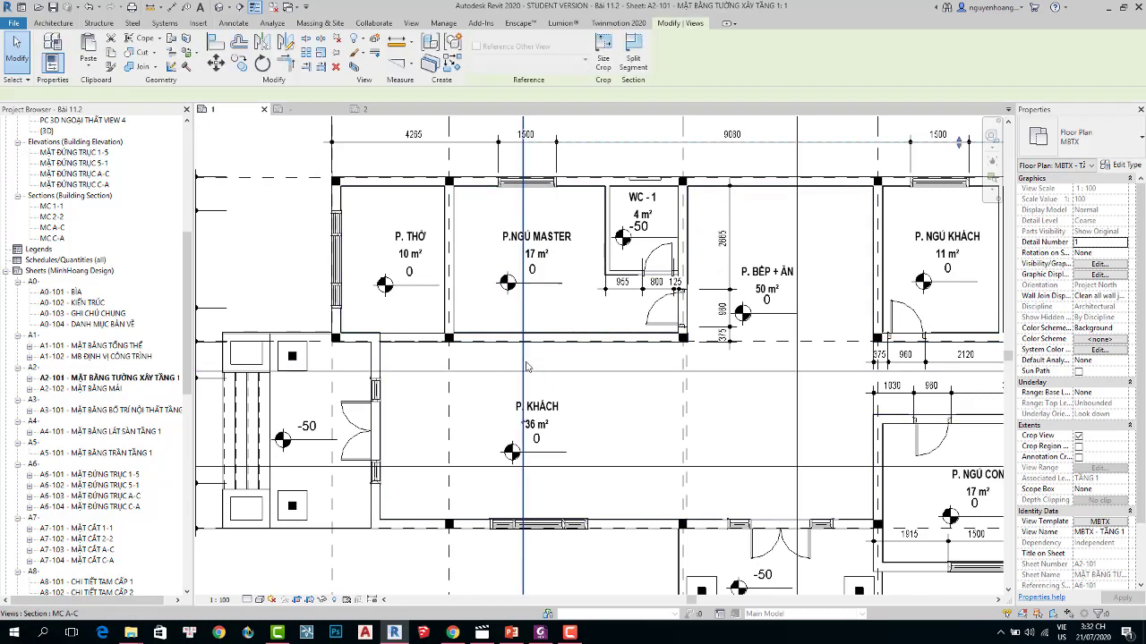
pyautogui.scroll(-1, 546, 334)
pyautogui.scroll(-1, 546, 334)
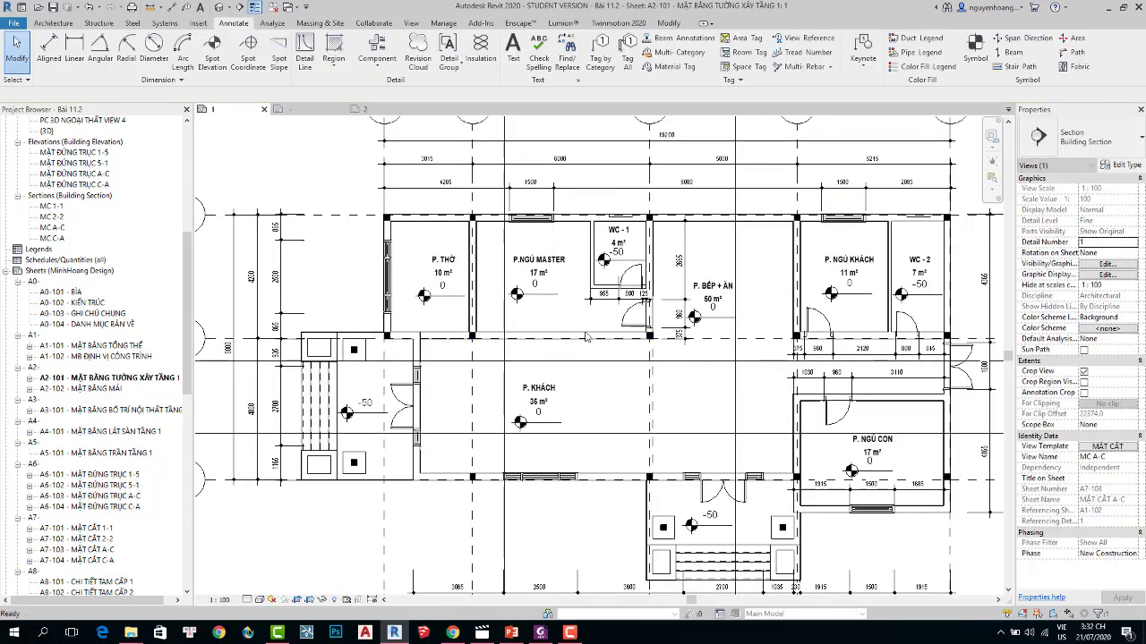
pyautogui.press('Escape')
# Nudge section line MC C-A slightly to the right.
pyautogui.scroll(-1, 600, 327)
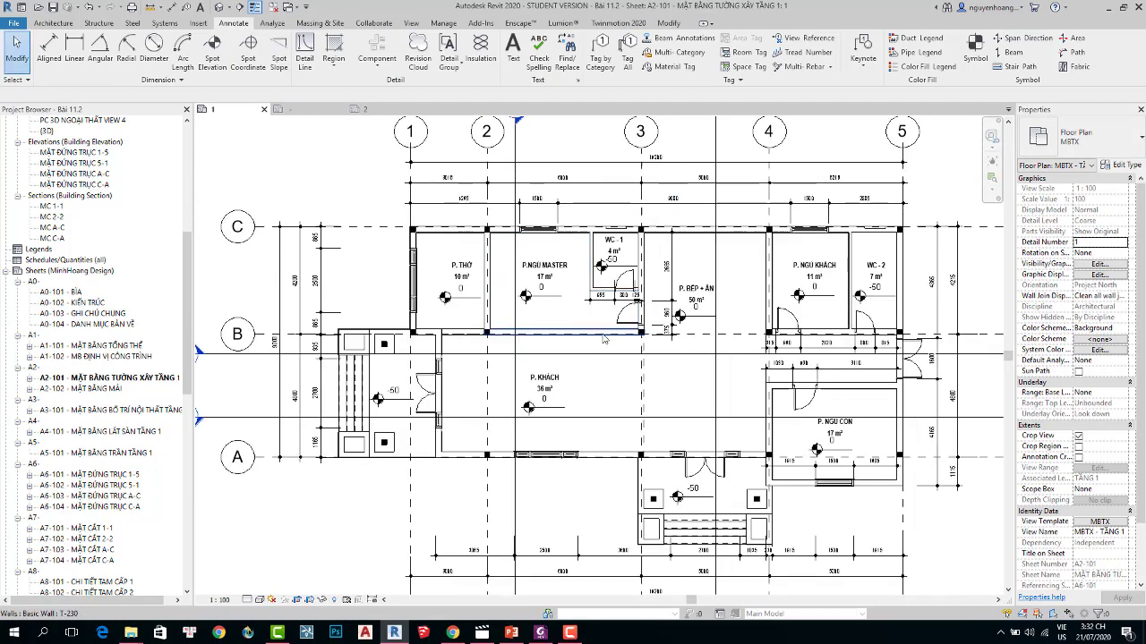
pyautogui.scroll(-1, 495, 349)
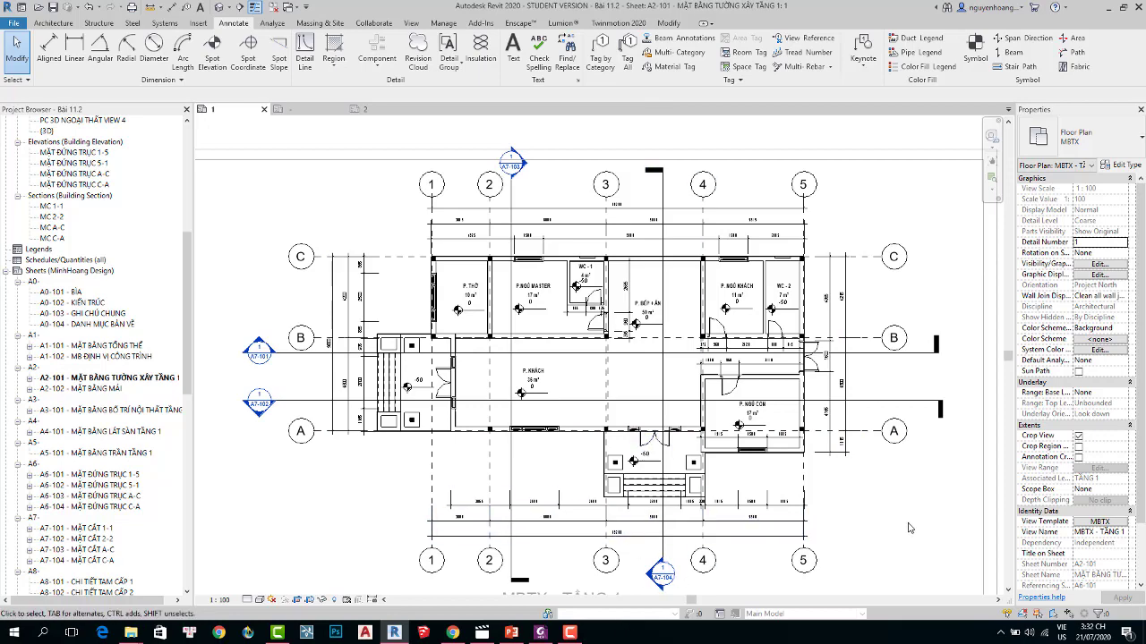
pyautogui.scroll(-1, 824, 494)
pyautogui.scroll(-1, 626, 474)
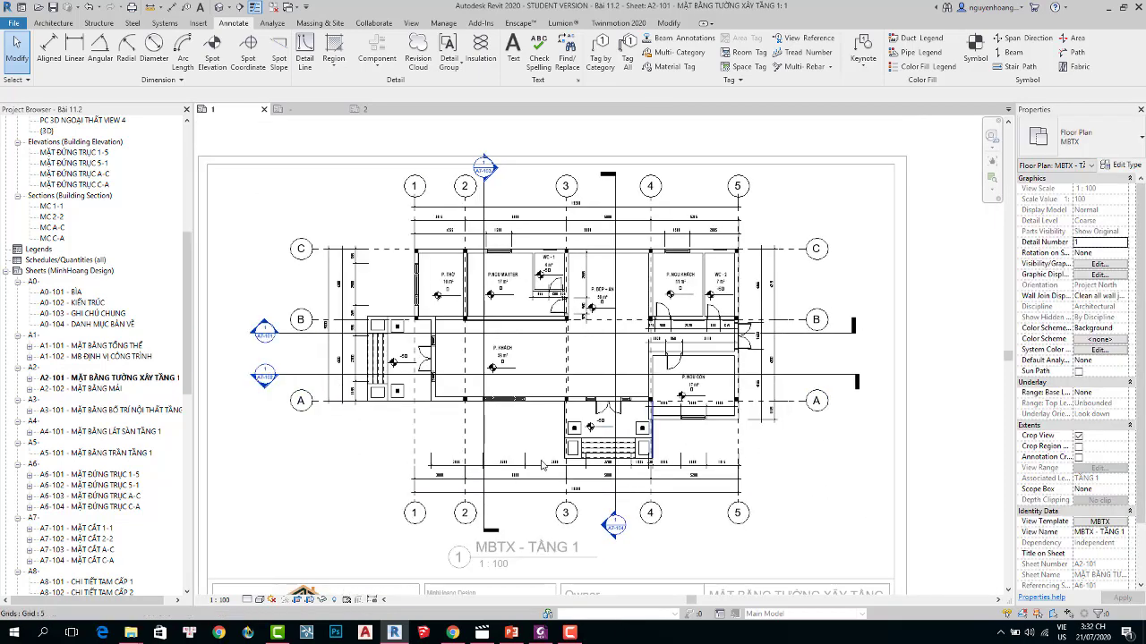
pyautogui.scroll(1, 513, 192)
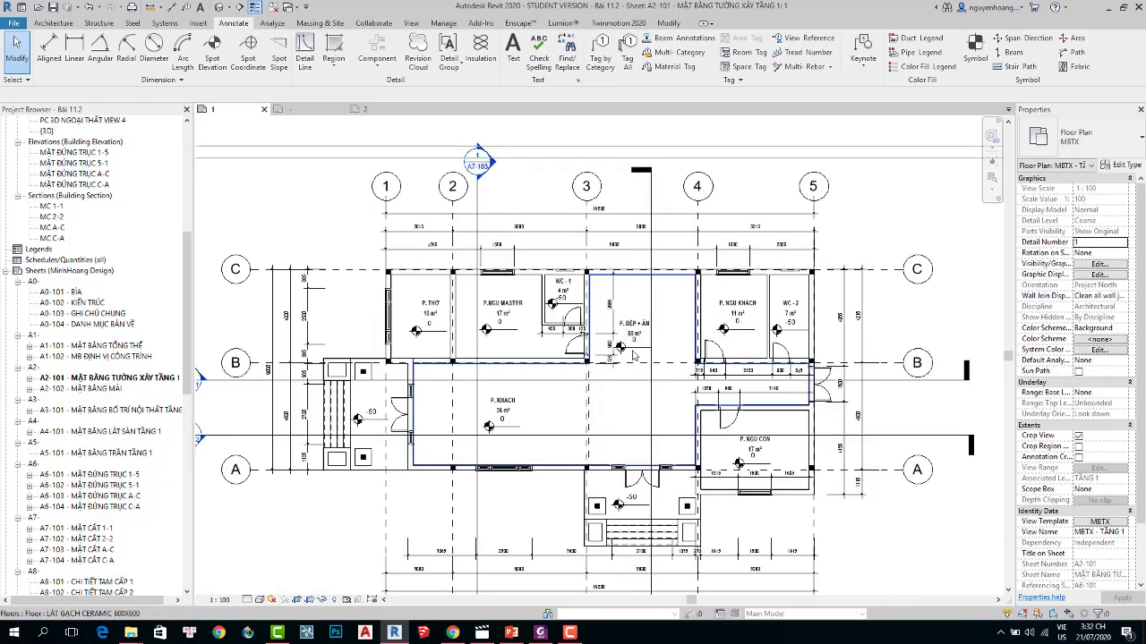
pyautogui.scroll(2, 689, 331)
pyautogui.scroll(-1, 697, 427)
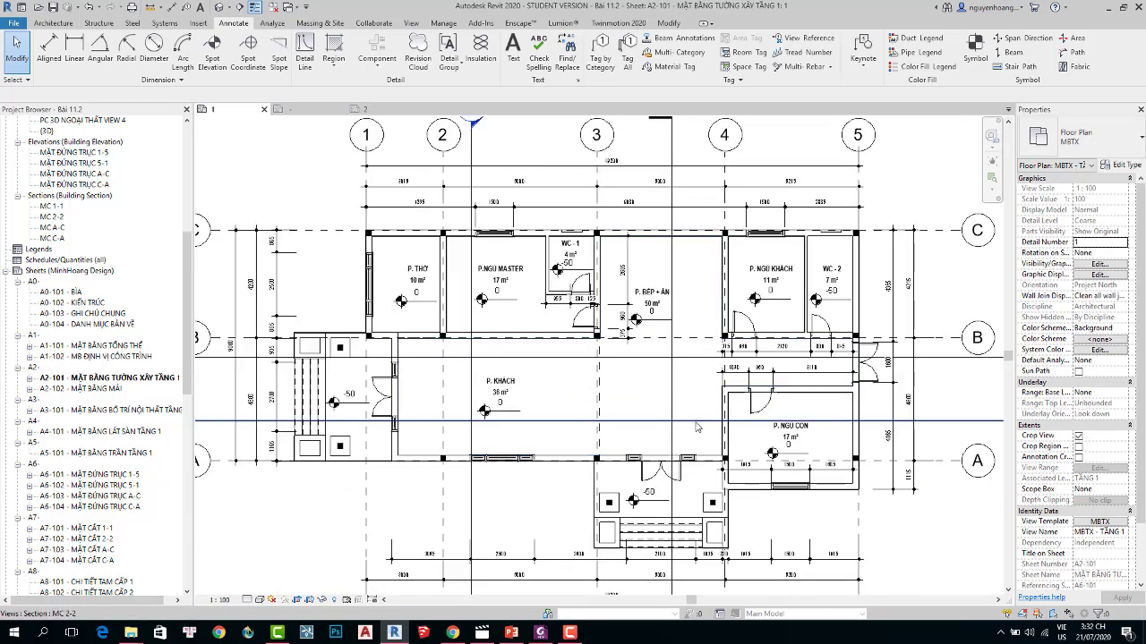
pyautogui.click(672, 397)
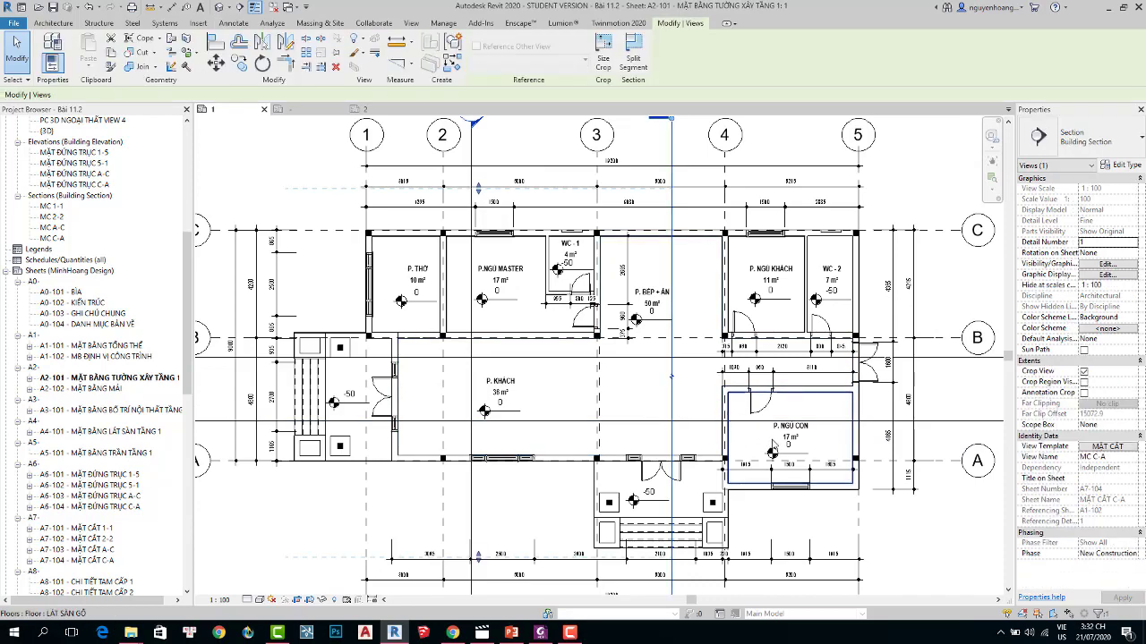
pyautogui.moveTo(681, 376); pyautogui.dragTo(685, 376)
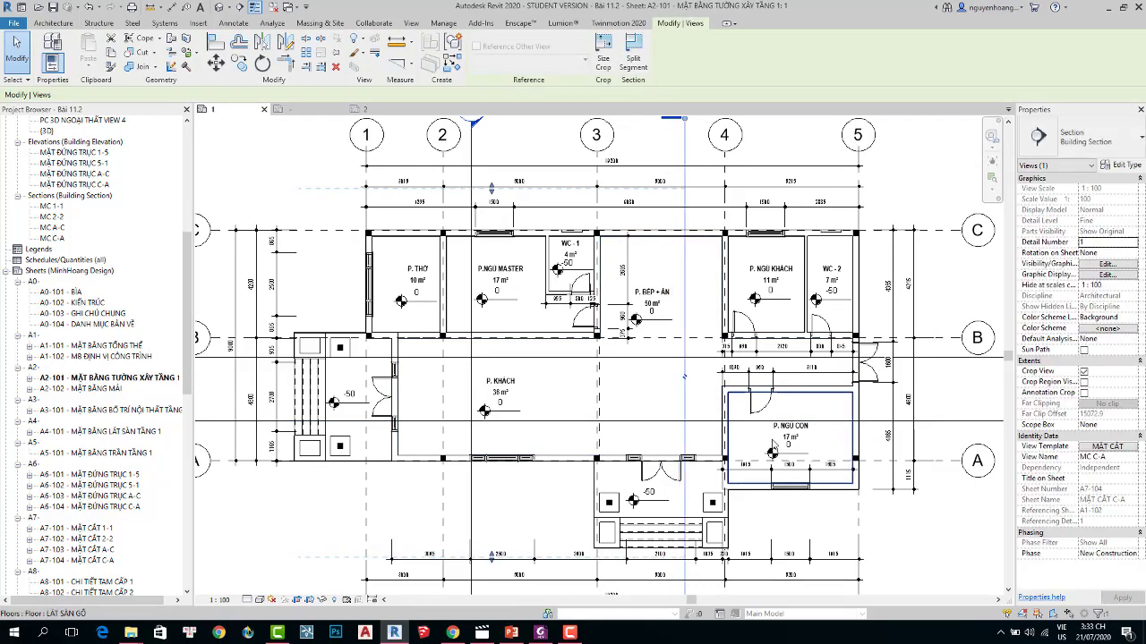
# Check the kitchen spot elevation and the P. BẾP + ĂN room tag.
pyautogui.press('Escape')
pyautogui.scroll(2, 672, 309)
pyautogui.scroll(2, 671, 308)
pyautogui.click(652, 337)
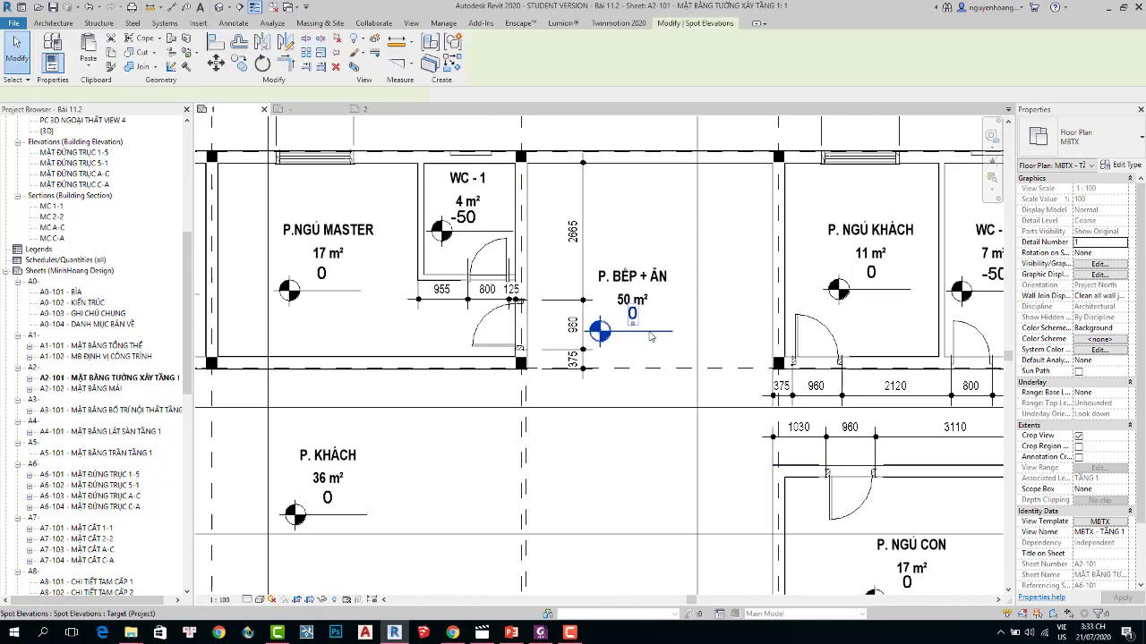
pyautogui.press('Escape')
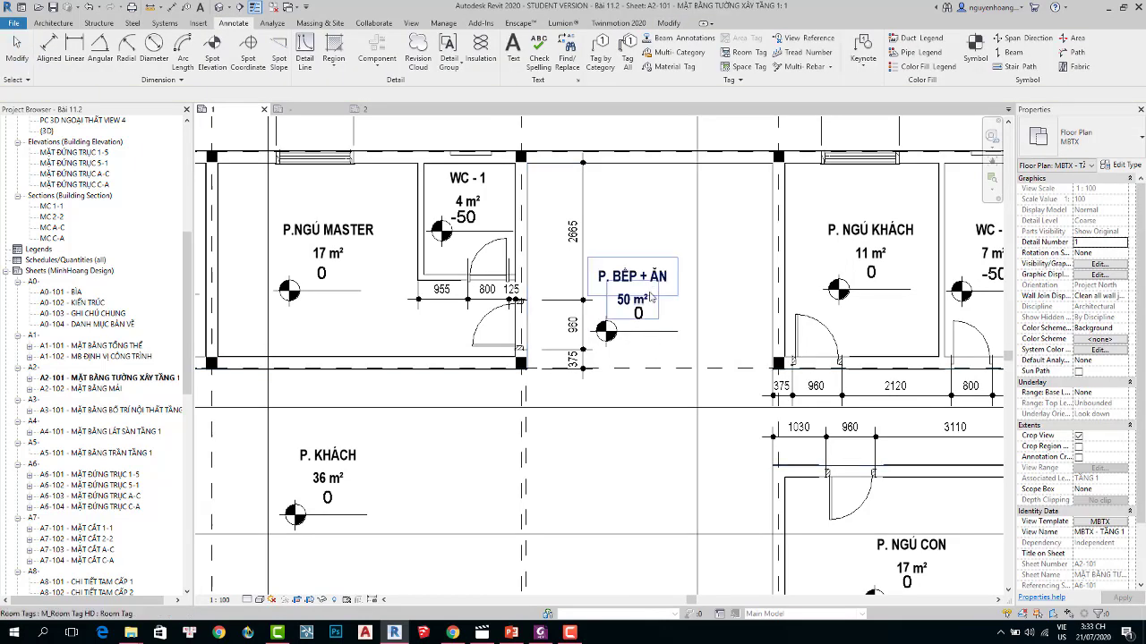
pyautogui.click(647, 284)
pyautogui.press('Escape')
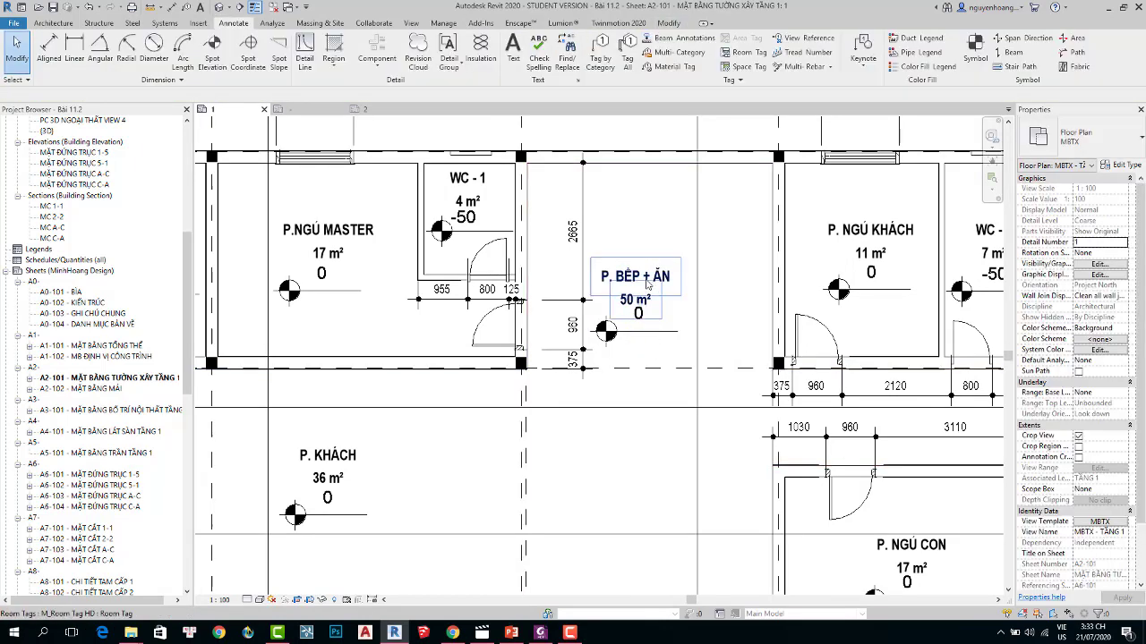
# Zoom out to sheet A2-101 and bring up the viewport menu for Deactivate View.
pyautogui.scroll(-2, 677, 320)
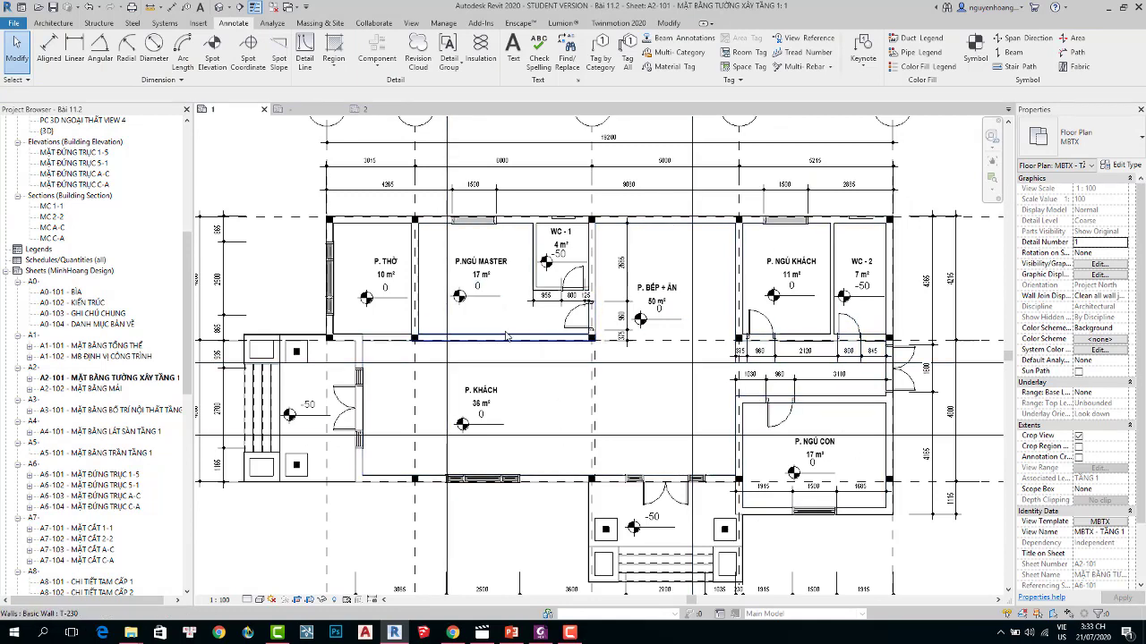
pyautogui.scroll(2, 554, 229)
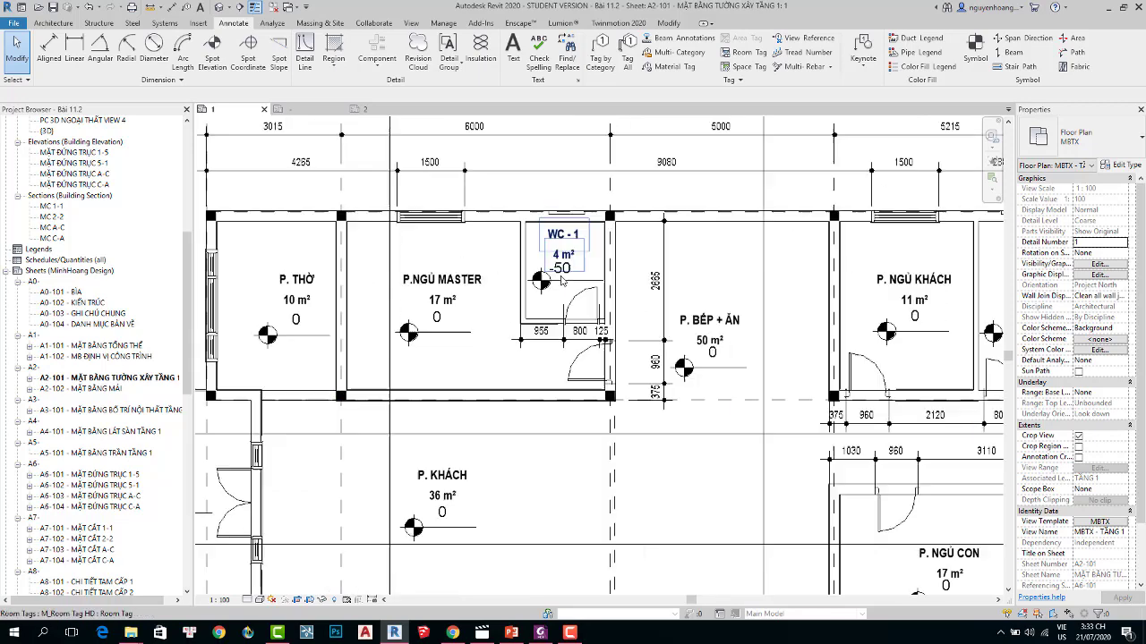
pyautogui.scroll(-1, 537, 420)
pyautogui.scroll(-1, 448, 358)
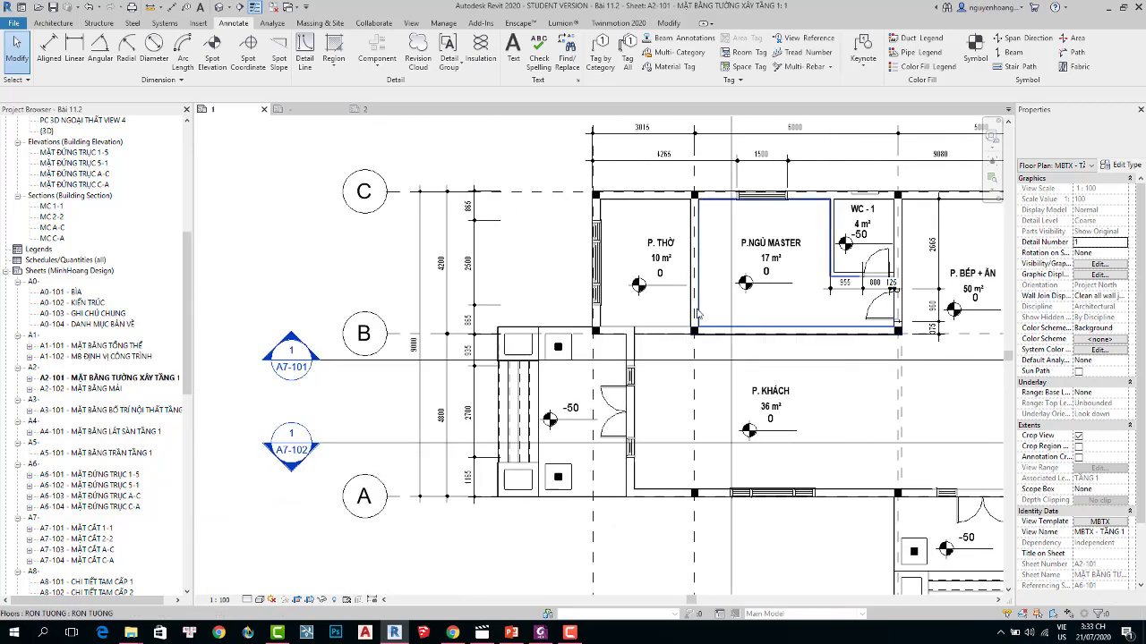
pyautogui.scroll(-1, 372, 300)
pyautogui.scroll(-2, 372, 300)
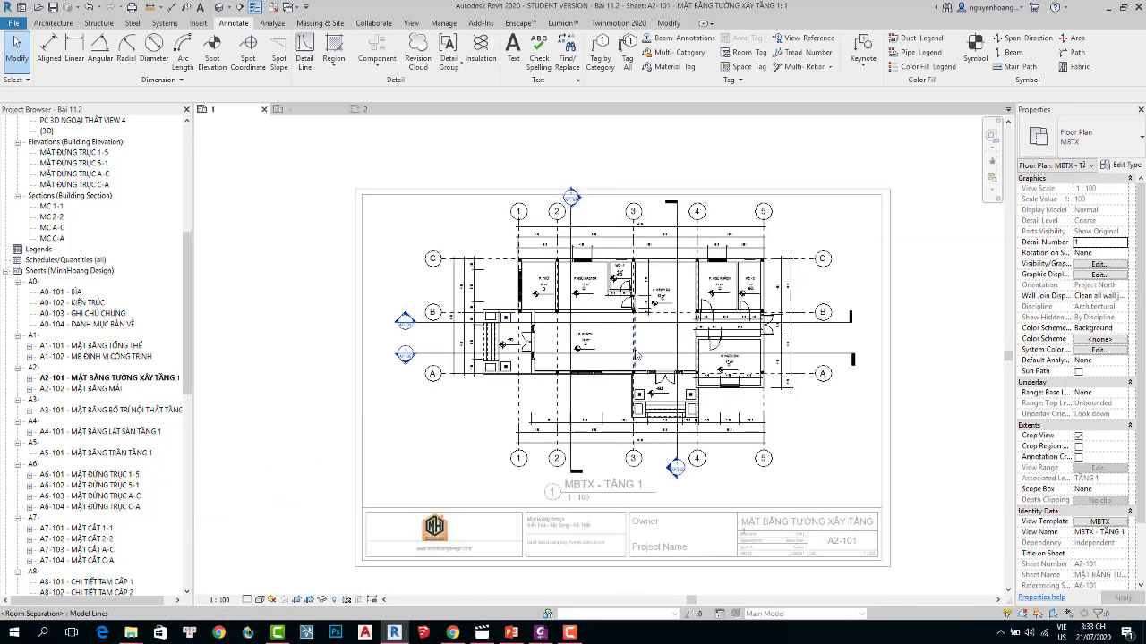
pyautogui.rightClick(812, 421)
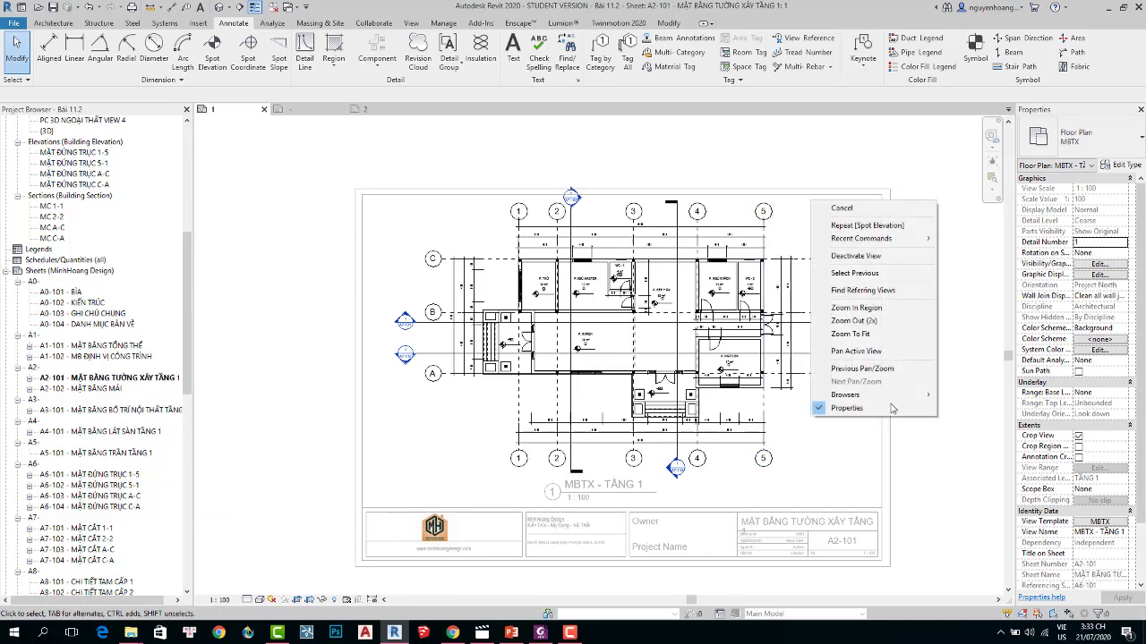
# Deactivate the floor-plan viewport and return to the sheet.
pyautogui.click(850, 259)
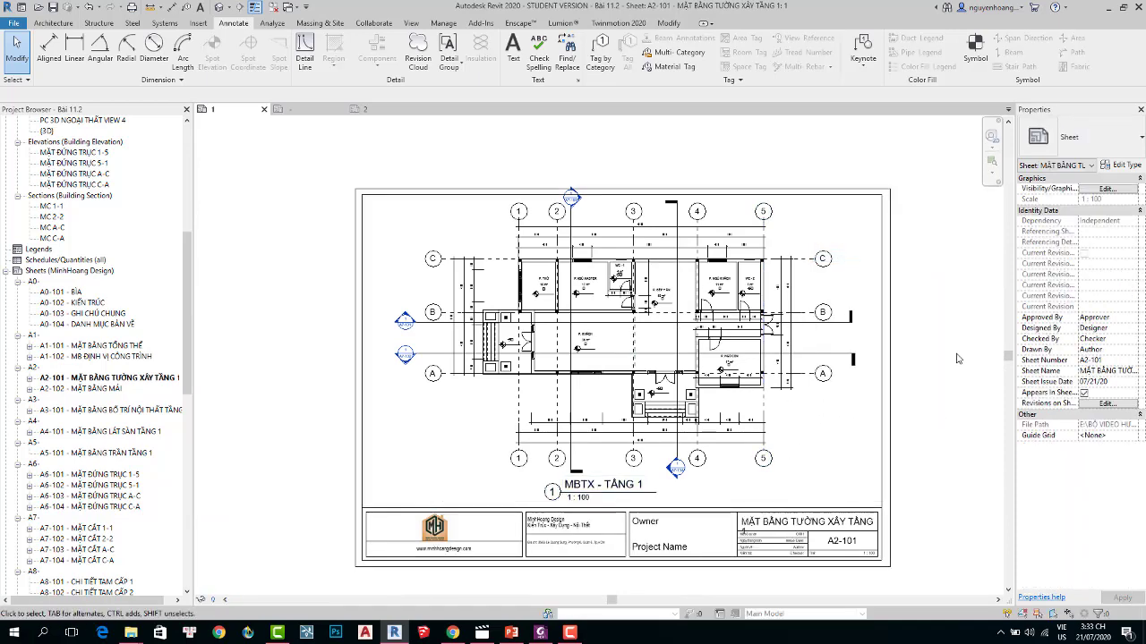
pyautogui.scroll(3, 568, 201)
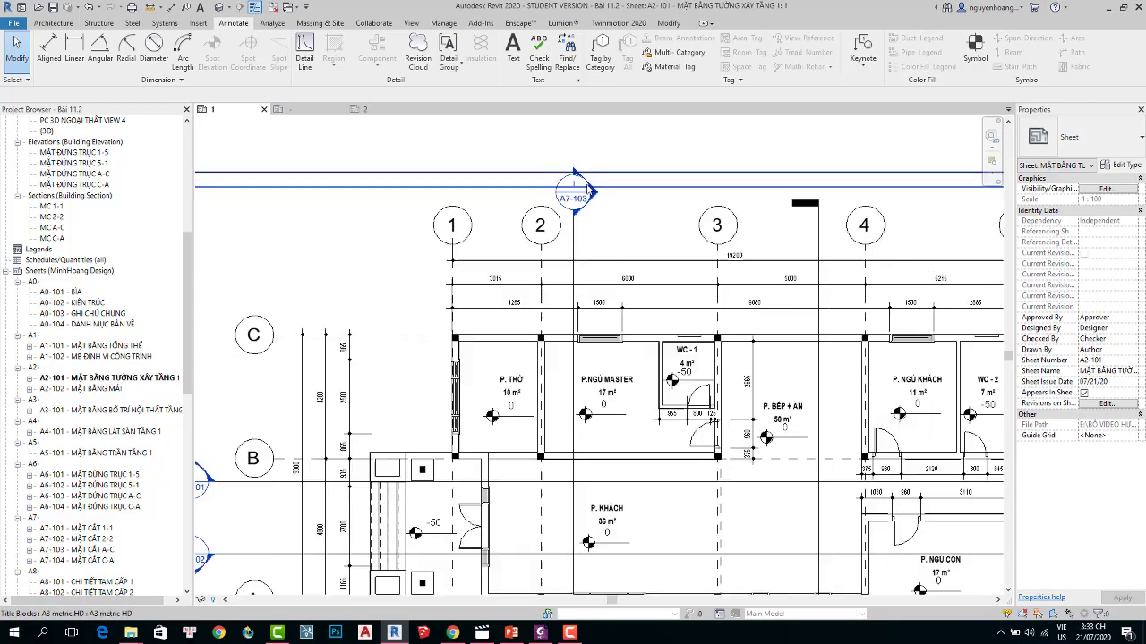
pyautogui.scroll(-1, 573, 192)
pyautogui.scroll(-2, 573, 192)
pyautogui.scroll(-2, 573, 192)
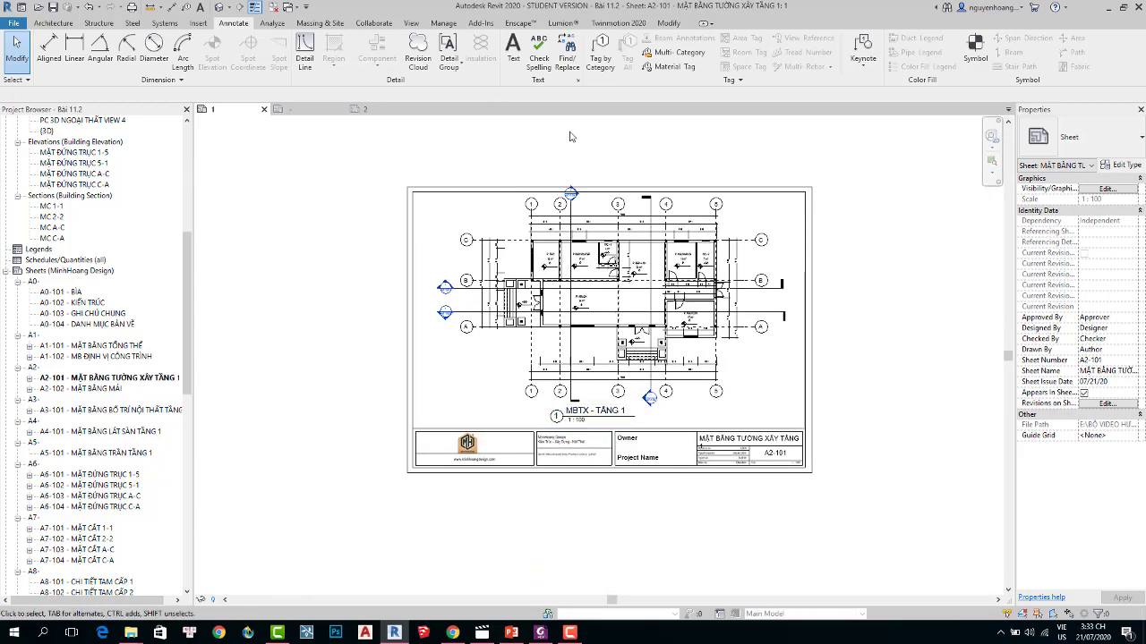
pyautogui.scroll(2, 618, 295)
pyautogui.scroll(2, 617, 295)
pyautogui.scroll(-3, 821, 548)
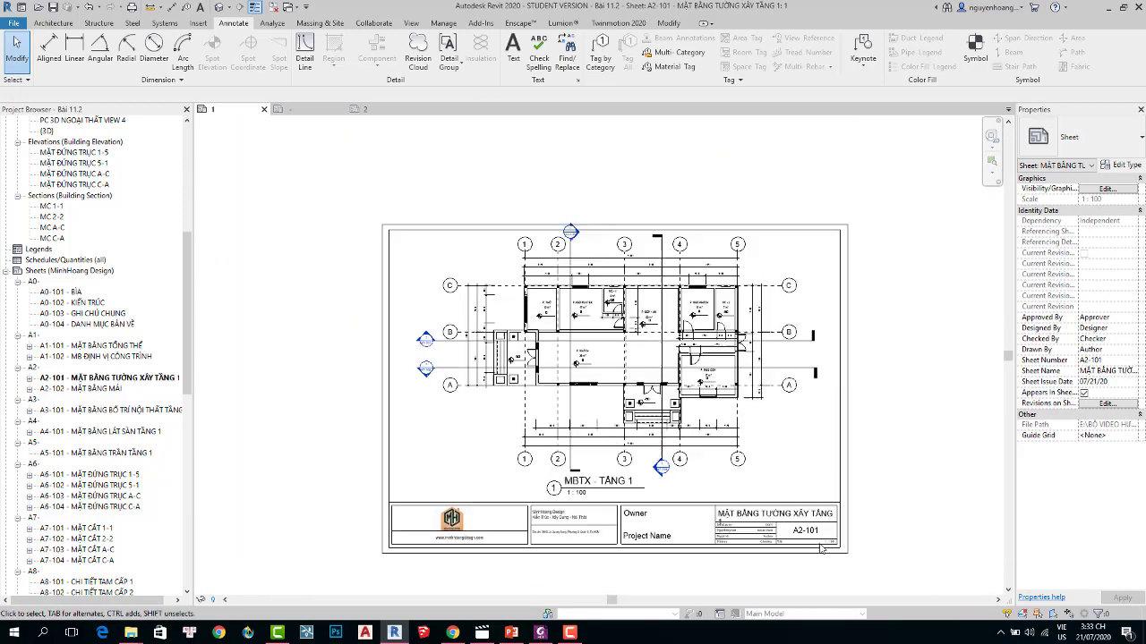
pyautogui.scroll(2, 821, 548)
pyautogui.scroll(-2, 626, 376)
# Reactivate the floor-plan viewport and reposition the head of section MC A-C.
pyautogui.doubleClick(597, 337)
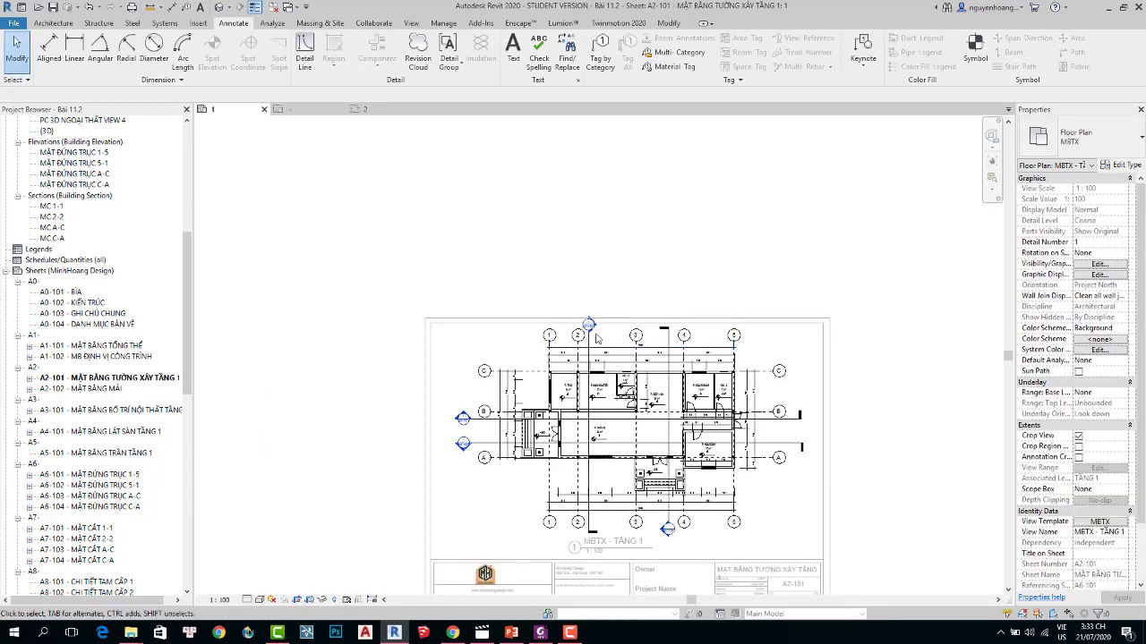
pyautogui.scroll(4, 593, 333)
pyautogui.scroll(1, 572, 331)
pyautogui.click(570, 329)
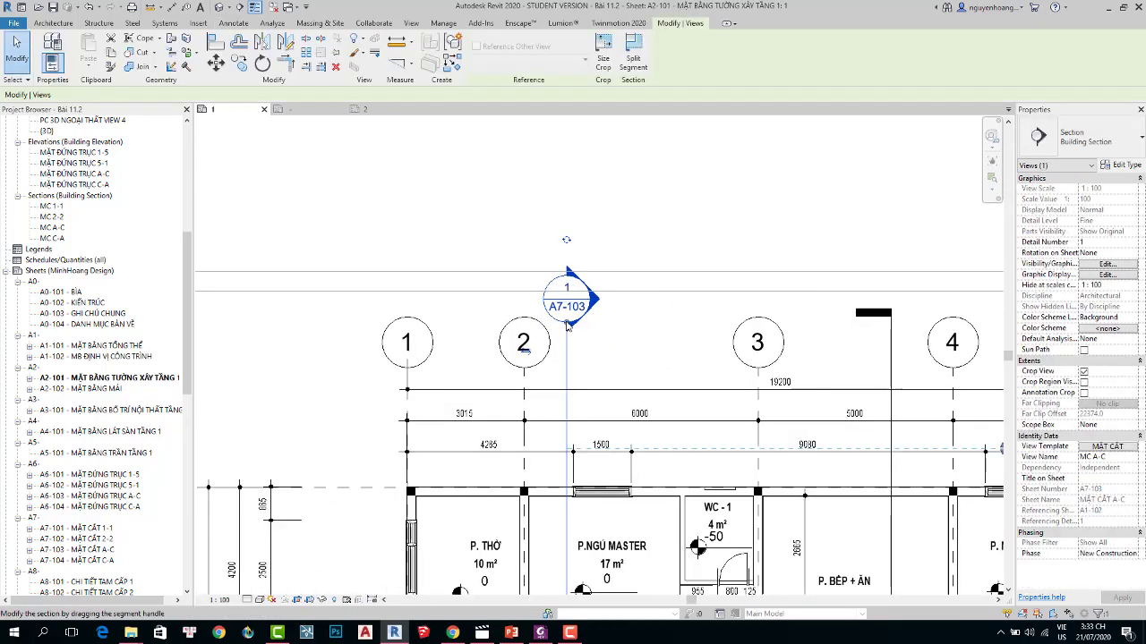
pyautogui.moveTo(566, 333); pyautogui.dragTo(568, 336)
# Nudge the MC A-C section line two steps right with the arrow keys.
pyautogui.scroll(-3, 629, 241)
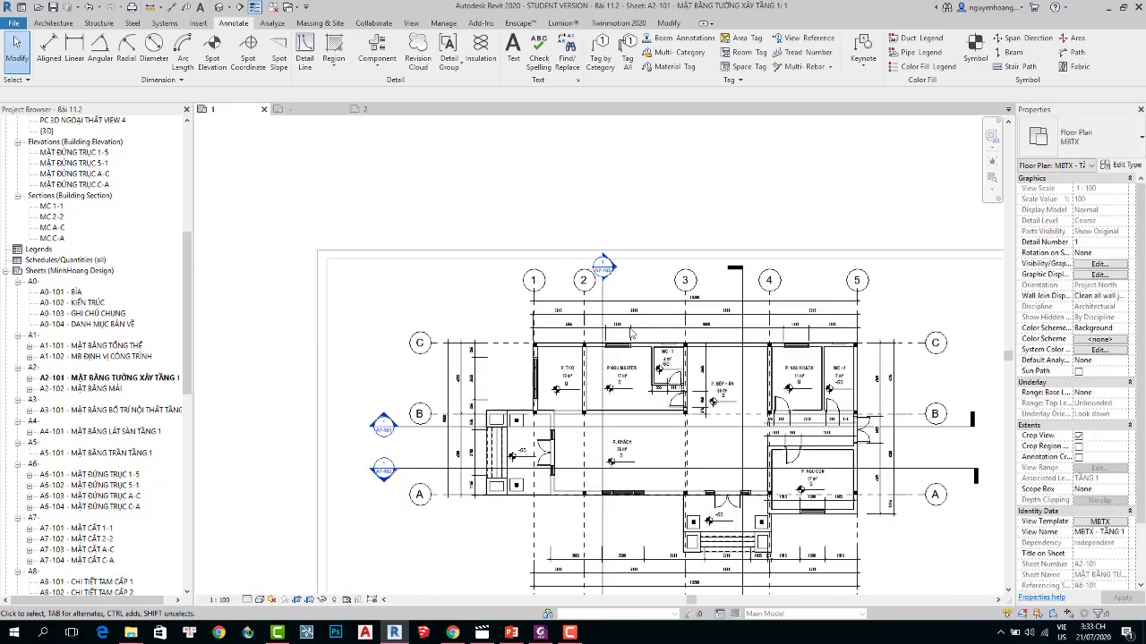
pyautogui.moveTo(537, 378); pyautogui.dragTo(642, 284, button='middle')
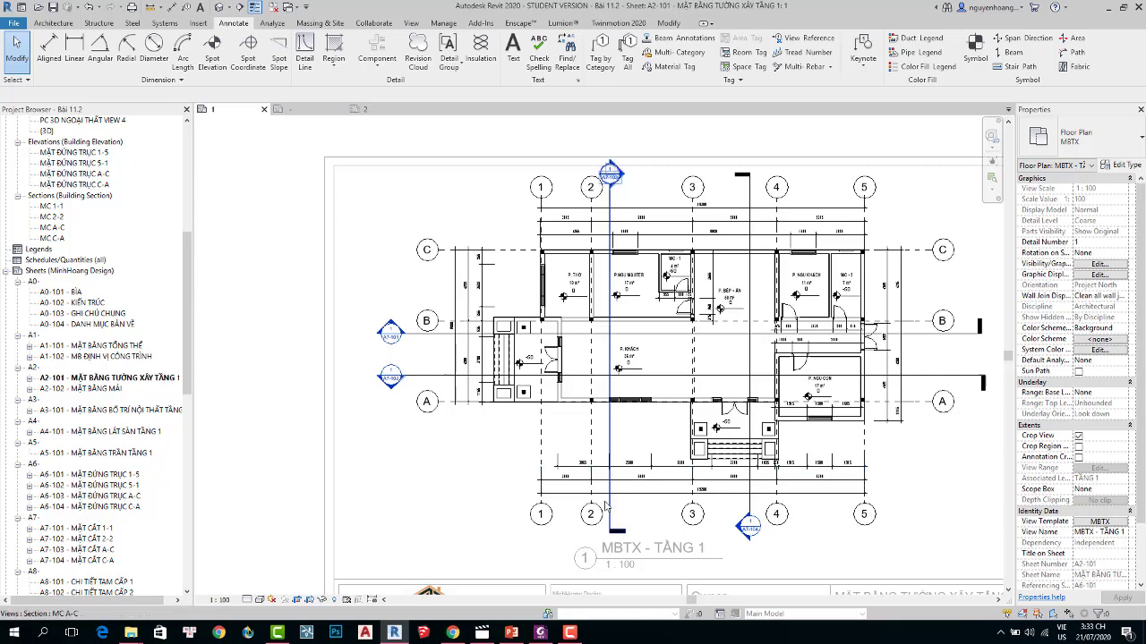
pyautogui.click(608, 508)
pyautogui.press('Right')
pyautogui.press('Right')
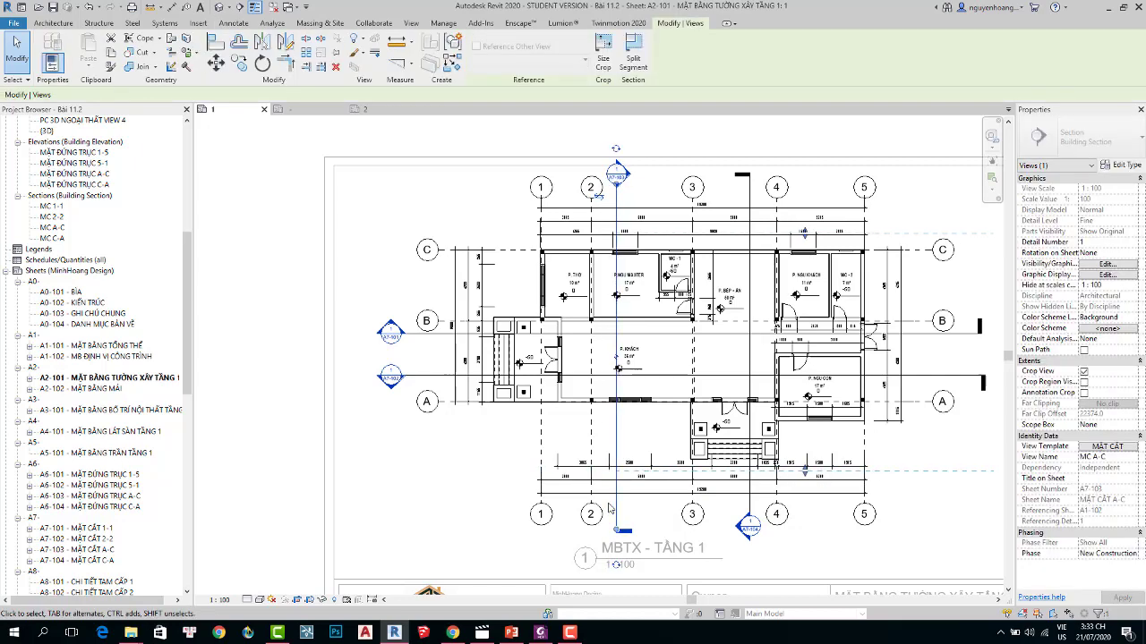
pyautogui.press('Right')
pyautogui.press('Right')
pyautogui.press('Escape')
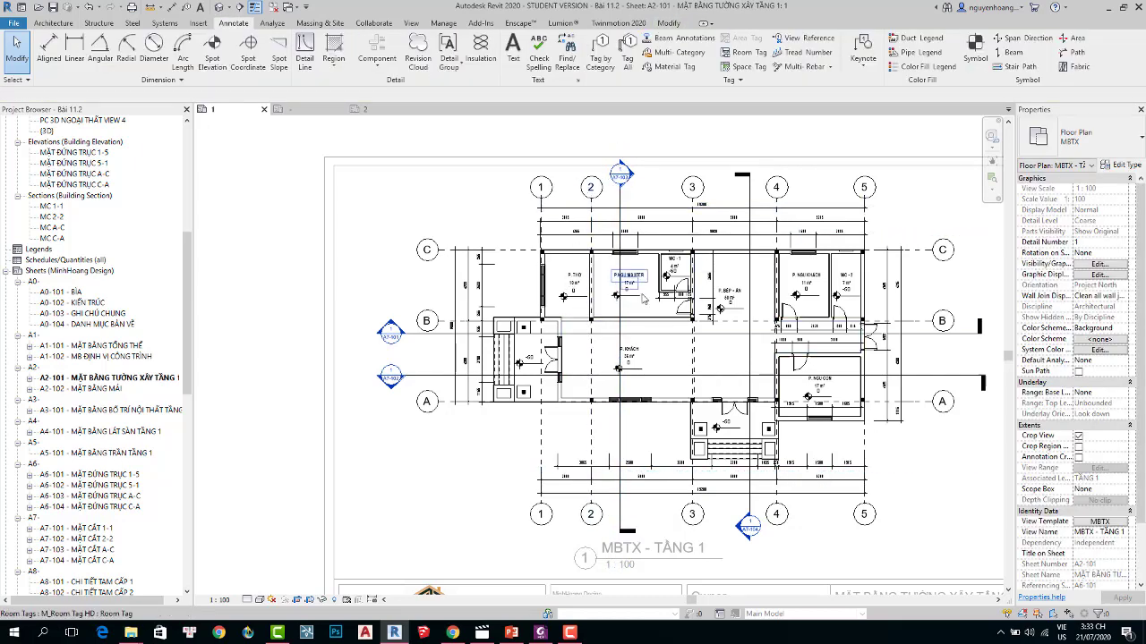
# Move the P.NGỦ MASTER room tag slightly right.
pyautogui.scroll(3, 641, 285)
pyautogui.scroll(2, 641, 285)
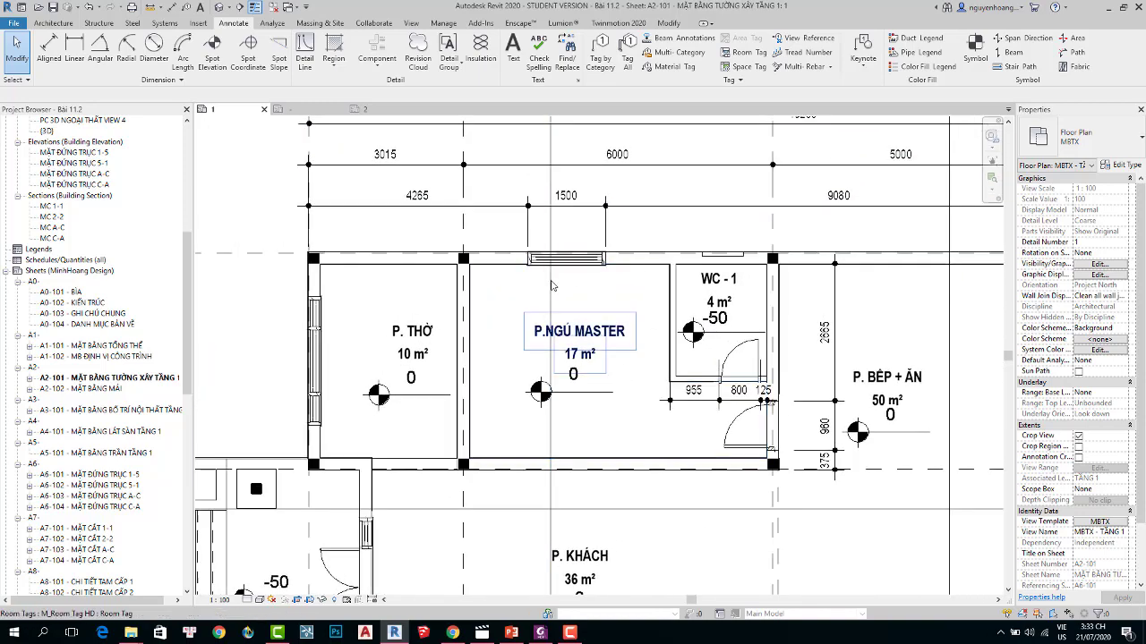
pyautogui.scroll(-2, 541, 262)
pyautogui.scroll(3, 582, 371)
pyautogui.scroll(1, 582, 367)
pyautogui.scroll(-1, 577, 365)
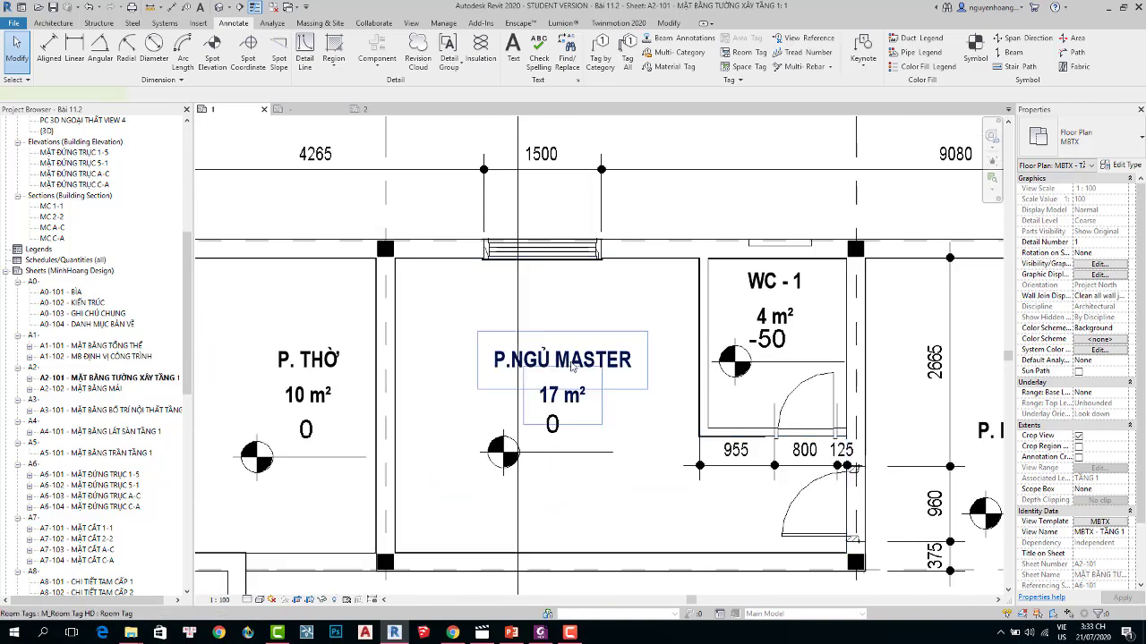
pyautogui.click(573, 363)
pyautogui.moveTo(572, 365)
pyautogui.mouseDown()
pyautogui.moveTo(602, 365)
pyautogui.moveTo(573, 366)
pyautogui.mouseUp()
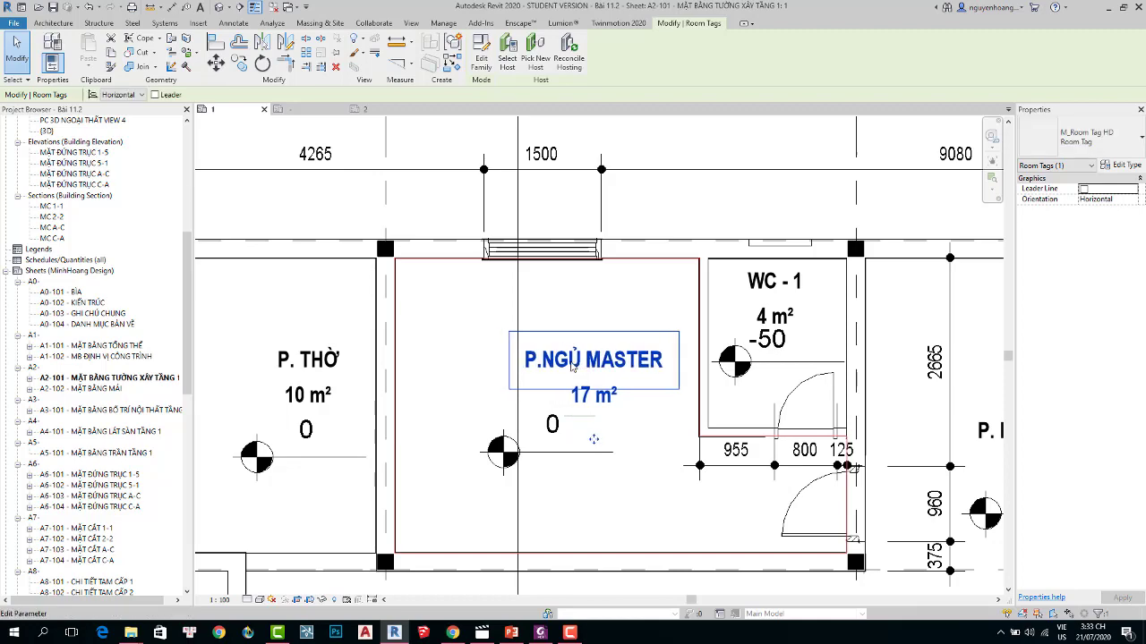
pyautogui.press('e')
pyautogui.press('l')
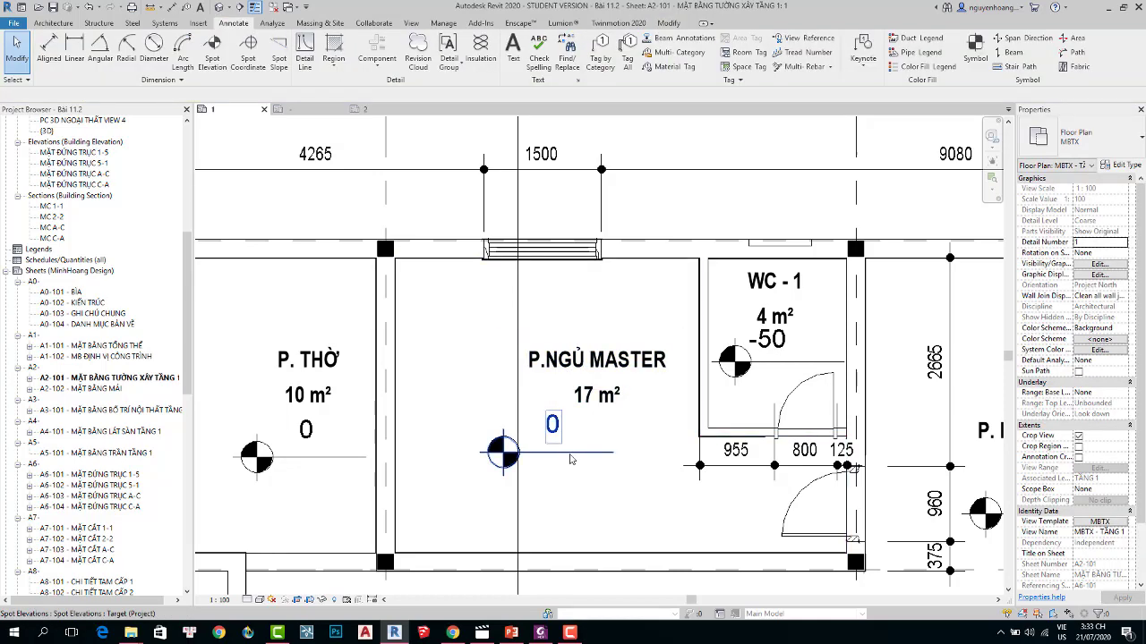
# Shift the P.NGỦ MASTER spot elevation slightly right.
pyautogui.click(570, 459)
pyautogui.moveTo(558, 459); pyautogui.dragTo(570, 459)
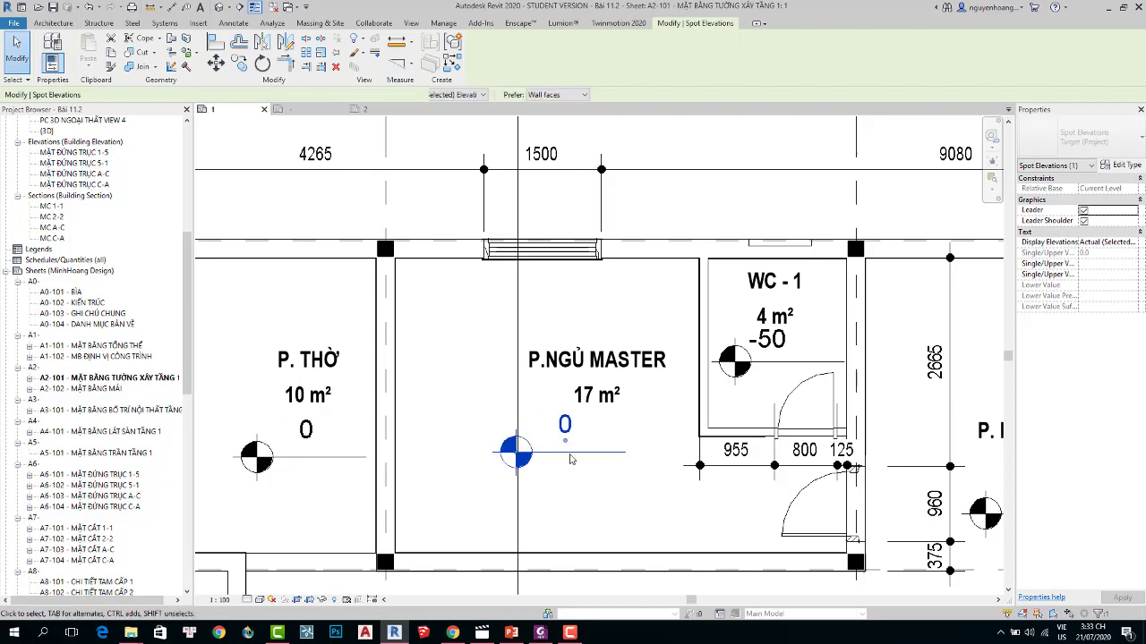
pyautogui.press('Right')
pyautogui.press('Right')
pyautogui.press('Right')
pyautogui.press('Right')
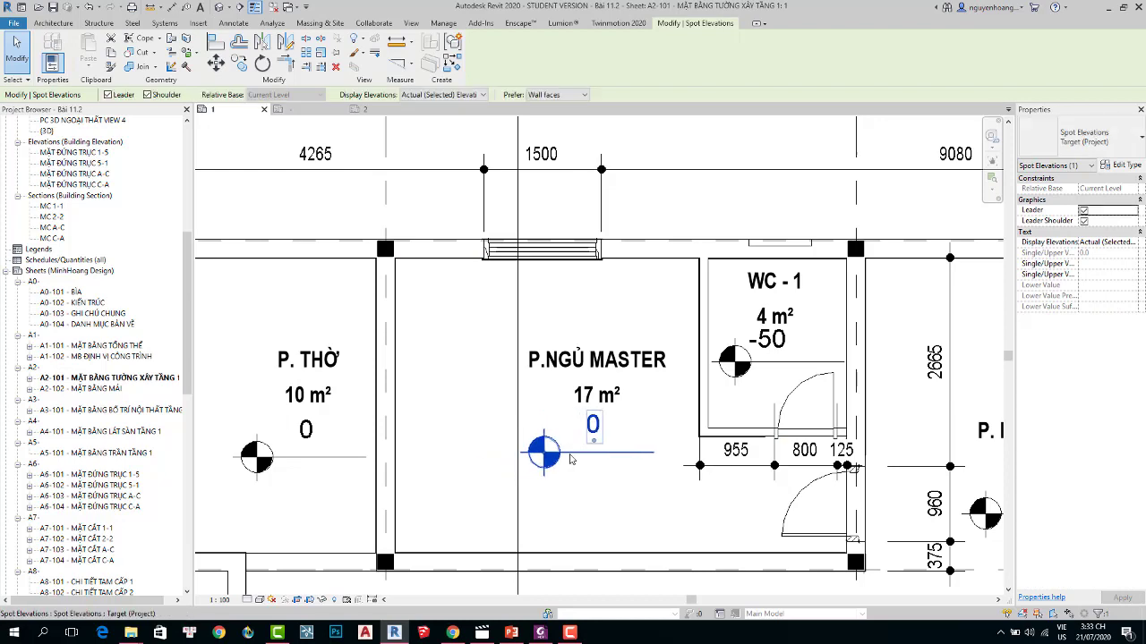
pyautogui.press('Escape')
# Nudge the P. KHÁCH room tag and its 0 spot elevation right together.
pyautogui.scroll(-3, 586, 389)
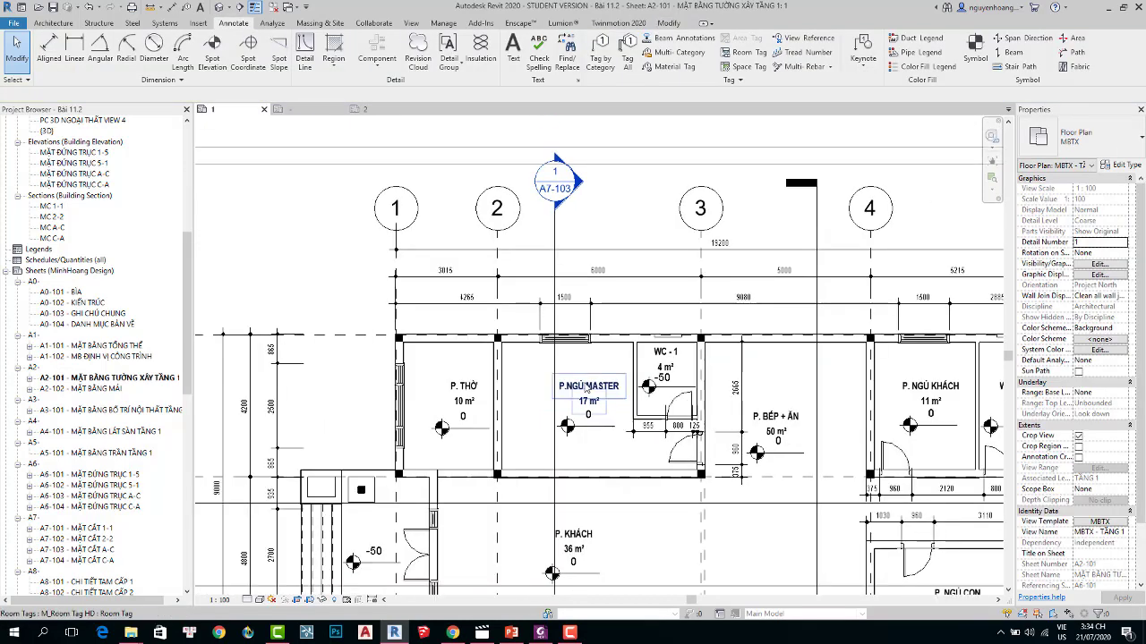
pyautogui.scroll(-5, 559, 314)
pyautogui.scroll(5, 564, 347)
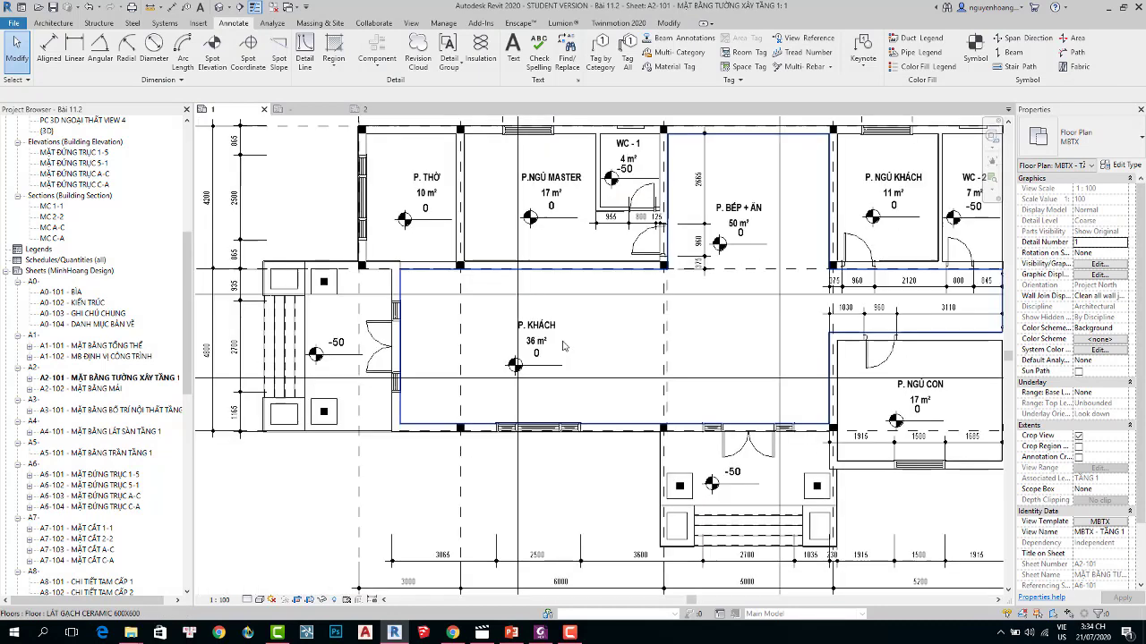
pyautogui.click(537, 330)
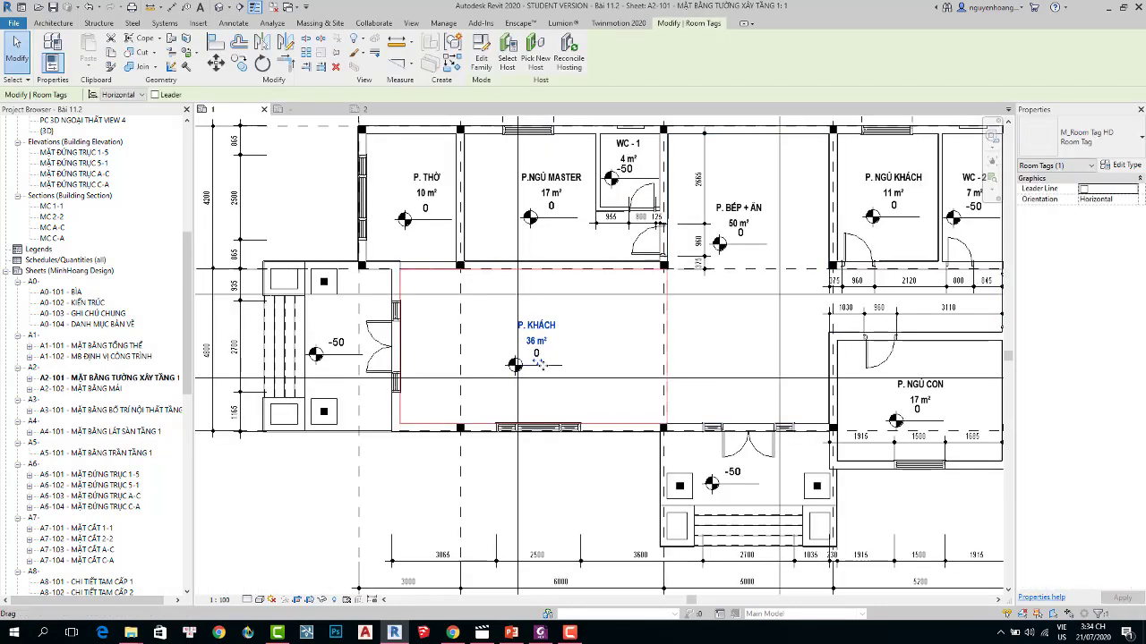
pyautogui.keyDown('ctrl'); pyautogui.click(553, 368); pyautogui.keyUp('ctrl')
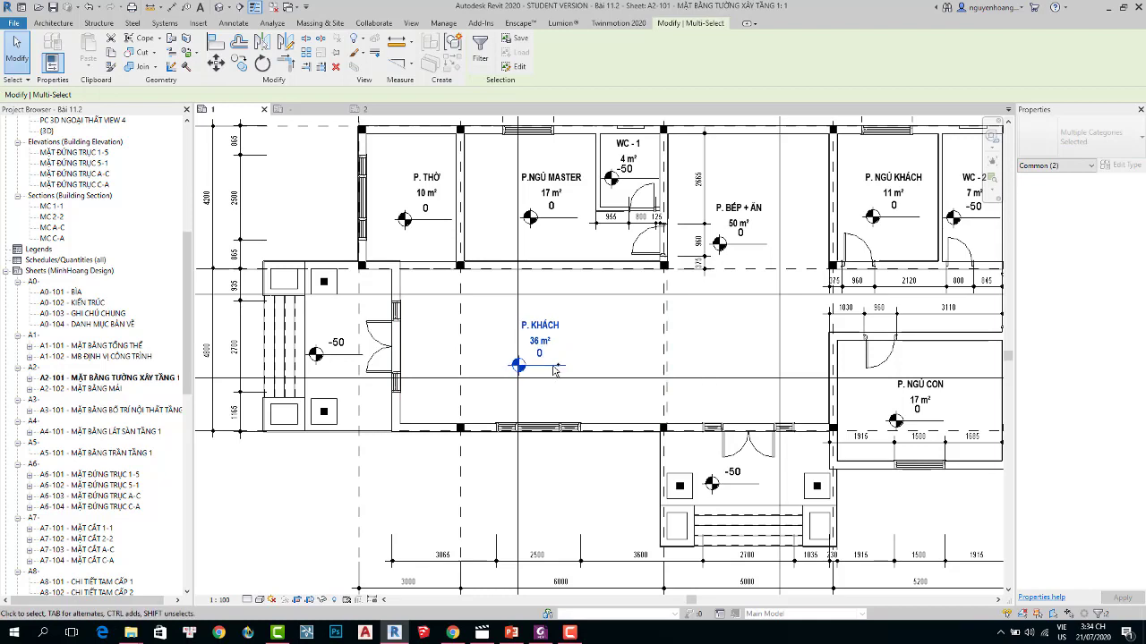
pyautogui.press('Right')
pyautogui.press('Right')
pyautogui.press('Right')
pyautogui.press('Right')
pyautogui.press('Right')
pyautogui.press('Right')
pyautogui.press('Right')
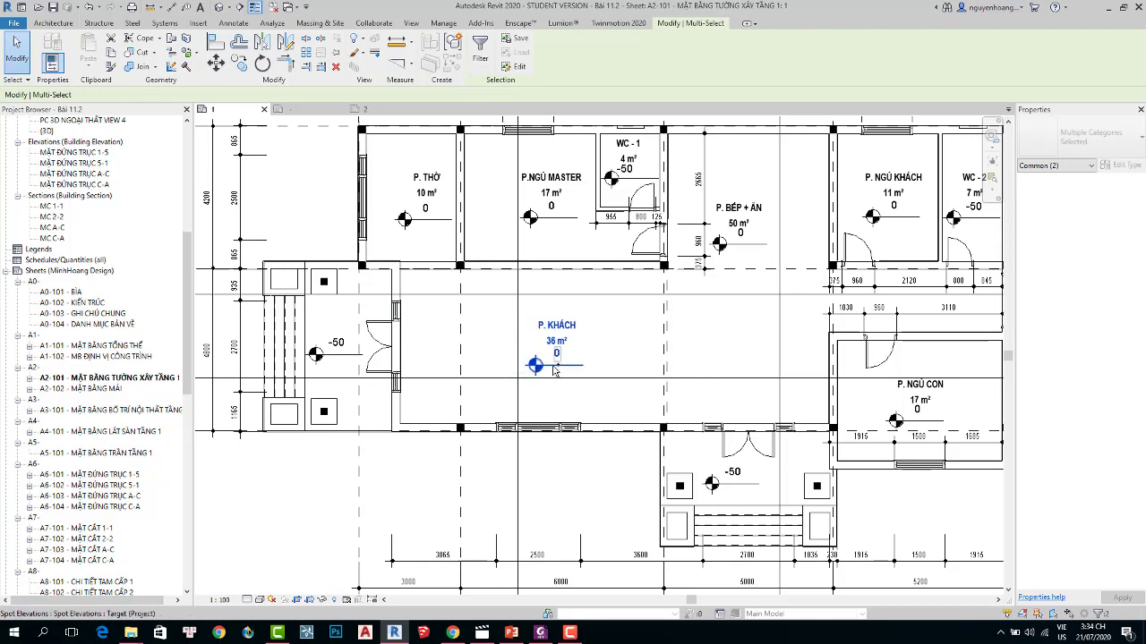
pyautogui.press('Escape')
pyautogui.scroll(-3, 608, 397)
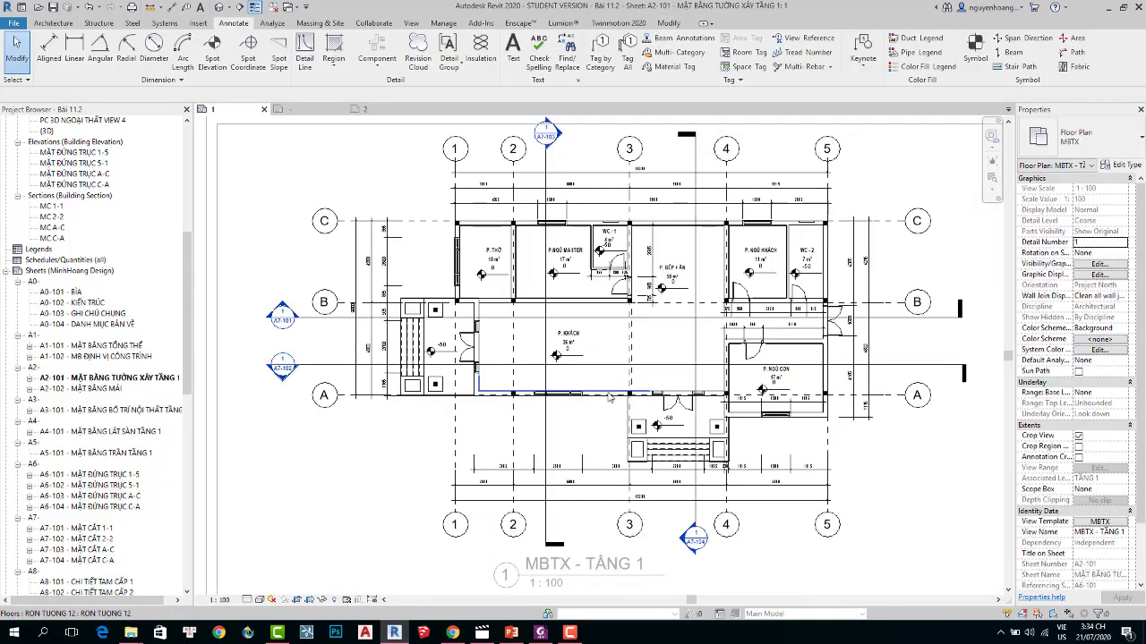
pyautogui.scroll(-2, 608, 397)
# Deactivate the ground-floor viewport, open sheet A2-102 MẶT BẰNG MÁI and close all other views.
pyautogui.click(659, 405)
pyautogui.rightClick(659, 404)
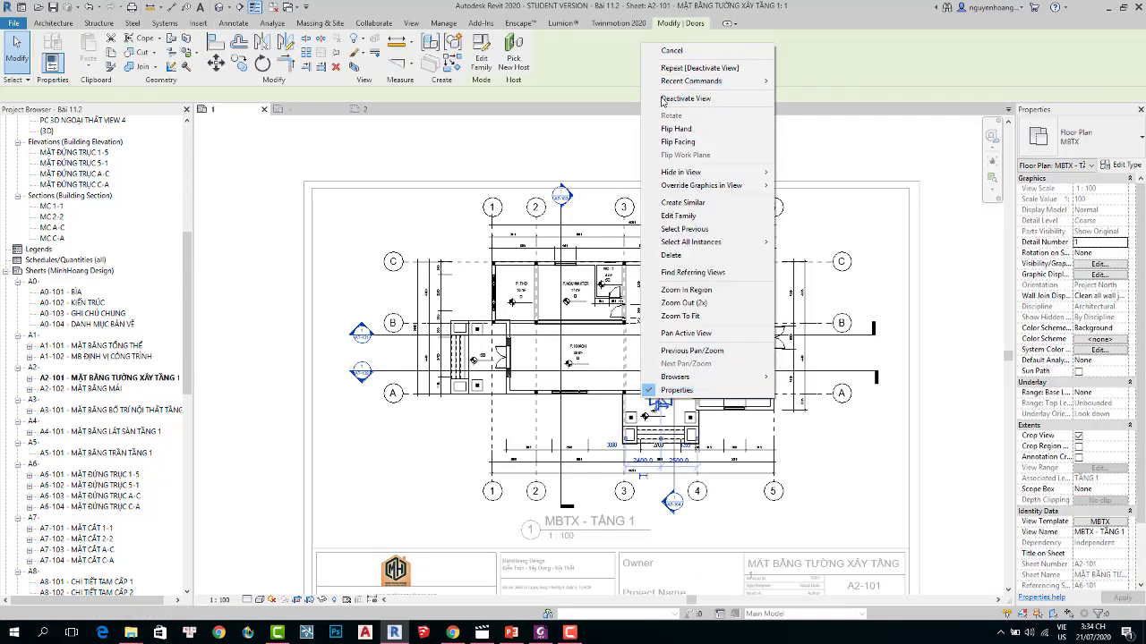
pyautogui.click(680, 99)
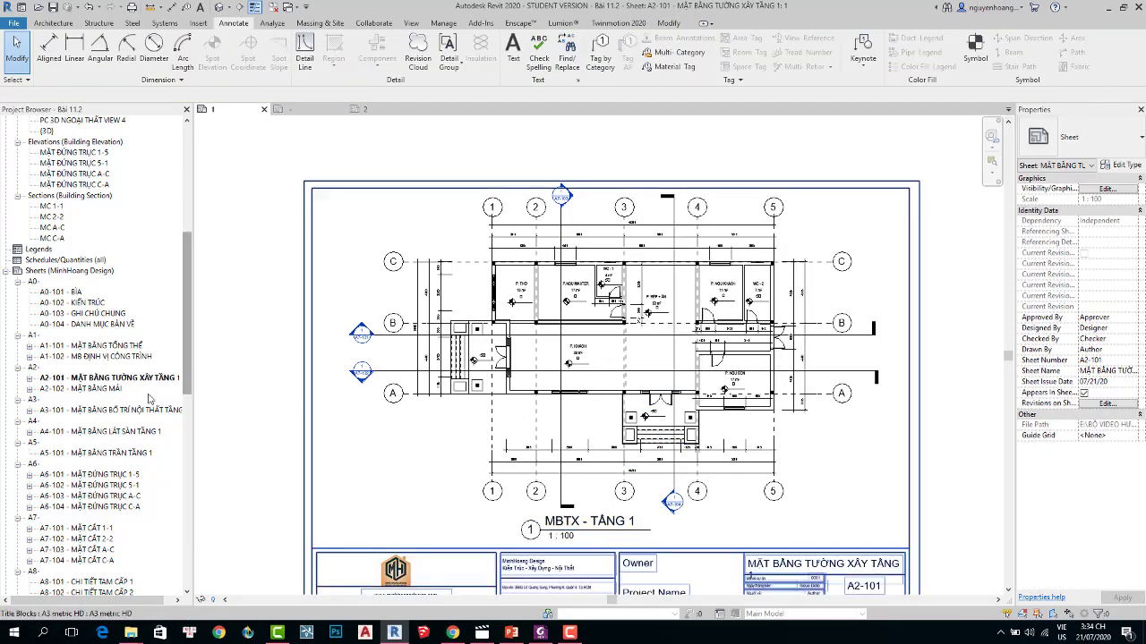
pyautogui.doubleClick(98, 390)
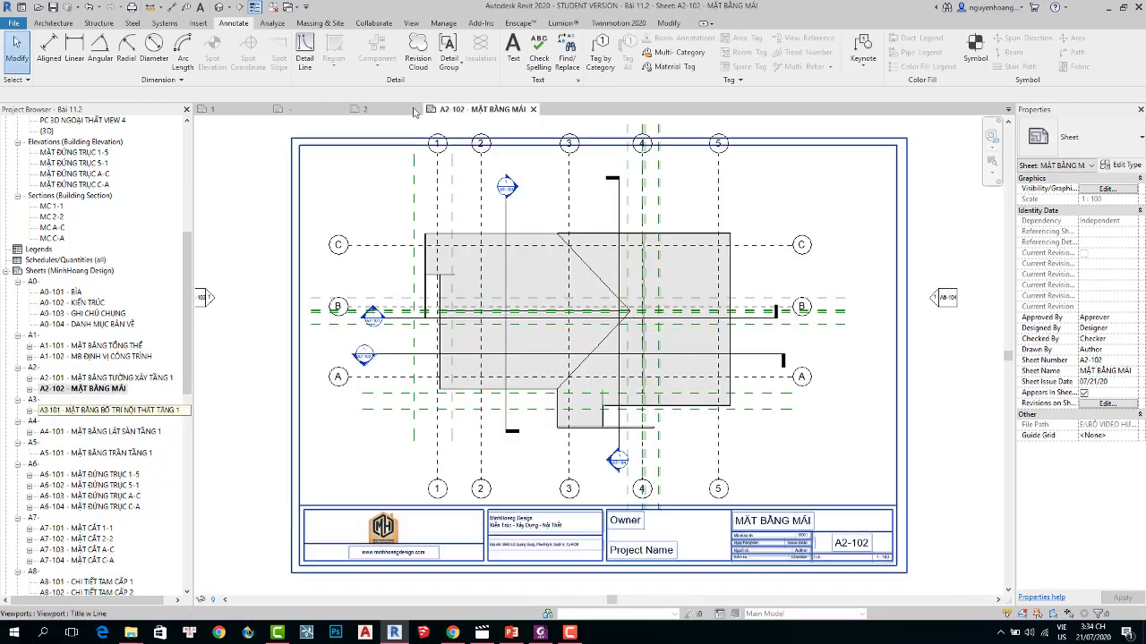
pyautogui.click(275, 7)
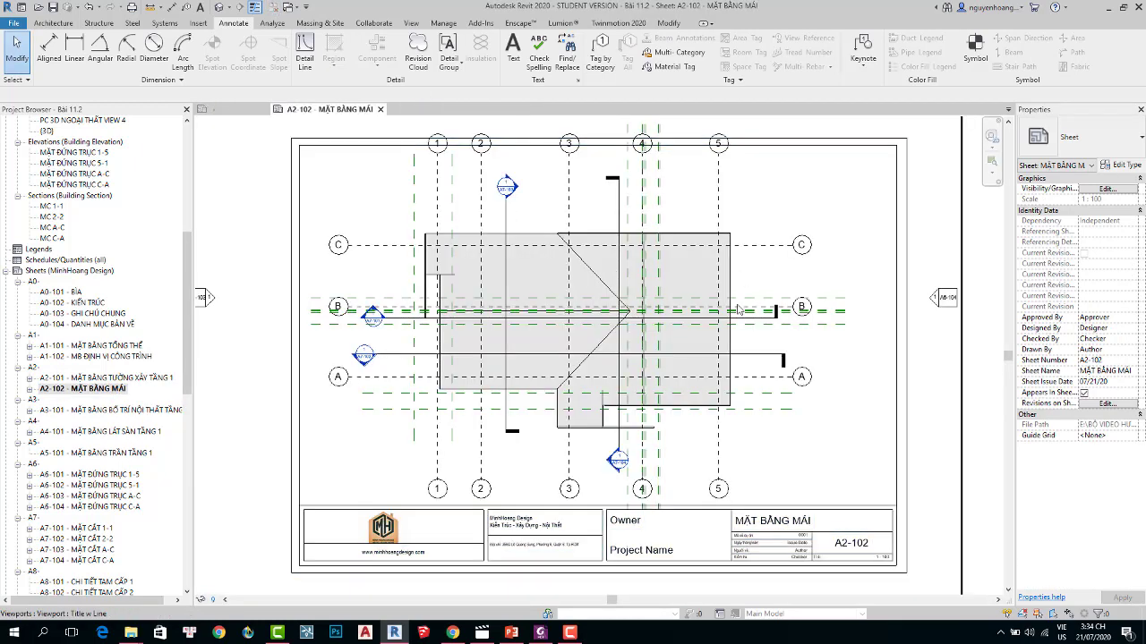
pyautogui.scroll(-1, 804, 398)
pyautogui.scroll(-1, 794, 417)
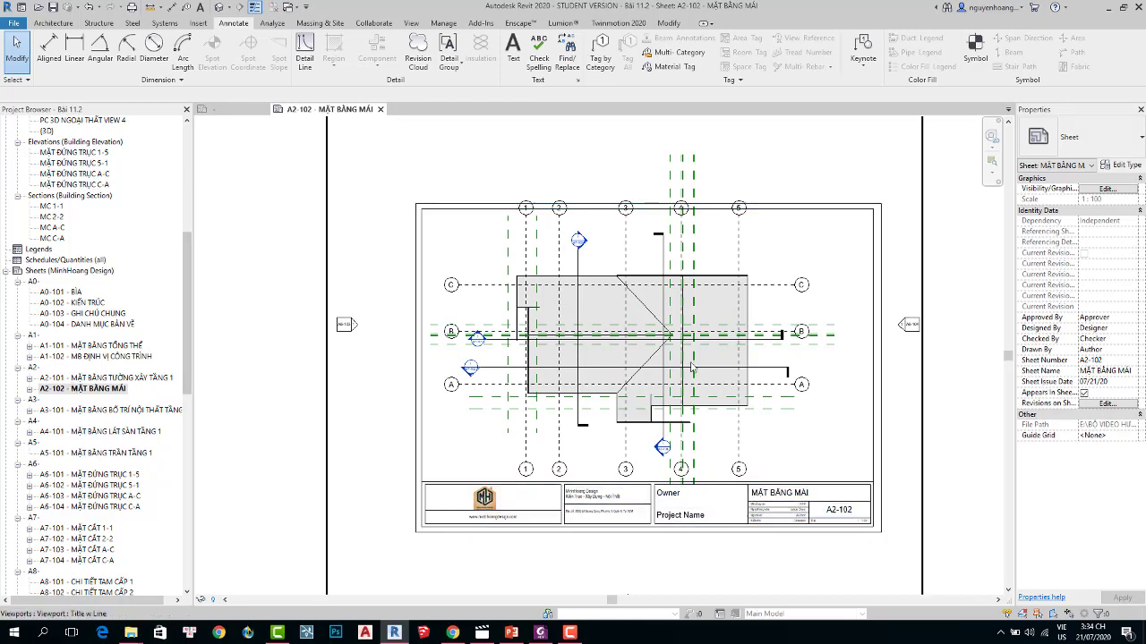
# From sheet A2-102, start Apply View Template and duplicate Architectural Plan into a new template.
pyautogui.rightClick(103, 391)
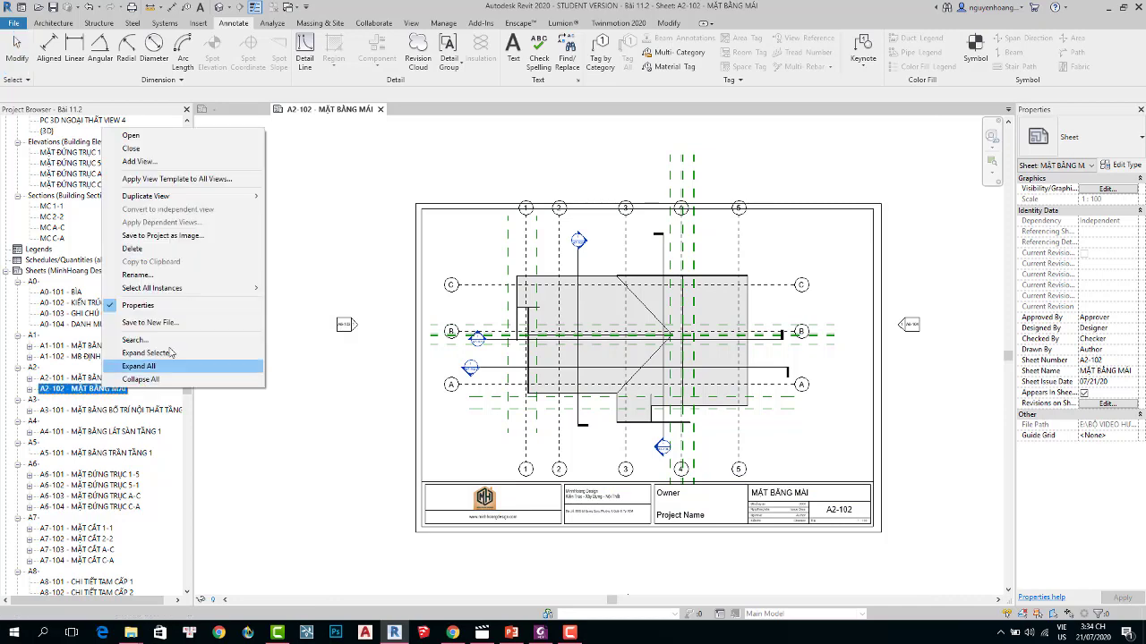
pyautogui.click(179, 179)
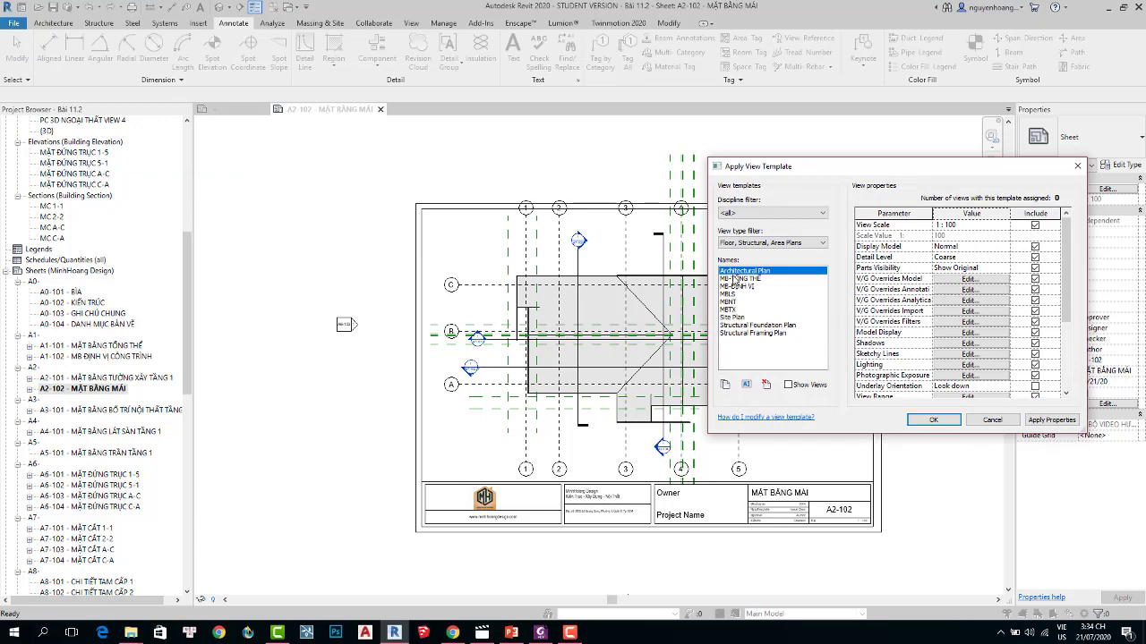
pyautogui.click(725, 384)
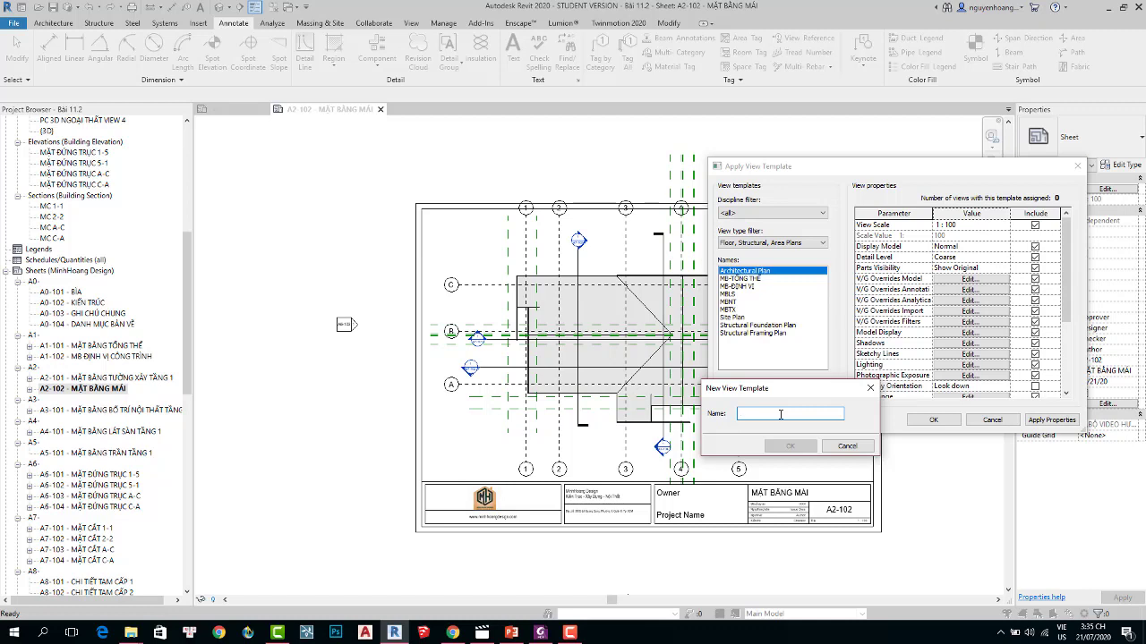
# Name the new template 'MB- MÁI' and set its detail level to Fine.
pyautogui.write('MB-MÁI')
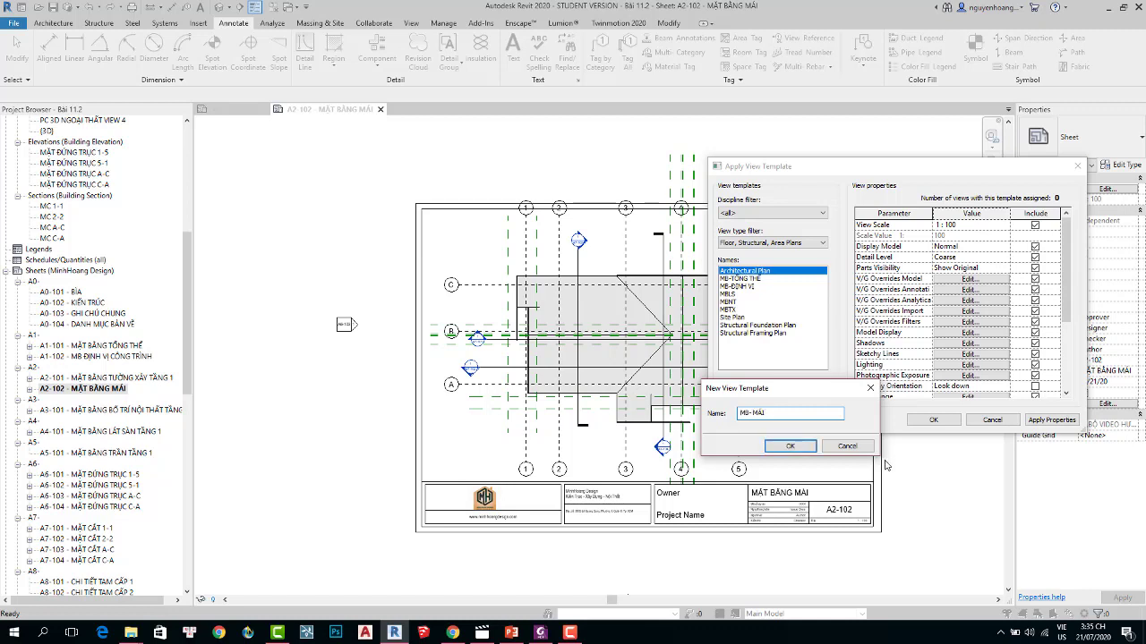
pyautogui.click(789, 447)
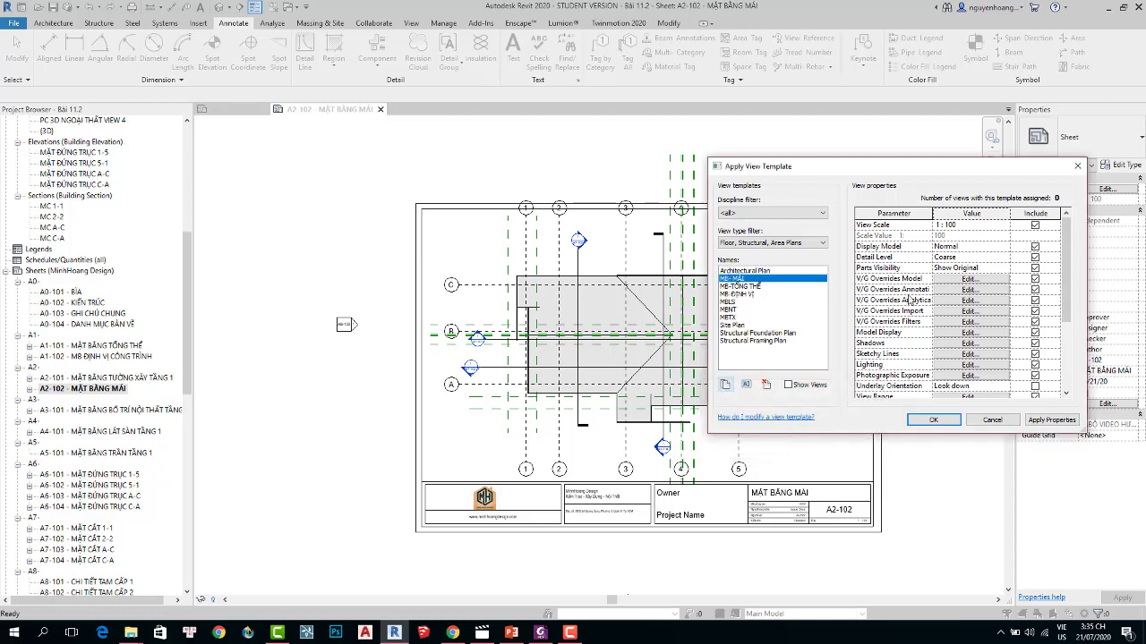
pyautogui.click(1004, 257)
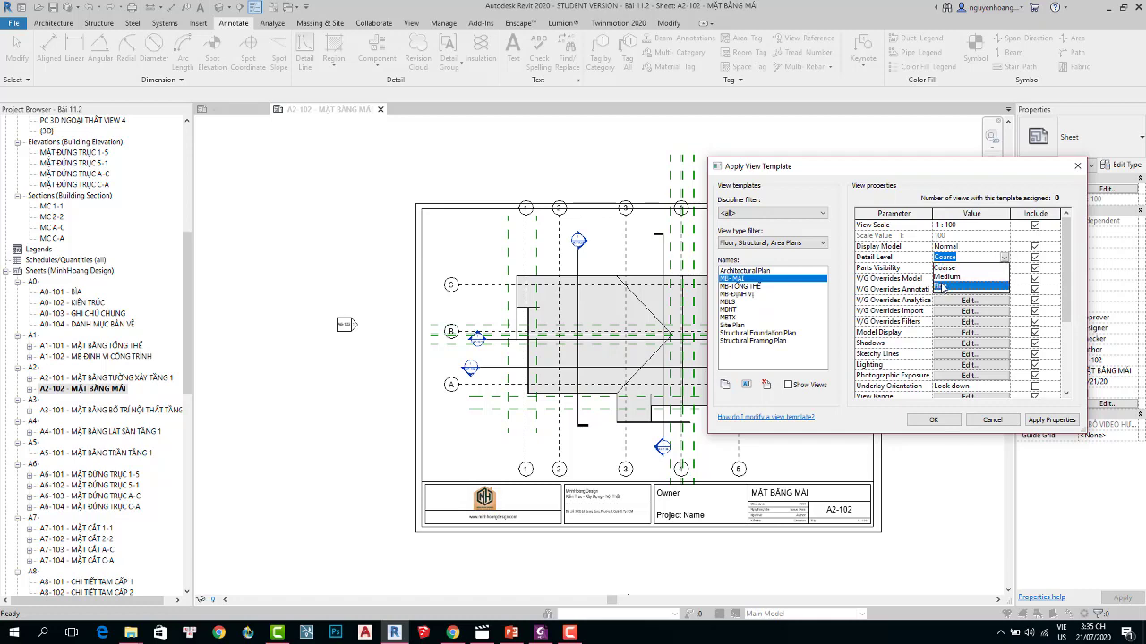
pyautogui.click(942, 287)
# Hide Reference Planes in the template's annotation visibility, then apply MB- MÁI to the view.
pyautogui.click(963, 279)
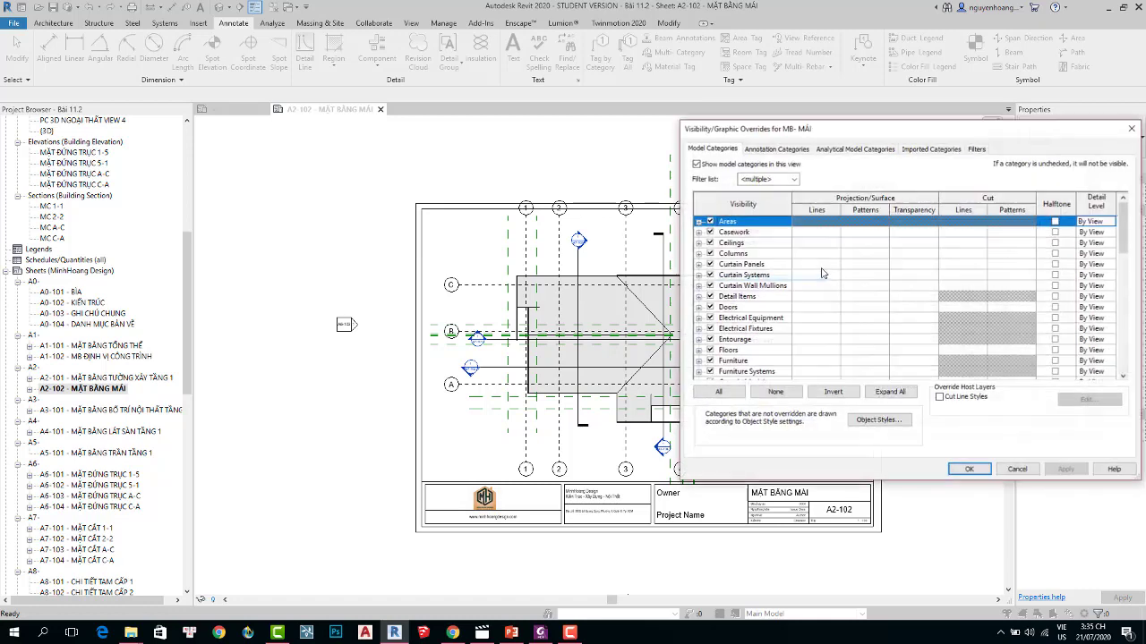
pyautogui.click(780, 149)
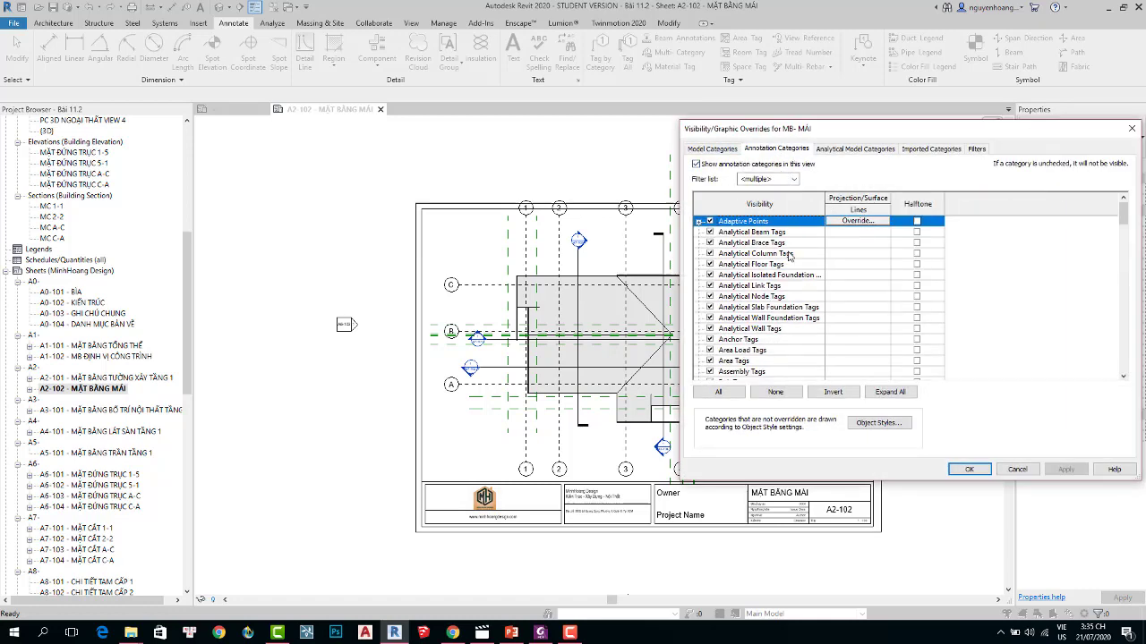
pyautogui.click(744, 319)
pyautogui.press('r')
pyautogui.scroll(-2, 741, 318)
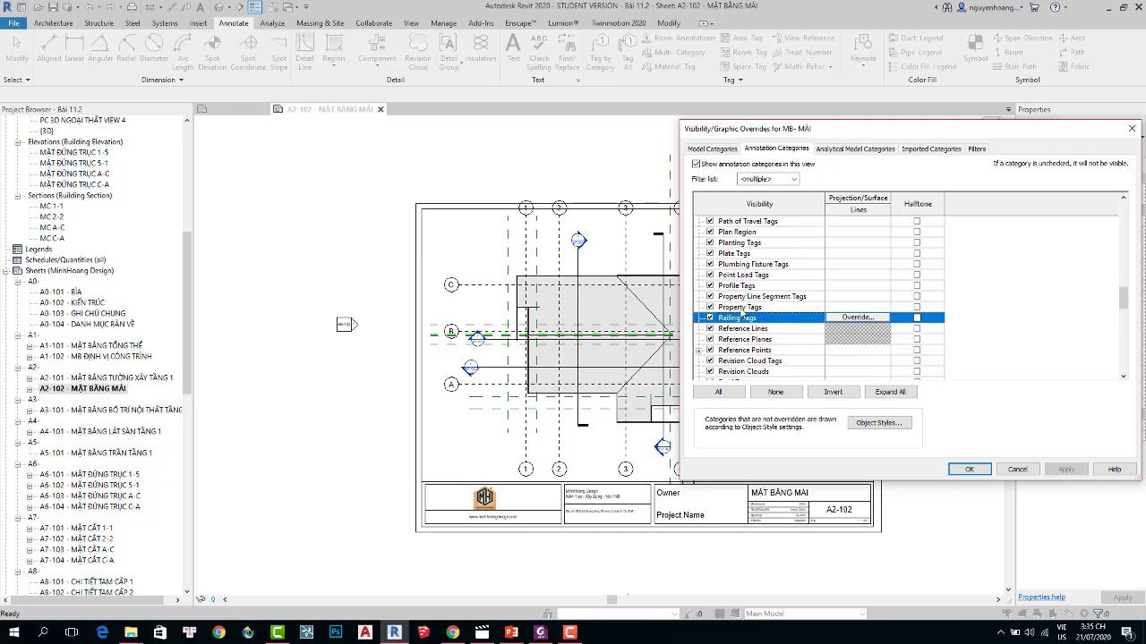
pyautogui.scroll(-1, 734, 319)
pyautogui.click(710, 318)
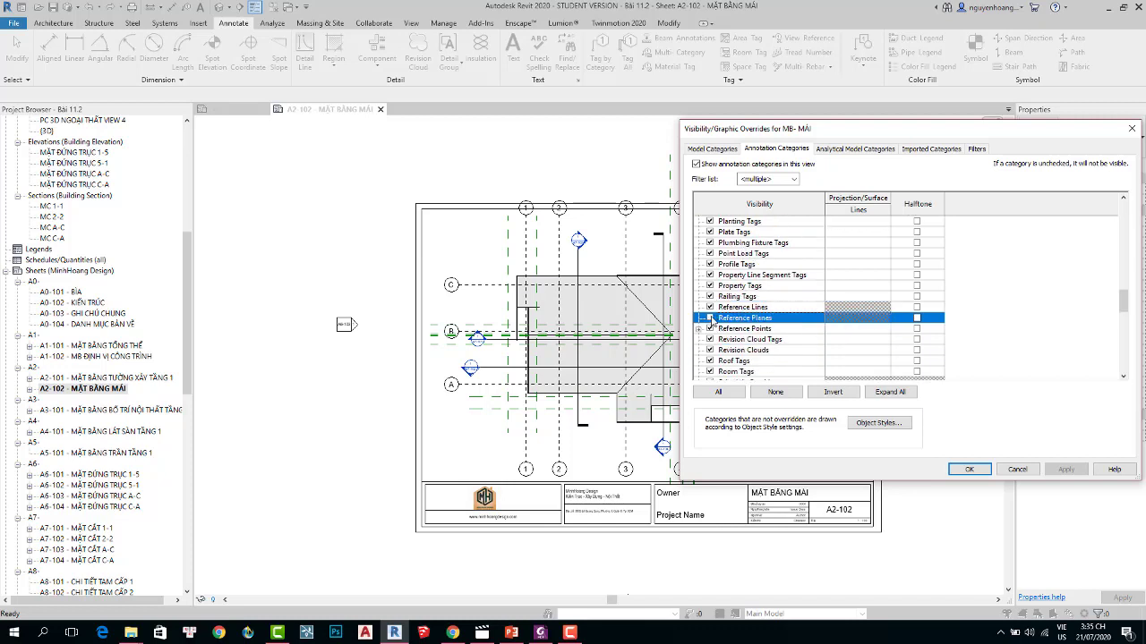
pyautogui.click(969, 470)
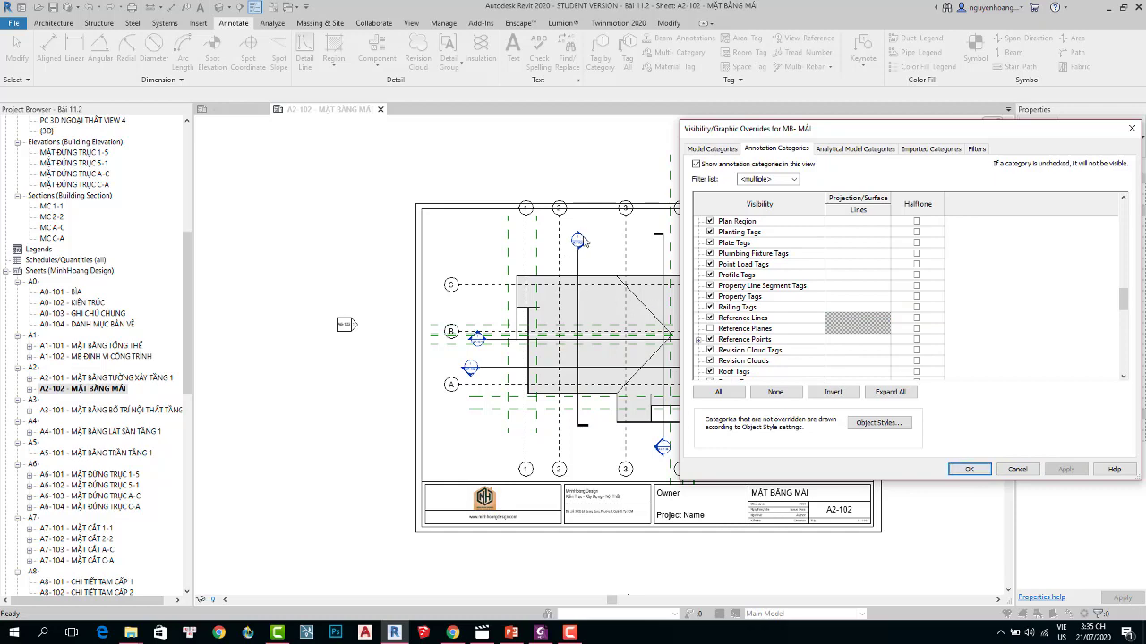
pyautogui.click(968, 469)
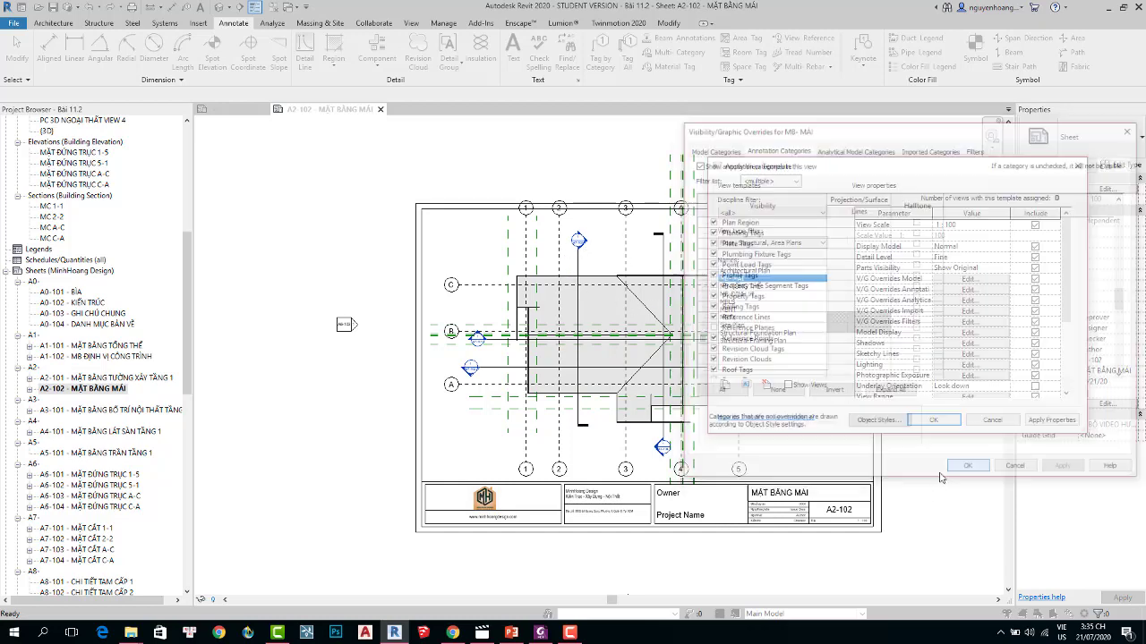
pyautogui.click(1051, 421)
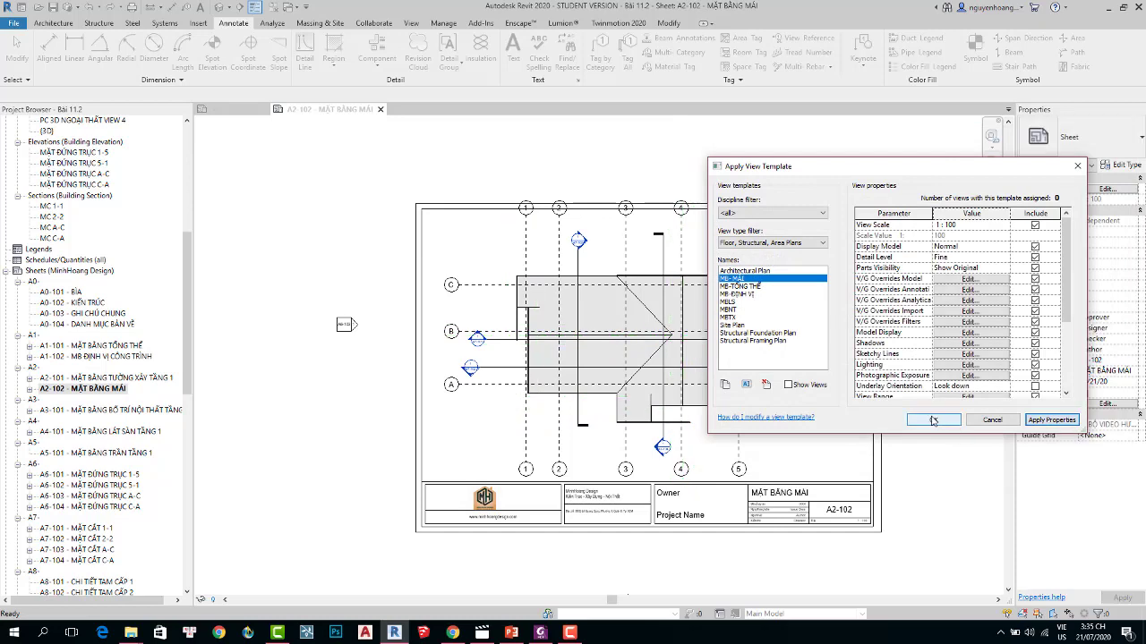
pyautogui.click(933, 420)
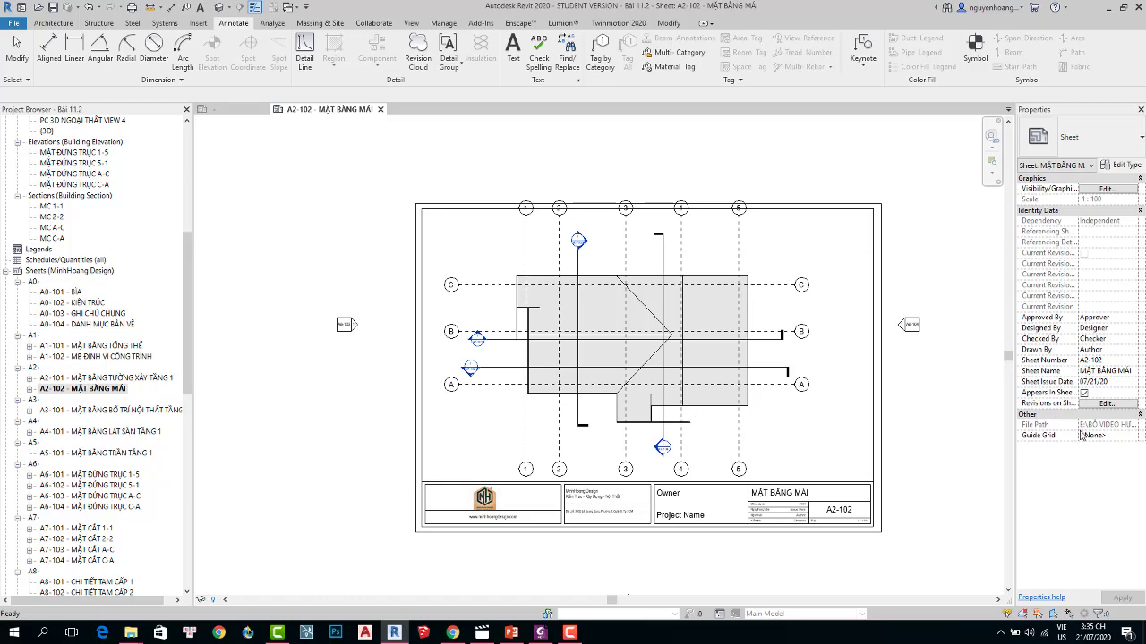
# Assign the MB-MÁI view template to the roof plan viewport on the sheet.
pyautogui.click(707, 439)
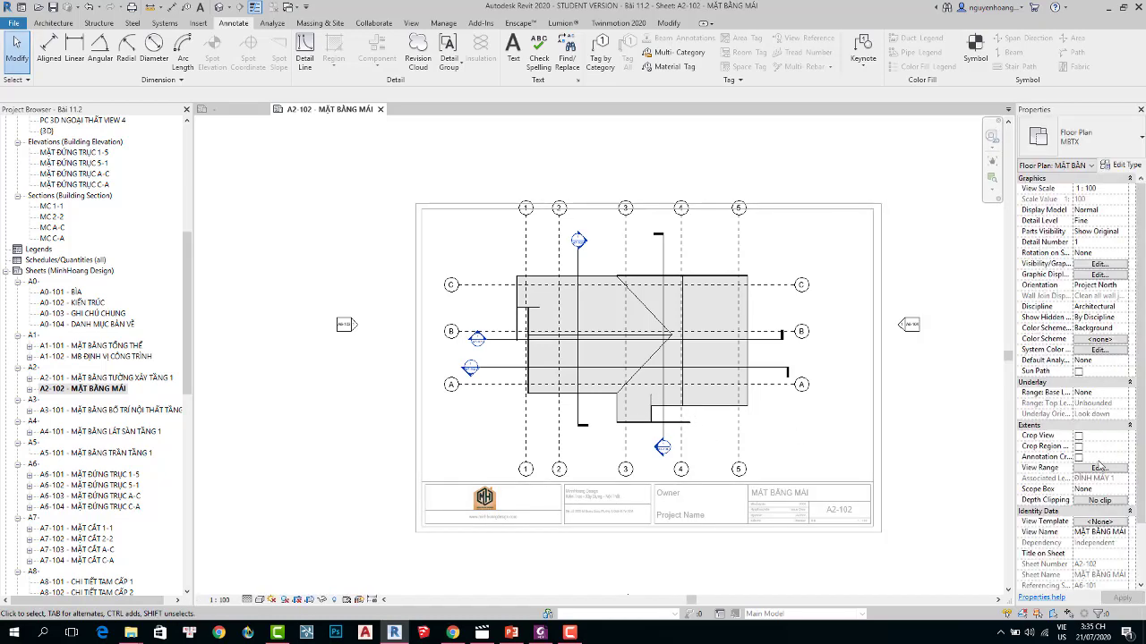
pyautogui.click(1100, 523)
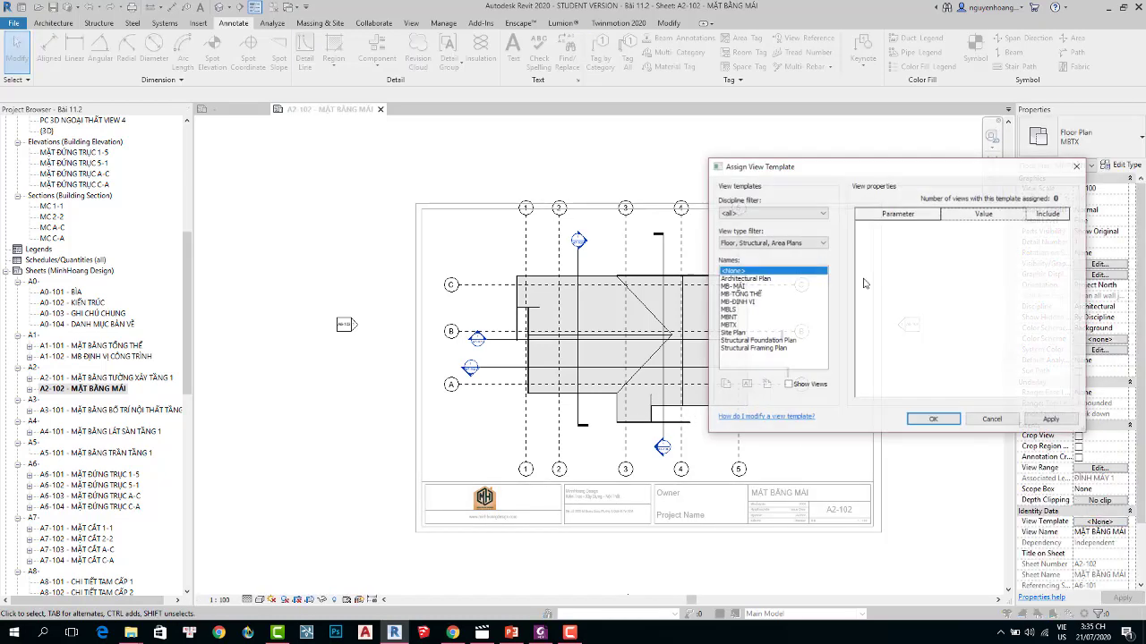
pyautogui.click(730, 287)
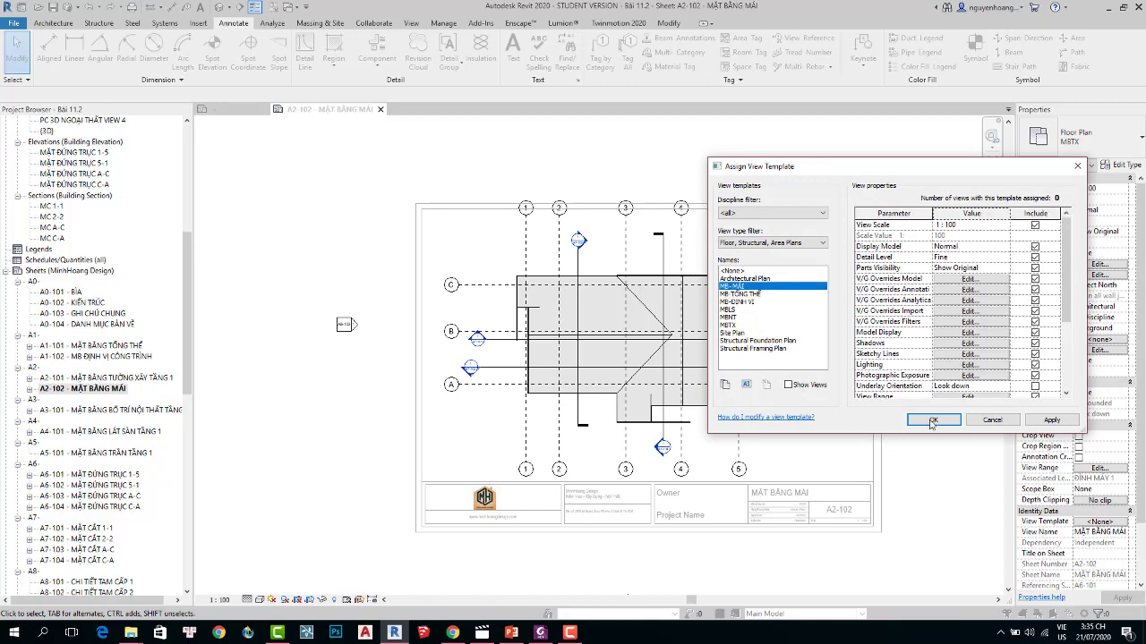
pyautogui.click(933, 420)
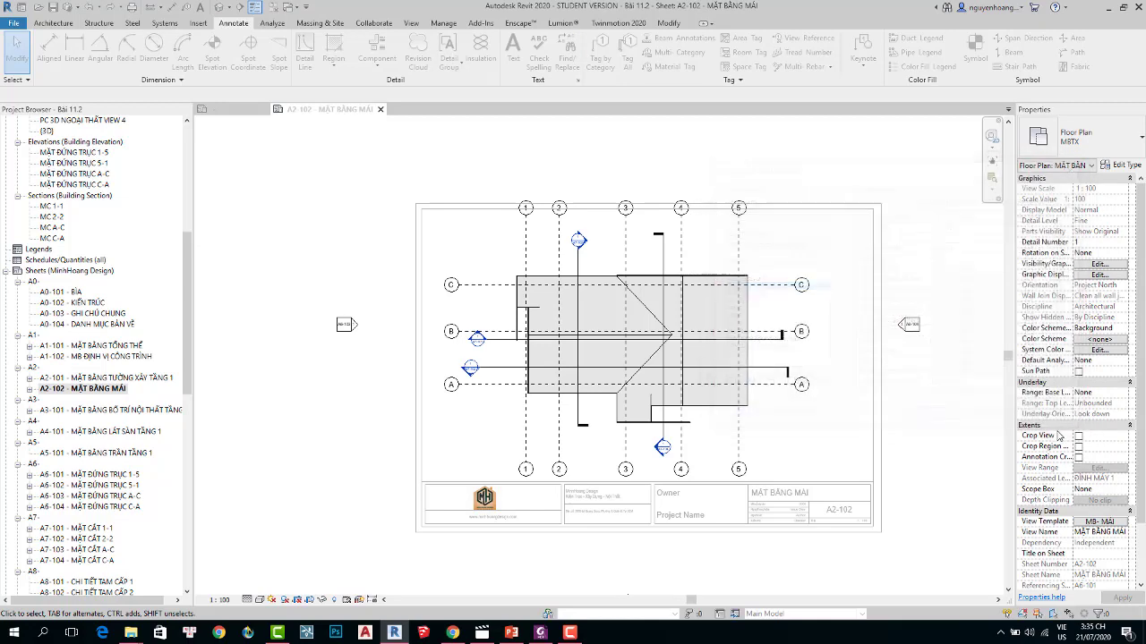
# Set the MB-MÁI template's View Range view depth offset to -1800 and apply it.
pyautogui.click(1100, 522)
pyautogui.scroll(-2, 946, 344)
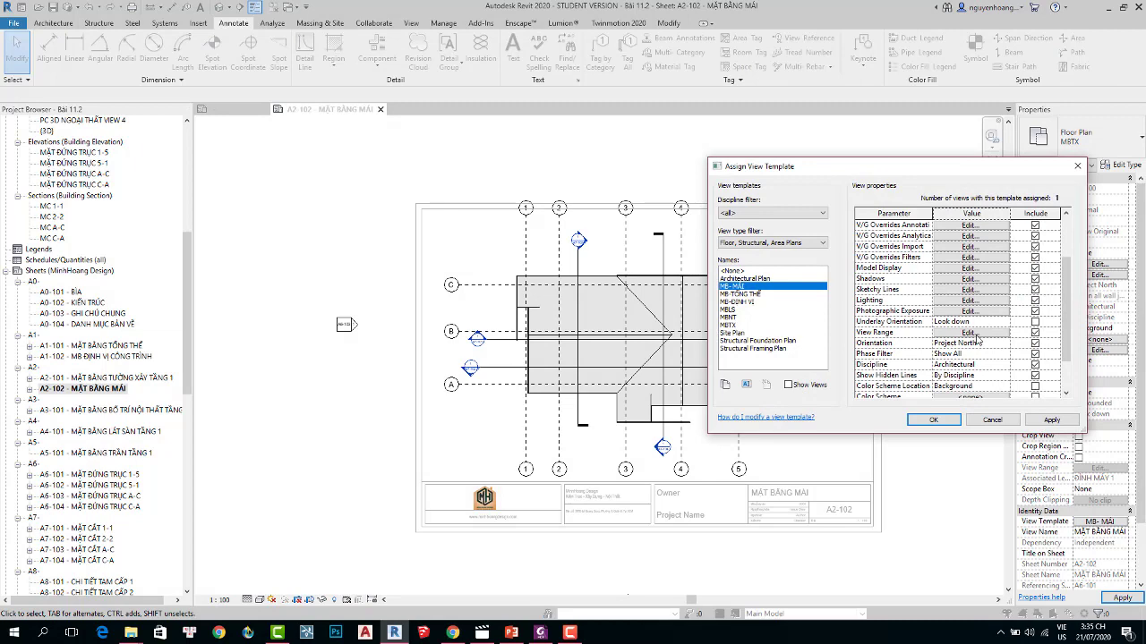
pyautogui.click(973, 334)
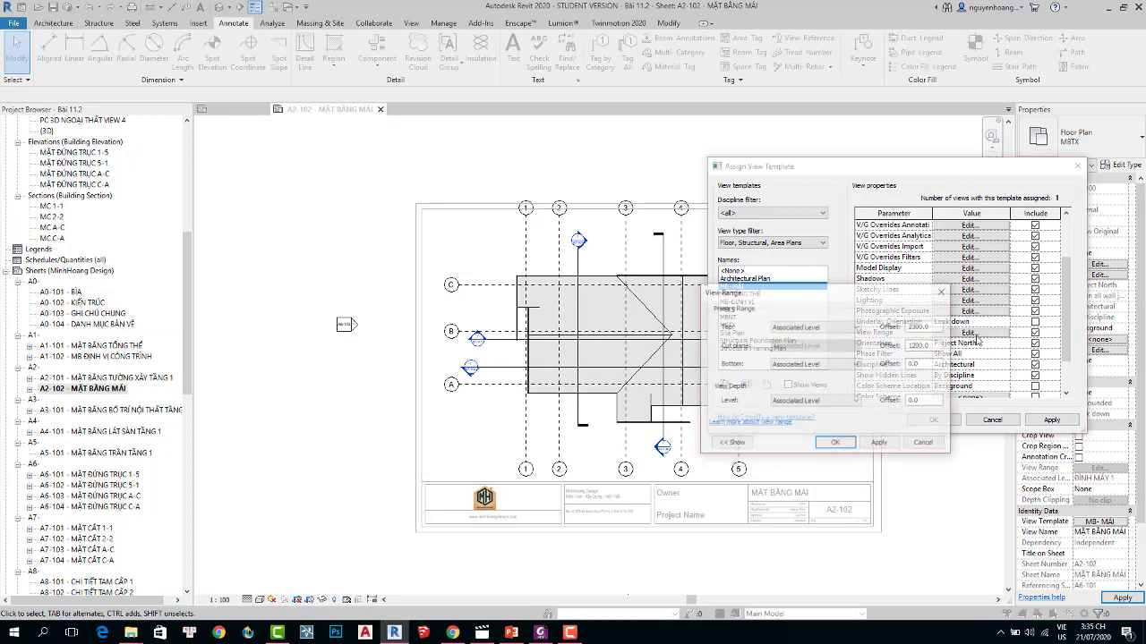
pyautogui.click(827, 401)
pyautogui.click(903, 401)
pyautogui.press('Tab')
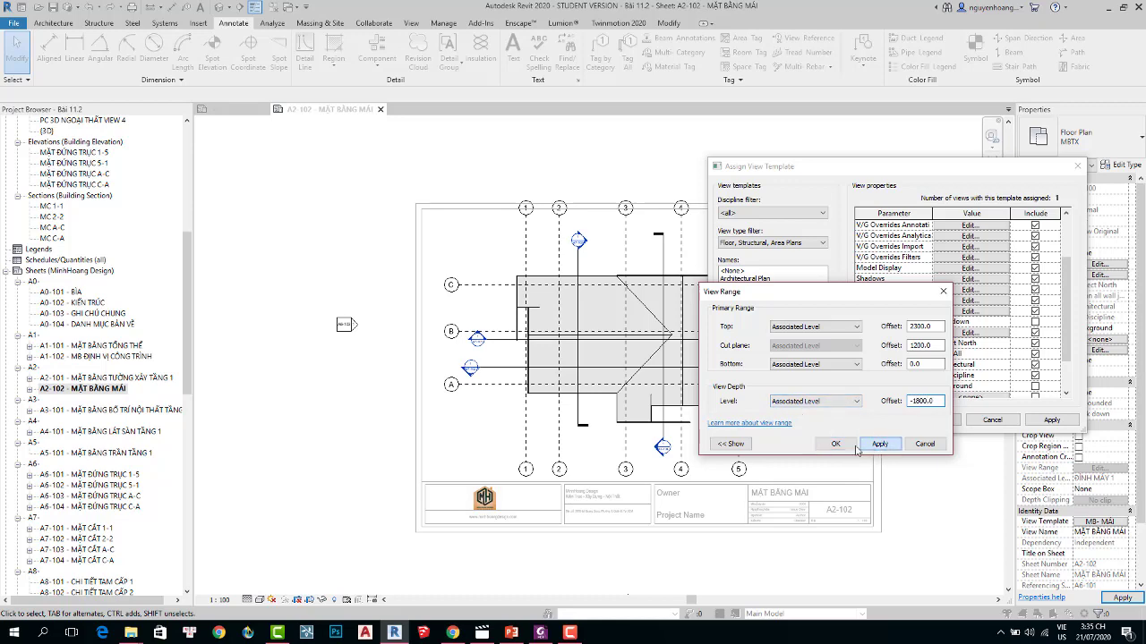
pyautogui.click(890, 444)
pyautogui.press('Return')
pyautogui.click(1052, 420)
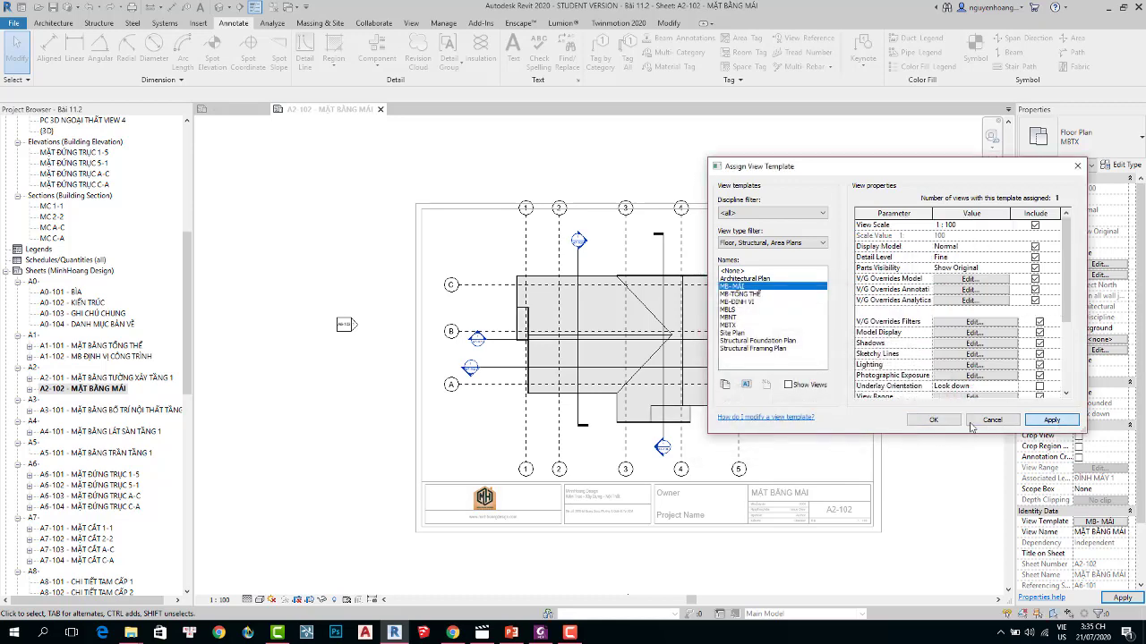
pyautogui.click(932, 420)
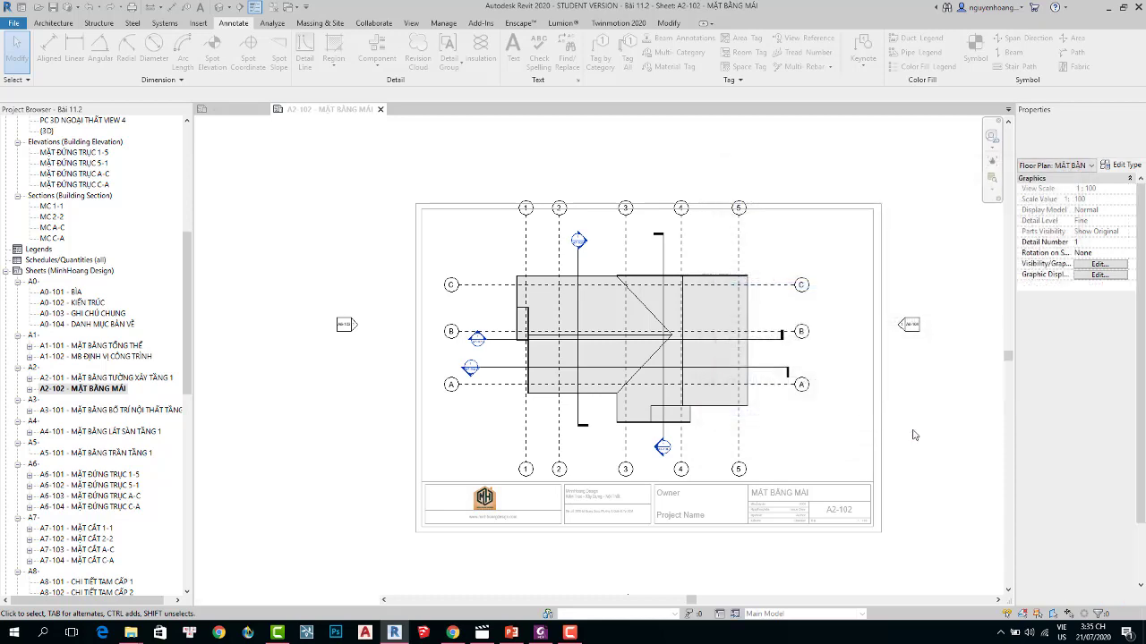
# Activate the roof plan viewport and pull grid 5's top end down toward the plan.
pyautogui.doubleClick(660, 435)
pyautogui.scroll(2, 659, 435)
pyautogui.scroll(-2, 714, 389)
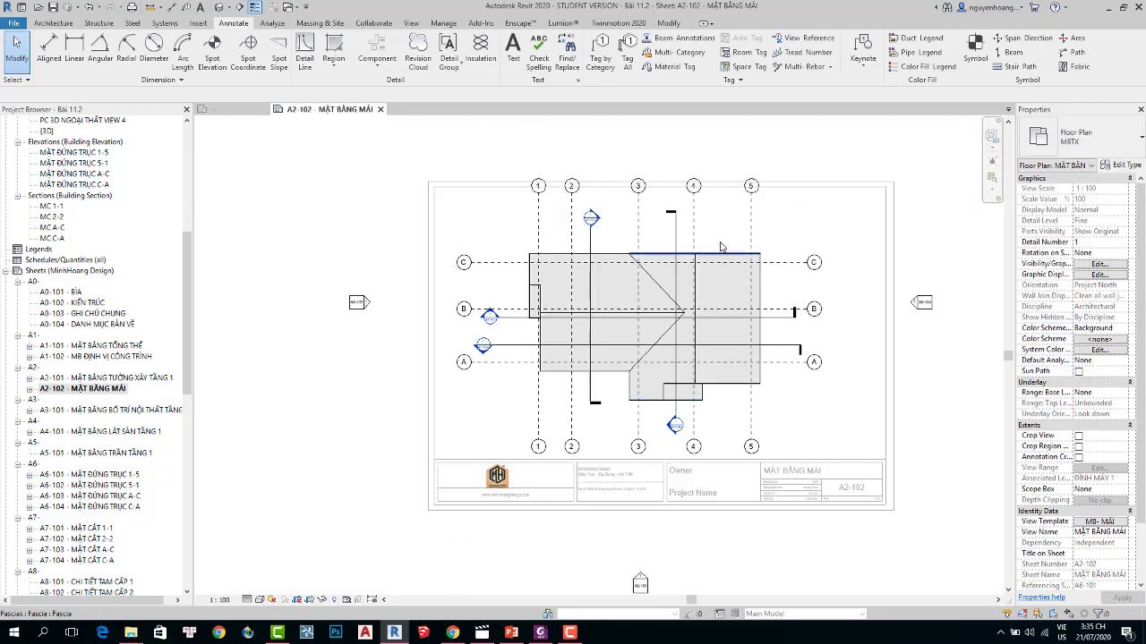
pyautogui.click(749, 216)
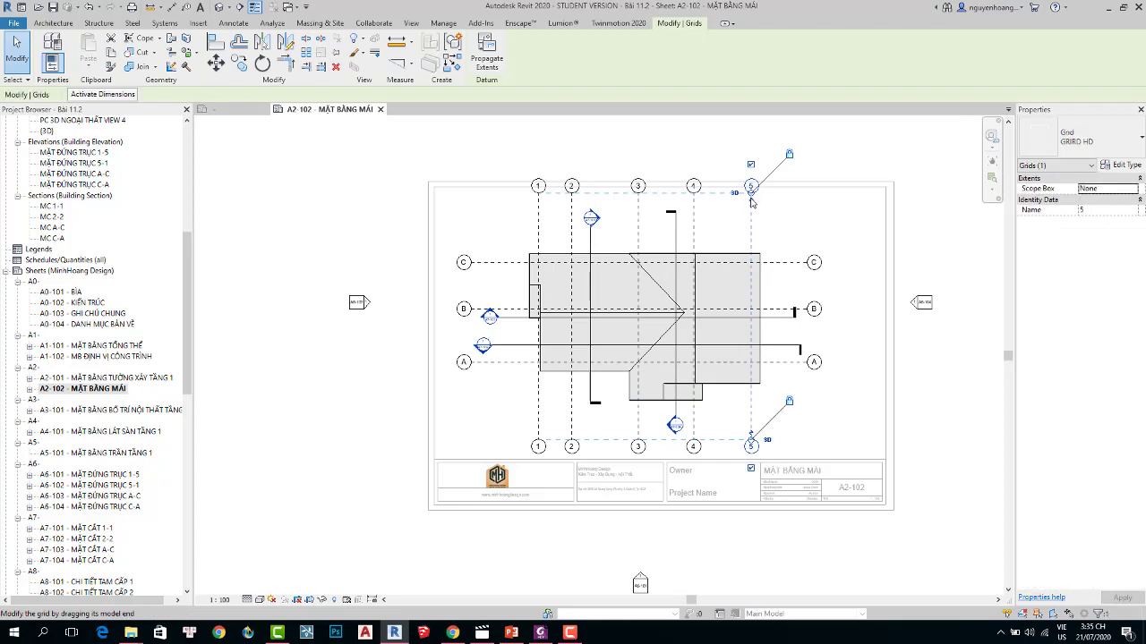
pyautogui.moveTo(750, 215); pyautogui.dragTo(751, 220)
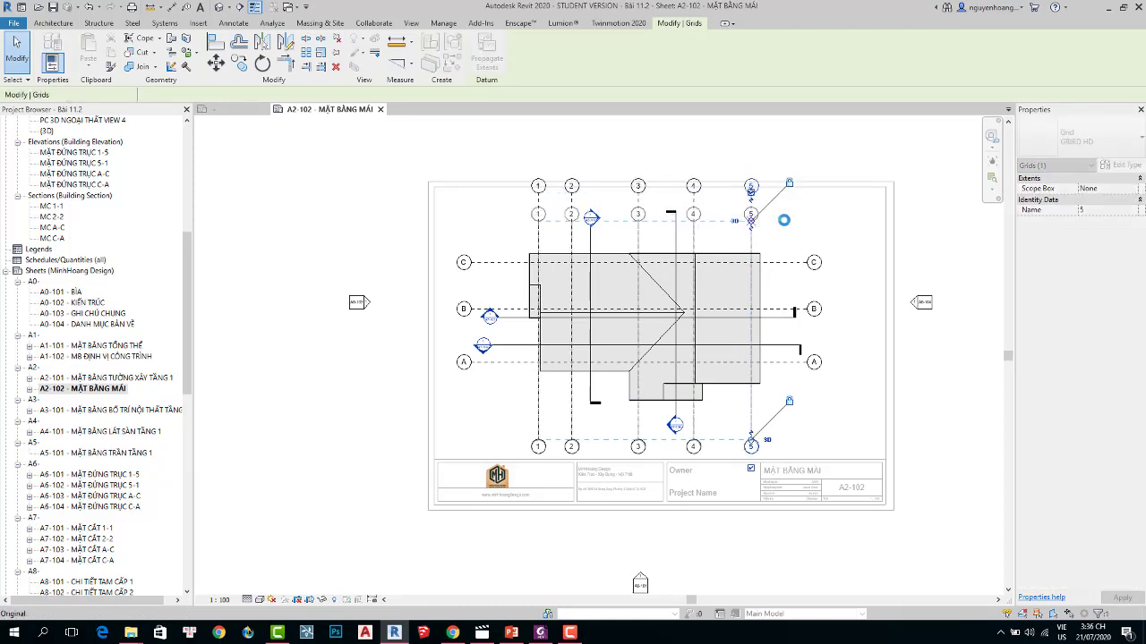
pyautogui.click(792, 223)
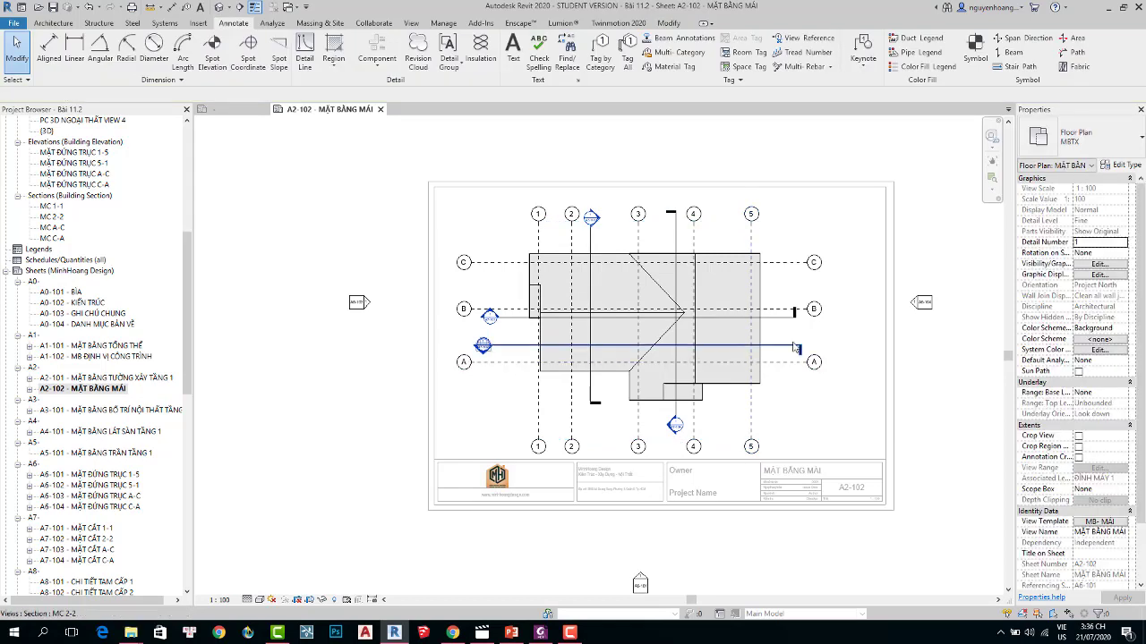
# Extend section MC 1-1's left end further left and reposition grid A's left bubble.
pyautogui.click(793, 315)
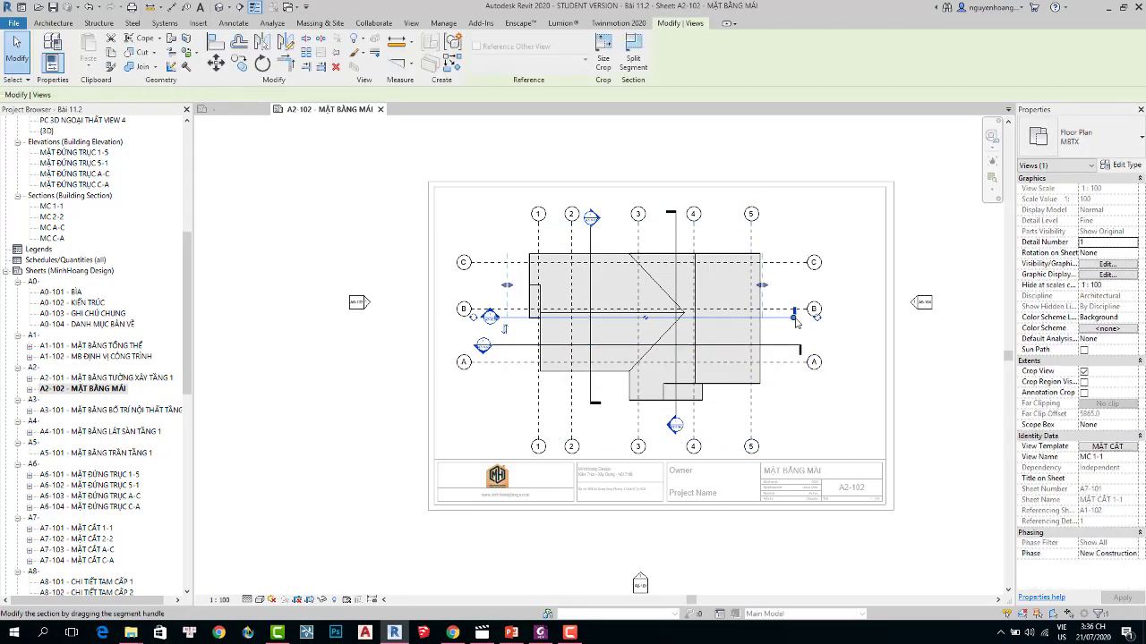
pyautogui.click(838, 344)
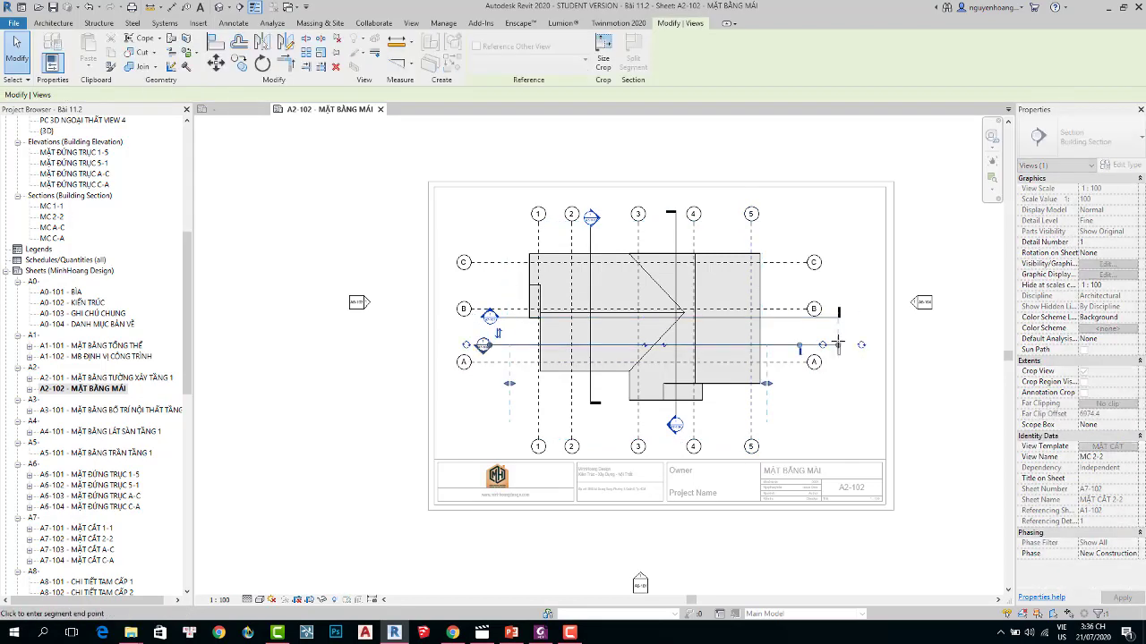
pyautogui.press('Escape')
pyautogui.click(495, 318)
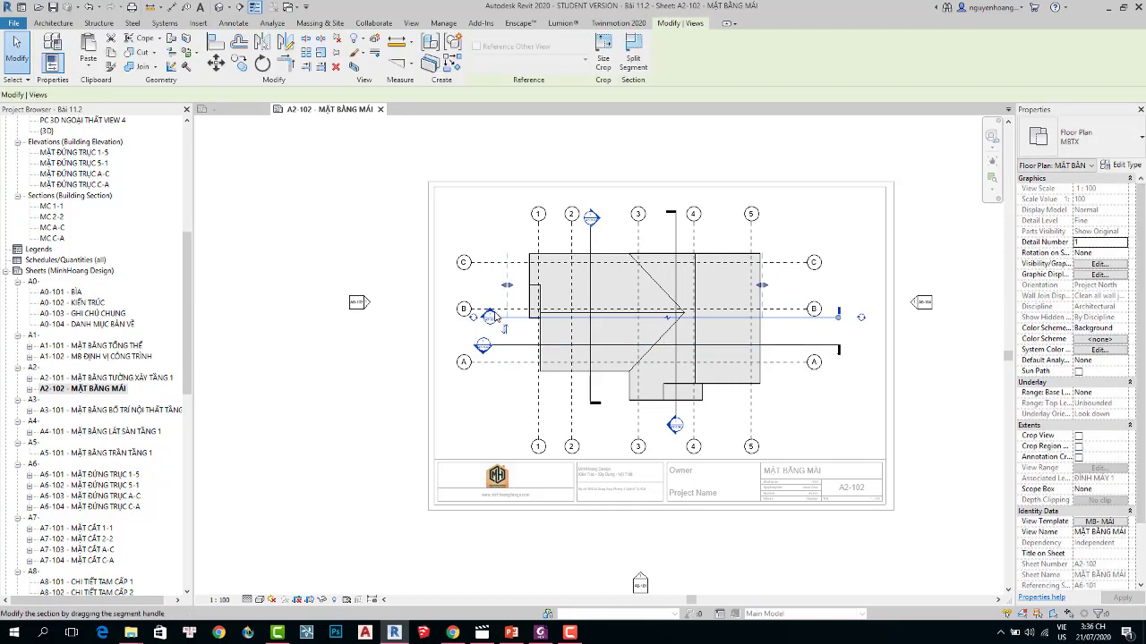
pyautogui.moveTo(495, 318); pyautogui.dragTo(472, 315)
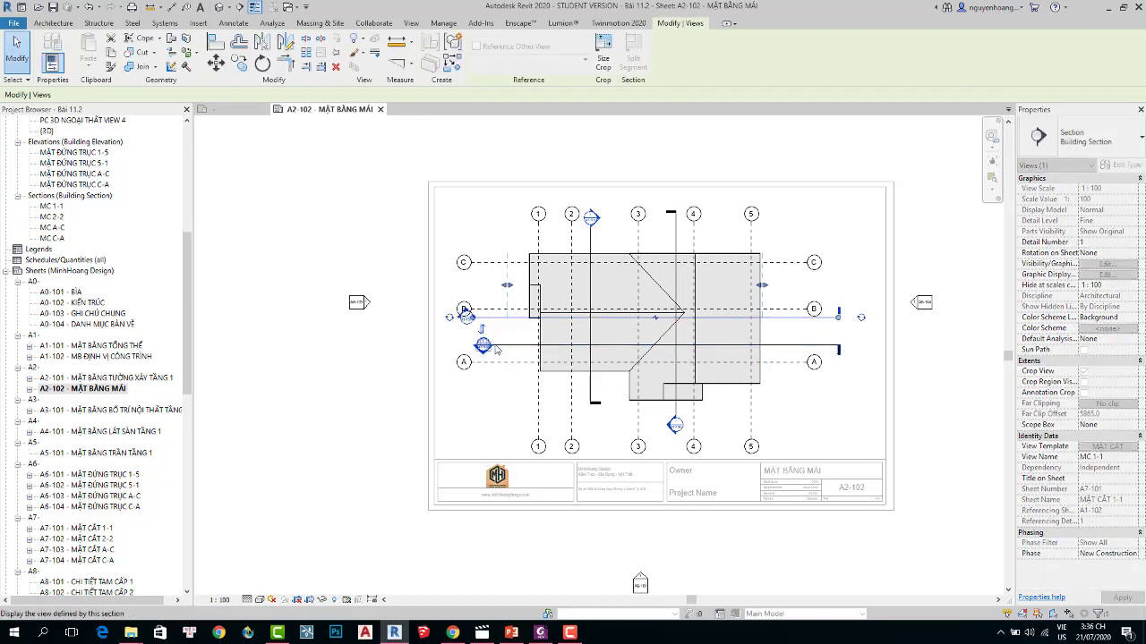
pyautogui.click(492, 349)
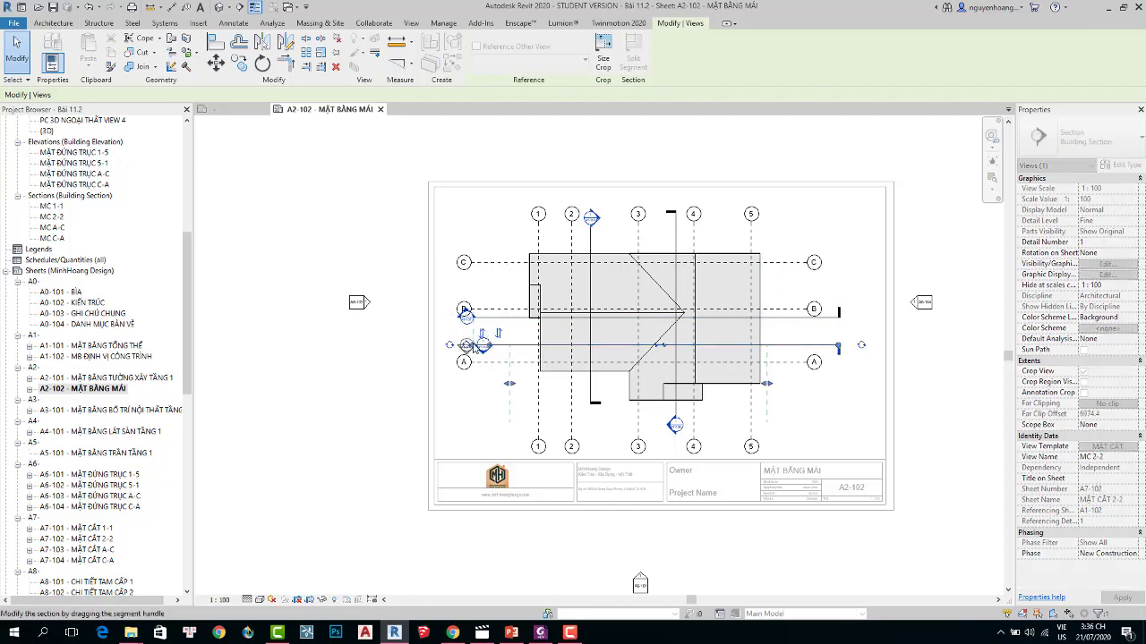
pyautogui.click(484, 369)
pyautogui.click(476, 364)
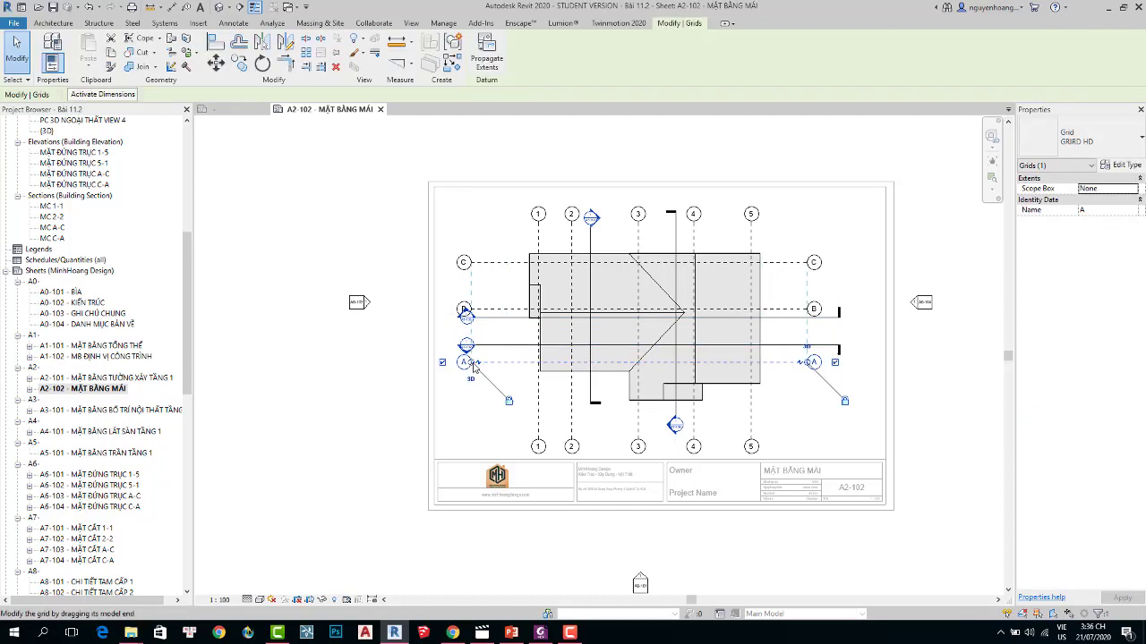
pyautogui.moveTo(491, 365); pyautogui.dragTo(480, 383)
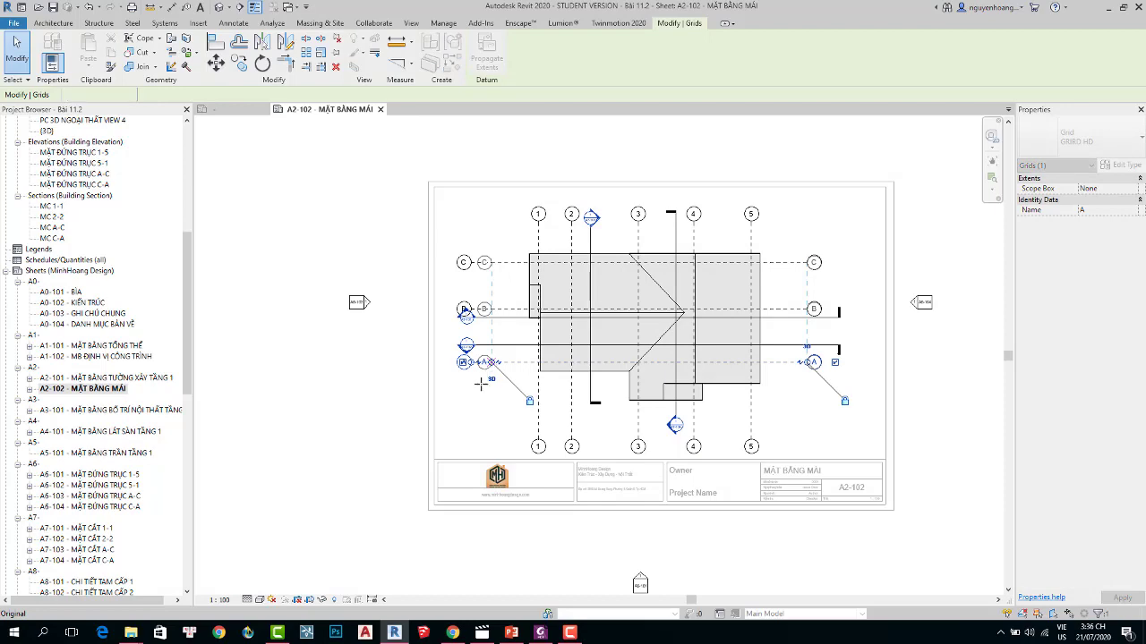
# Line up the bottom ends of grids 4 and 5 and move grid 5's top bubble down.
pyautogui.click(752, 435)
pyautogui.moveTo(752, 435); pyautogui.dragTo(752, 432)
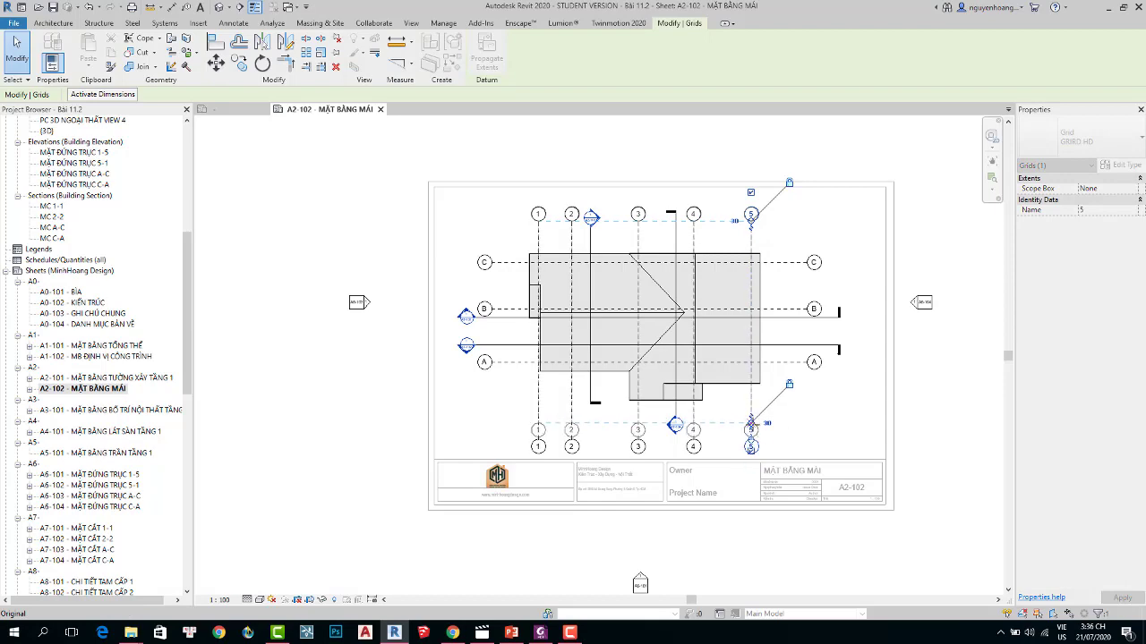
pyautogui.click(725, 426)
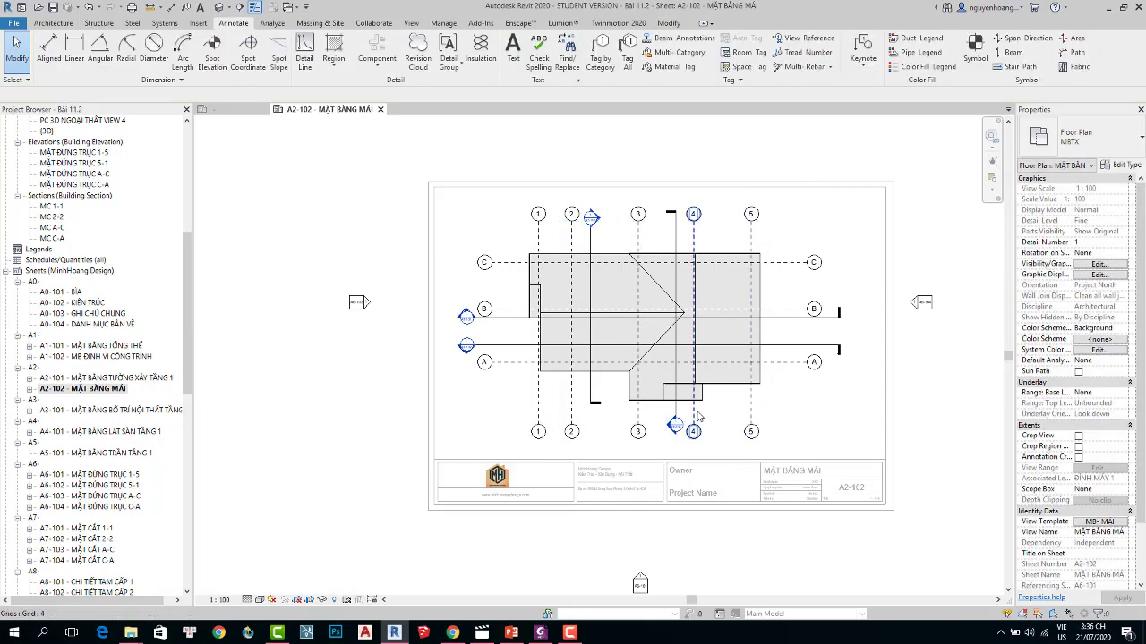
pyautogui.click(695, 432)
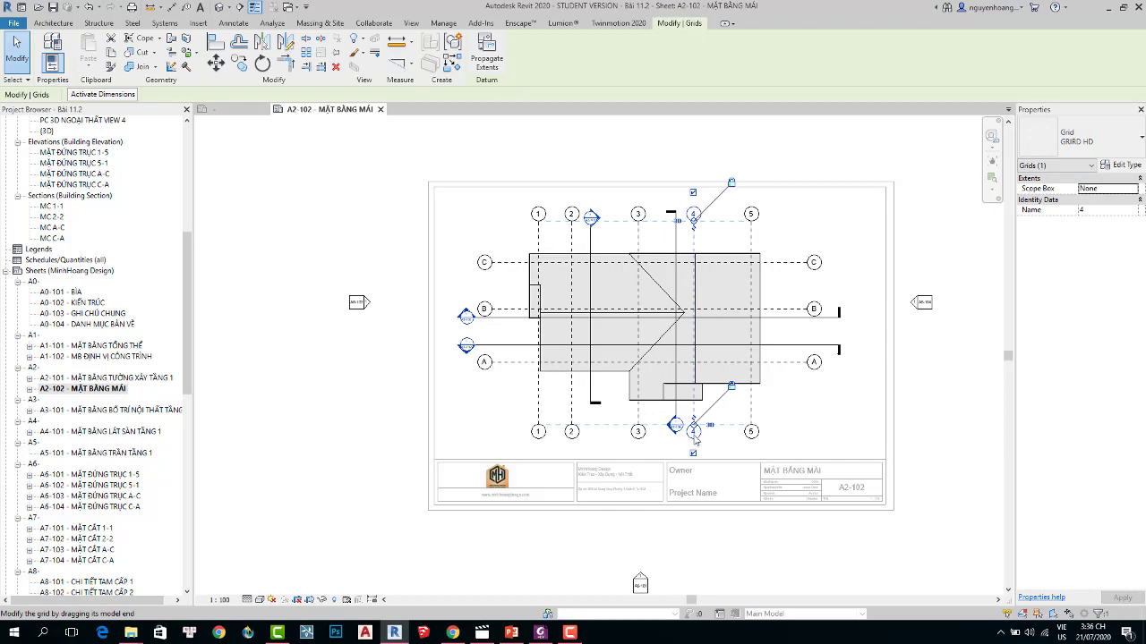
pyautogui.moveTo(694, 439); pyautogui.dragTo(776, 411)
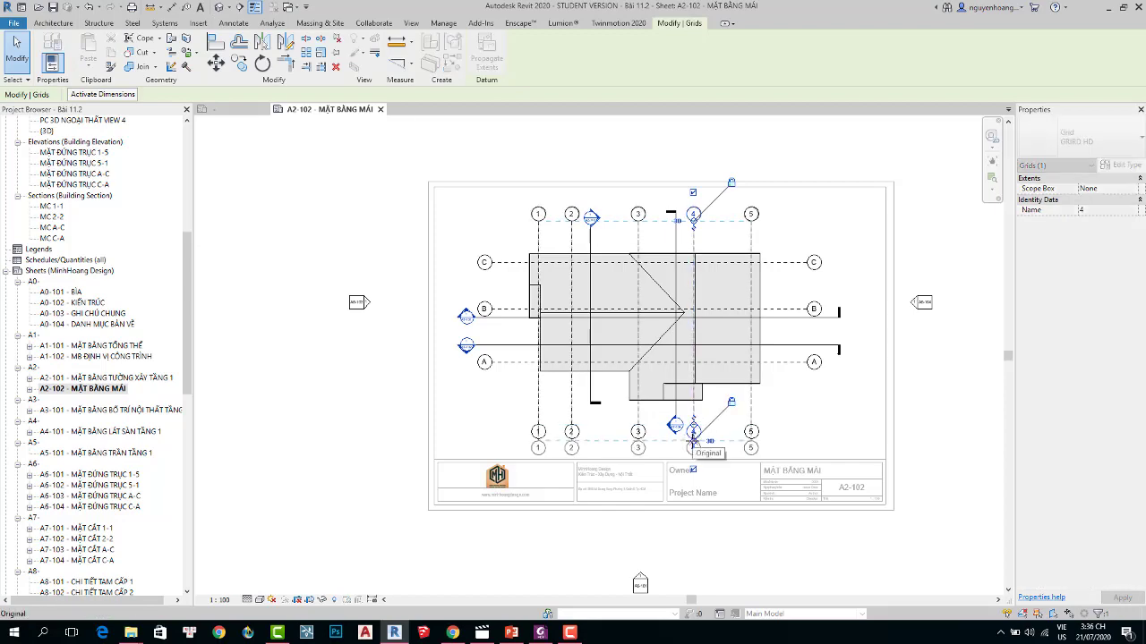
pyautogui.click(776, 411)
pyautogui.click(752, 222)
pyautogui.scroll(3, 752, 223)
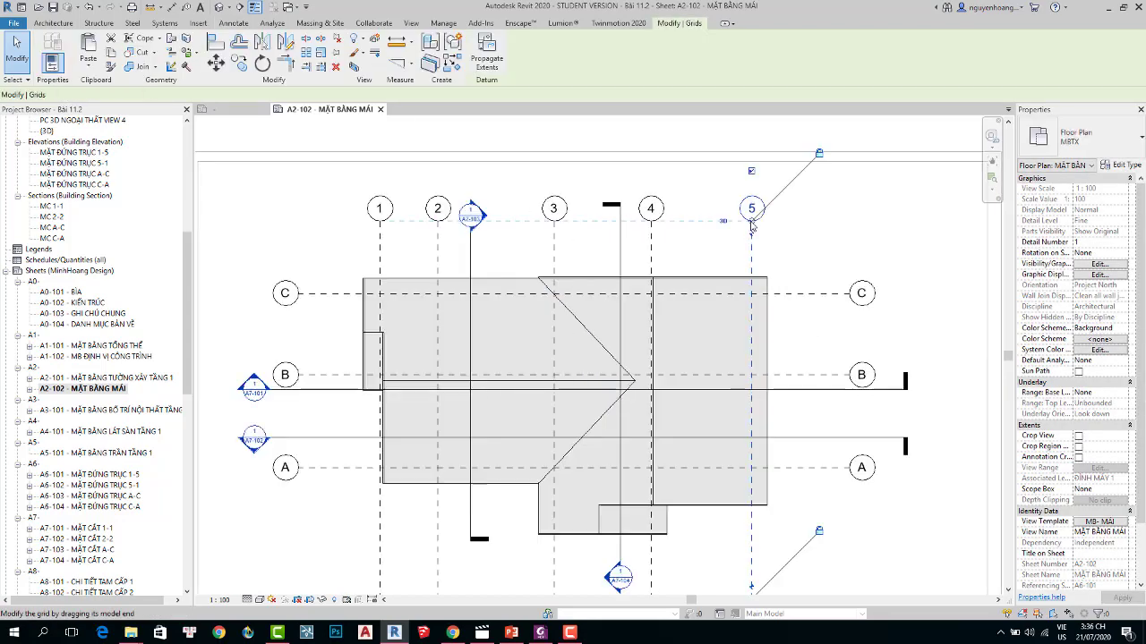
pyautogui.moveTo(752, 225); pyautogui.dragTo(838, 237)
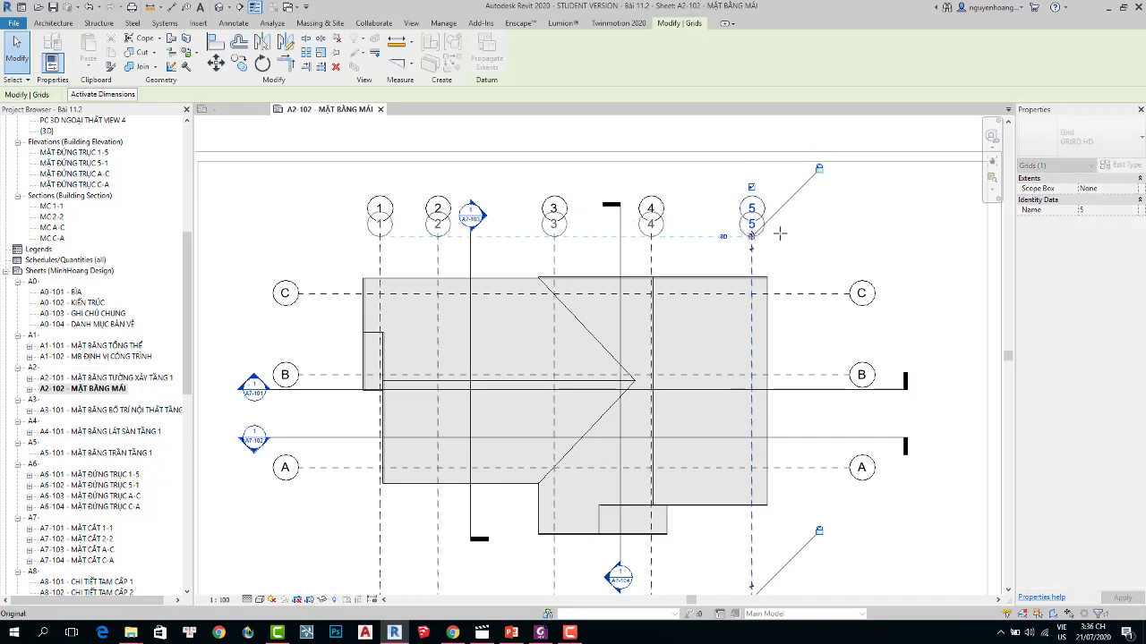
pyautogui.click(838, 236)
# Pull the lower ends of grids 1–5 up toward the roof outline and reframe the plan.
pyautogui.scroll(-3, 838, 236)
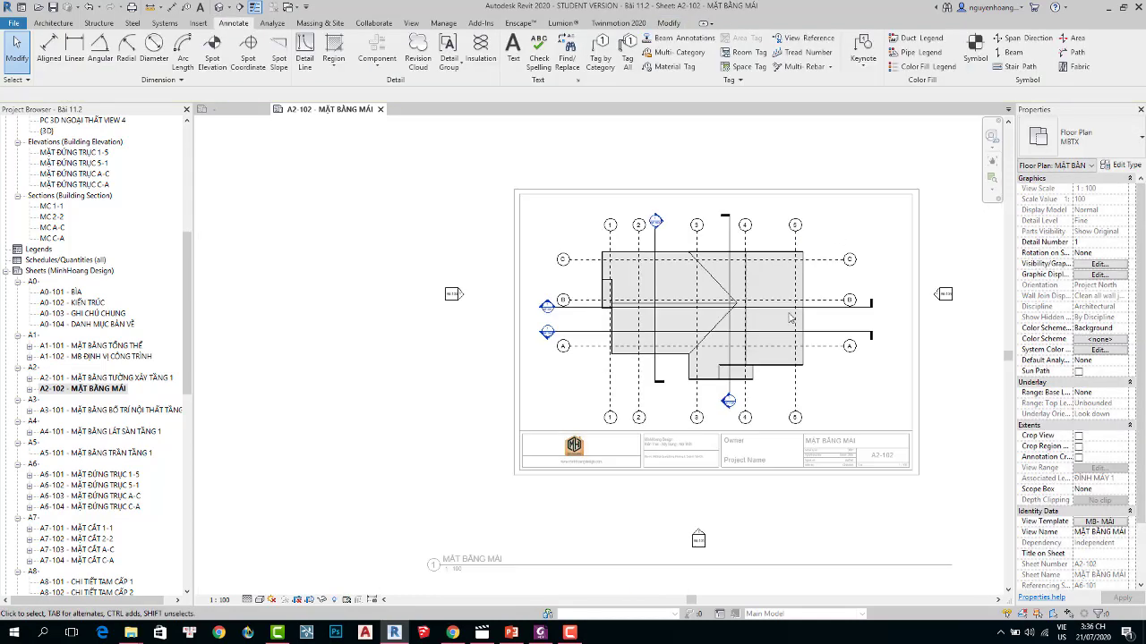
pyautogui.scroll(1, 789, 418)
pyautogui.scroll(2, 836, 414)
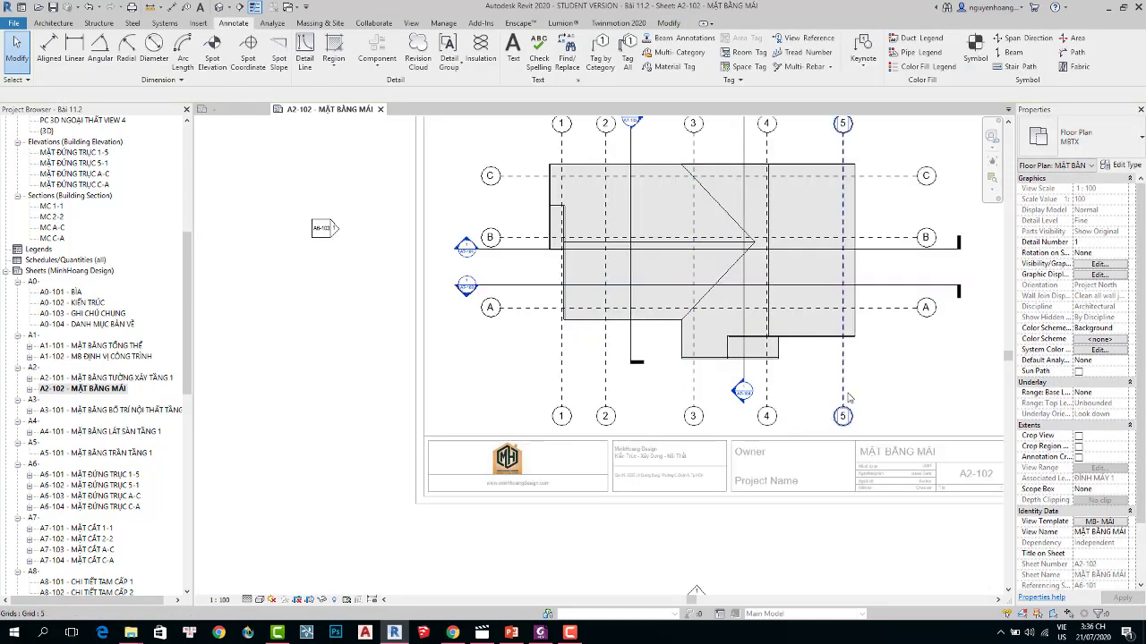
pyautogui.click(841, 413)
pyautogui.moveTo(842, 414); pyautogui.dragTo(842, 393)
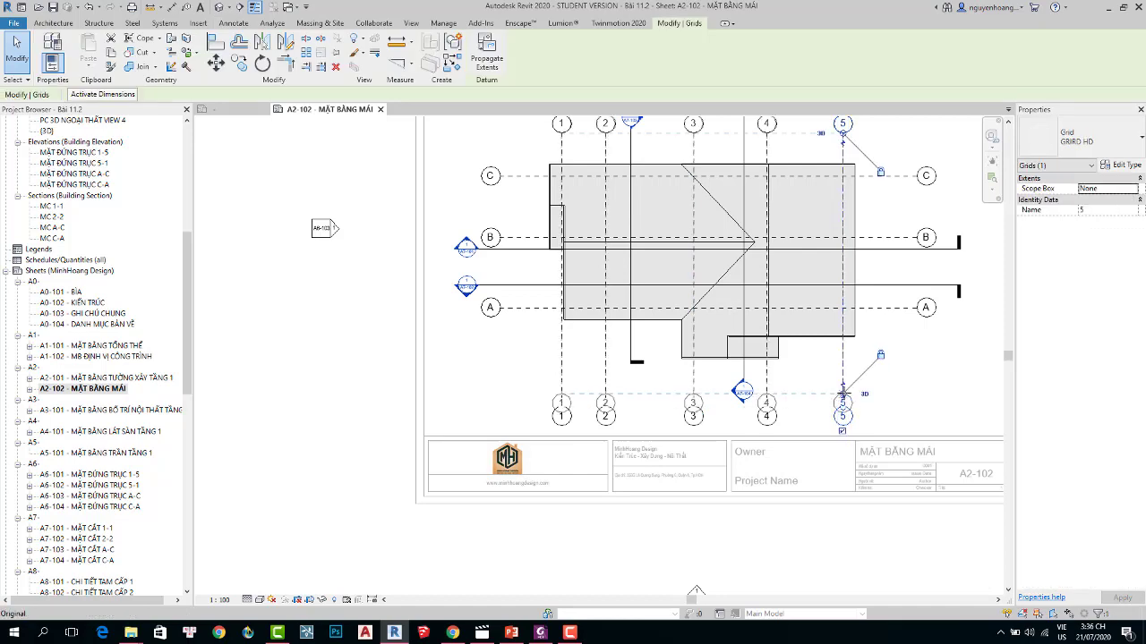
pyautogui.click(905, 380)
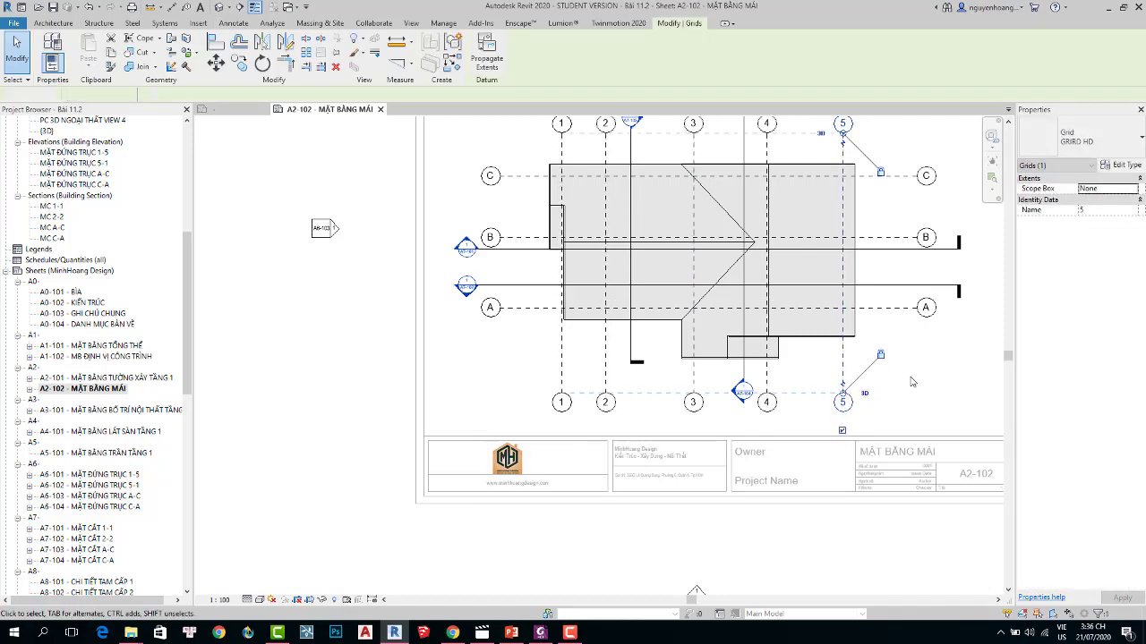
pyautogui.scroll(-2, 897, 408)
pyautogui.moveTo(908, 377); pyautogui.dragTo(892, 403, button='middle')
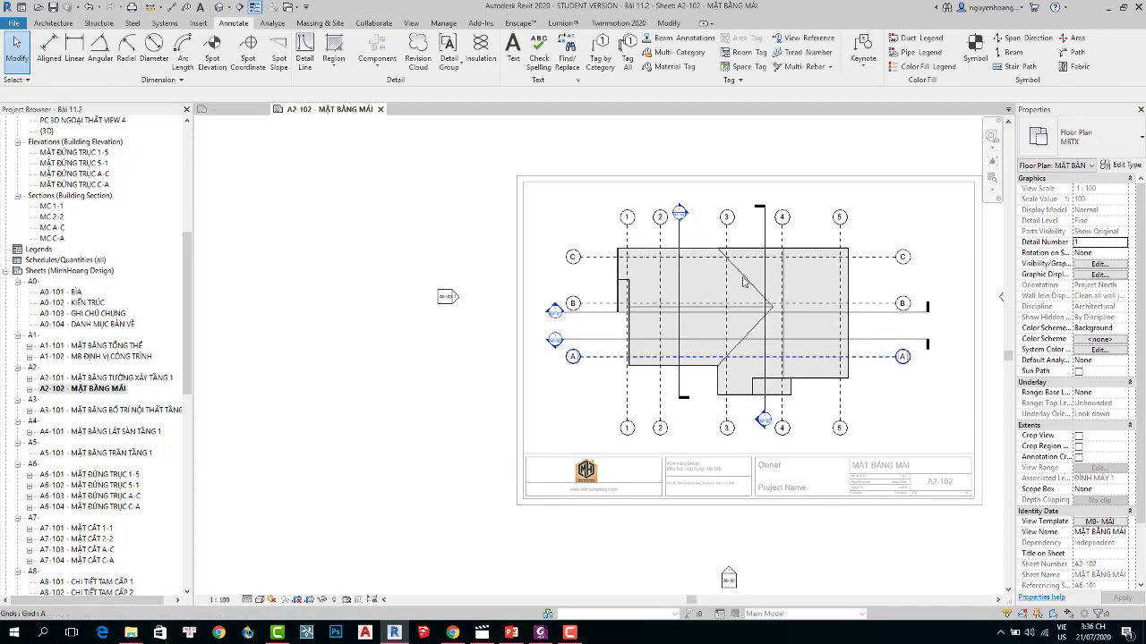
# With aligned dimensions (DI), dimension grid C and the roof edges, placed left of the roof.
pyautogui.press('d')
pyautogui.press('i')
pyautogui.scroll(2, 646, 242)
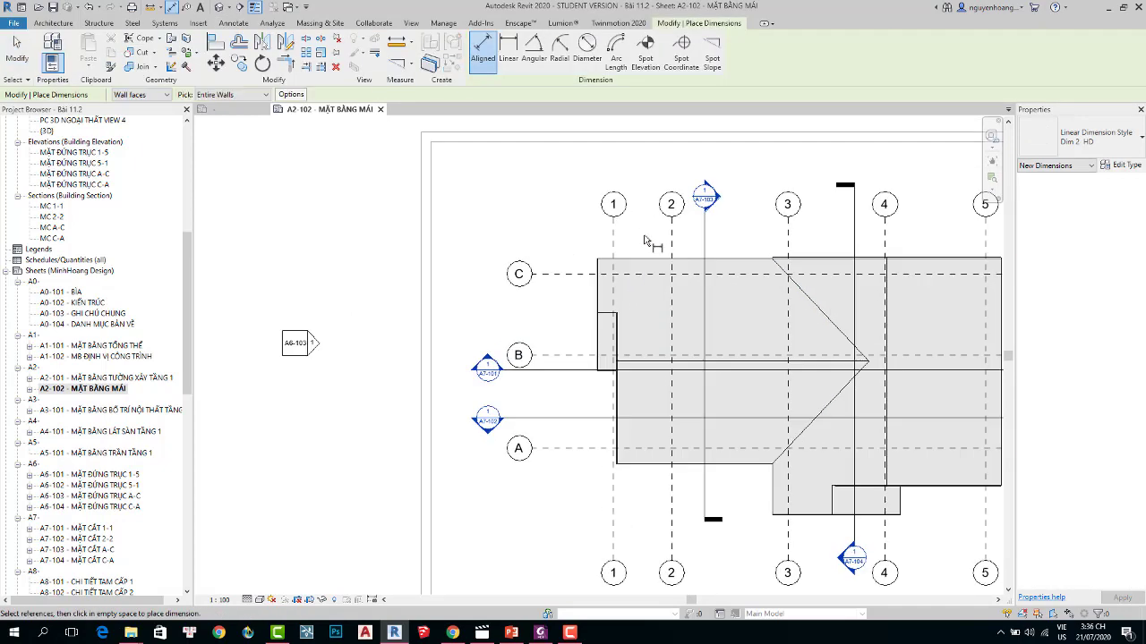
pyautogui.scroll(-1, 636, 241)
pyautogui.scroll(1, 619, 286)
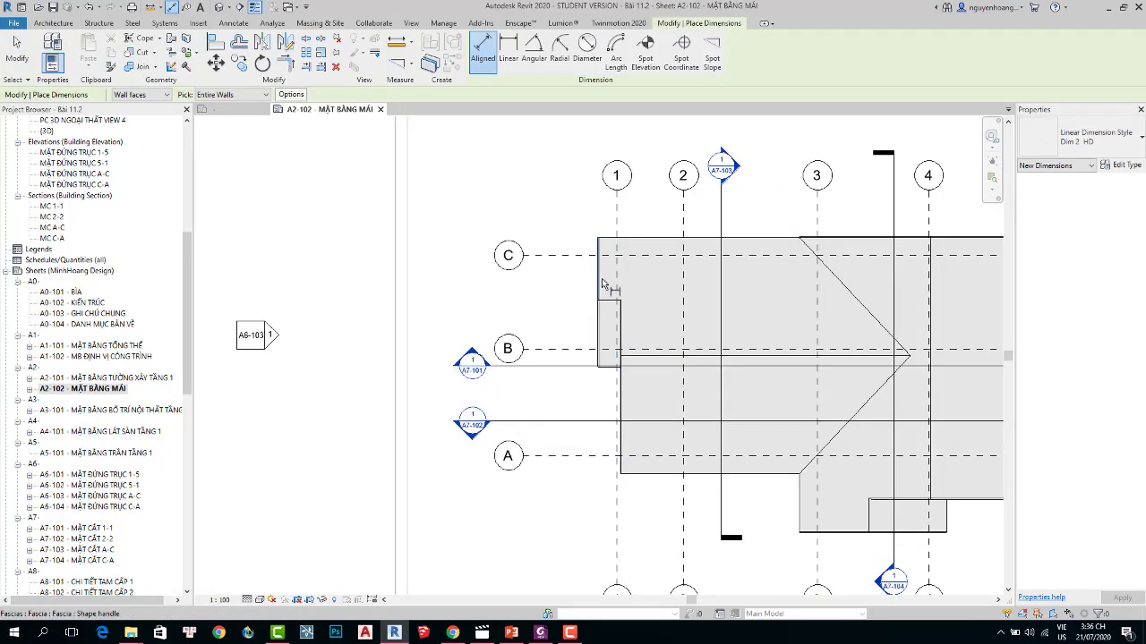
pyautogui.click(577, 256)
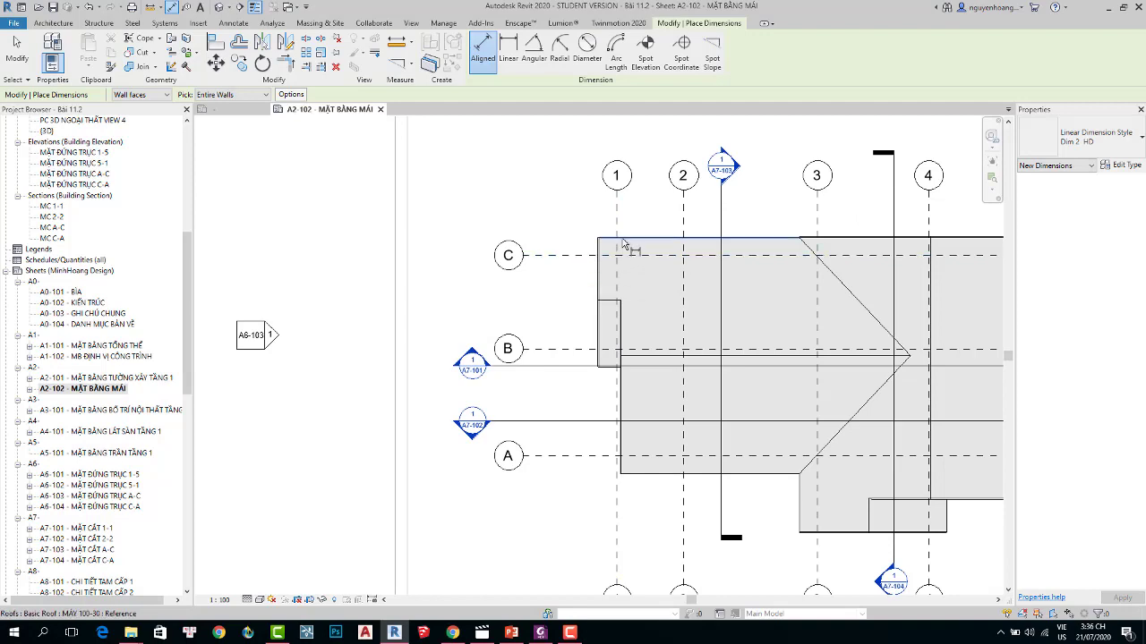
pyautogui.click(626, 238)
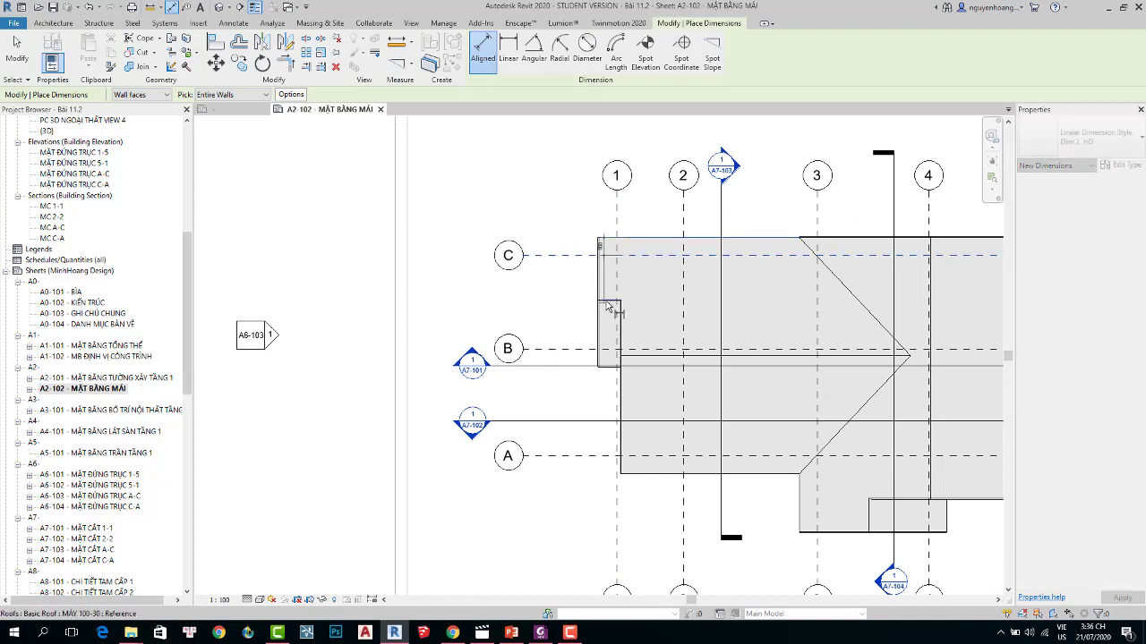
pyautogui.scroll(2, 605, 369)
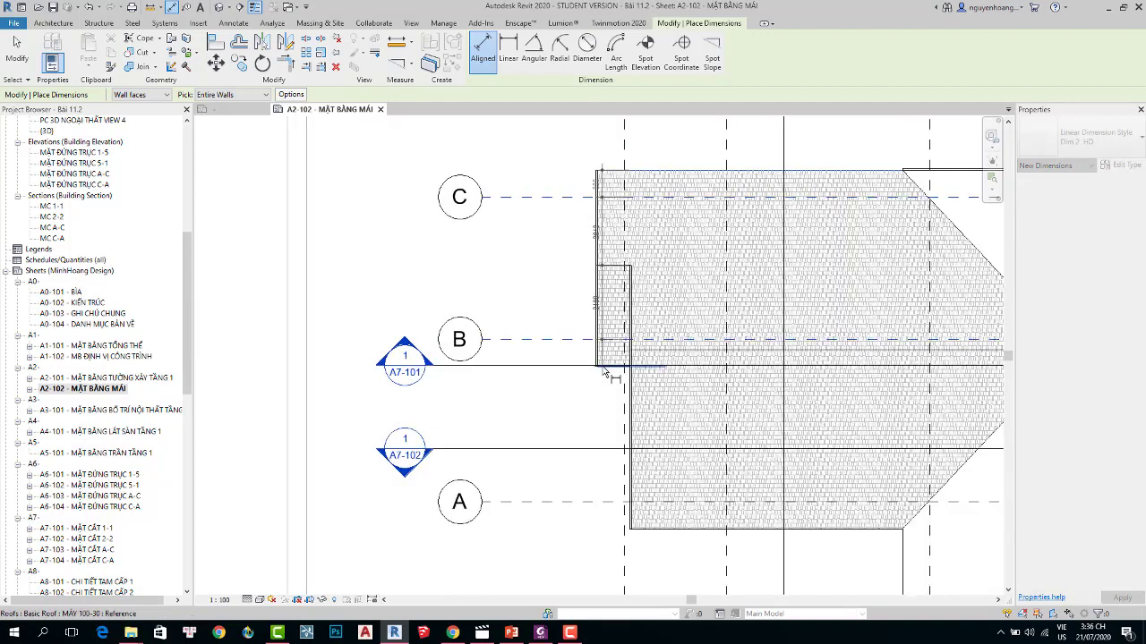
pyautogui.scroll(4, 605, 368)
pyautogui.click(614, 371)
pyautogui.scroll(-2, 531, 442)
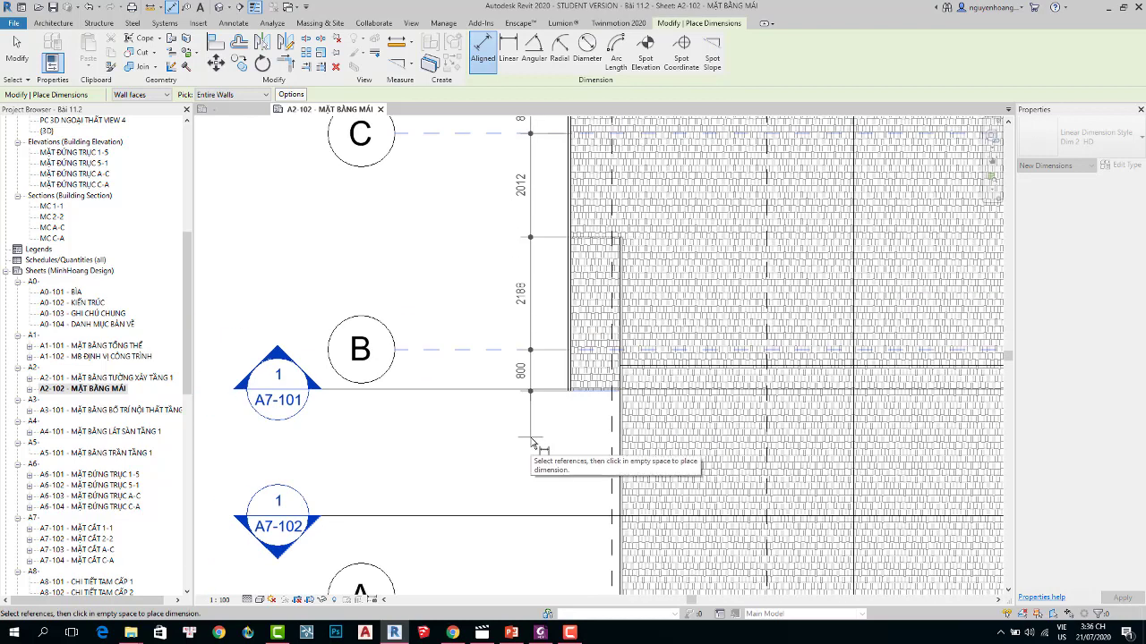
pyautogui.click(516, 452)
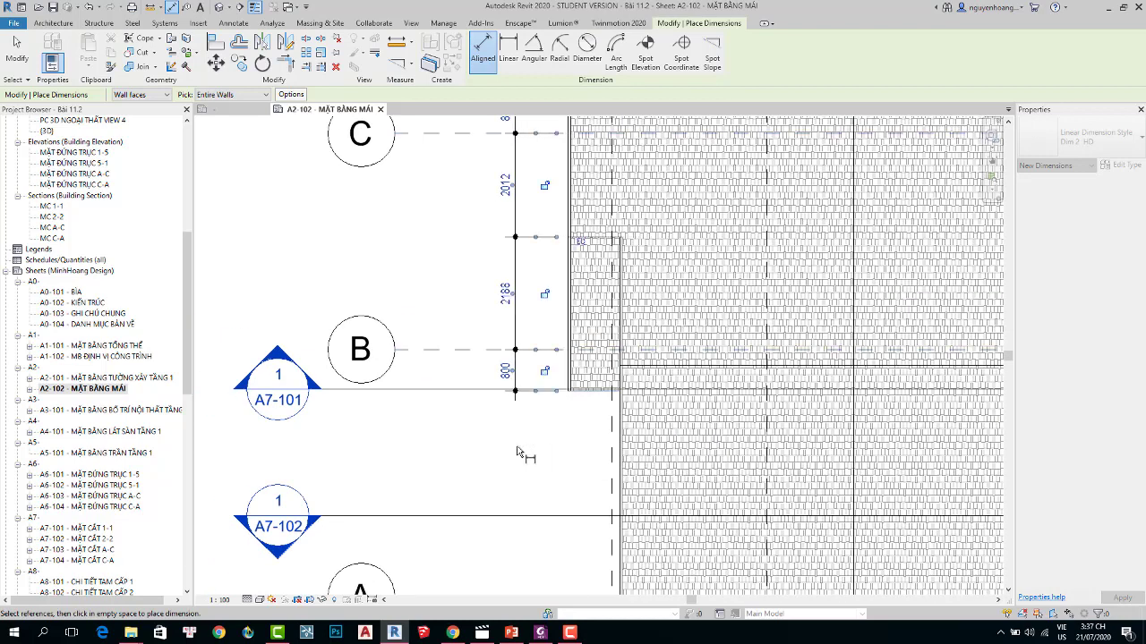
# Add an overall dimension from grid C to grid A.
pyautogui.scroll(-3, 557, 473)
pyautogui.scroll(-3, 680, 353)
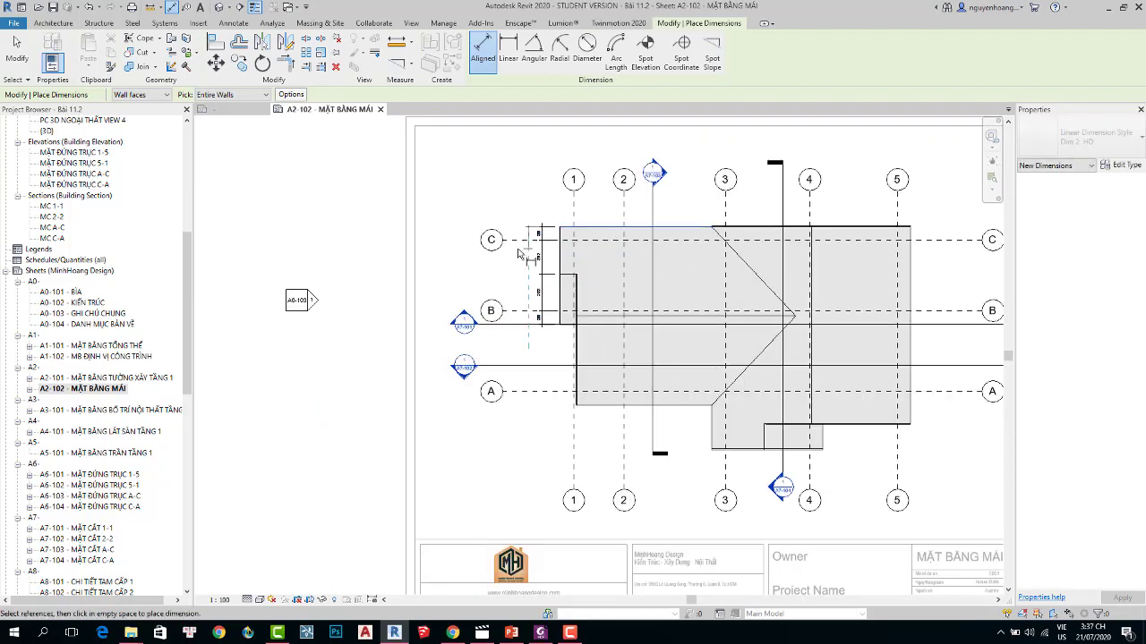
pyautogui.click(609, 240)
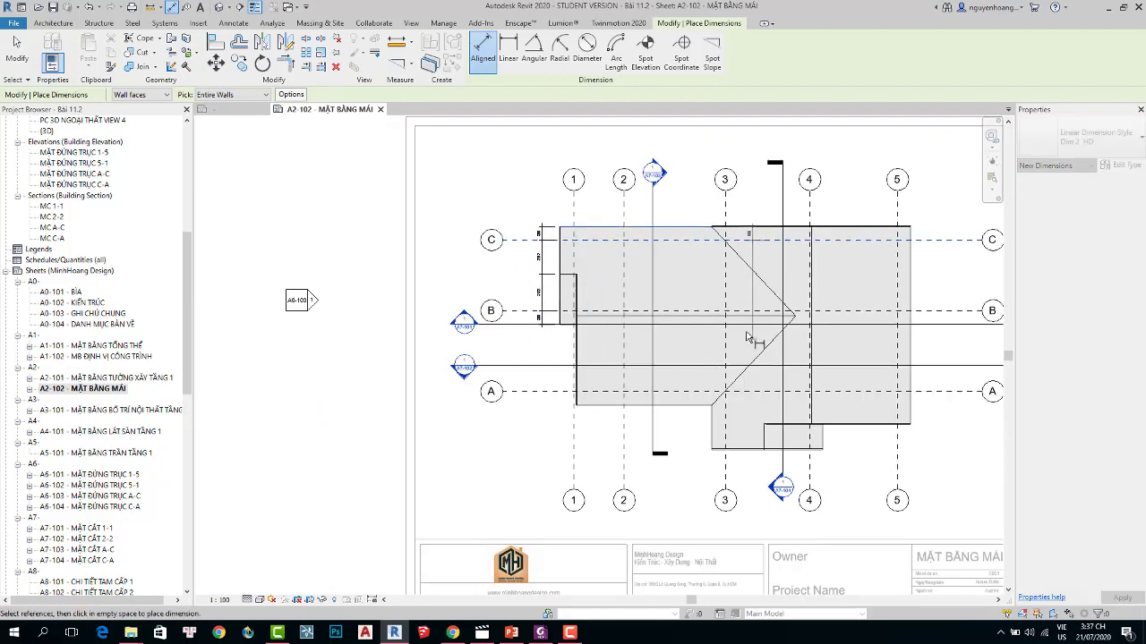
pyautogui.scroll(3, 739, 319)
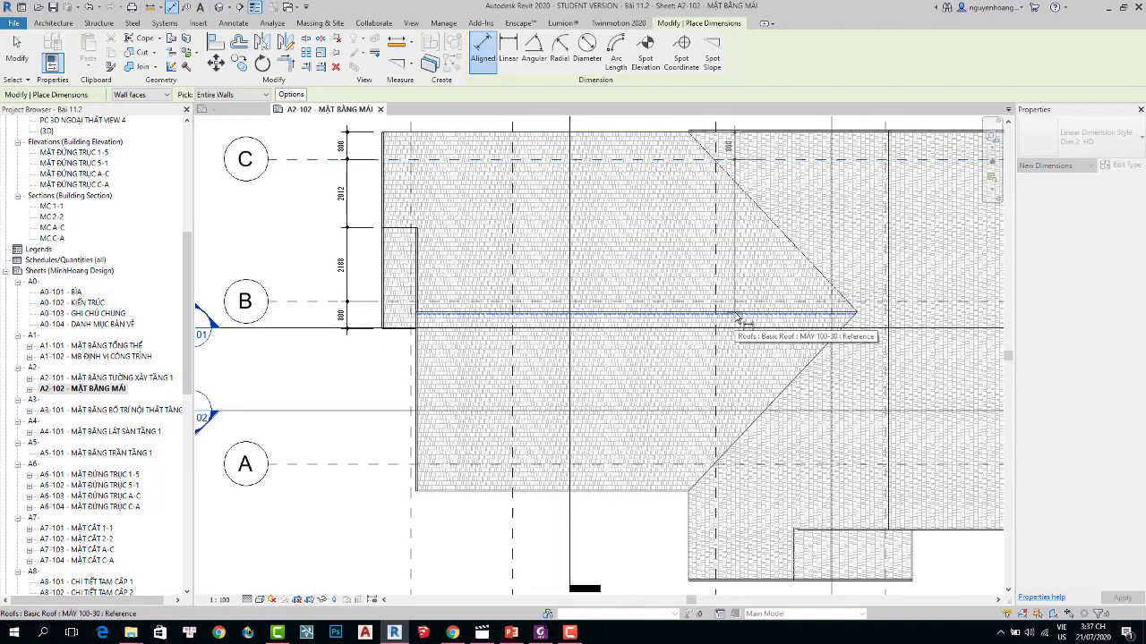
pyautogui.scroll(2, 577, 317)
pyautogui.scroll(3, 586, 316)
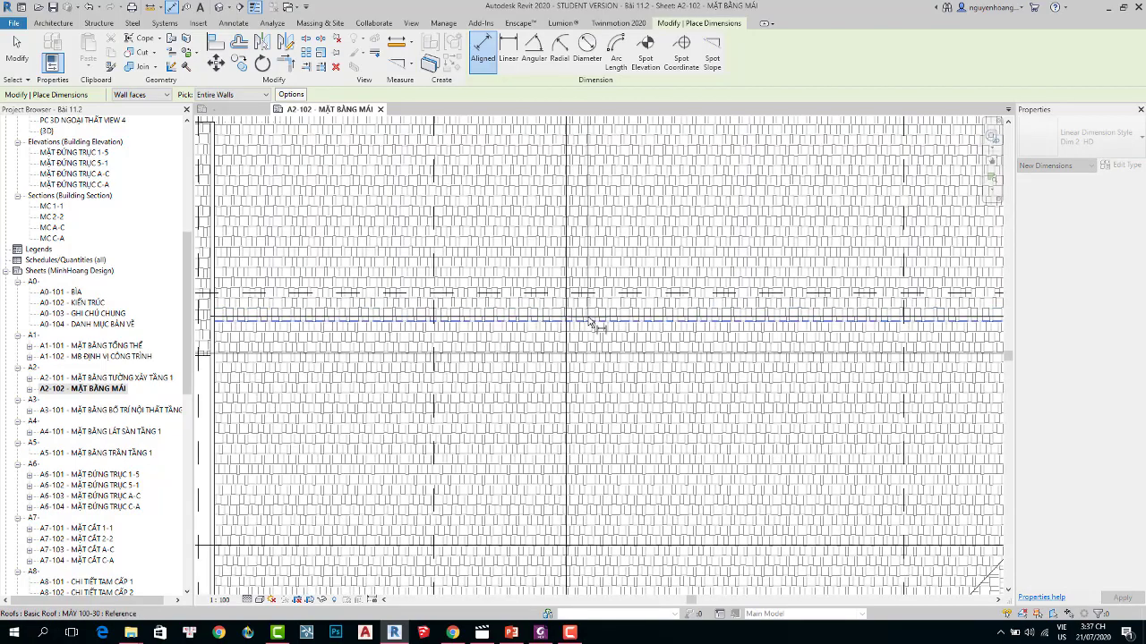
pyautogui.scroll(-4, 590, 320)
pyautogui.scroll(-3, 519, 324)
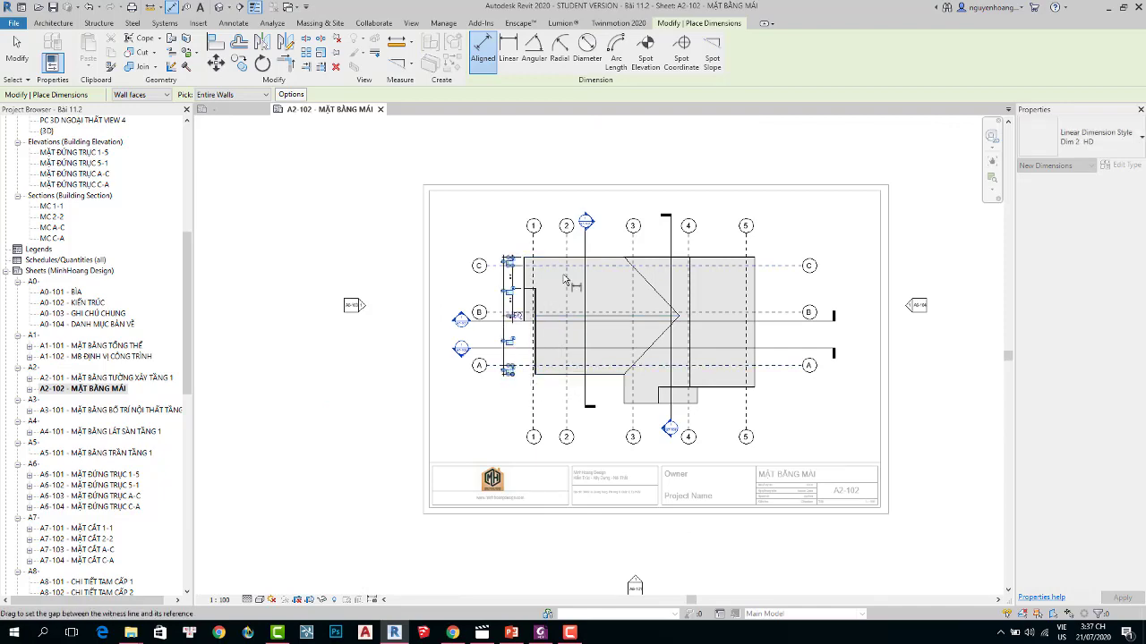
pyautogui.scroll(2, 504, 399)
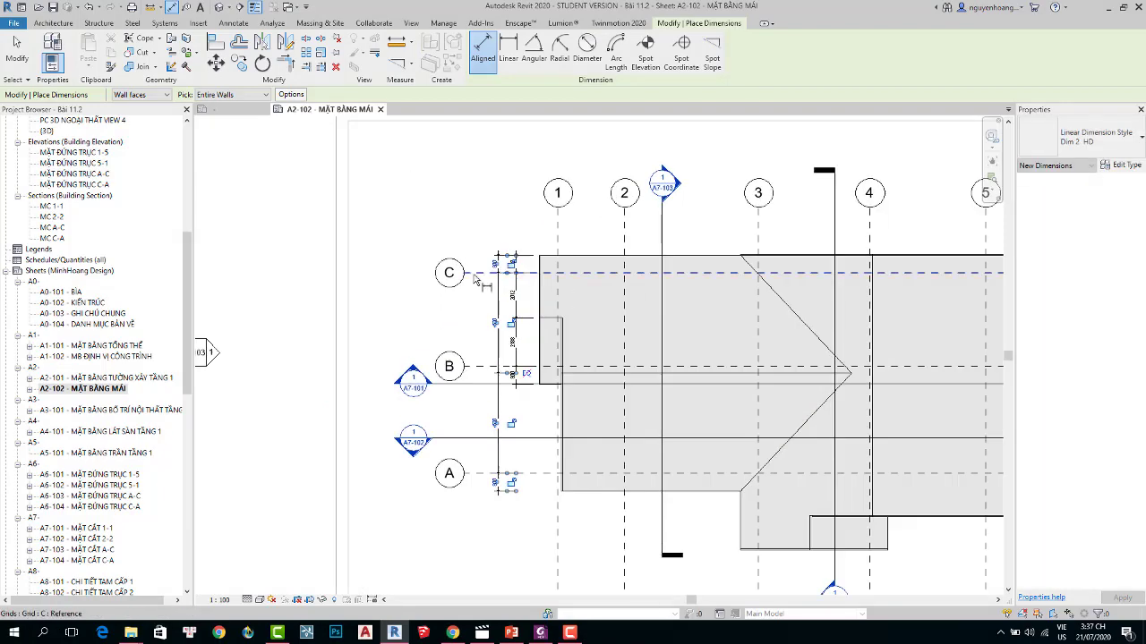
pyautogui.click(479, 474)
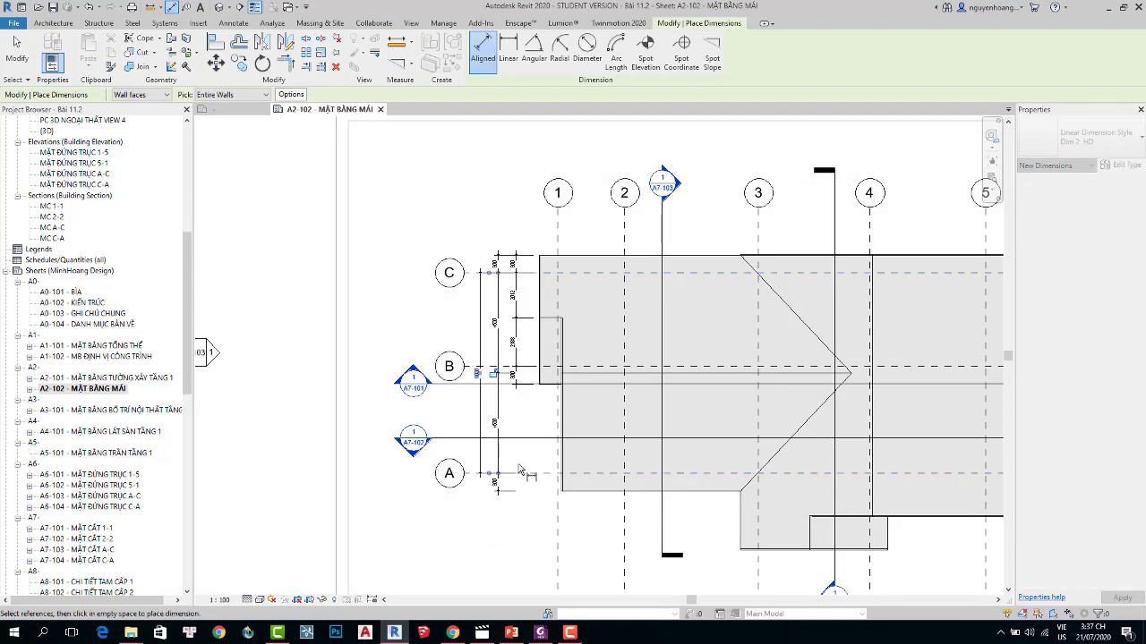
pyautogui.scroll(-1, 497, 417)
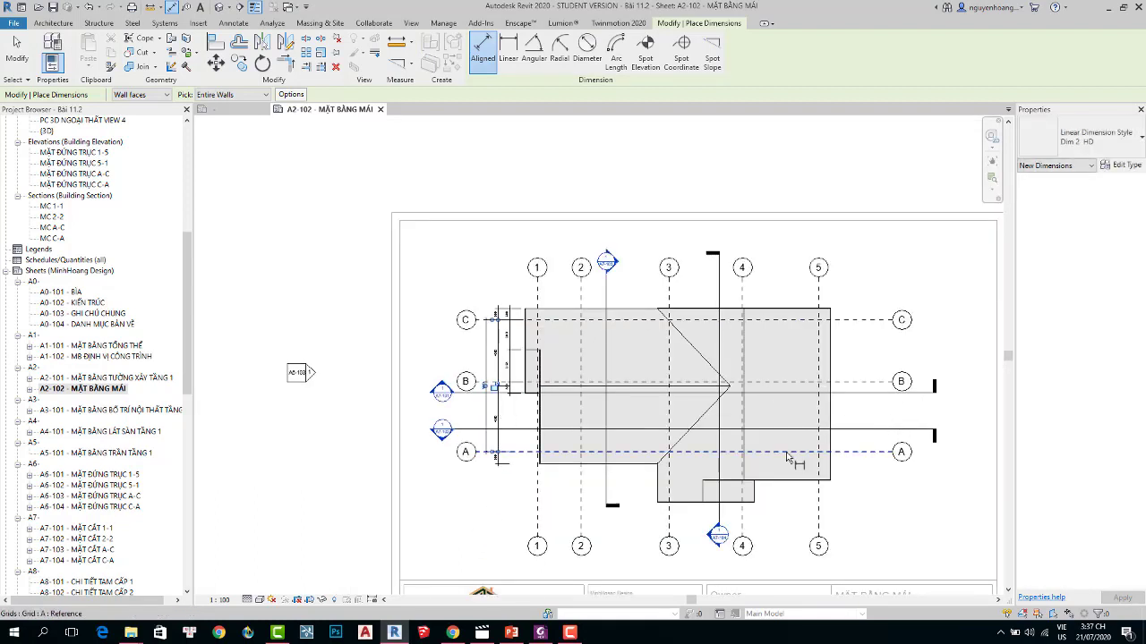
pyautogui.scroll(1, 766, 520)
pyautogui.scroll(1, 765, 512)
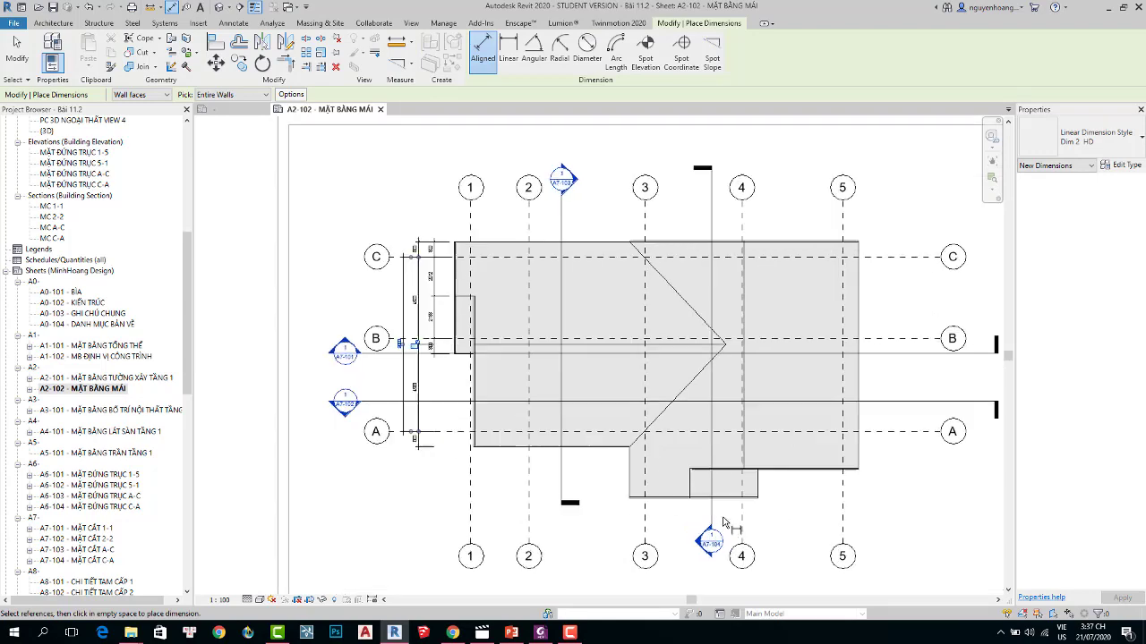
pyautogui.scroll(1, 716, 514)
# Dimension the lower roof's left edge, a roof edge, grid 4 and the right roof edge below the roof.
pyautogui.click(600, 472)
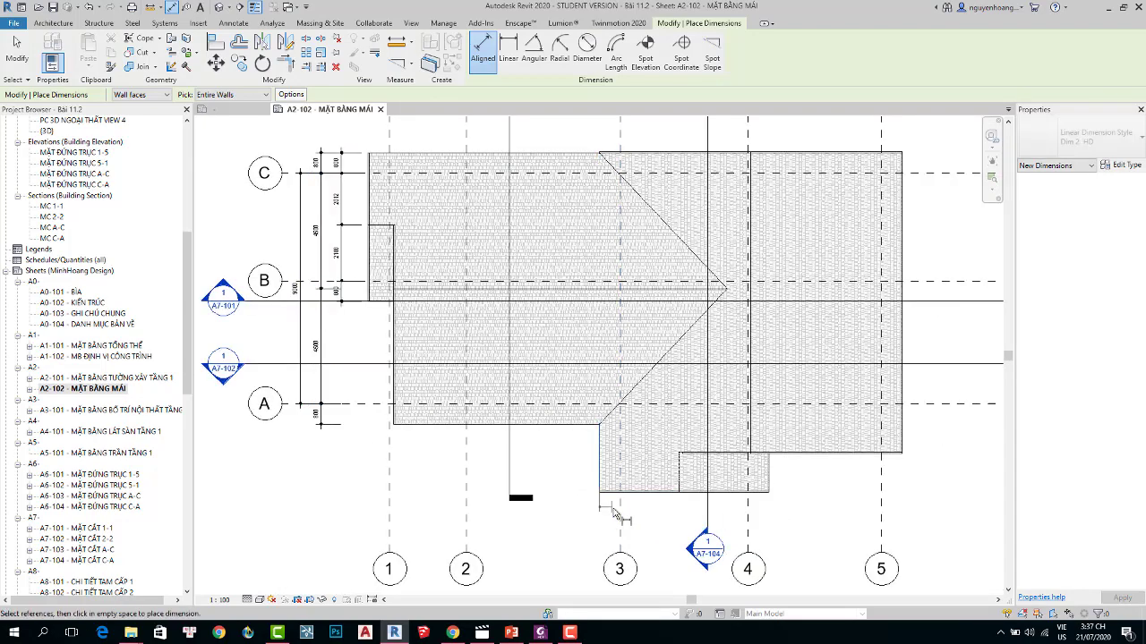
pyautogui.click(680, 484)
pyautogui.click(747, 488)
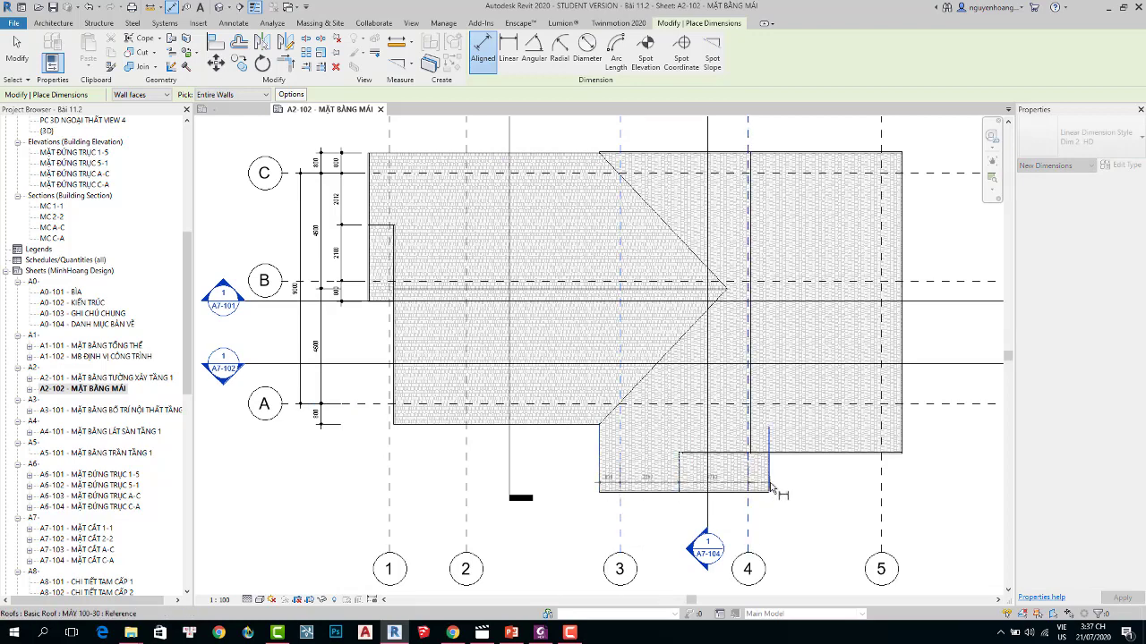
pyautogui.click(769, 487)
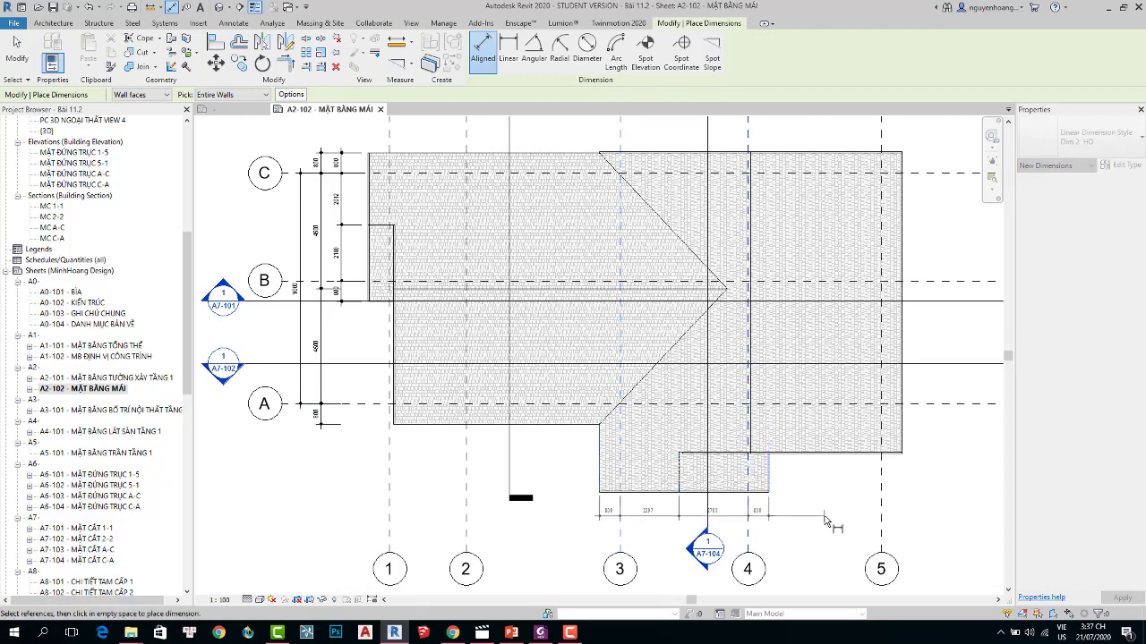
pyautogui.click(824, 519)
pyautogui.scroll(-1, 671, 317)
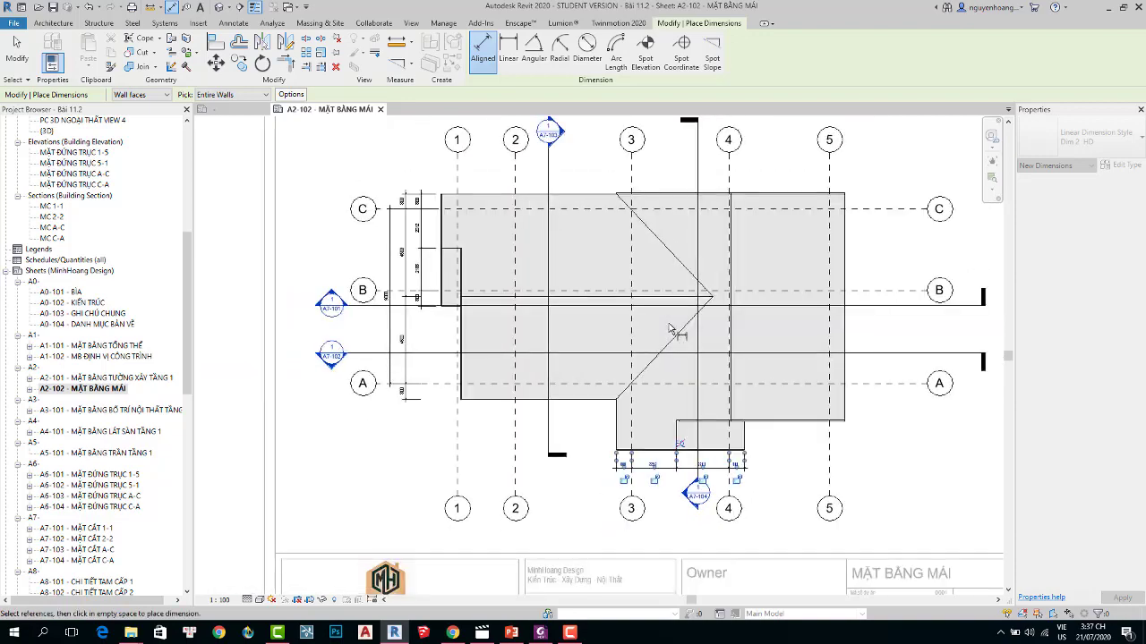
pyautogui.scroll(-1, 671, 318)
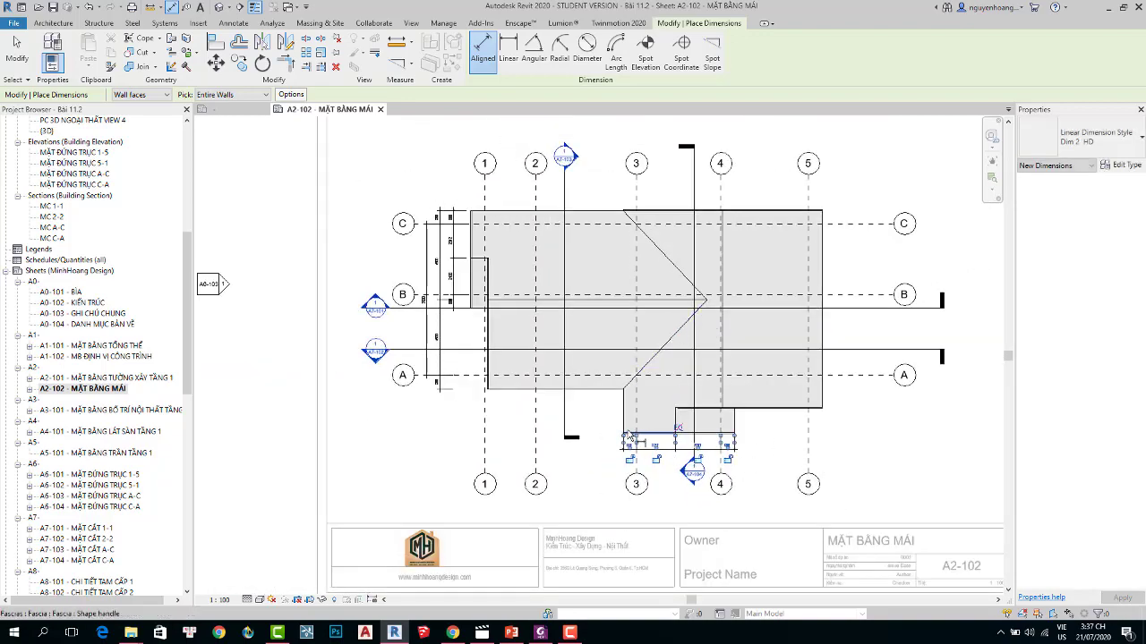
pyautogui.scroll(1, 503, 384)
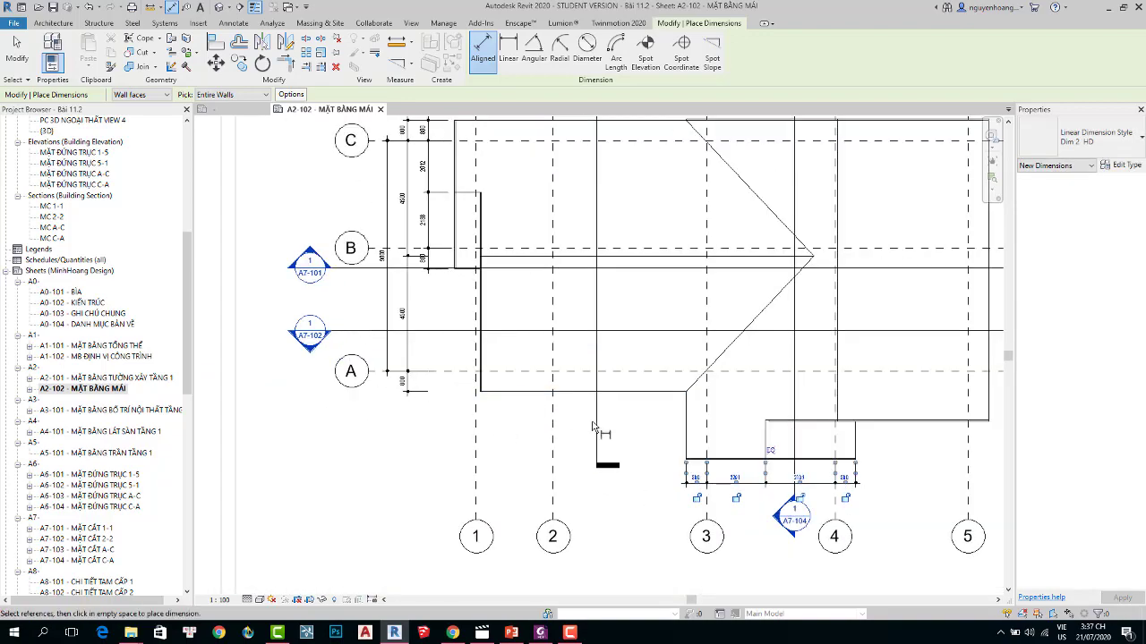
pyautogui.scroll(5, 486, 365)
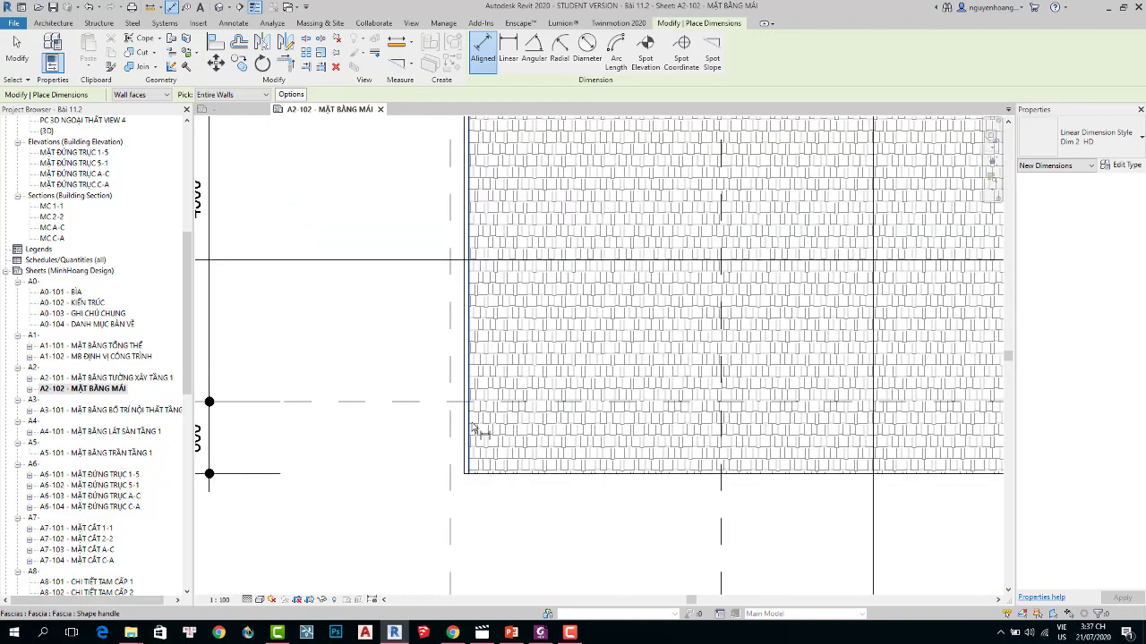
pyautogui.scroll(-4, 259, 324)
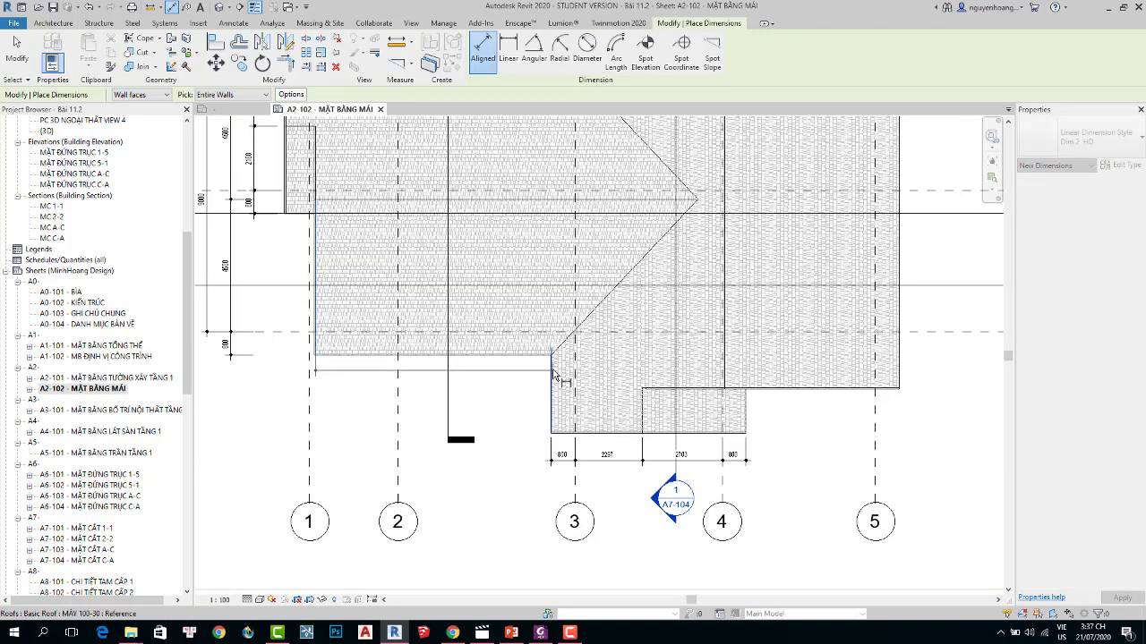
pyautogui.scroll(-1, 529, 463)
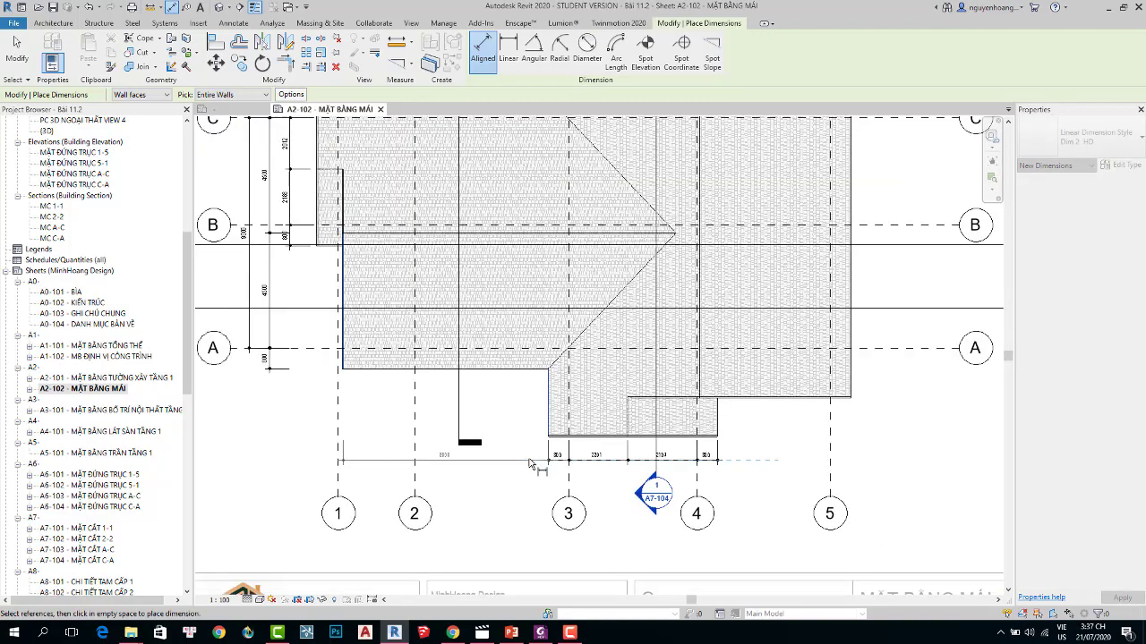
pyautogui.scroll(-1, 529, 464)
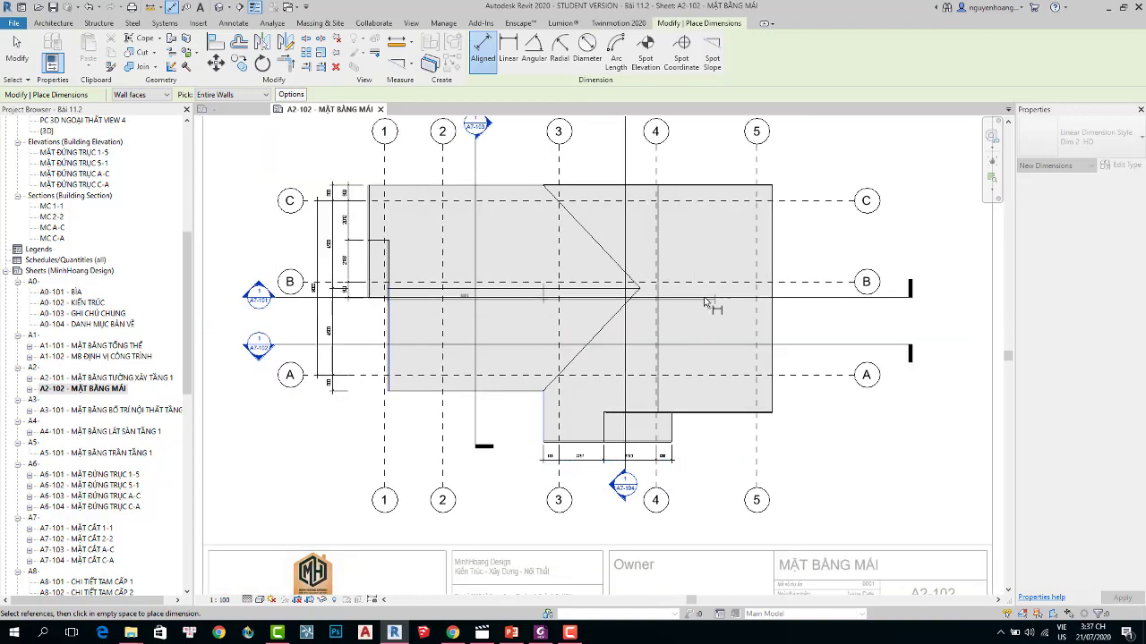
pyautogui.scroll(3, 663, 213)
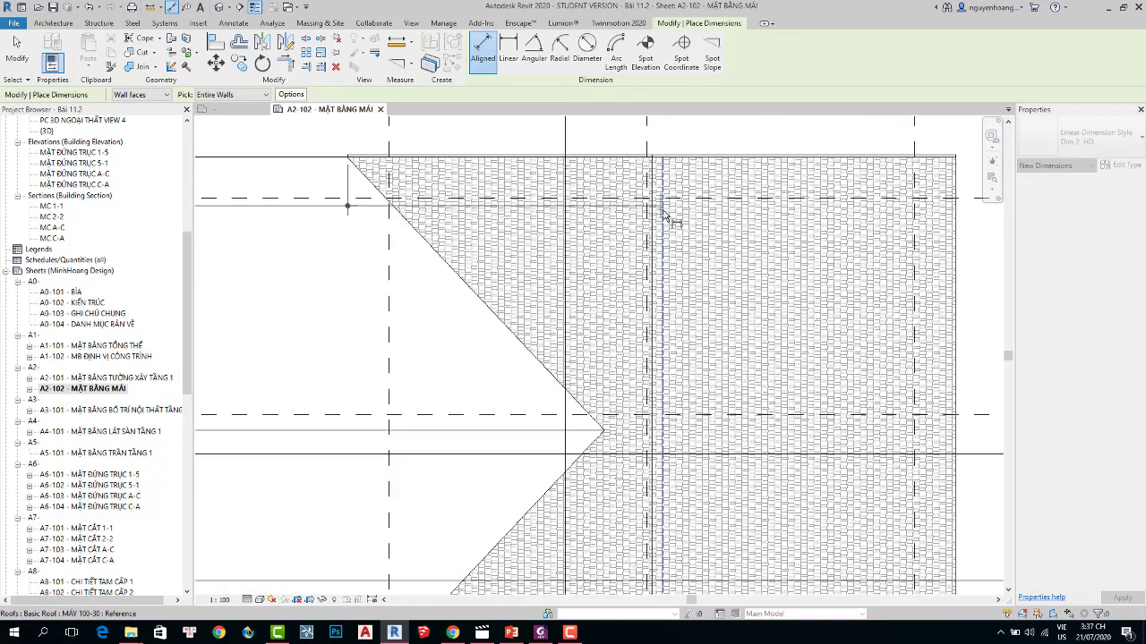
pyautogui.scroll(-2, 654, 421)
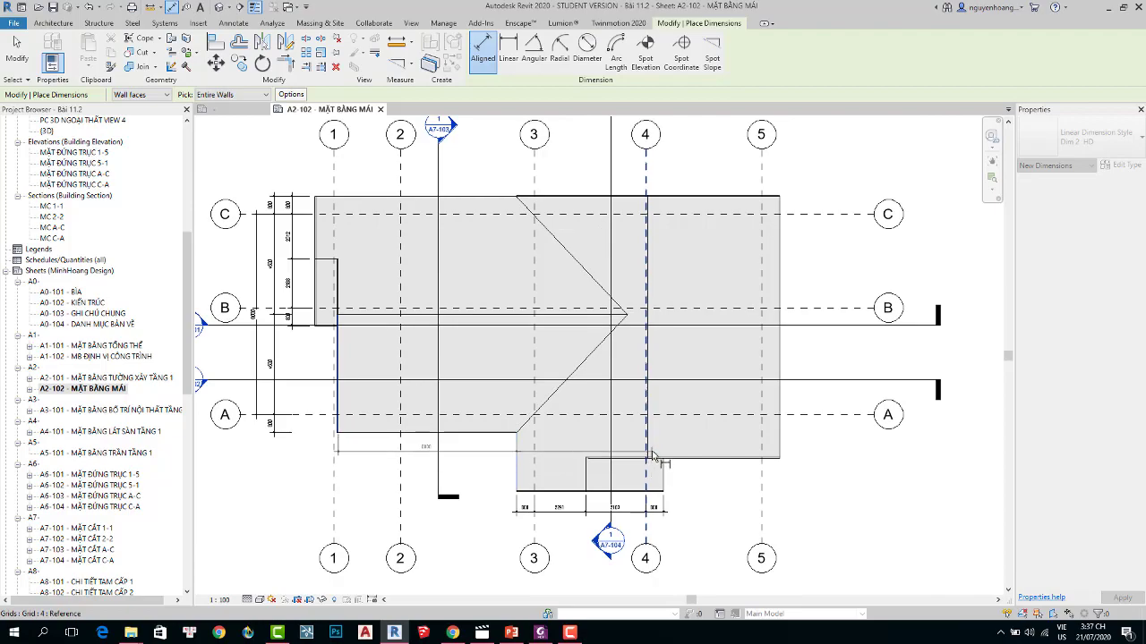
pyautogui.scroll(2, 653, 456)
pyautogui.scroll(2, 653, 457)
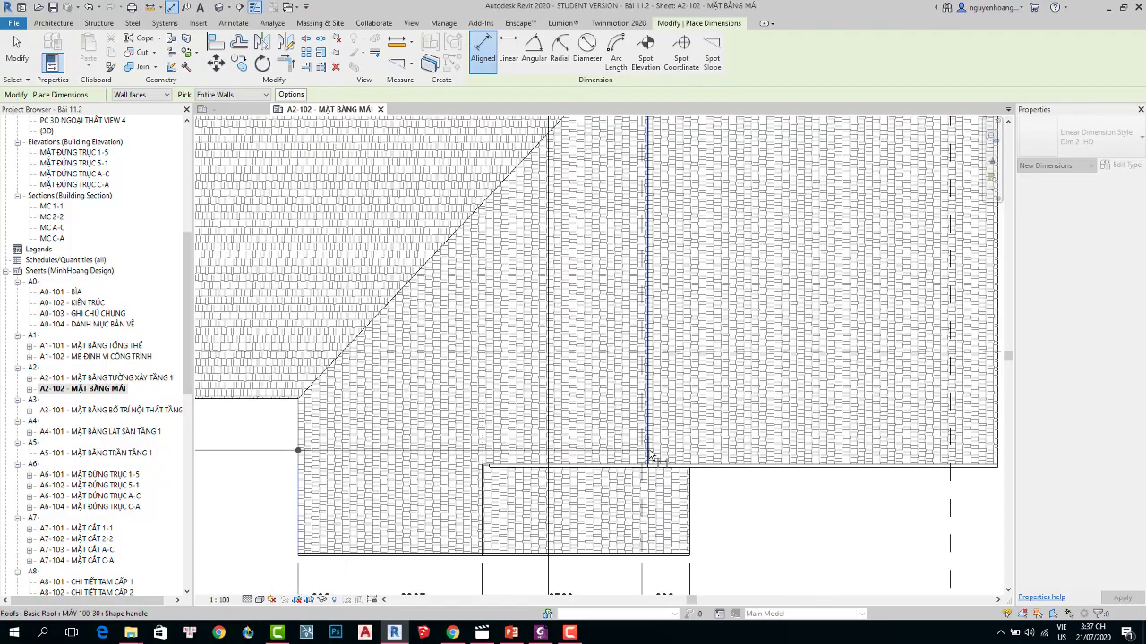
pyautogui.scroll(2, 653, 456)
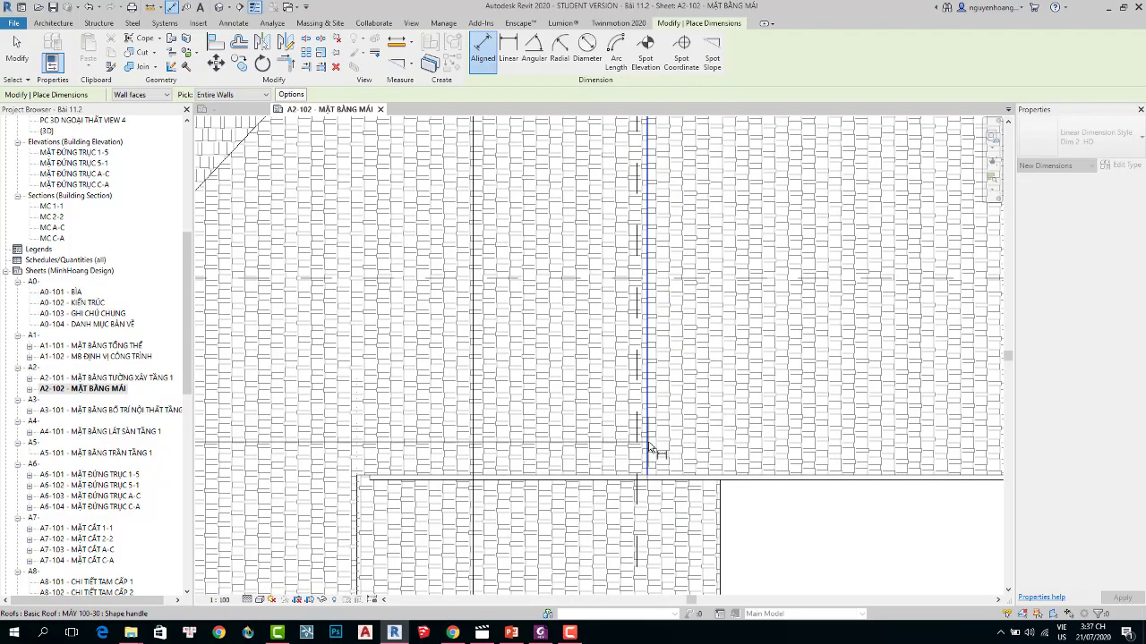
# Place the grid string out to the right roof overhang below the roof, reading 8000, 5920, 5100, 800.
pyautogui.click(649, 448)
pyautogui.scroll(-3, 650, 448)
pyautogui.scroll(-3, 653, 466)
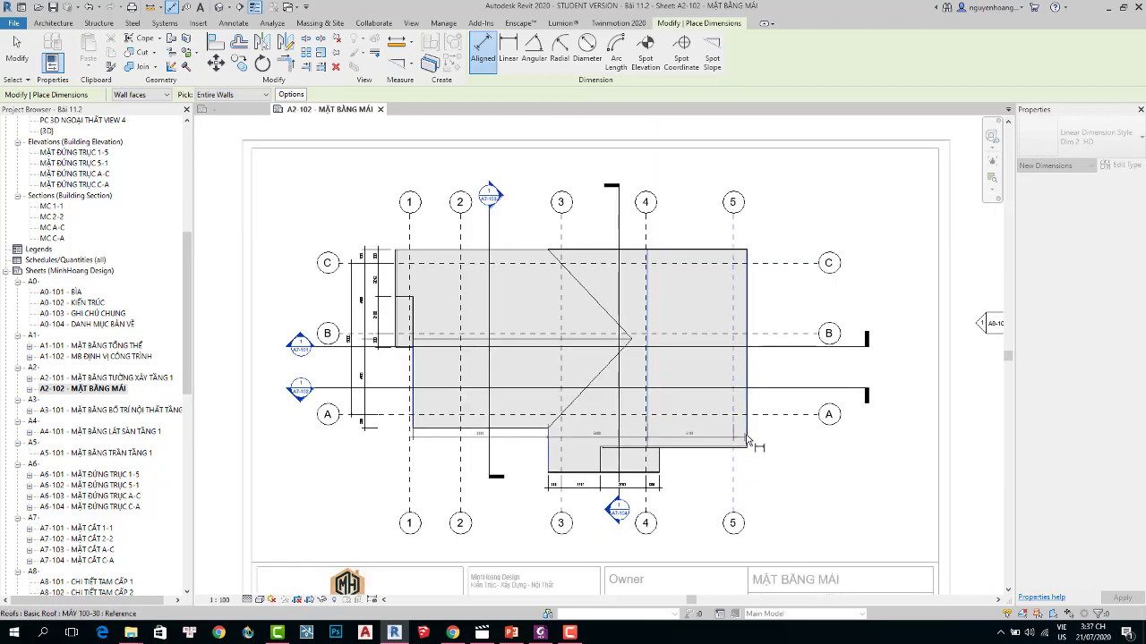
pyautogui.click(748, 439)
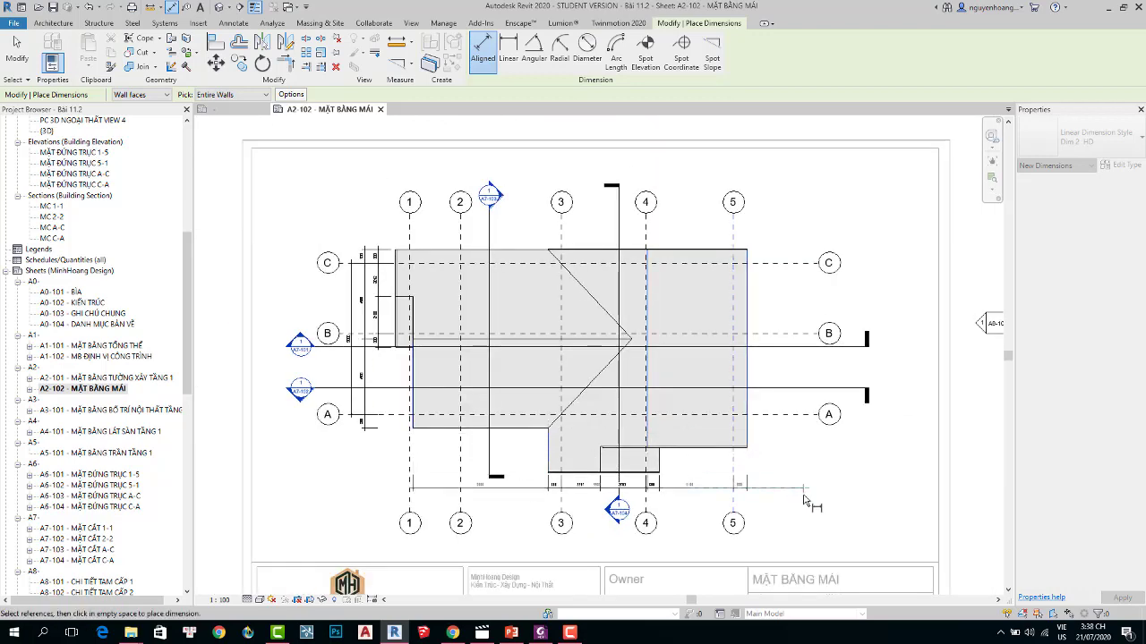
pyautogui.scroll(2, 803, 501)
pyautogui.scroll(1, 804, 503)
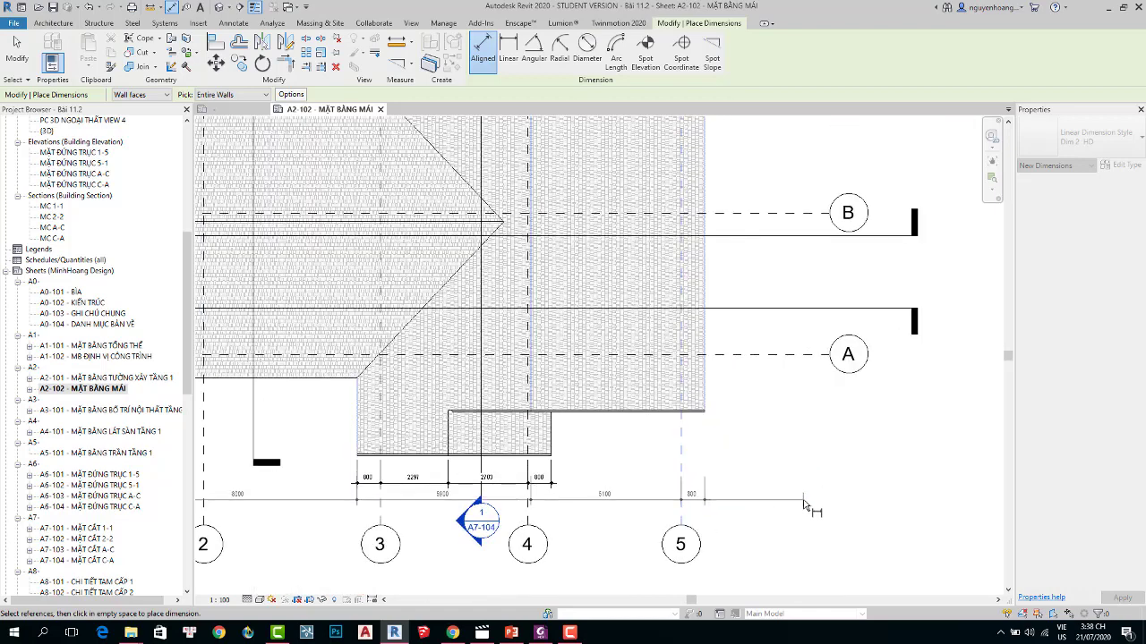
pyautogui.click(804, 504)
pyautogui.scroll(-3, 812, 398)
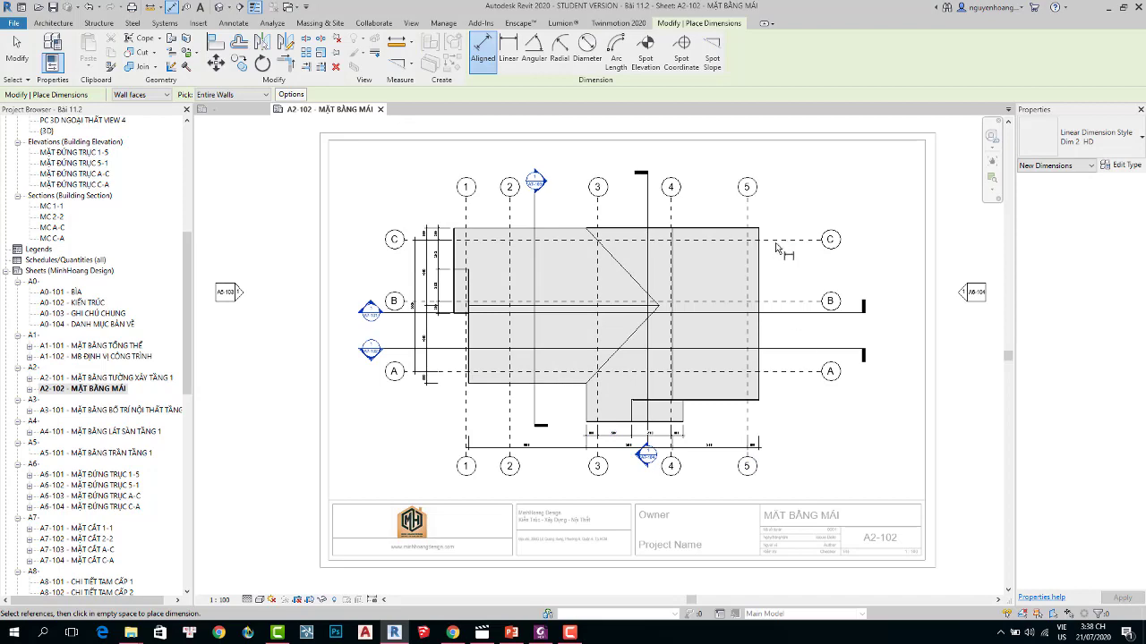
# Dimension the 800 overhang from the top roof edge to grid C.
pyautogui.scroll(2, 775, 244)
pyautogui.scroll(1, 759, 231)
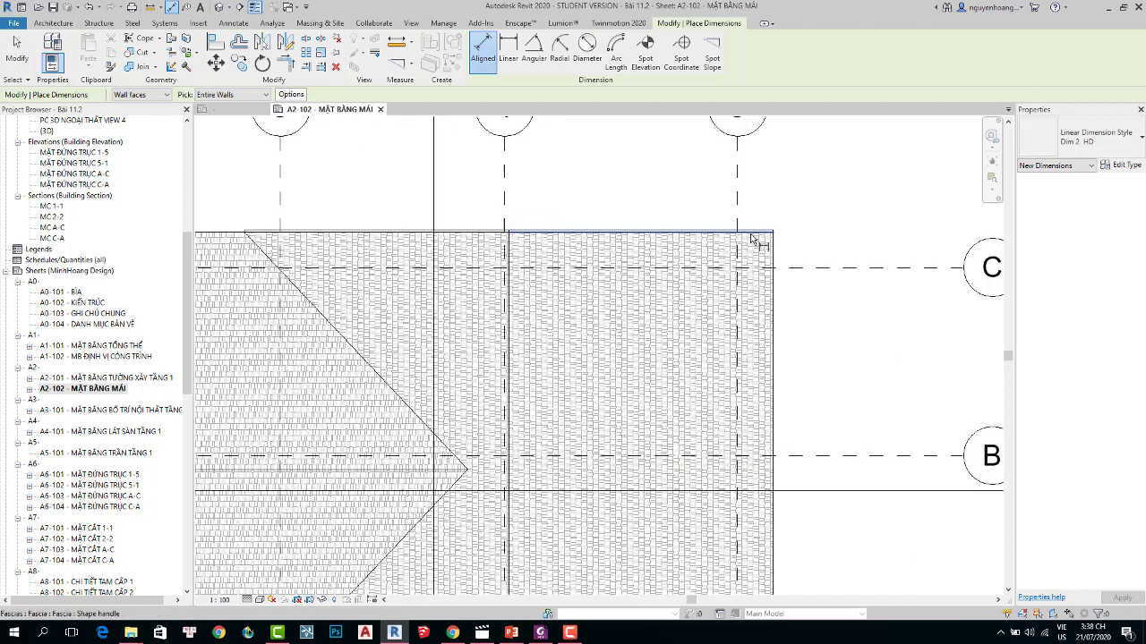
pyautogui.click(768, 235)
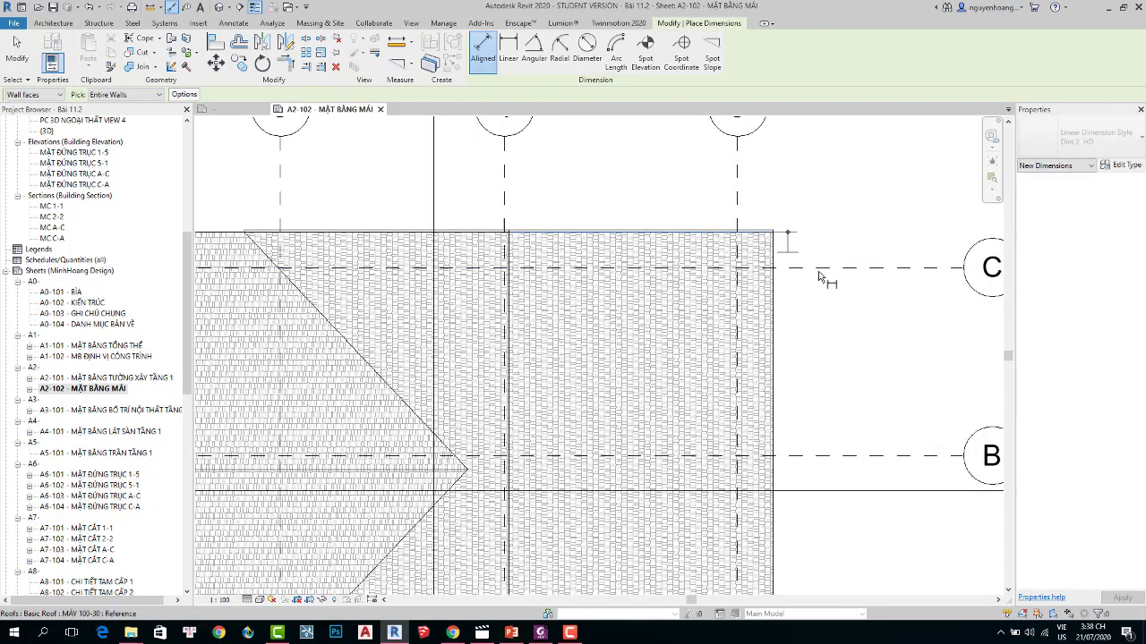
pyautogui.click(811, 268)
# Start a vertical dimension chain on the roof's right side at grid C.
pyautogui.scroll(-1, 797, 251)
pyautogui.scroll(-1, 795, 255)
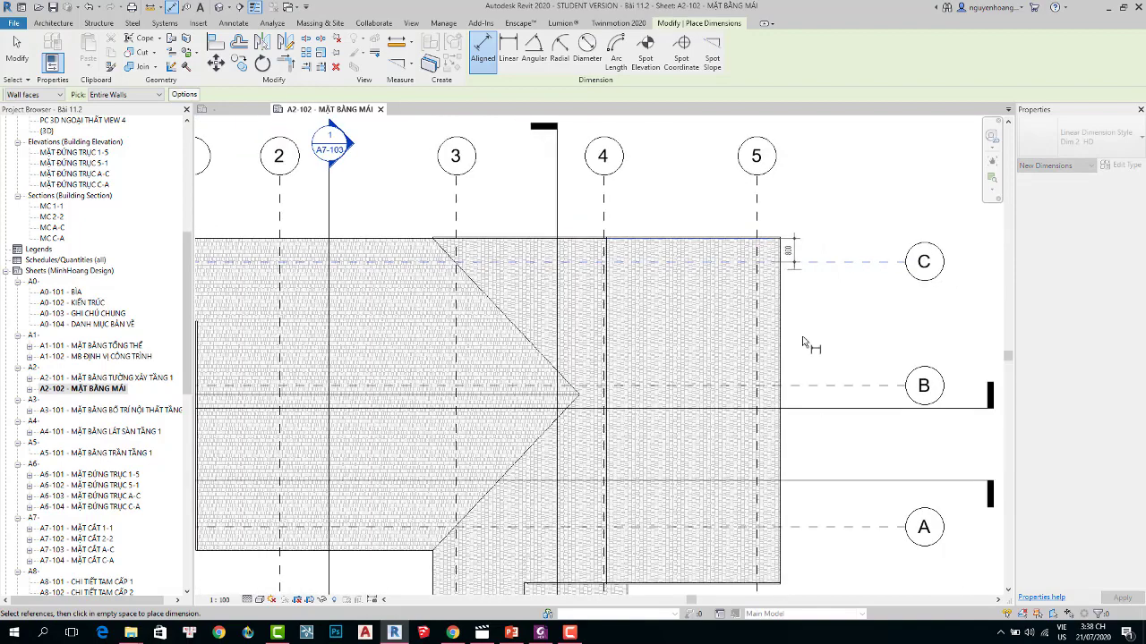
pyautogui.moveTo(807, 383); pyautogui.dragTo(808, 310, button='middle')
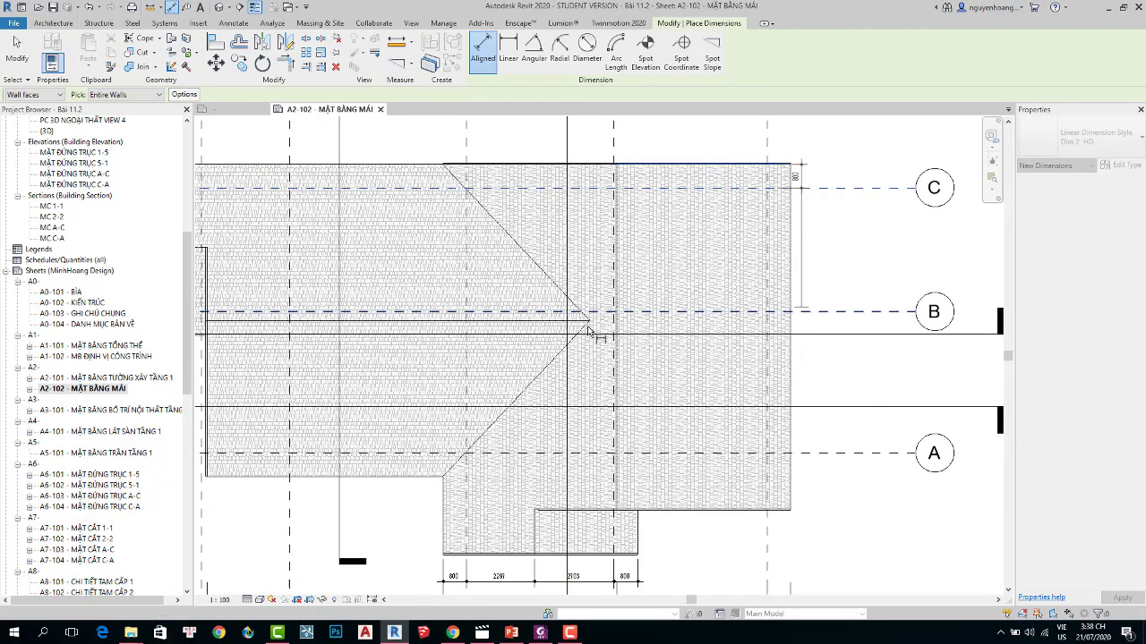
pyautogui.scroll(2, 530, 319)
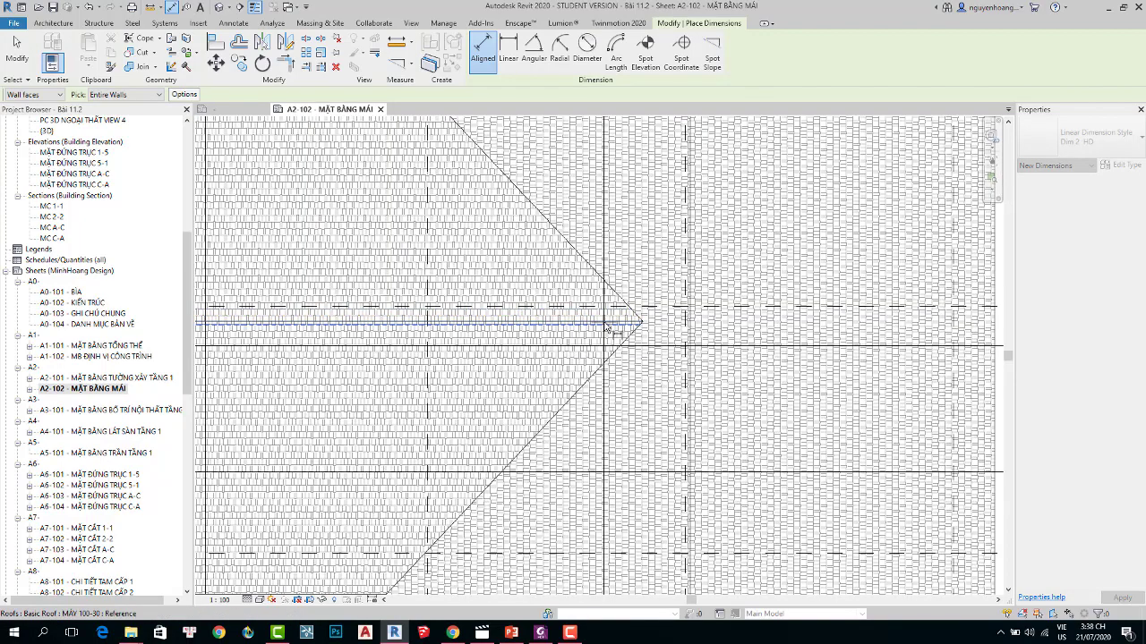
pyautogui.scroll(2, 591, 333)
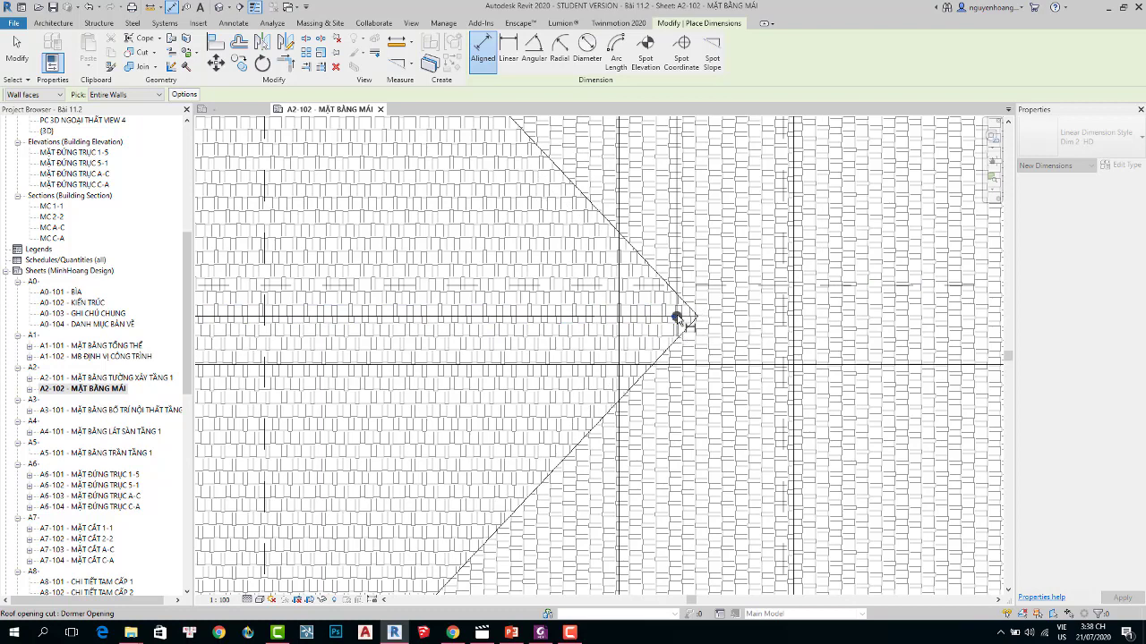
pyautogui.scroll(-2, 689, 313)
pyautogui.scroll(-2, 662, 323)
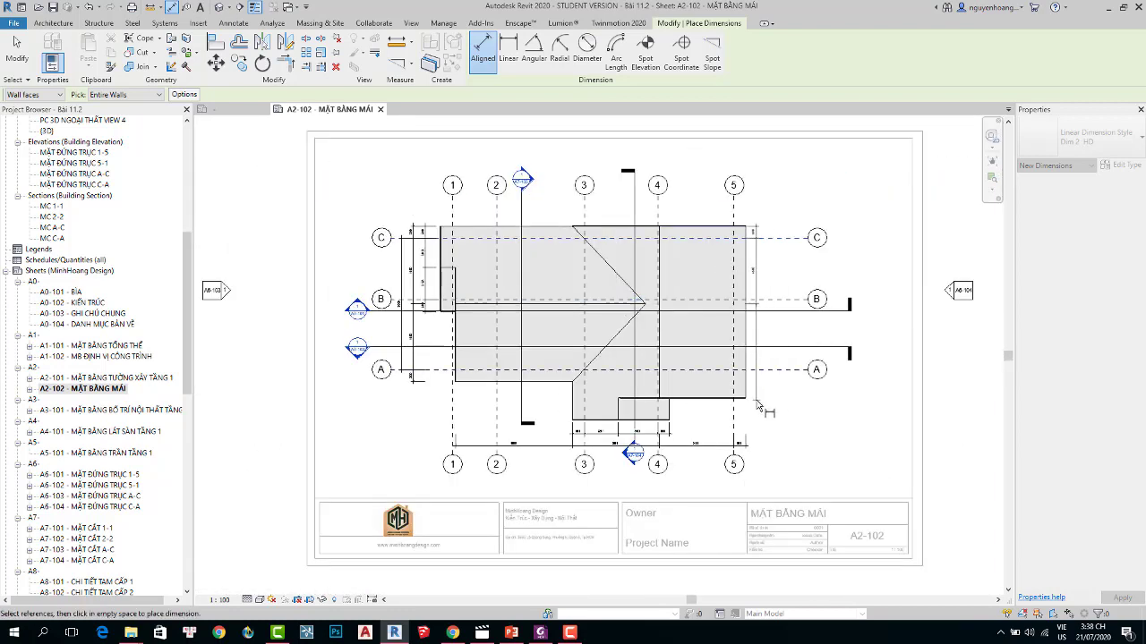
pyautogui.scroll(1, 758, 407)
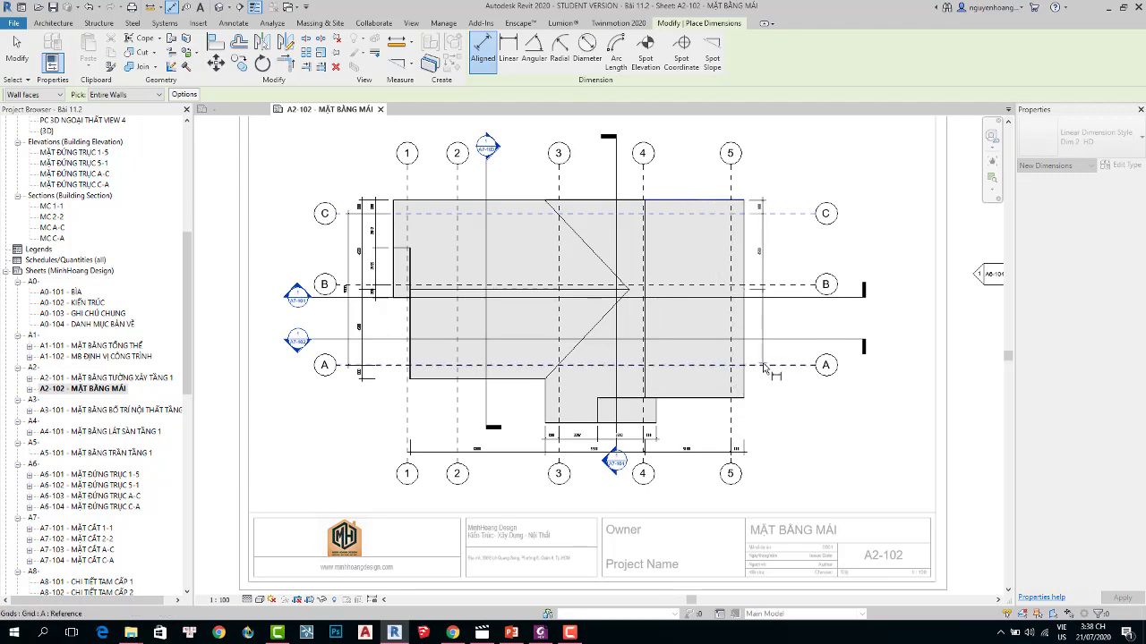
pyautogui.scroll(3, 760, 371)
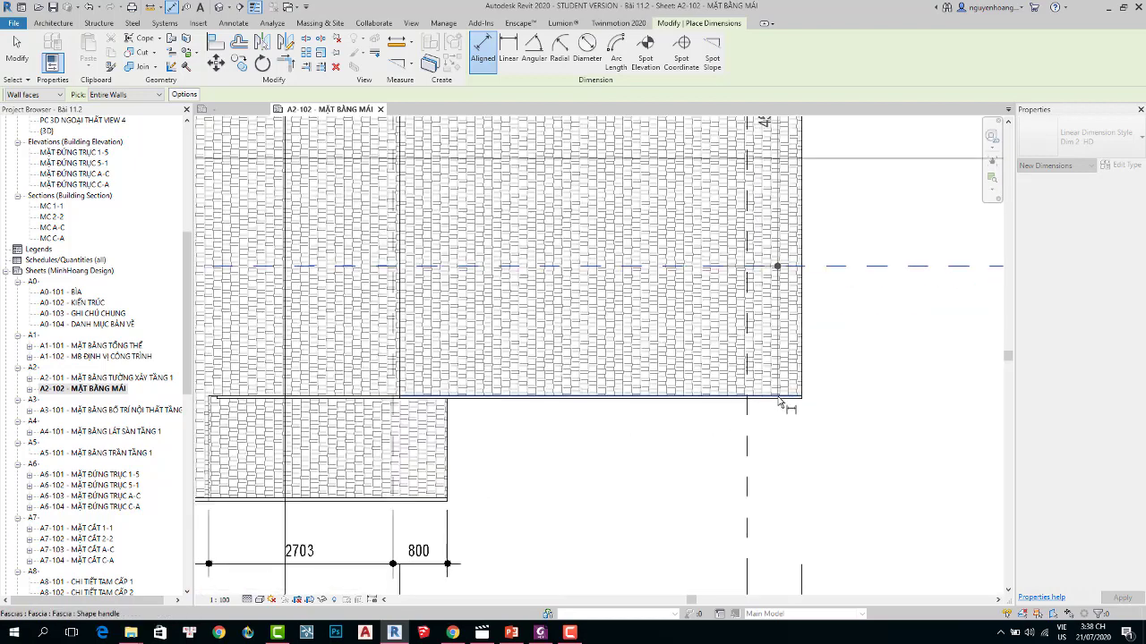
pyautogui.scroll(-2, 633, 406)
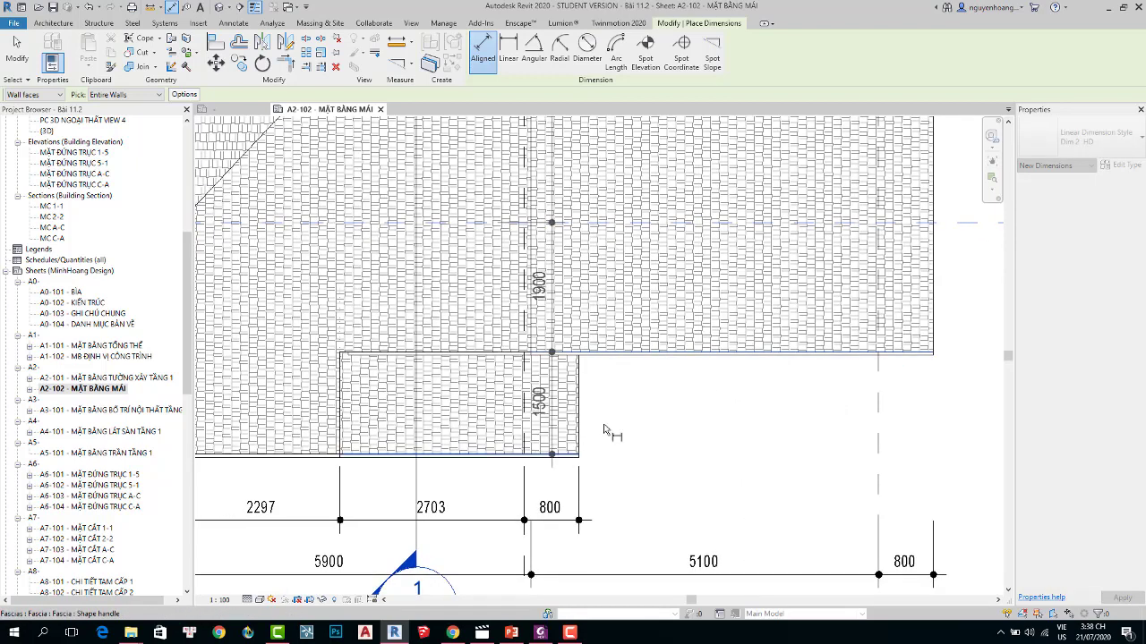
pyautogui.scroll(-2, 573, 403)
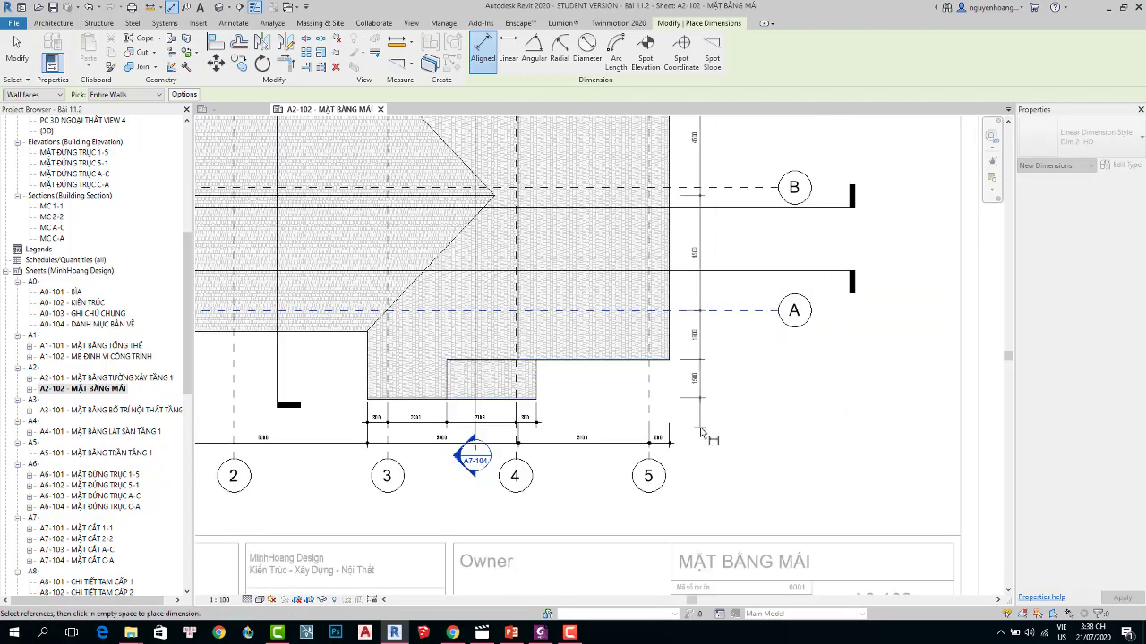
pyautogui.scroll(-2, 703, 434)
pyautogui.scroll(-3, 708, 448)
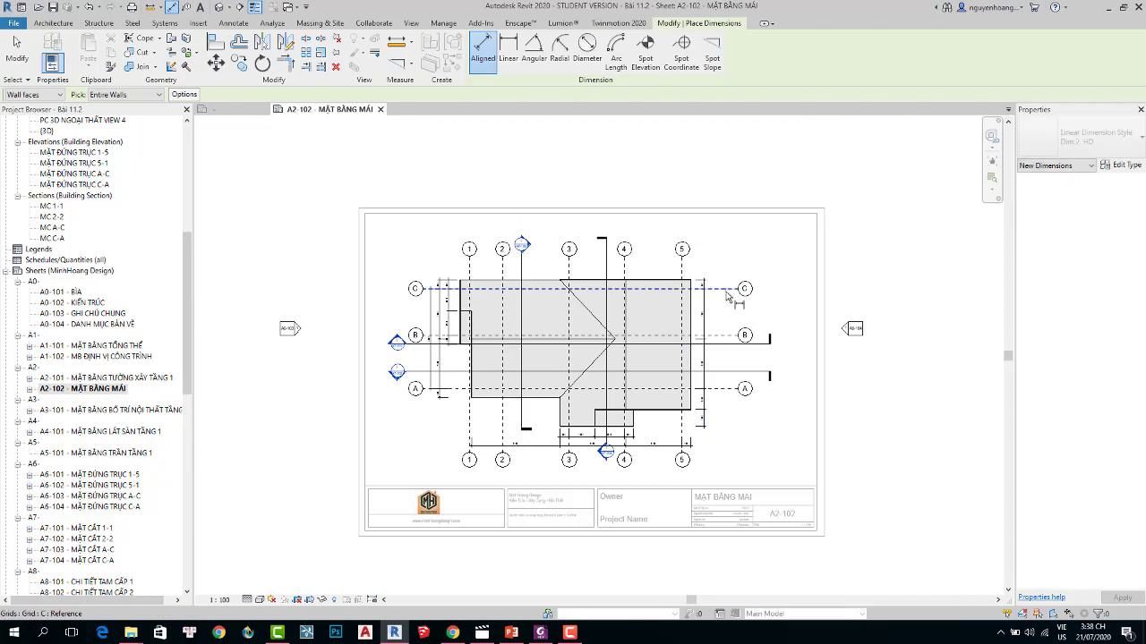
pyautogui.click(727, 296)
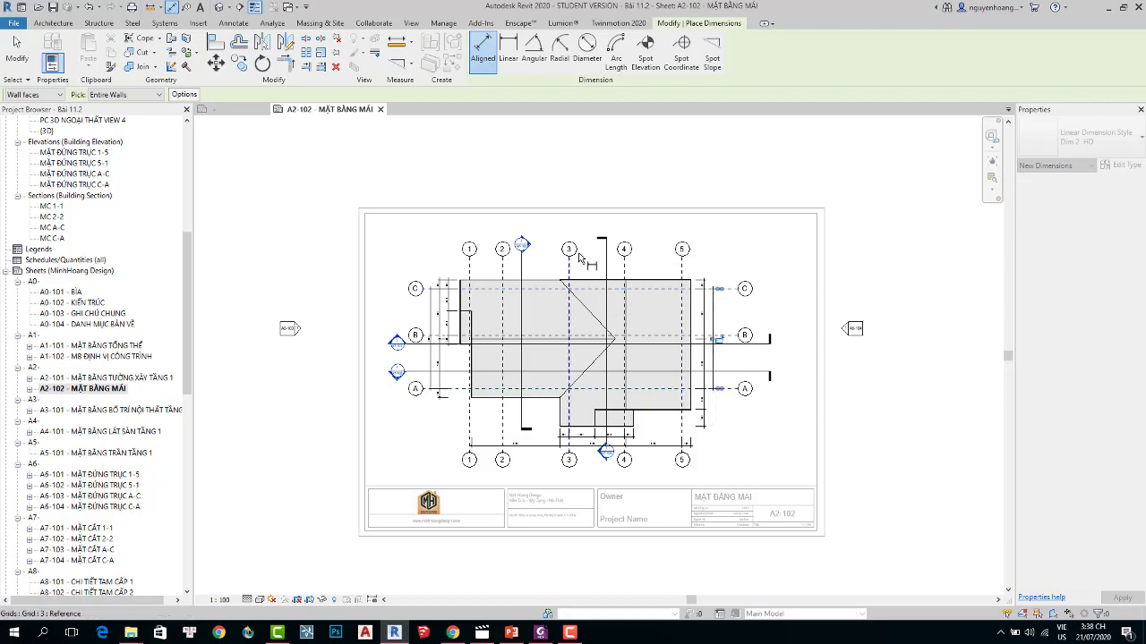
# Pan and zoom down the right side to grid C at axis 1 to continue the chain.
pyautogui.scroll(3, 579, 258)
pyautogui.moveTo(544, 375); pyautogui.dragTo(589, 245, button='middle')
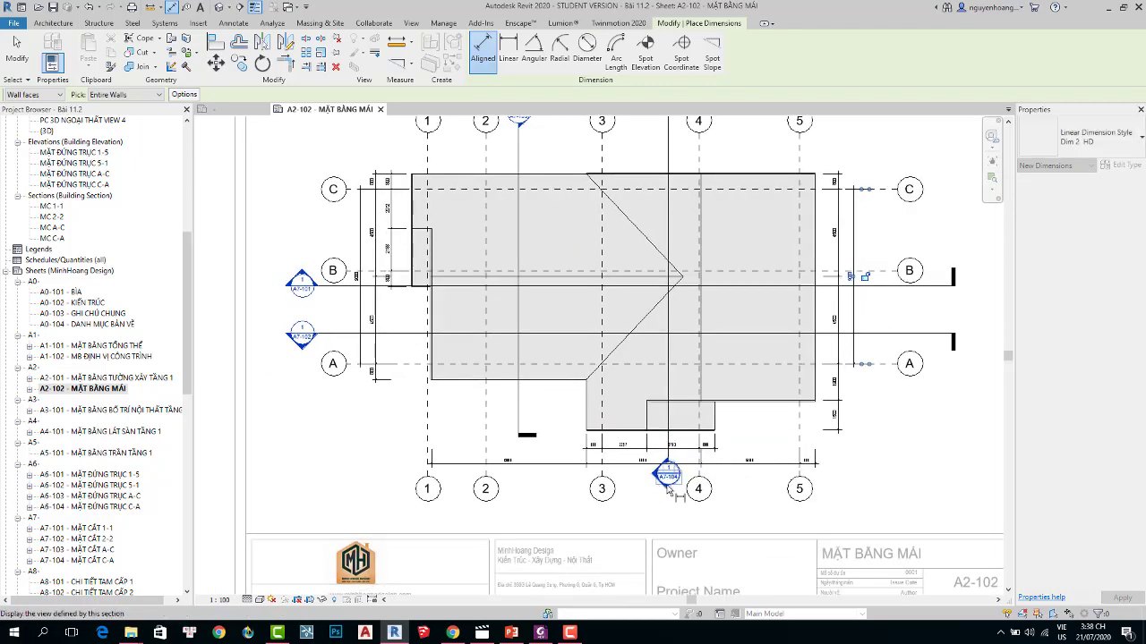
pyautogui.scroll(2, 683, 476)
pyautogui.scroll(-3, 747, 544)
pyautogui.moveTo(744, 409); pyautogui.dragTo(744, 494, button='middle')
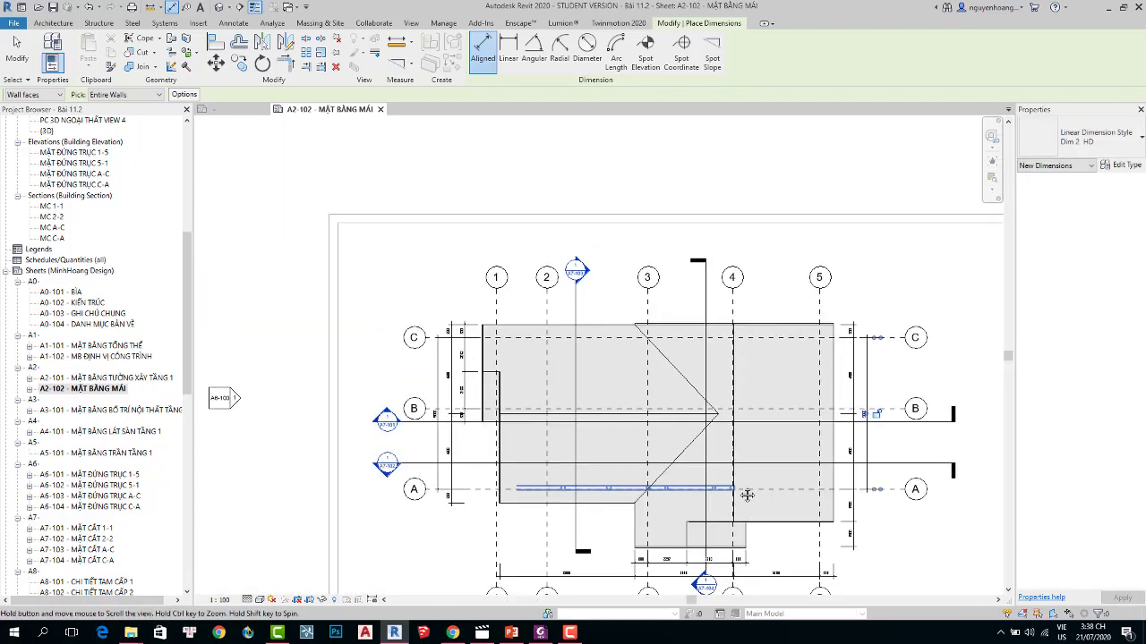
pyautogui.scroll(4, 488, 329)
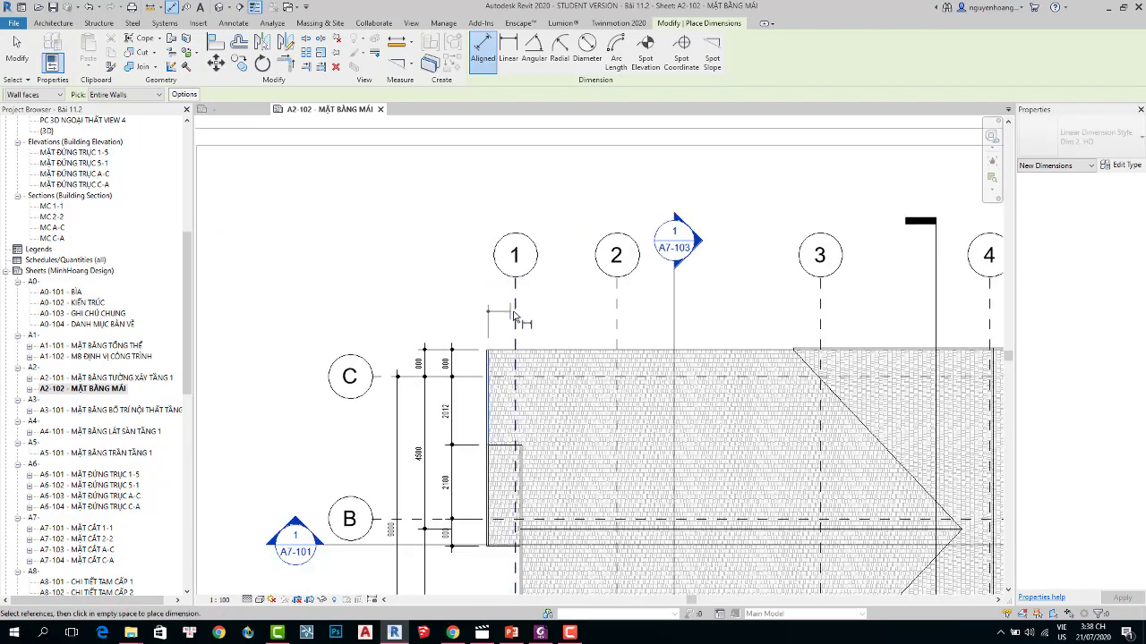
pyautogui.scroll(-2, 499, 313)
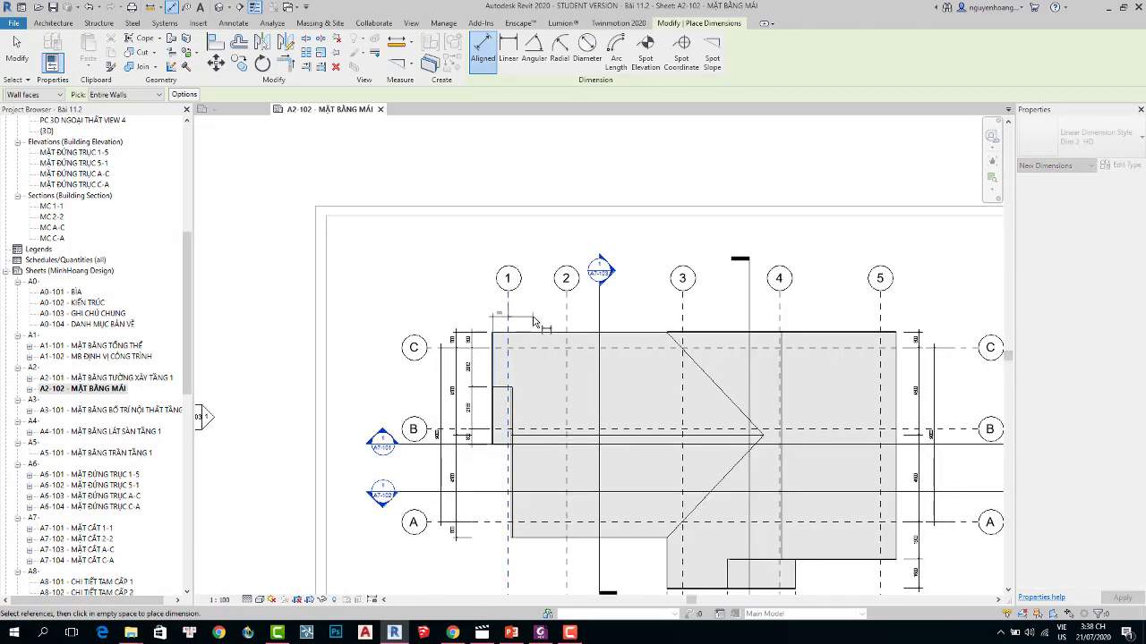
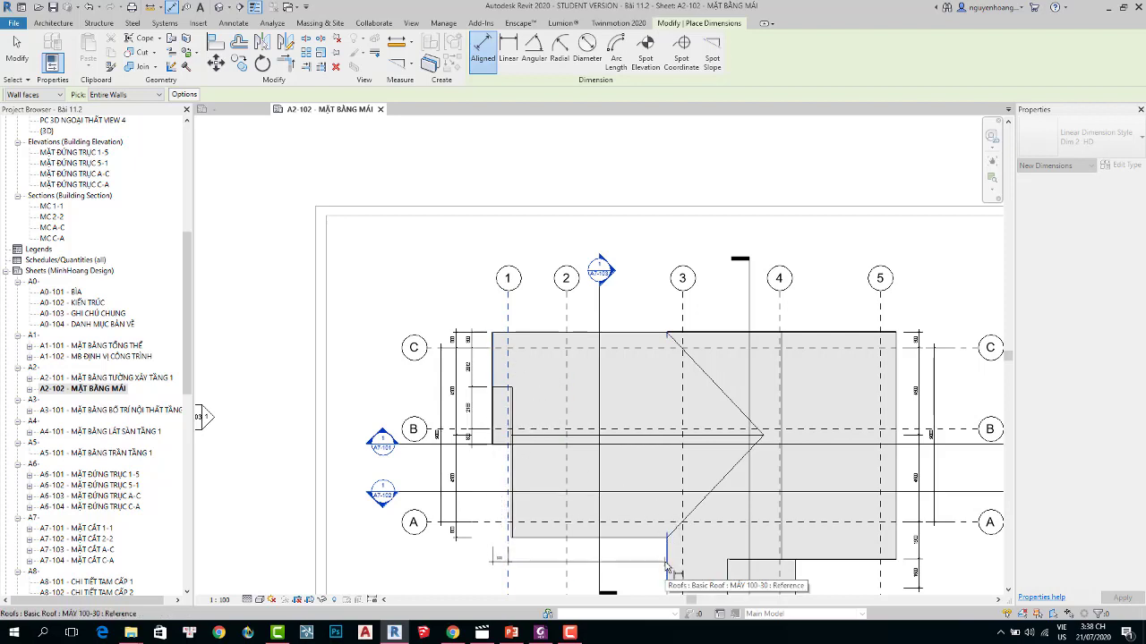
# Place the chained dimension string for grids 1–5 above the roof plan.
pyautogui.scroll(-1, 650, 515)
pyautogui.scroll(1, 719, 538)
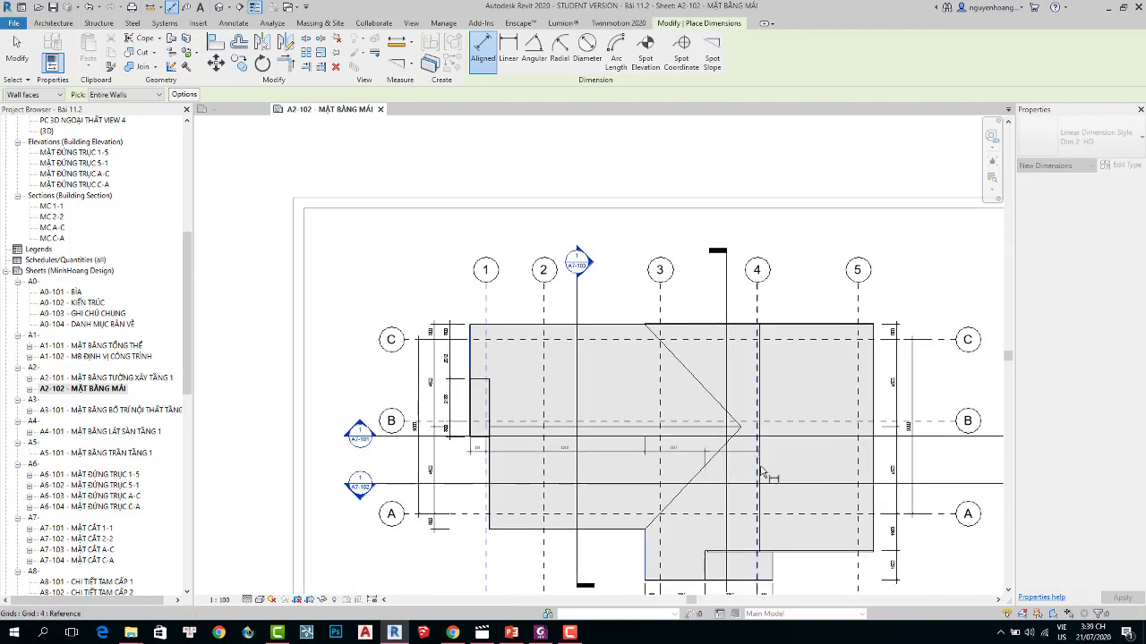
pyautogui.scroll(1, 751, 537)
pyautogui.scroll(1, 767, 529)
pyautogui.scroll(1, 767, 530)
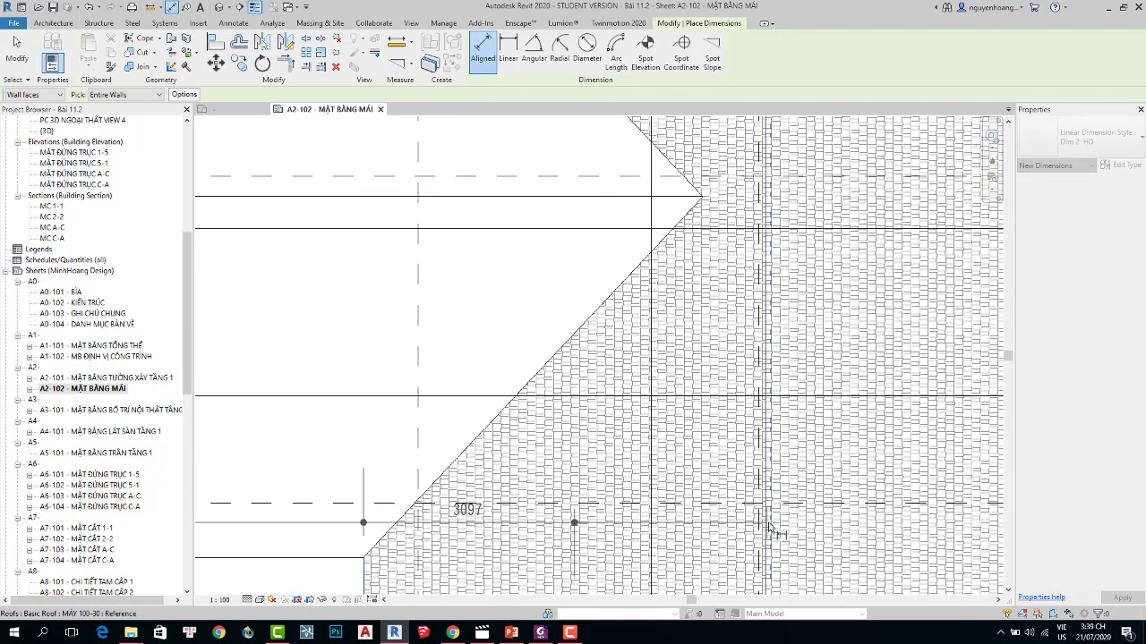
pyautogui.scroll(1, 767, 530)
pyautogui.scroll(1, 767, 530)
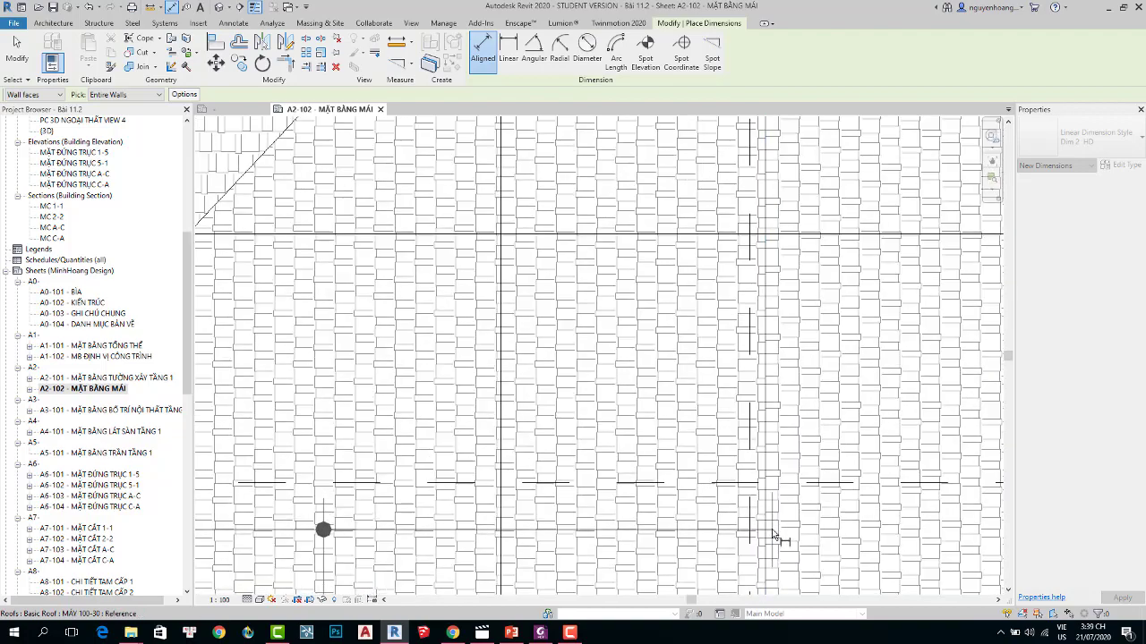
pyautogui.scroll(-5, 677, 484)
pyautogui.scroll(-2, 677, 485)
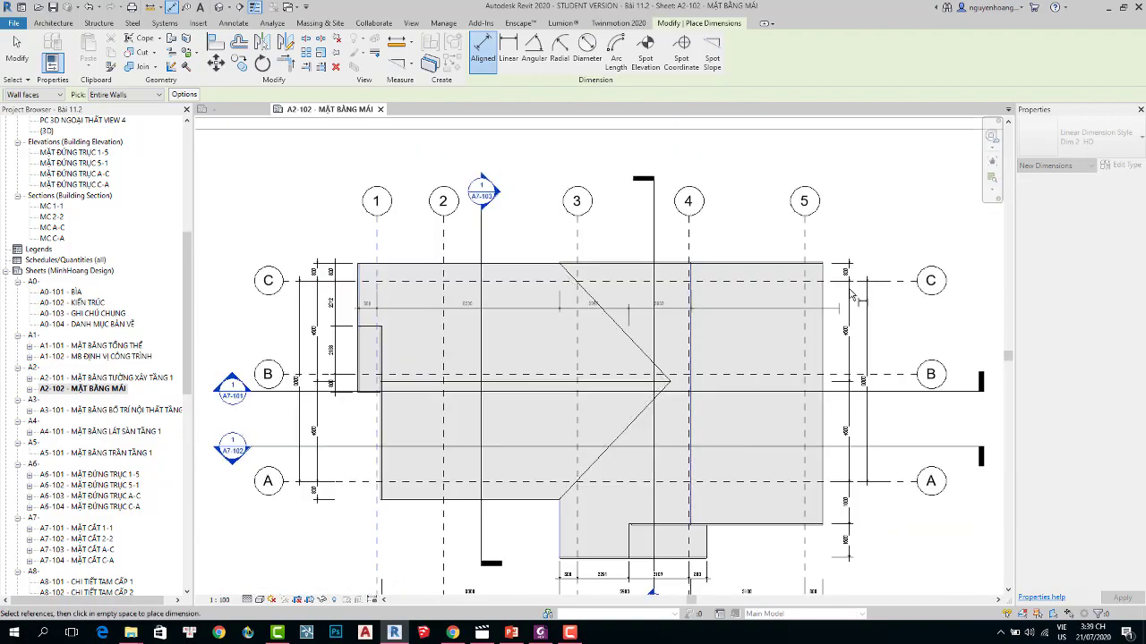
pyautogui.click(914, 240)
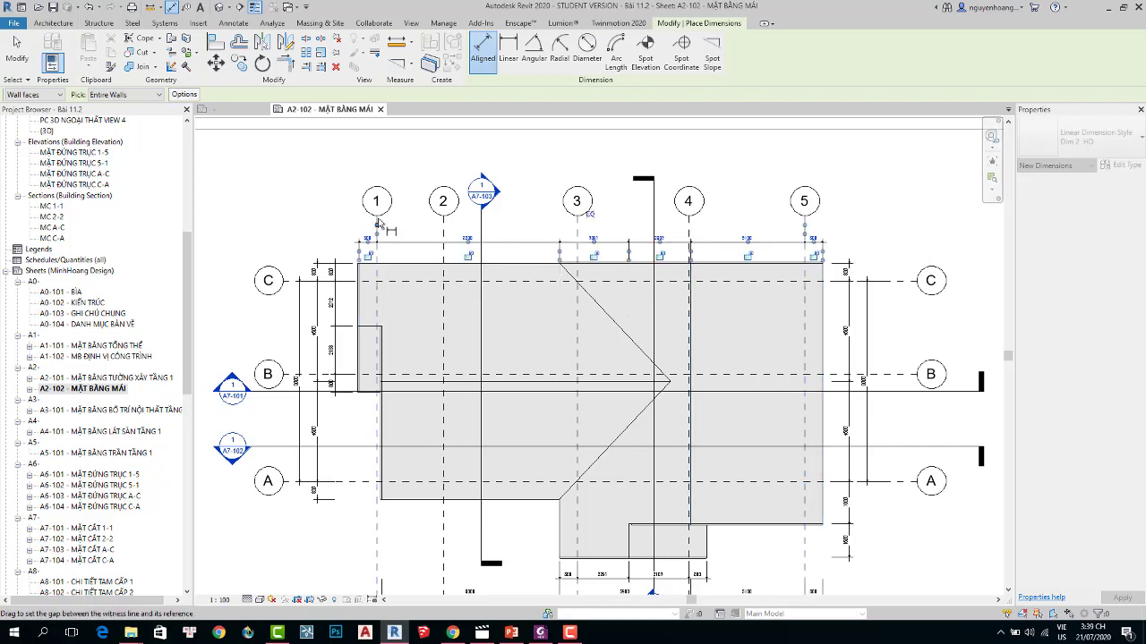
# Add the overall 15200 dimension from grid 1 to 5 above the string.
pyautogui.scroll(3, 376, 219)
pyautogui.scroll(-3, 376, 221)
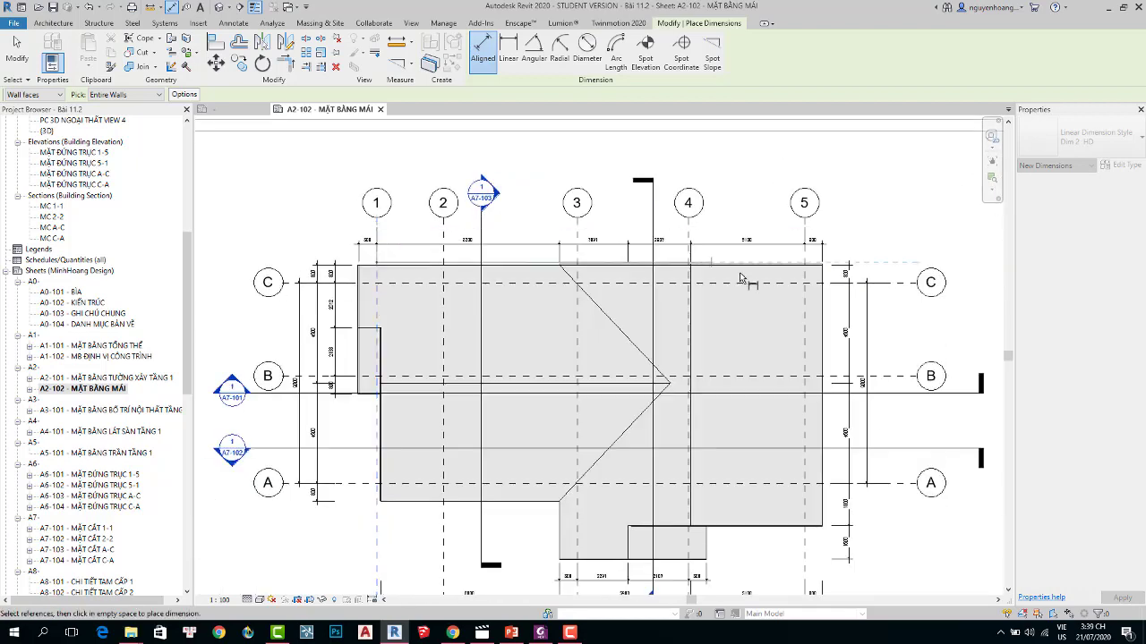
pyautogui.click(895, 229)
pyautogui.scroll(-3, 886, 320)
# Finish dimensioning, then move the A7-104 section head below the grid bubbles.
pyautogui.press('Escape')
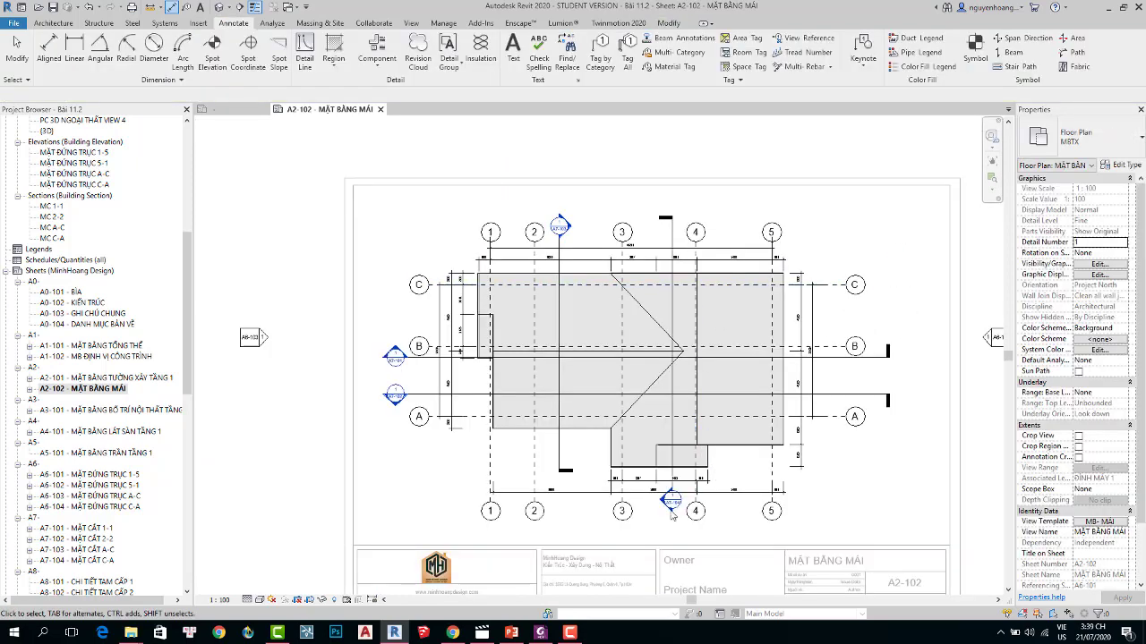
pyautogui.scroll(4, 656, 560)
pyautogui.scroll(-2, 542, 471)
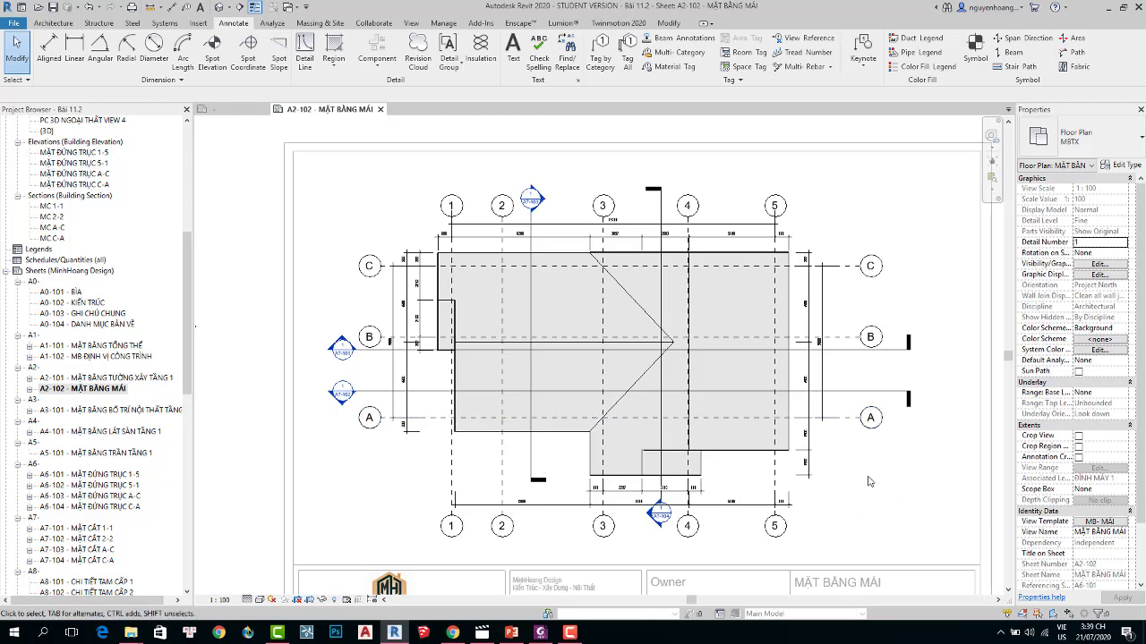
pyautogui.scroll(1, 663, 515)
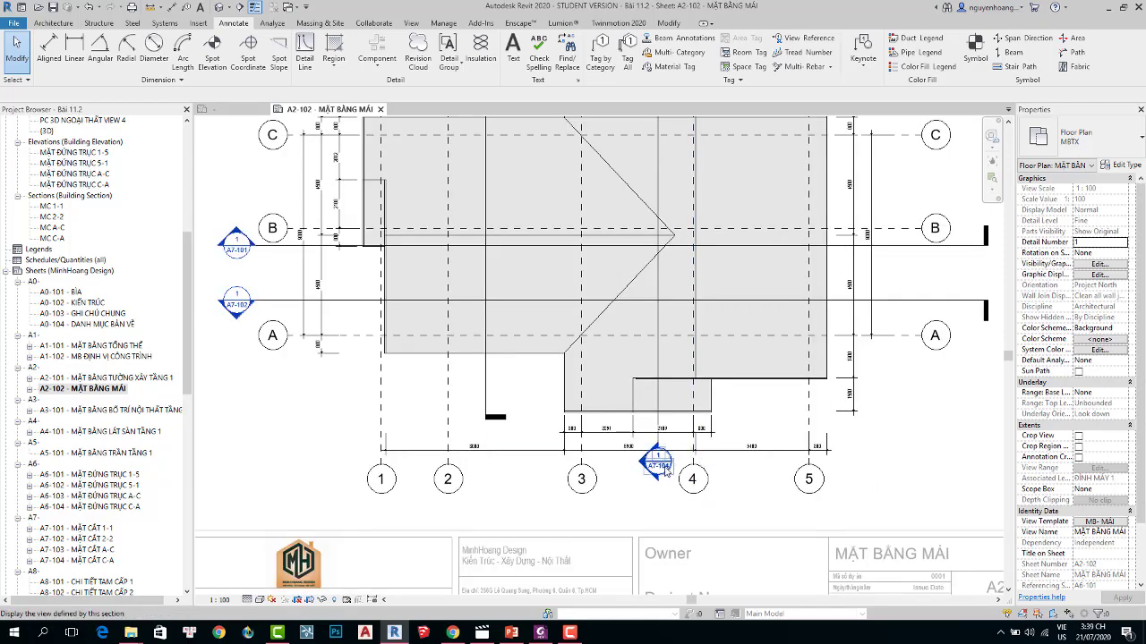
pyautogui.scroll(2, 666, 471)
pyautogui.click(651, 426)
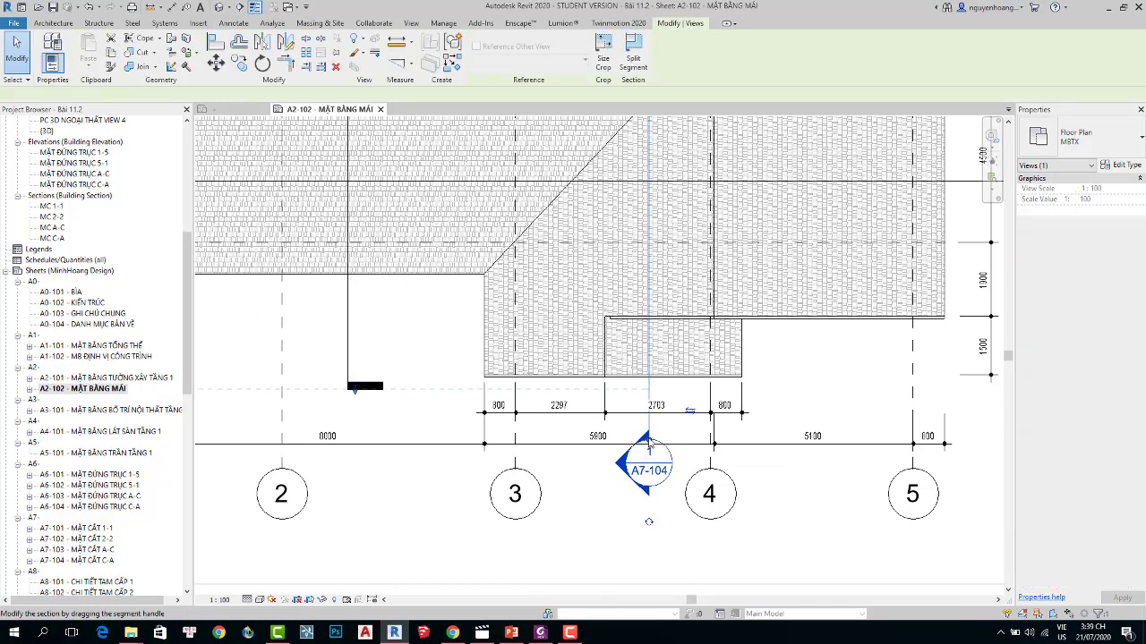
pyautogui.moveTo(646, 488); pyautogui.dragTo(648, 521)
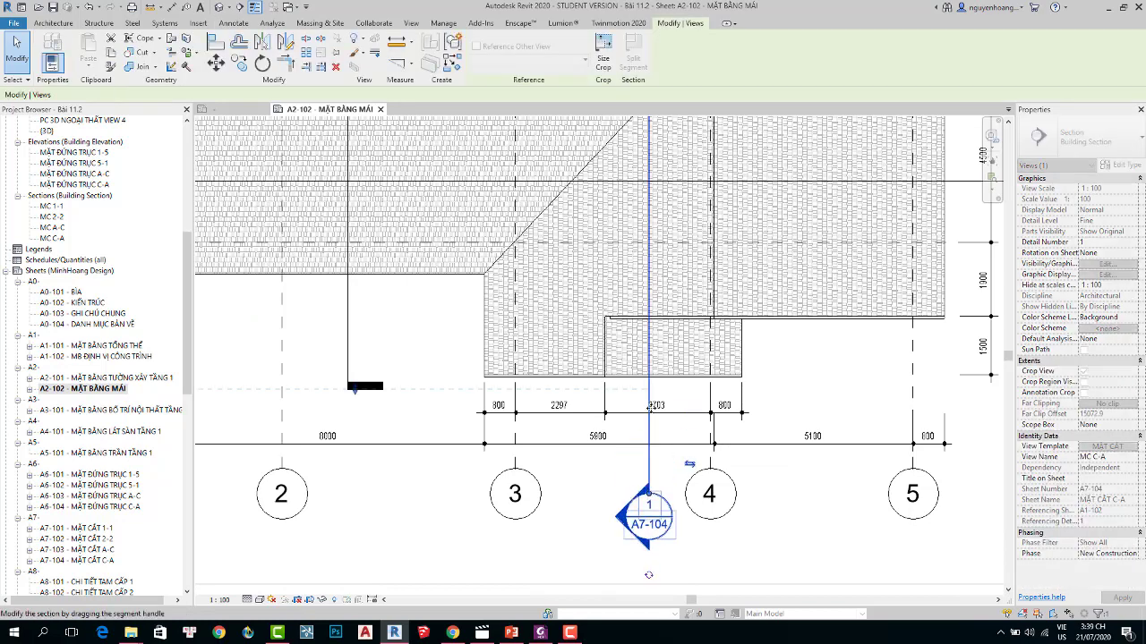
pyautogui.scroll(-3, 648, 412)
pyautogui.scroll(-2, 648, 412)
pyautogui.click(822, 426)
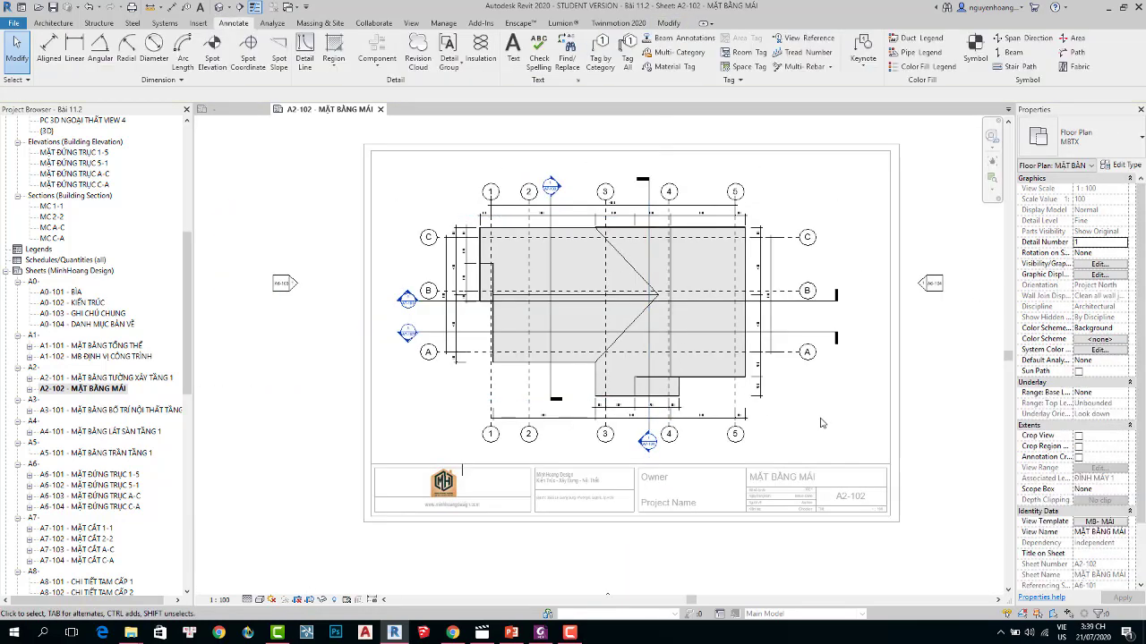
# Deactivate the view and nudge the roof plan viewport up on the sheet.
pyautogui.rightClick(823, 423)
pyautogui.click(859, 257)
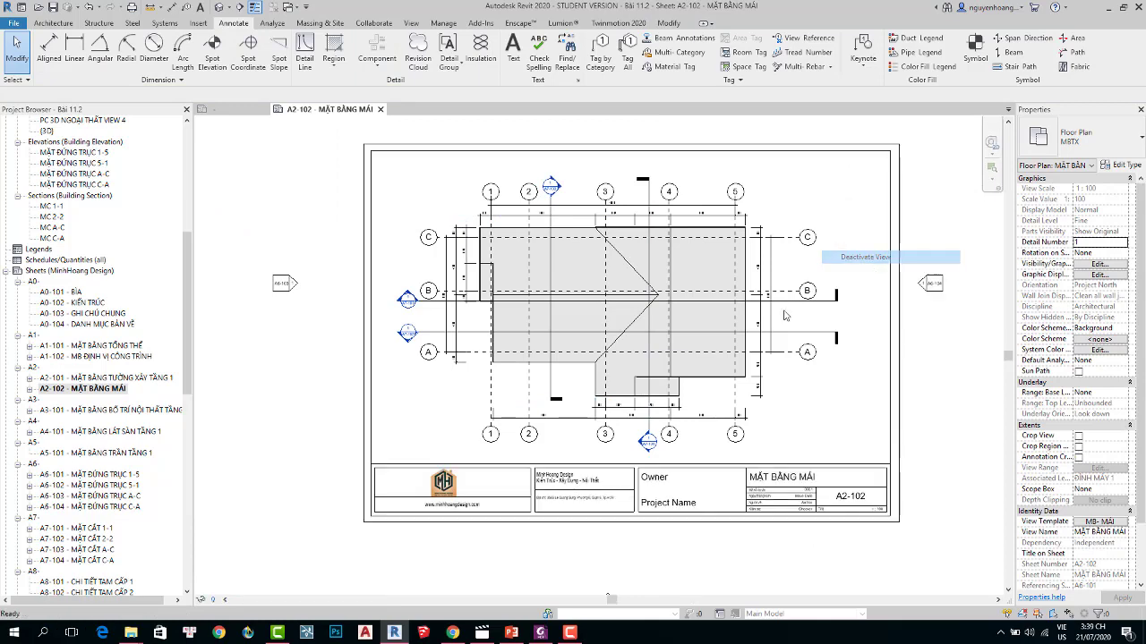
pyautogui.click(691, 326)
pyautogui.press('Up')
pyautogui.press('Up')
pyautogui.press('Up')
pyautogui.press('Up')
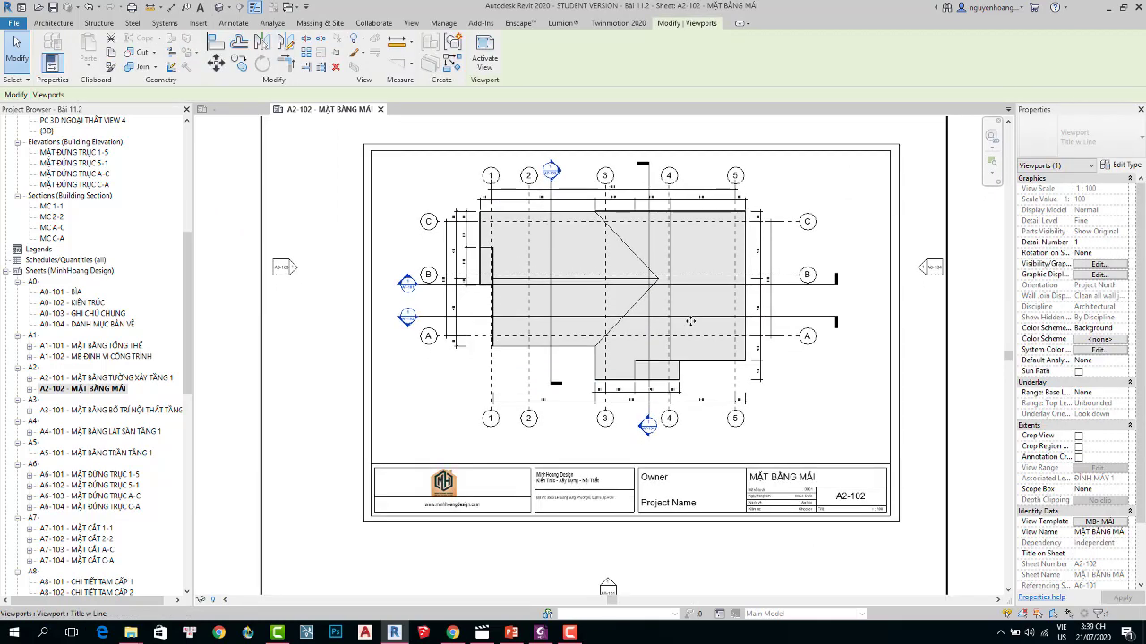
pyautogui.press('Up')
pyautogui.press('Up')
pyautogui.press('Escape')
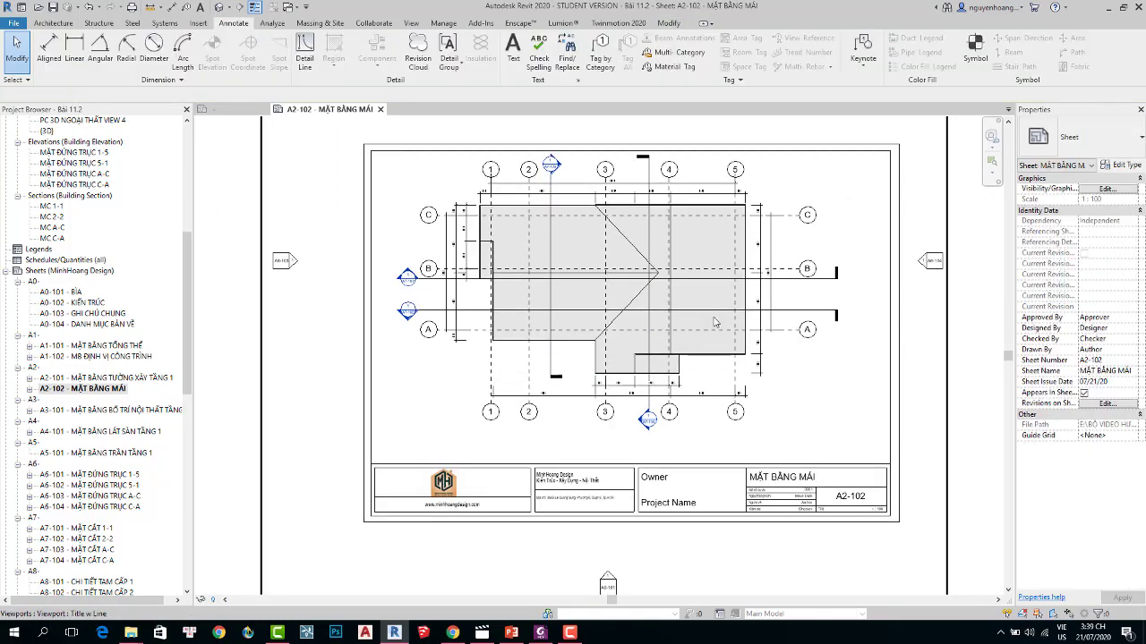
# Move the MẶT BẰNG MÁI viewport title directly beneath the roof plan.
pyautogui.scroll(-2, 714, 322)
pyautogui.click(589, 444)
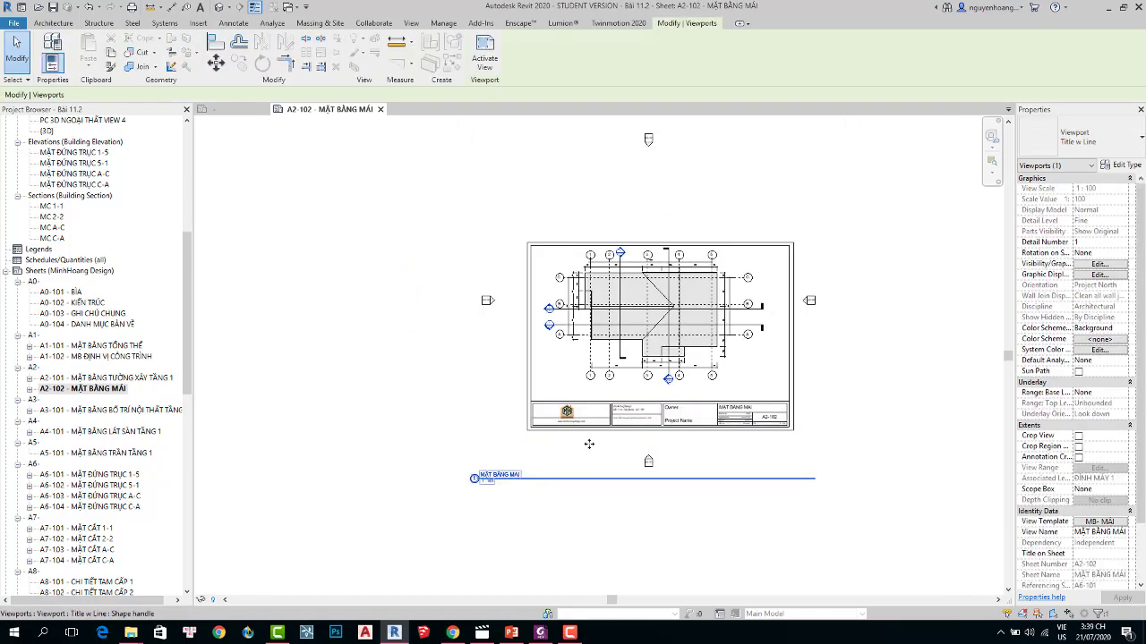
pyautogui.moveTo(589, 444); pyautogui.dragTo(689, 396)
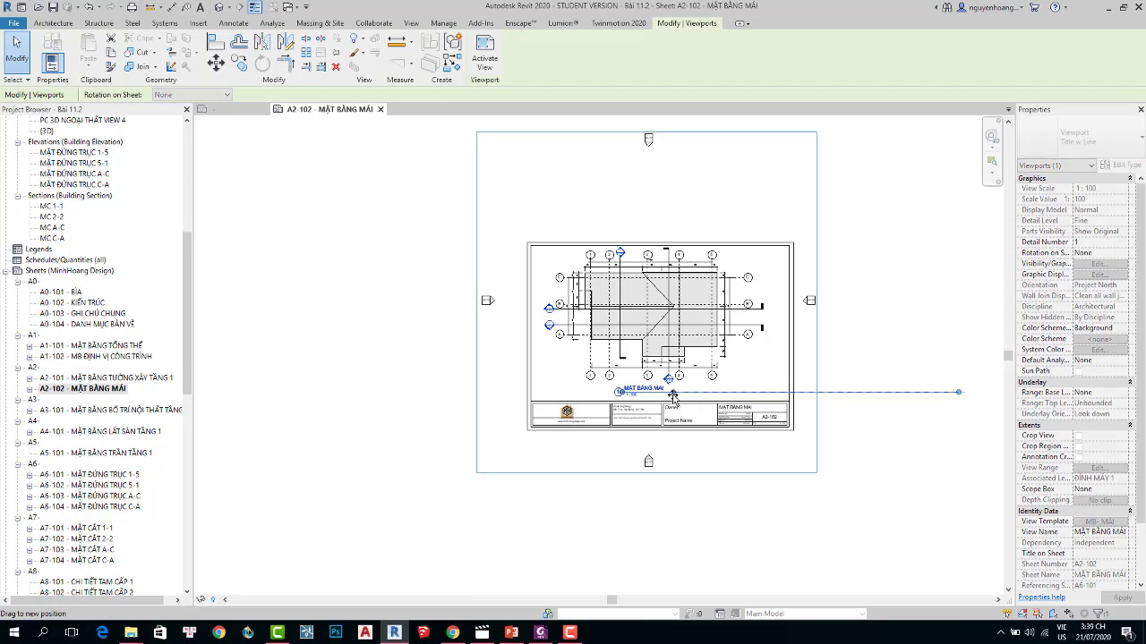
pyautogui.press('Escape')
pyautogui.scroll(2, 612, 364)
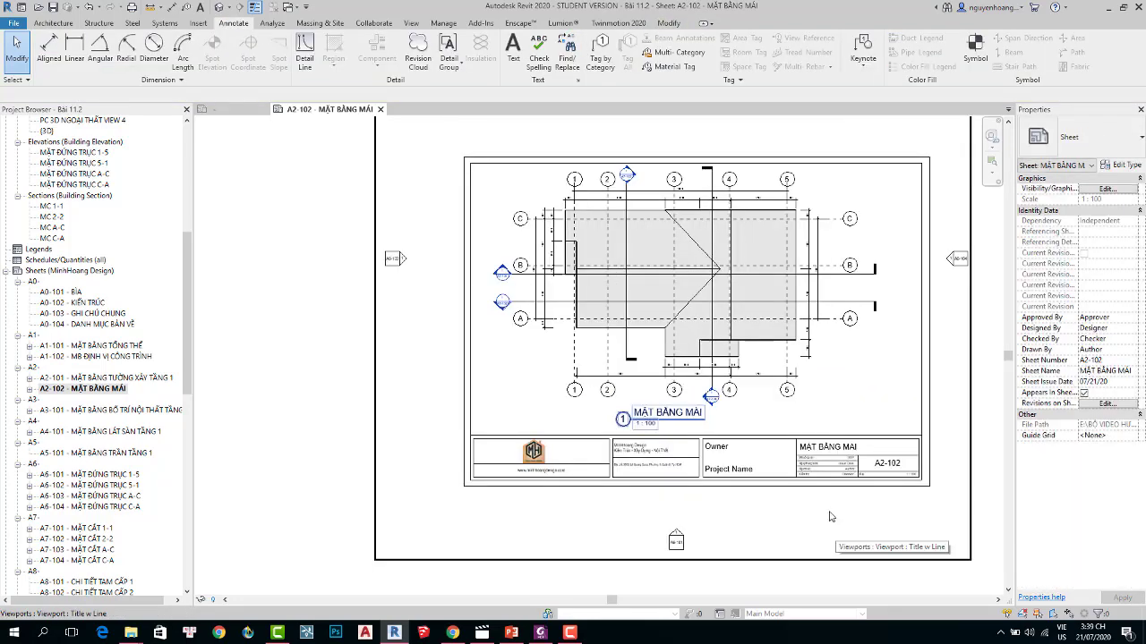
pyautogui.scroll(-2, 829, 517)
pyautogui.scroll(-1, 897, 427)
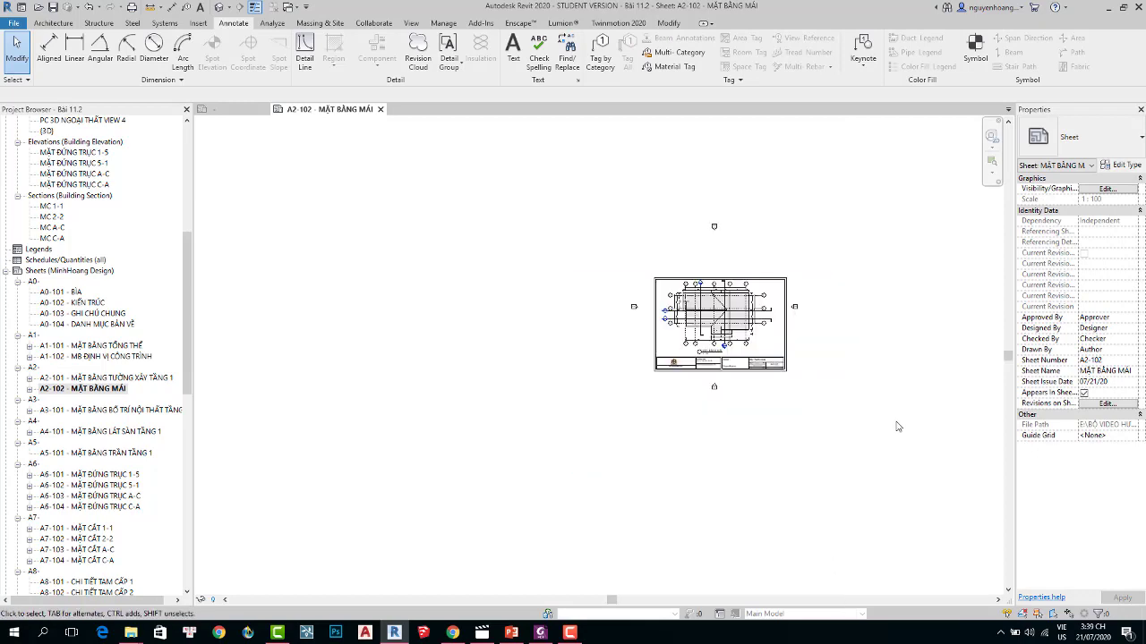
pyautogui.scroll(2, 793, 334)
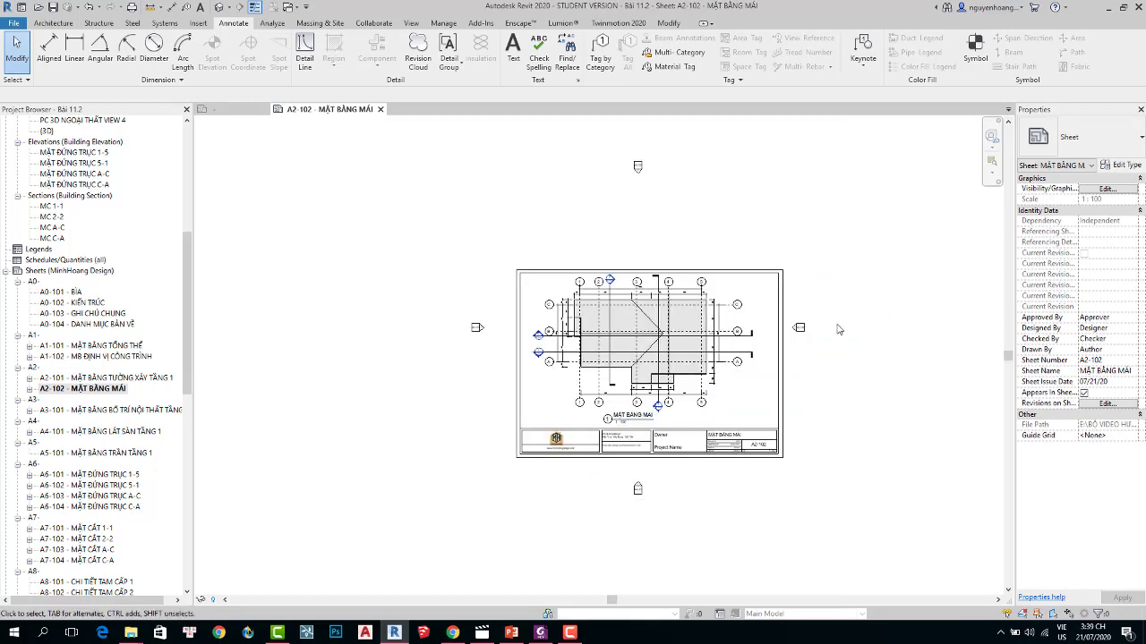
pyautogui.click(810, 332)
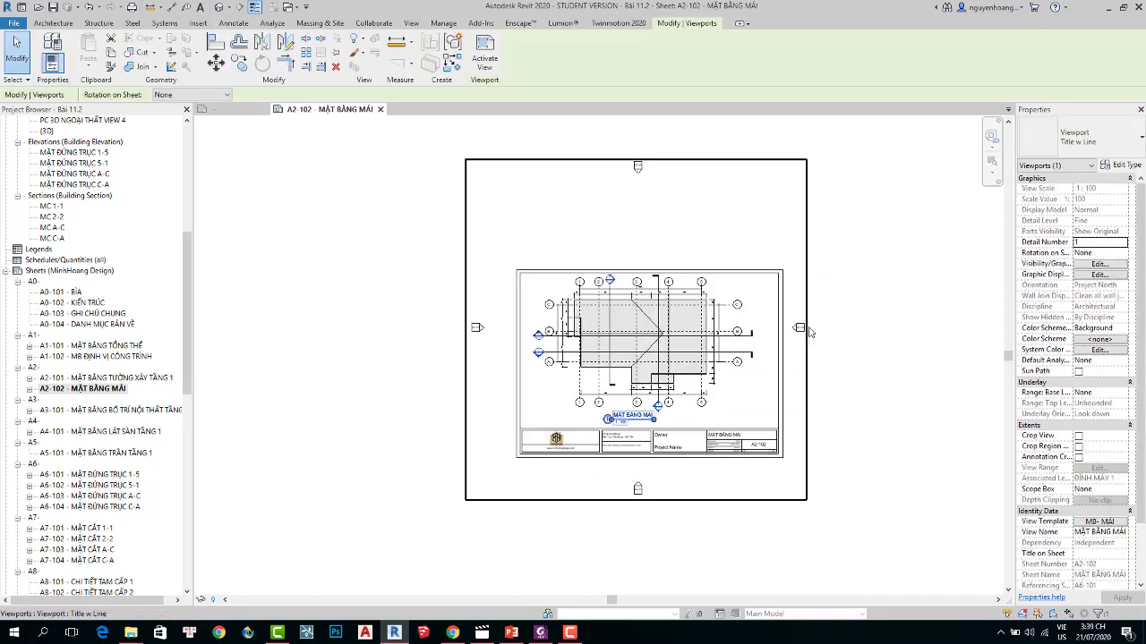
# Activate the roof plan viewport, turn on Crop View, and select the crop region.
pyautogui.doubleClick(810, 332)
pyautogui.scroll(-2, 645, 335)
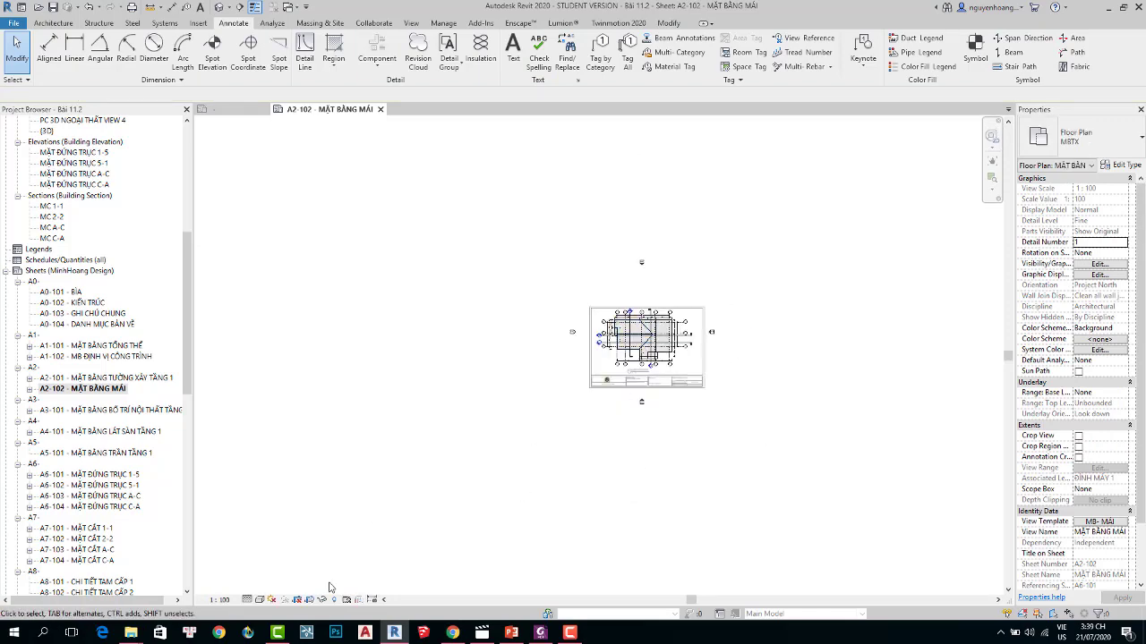
pyautogui.click(310, 607)
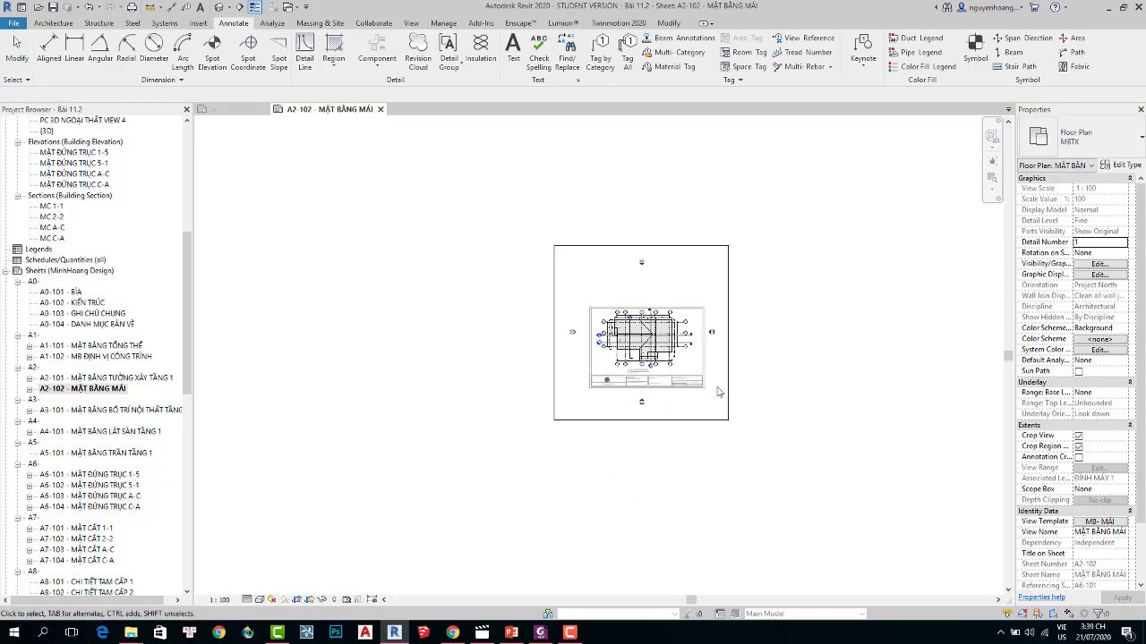
pyautogui.scroll(3, 718, 392)
pyautogui.scroll(1, 717, 392)
pyautogui.click(660, 491)
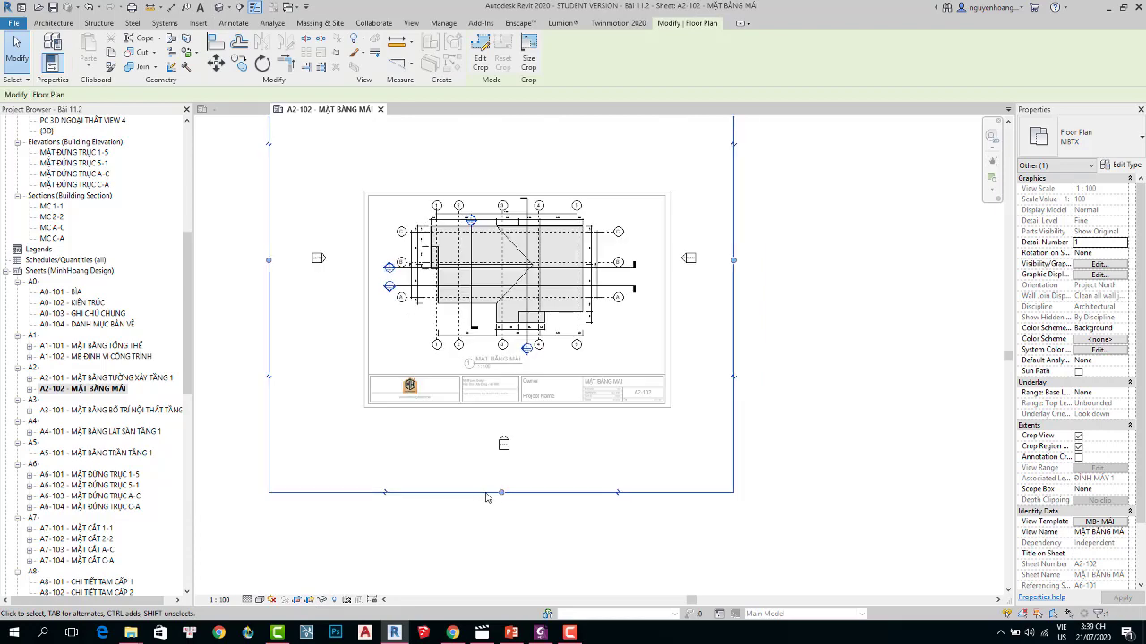
# Pull the bottom, right, top and left crop edges in tight around the gridlines.
pyautogui.moveTo(502, 499); pyautogui.dragTo(532, 355)
pyautogui.moveTo(733, 191); pyautogui.dragTo(604, 230)
pyautogui.moveTo(778, 303); pyautogui.dragTo(811, 416, button='middle')
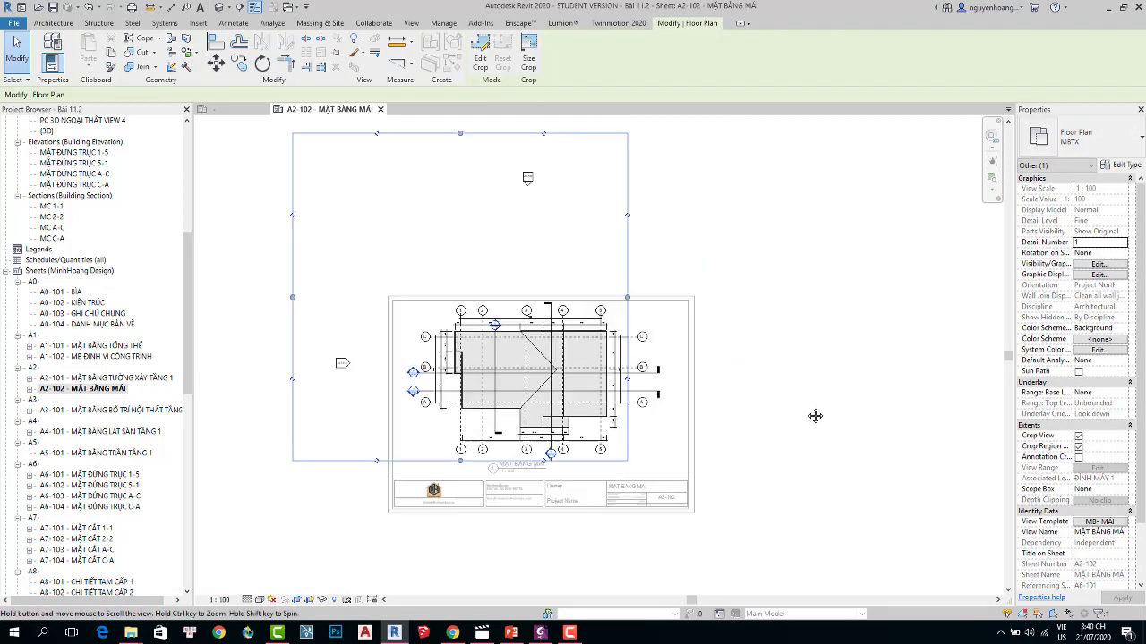
pyautogui.moveTo(465, 144); pyautogui.dragTo(498, 327)
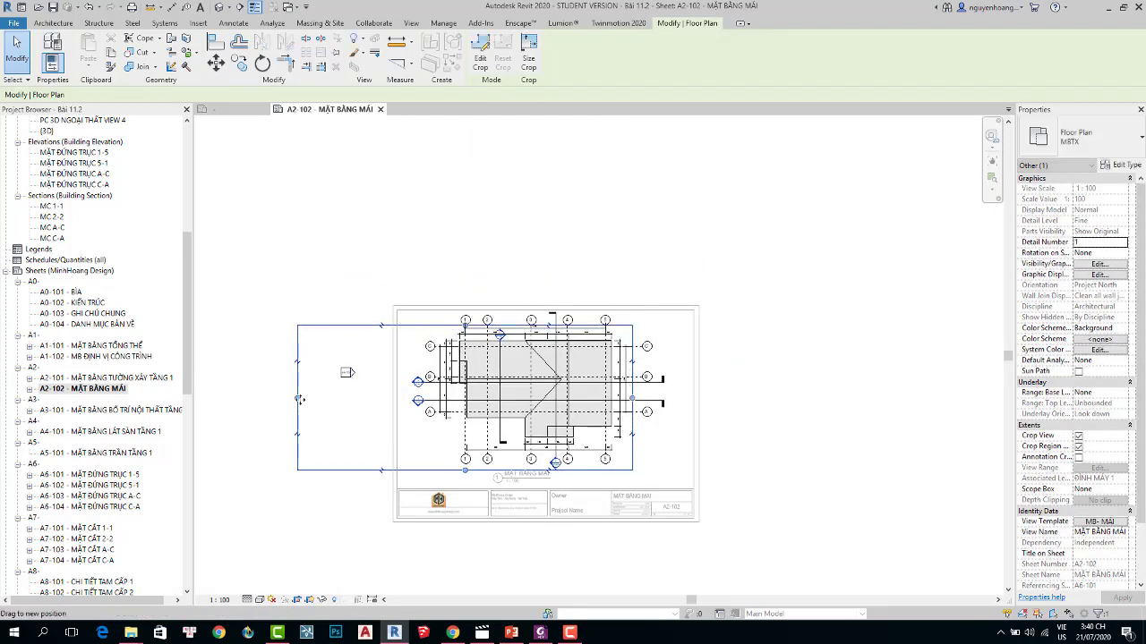
pyautogui.moveTo(297, 397); pyautogui.dragTo(430, 400)
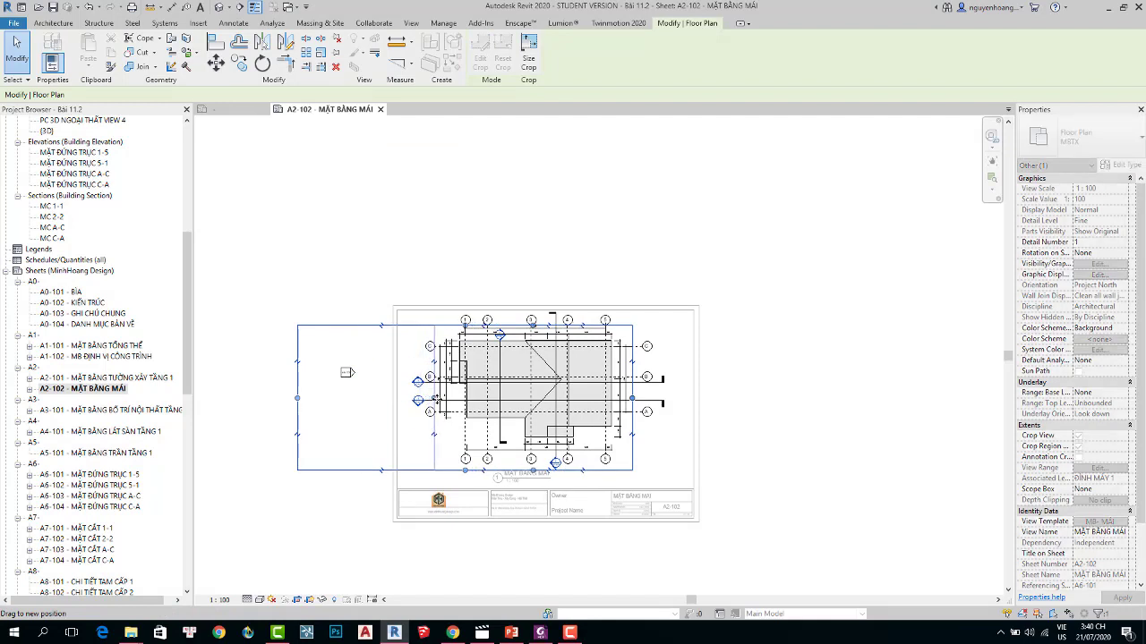
pyautogui.moveTo(436, 399); pyautogui.dragTo(435, 399)
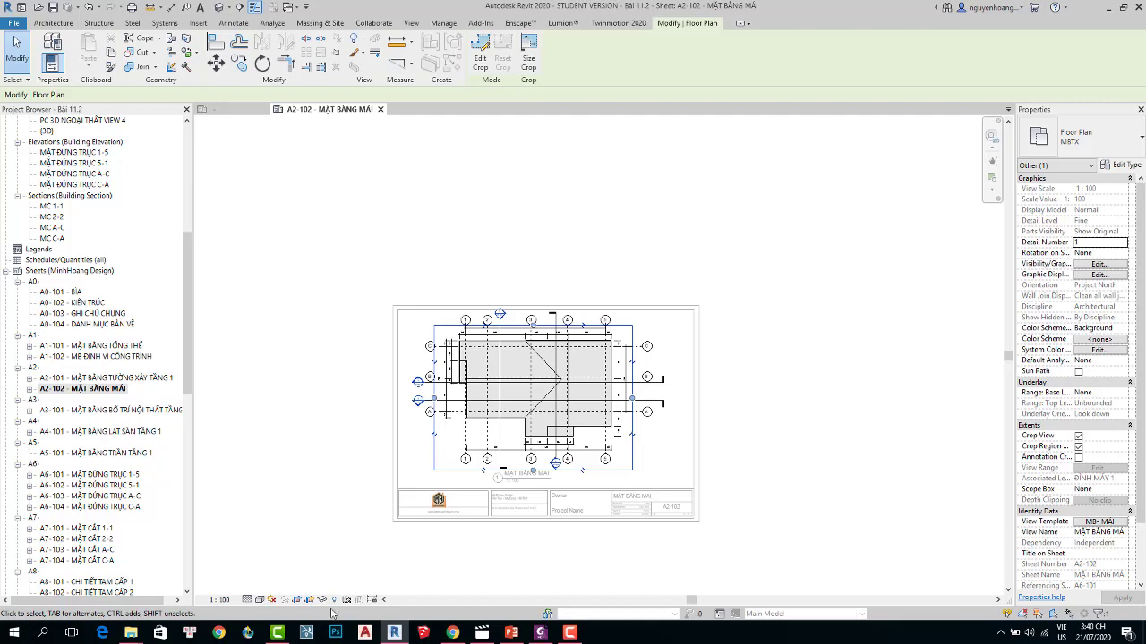
pyautogui.press('Escape')
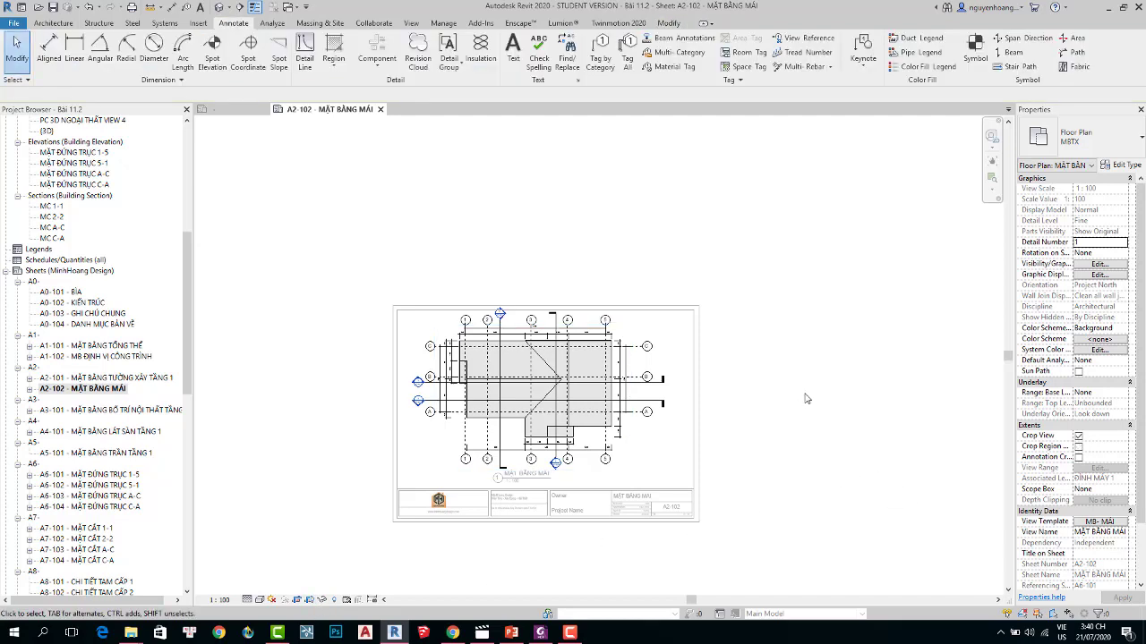
# Deactivate the roof plan view to return to editing sheet A2-102.
pyautogui.rightClick(557, 394)
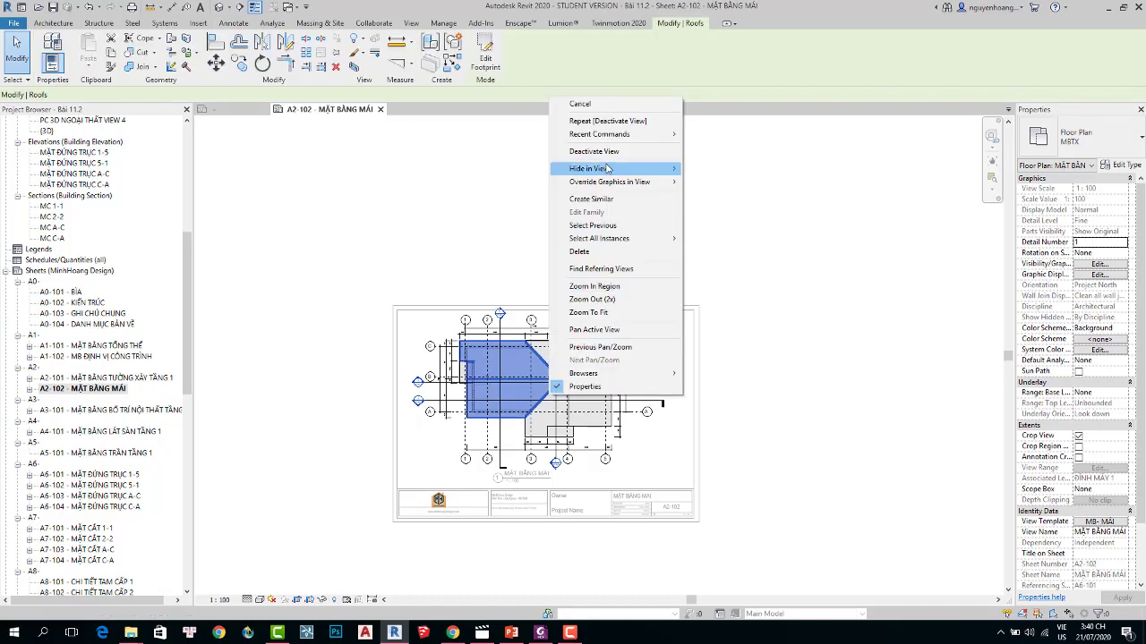
pyautogui.click(609, 151)
pyautogui.scroll(2, 788, 462)
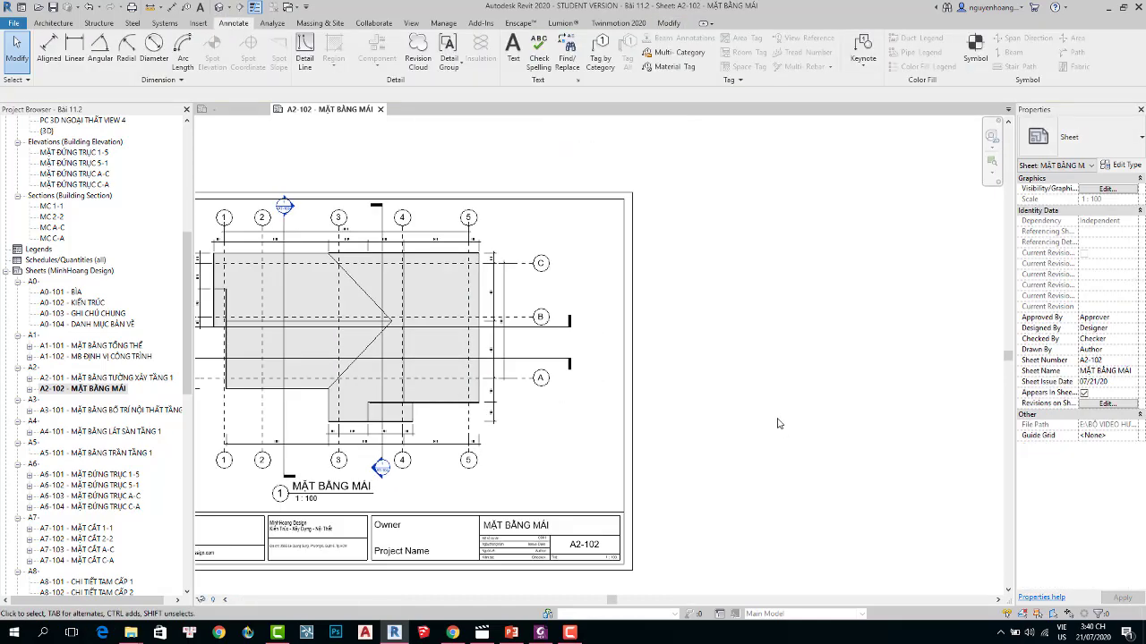
pyautogui.scroll(-2, 777, 423)
pyautogui.scroll(-2, 775, 417)
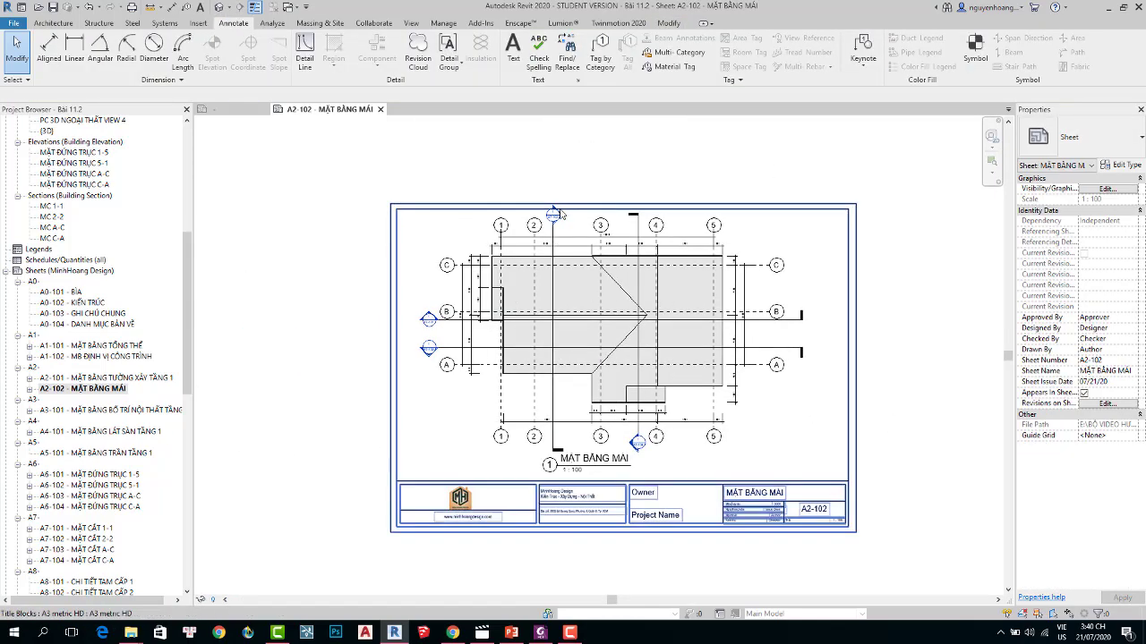
pyautogui.scroll(3, 803, 364)
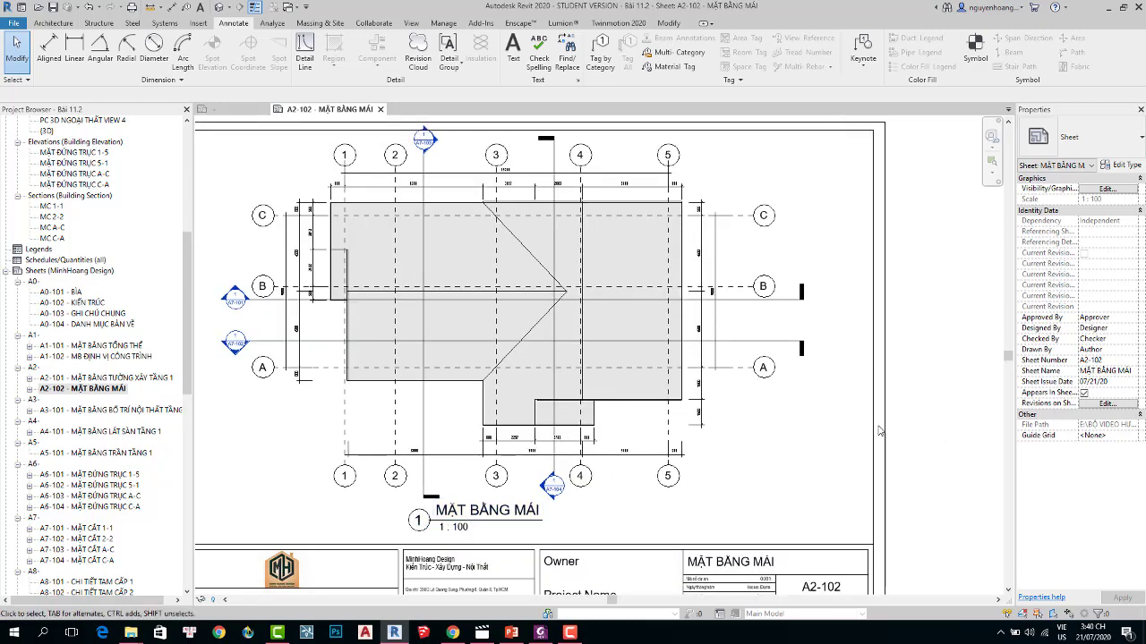
pyautogui.scroll(-2, 949, 465)
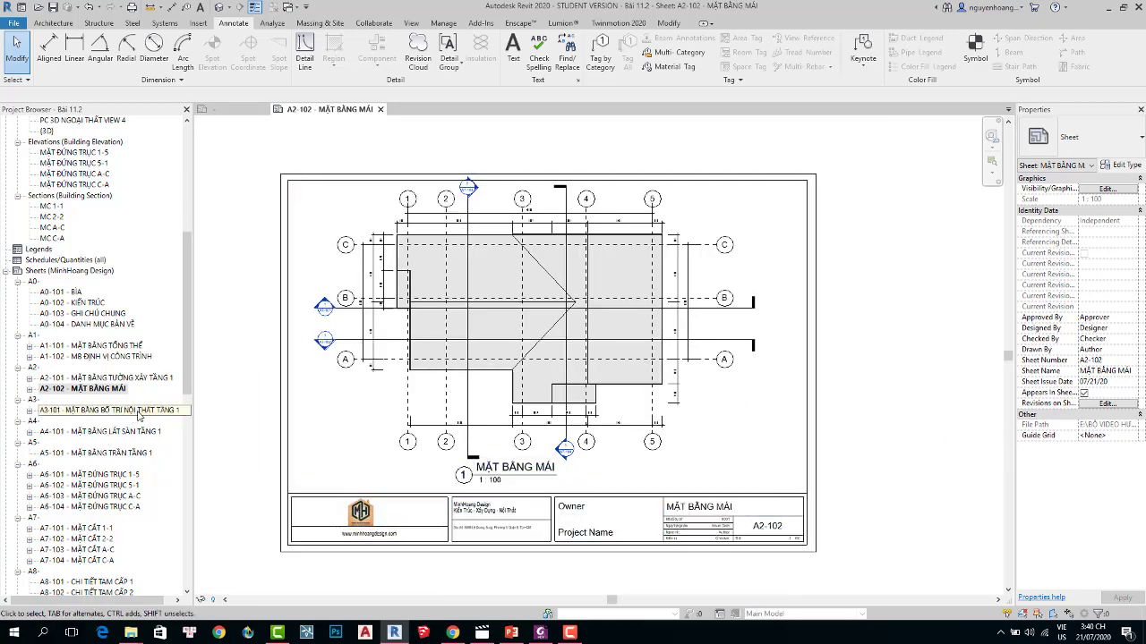
# Make a small drag adjustment near the left edge of sheet A2-102.
pyautogui.scroll(5, 188, 315)
pyautogui.scroll(5, 188, 309)
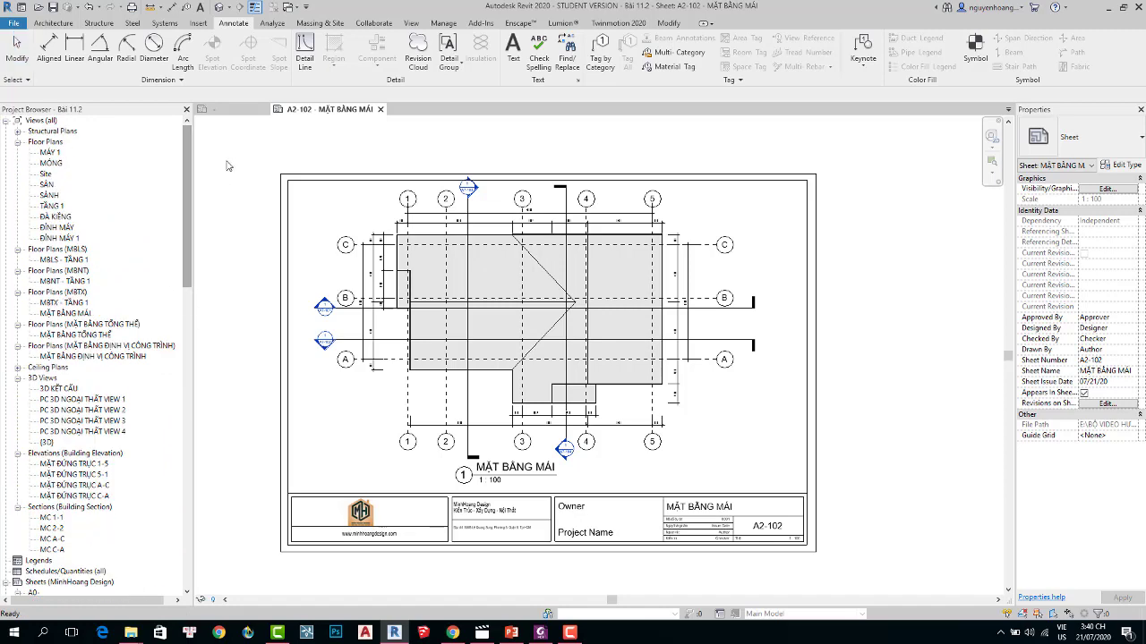
pyautogui.scroll(-5, 188, 272)
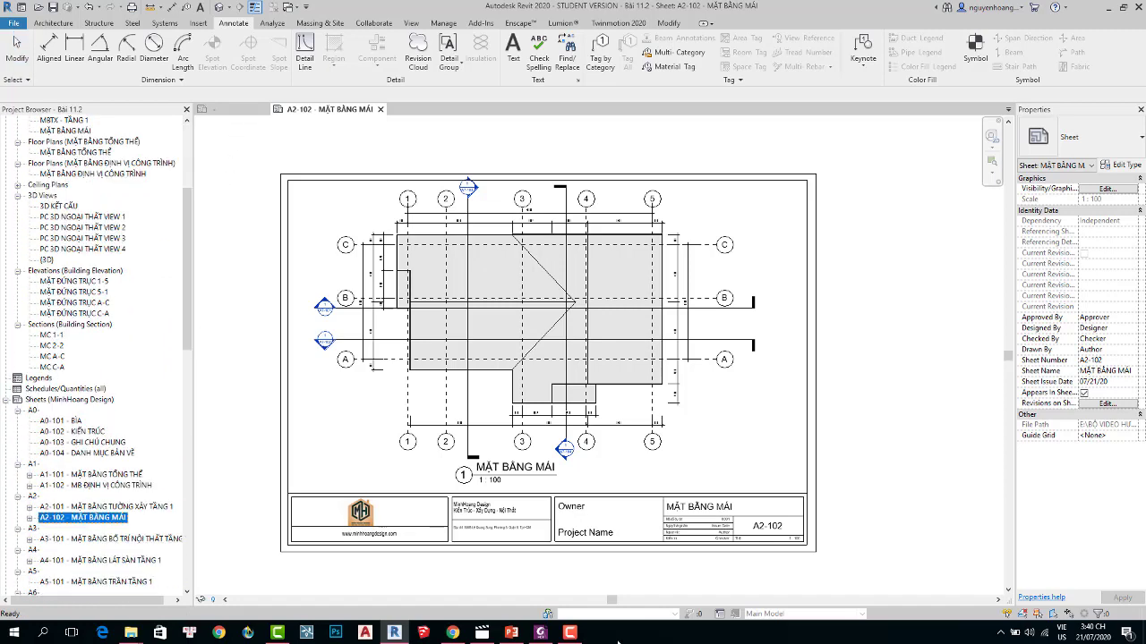
pyautogui.click(571, 633)
pyautogui.click(571, 634)
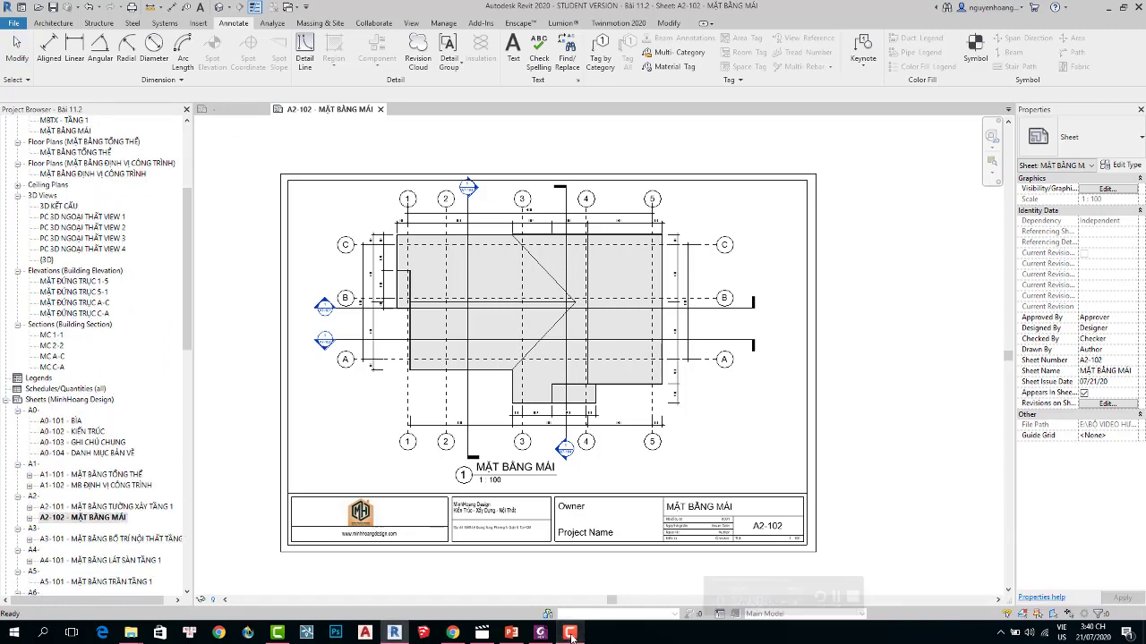
pyautogui.moveTo(186, 321); pyautogui.dragTo(198, 362)
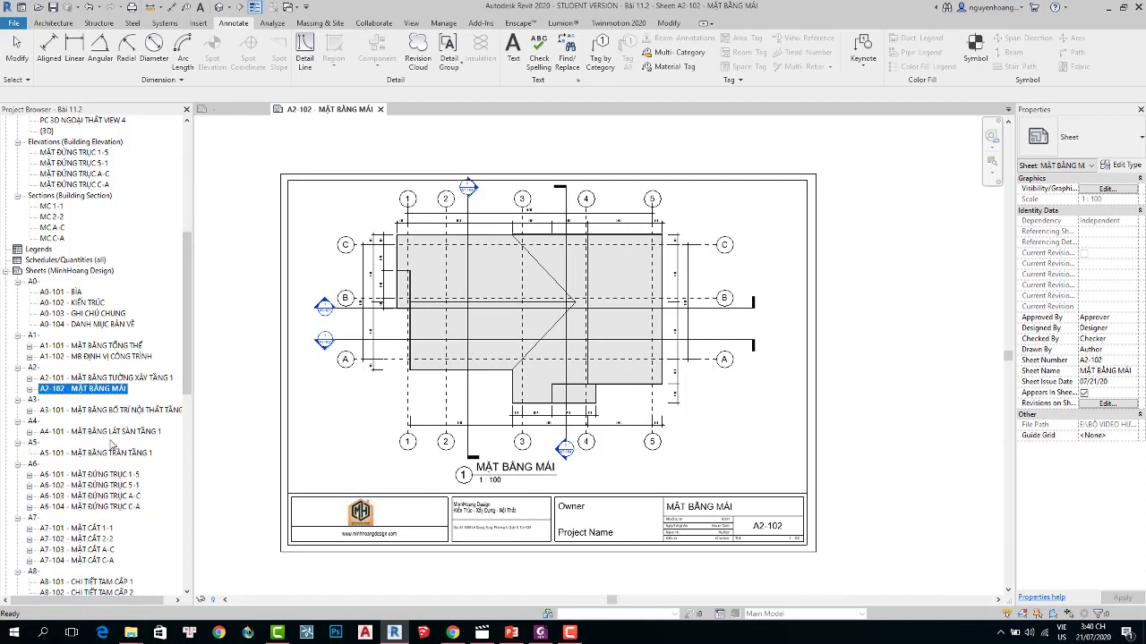
pyautogui.scroll(-1, 130, 490)
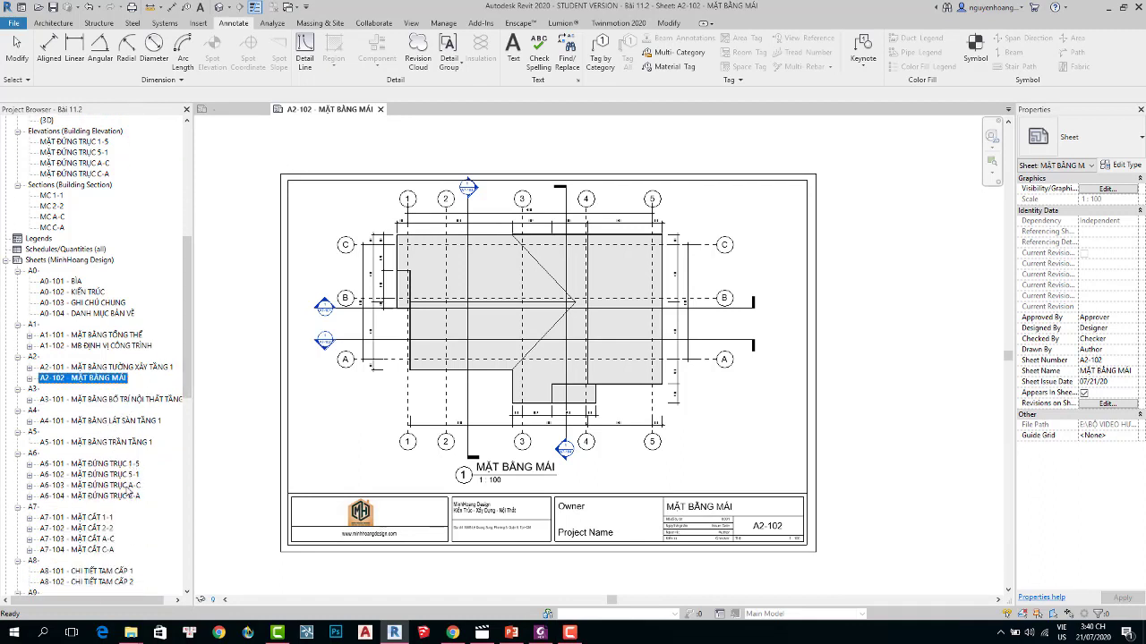
pyautogui.scroll(-1, 123, 480)
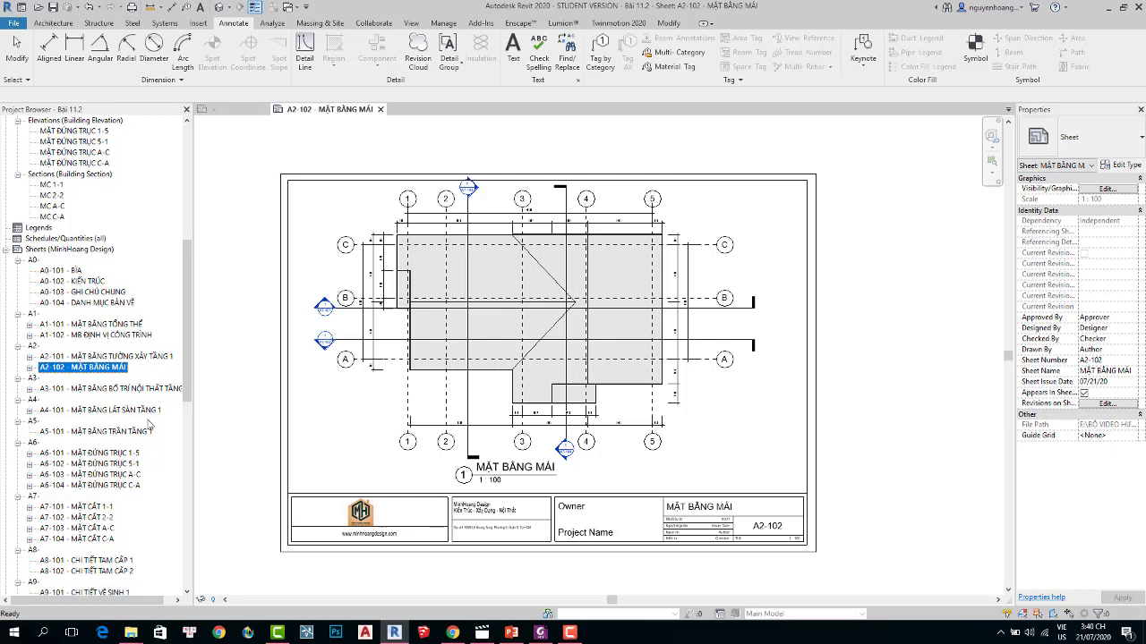